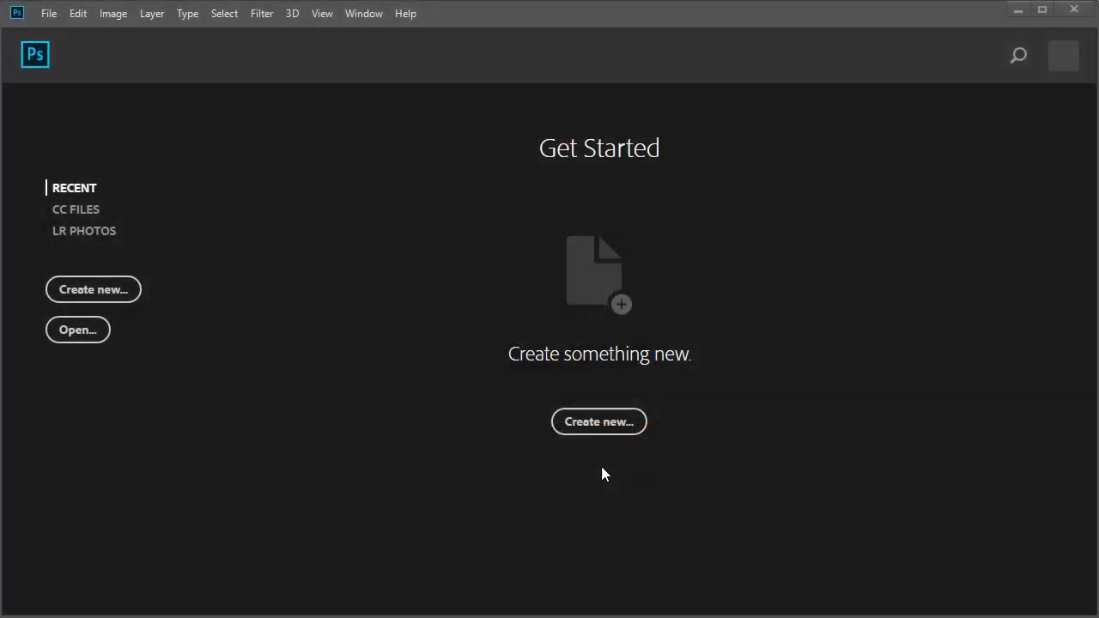
- Create a 3400 × 4400 px, 172 ppi CMYK document with a white background
click(595, 421)
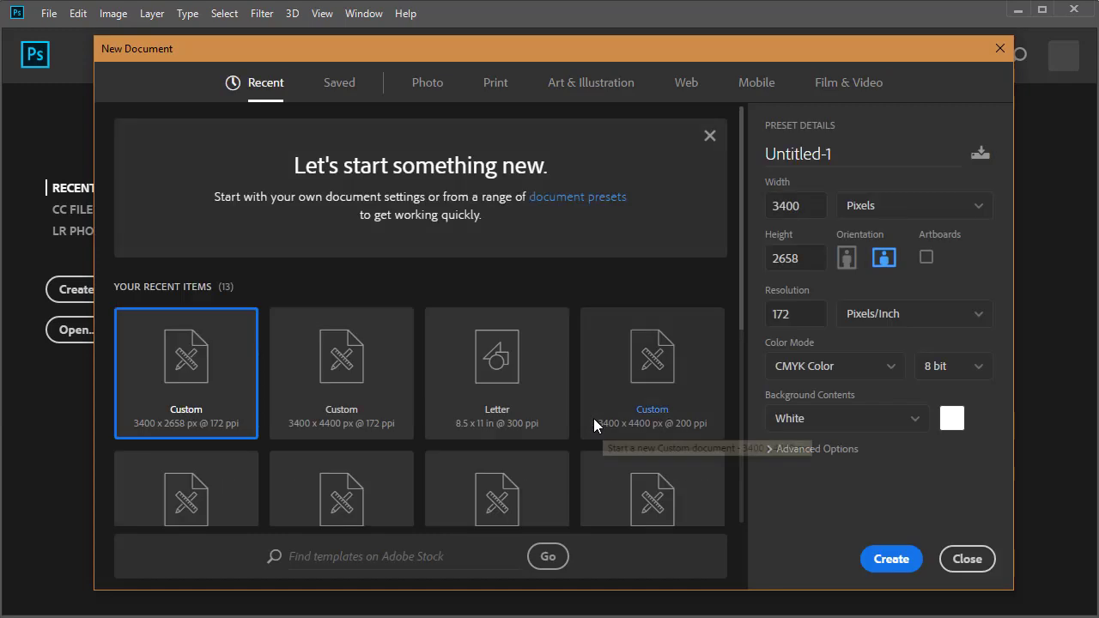
drag(729, 213, 708, 213)
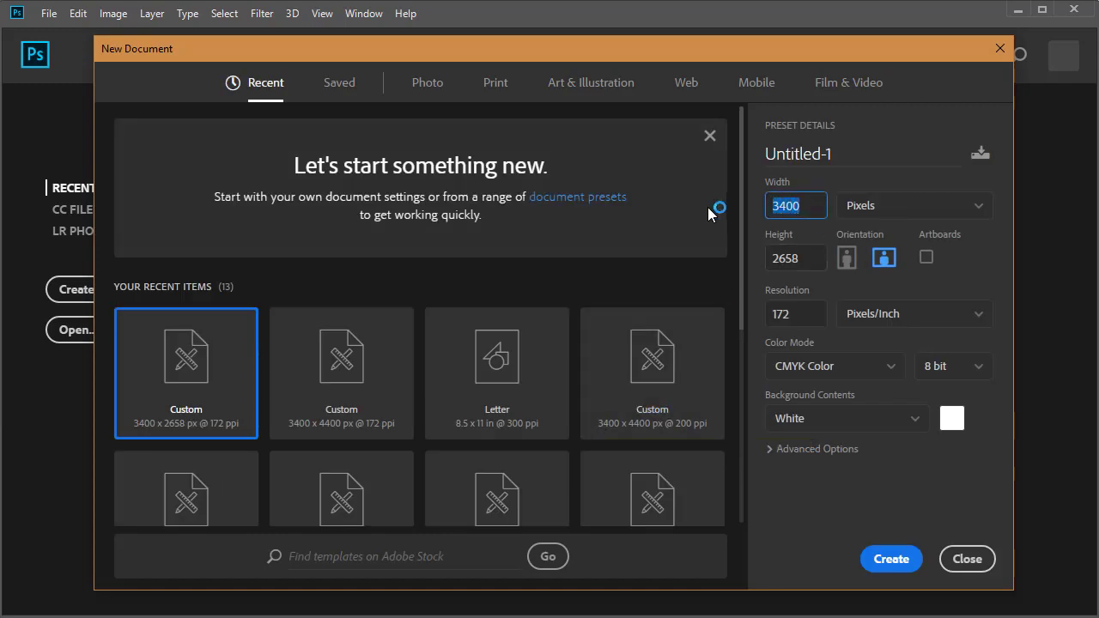
text(3)
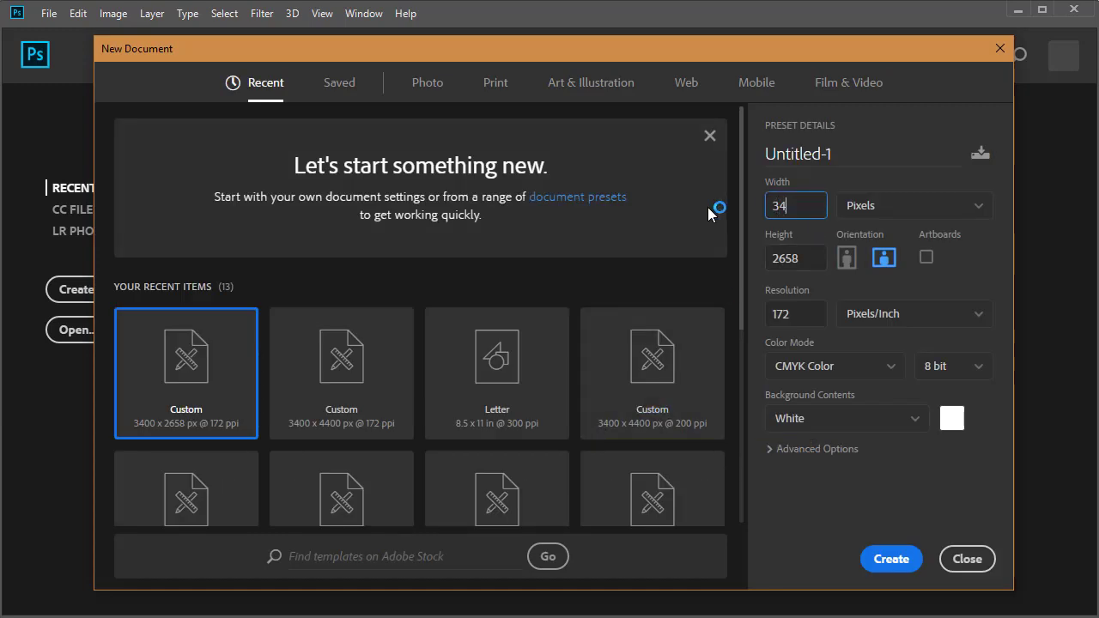
key(Tab)
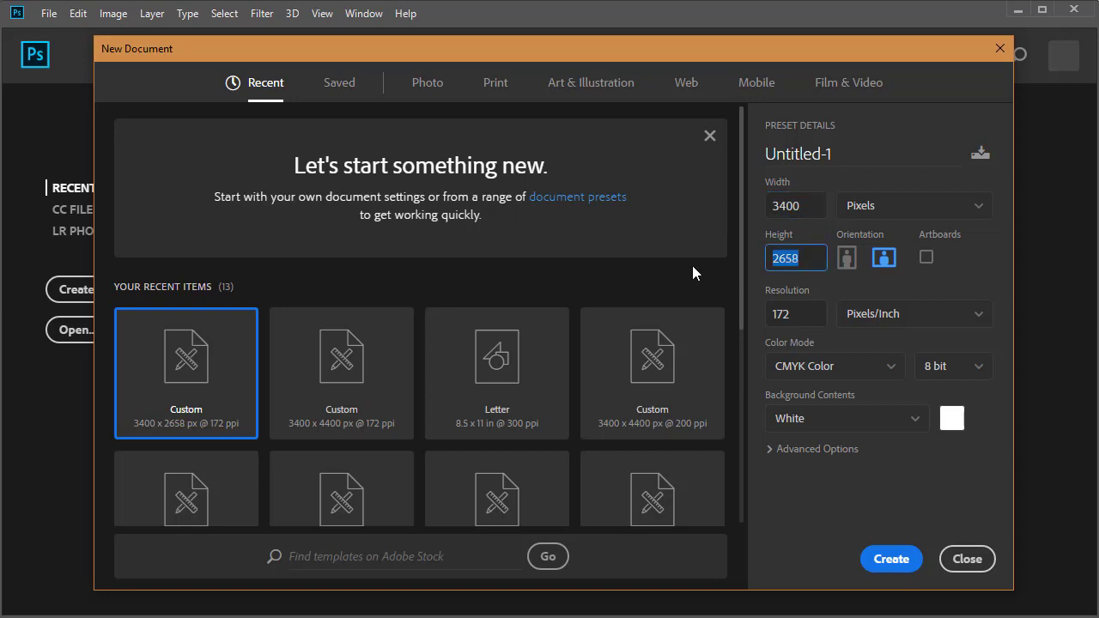
text(4400)
key(Tab)
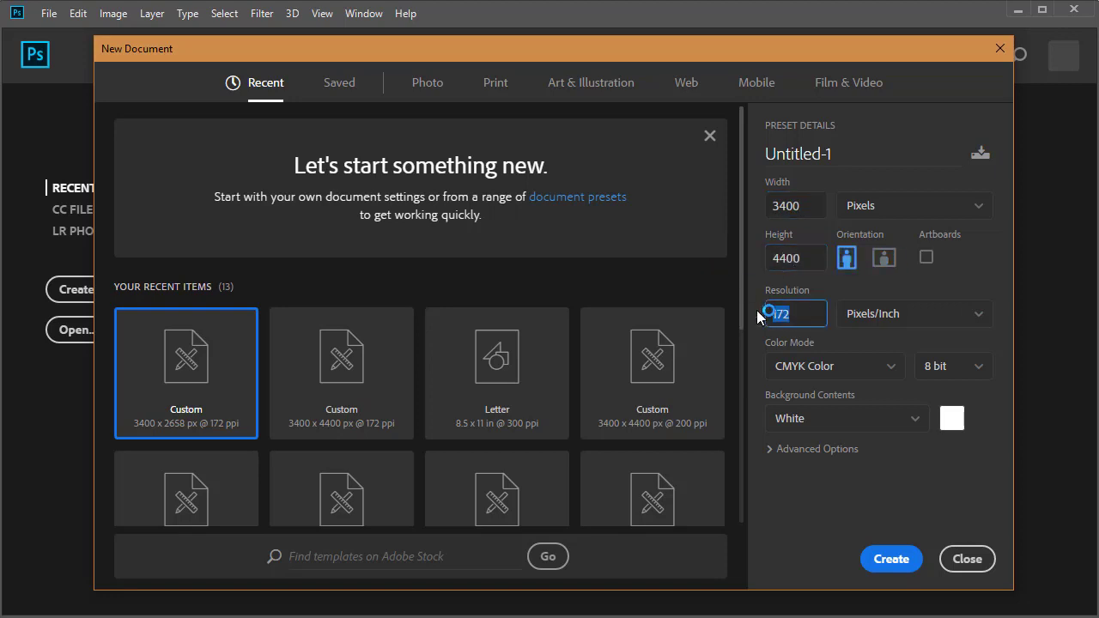
text(172)
click(831, 367)
click(823, 486)
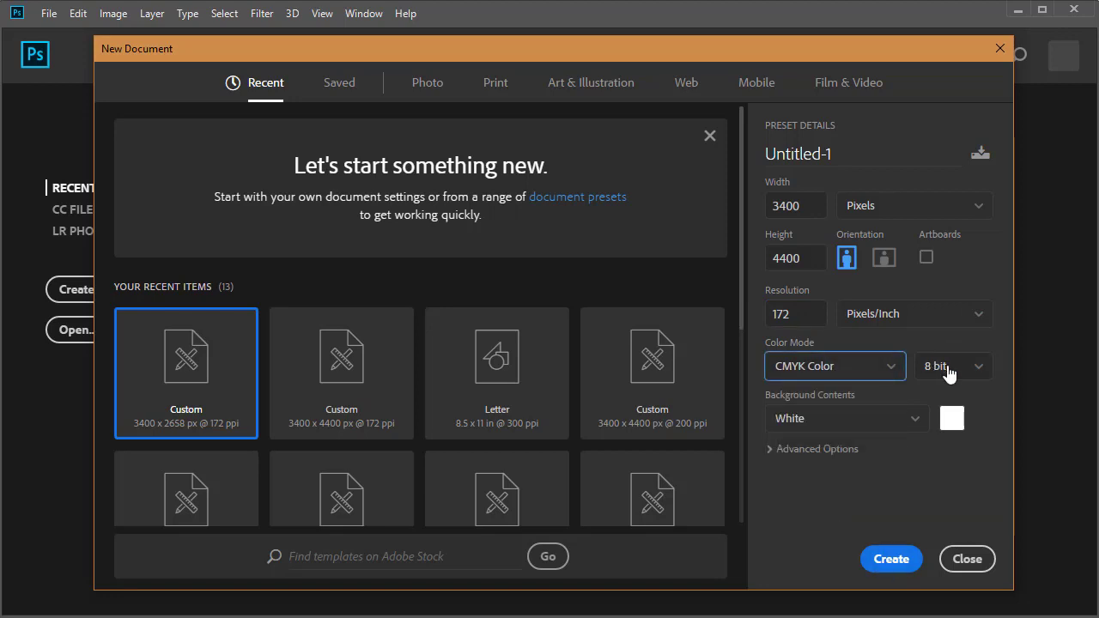
click(890, 559)
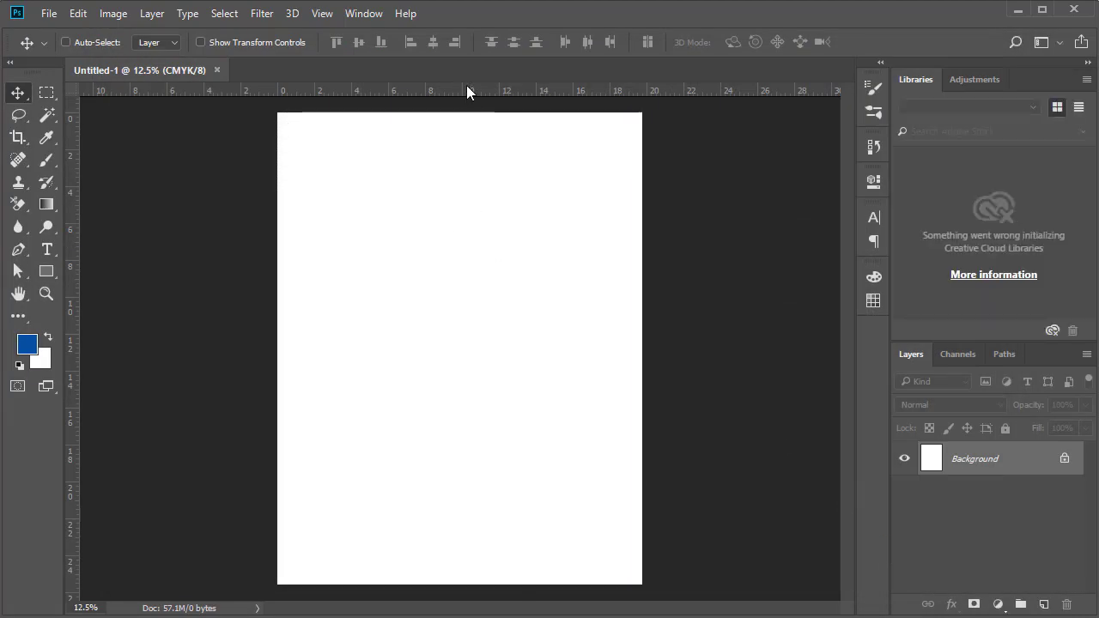
- Drag margin guides to the top, left, right and bottom edges of the page
drag(466, 85, 504, 125)
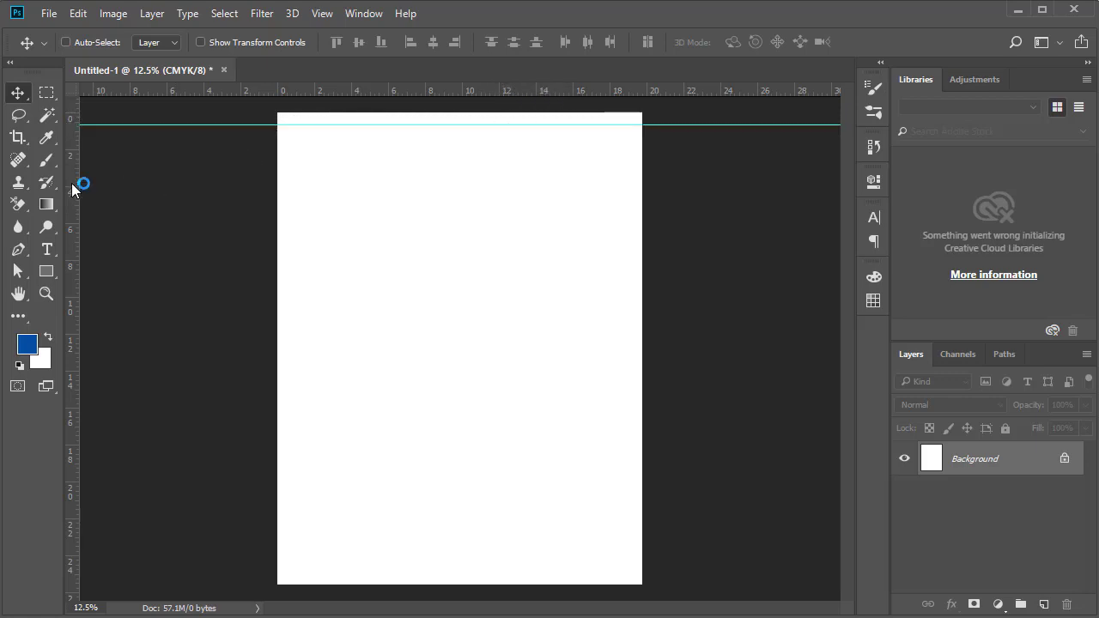
drag(76, 183, 291, 184)
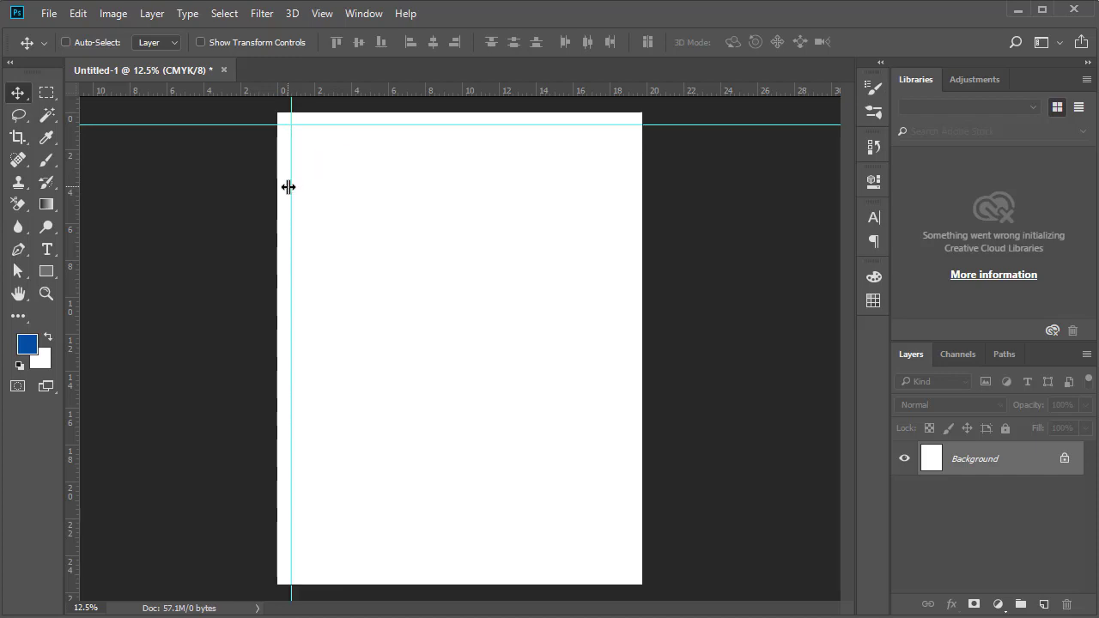
drag(74, 199, 627, 206)
drag(661, 91, 681, 572)
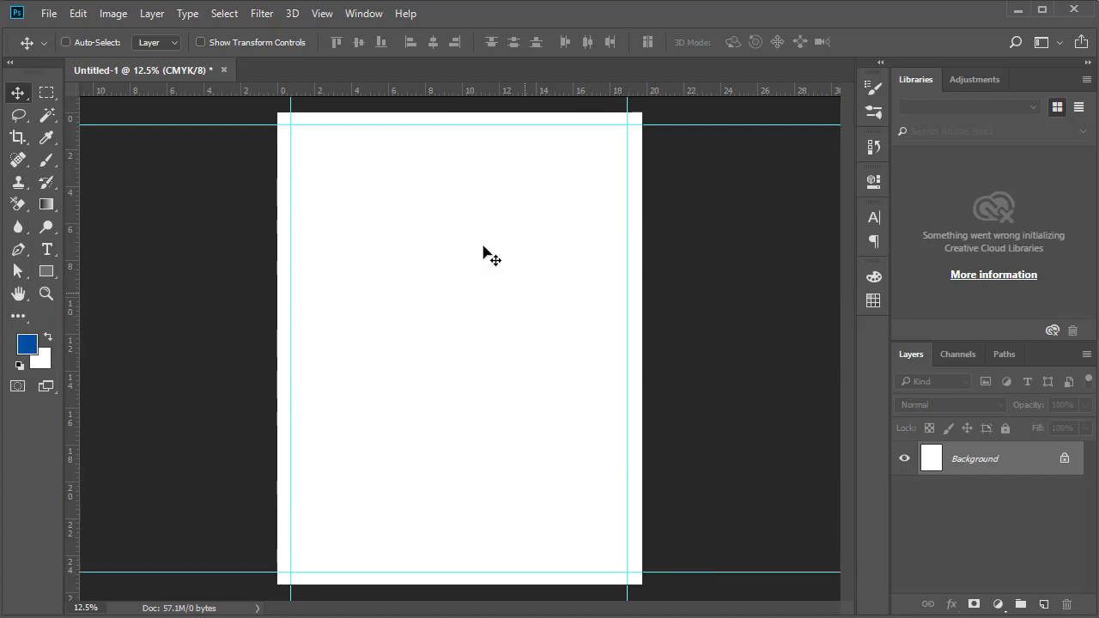
- Add a vertical centre guide and a horizontal guide below the top margin, using Transform Selection's centre point
click(224, 12)
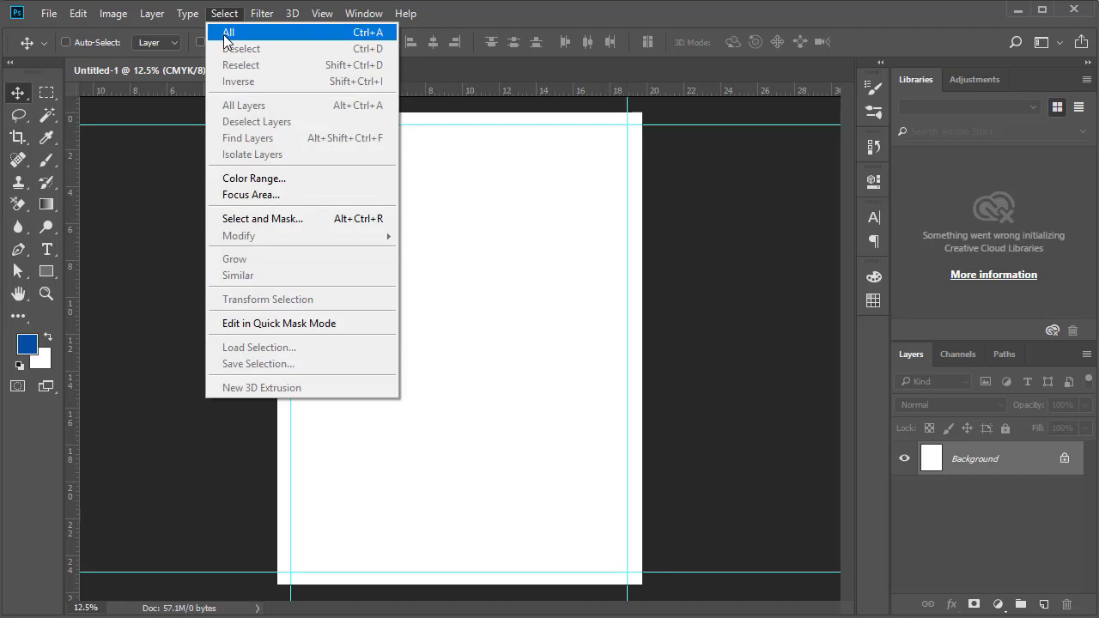
click(225, 35)
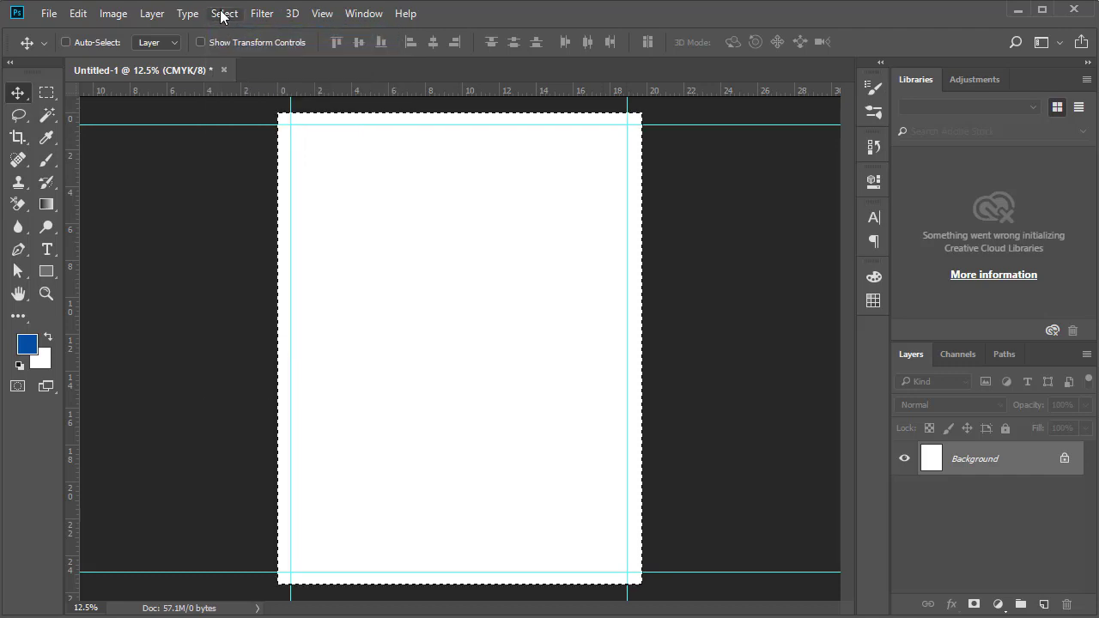
click(224, 13)
click(275, 298)
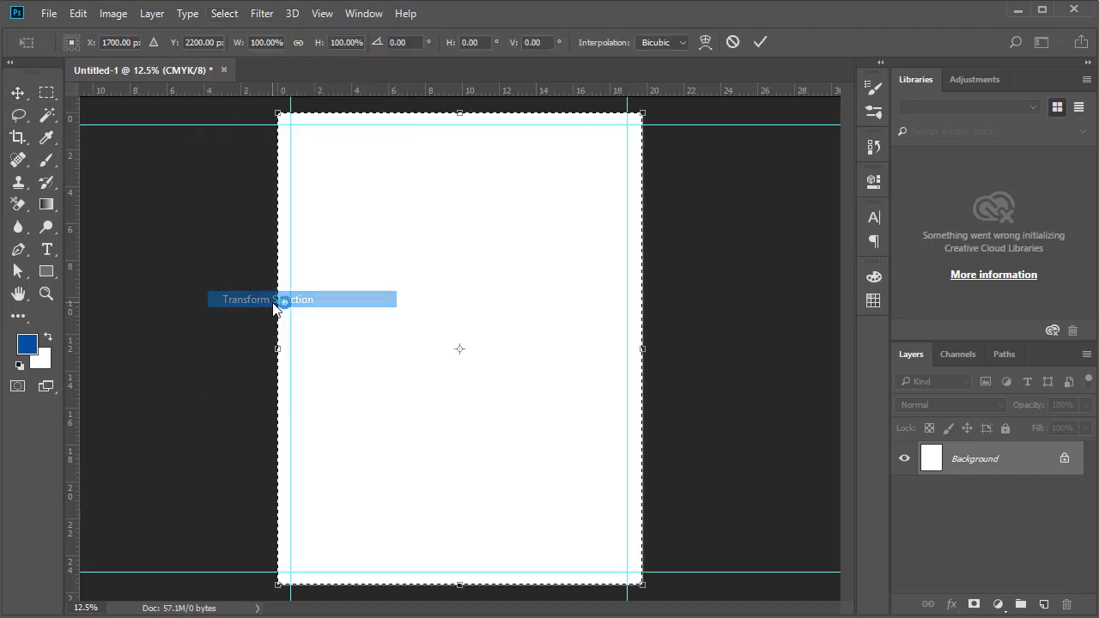
drag(76, 189, 459, 182)
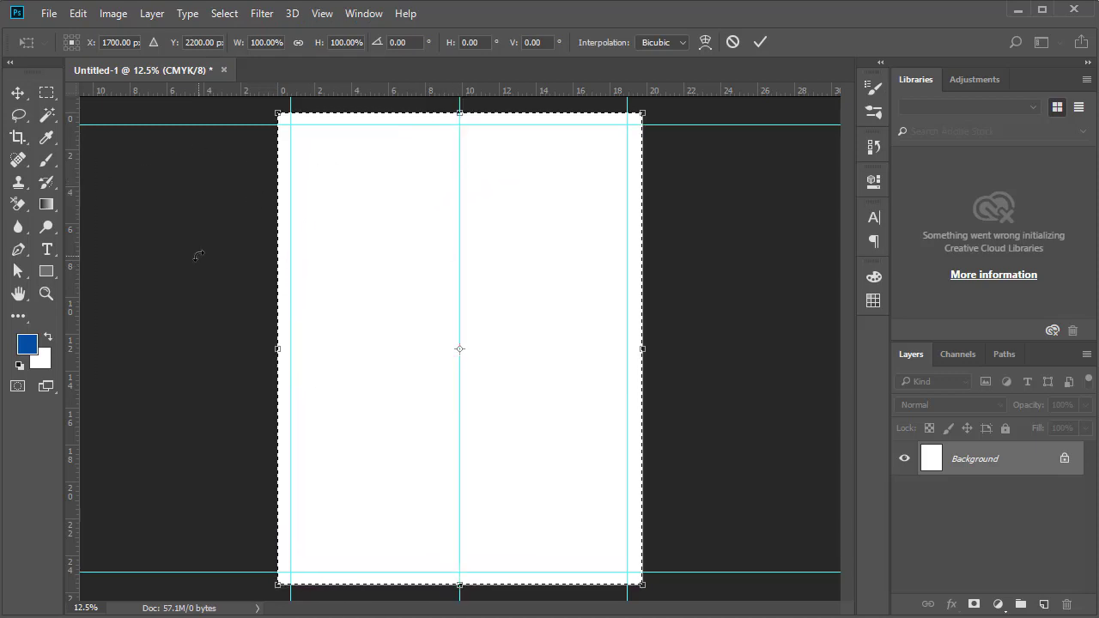
mouse_move(495, 89)
mouse_down()
mouse_move(507, 145)
mouse_move(527, 152)
mouse_move(571, 128)
mouse_move(571, 172)
mouse_move(587, 155)
mouse_up()
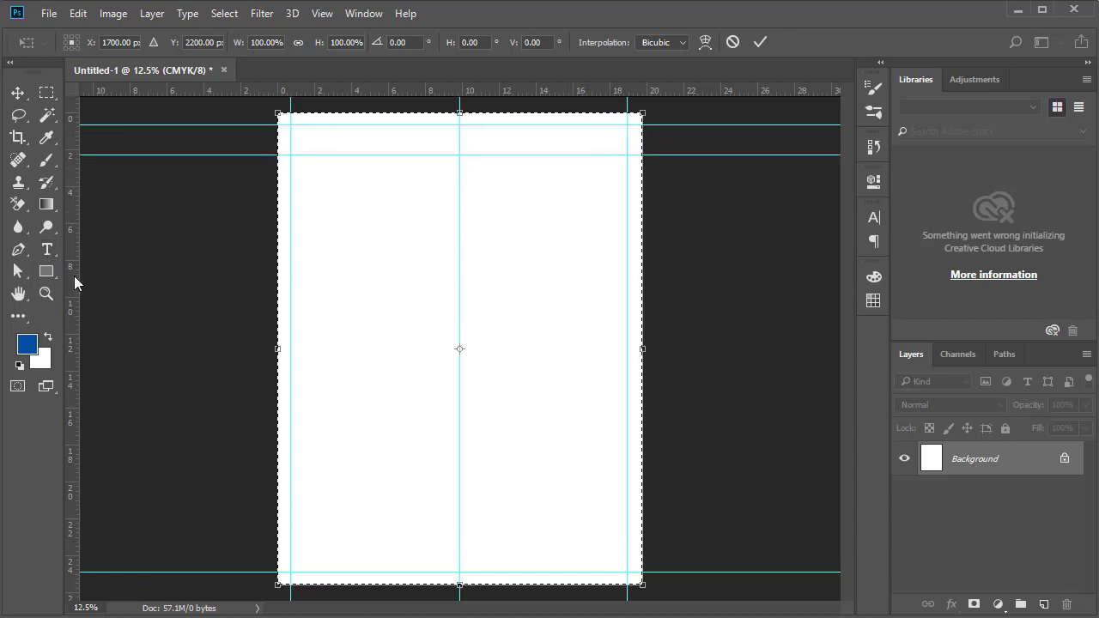
click(759, 42)
click(224, 14)
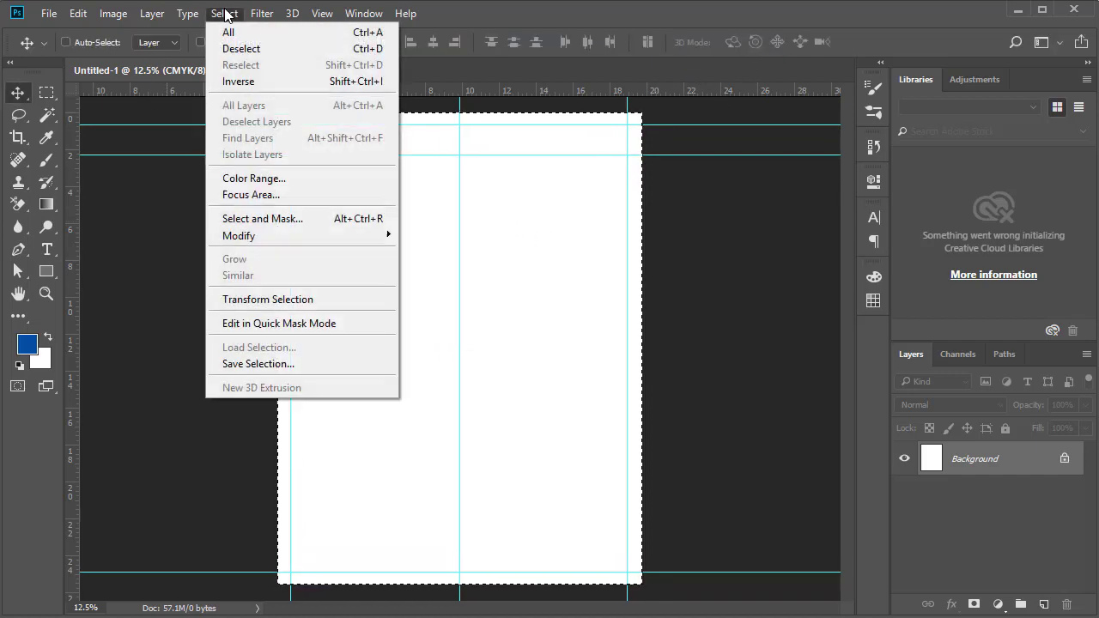
click(228, 54)
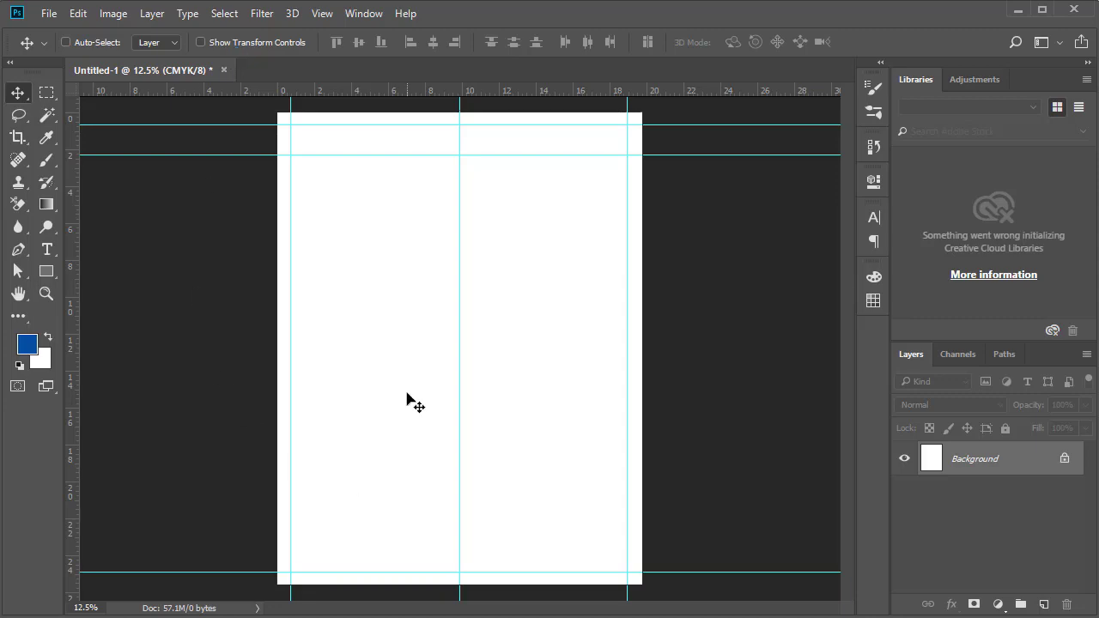
- Open the Canon logo, copy it onto the page's top left, and close its file
click(48, 14)
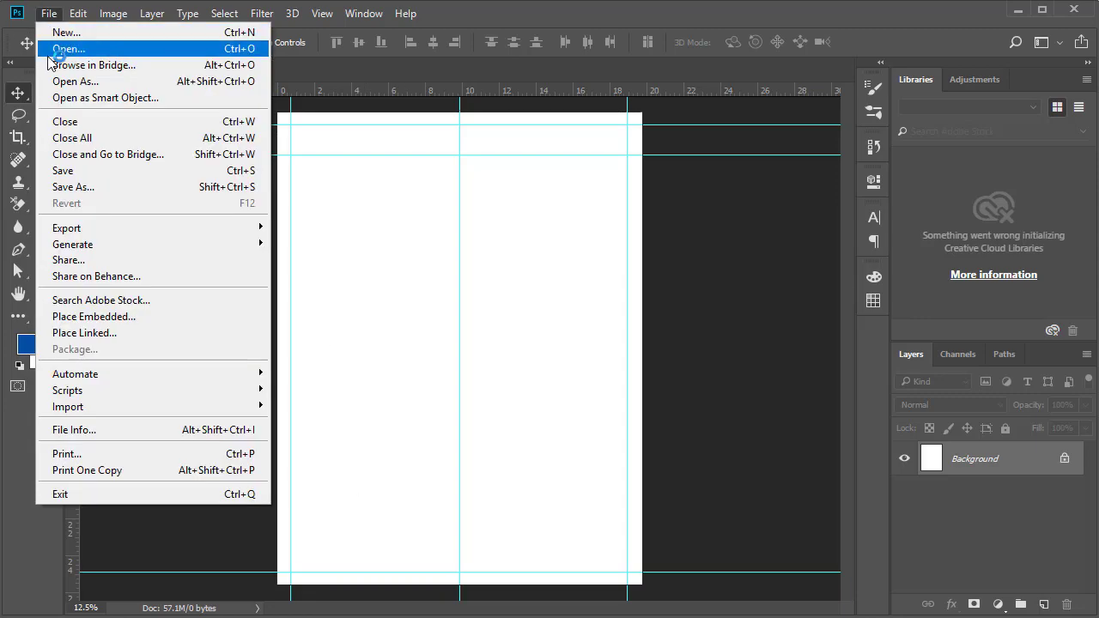
click(48, 55)
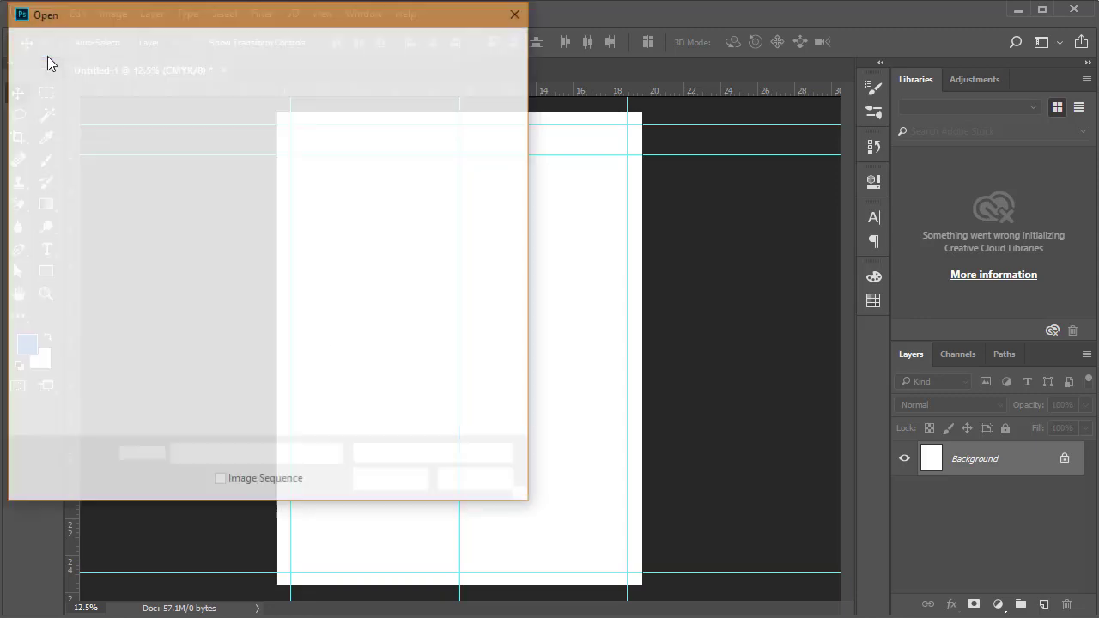
double_click(303, 145)
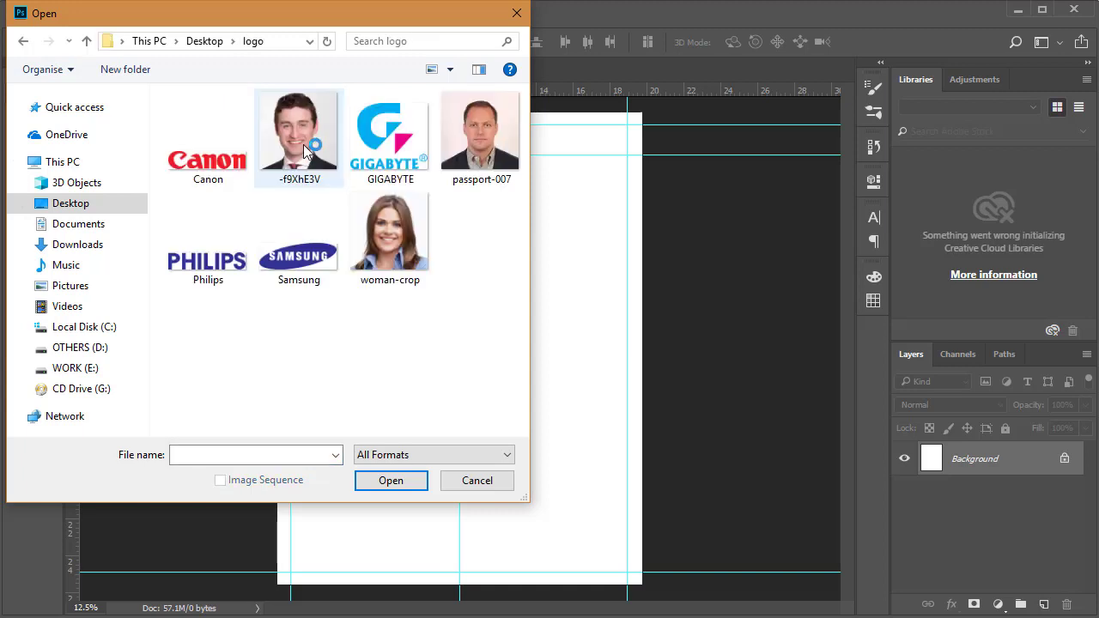
click(212, 161)
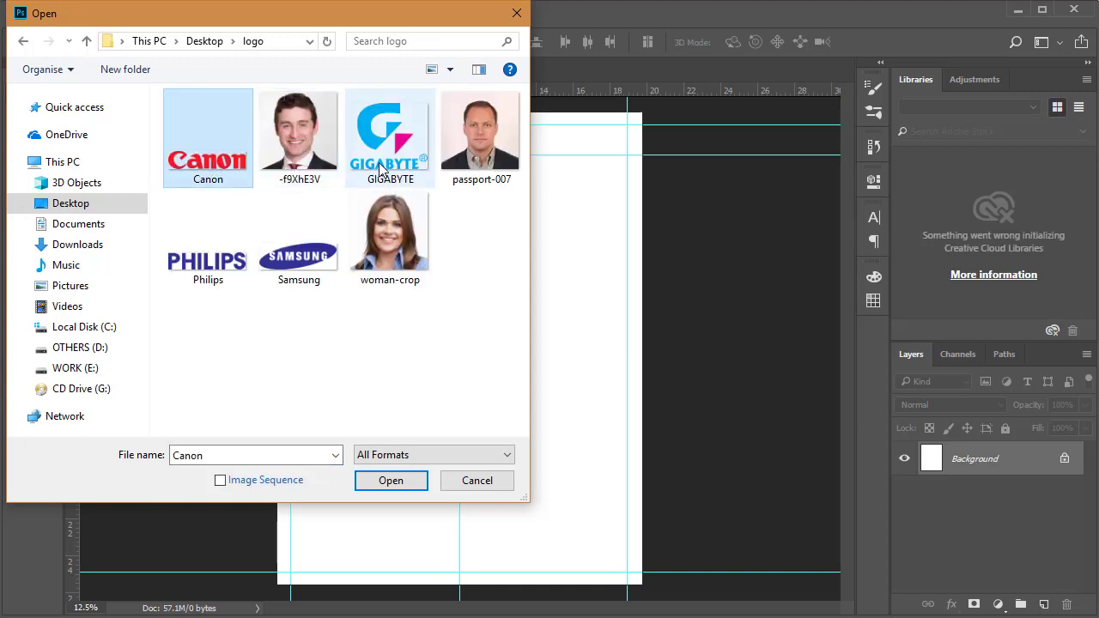
click(388, 480)
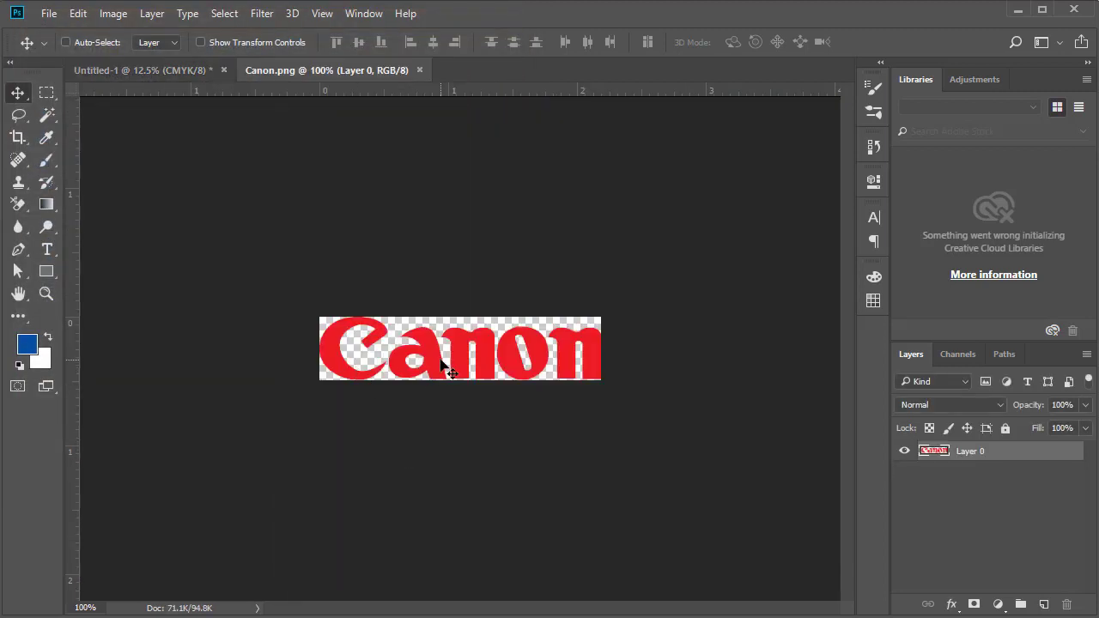
mouse_move(446, 368)
mouse_down()
mouse_move(172, 56)
mouse_move(408, 230)
mouse_move(387, 165)
mouse_up()
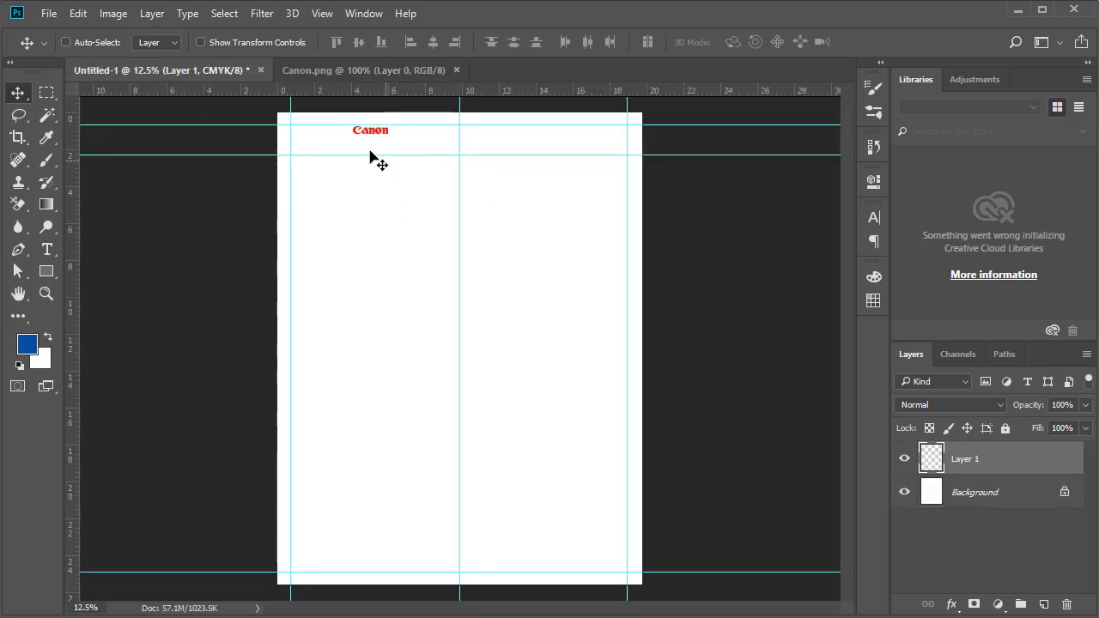
click(352, 70)
click(457, 70)
- Open the GIGABYTE logo, copy it to the page top, and close its file
click(49, 12)
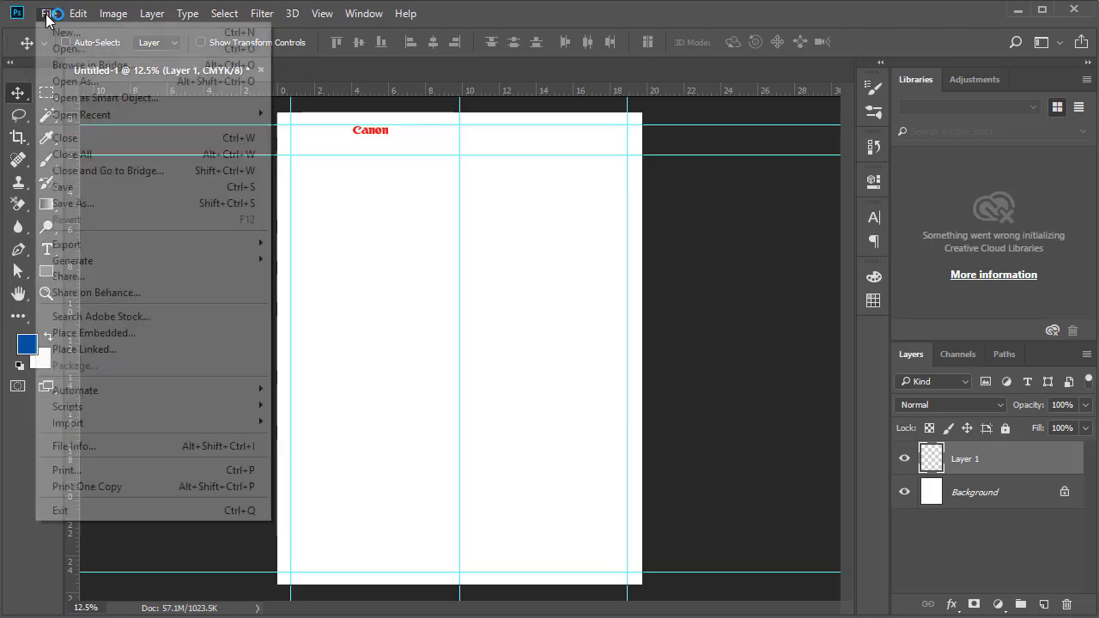
click(67, 49)
click(386, 127)
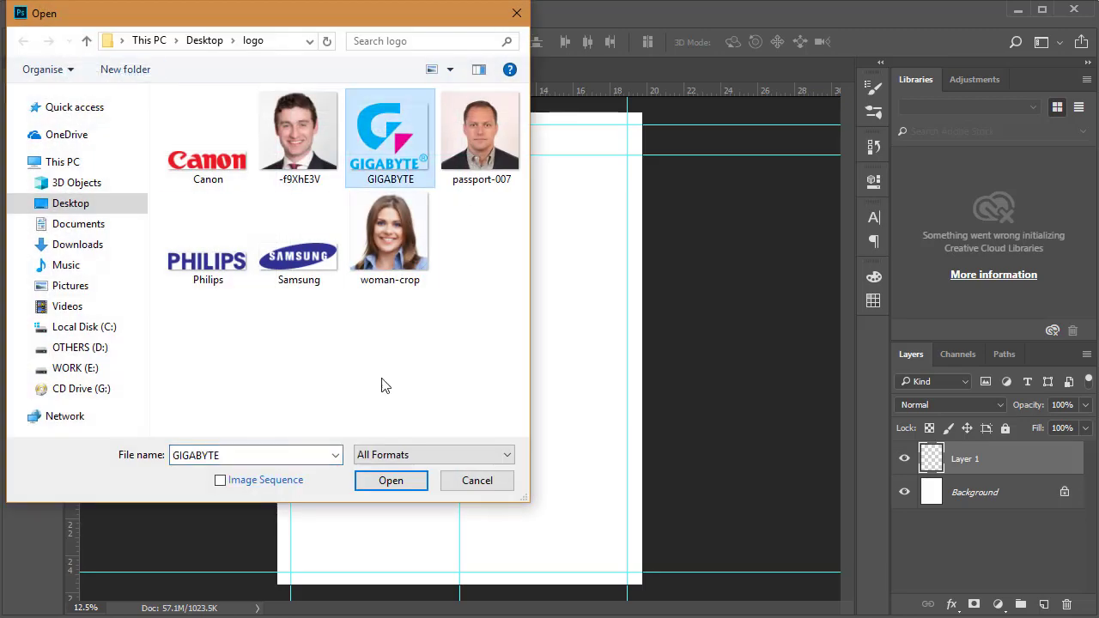
click(387, 481)
drag(387, 307, 451, 216)
click(441, 70)
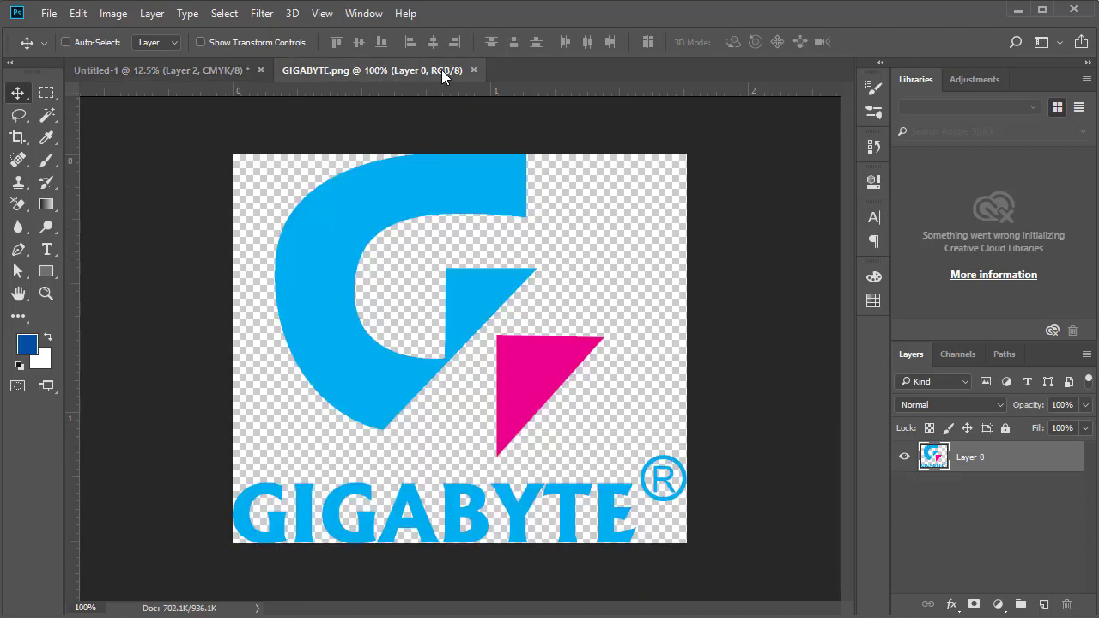
click(49, 13)
- Open the Philips logo, copy it to the page's top right, and close its file
click(60, 43)
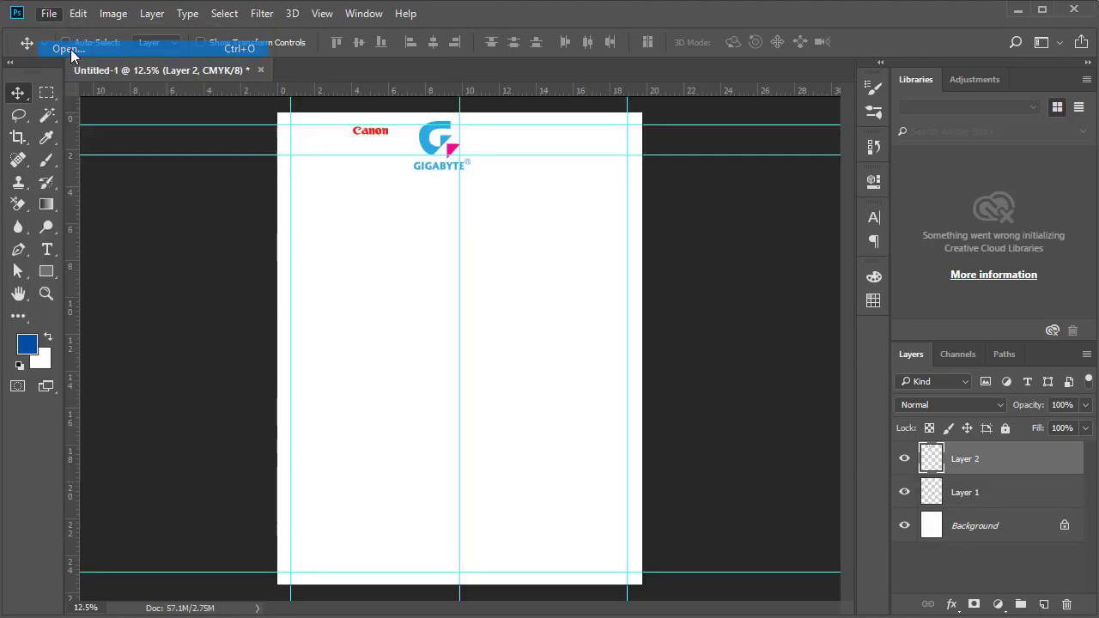
click(208, 254)
click(391, 480)
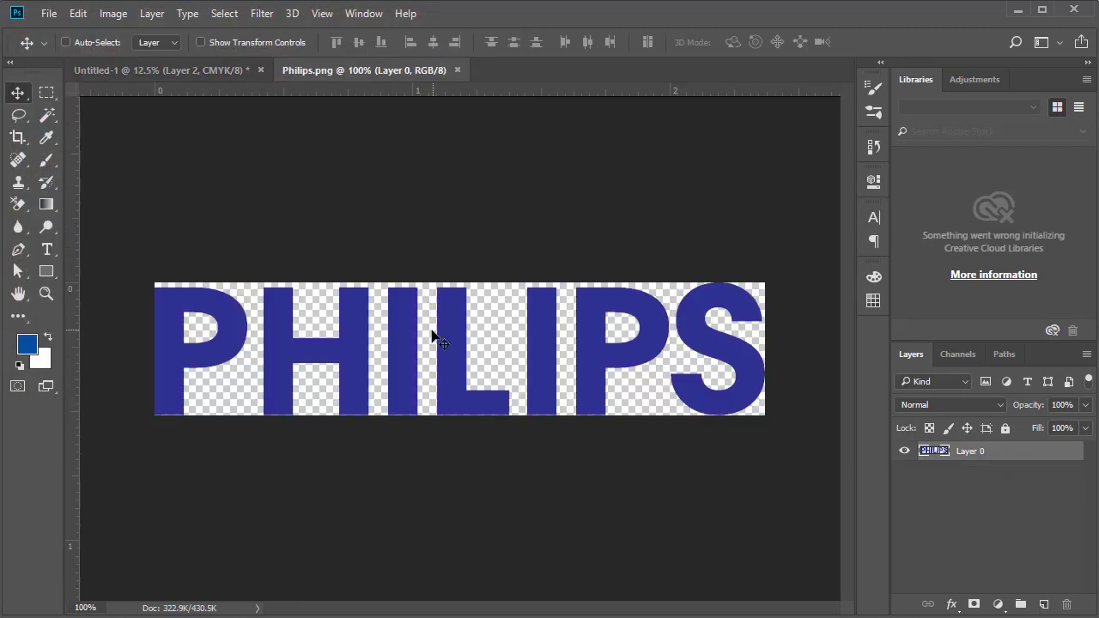
drag(190, 68, 488, 166)
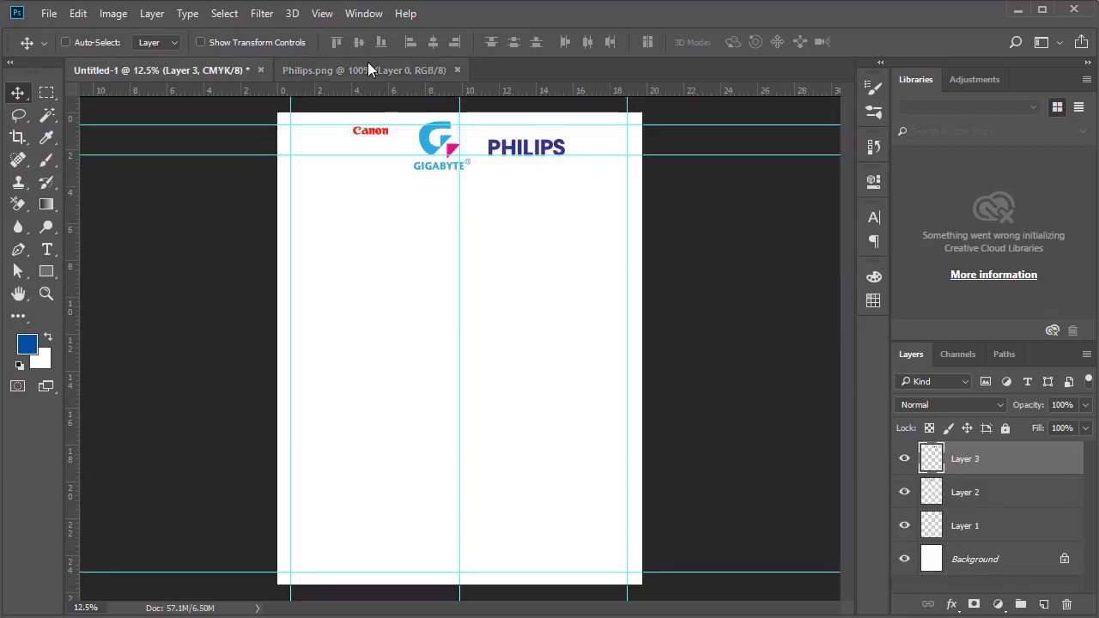
click(367, 66)
click(456, 69)
- Open Samsung.png, drag it into the poster below Philips, and close its tab
click(49, 12)
click(60, 42)
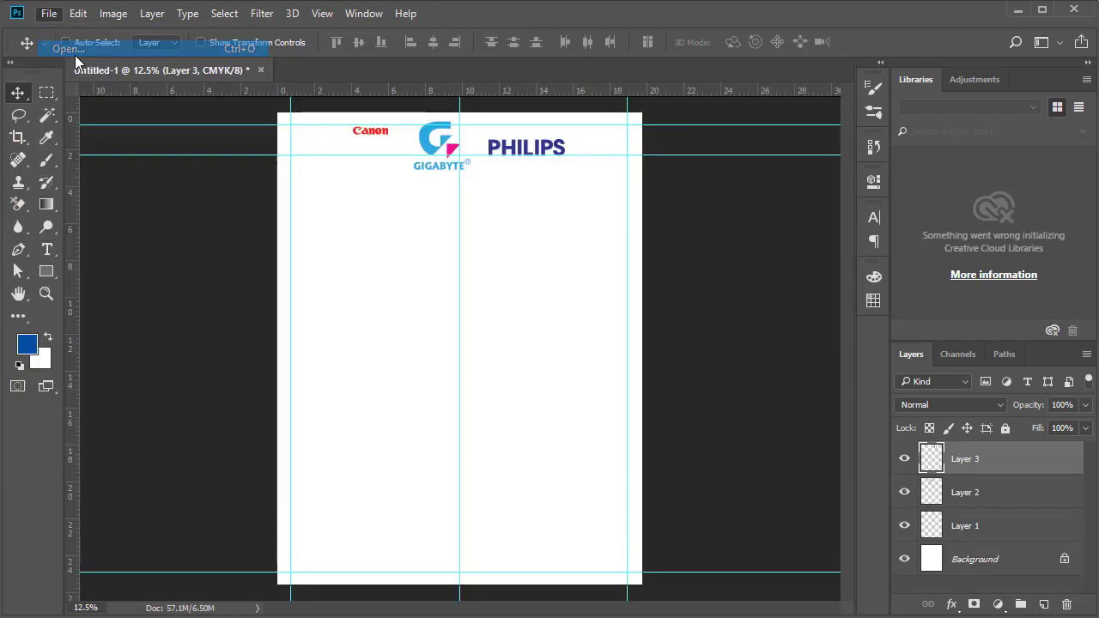
click(289, 249)
click(391, 480)
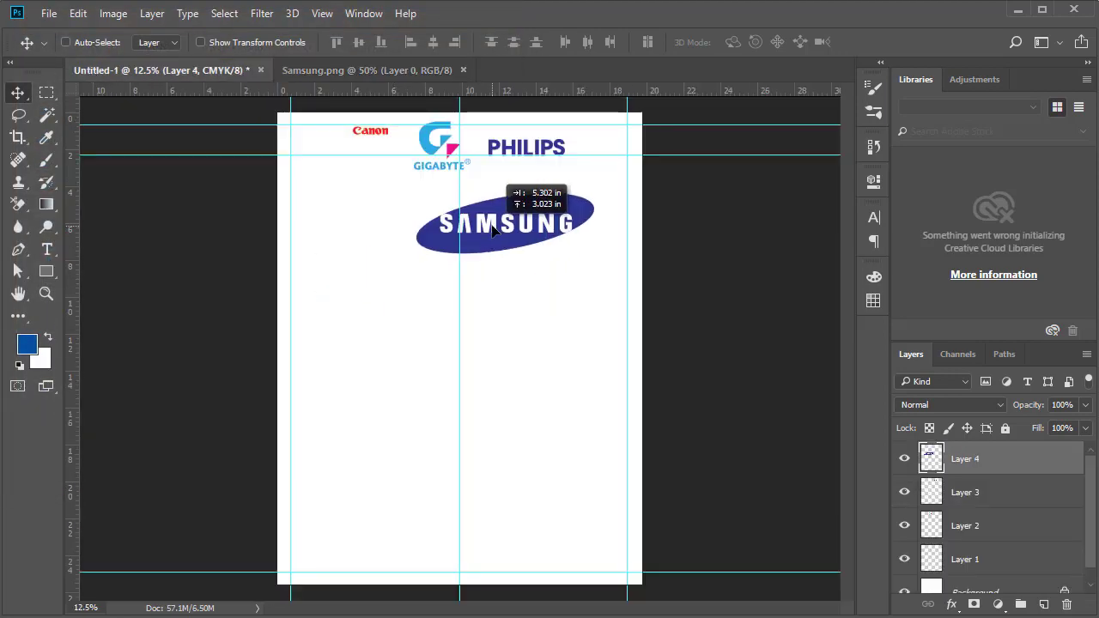
drag(90, 73, 494, 184)
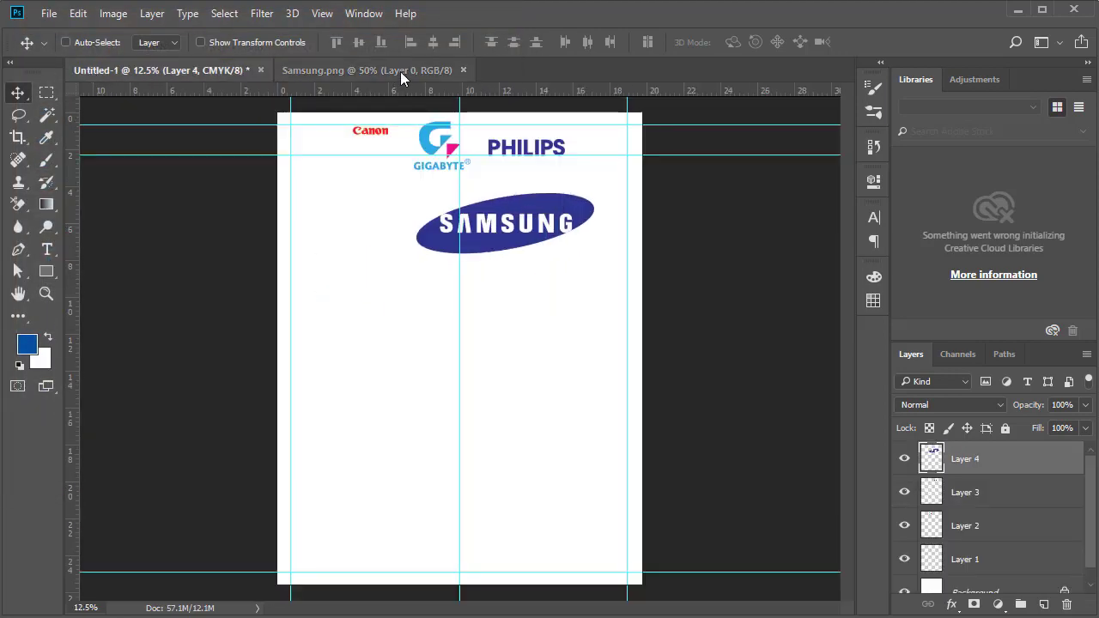
click(400, 71)
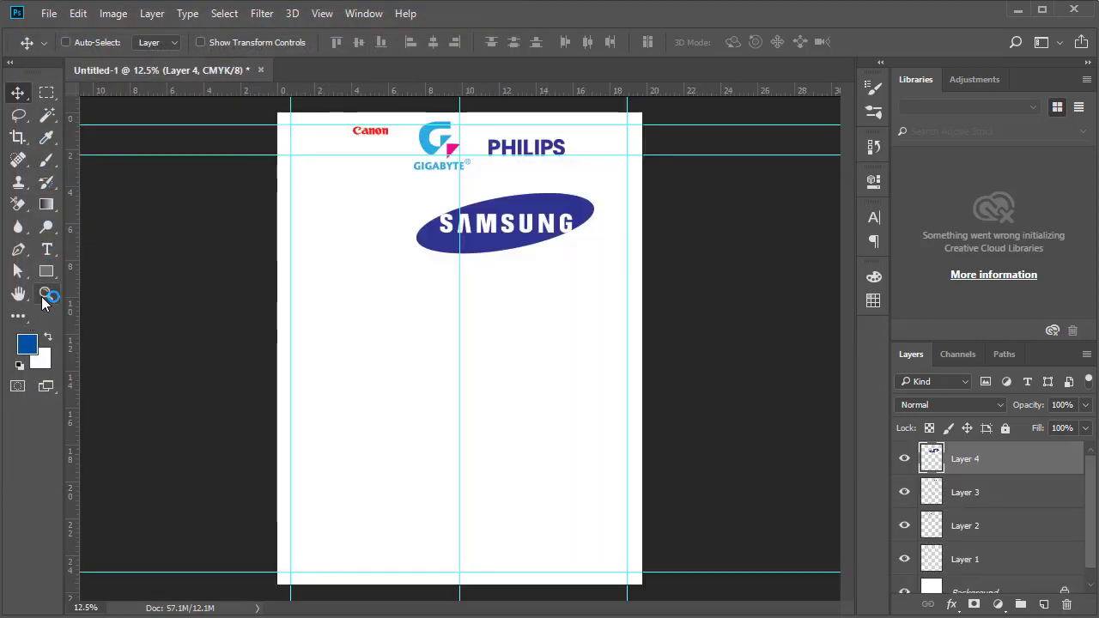
click(46, 294)
- Zoom in on the page top and reposition the horizontal guides around the Canon logo
drag(250, 99, 649, 221)
click(17, 93)
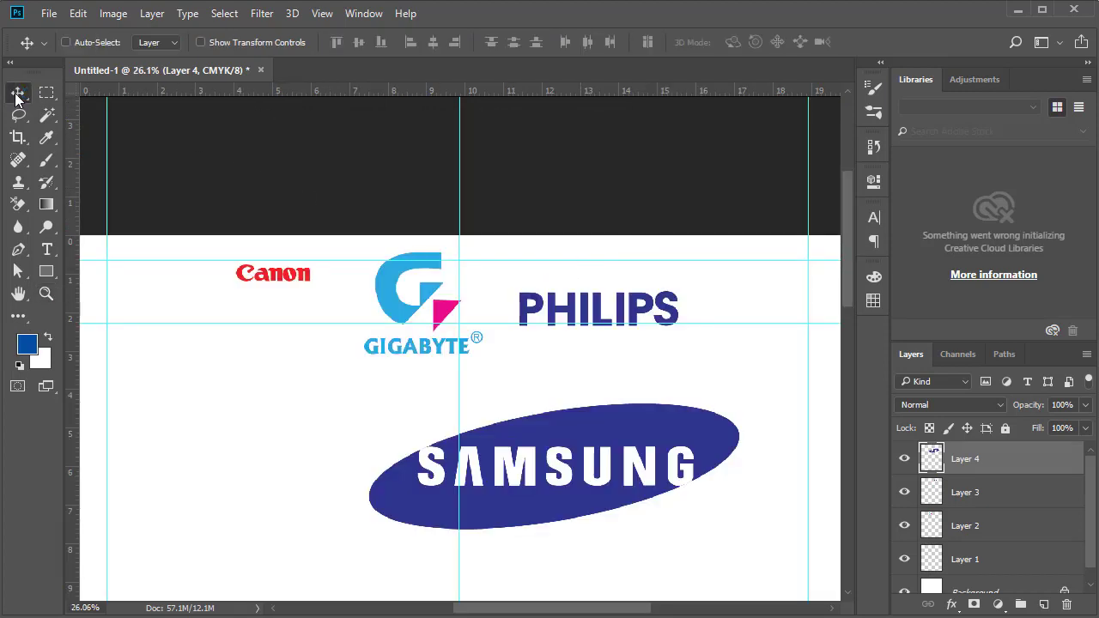
drag(225, 322, 254, 305)
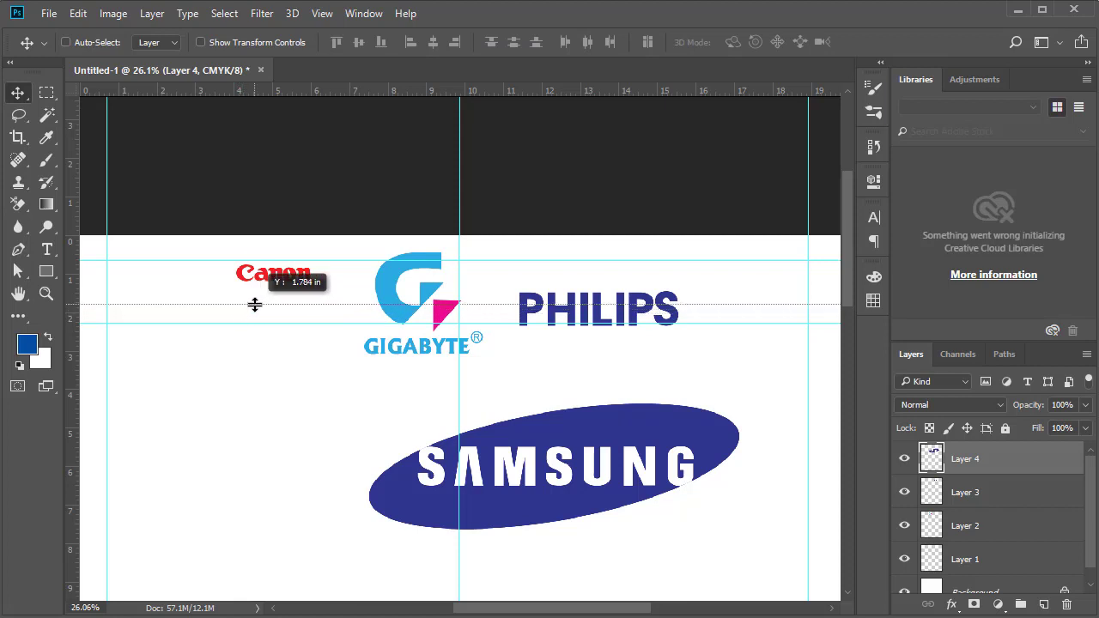
drag(255, 305, 253, 309)
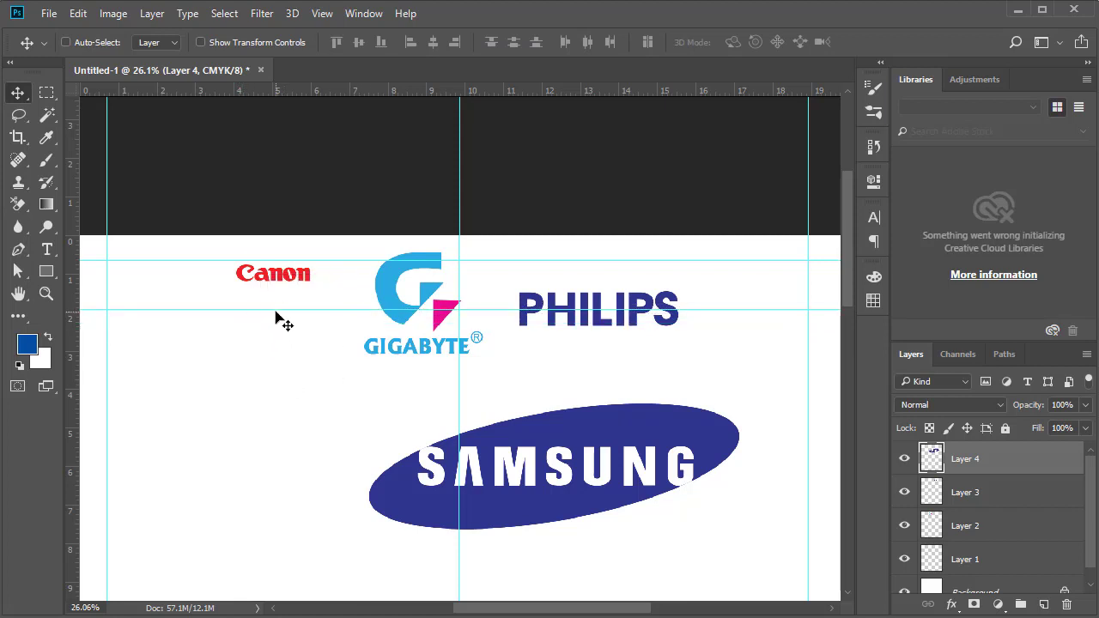
drag(110, 309, 140, 302)
- Select the Canon logo's layer and move the logo left toward the guide
right_click(281, 275)
click(296, 284)
click(223, 16)
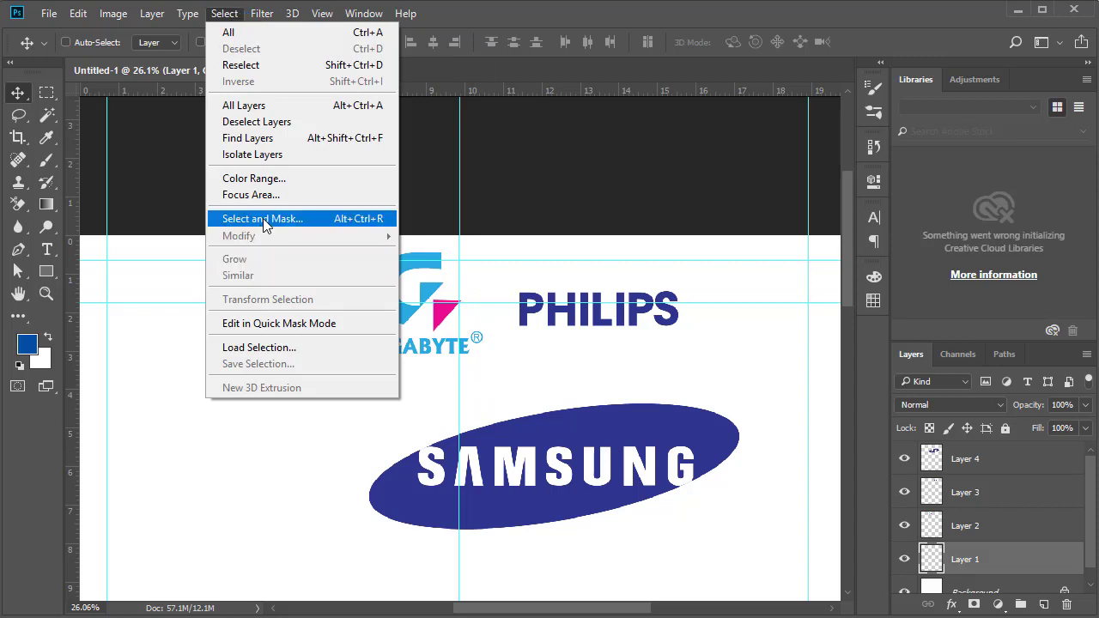
click(465, 388)
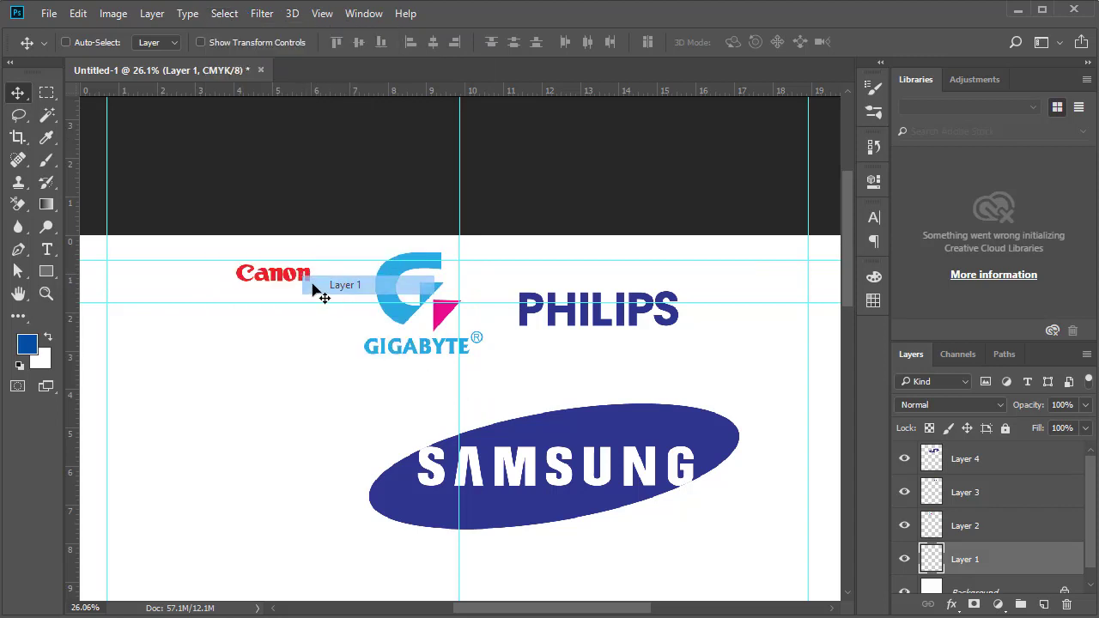
drag(316, 279, 279, 288)
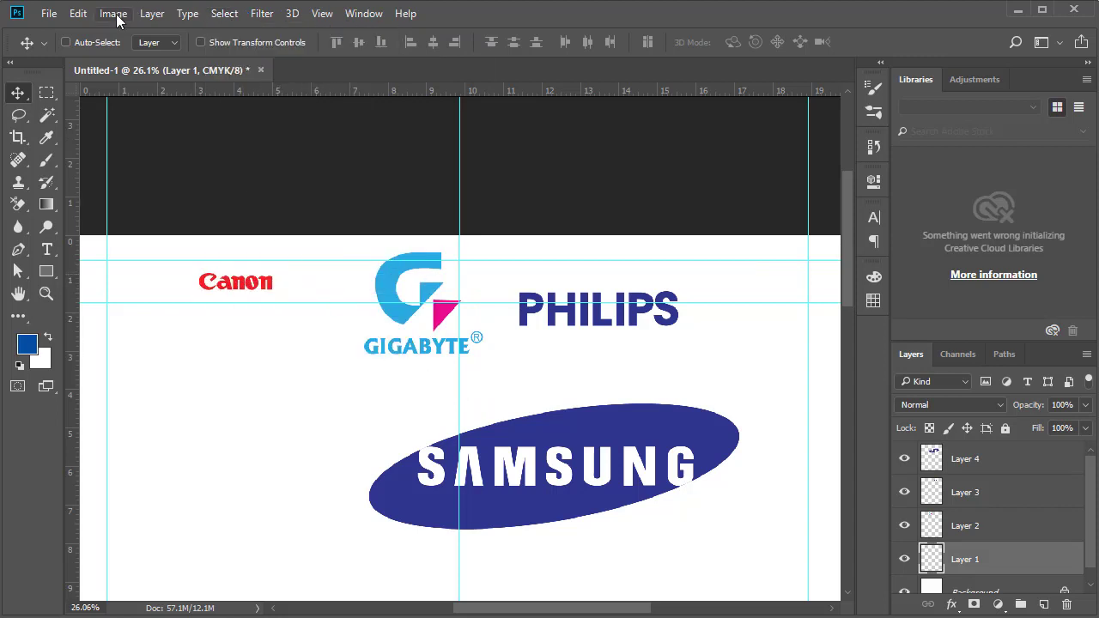
right_click(245, 283)
click(258, 289)
drag(272, 289, 257, 292)
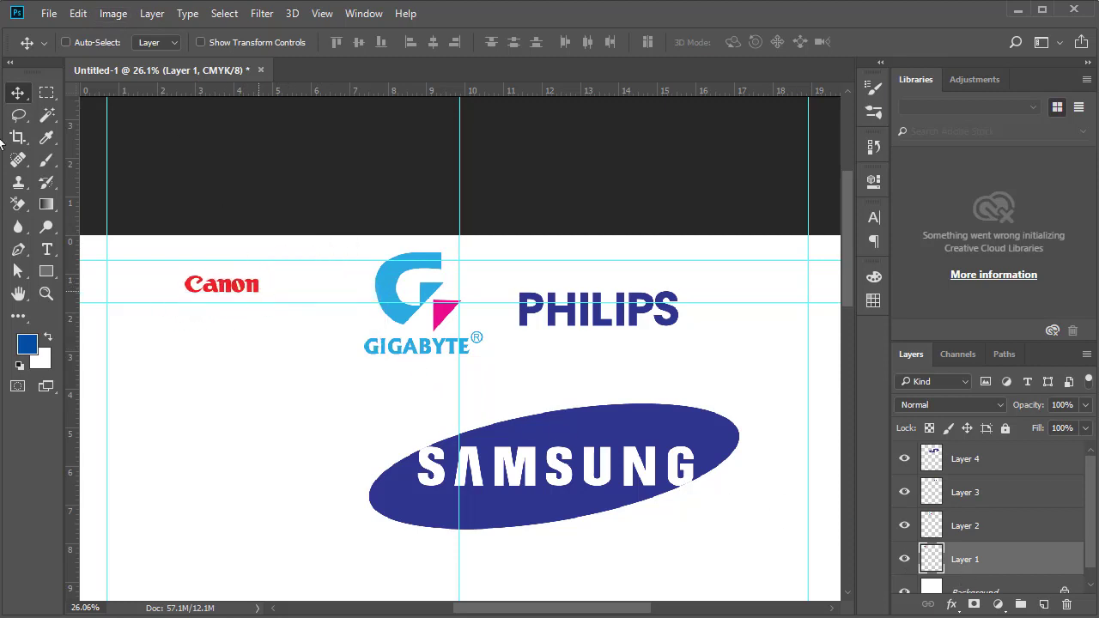
- Free Transform the Canon logo to about 246% and align it to the left guide
click(78, 13)
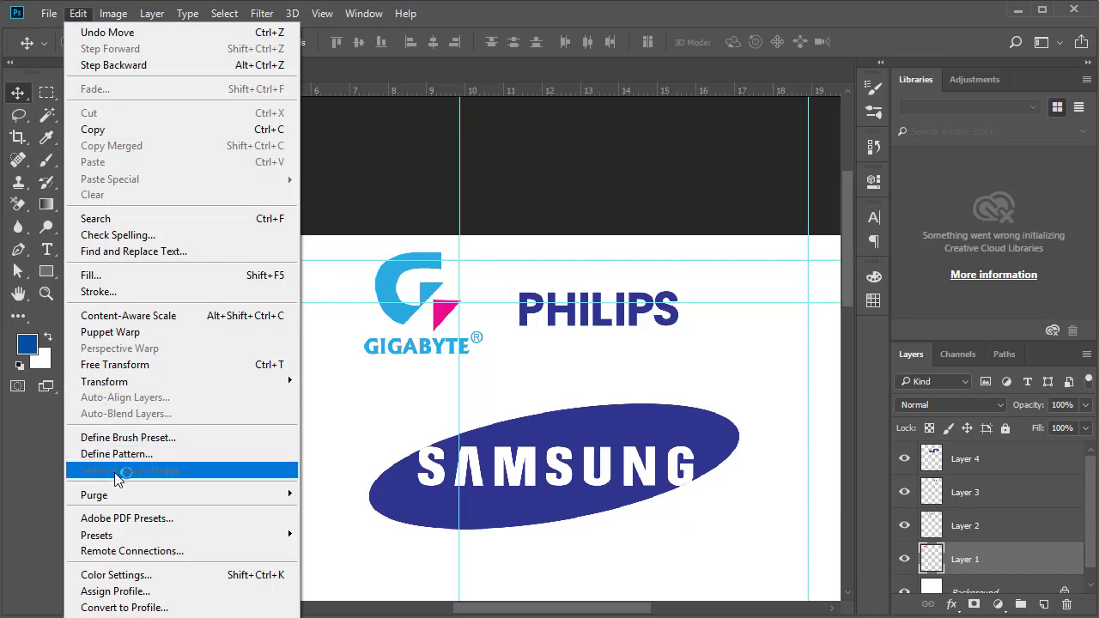
click(160, 367)
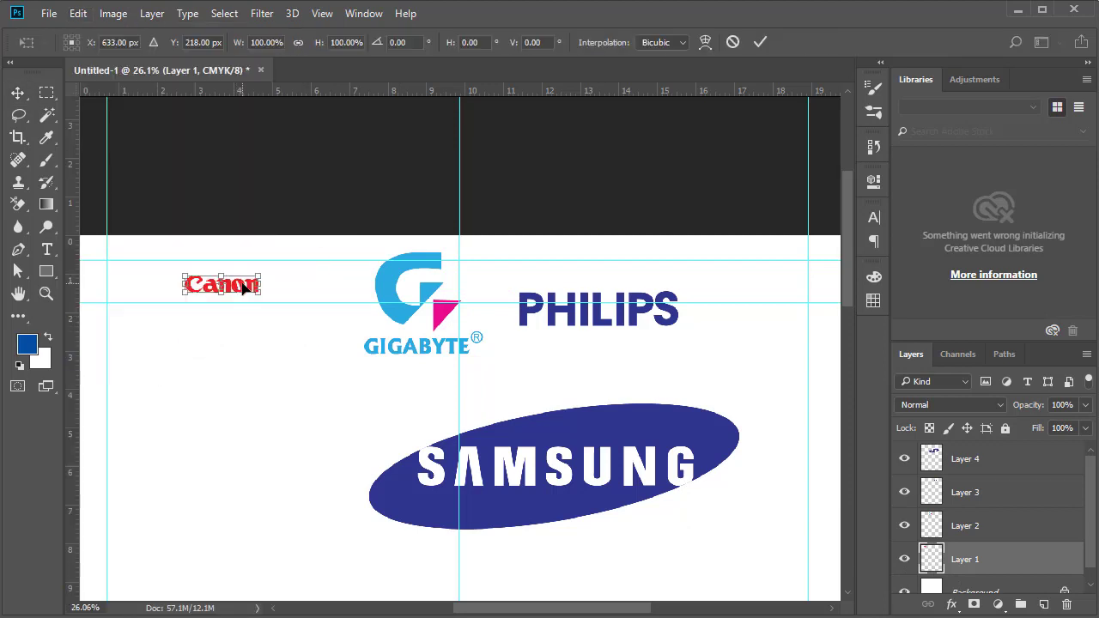
mouse_move(245, 290)
mouse_down()
mouse_move(248, 298)
mouse_move(368, 260)
mouse_up()
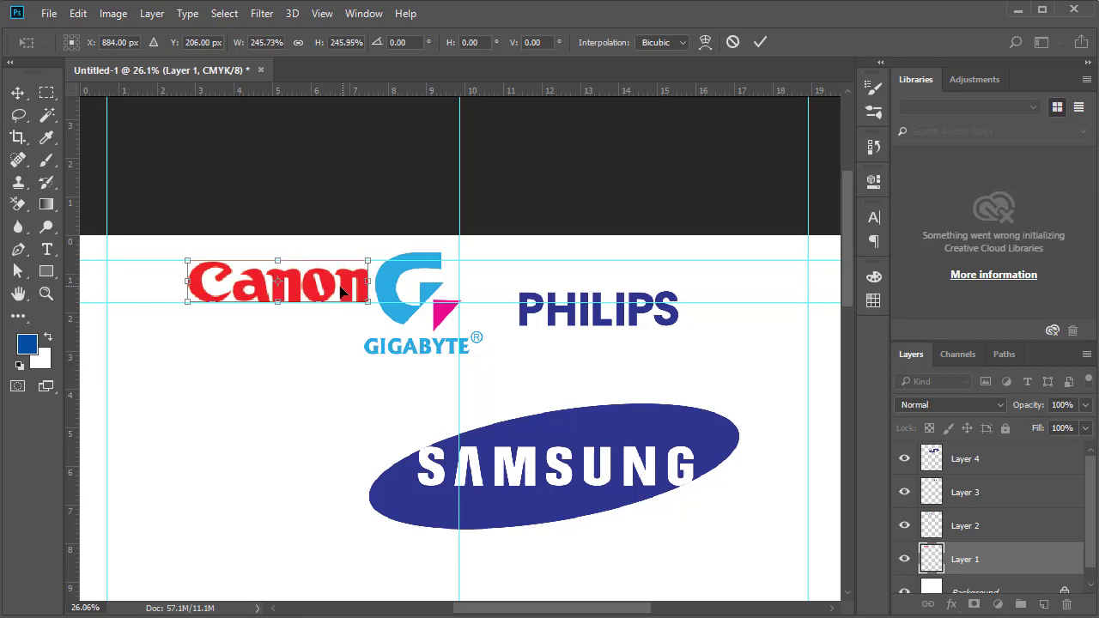
key(Return)
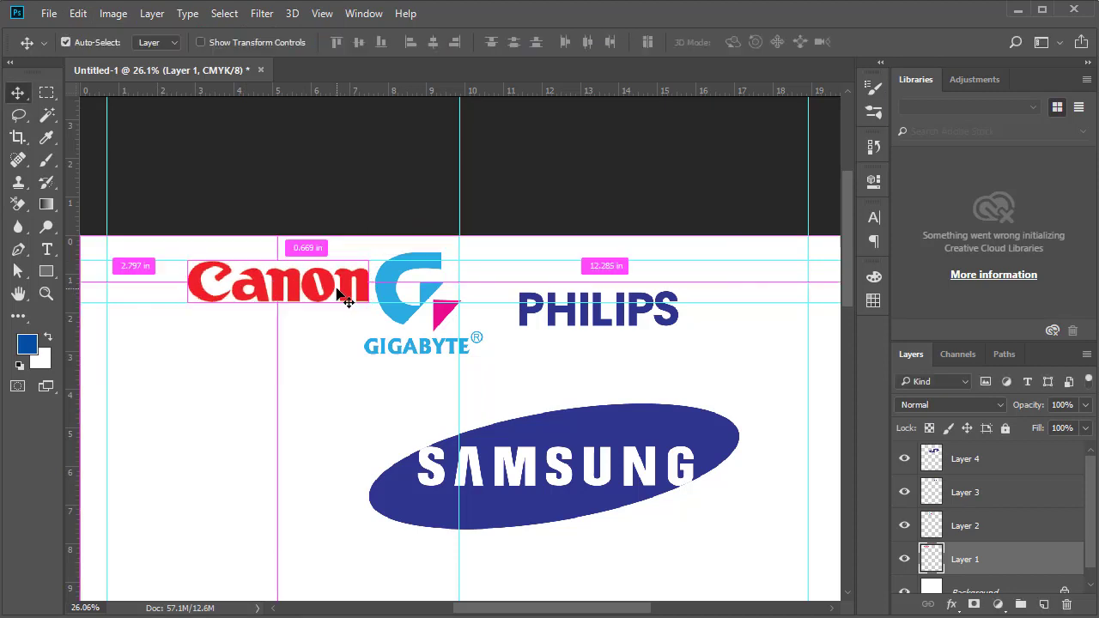
click(112, 13)
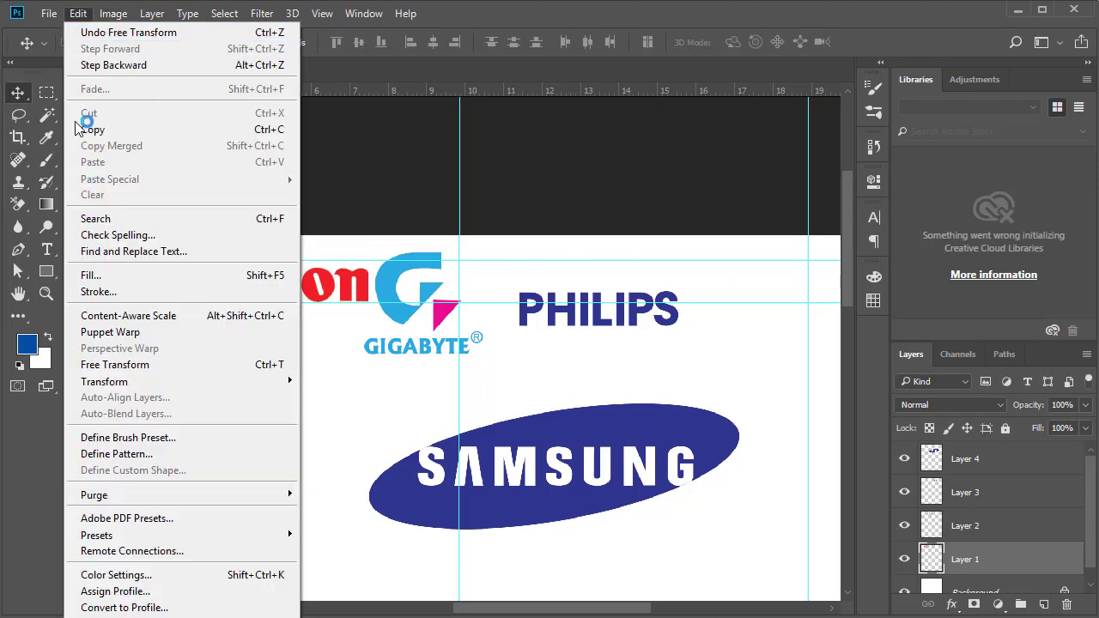
click(120, 364)
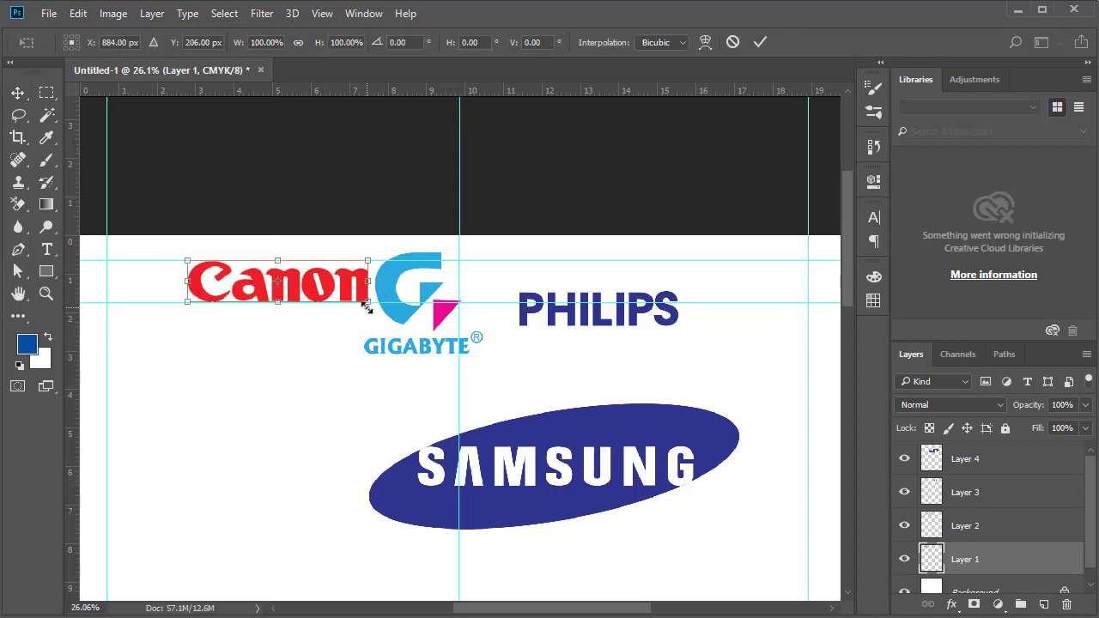
drag(366, 306, 374, 308)
key(Return)
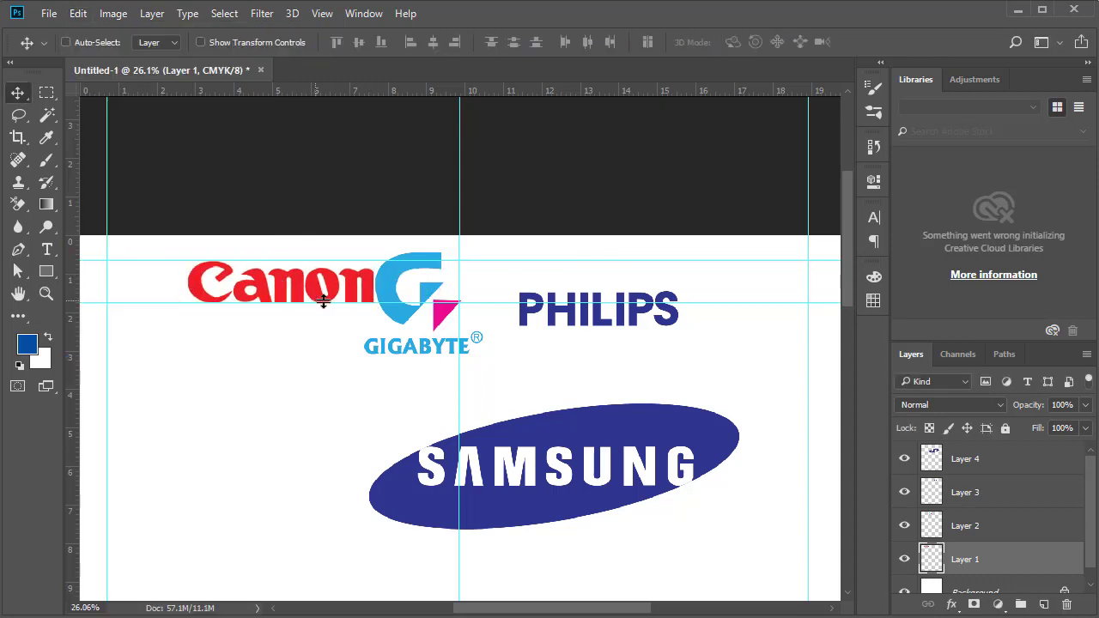
drag(342, 292, 261, 292)
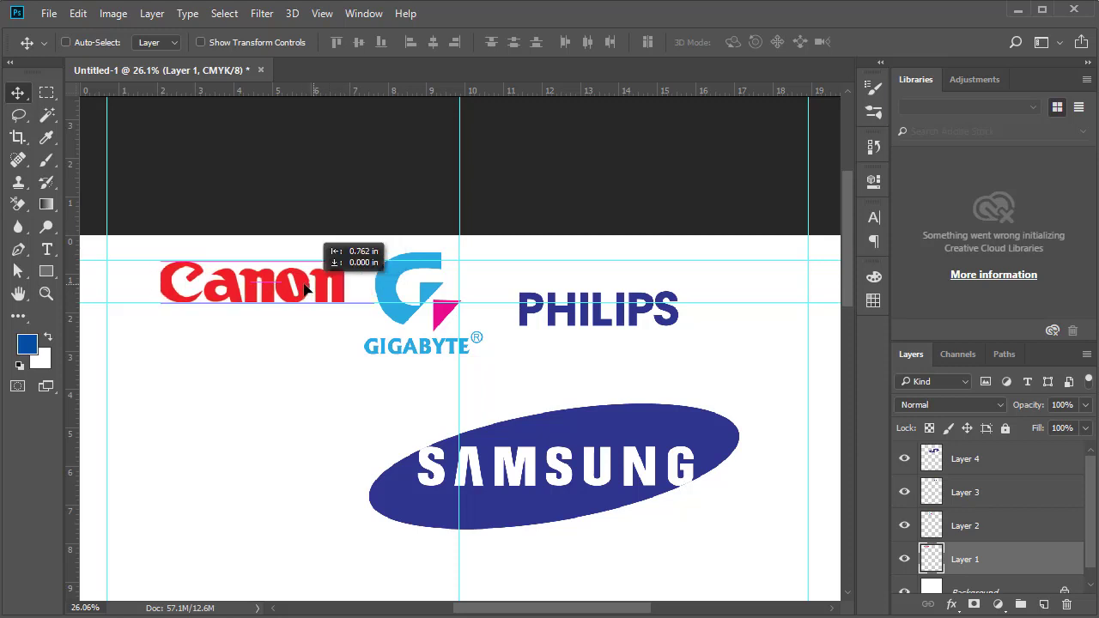
- Free Transform the GIGABYTE logo's layer down to about 58%, positioned against the top guide
right_click(397, 287)
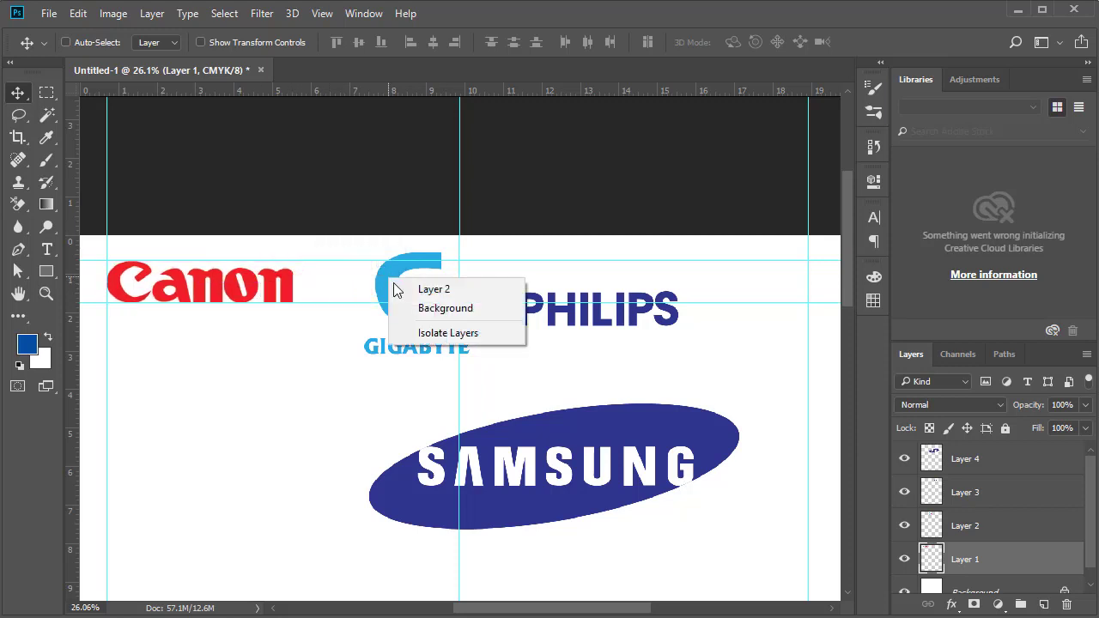
click(438, 289)
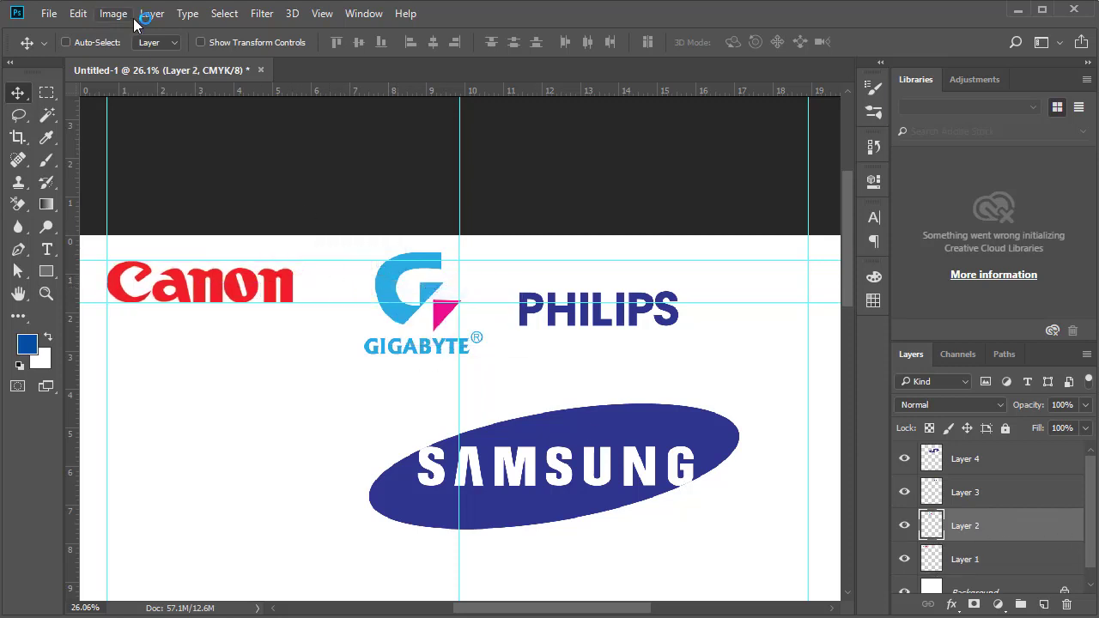
click(78, 13)
click(197, 370)
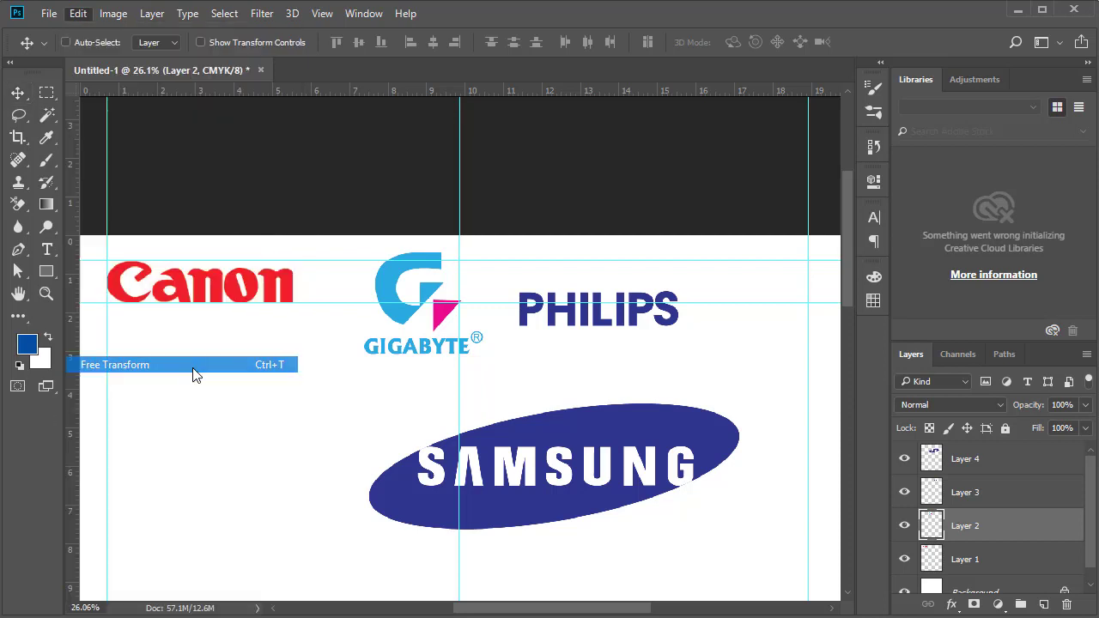
drag(426, 270, 418, 278)
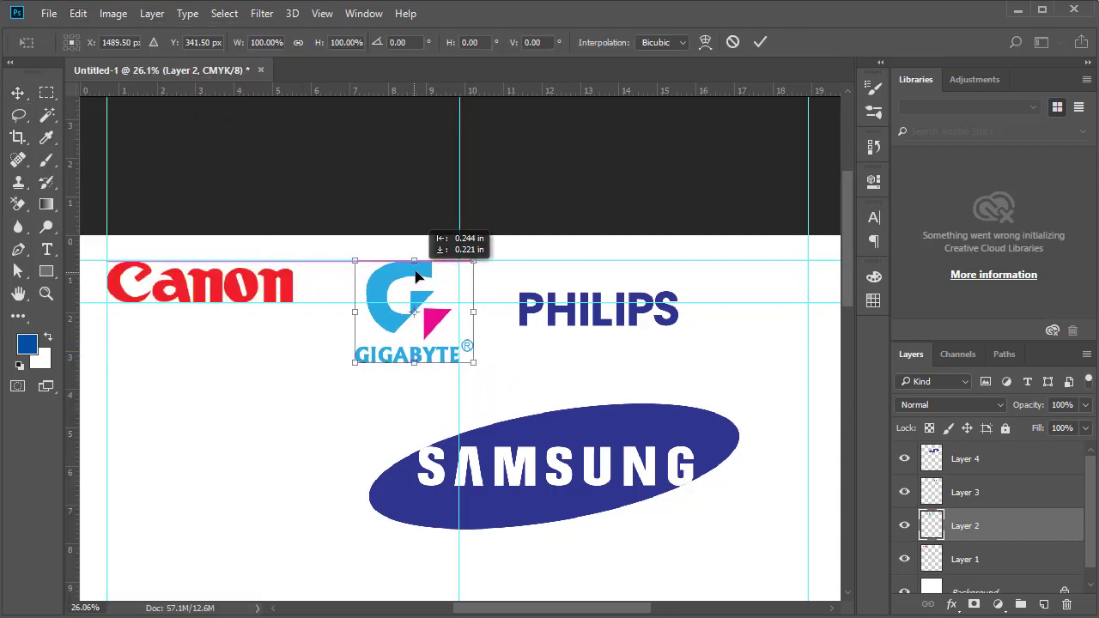
drag(472, 362, 371, 349)
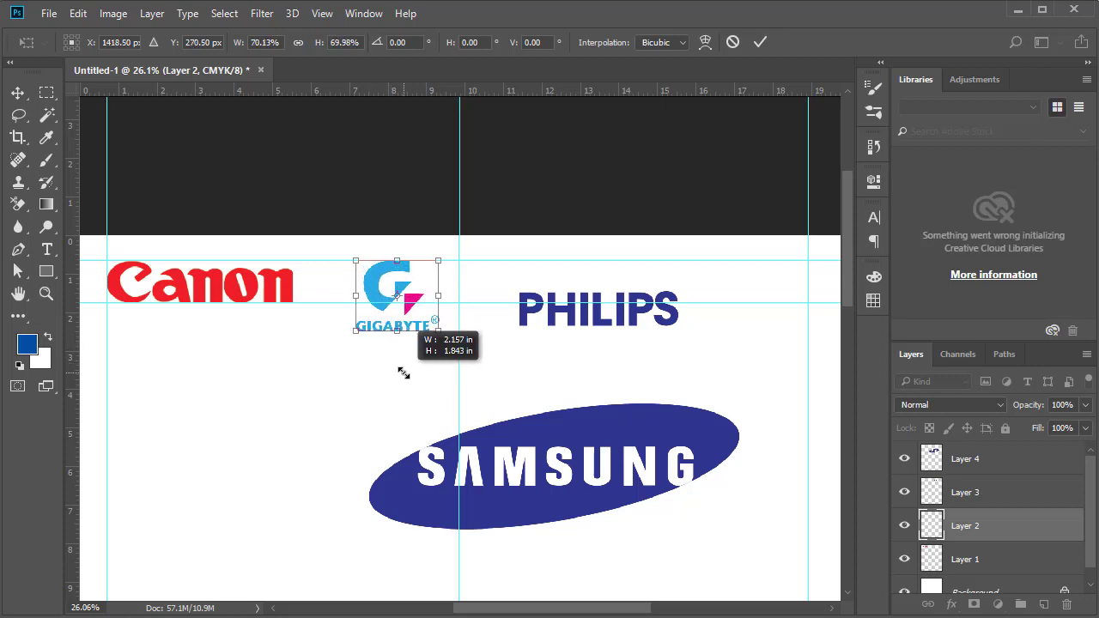
drag(371, 349, 384, 366)
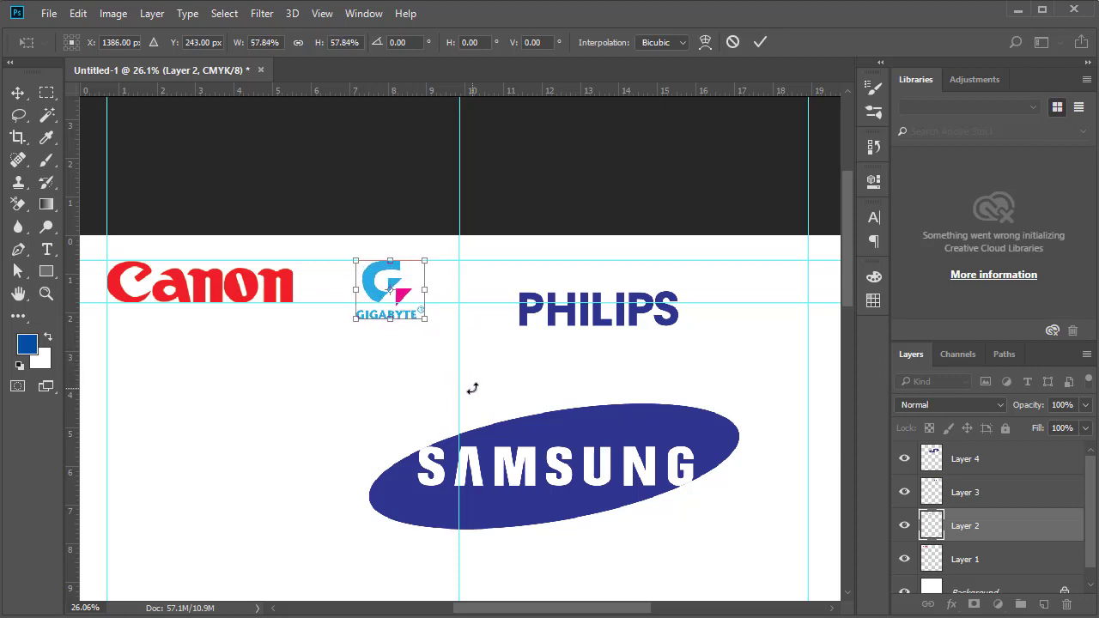
key(Return)
click(47, 93)
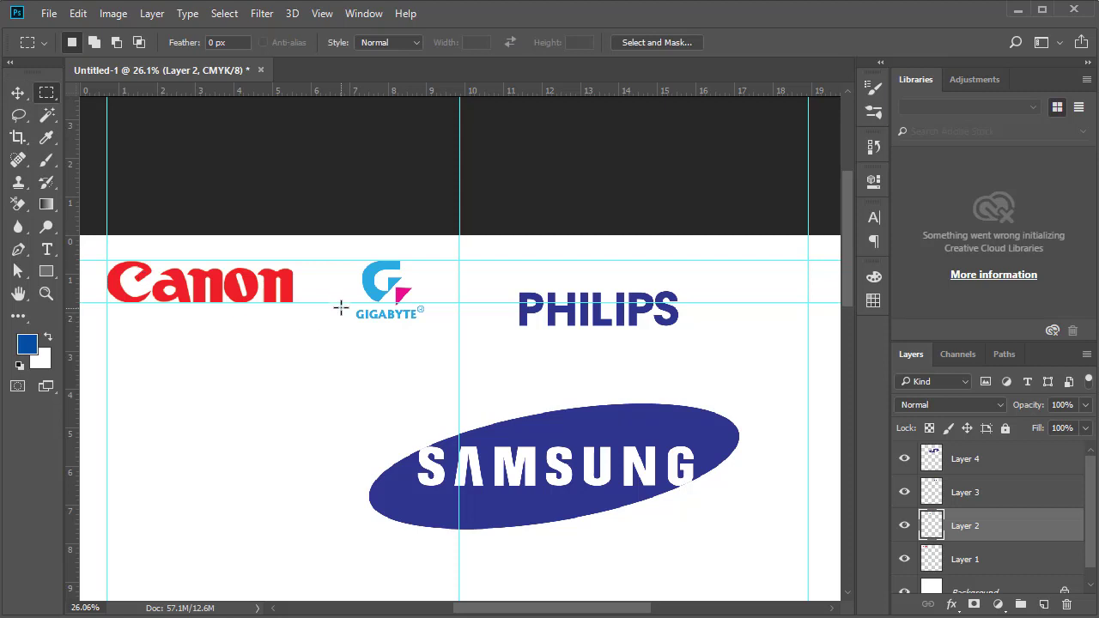
- Cut the GIGABYTE wordmark from the logo and paste it onto its own layer
click(47, 293)
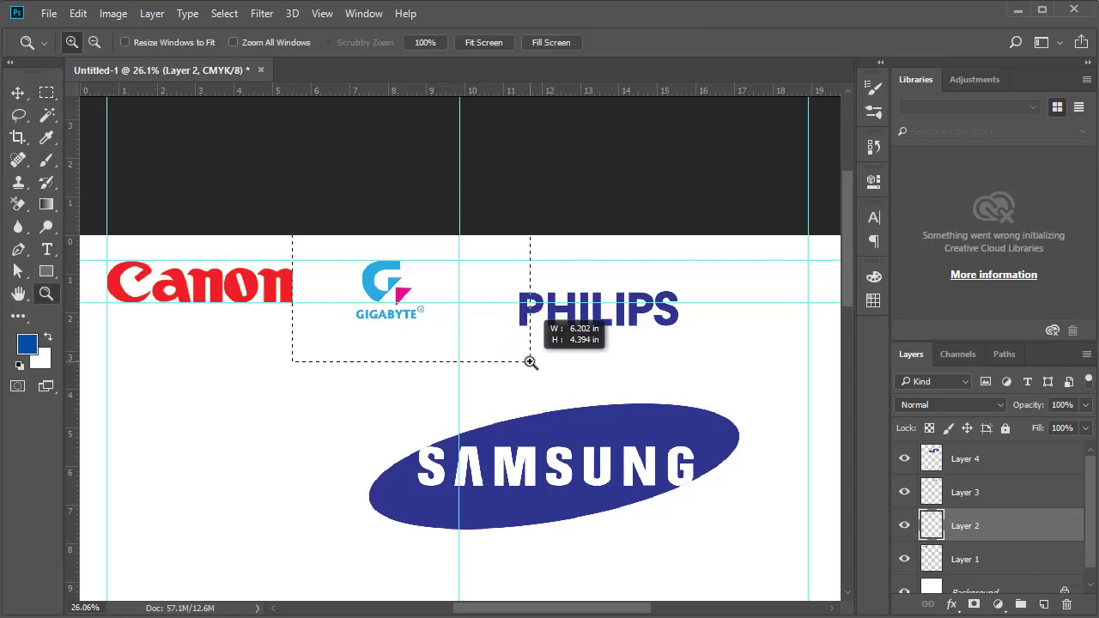
drag(296, 237, 527, 362)
key(m)
mouse_move(258, 370)
mouse_down()
mouse_move(502, 439)
mouse_move(528, 426)
mouse_move(515, 409)
mouse_up()
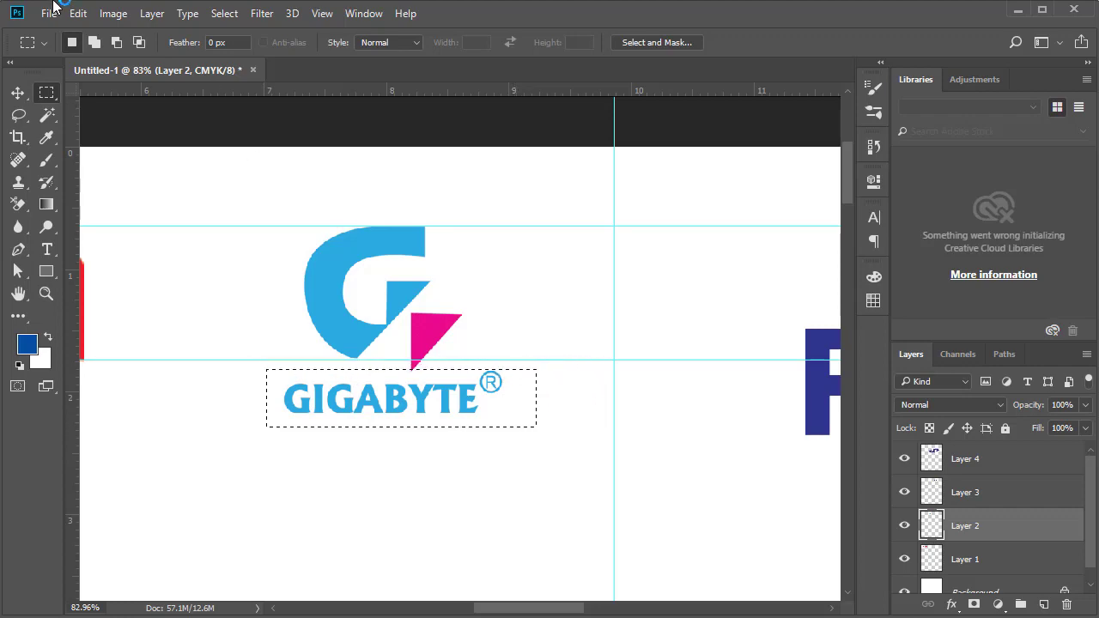
click(77, 14)
click(89, 113)
click(77, 14)
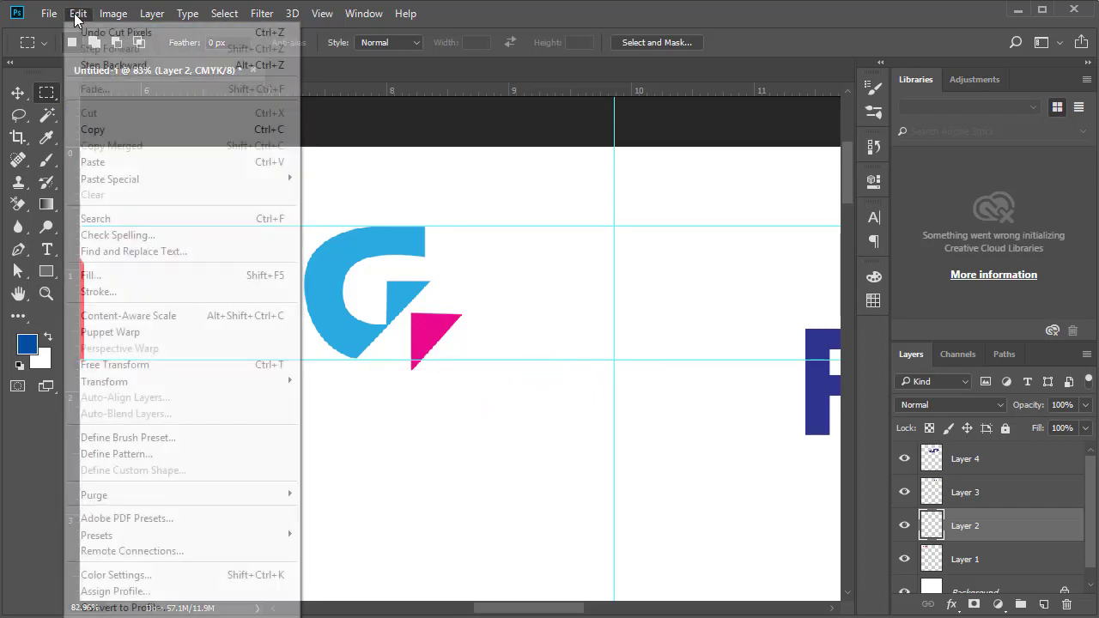
click(91, 162)
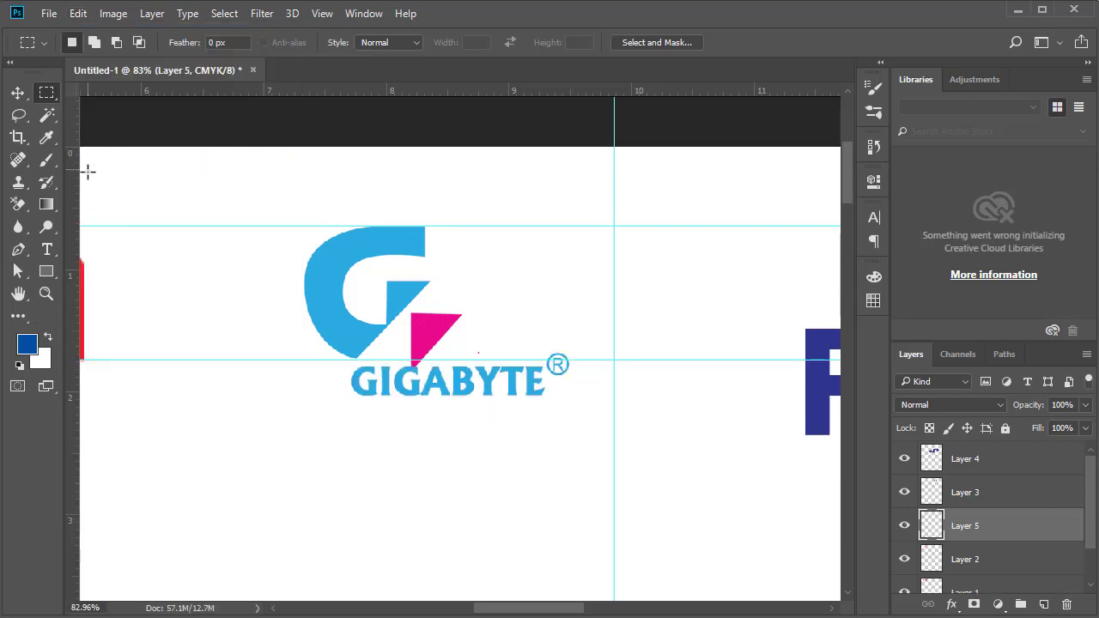
- Move the wordmark up beside the G symbol, start resizing it, and pan right
click(17, 92)
drag(459, 395, 590, 359)
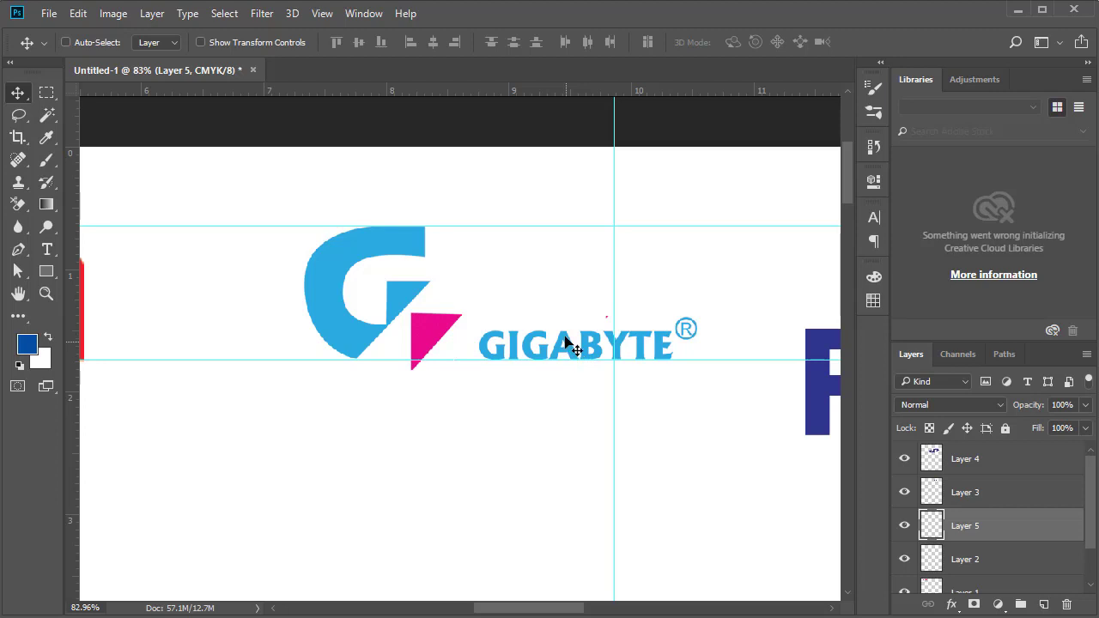
right_click(566, 343)
click(589, 349)
click(78, 13)
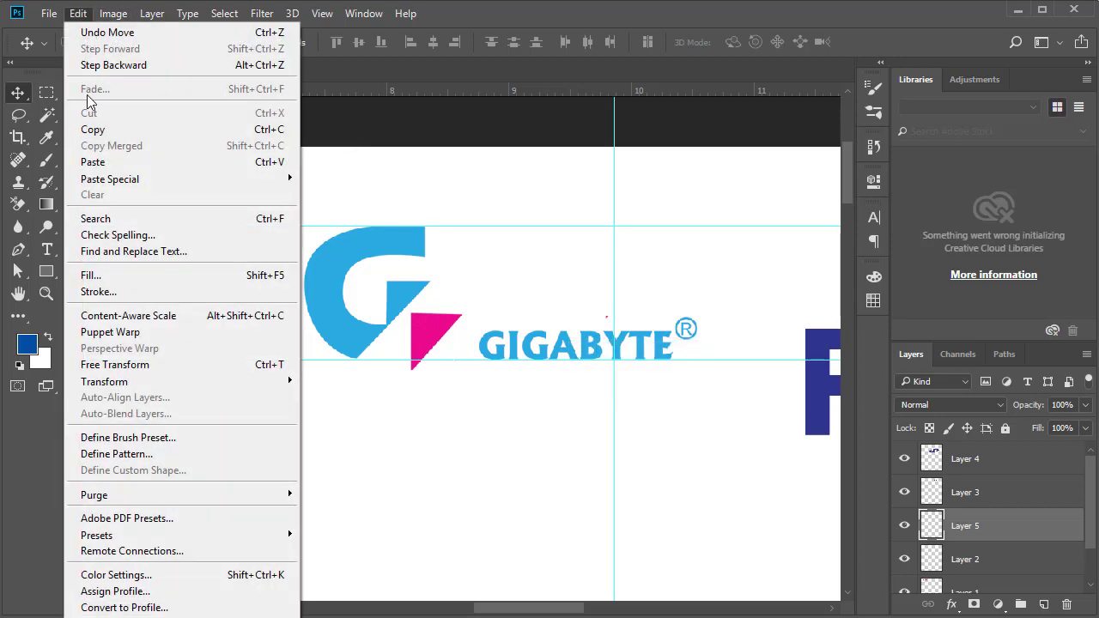
click(149, 363)
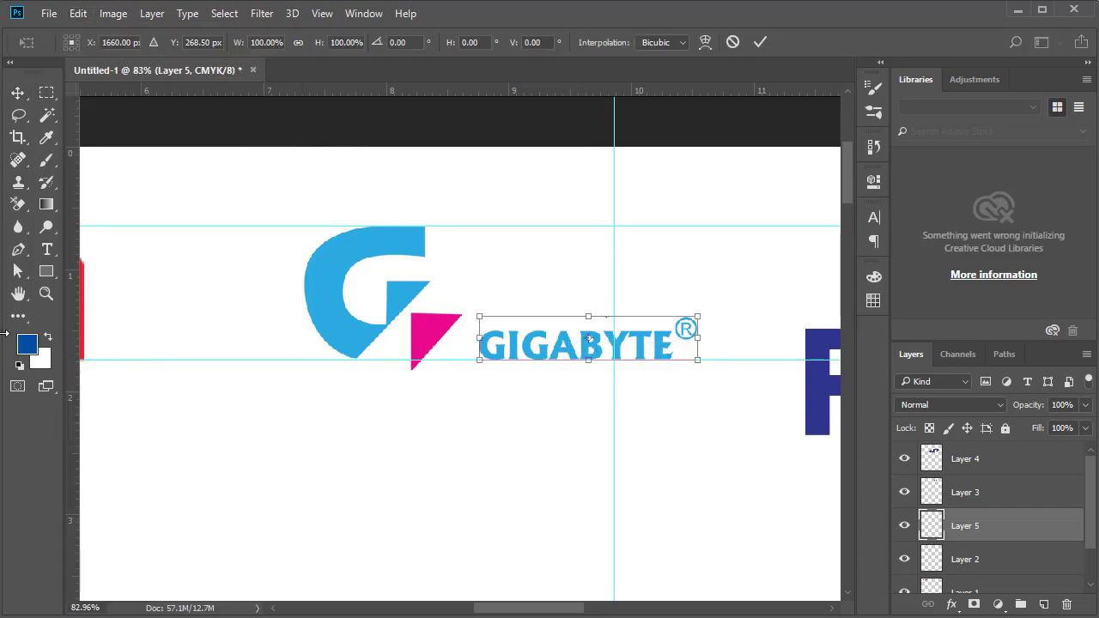
click(18, 293)
drag(764, 406, 547, 406)
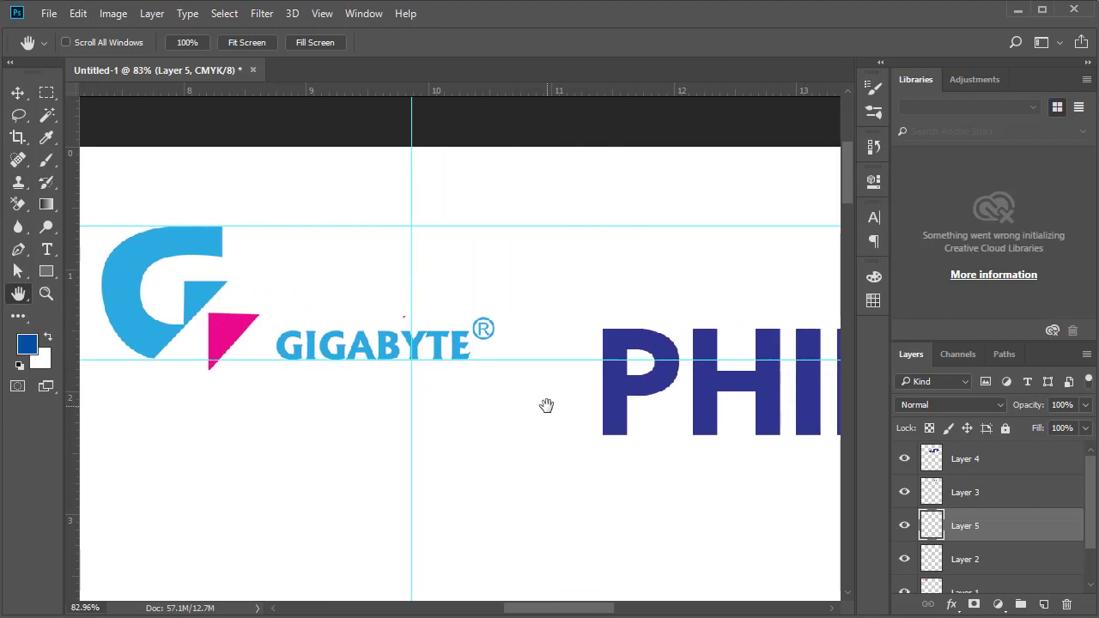
- Free Transform the GIGABYTE wordmark layer to about 231% and apply it
click(17, 98)
right_click(360, 348)
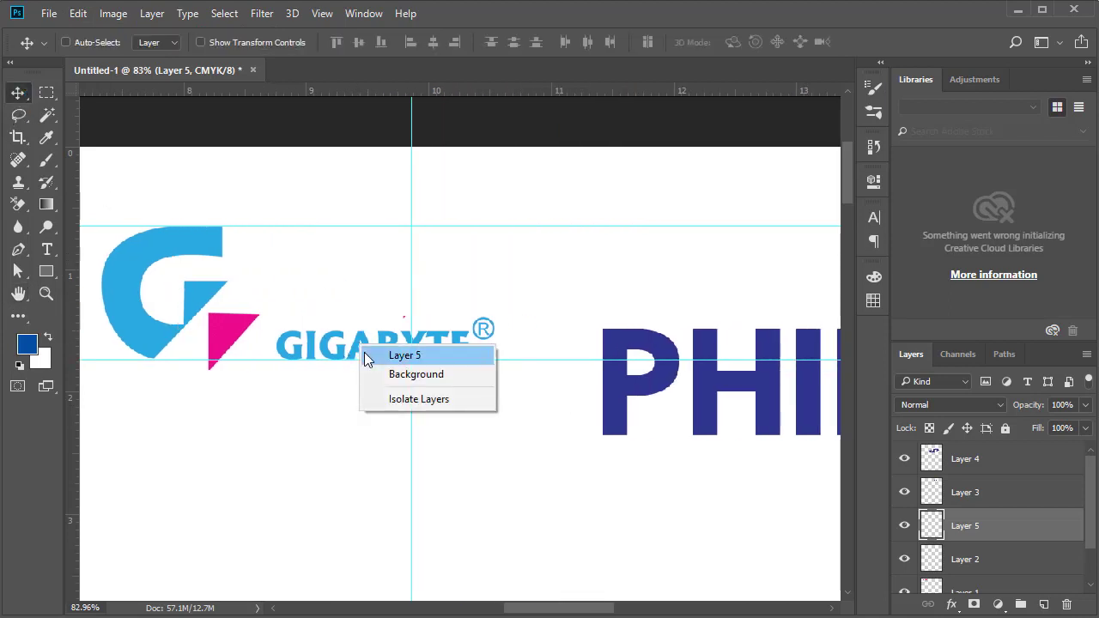
click(364, 353)
click(78, 13)
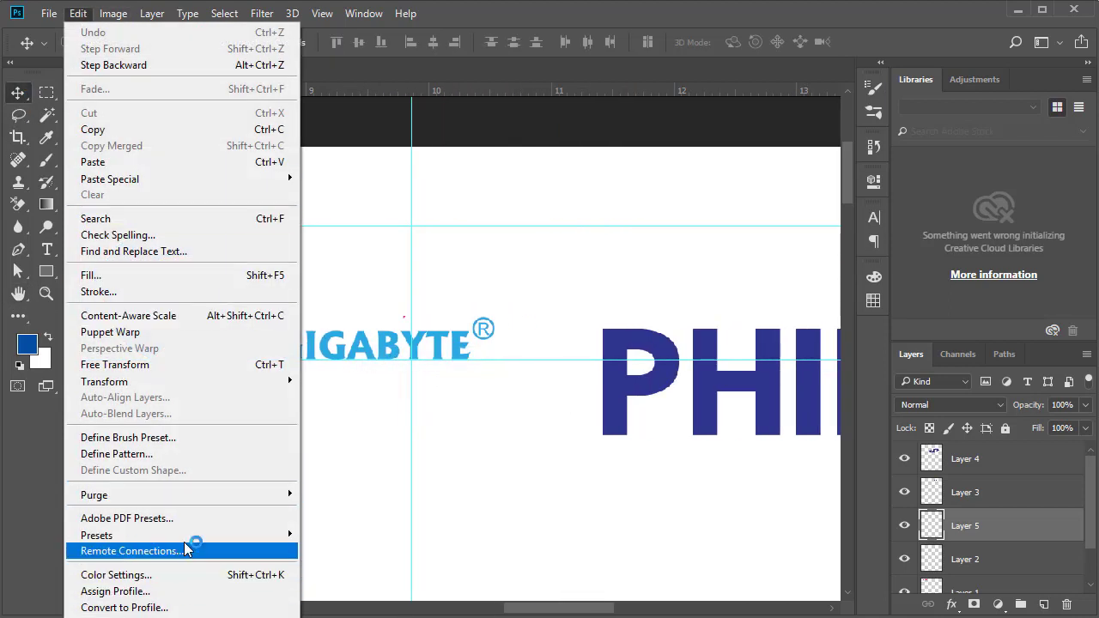
click(137, 364)
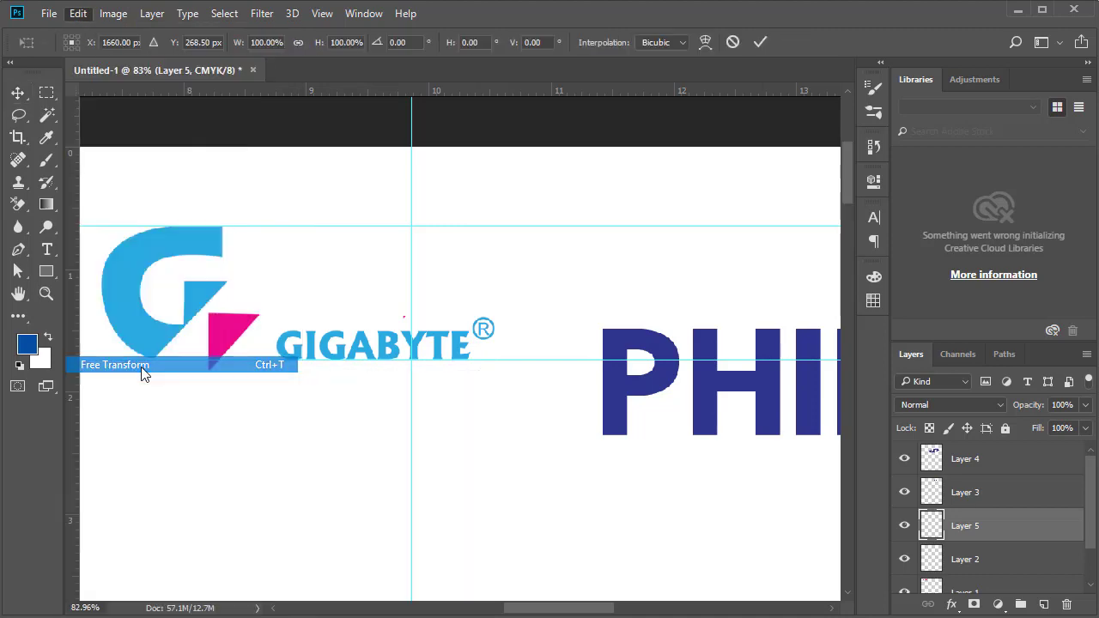
mouse_move(495, 316)
mouse_down()
mouse_move(737, 225)
mouse_move(584, 266)
mouse_move(407, 259)
mouse_up()
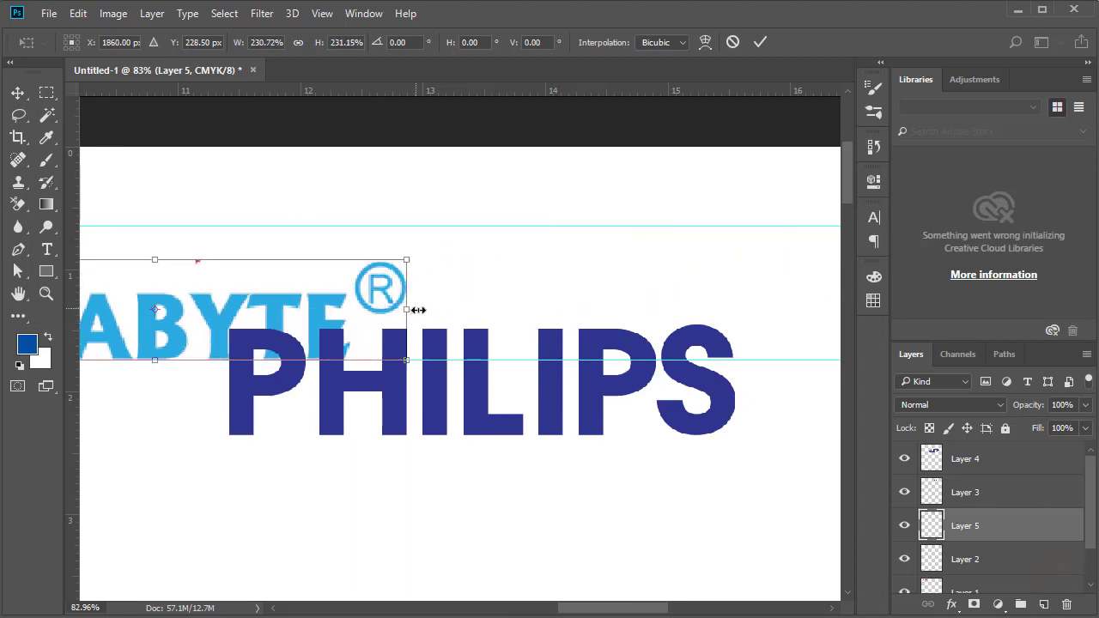
click(18, 294)
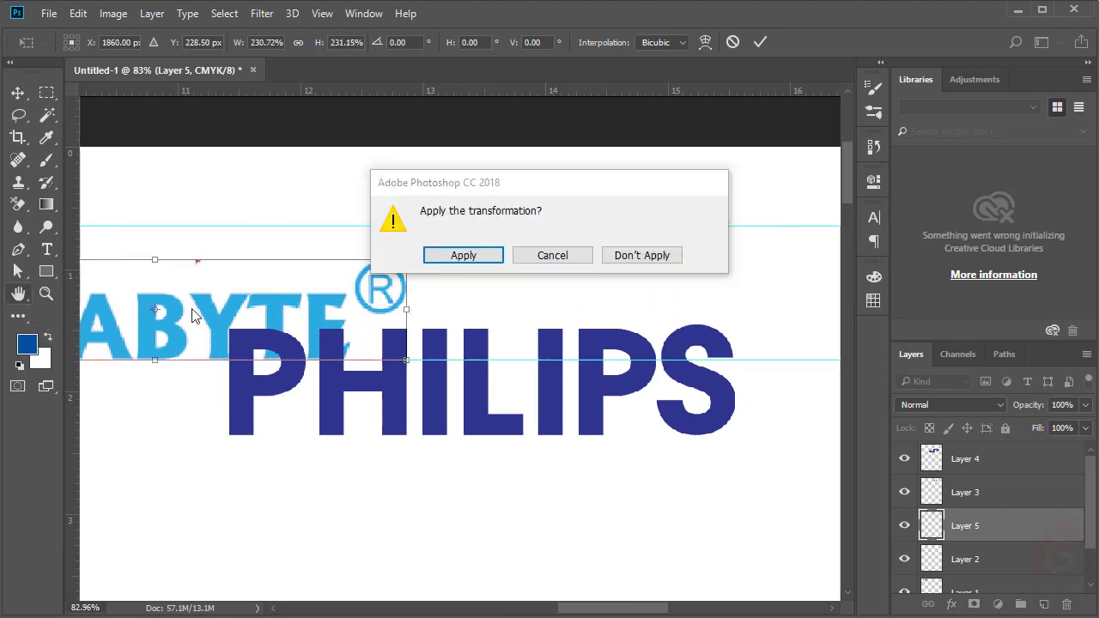
click(485, 260)
mouse_move(190, 315)
mouse_down()
mouse_move(567, 300)
mouse_move(512, 300)
mouse_up()
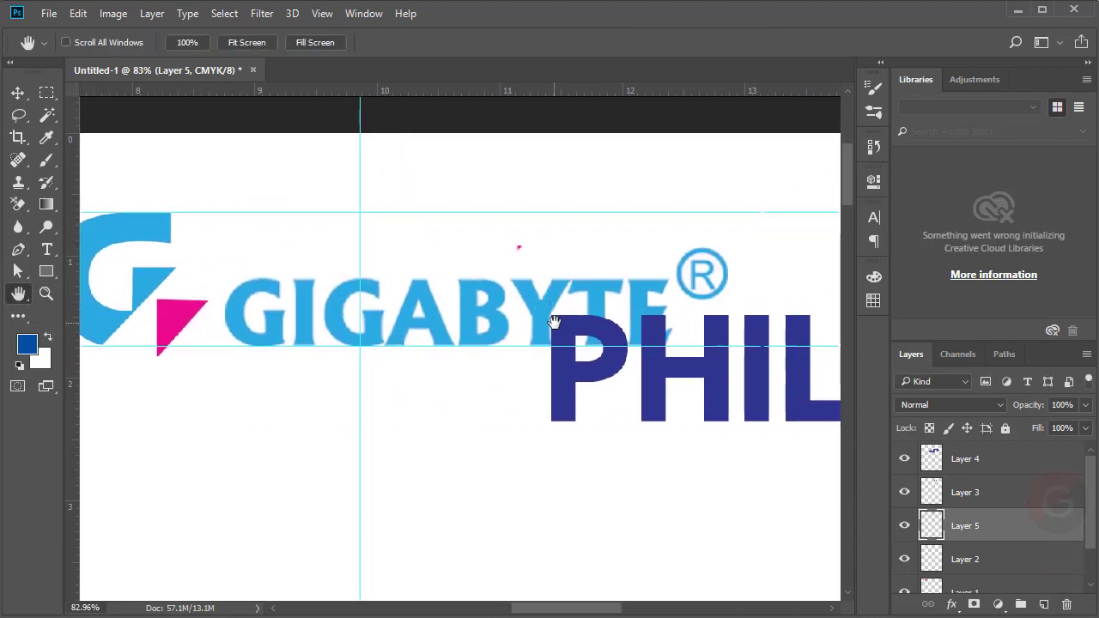
- Enlarge the GIGABYTE wordmark a further 18 percent and commit
click(18, 93)
click(77, 13)
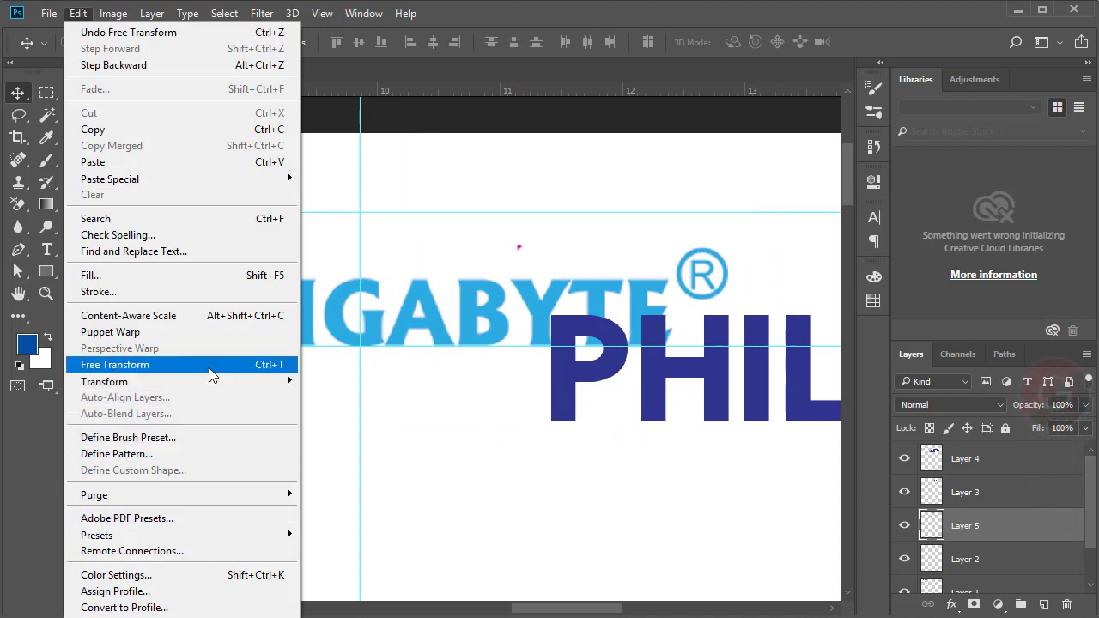
click(206, 365)
mouse_move(724, 243)
mouse_down()
mouse_move(825, 208)
mouse_move(820, 227)
mouse_up()
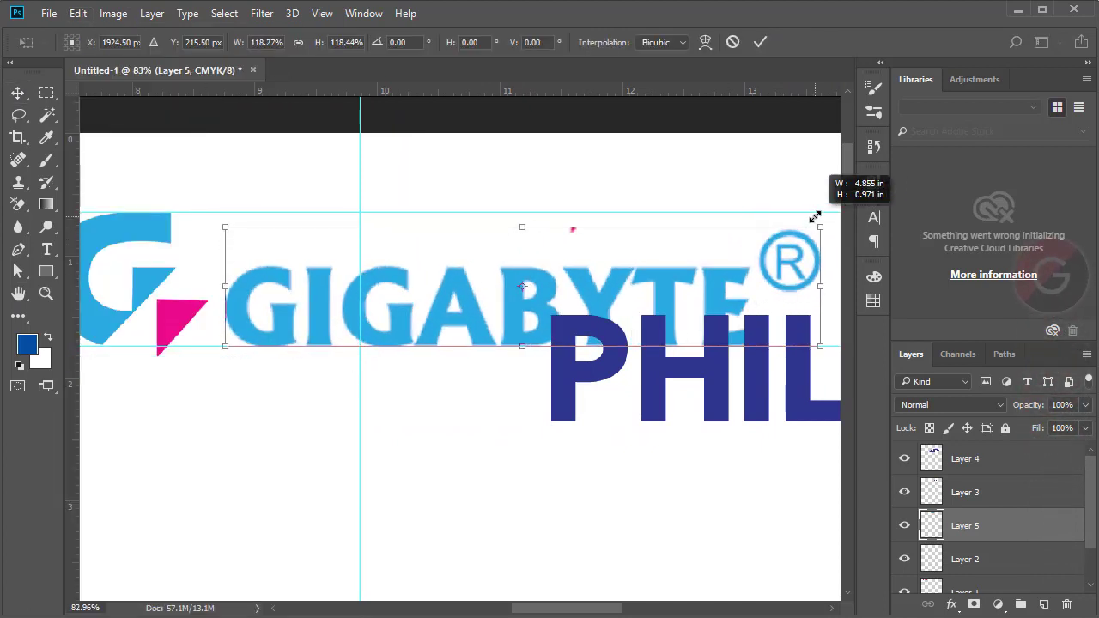
key(Return)
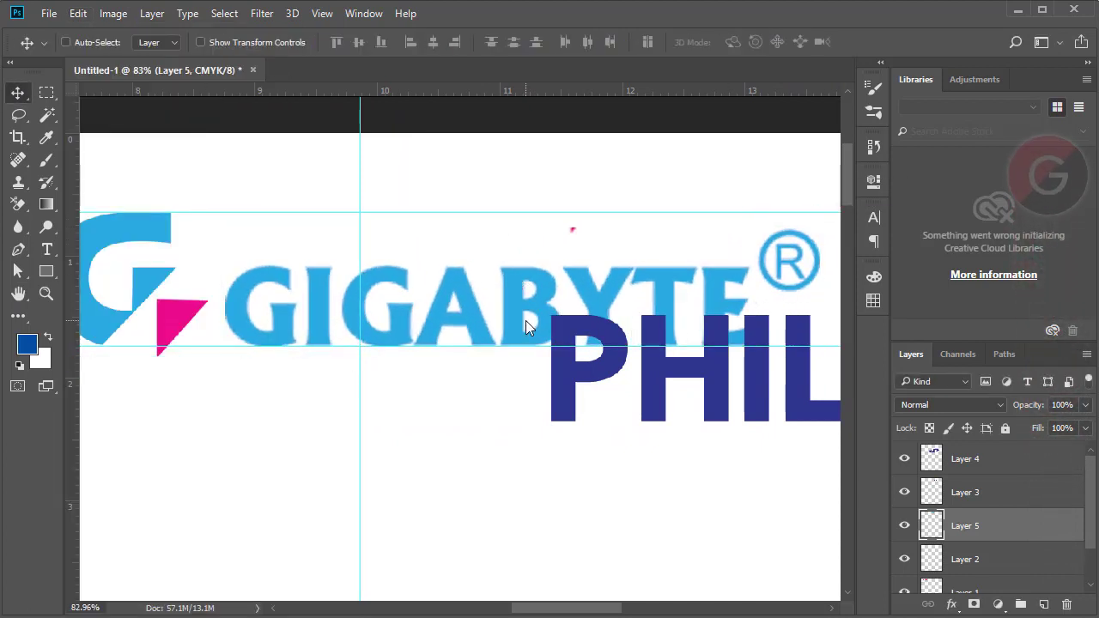
- Zoom out to 25% and select Layer 5 (GIGABYTE) together with Layer 2
click(322, 13)
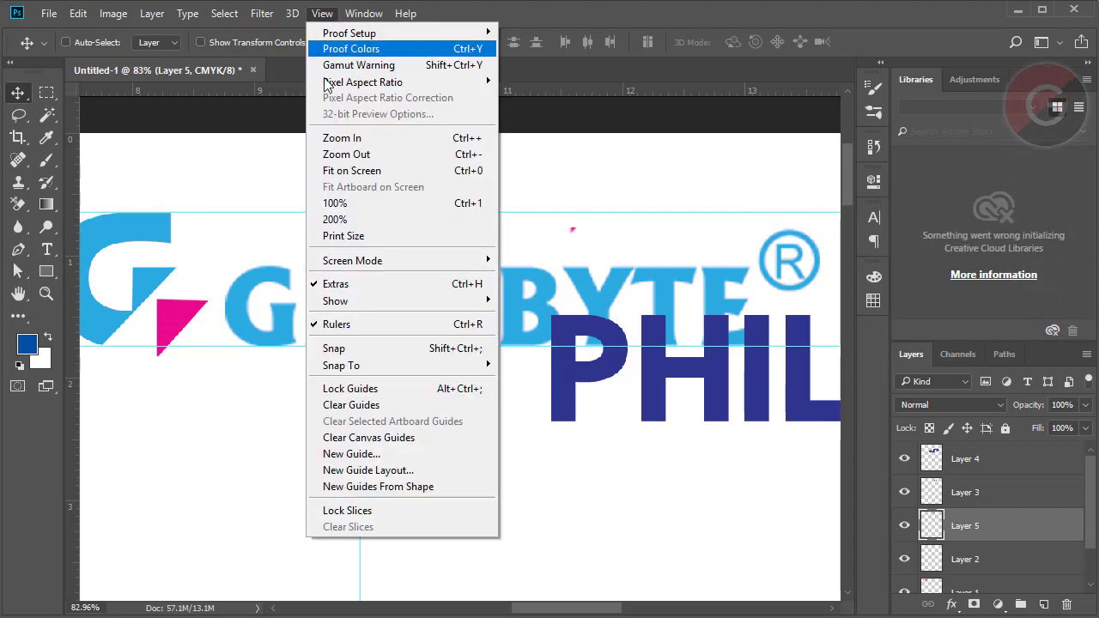
click(342, 153)
click(322, 13)
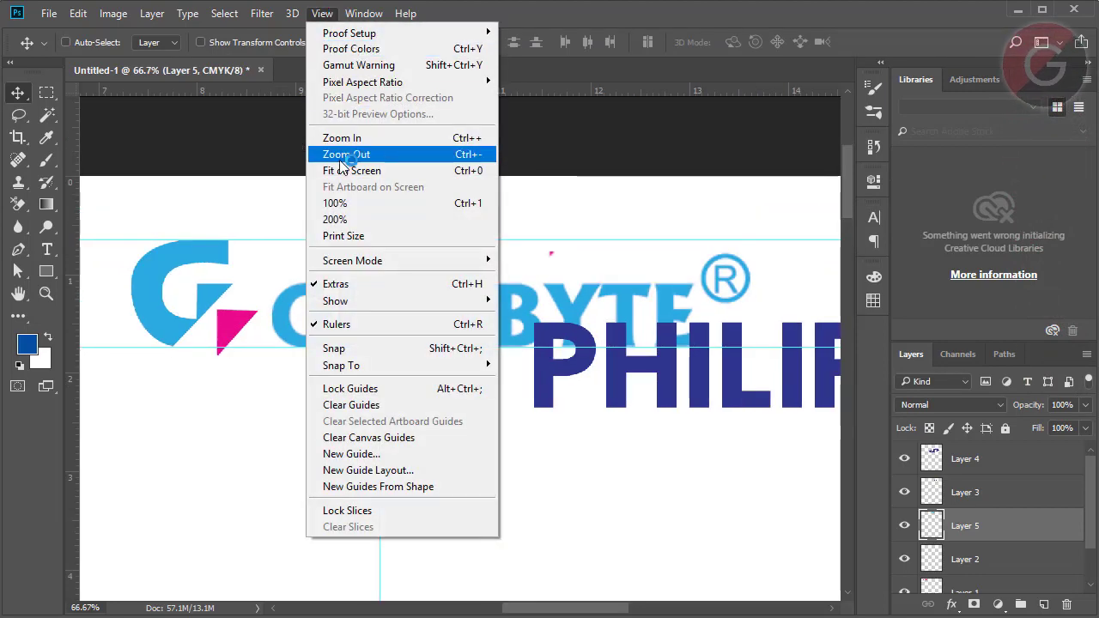
click(344, 149)
click(322, 12)
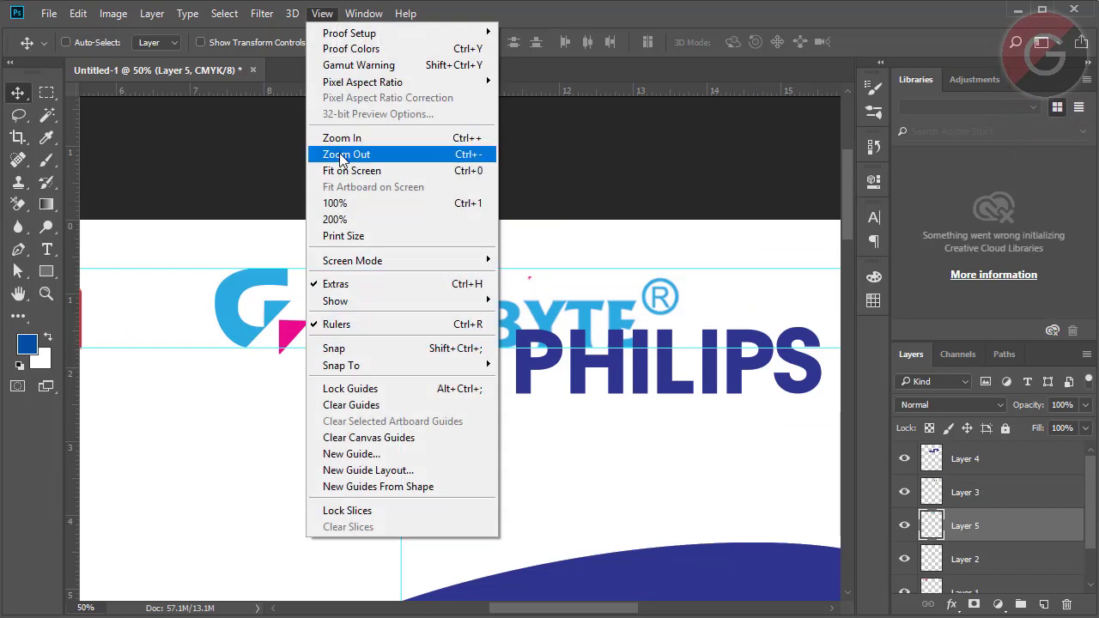
click(341, 153)
click(322, 13)
click(343, 155)
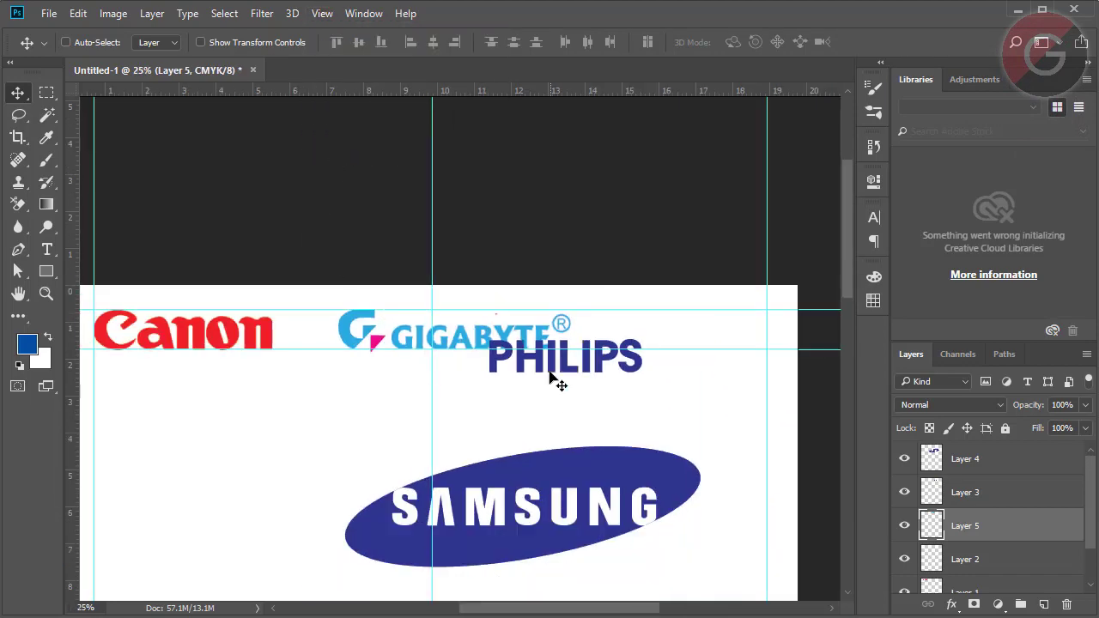
right_click(411, 341)
click(464, 349)
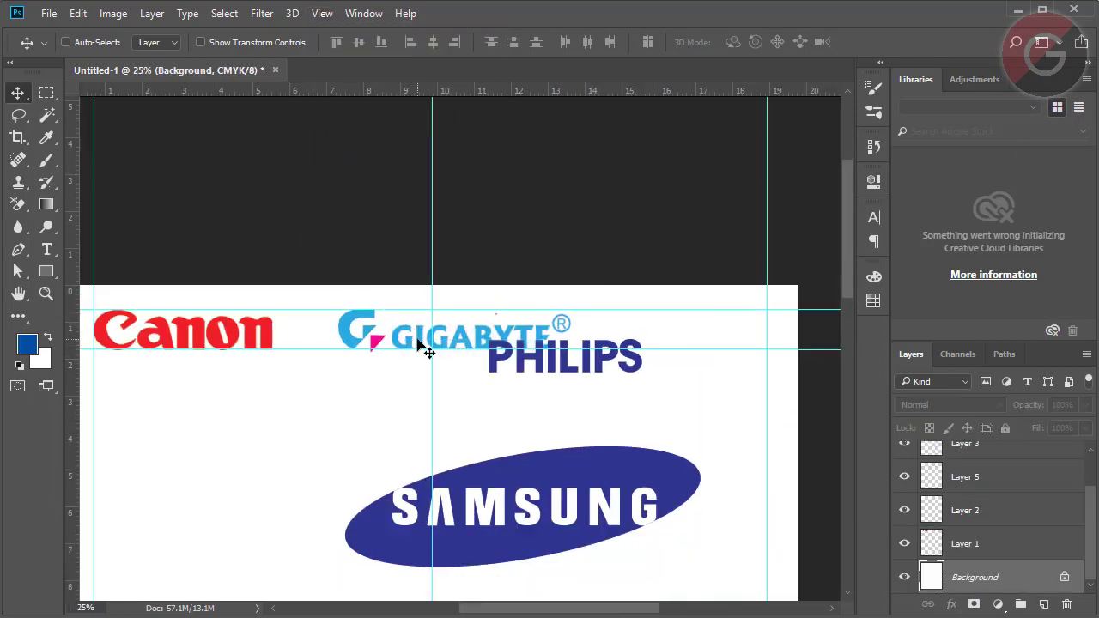
right_click(420, 344)
click(447, 353)
right_click(359, 332)
shift+click(381, 341)
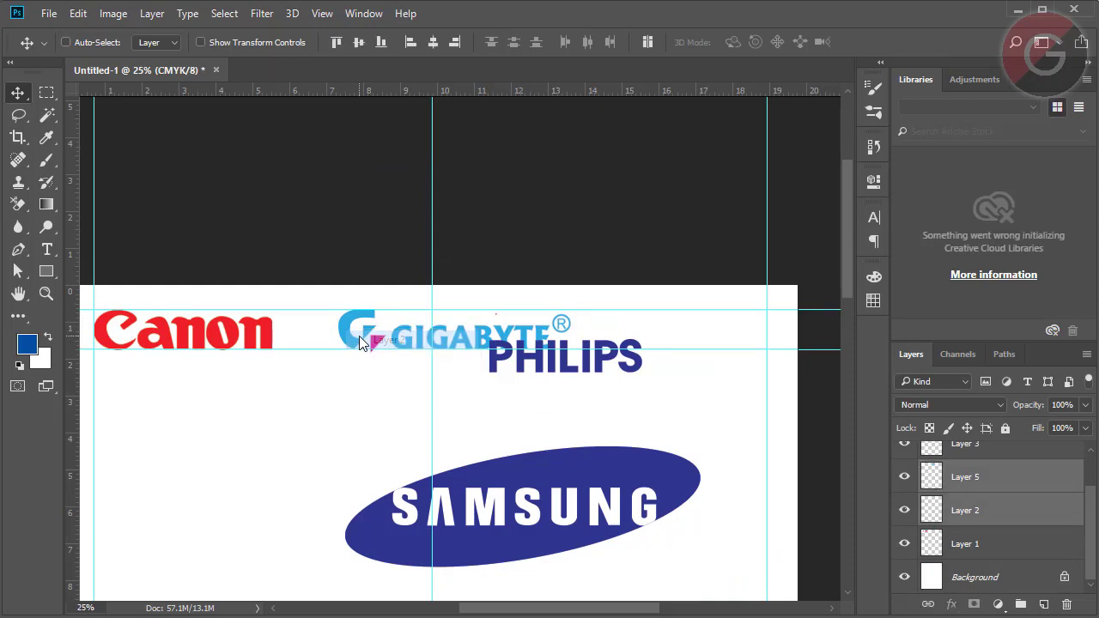
- Merge Layer 2 into Layer 5 and move the GIGABYTE logo left beside Canon
click(1087, 355)
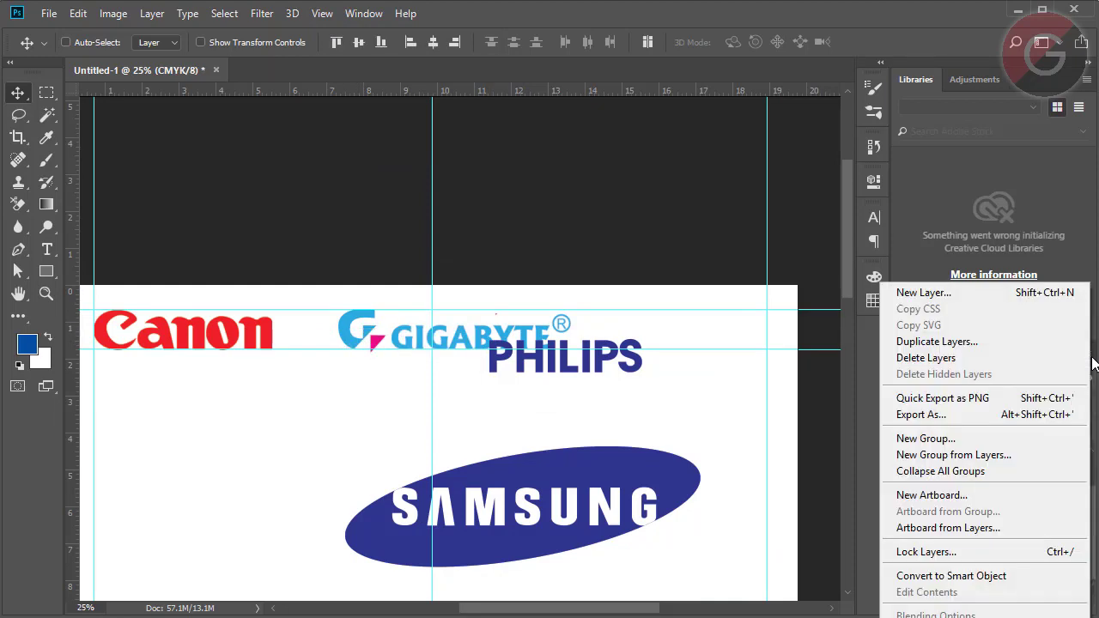
key(Escape)
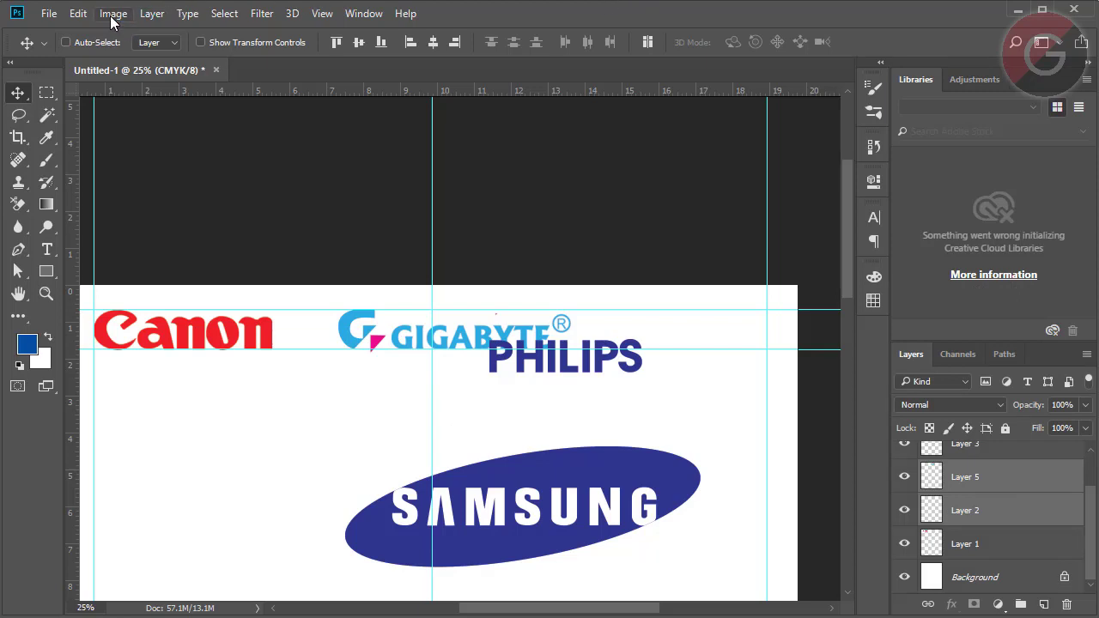
click(152, 13)
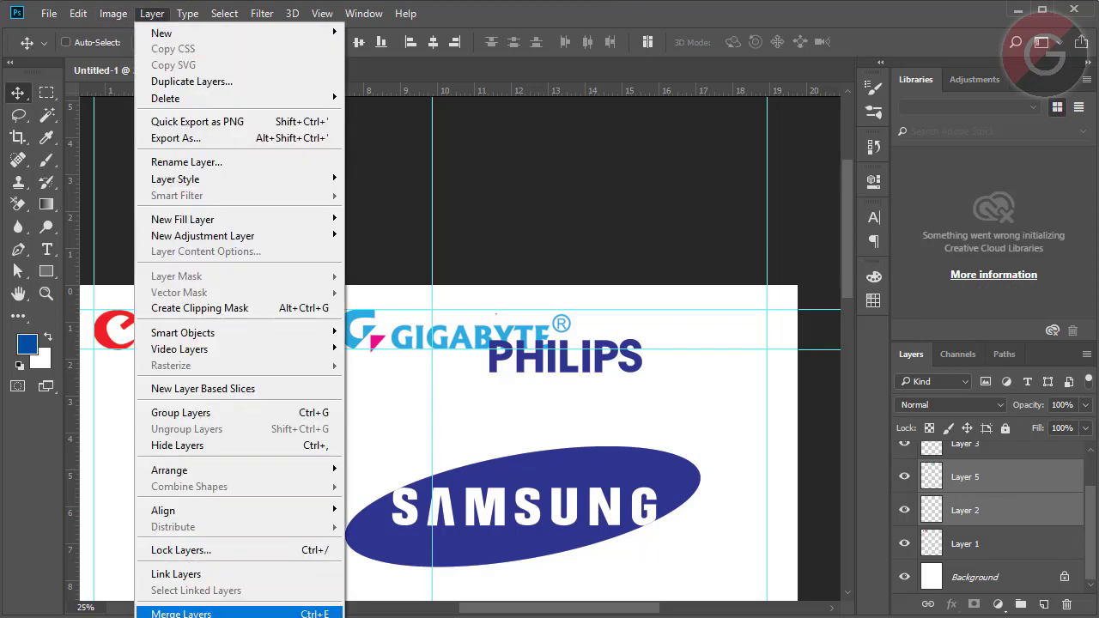
click(181, 614)
drag(438, 373, 395, 372)
- Select the PHILIPS layer and move it onto the top row beside GIGABYTE
right_click(543, 365)
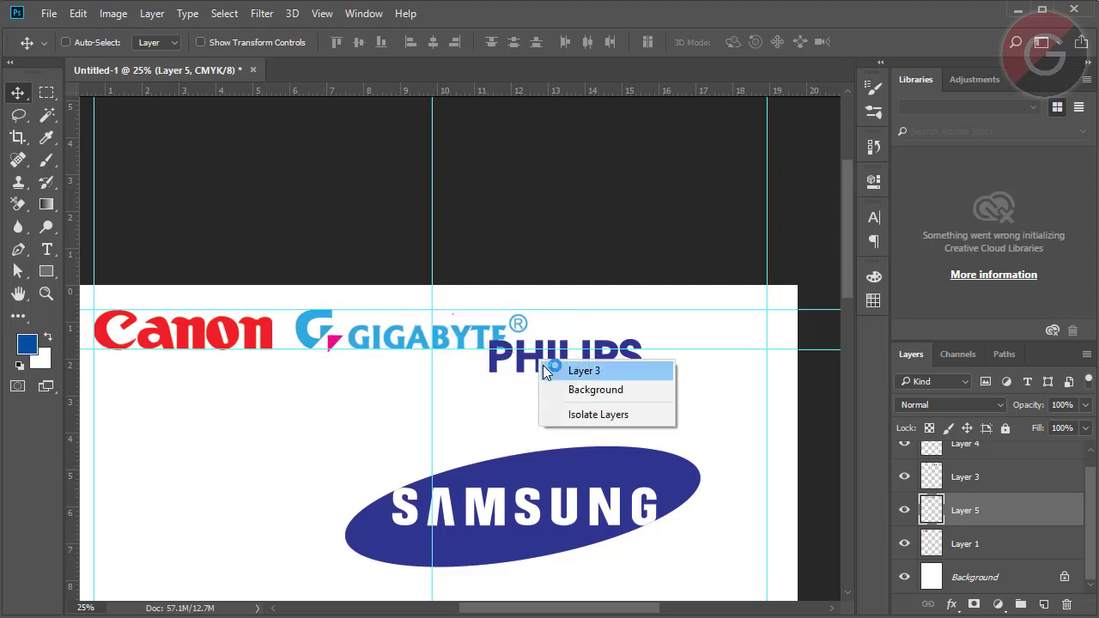
click(554, 363)
click(906, 479)
click(906, 479)
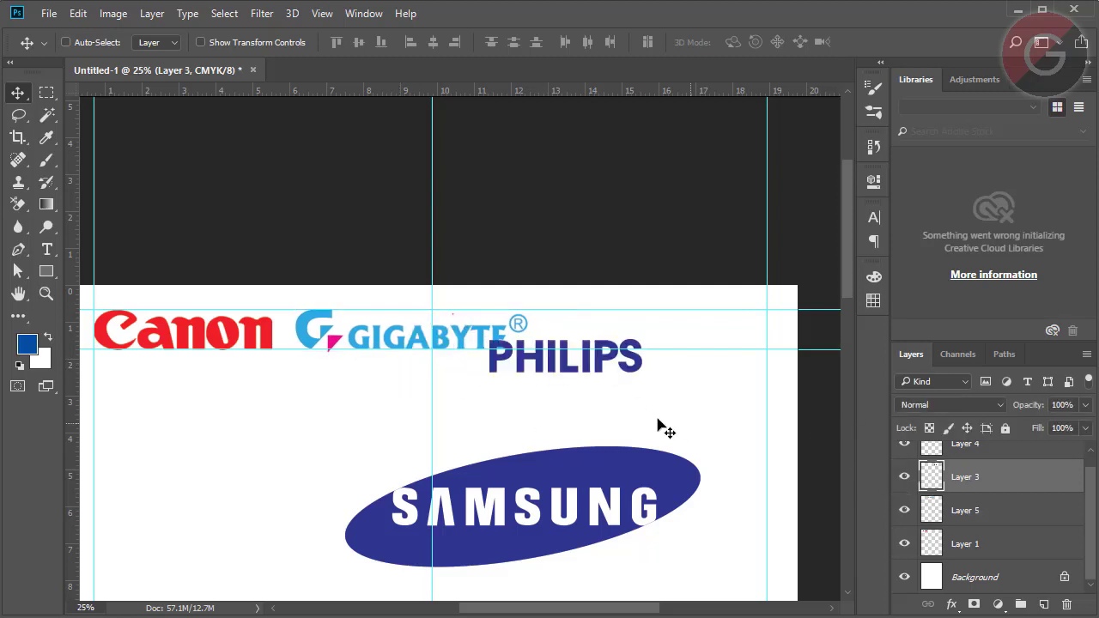
mouse_move(635, 396)
mouse_down()
mouse_move(655, 358)
mouse_move(667, 373)
mouse_up()
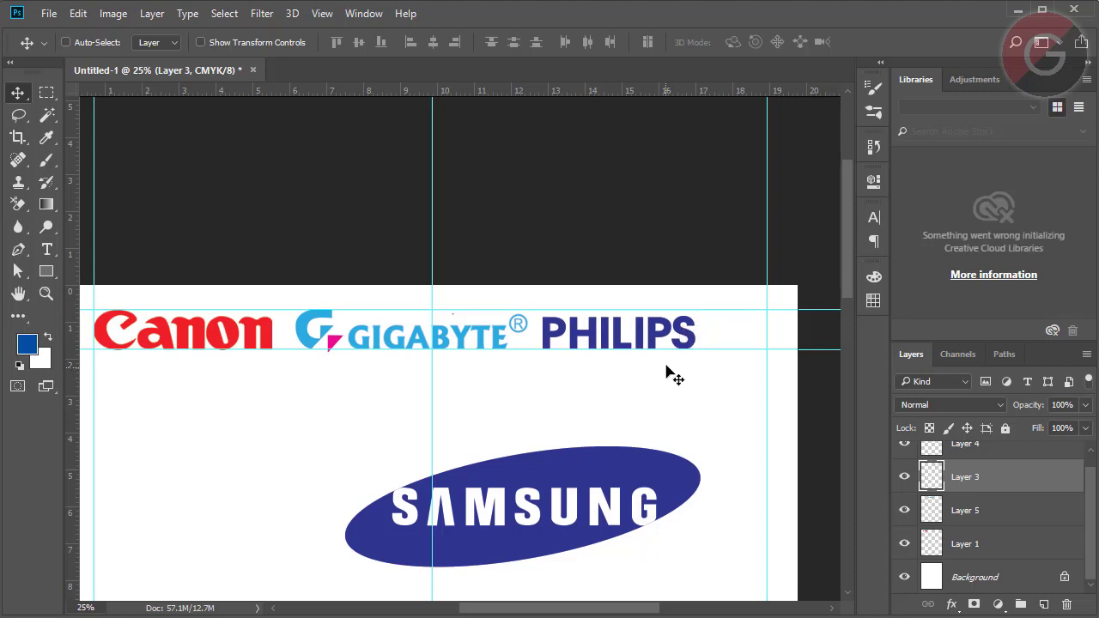
- Resize the PHILIPS logo, enlarging it by about a quarter, then trimming it to about 96%
click(77, 12)
click(143, 371)
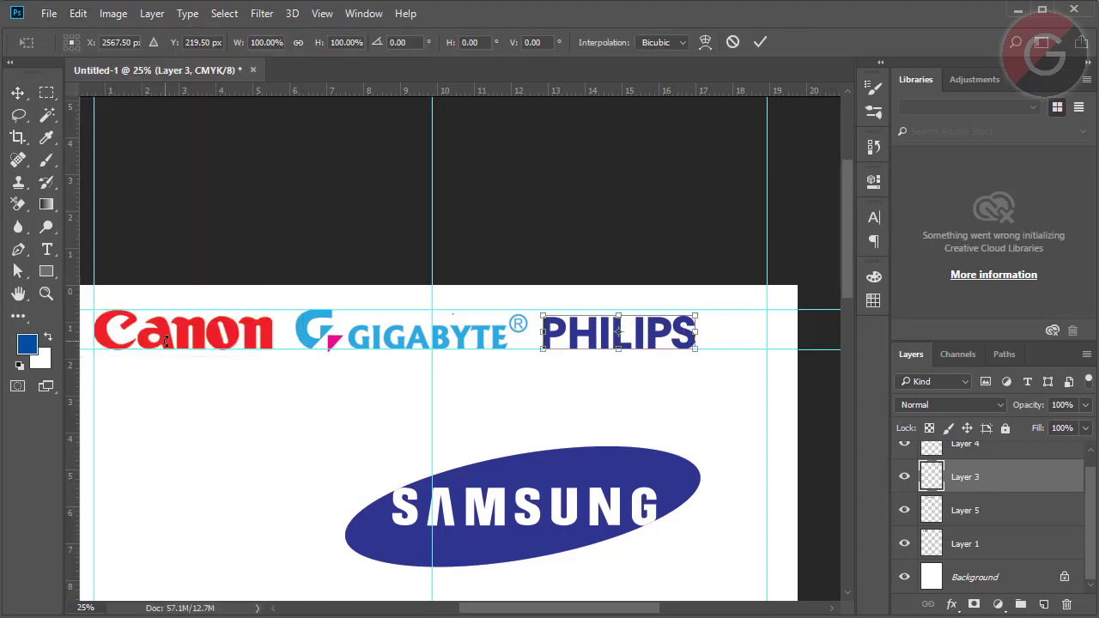
drag(693, 316, 732, 321)
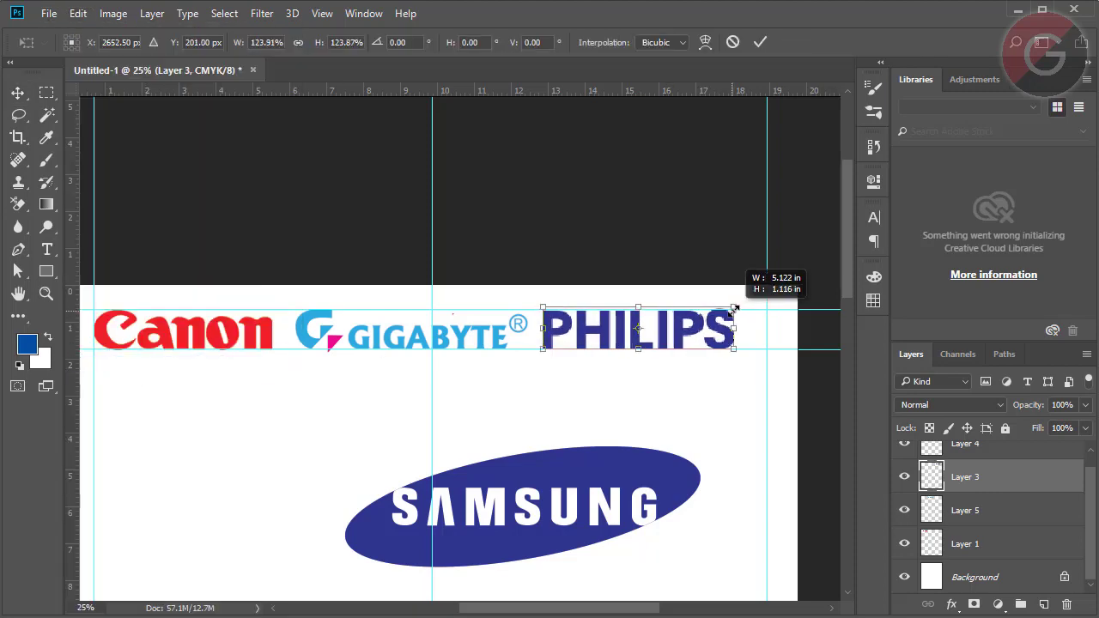
key(Return)
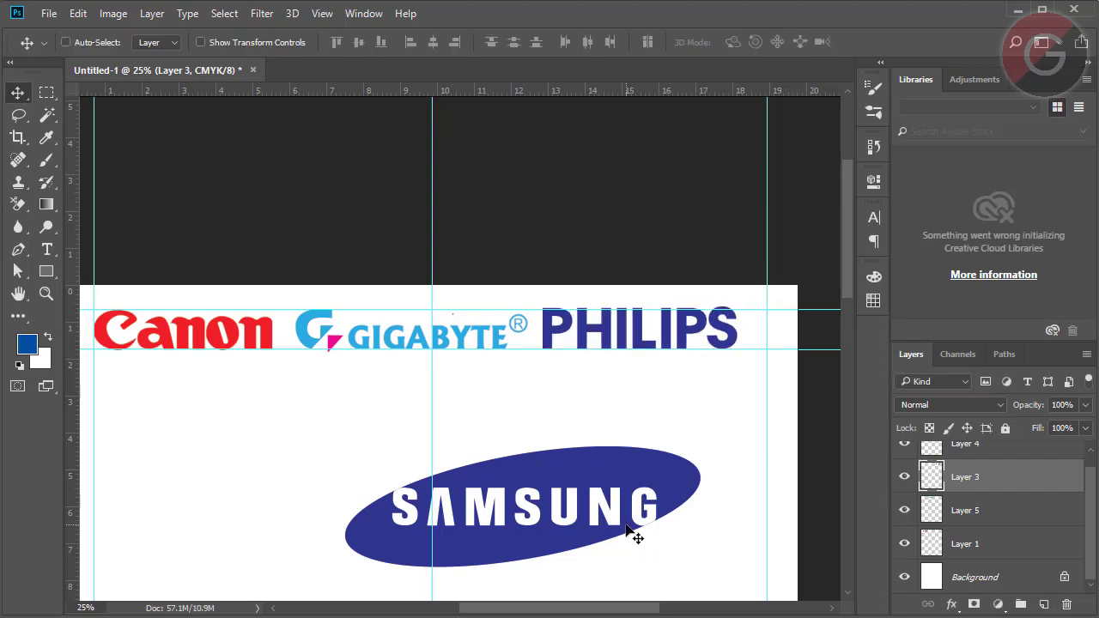
click(76, 14)
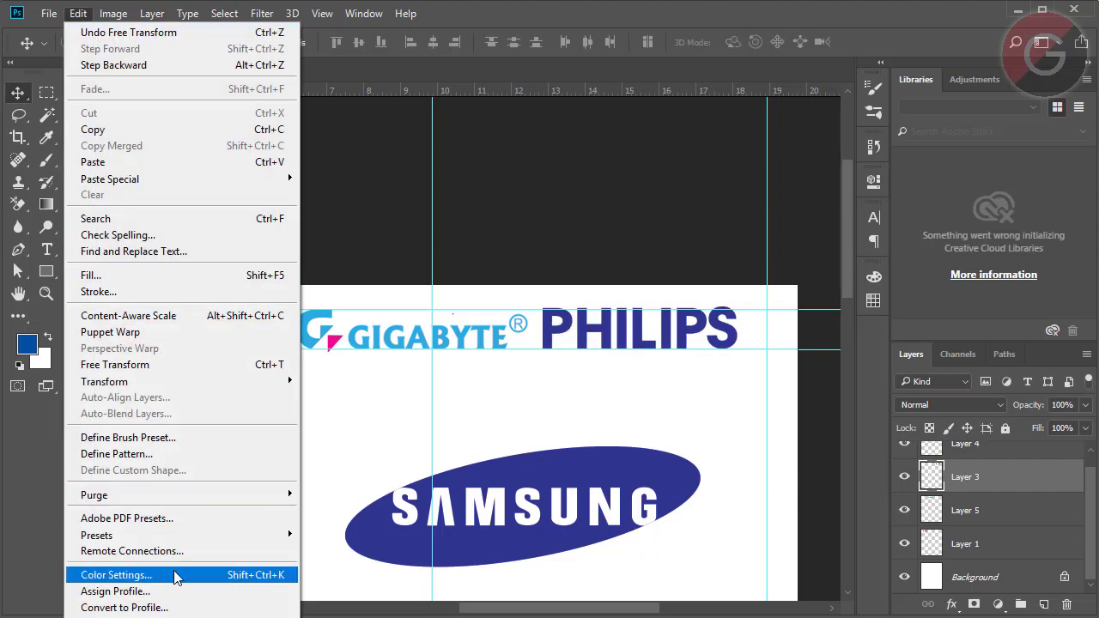
click(187, 365)
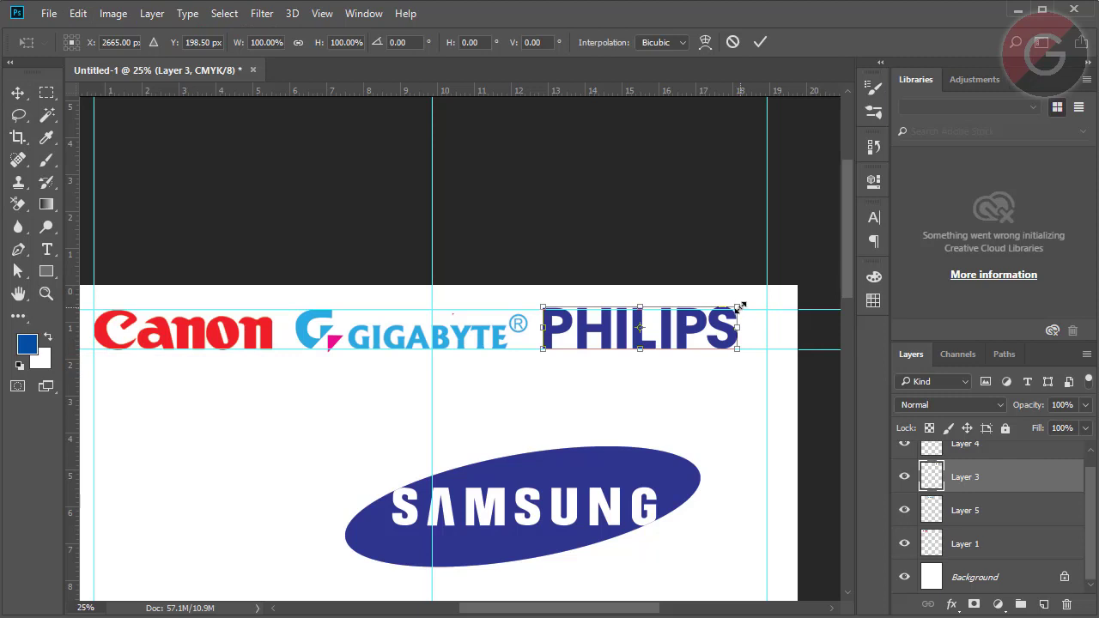
drag(740, 306, 727, 310)
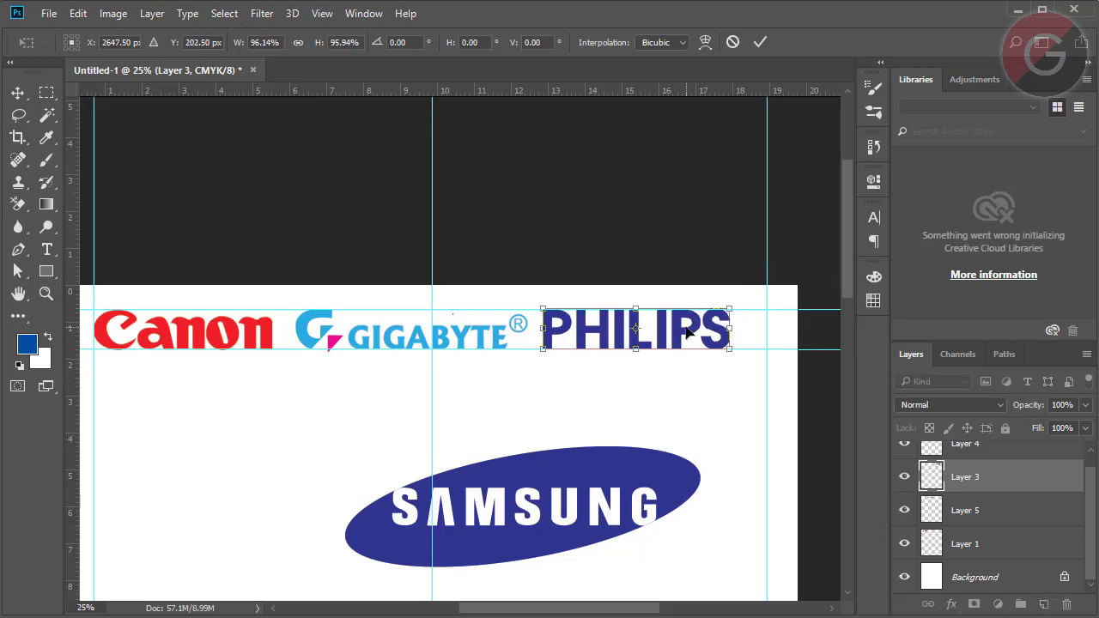
key(Return)
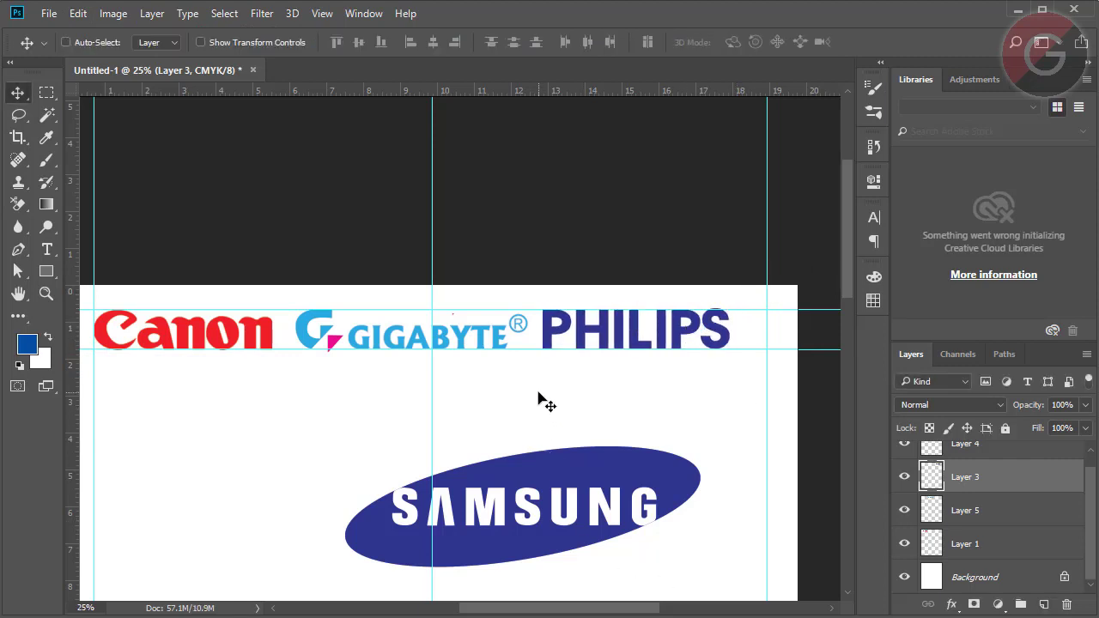
- Move Canon, GIGABYTE and PHILIPS left together, then bring SAMSUNG up onto the top row
ctrl+shift+click(465, 340)
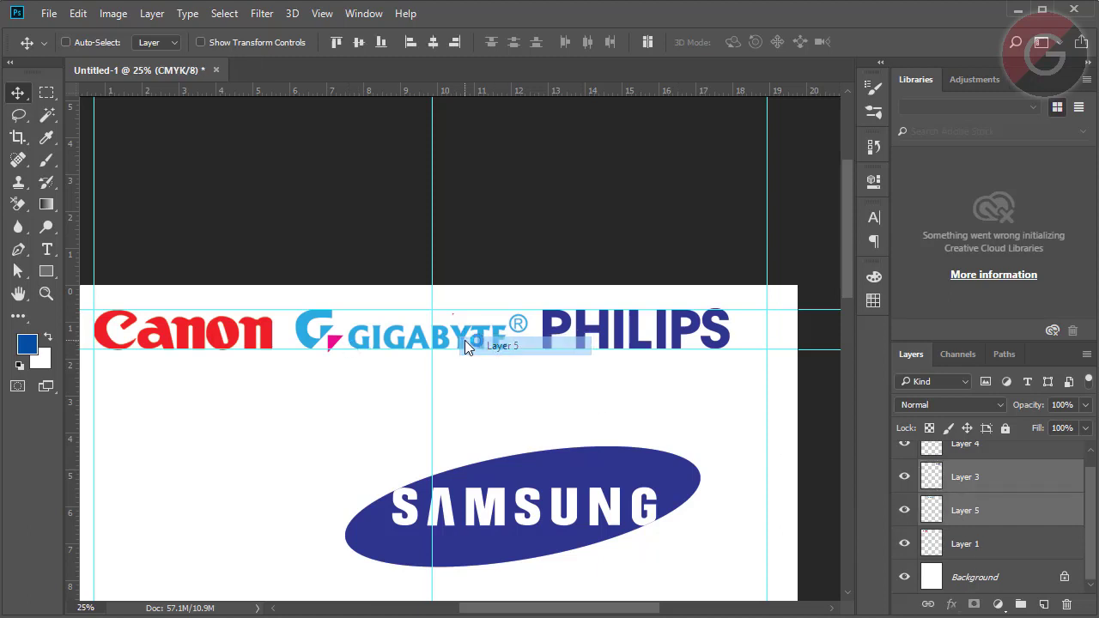
ctrl+shift+click(269, 330)
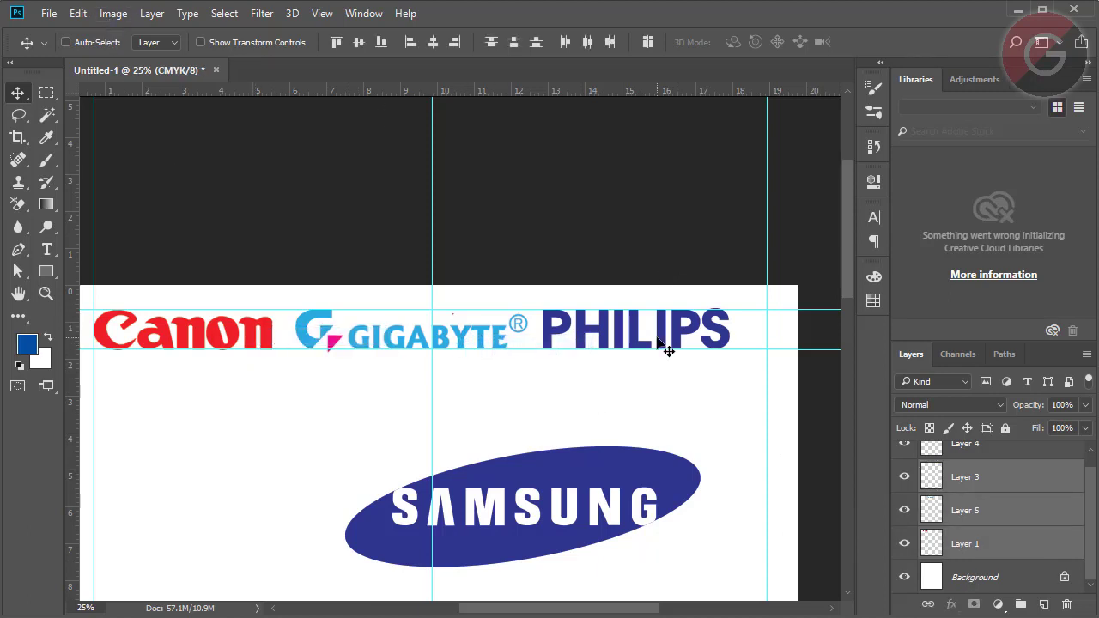
drag(667, 343, 514, 343)
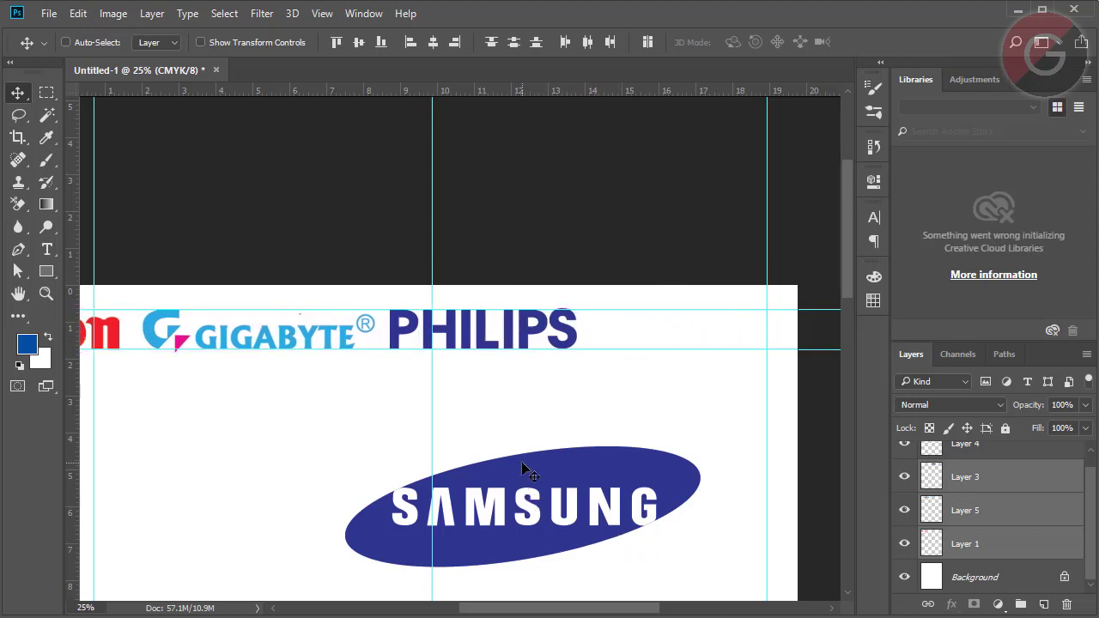
mouse_move(521, 468)
mouse_down()
mouse_move(611, 351)
mouse_move(577, 379)
mouse_up()
- Free Transform the SAMSUNG logo to about 42% and line it up beside PHILIPS
click(78, 14)
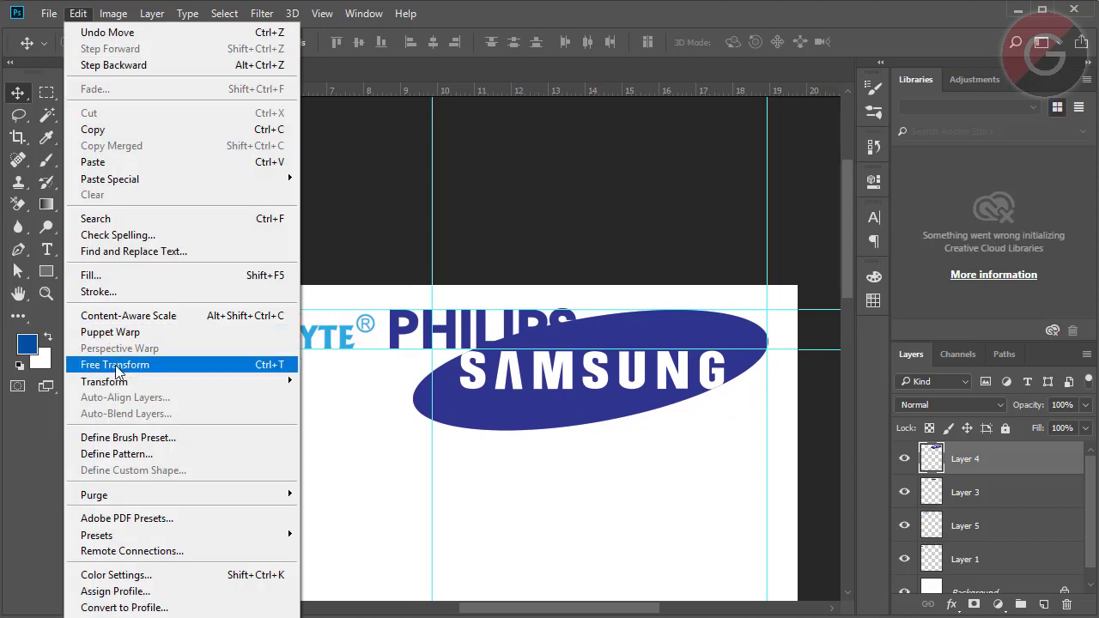
click(116, 365)
drag(413, 433, 670, 394)
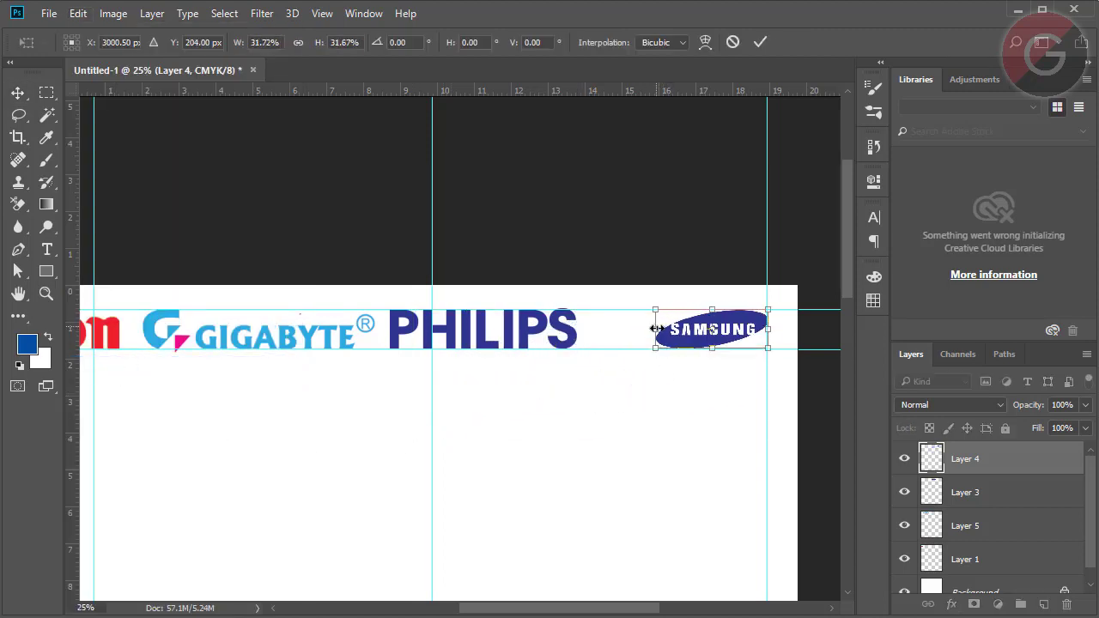
drag(656, 309, 628, 300)
drag(629, 347, 617, 352)
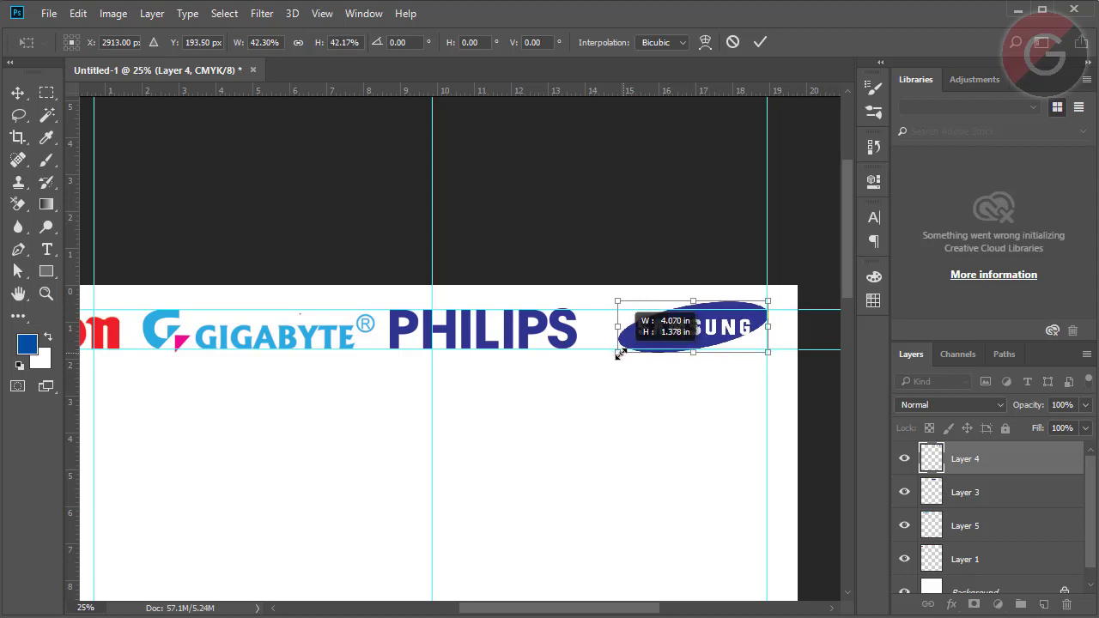
key(Down)
key(Down)
key(Down)
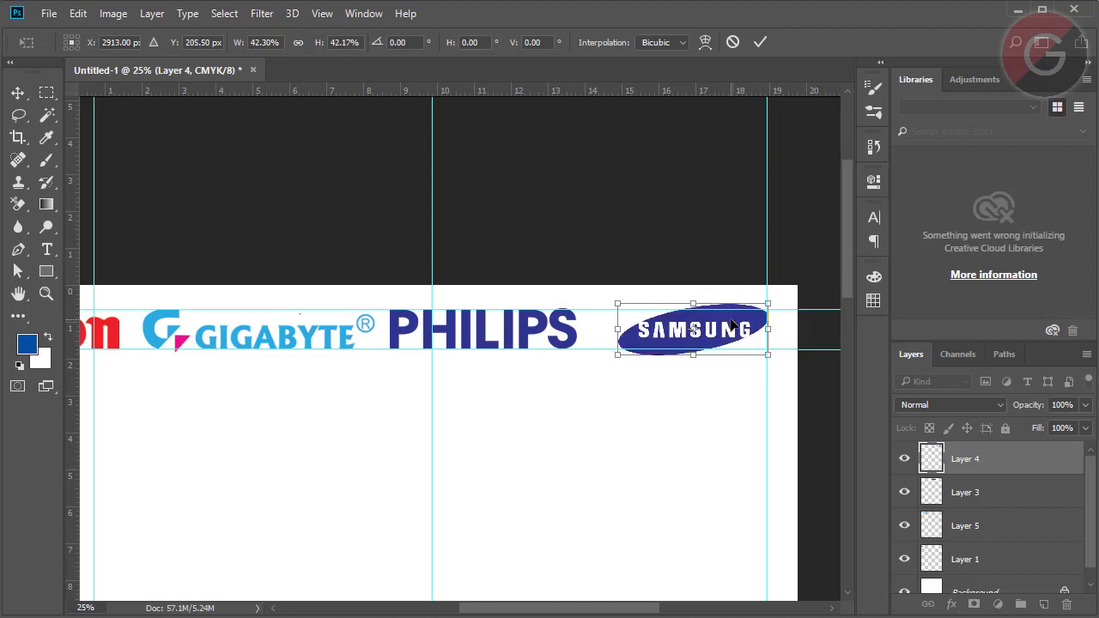
drag(734, 337, 720, 335)
key(Return)
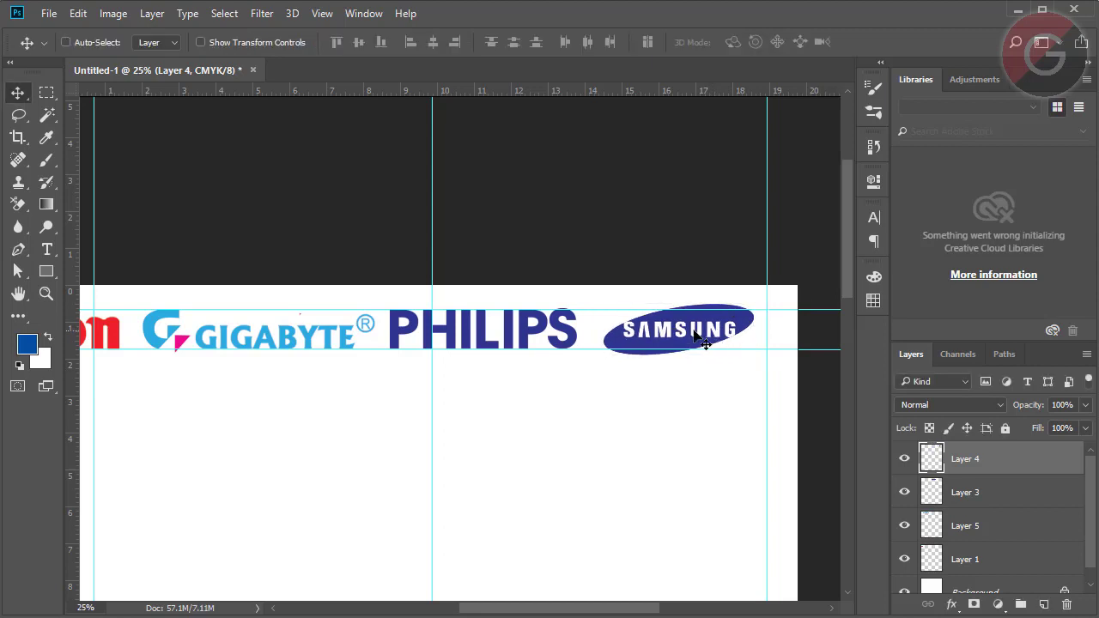
- Select all four logo layers, distribute their horizontal centres evenly, and shift the row right
ctrl+shift+click(575, 340)
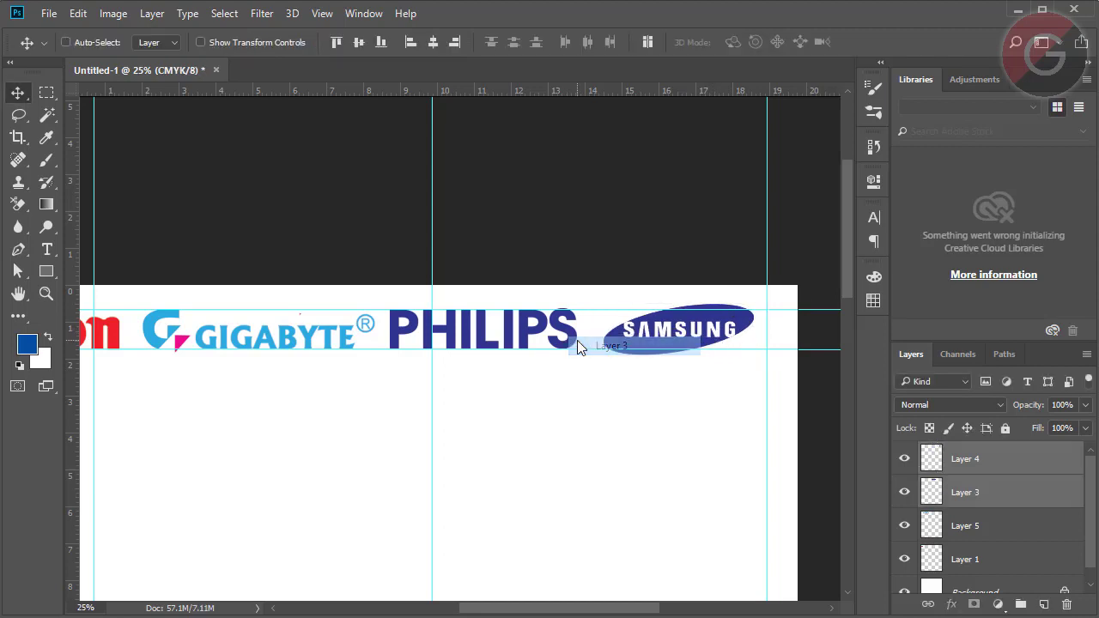
right_click(347, 337)
click(365, 346)
right_click(123, 339)
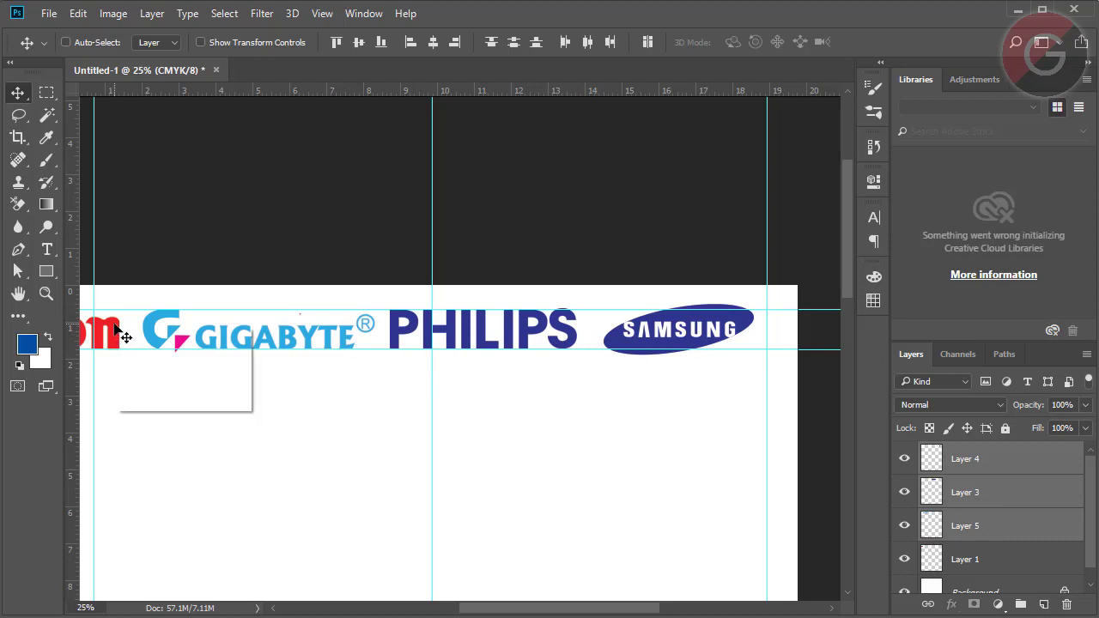
click(141, 339)
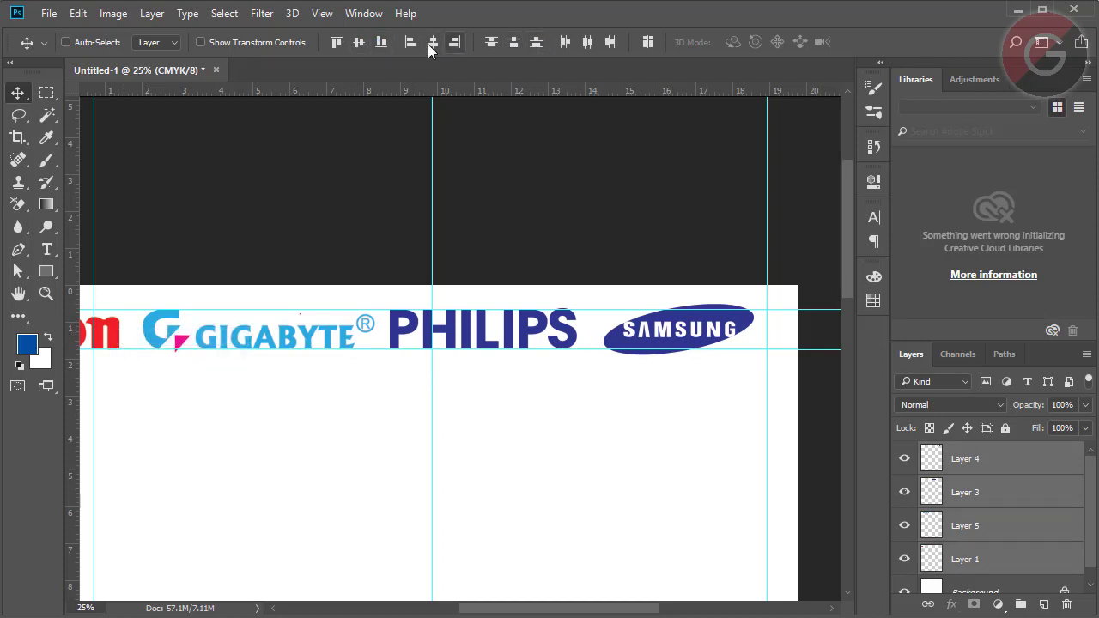
click(587, 42)
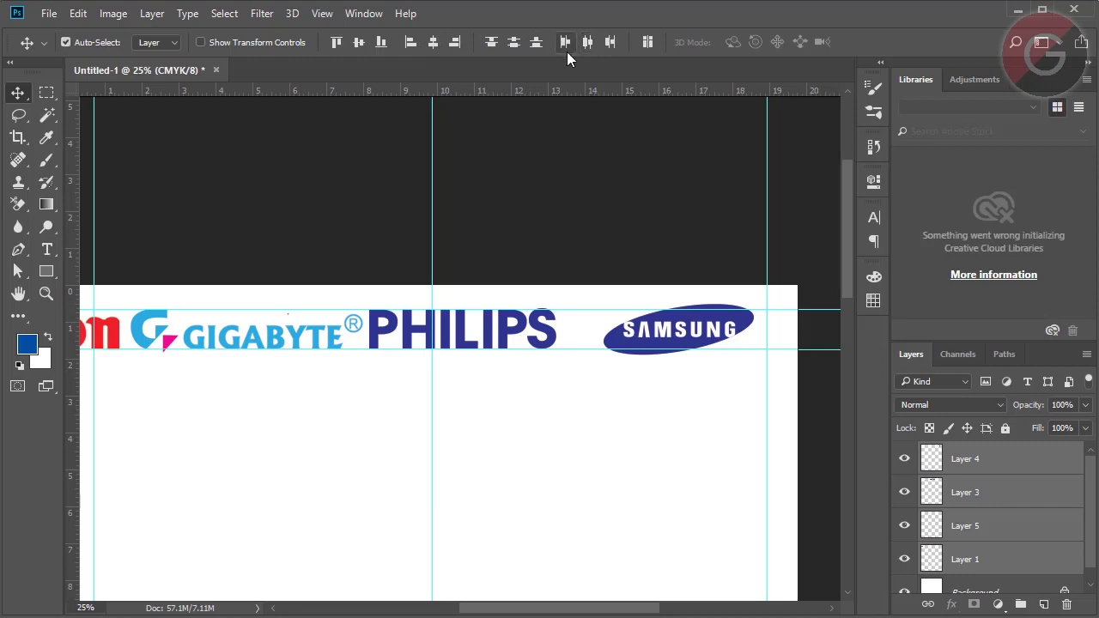
click(563, 46)
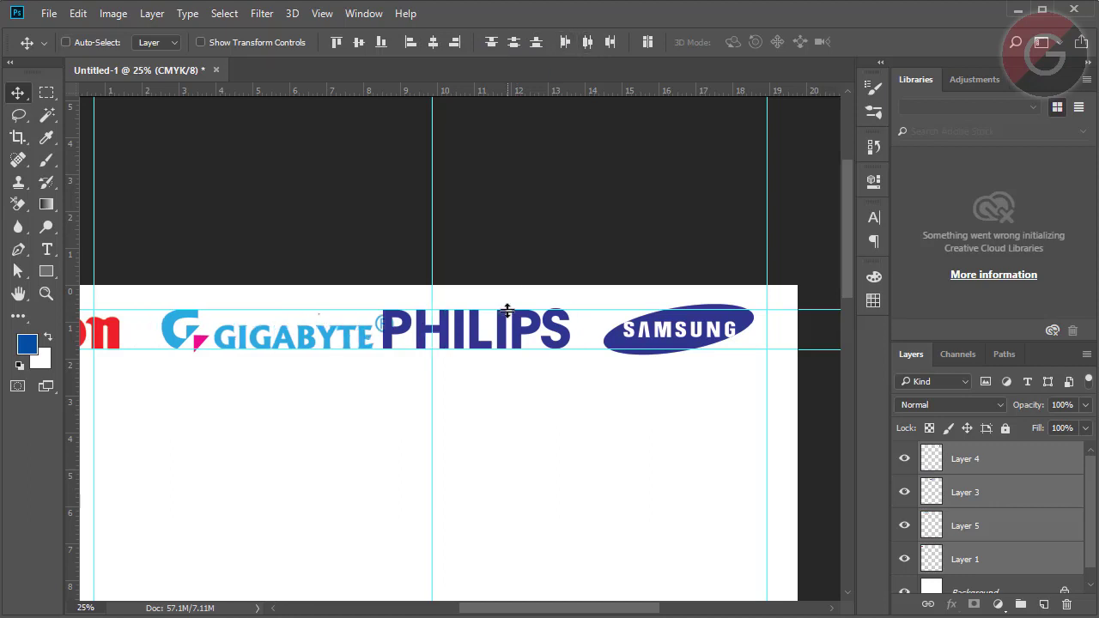
drag(478, 344, 510, 335)
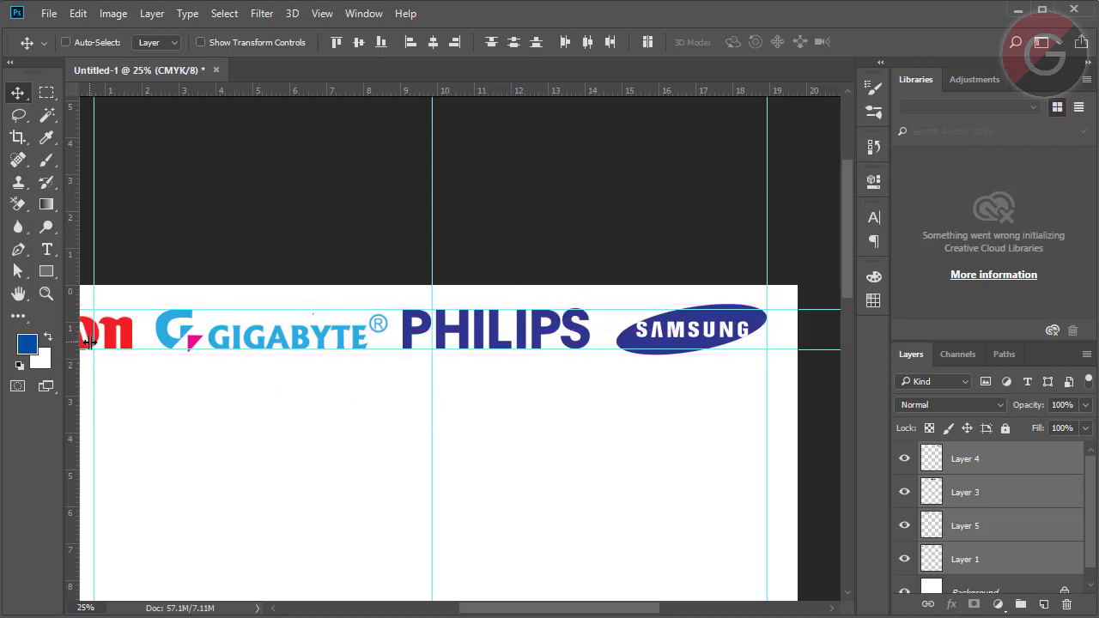
- Scale the whole logo row down to about 46%, centred at the page top
click(18, 293)
drag(94, 386, 152, 382)
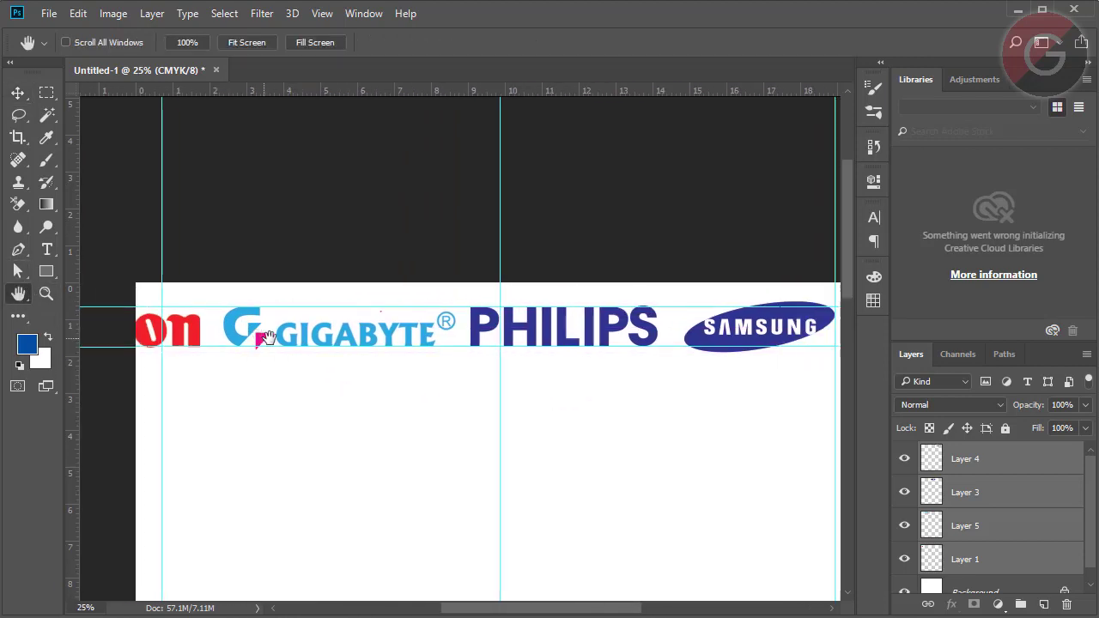
click(78, 13)
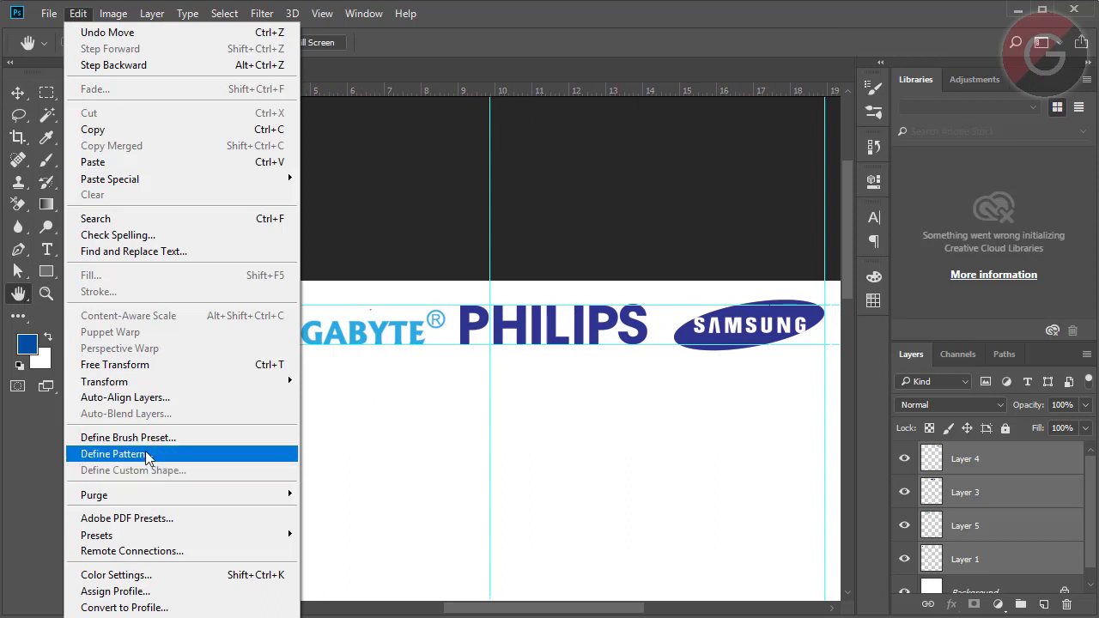
click(146, 365)
click(327, 13)
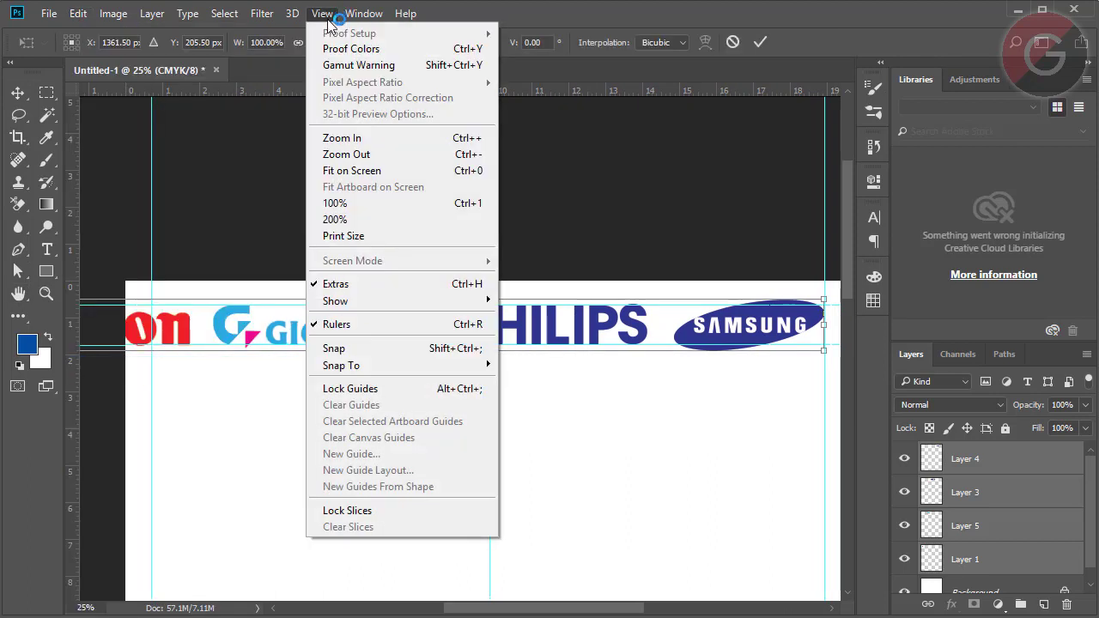
click(343, 152)
drag(160, 351, 252, 345)
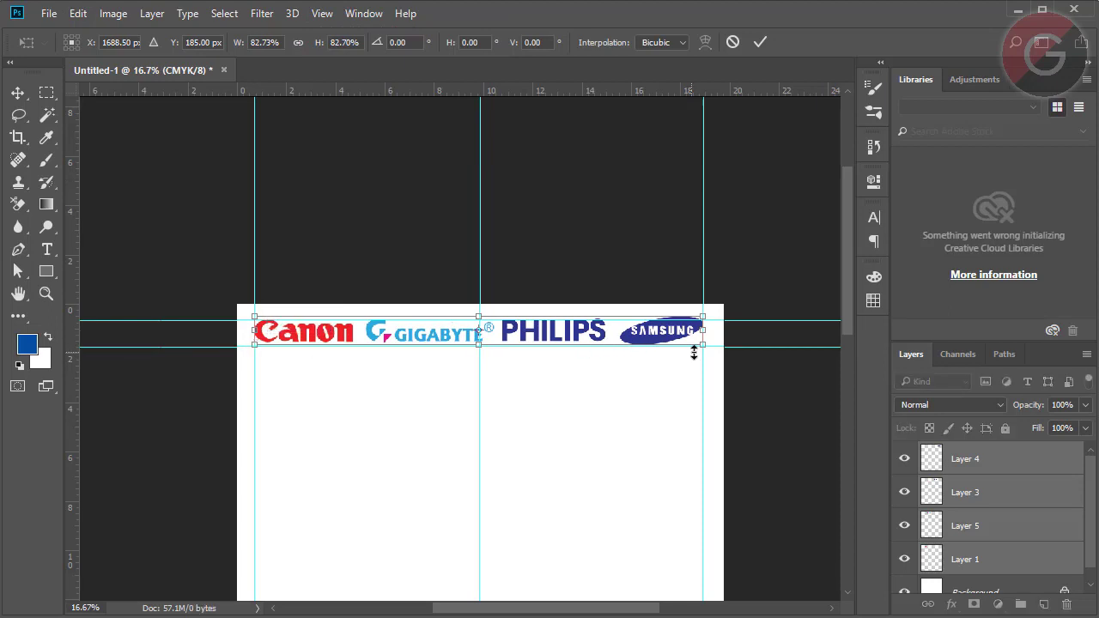
mouse_move(702, 345)
mouse_down()
mouse_move(506, 331)
mouse_move(587, 332)
mouse_up()
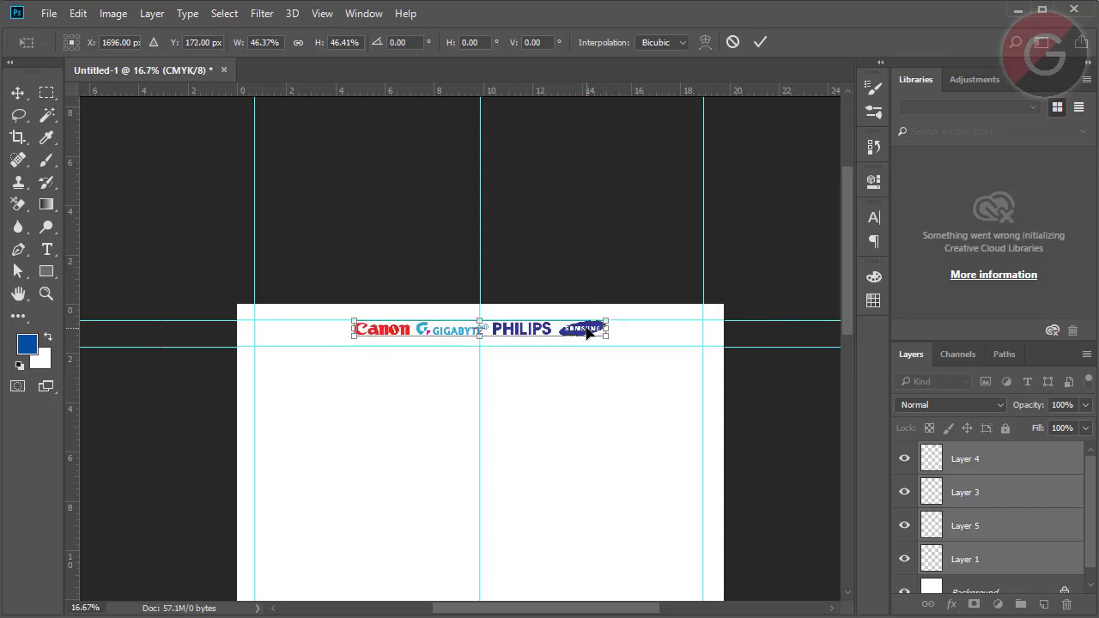
key(Return)
key(h)
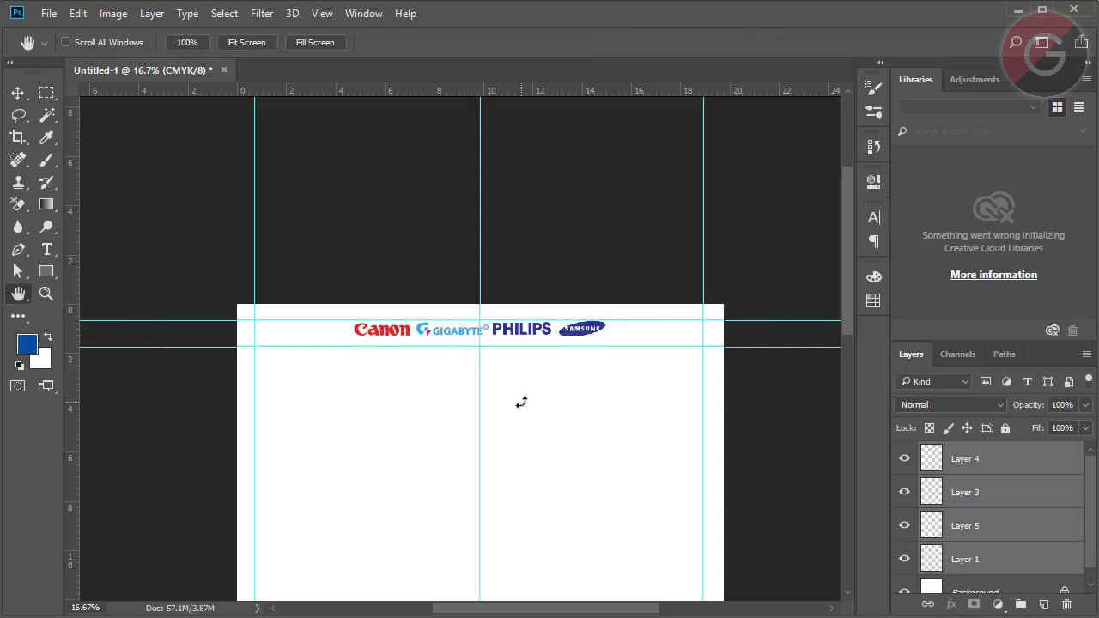
- Add a centred 24 pt text line below the logos reading 'Description of sponsored company'
click(47, 249)
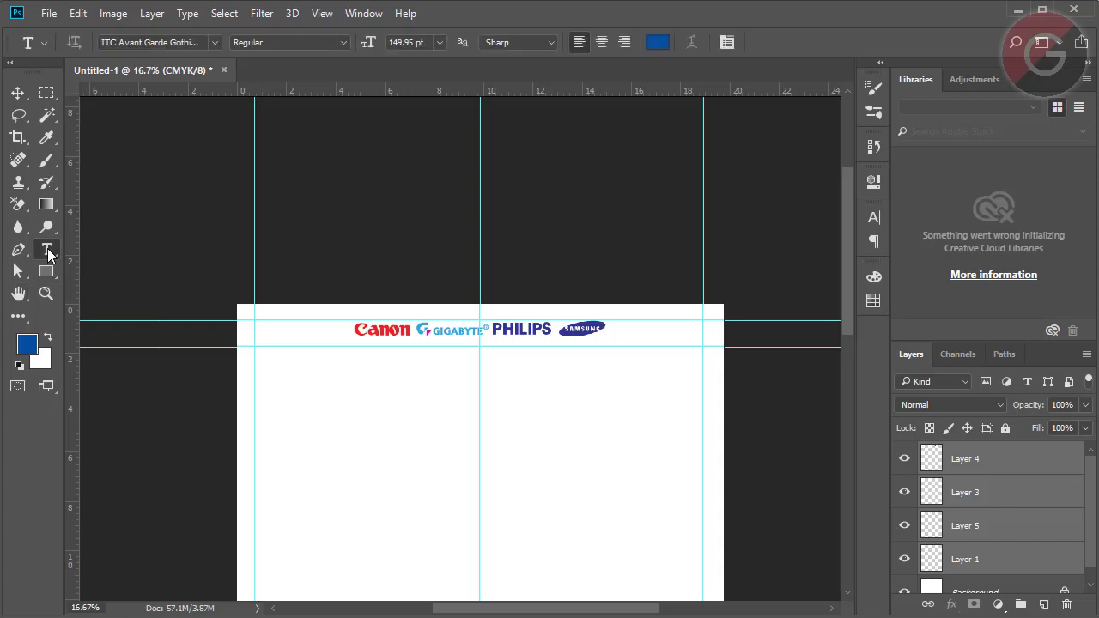
click(479, 391)
click(607, 40)
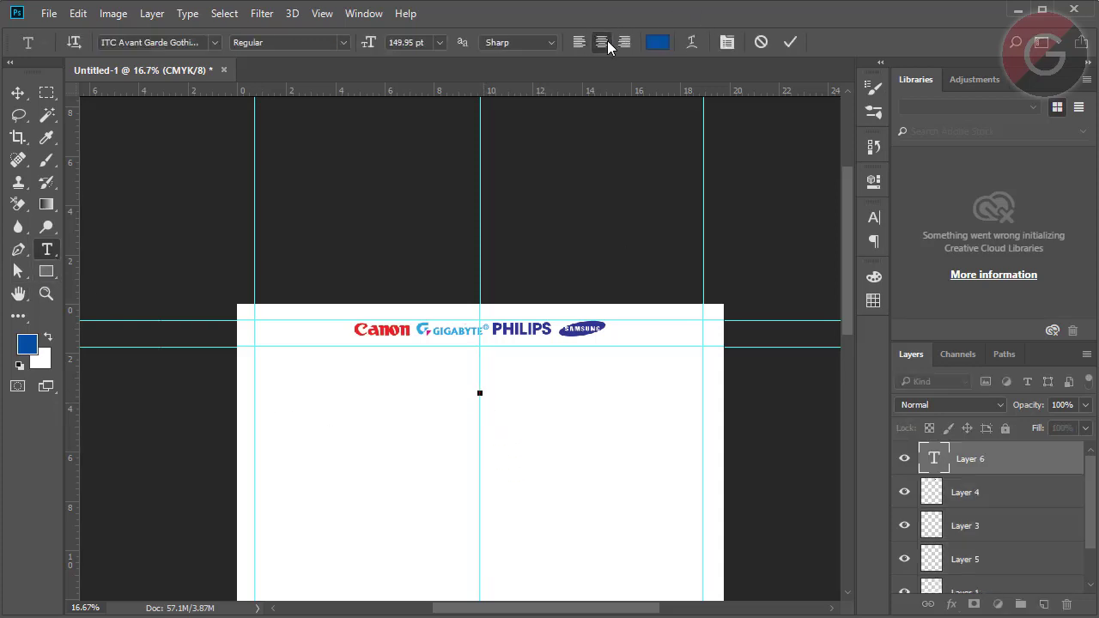
click(404, 41)
text(2)
text(ponsors)
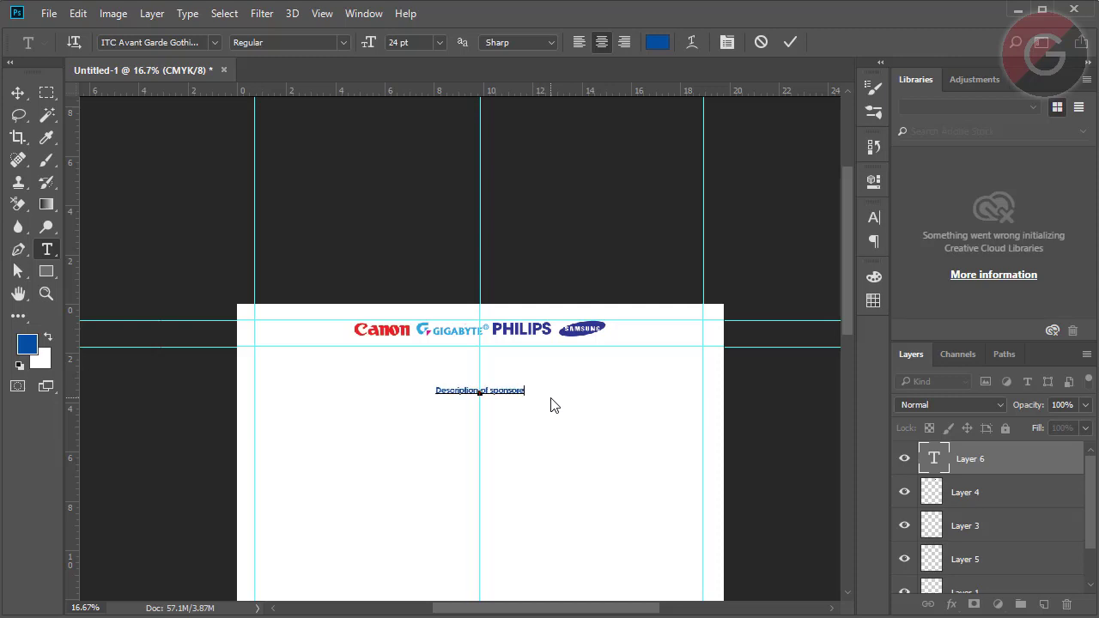
key(BackSpace)
text(ed )
text(company)
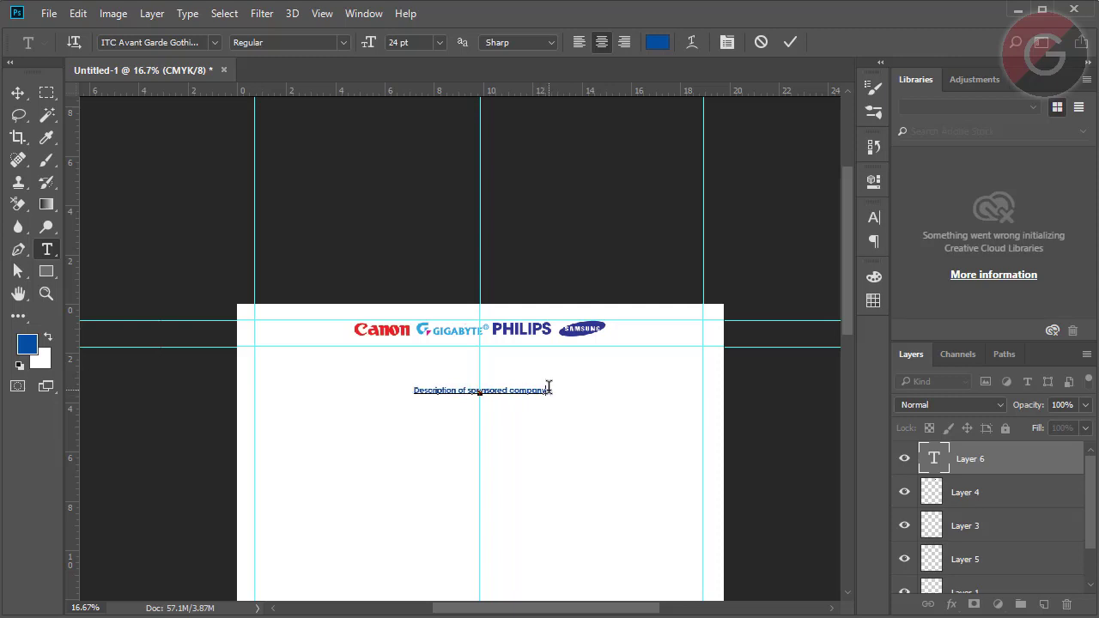
- Copy the description line and paste it twice, once on the same line and once underneath
drag(549, 387, 403, 392)
click(78, 14)
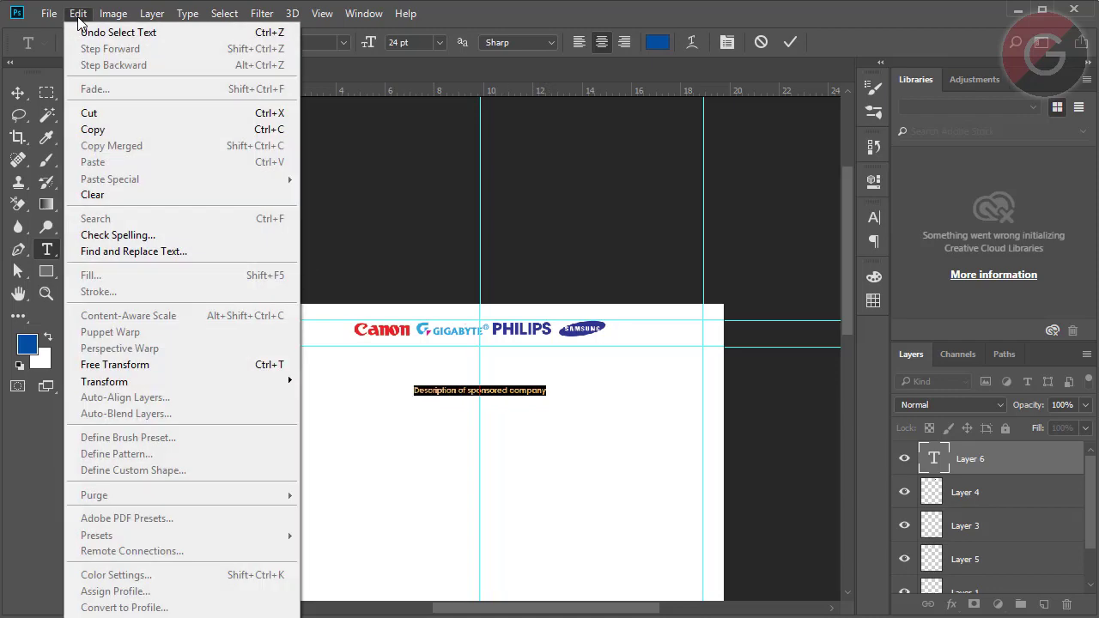
click(90, 135)
key(Right)
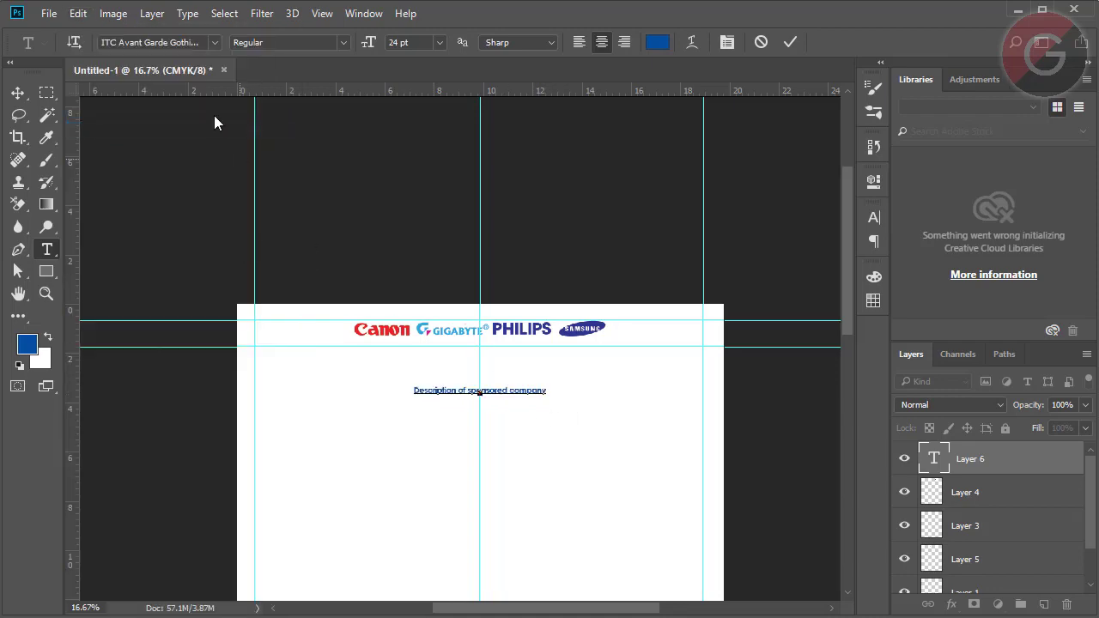
click(78, 13)
click(94, 159)
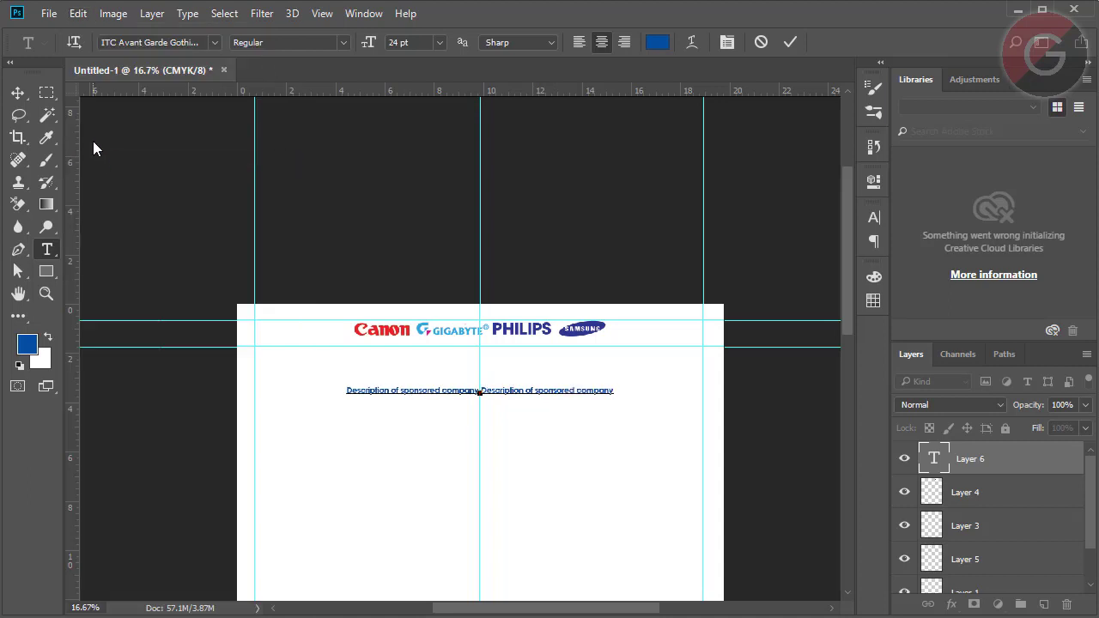
click(78, 14)
click(115, 165)
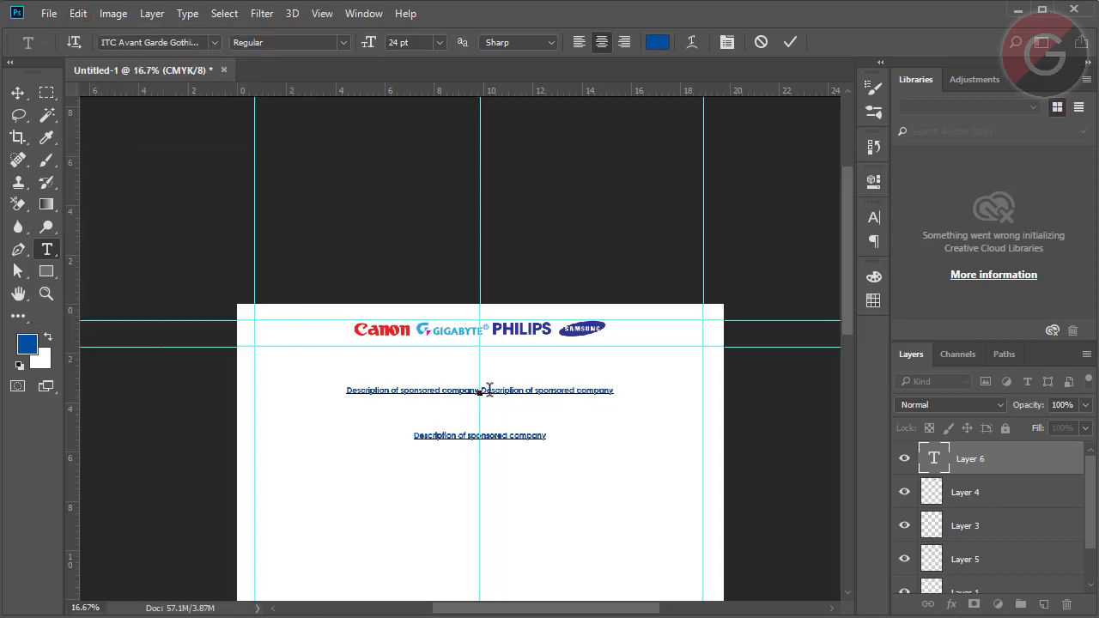
- Select all the description text and set its leading to 26 pt
key(ctrl+a)
click(873, 219)
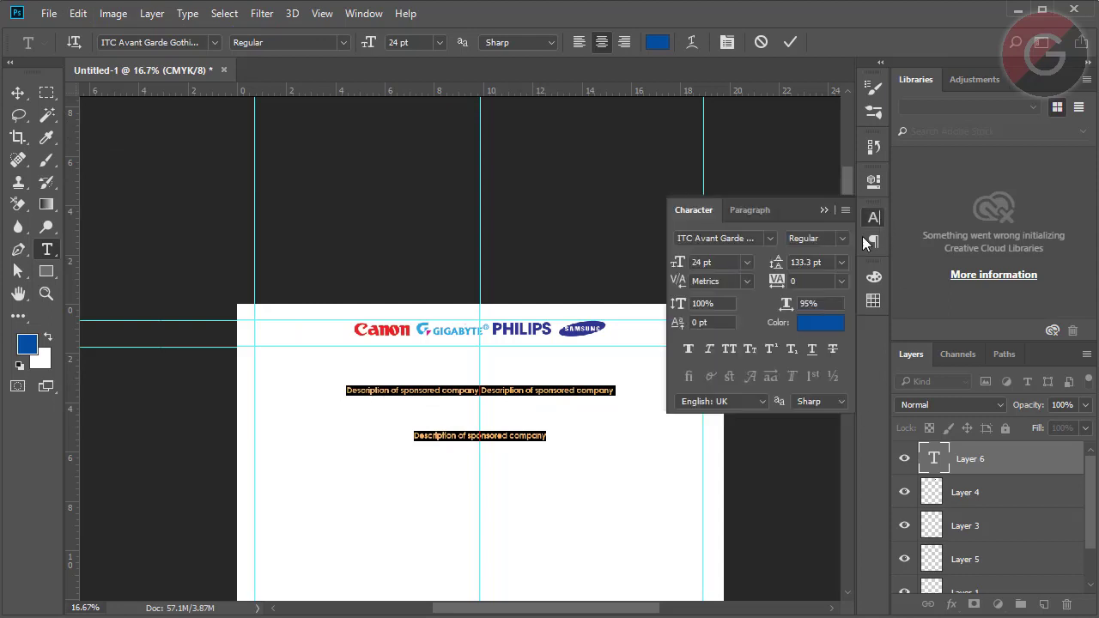
click(781, 263)
text(25)
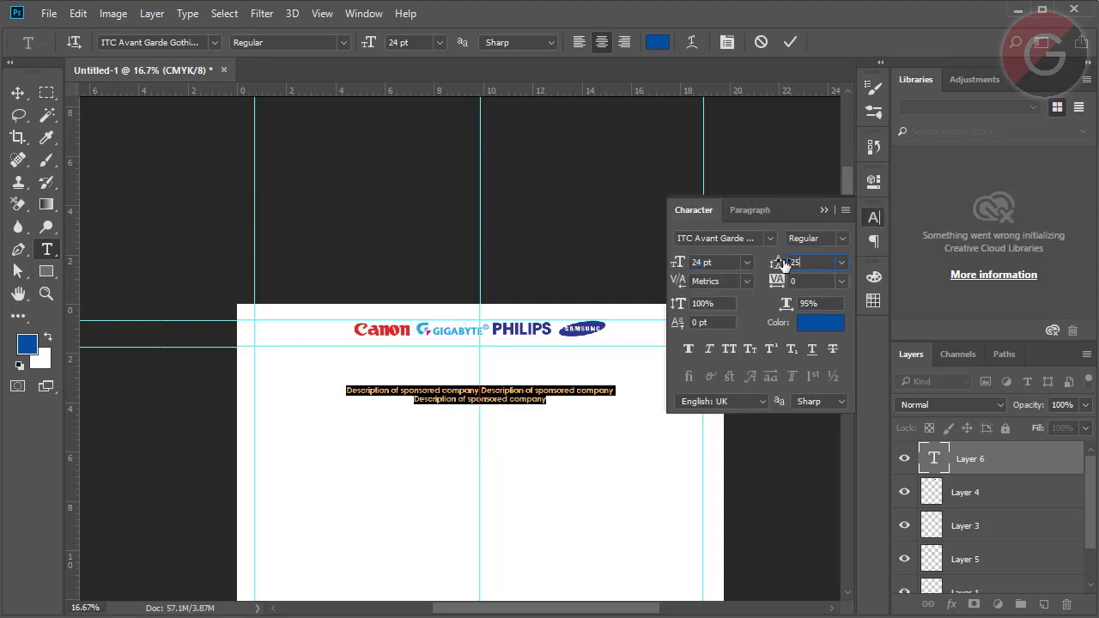
key(Up)
click(17, 92)
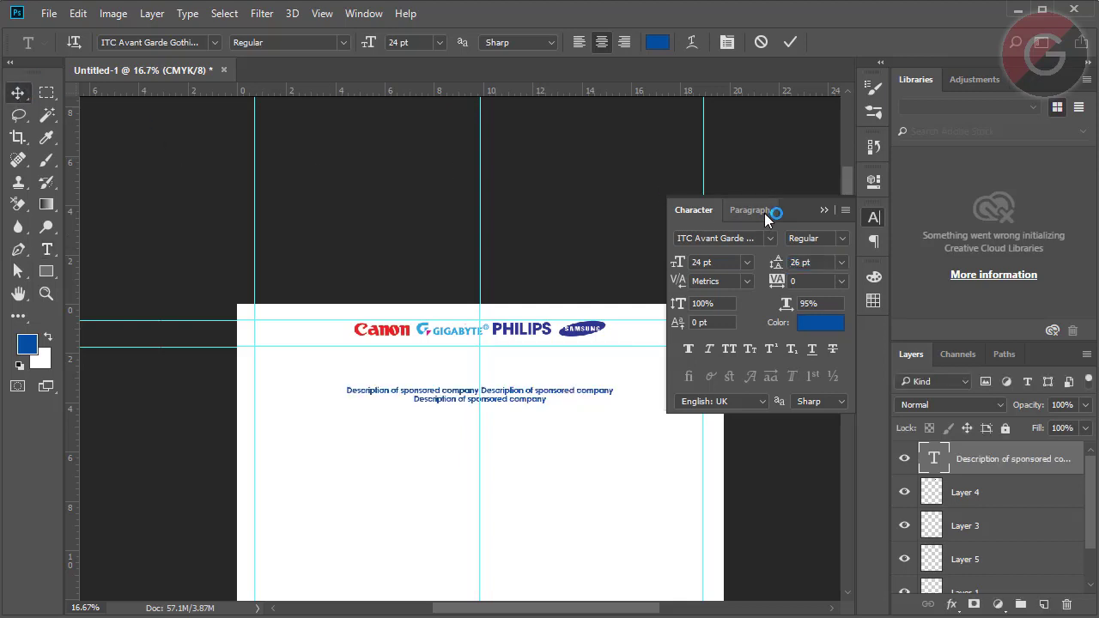
click(874, 217)
- Move the description text up just under the logos and select its lines
drag(528, 401, 528, 360)
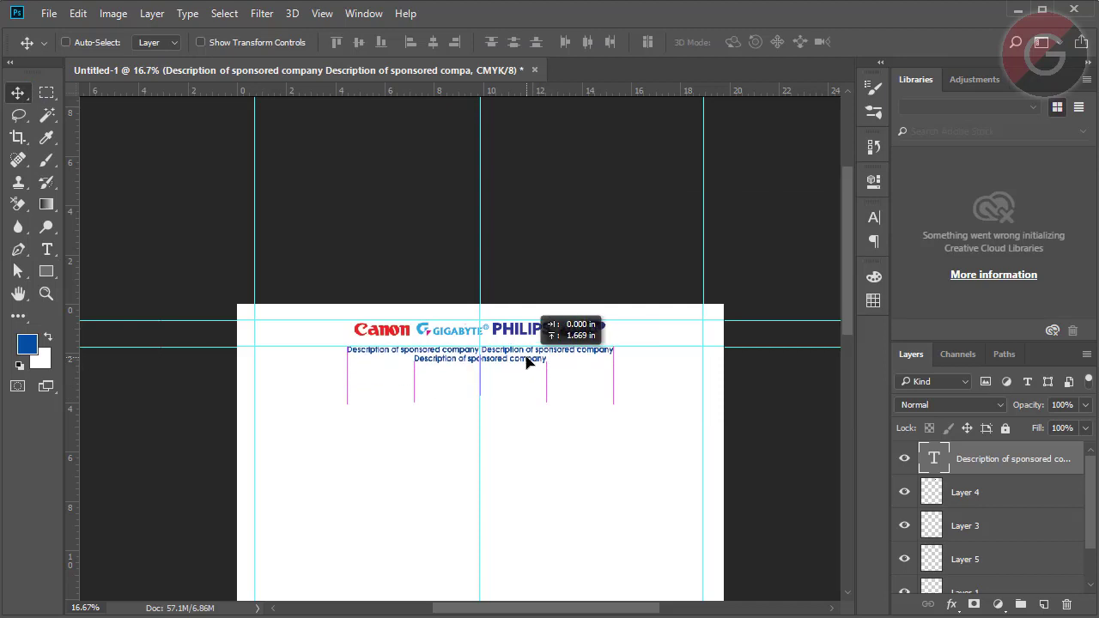
click(46, 249)
click(443, 356)
double_click(443, 357)
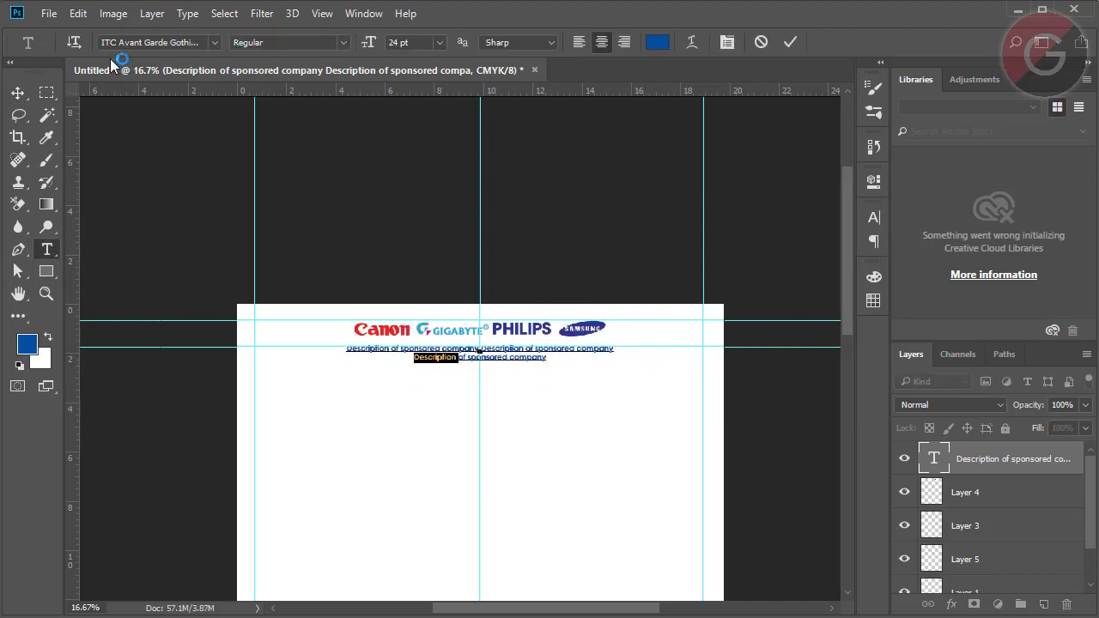
click(82, 15)
key(Escape)
drag(551, 355, 300, 340)
- Set the description text to 20 pt size with 22 pt leading
click(873, 219)
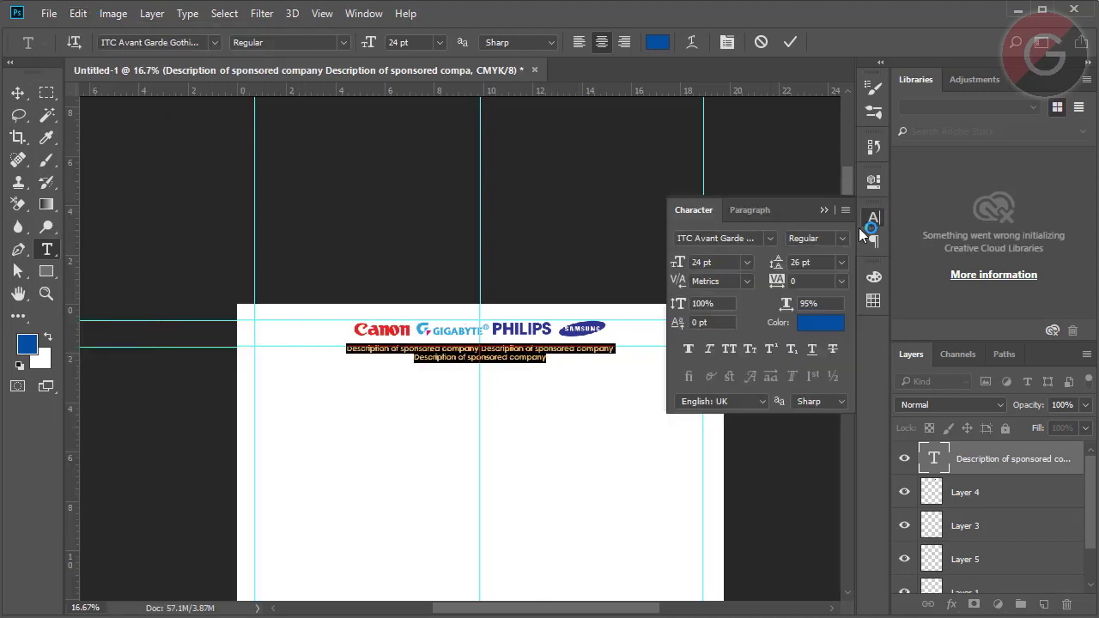
click(691, 265)
text(20)
key(Return)
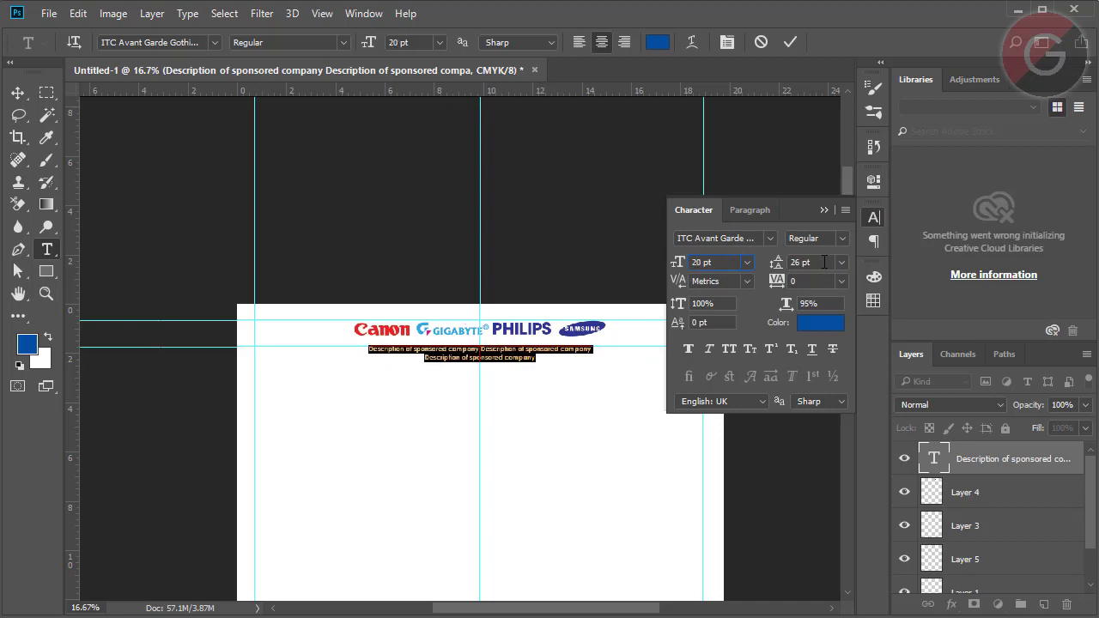
text(21)
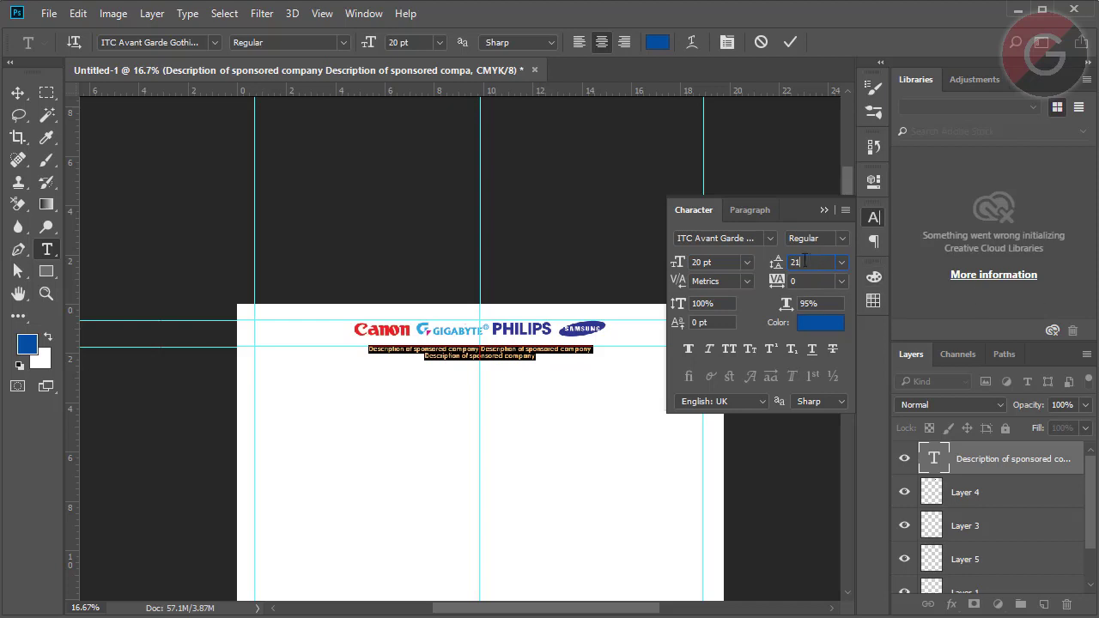
key(BackSpace)
text(2)
key(Return)
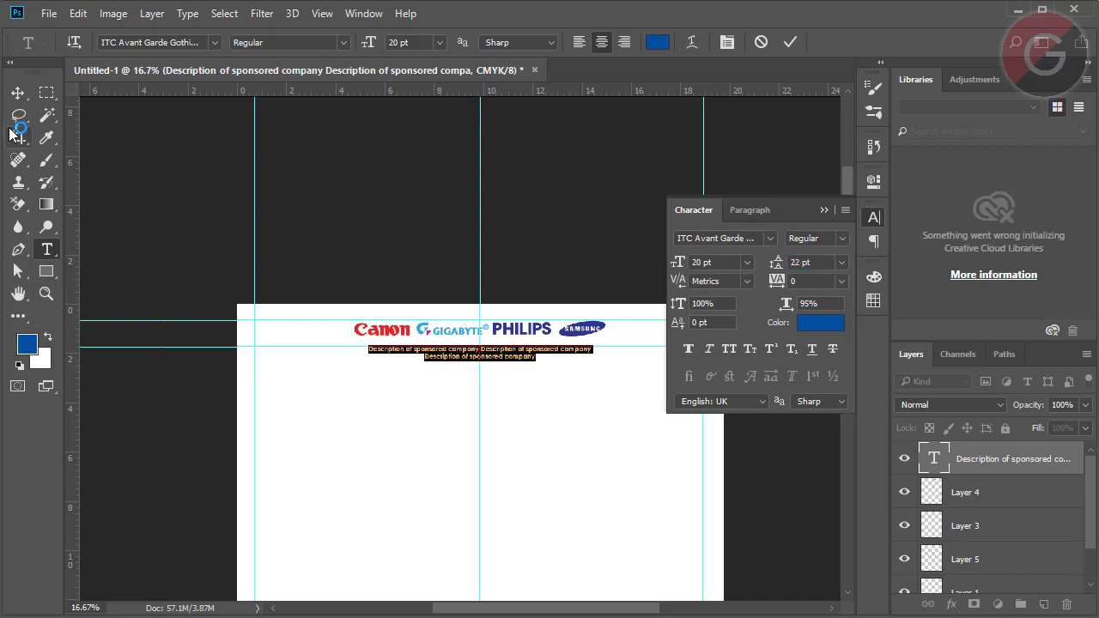
- Colour the description text black (C0 M0 Y0 K100) and commit the formatting
click(809, 326)
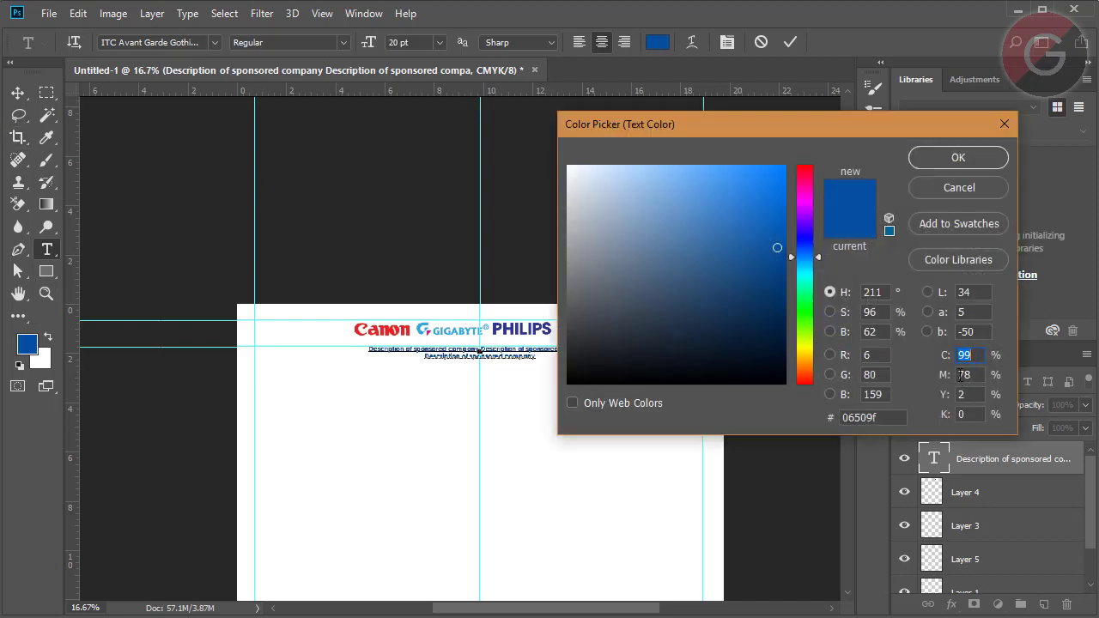
text(0)
key(Tab)
text(0)
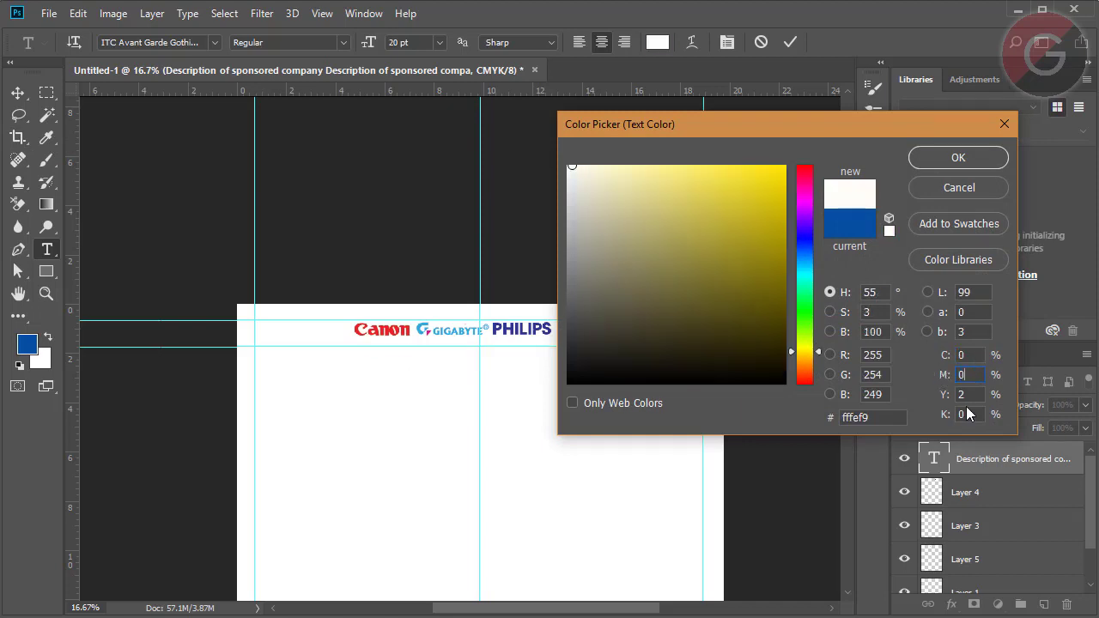
text(0)
key(Tab)
text(100)
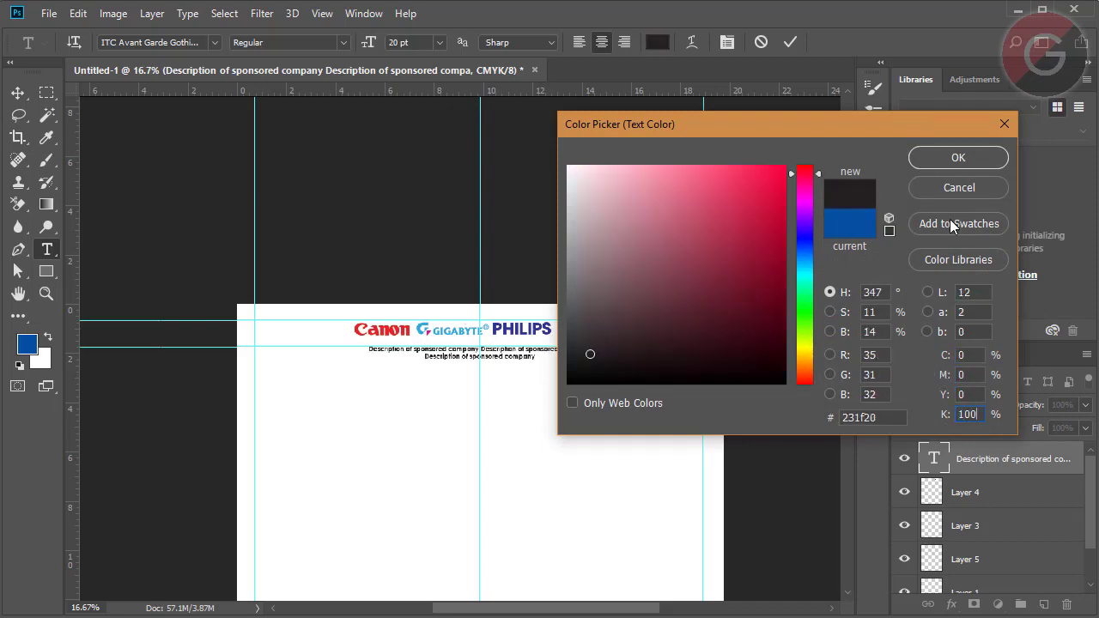
click(952, 158)
click(18, 92)
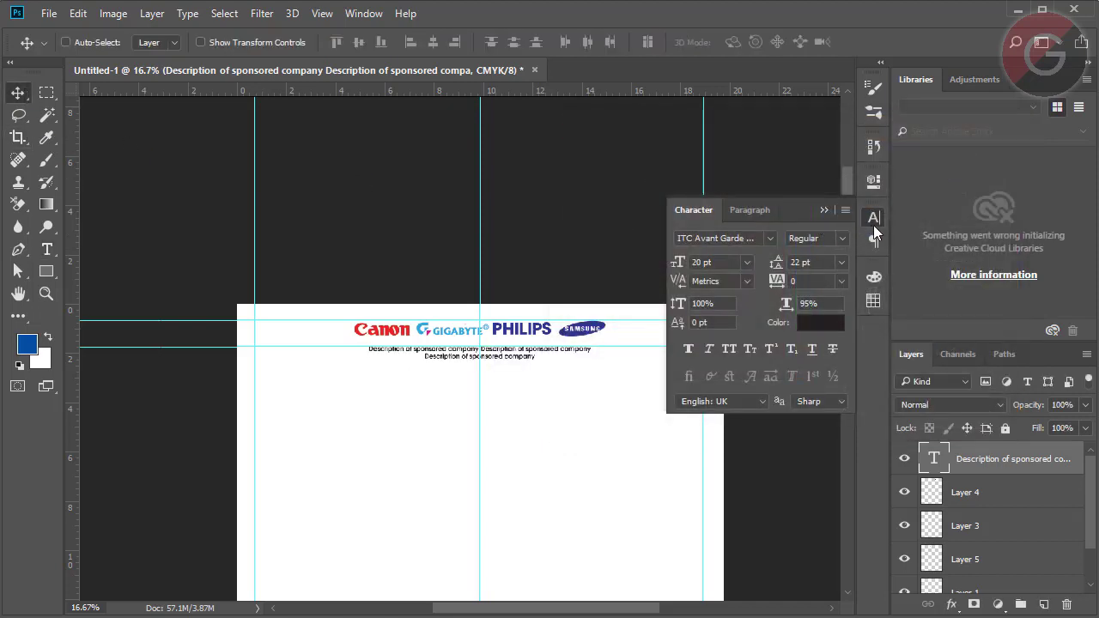
click(873, 220)
click(18, 293)
- Draw a closed three-point Pen path over the page's bottom-right corner
drag(357, 473, 357, 304)
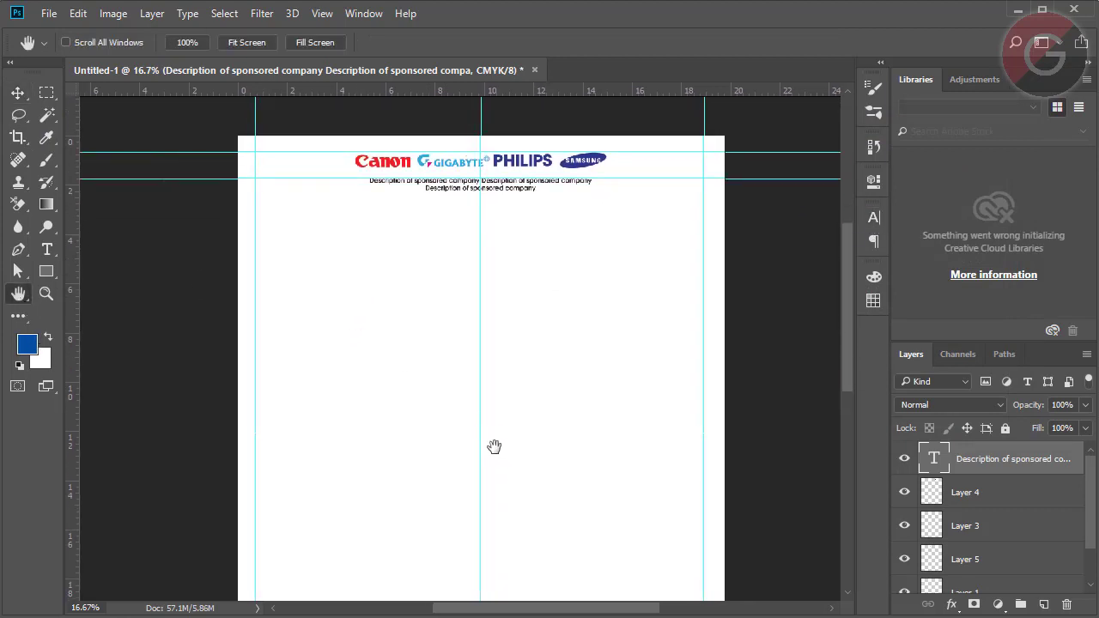
drag(494, 446, 454, 177)
drag(505, 356, 511, 361)
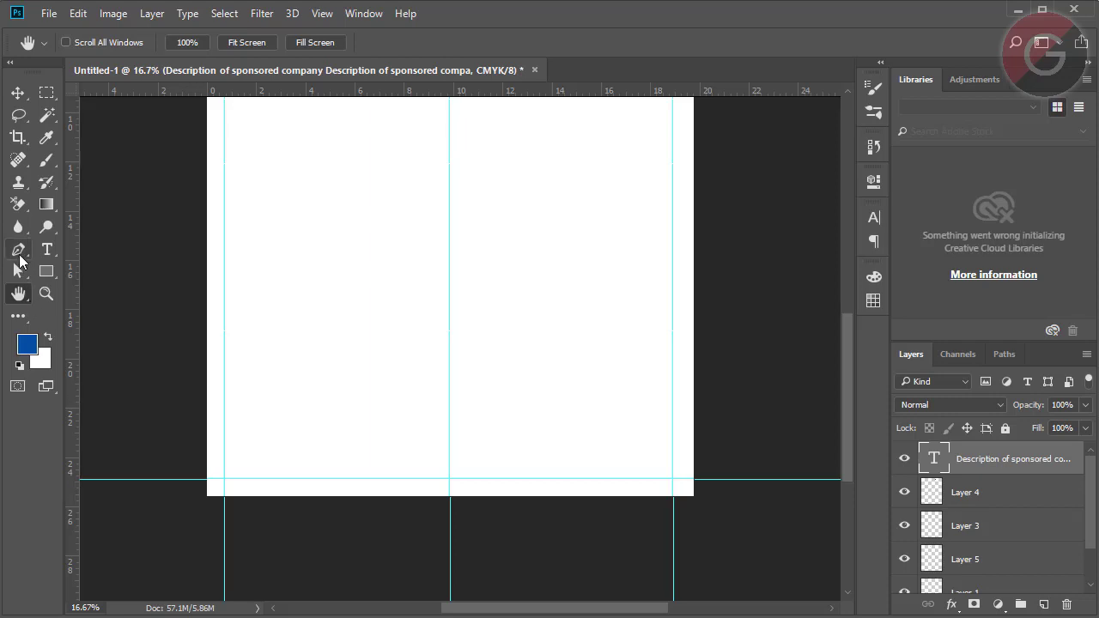
click(18, 250)
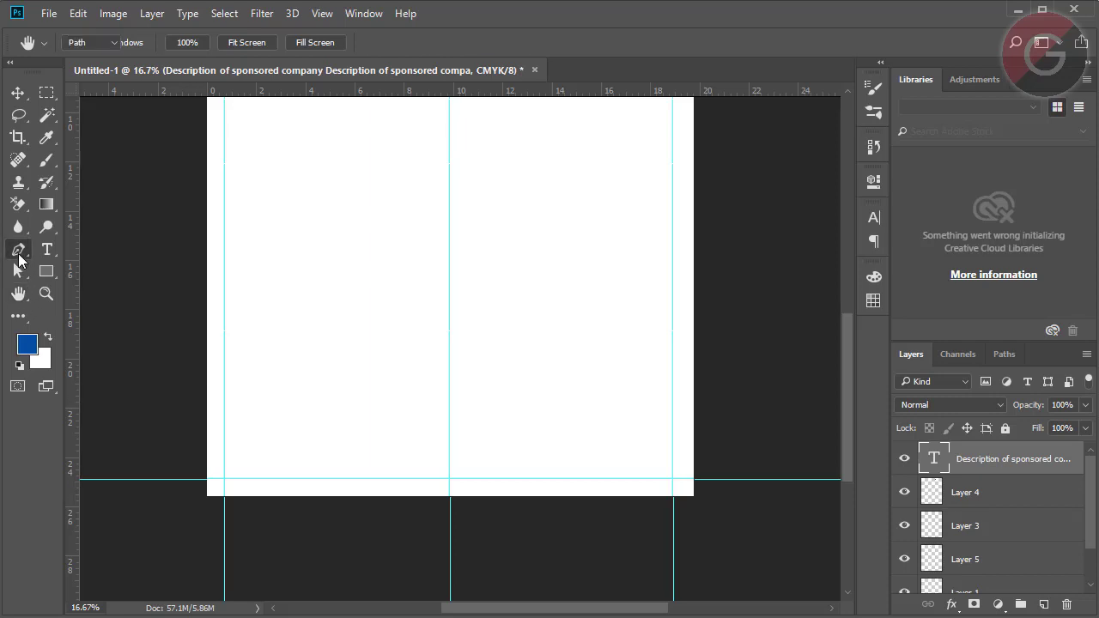
click(705, 391)
click(551, 506)
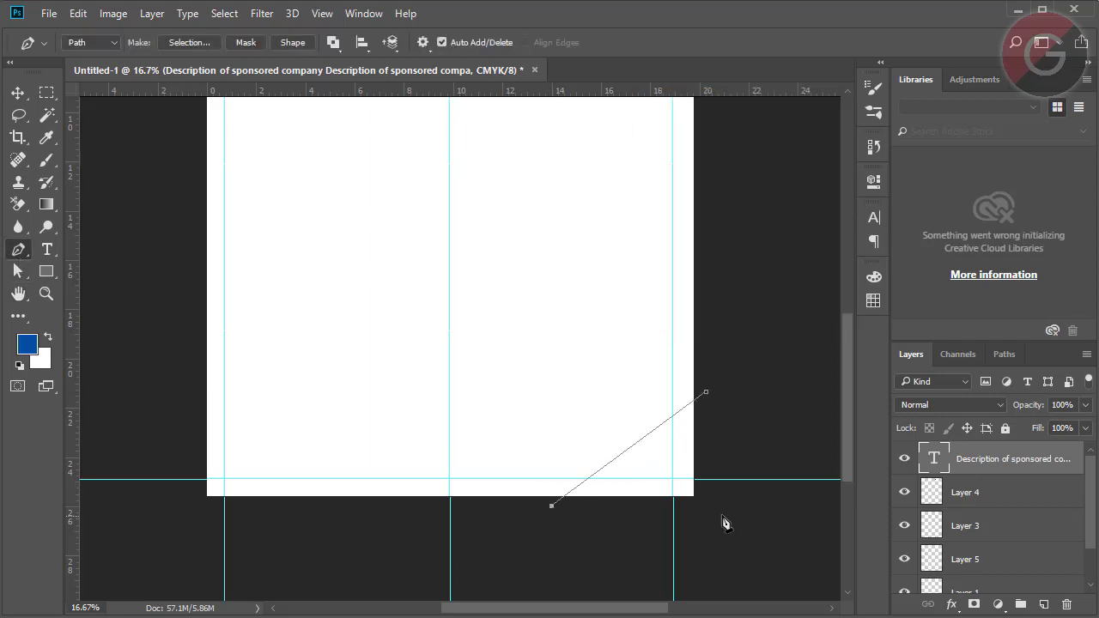
click(705, 392)
- Load the triangular path as a selection with Ctrl+Enter
click(224, 13)
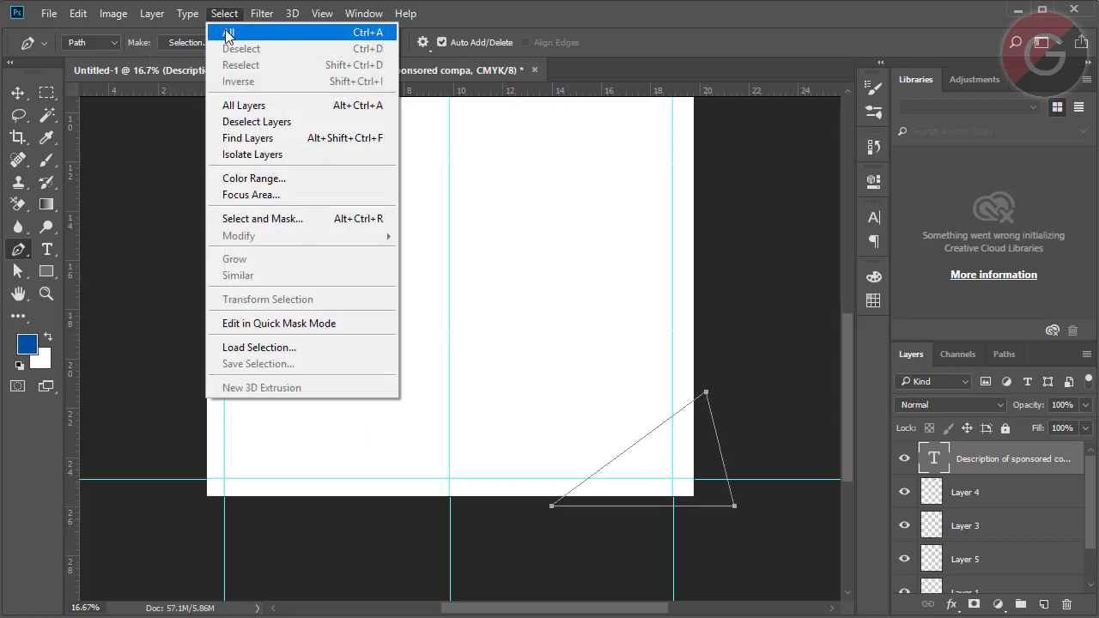
click(228, 35)
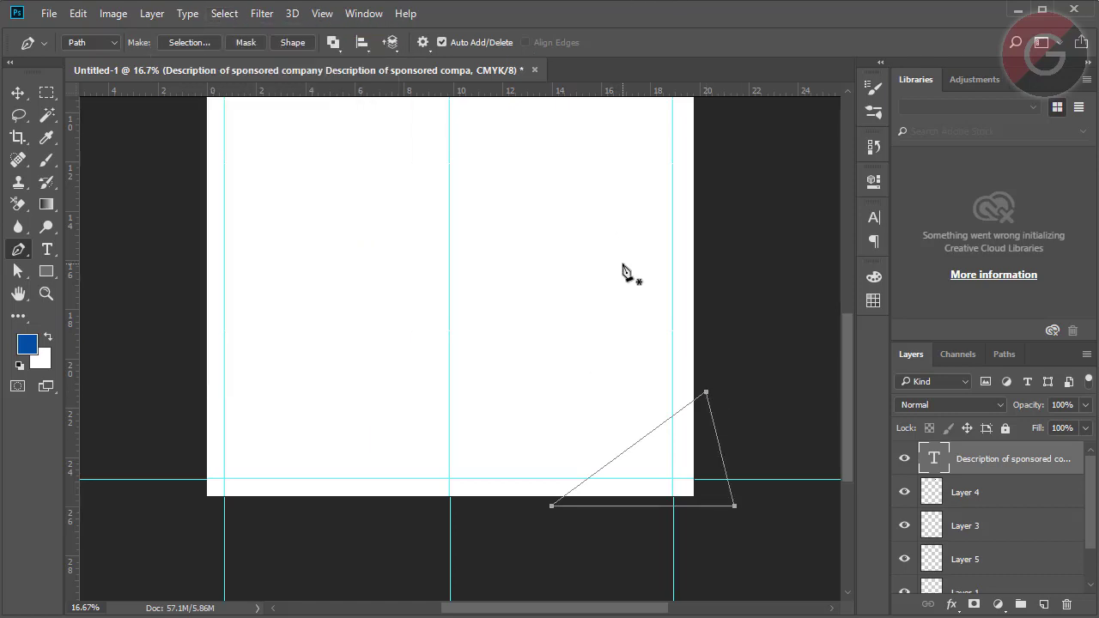
key(ctrl+Return)
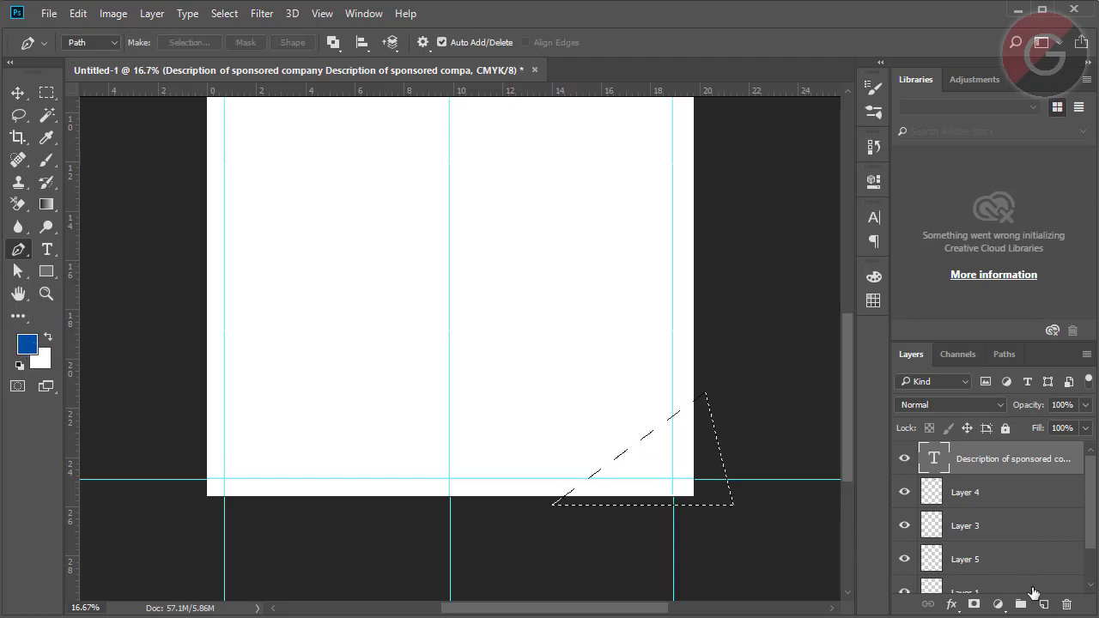
- Add a new empty layer and set the foreground colour to red, C0 M100 Y100 K0
click(1044, 604)
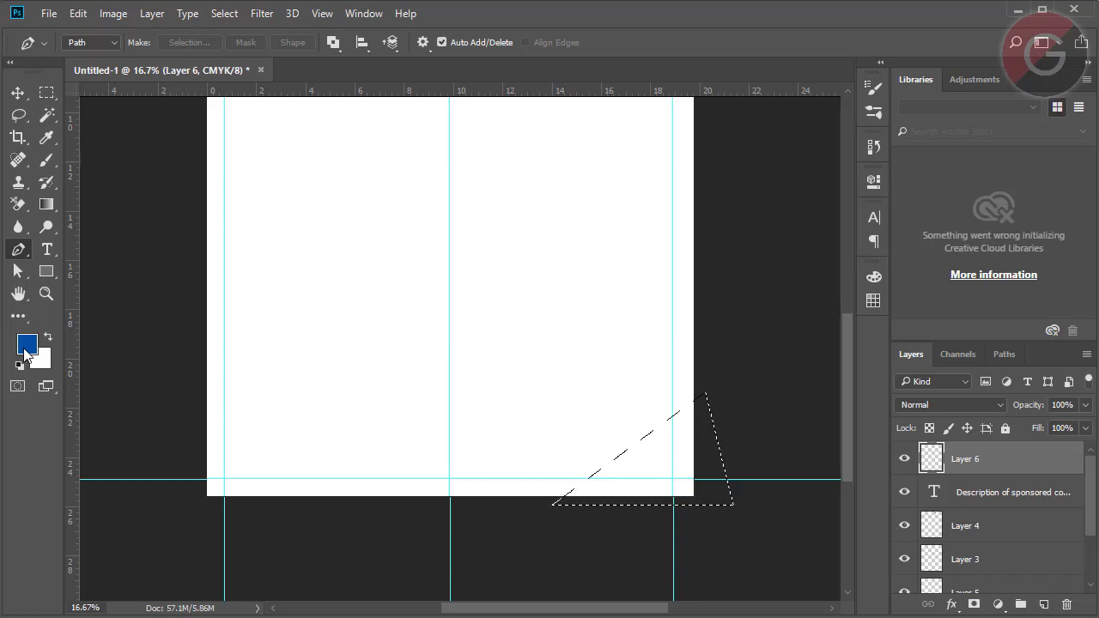
click(26, 348)
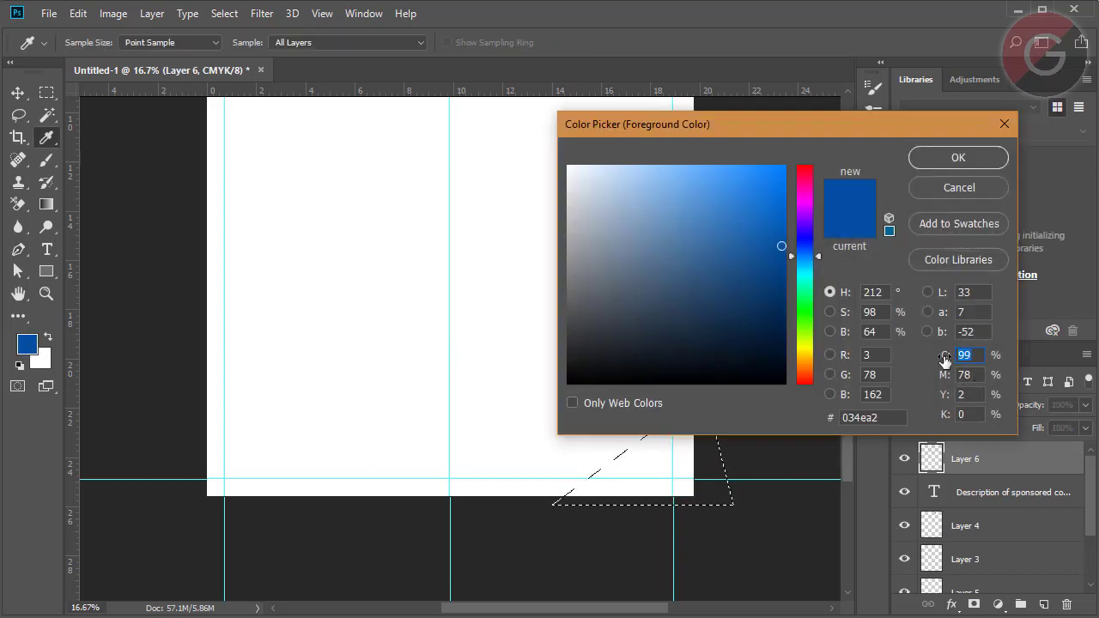
text(0)
double_click(975, 374)
text(0)
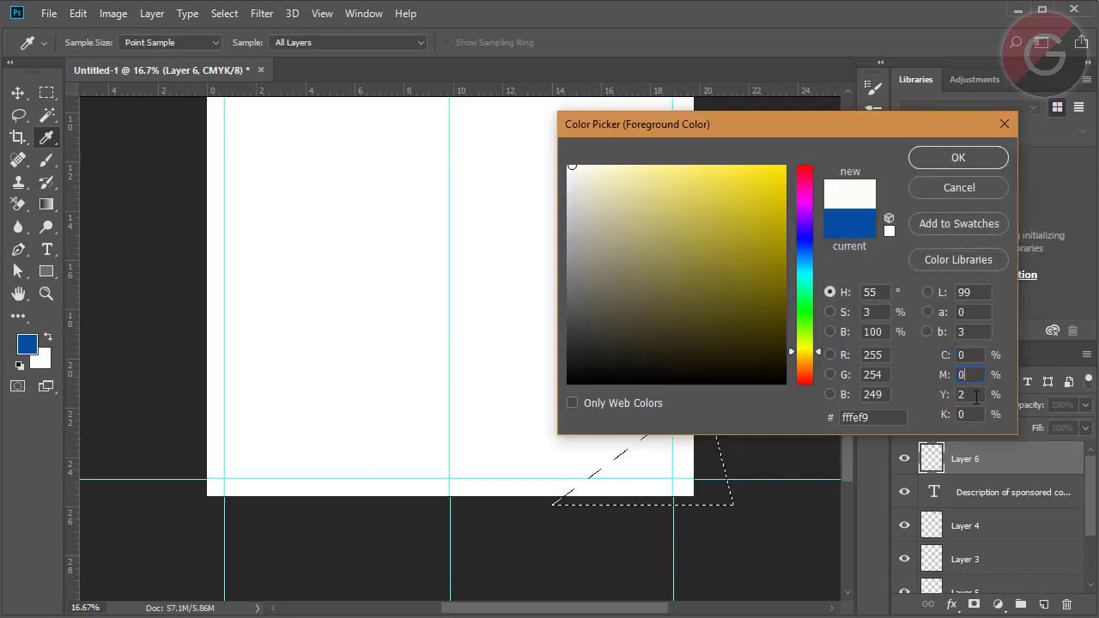
text(100)
key(Tab)
text(10)
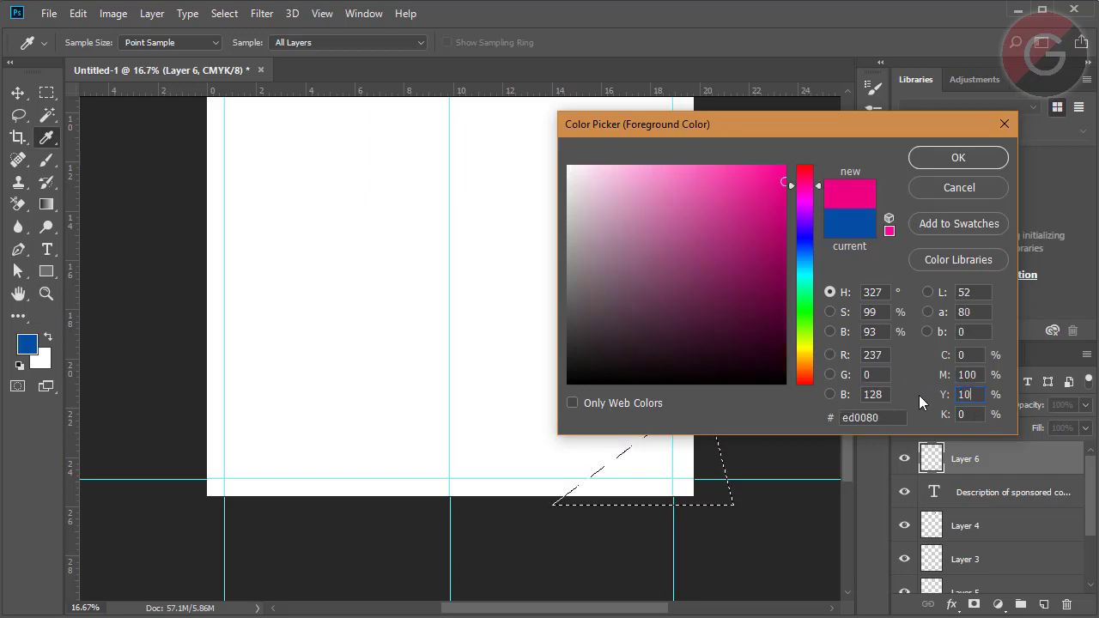
text(0)
click(988, 160)
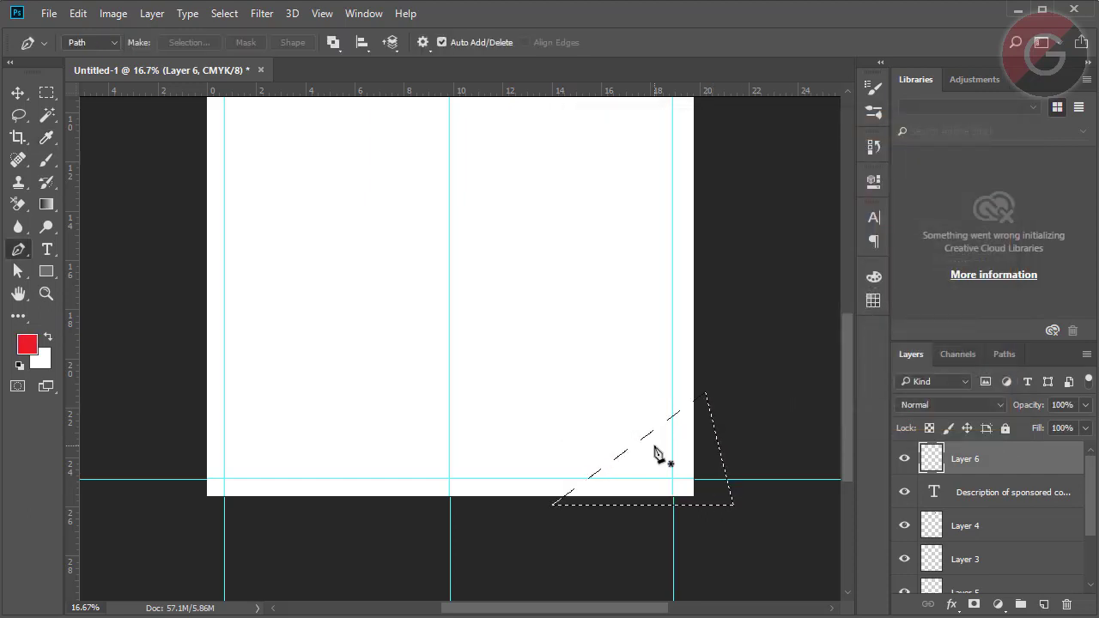
- Fill the selection from its right-click menu, trying background colour contents in Normal mode
key(m)
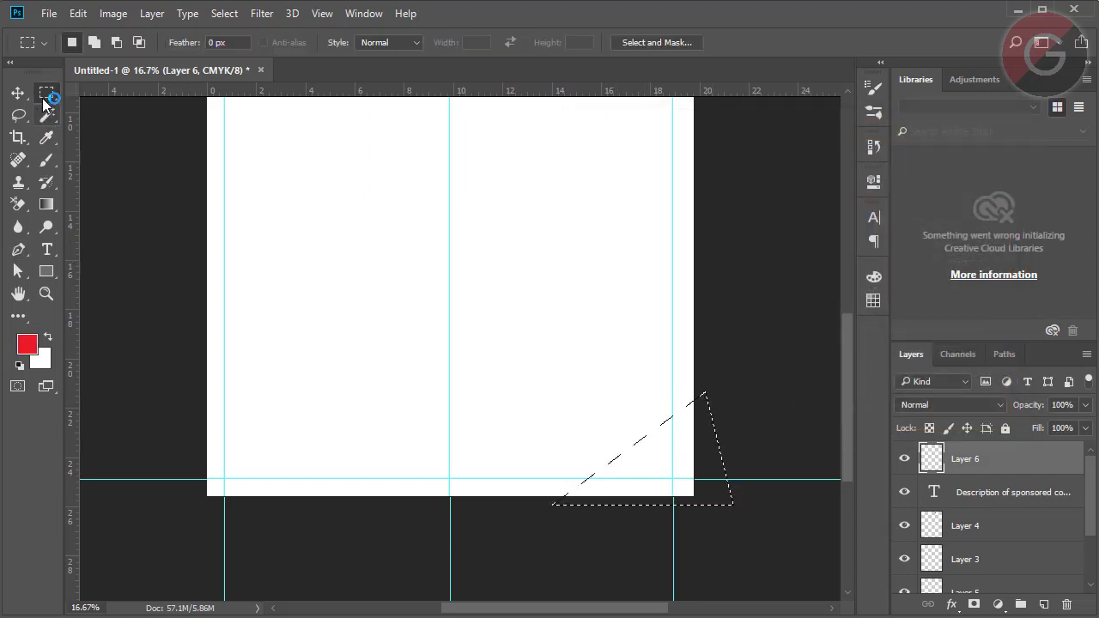
right_click(677, 455)
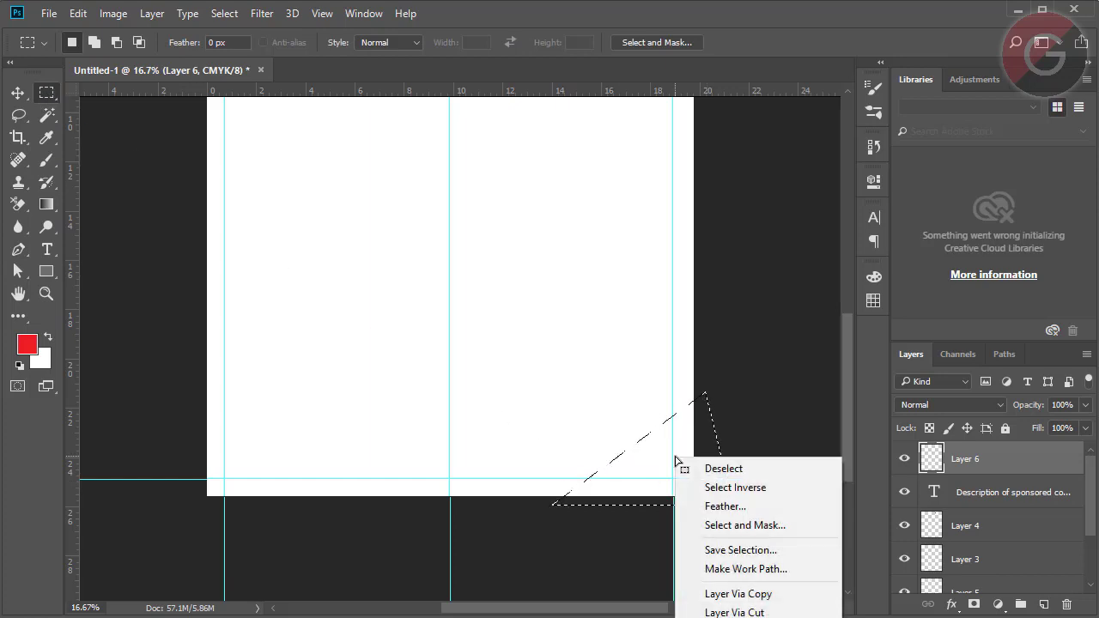
right_click(677, 216)
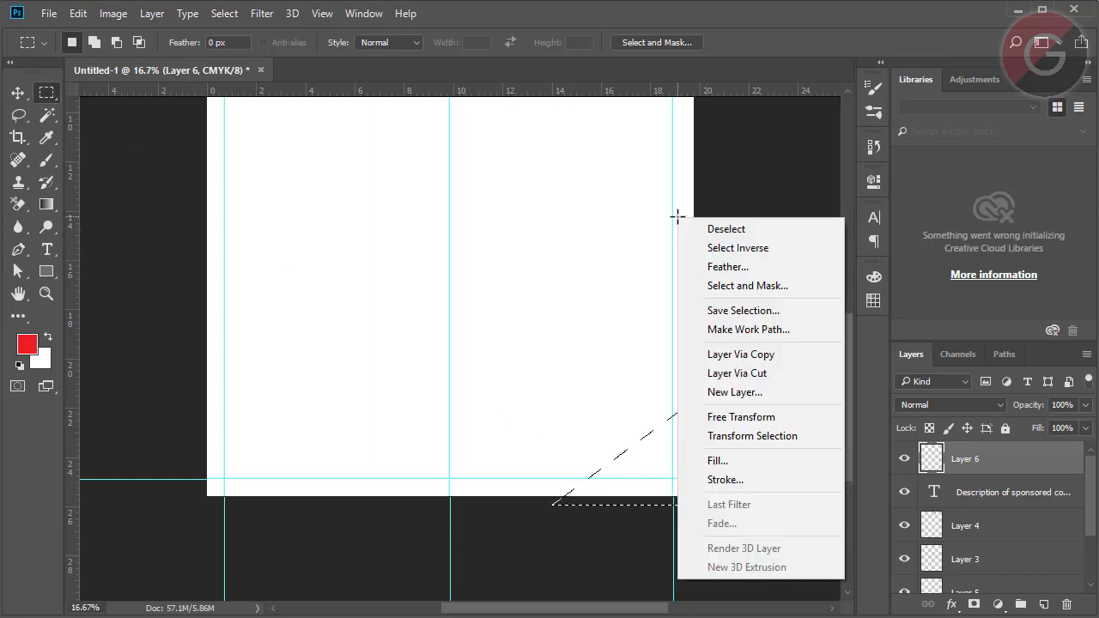
click(715, 460)
click(573, 242)
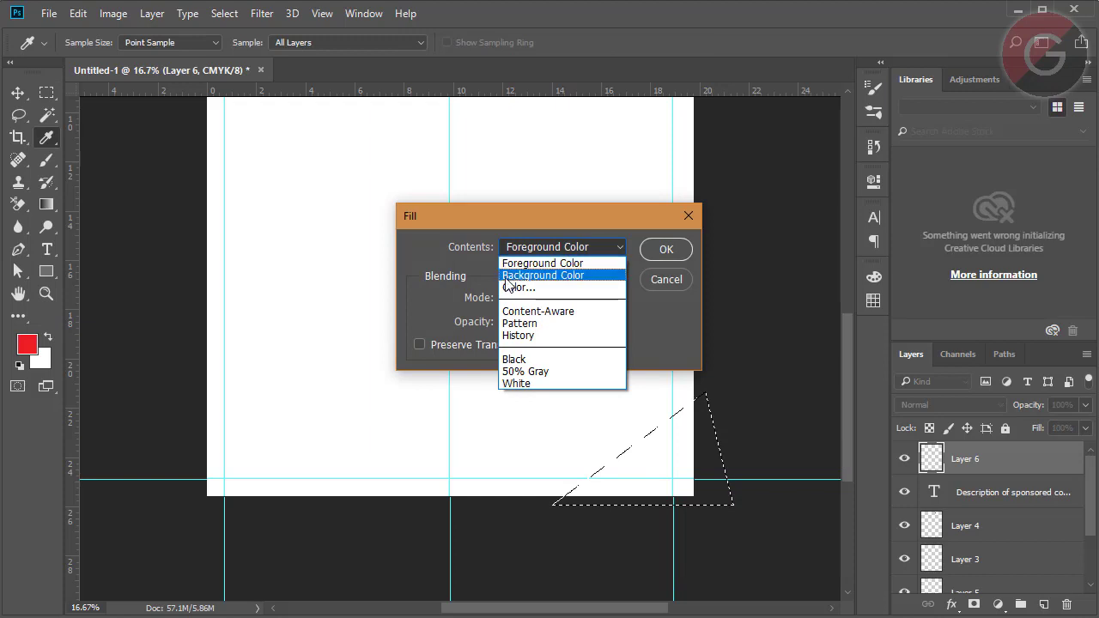
click(558, 275)
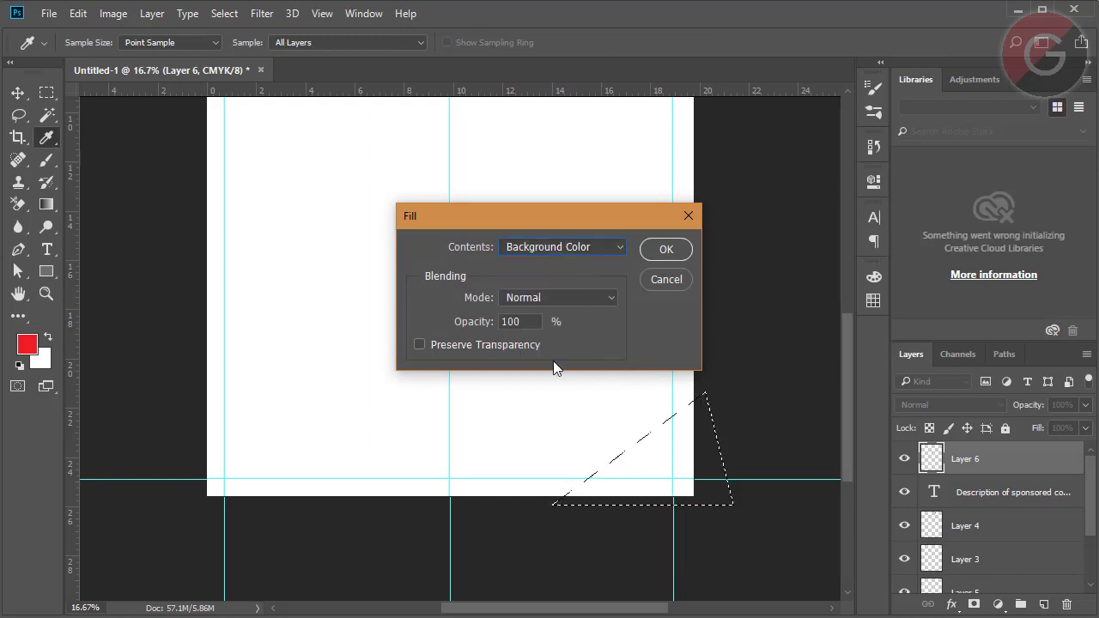
click(541, 297)
click(543, 299)
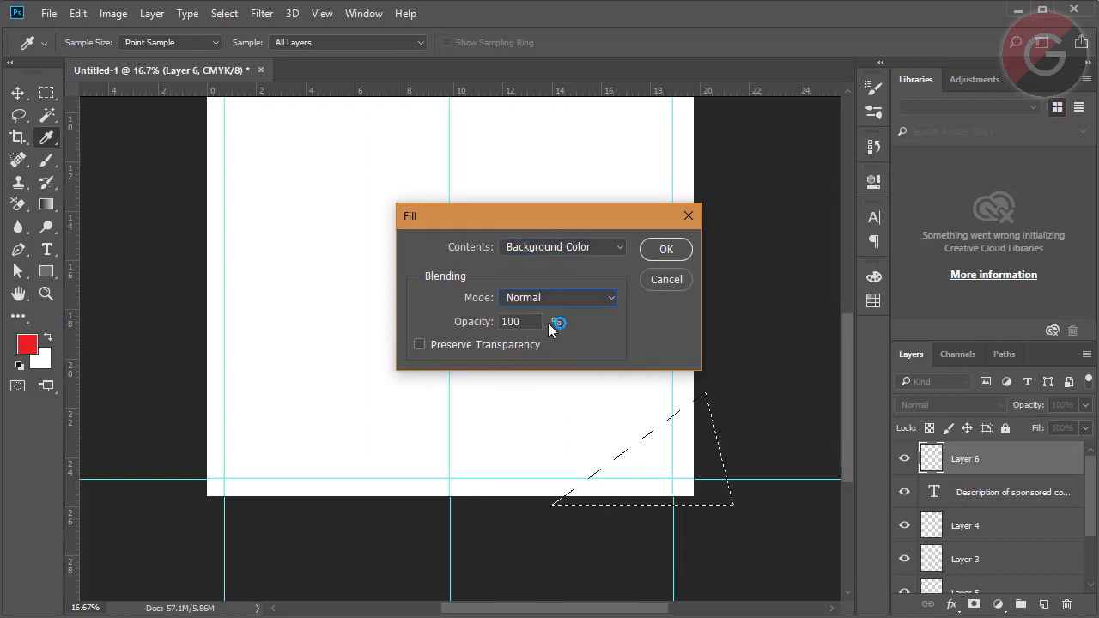
click(659, 251)
- Refill the triangular selection with the red foreground colour
right_click(687, 419)
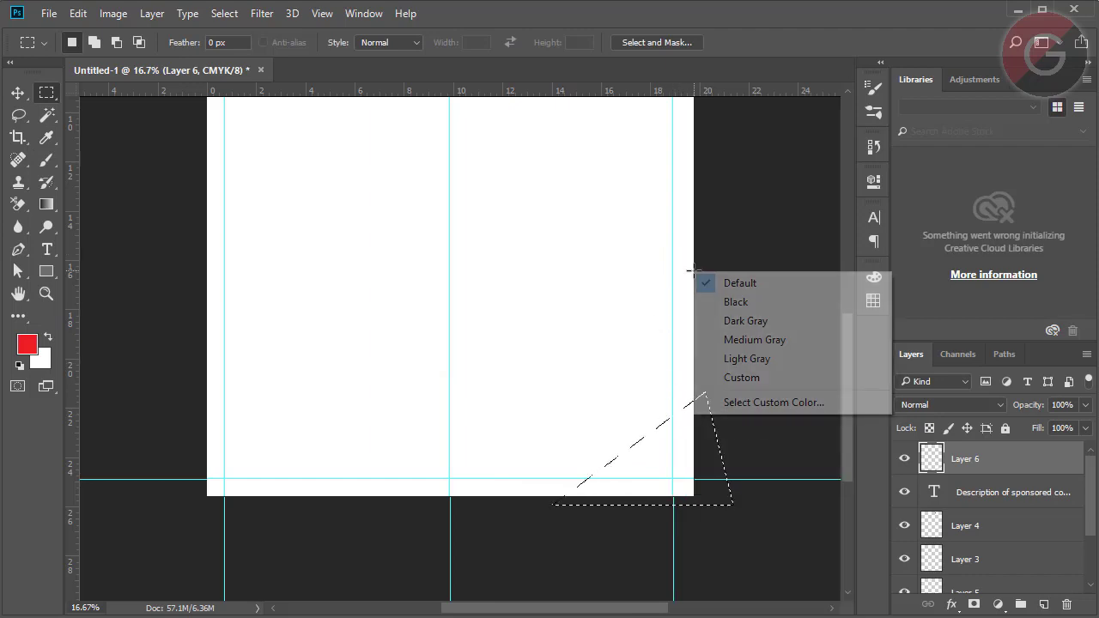
right_click(591, 167)
click(627, 411)
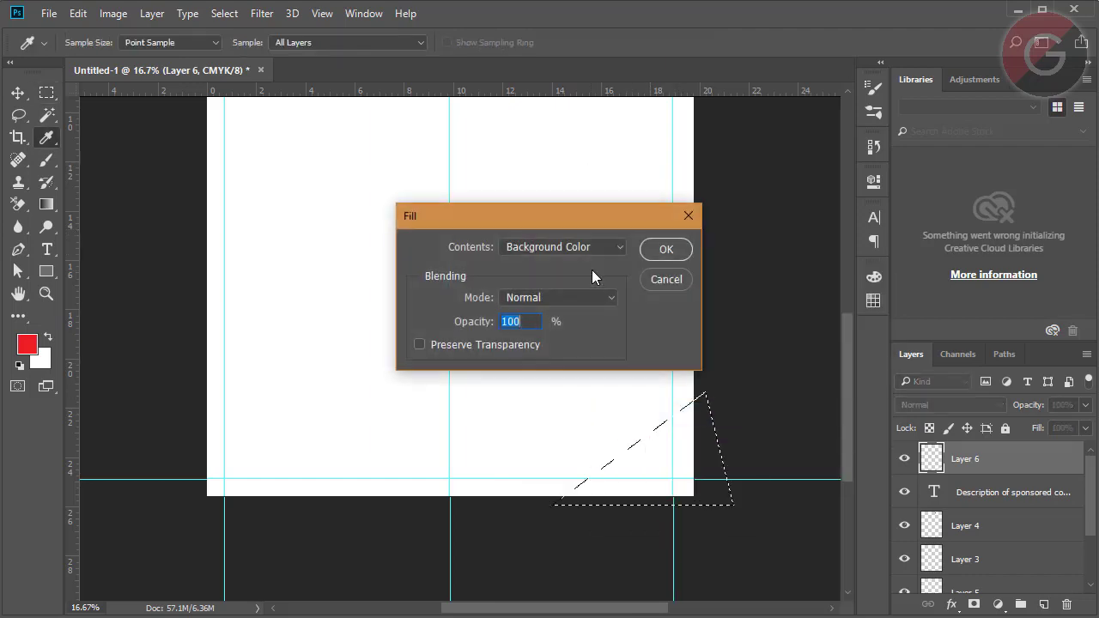
click(562, 247)
click(558, 261)
click(673, 251)
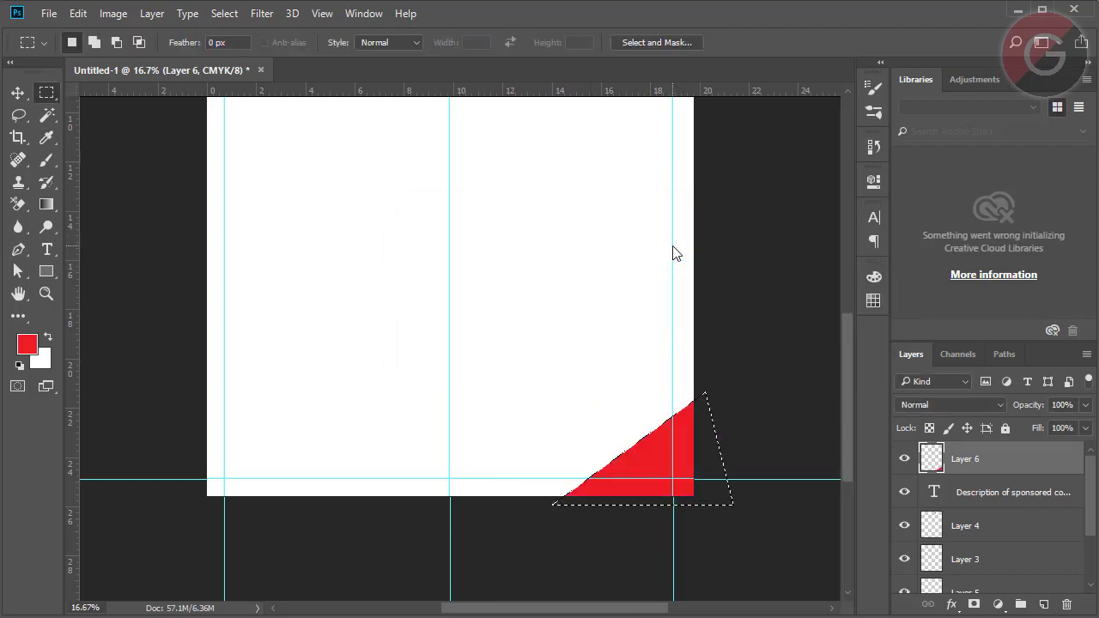
- Drop the triangle selection, zoom and pan in, and start a text line above the triangle
click(224, 13)
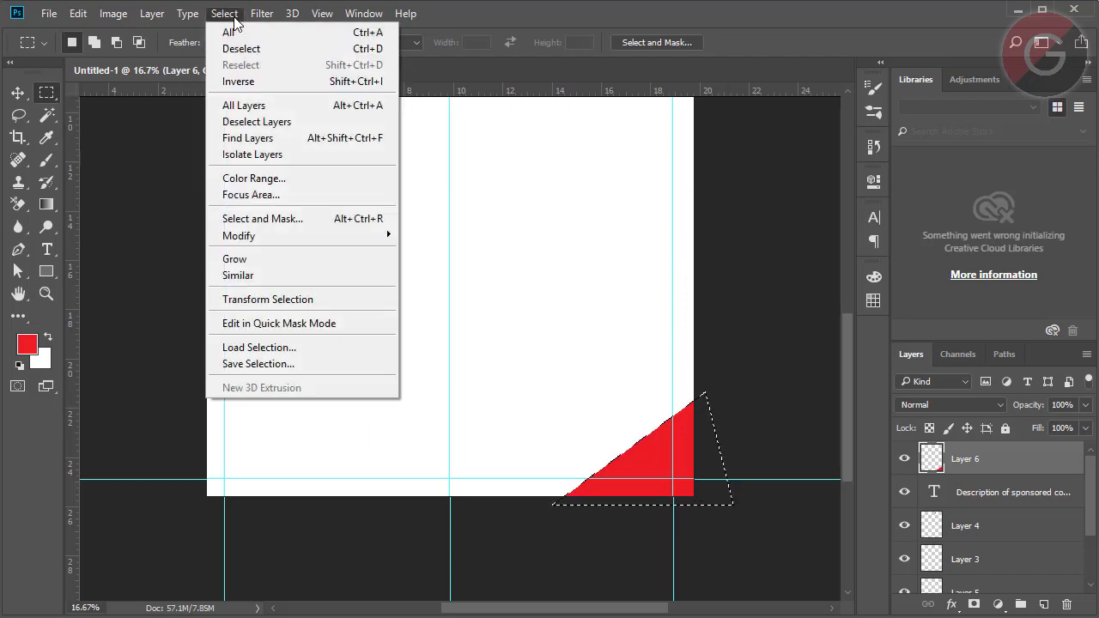
key(Escape)
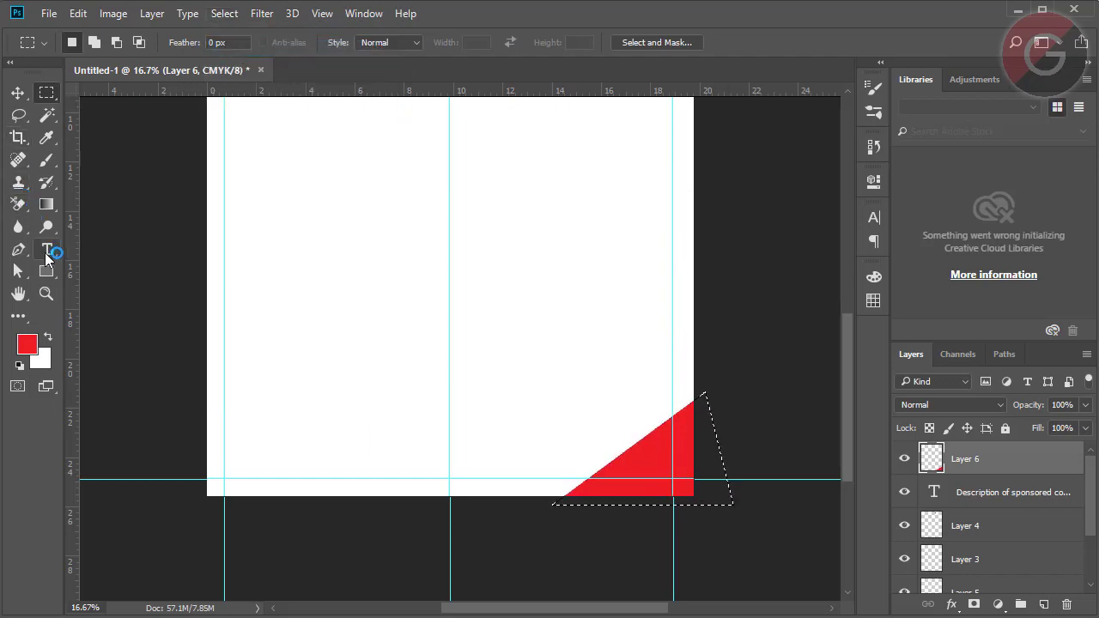
click(47, 249)
click(317, 14)
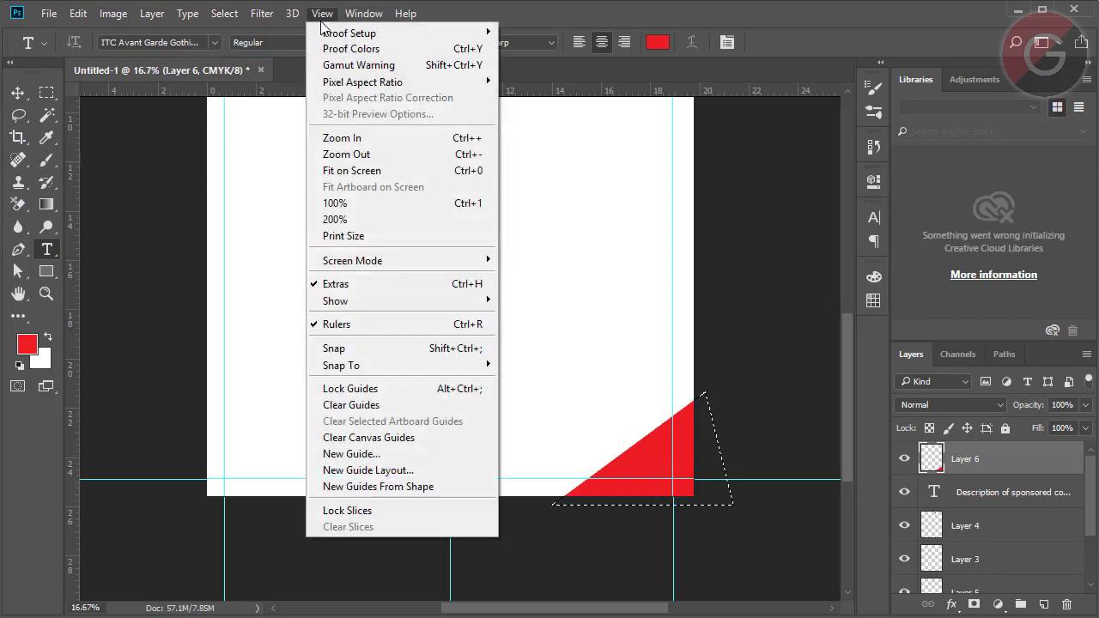
click(345, 135)
click(19, 293)
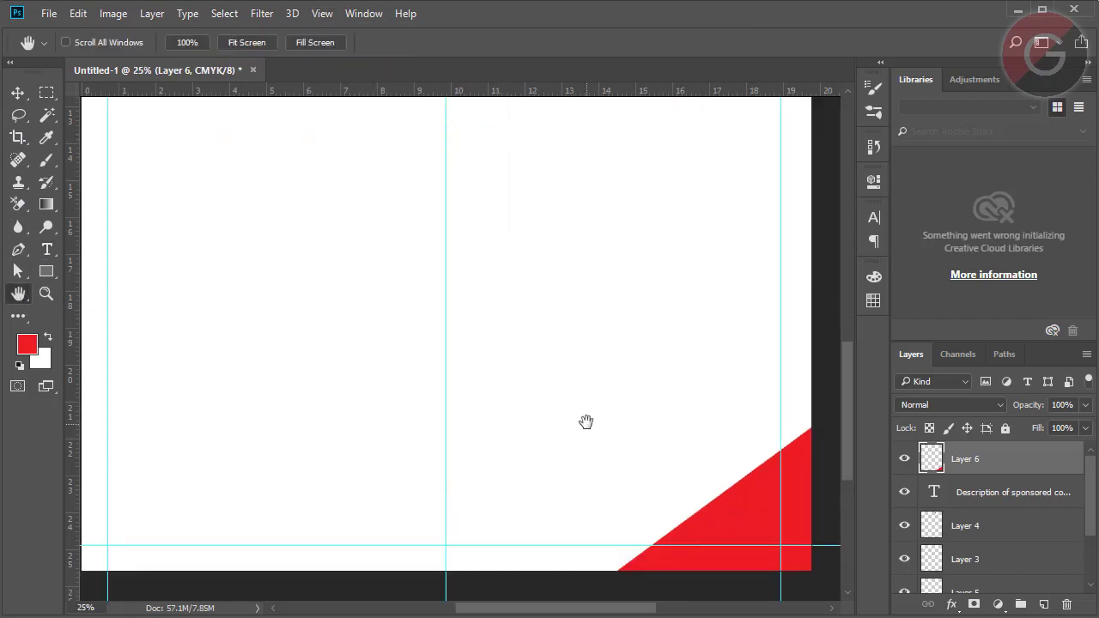
mouse_move(583, 421)
mouse_down()
mouse_move(343, 270)
mouse_move(364, 285)
mouse_up()
click(46, 250)
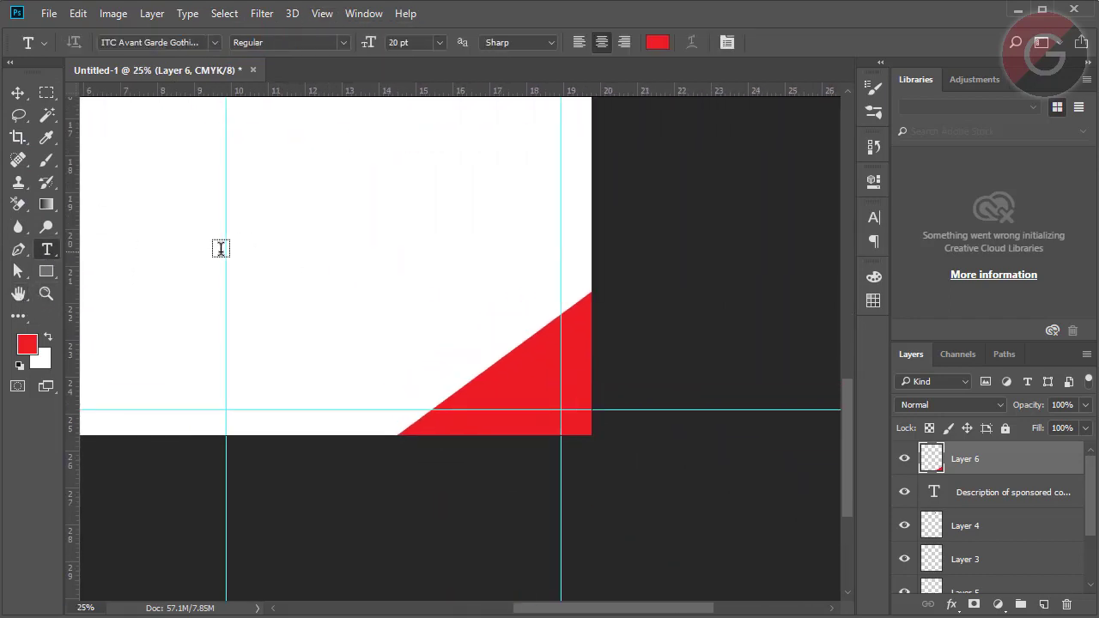
click(319, 215)
text(Stoll)
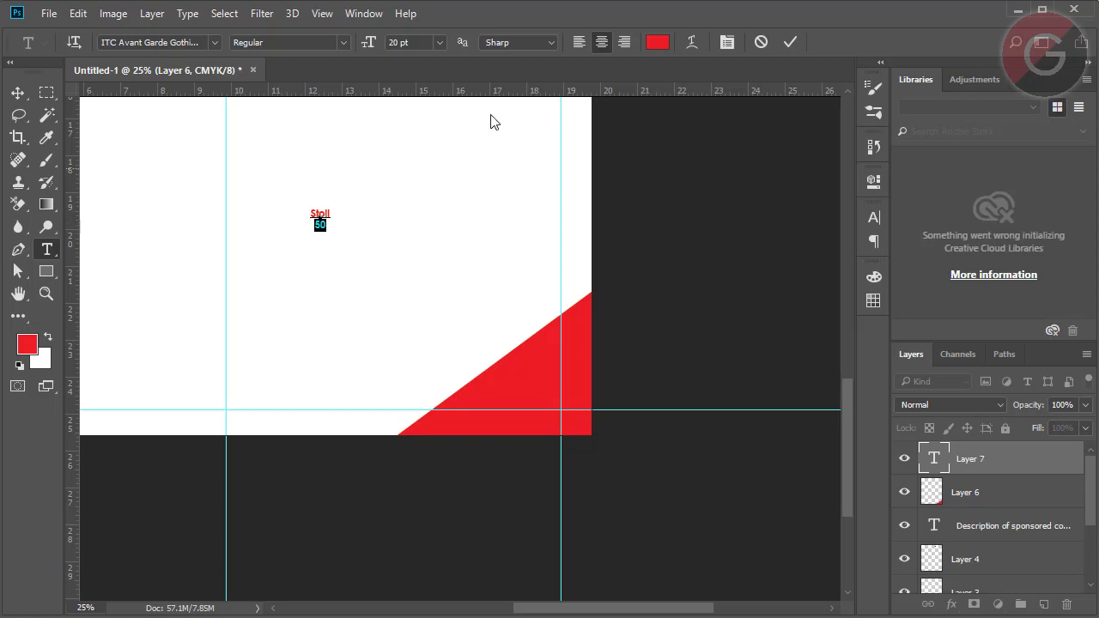
- Give the Stoll 50 text a 50 pt font size and 50 pt leading
click(874, 217)
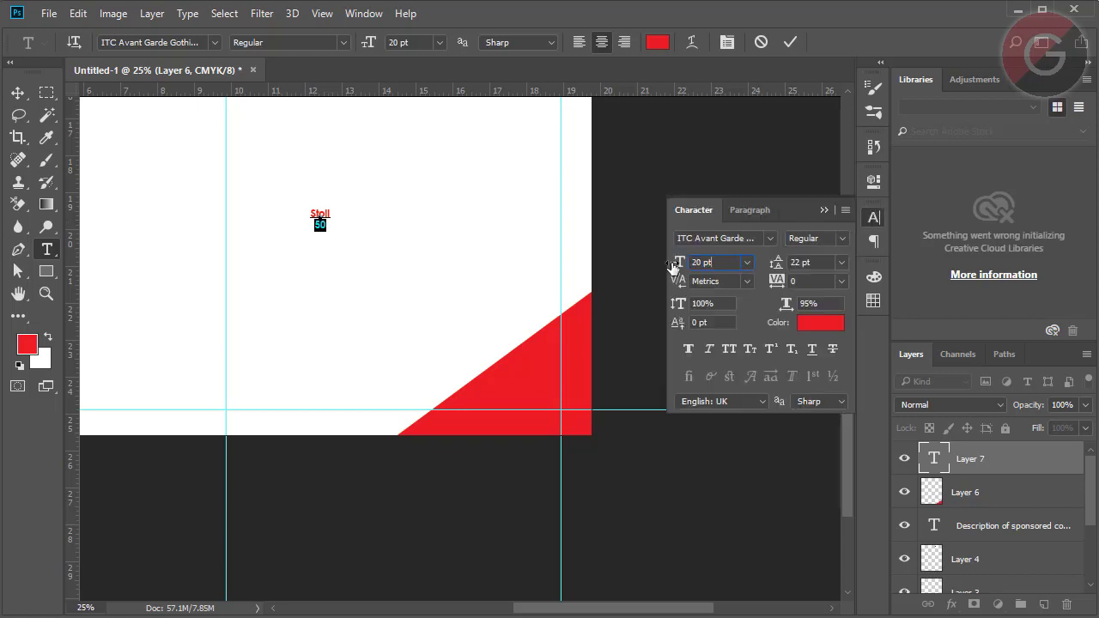
click(672, 267)
text(50)
click(812, 262)
text(50)
- Set the word Stoll to 24 pt and commit the text
double_click(319, 213)
click(693, 262)
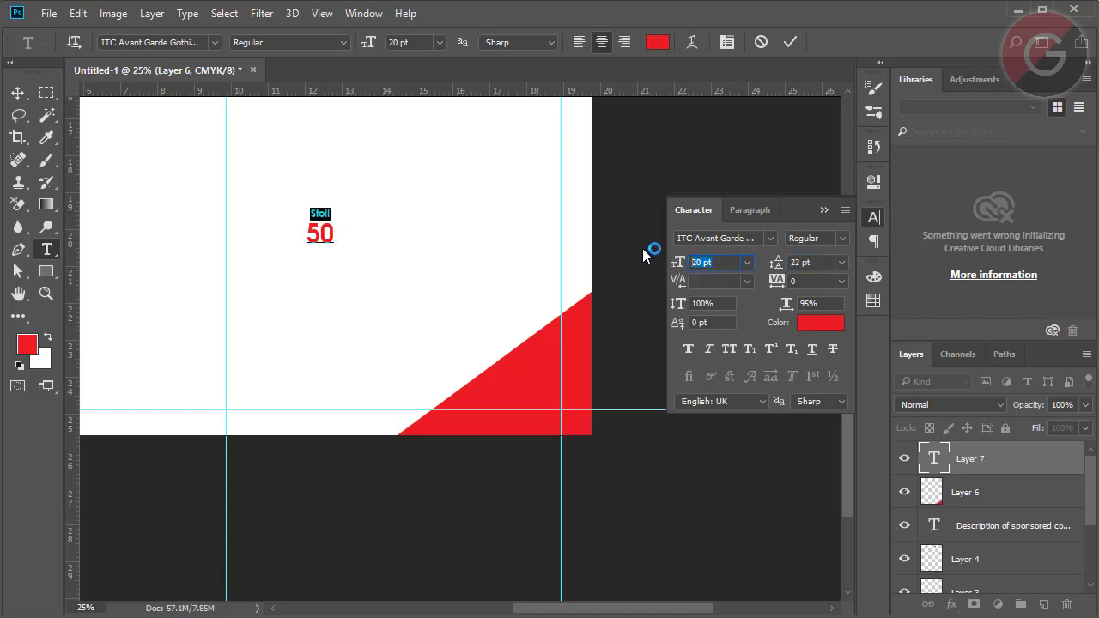
text(22)
key(BackSpace)
text(4)
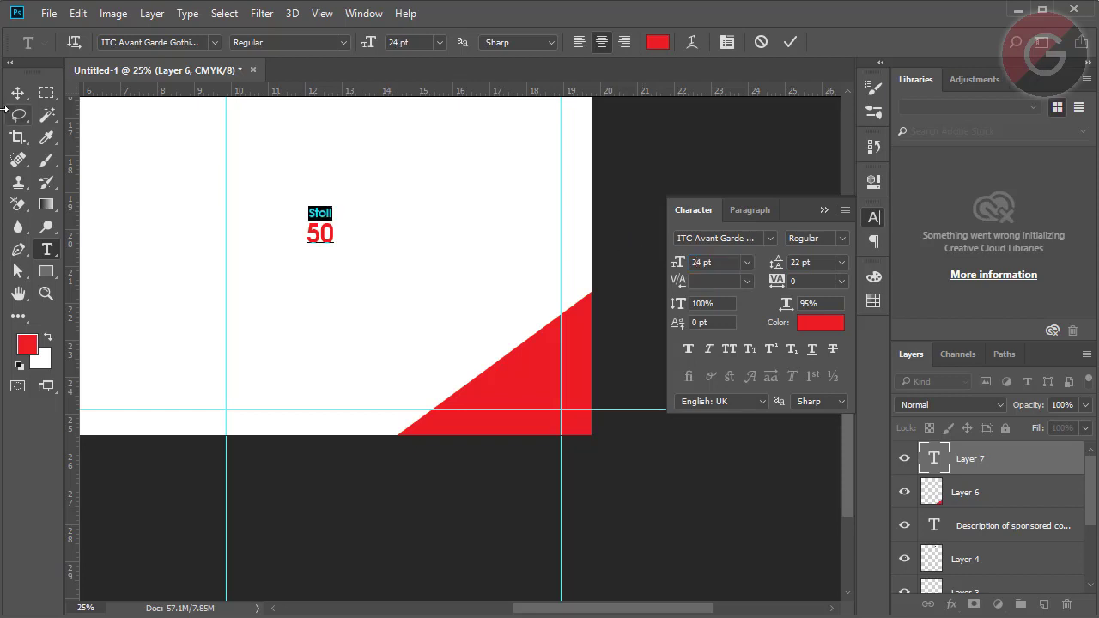
click(17, 92)
- Move the Stoll 50 text into the red triangle with Free Transform
click(79, 13)
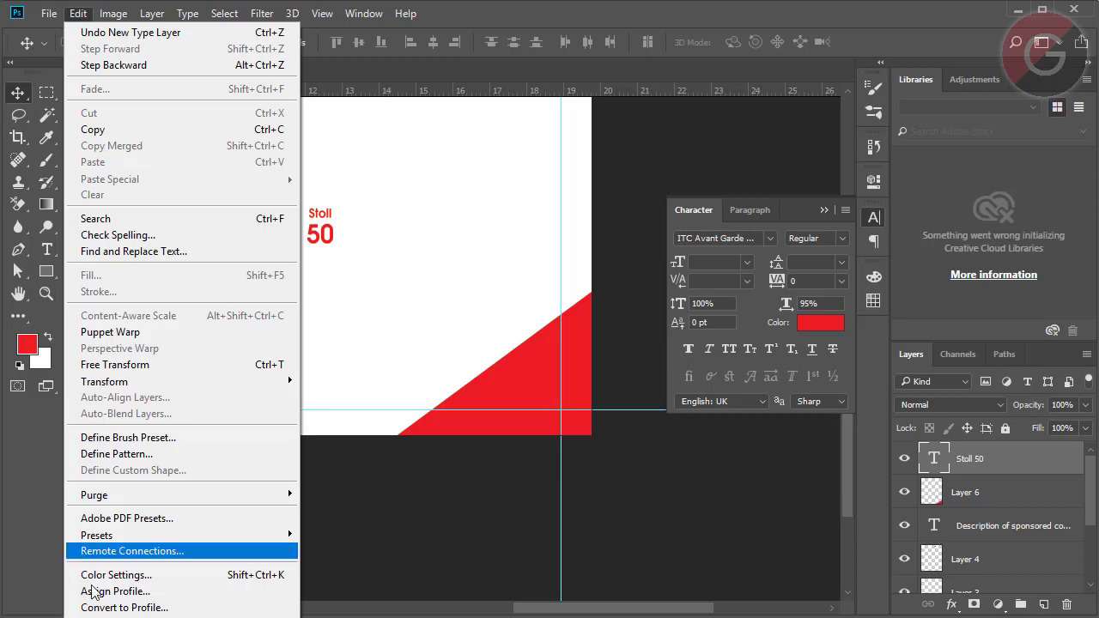
click(111, 364)
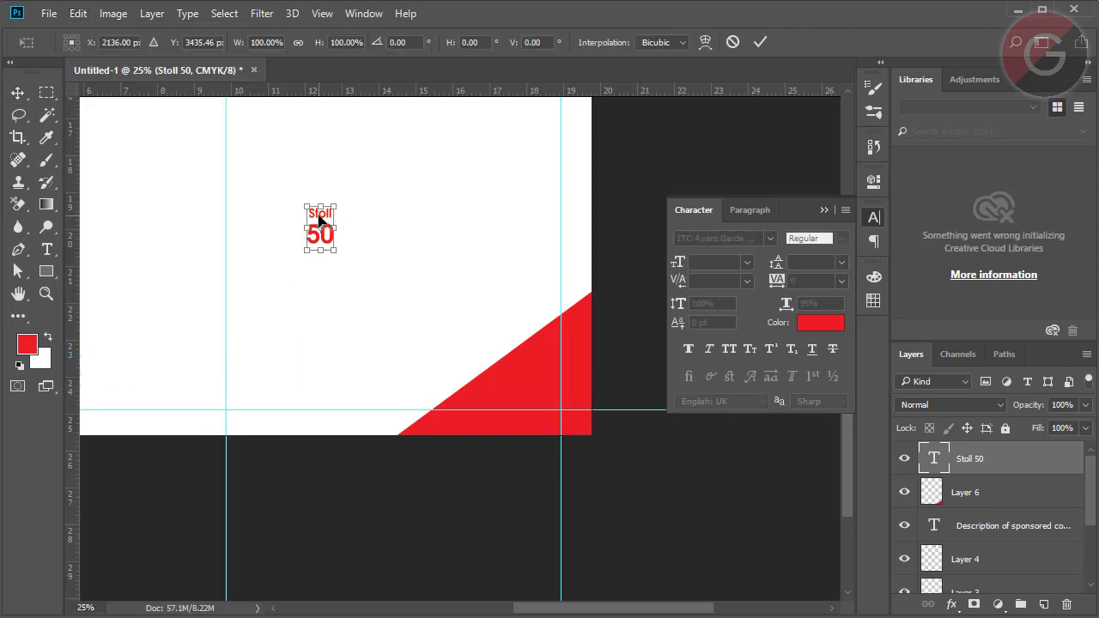
drag(320, 241, 544, 390)
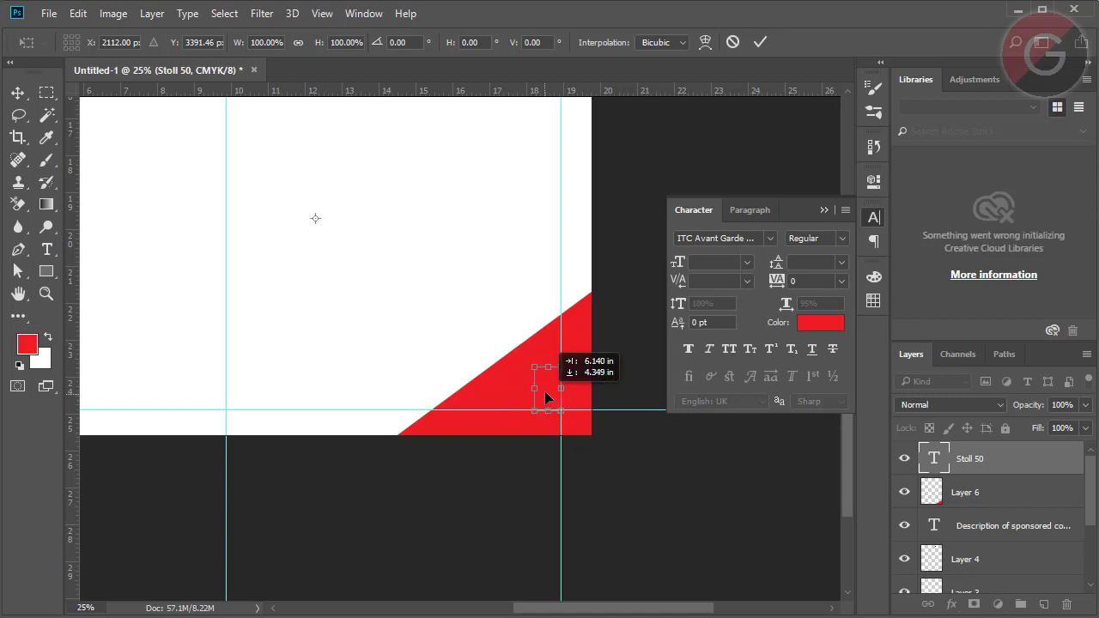
key(Return)
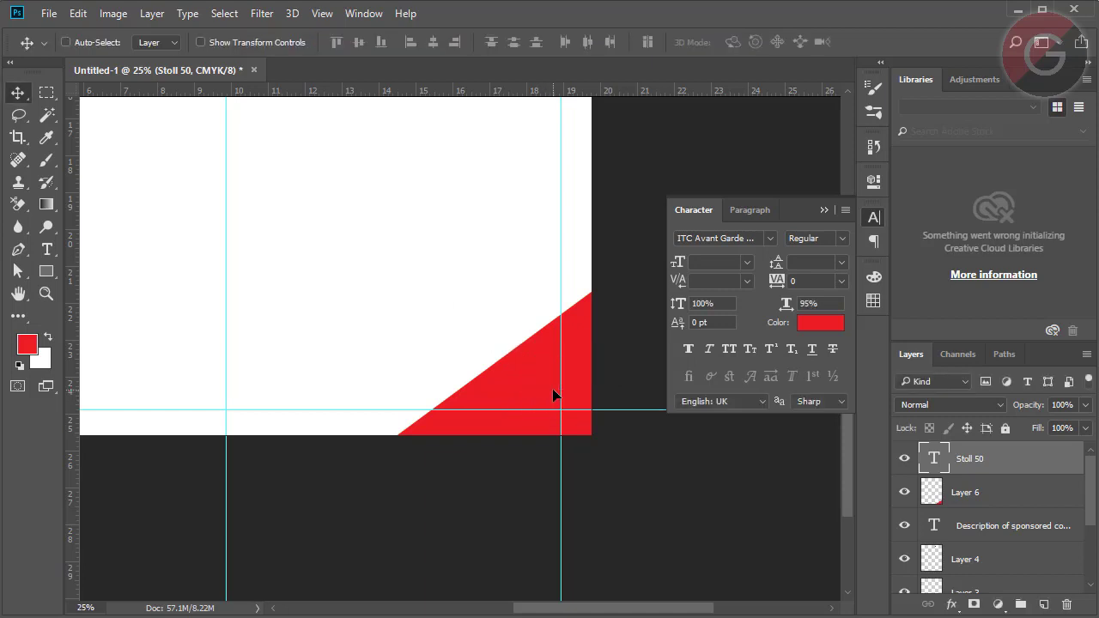
- Colour all the Stoll 50 text white (#ffffff) and nudge it slightly down
click(47, 250)
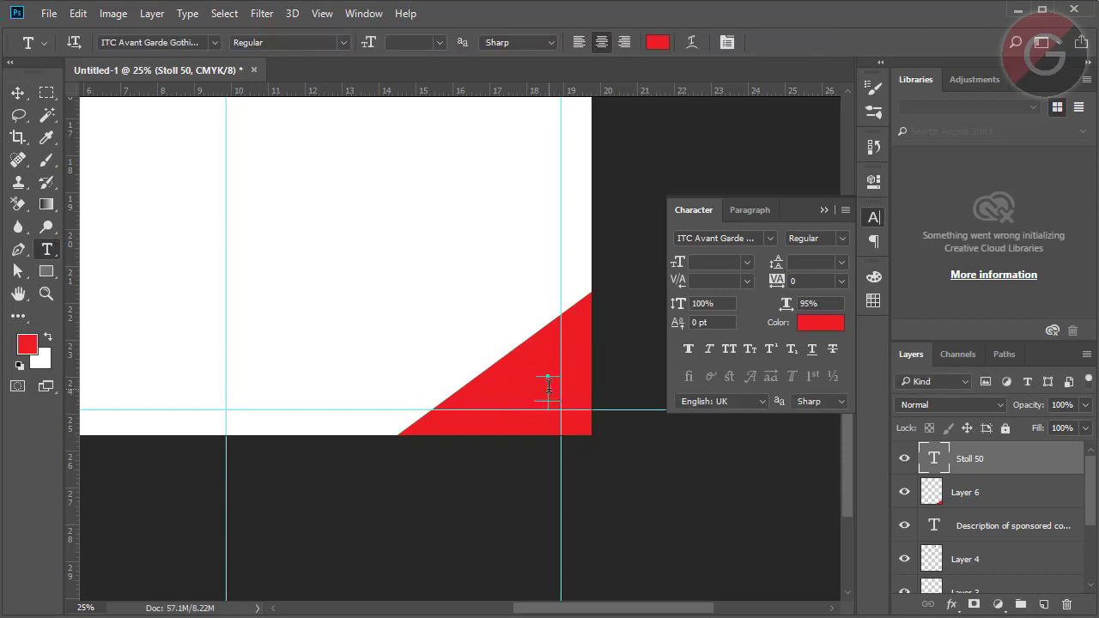
double_click(548, 386)
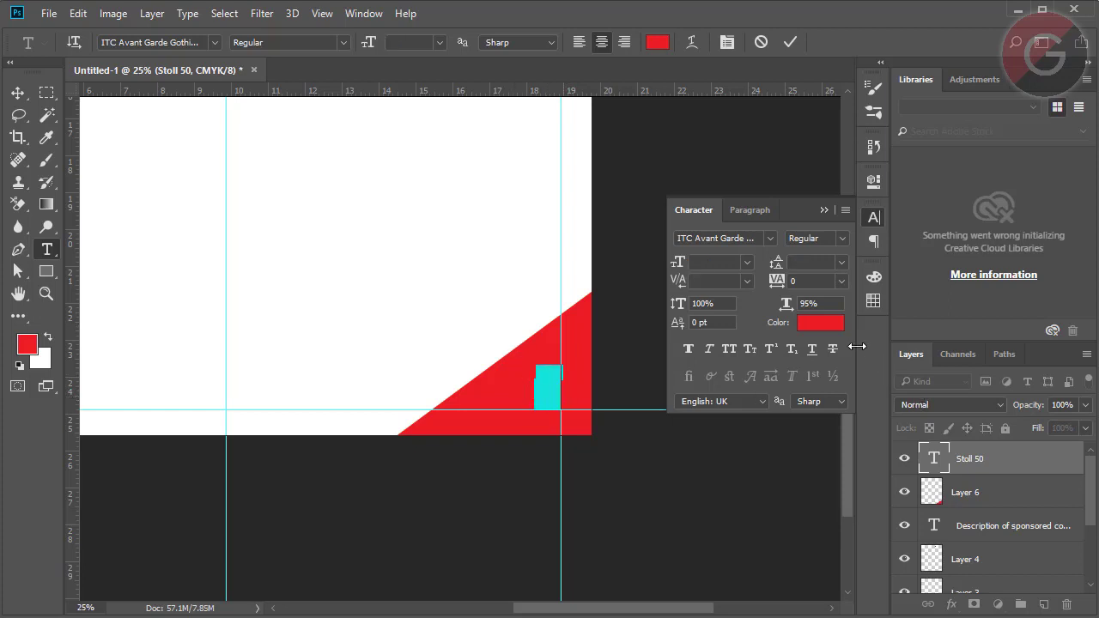
click(828, 328)
drag(589, 201, 569, 168)
click(935, 161)
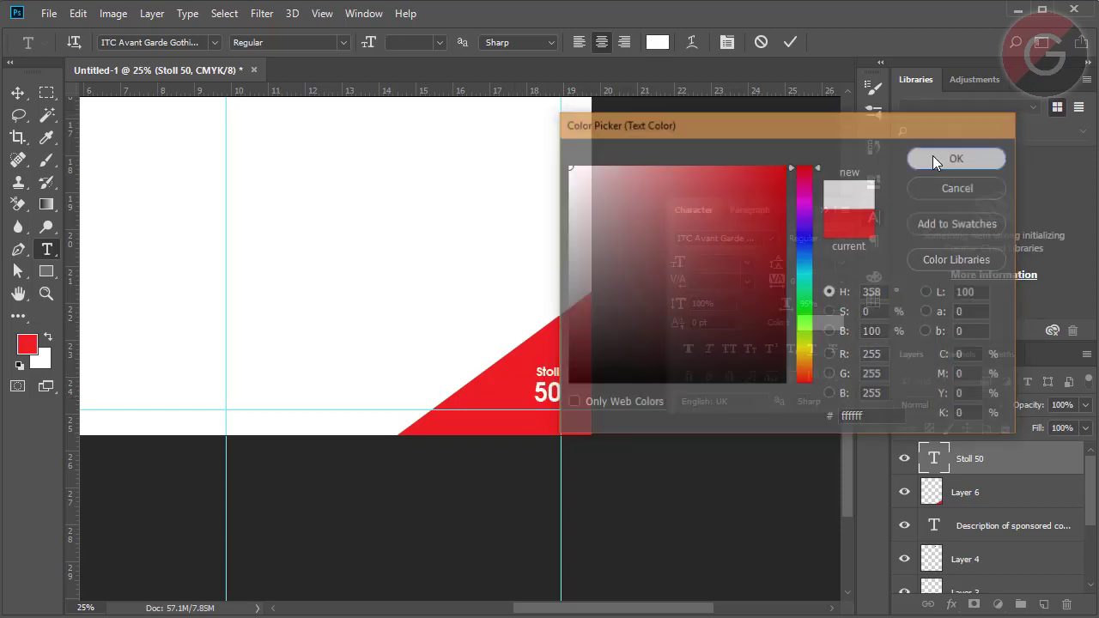
click(17, 92)
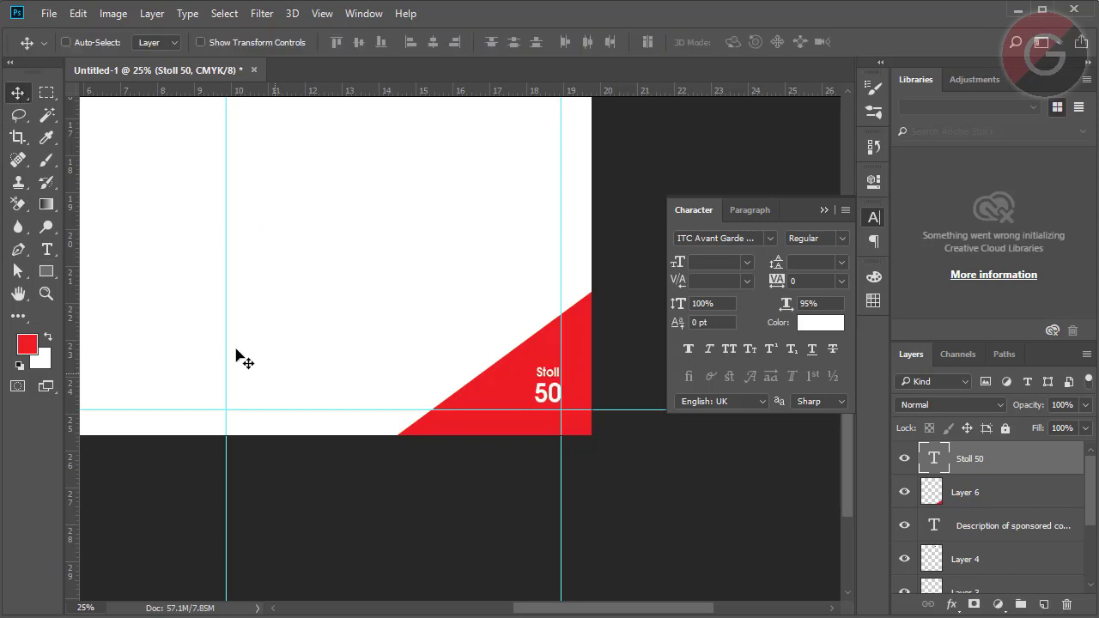
drag(555, 373, 556, 380)
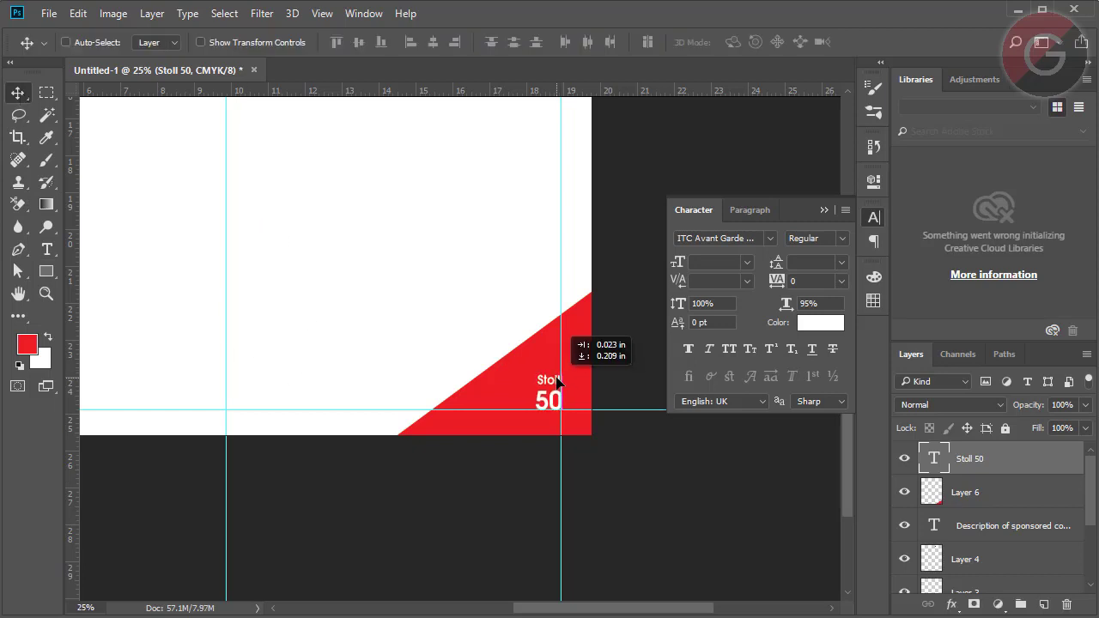
- Scale the Stoll 50 text to about 158% with Free Transform and nudge it down
click(78, 13)
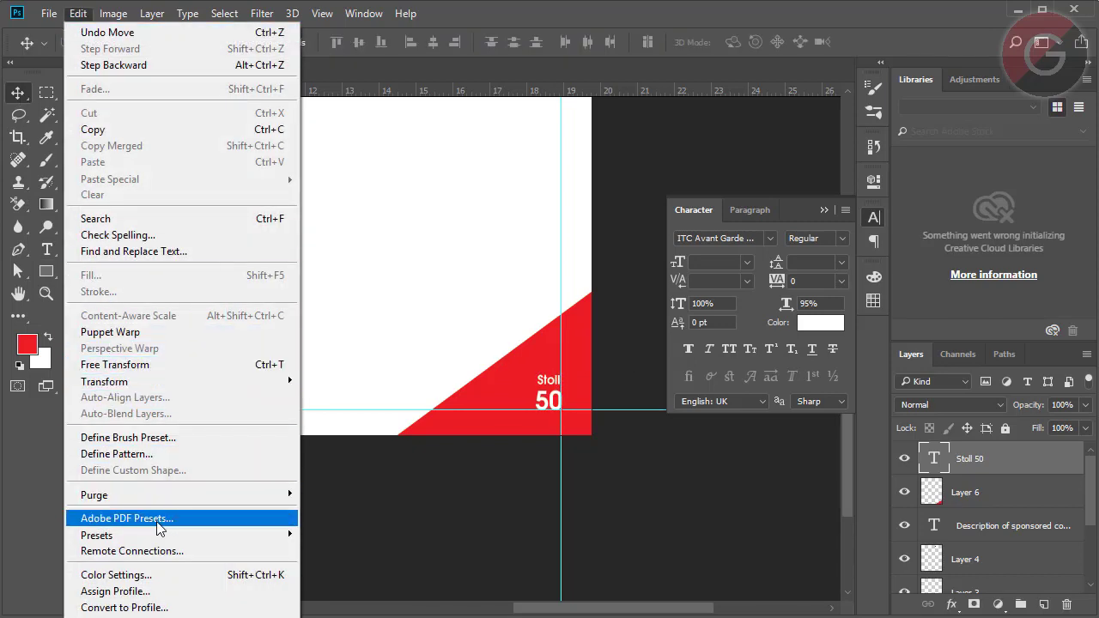
click(137, 365)
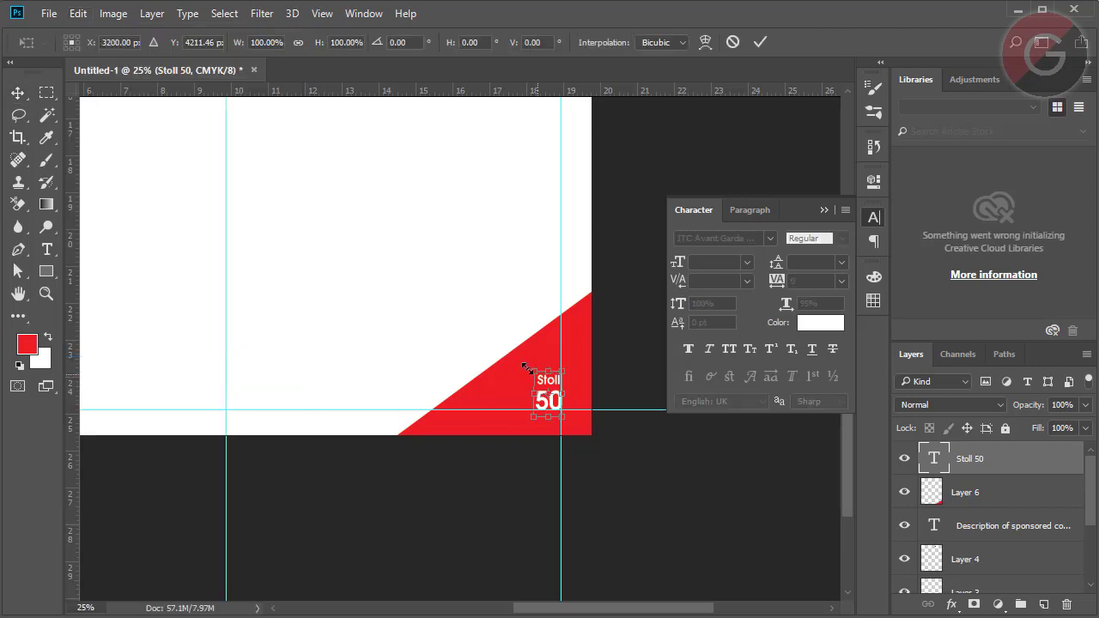
drag(527, 367, 512, 353)
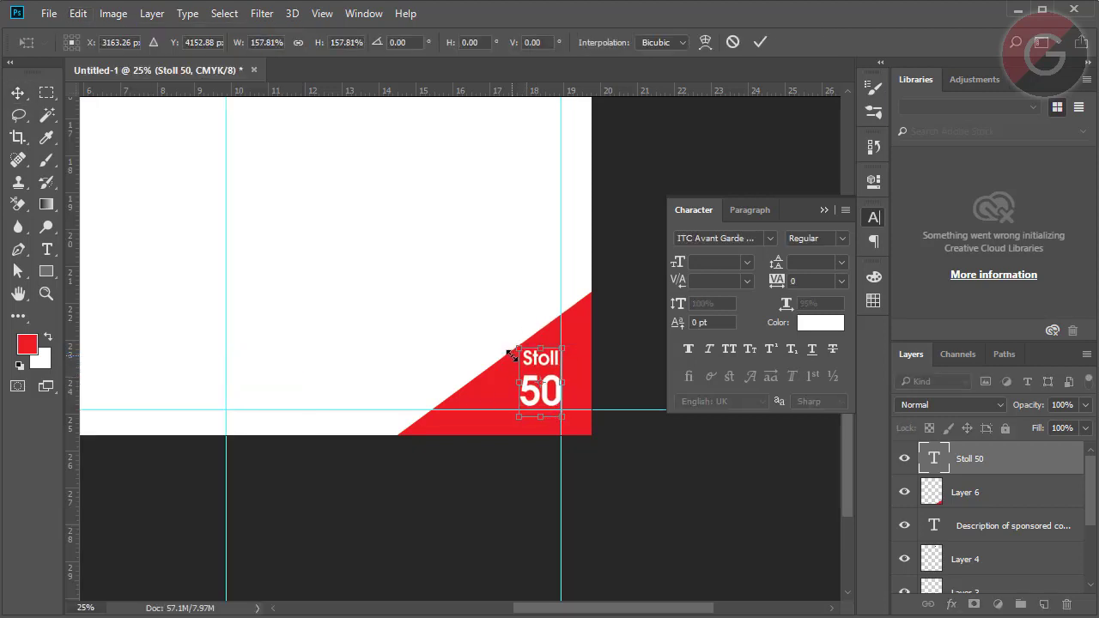
key(shift+Down)
key(shift+Down)
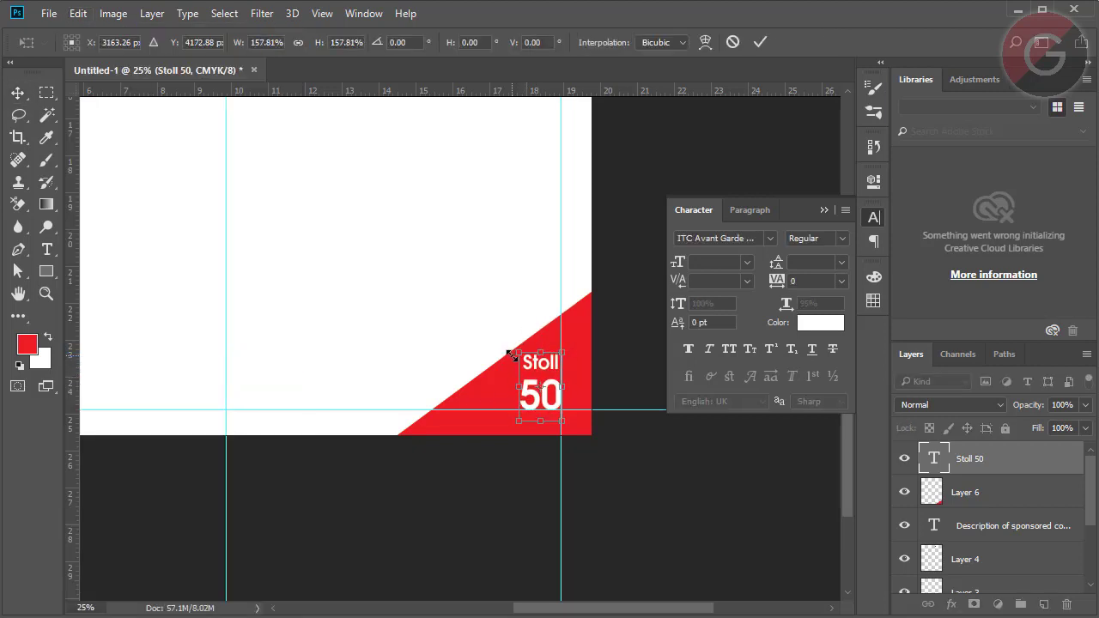
key(Return)
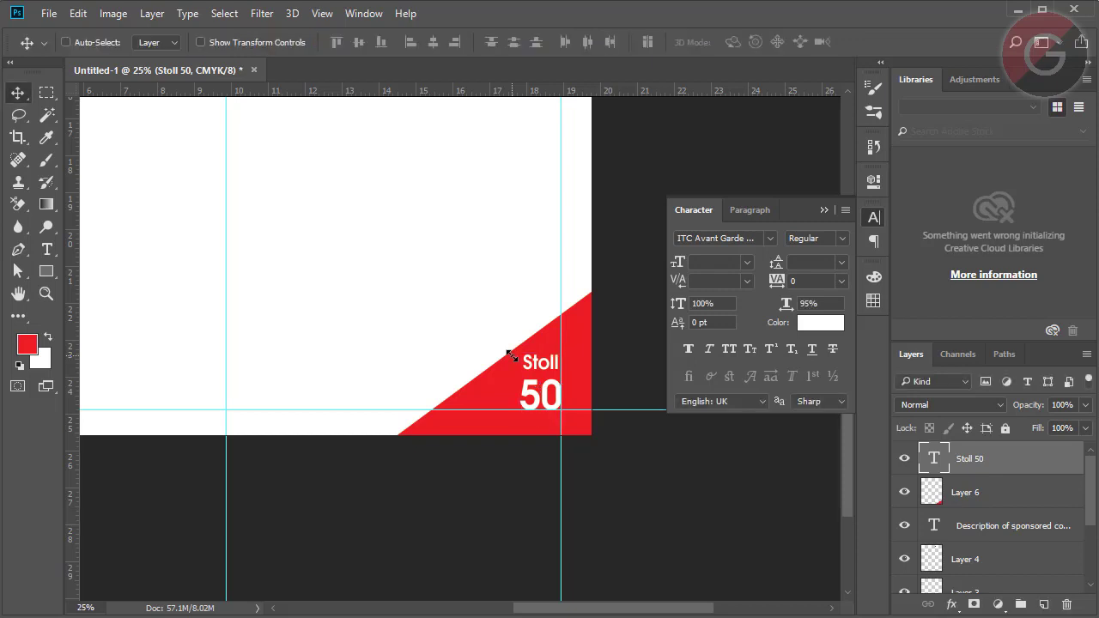
- View the page at 100%, then at Print Size, then fit the whole page on screen
click(322, 13)
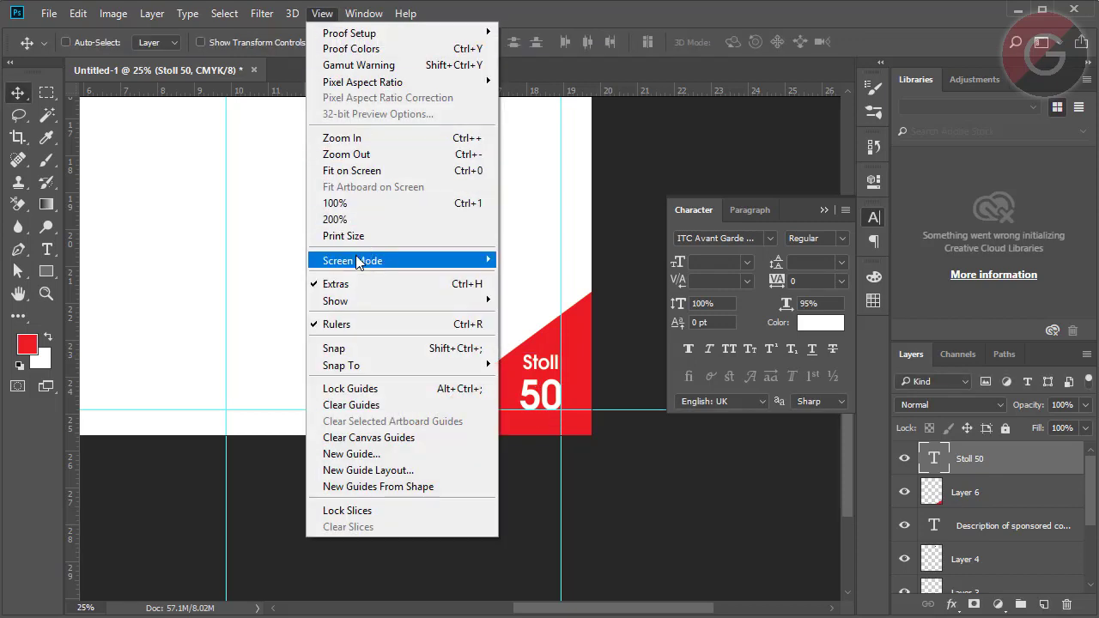
click(375, 203)
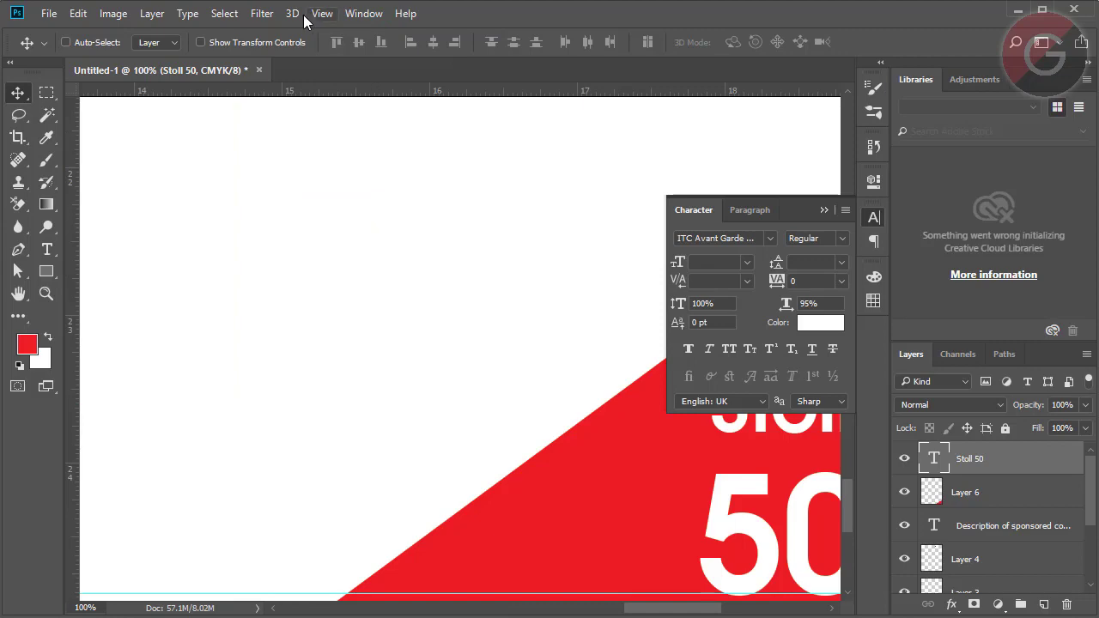
click(322, 13)
click(382, 241)
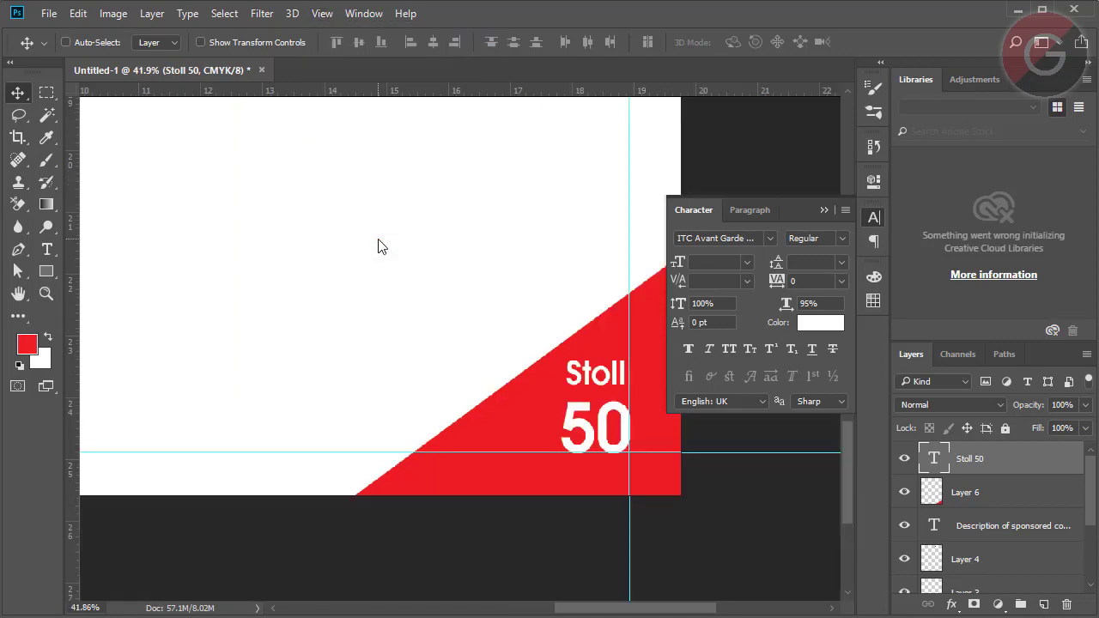
click(322, 14)
click(320, 170)
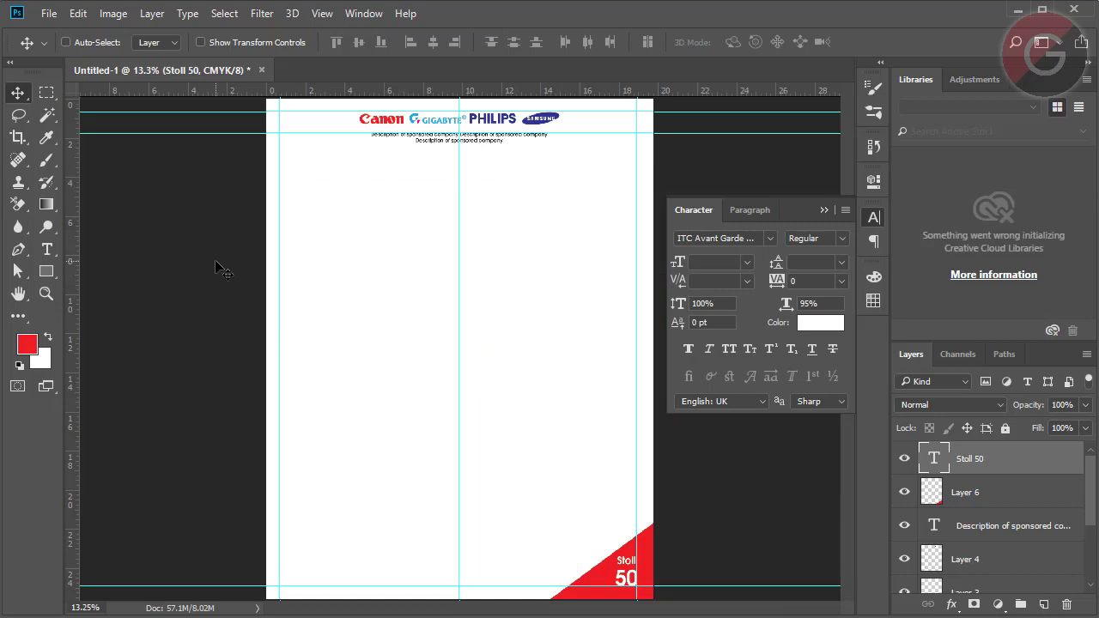
- Draw a large circle with the Ellipse tool in the page's upper middle
click(46, 271)
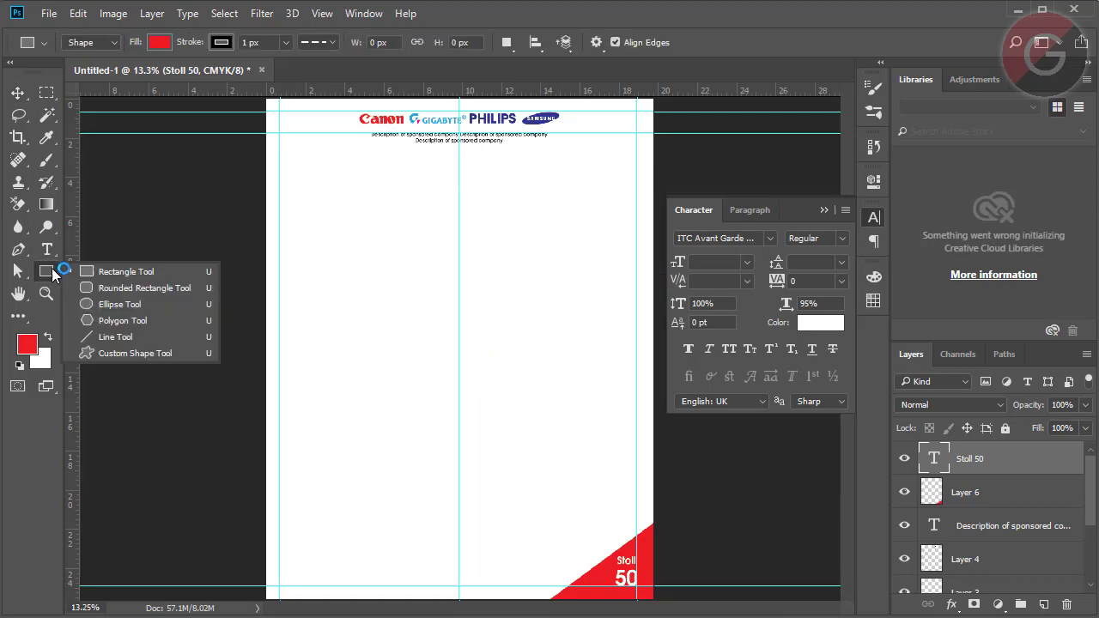
click(117, 305)
drag(332, 189, 522, 420)
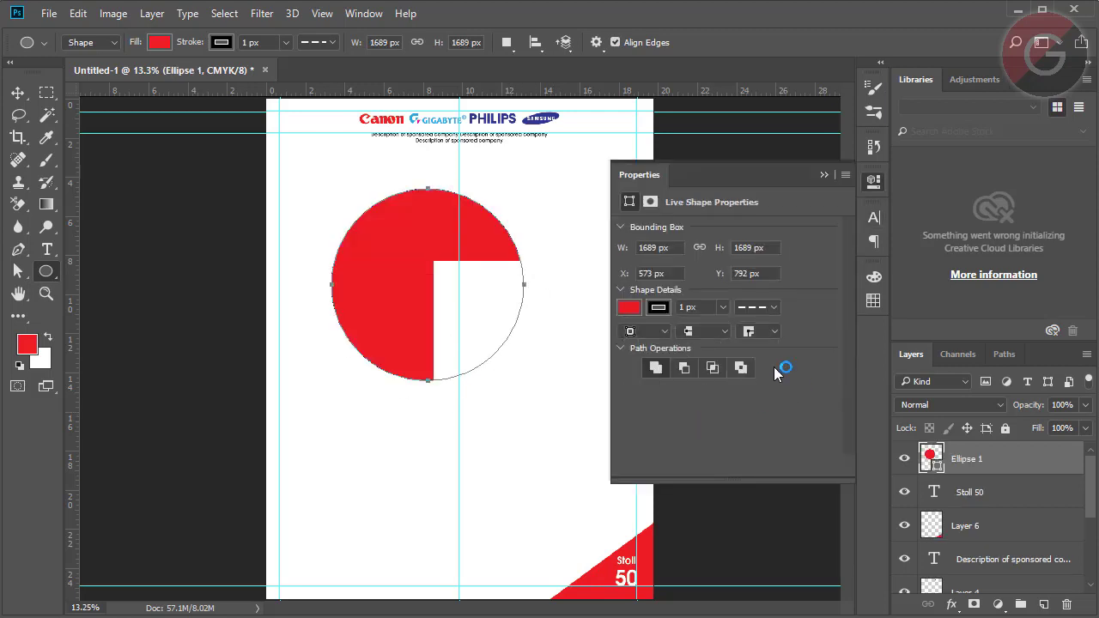
- Set a custom fill for the circle, entering cyan 40 and magenta 20
click(628, 308)
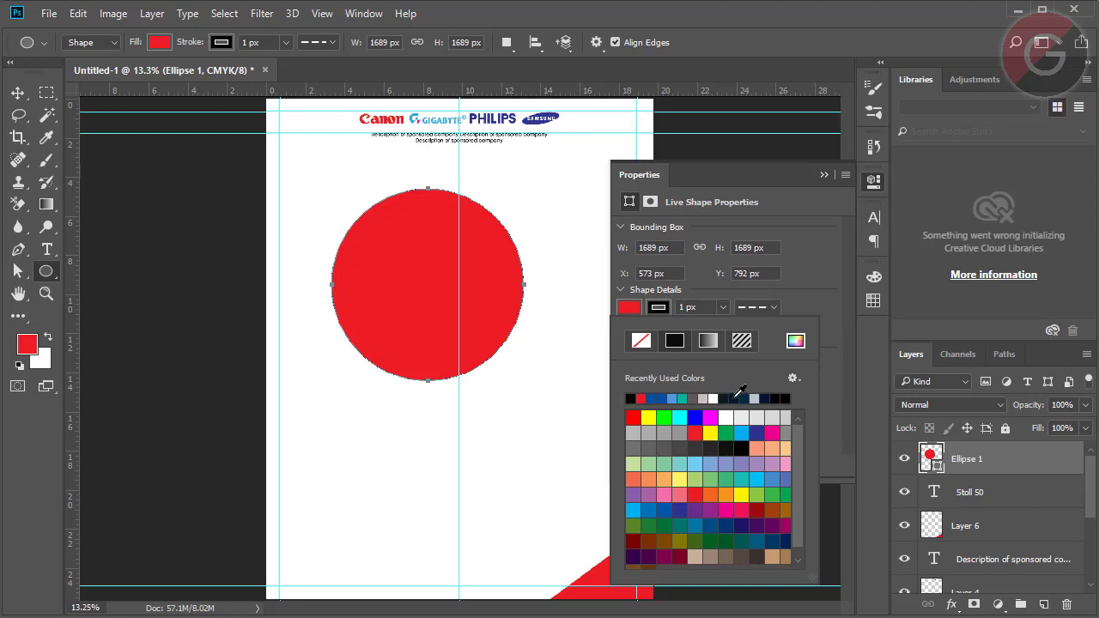
click(794, 342)
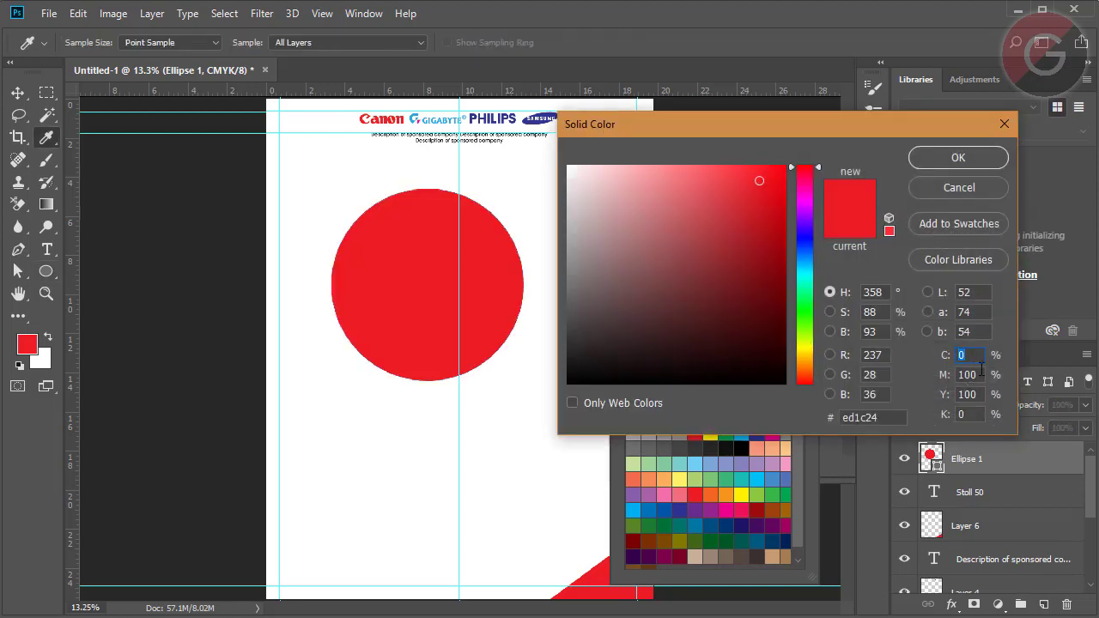
text(60)
key(BackSpace)
key(BackSpace)
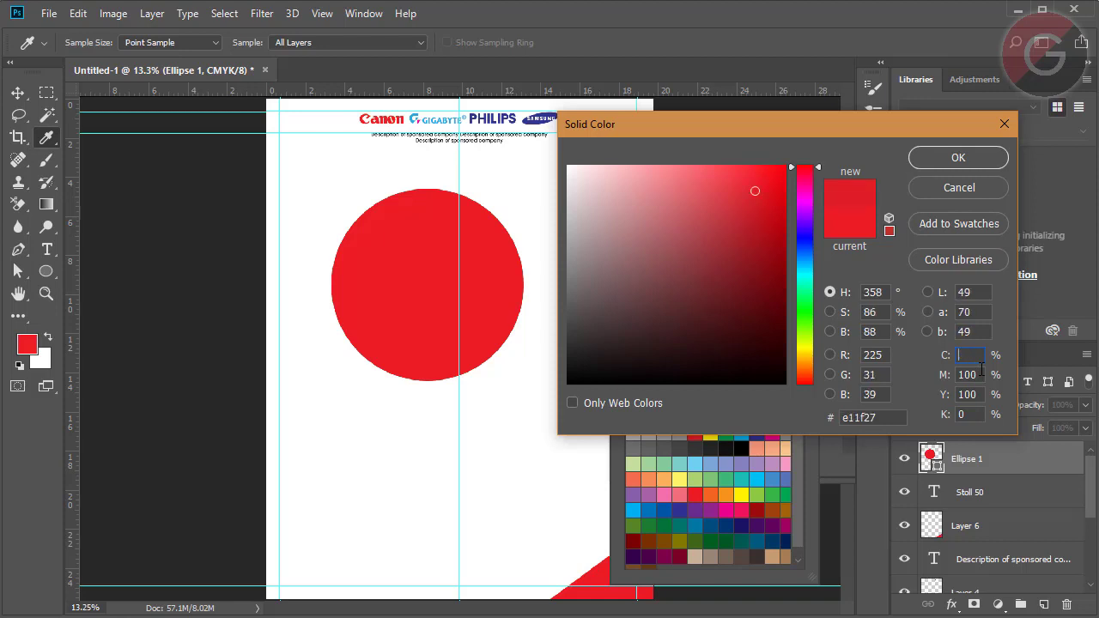
text(40)
key(Tab)
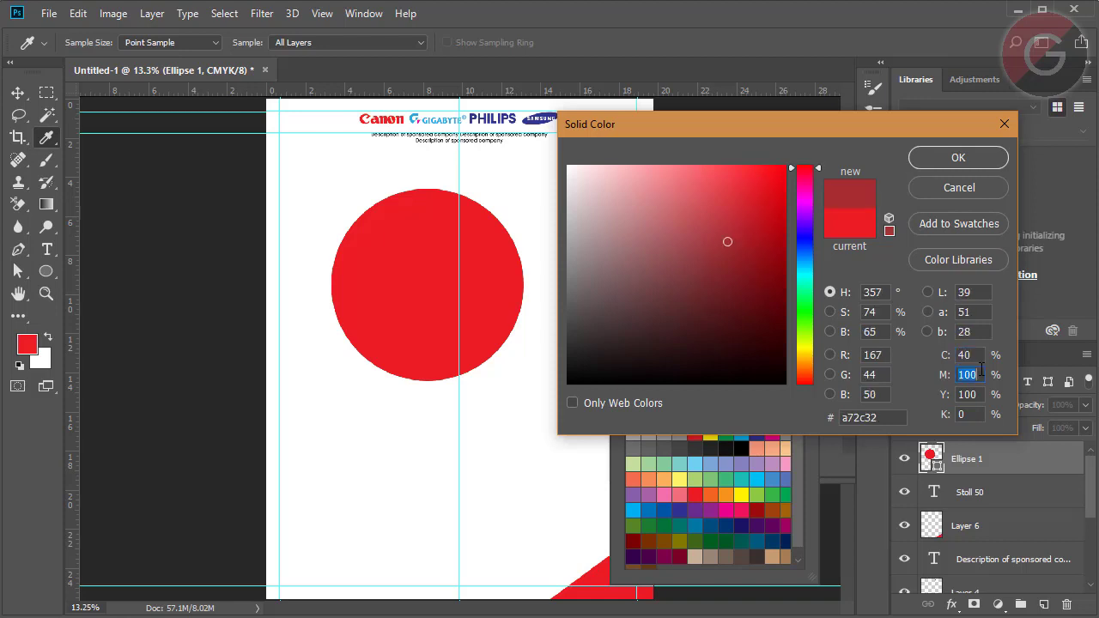
text(25)
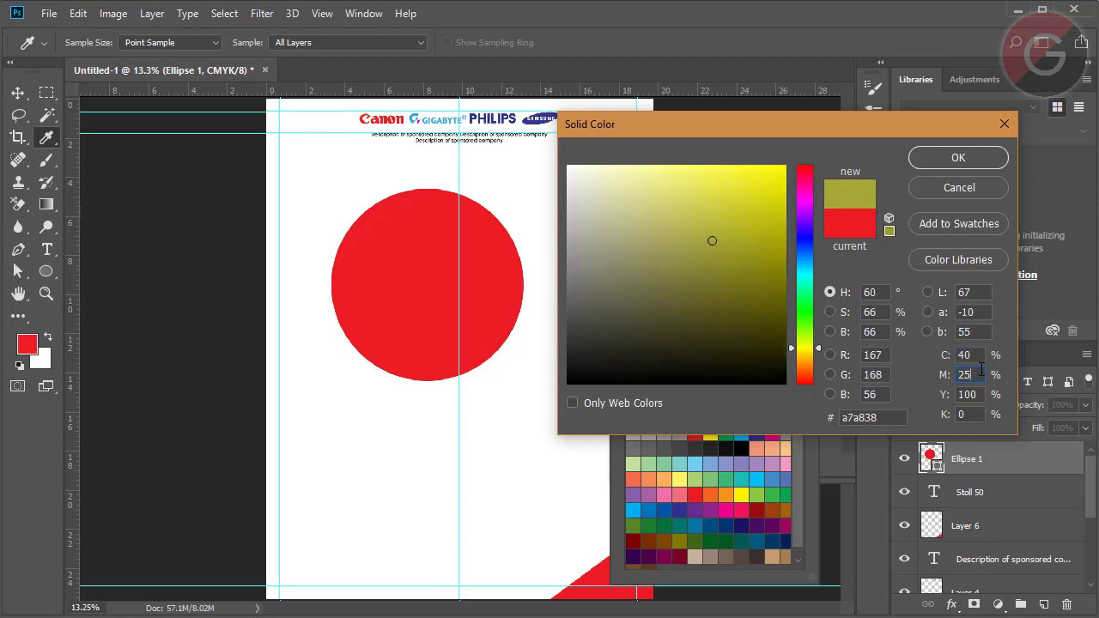
key(BackSpace)
text(0)
key(Tab)
- Enter yellow 25 and black 100, then apply the rich black fill
text(25)
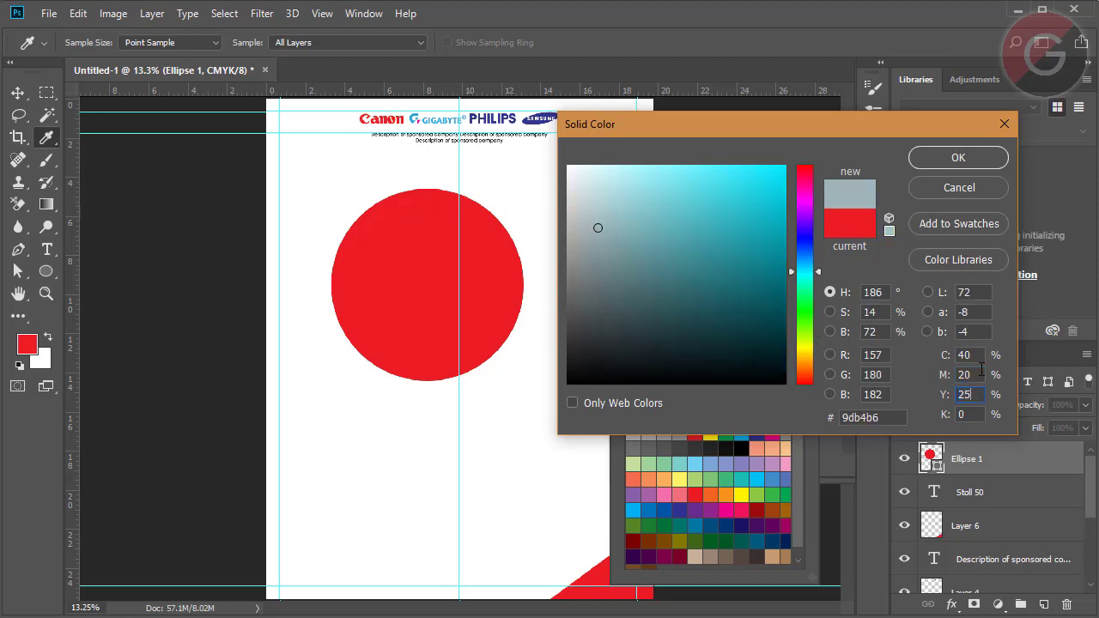
text(9)
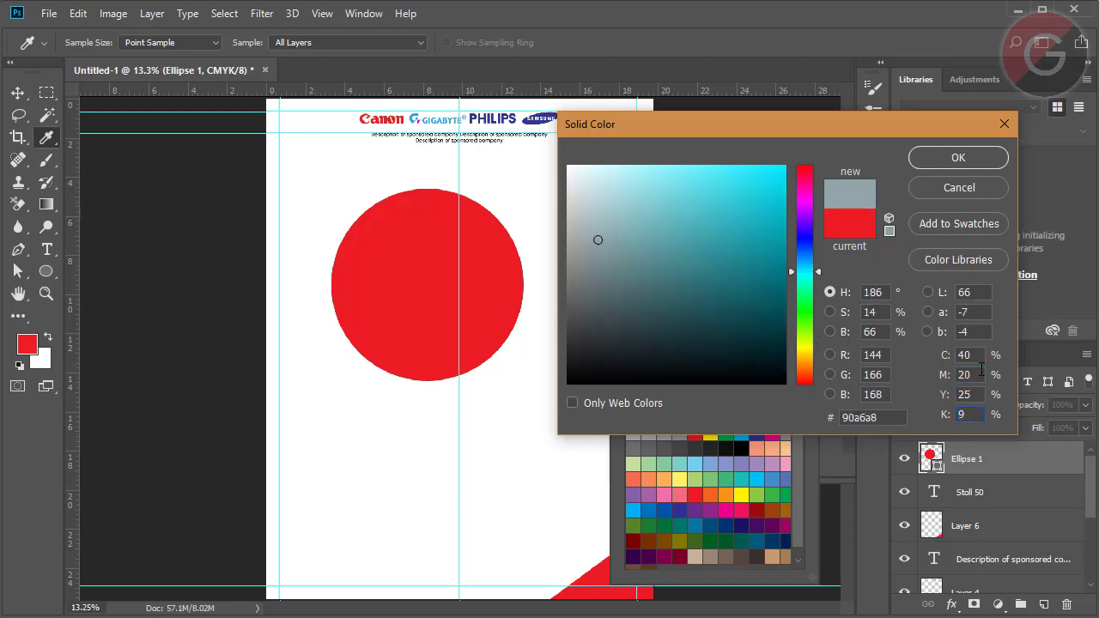
text(80)
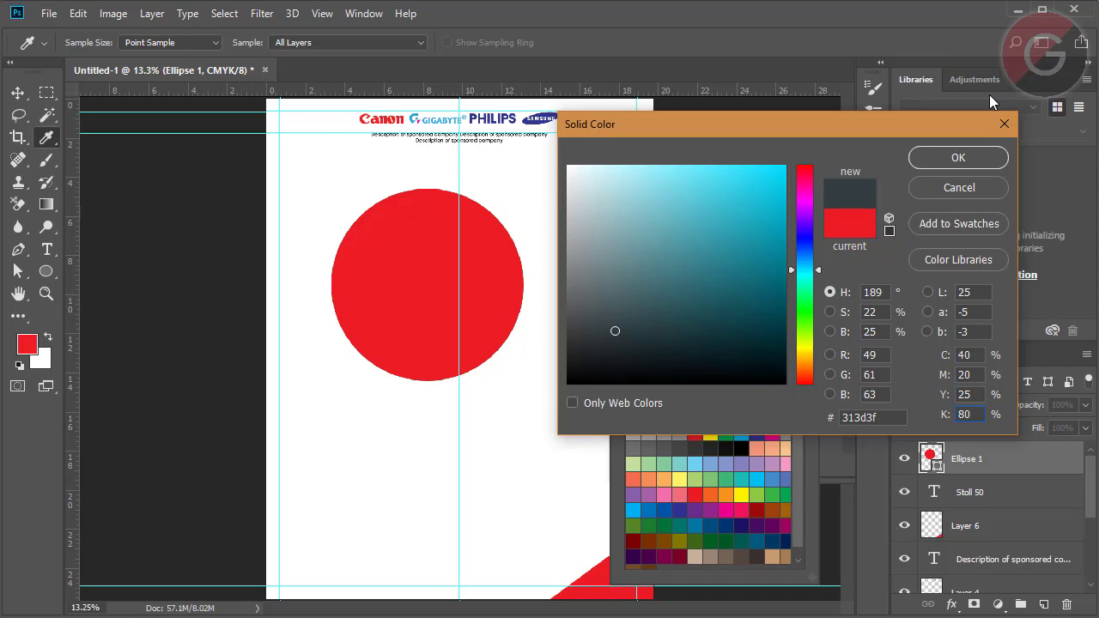
key(BackSpace)
key(BackSpace)
text(90)
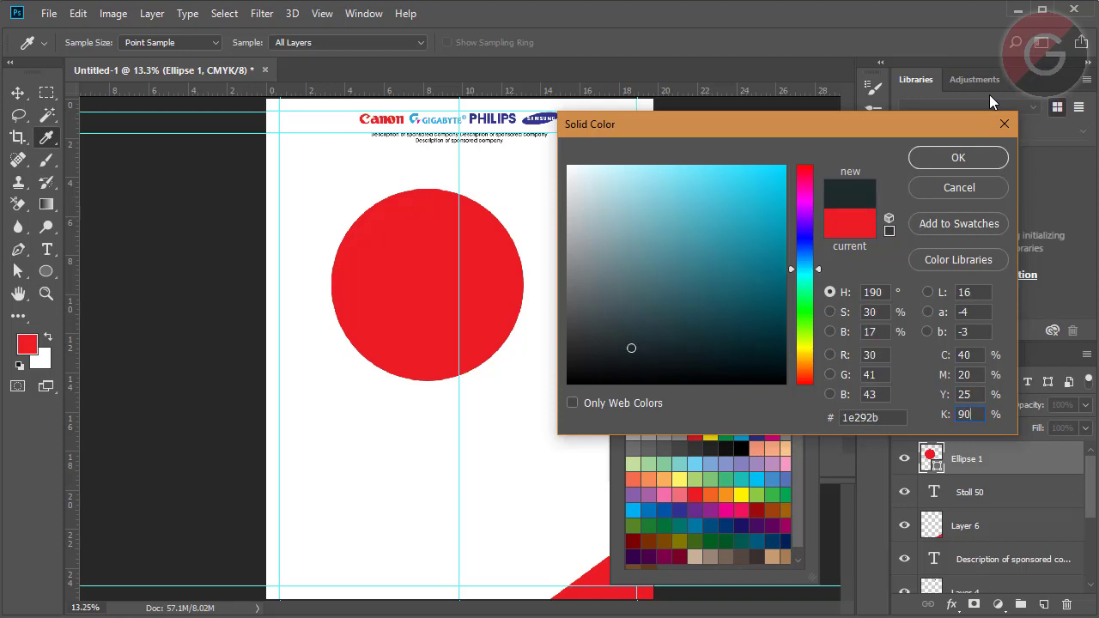
key(BackSpace)
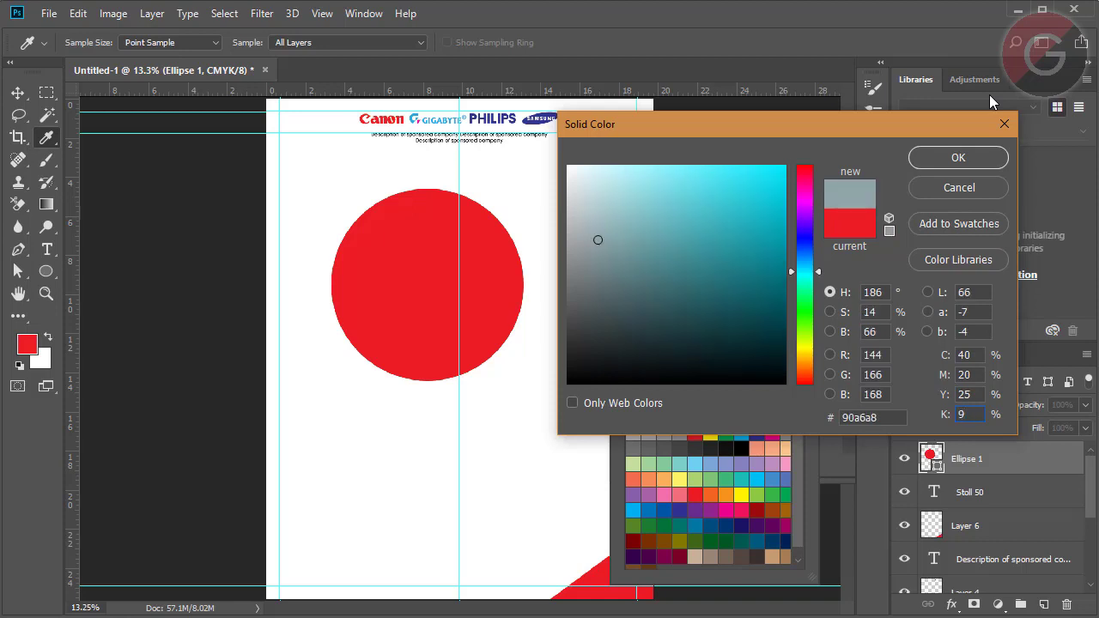
key(BackSpace)
text(100)
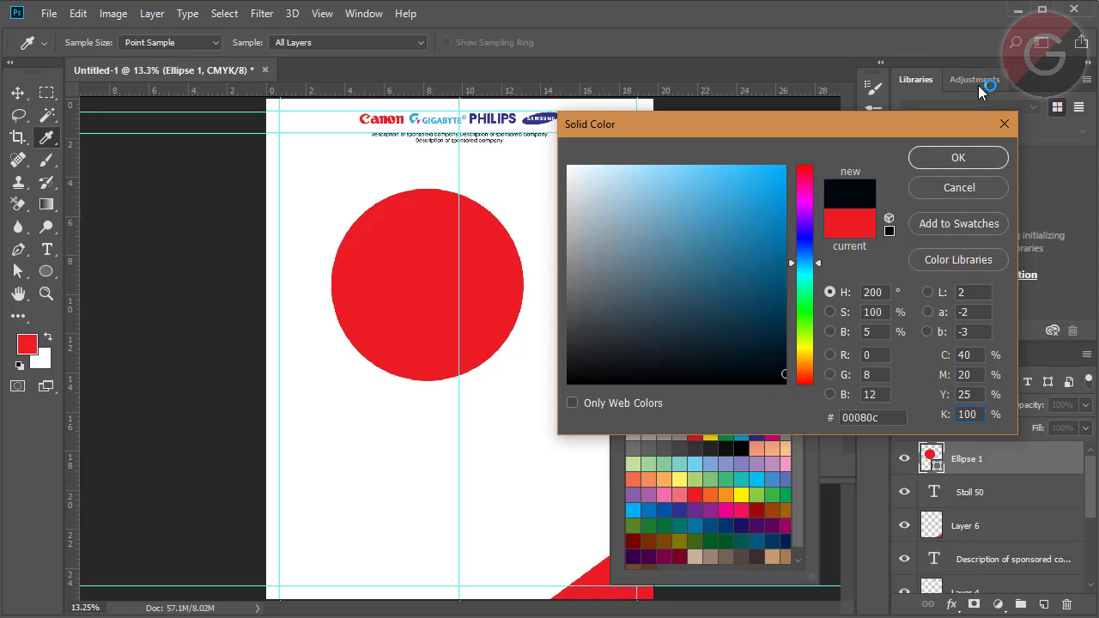
key(BackSpace)
text(0)
click(938, 163)
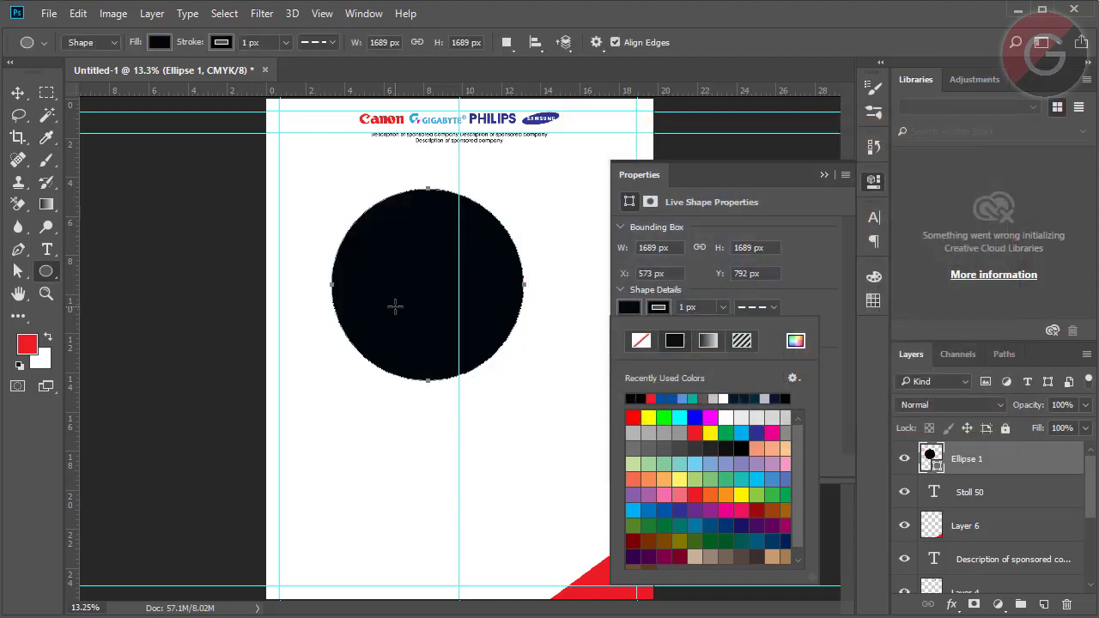
click(873, 181)
click(17, 91)
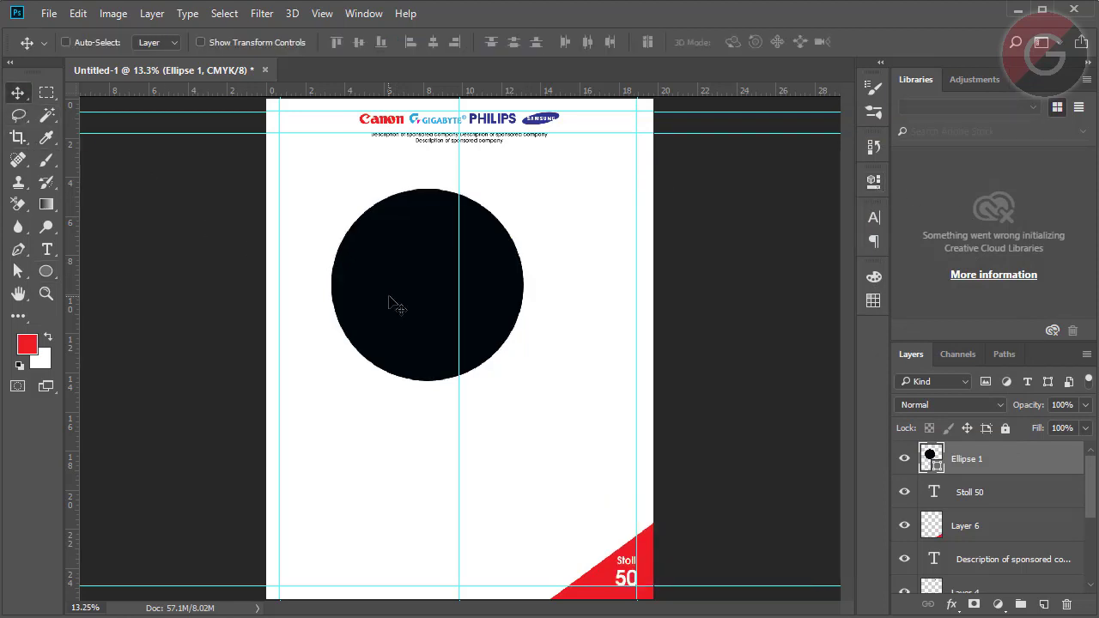
- Drag the black circle higher and nudge it onto the vertical middle guide
drag(434, 283, 461, 258)
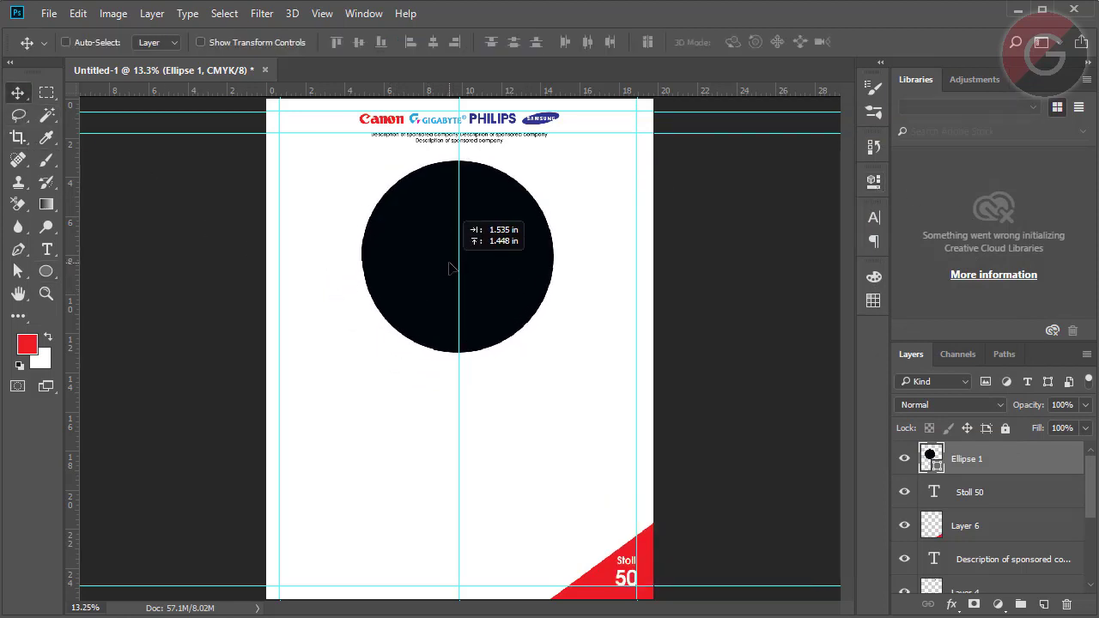
mouse_move(440, 287)
mouse_down()
mouse_move(439, 276)
mouse_move(437, 287)
mouse_up()
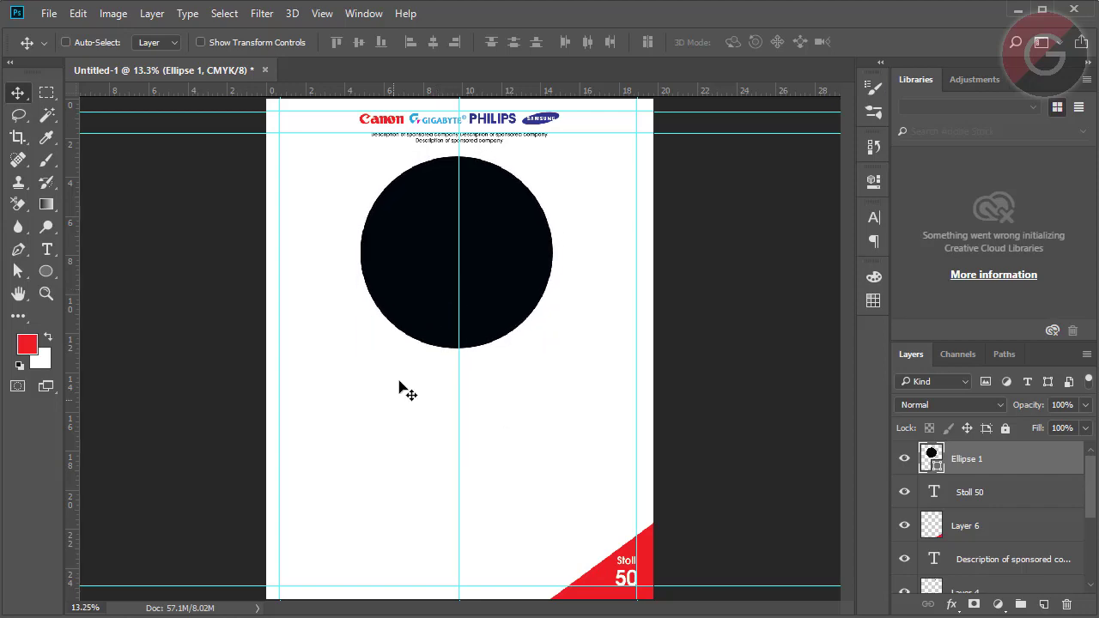
click(225, 13)
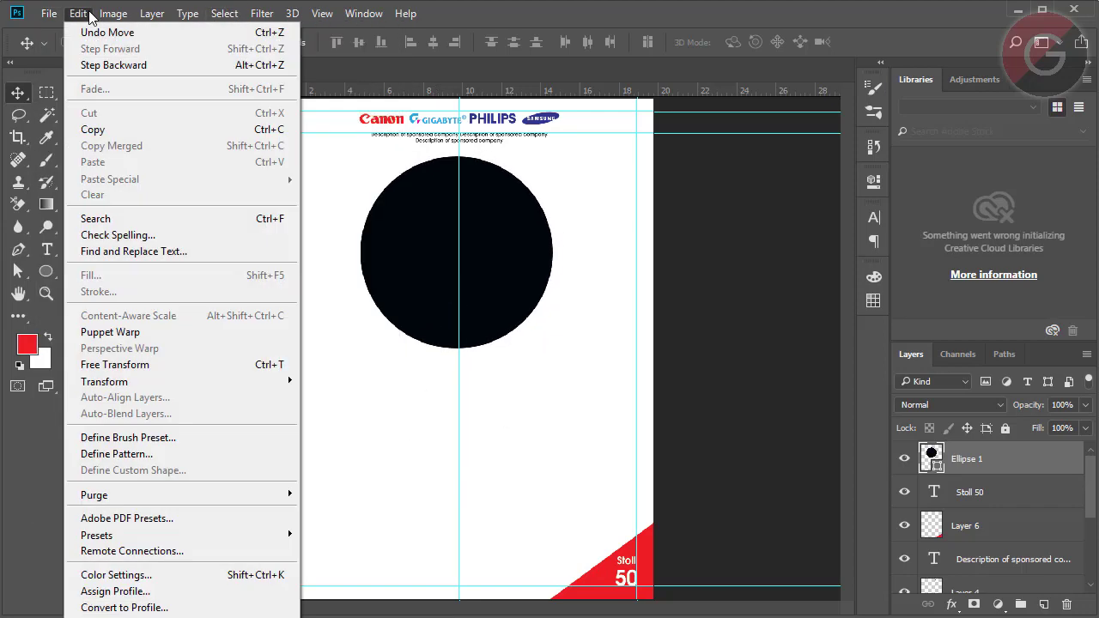
click(130, 366)
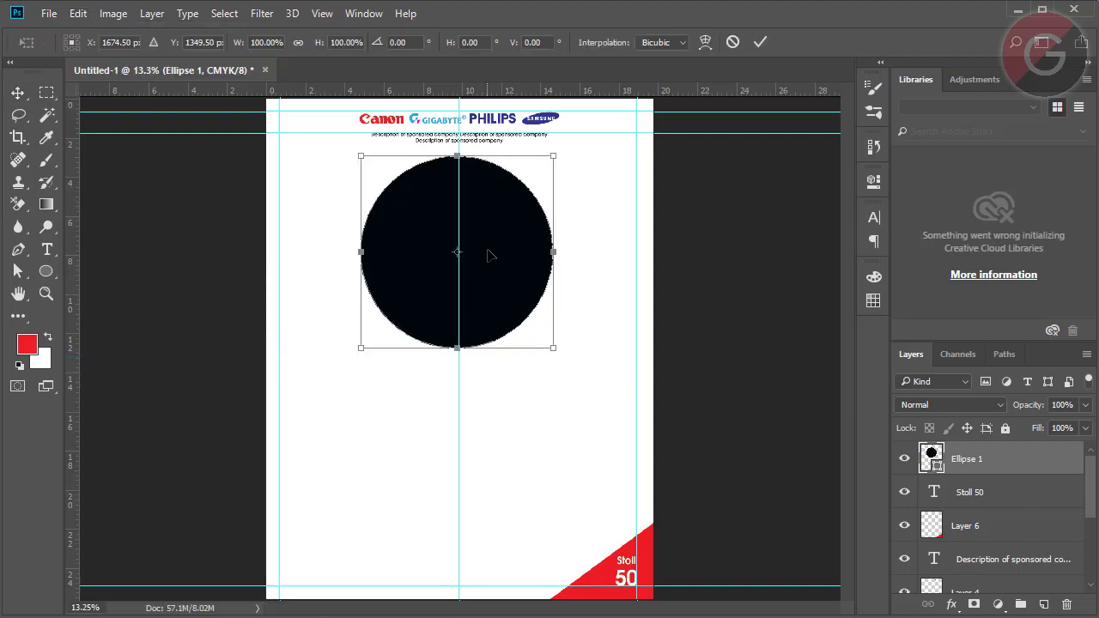
key(Right)
key(Right)
key(Right)
key(Right)
key(Right)
key(Right)
key(Down)
key(Down)
key(Down)
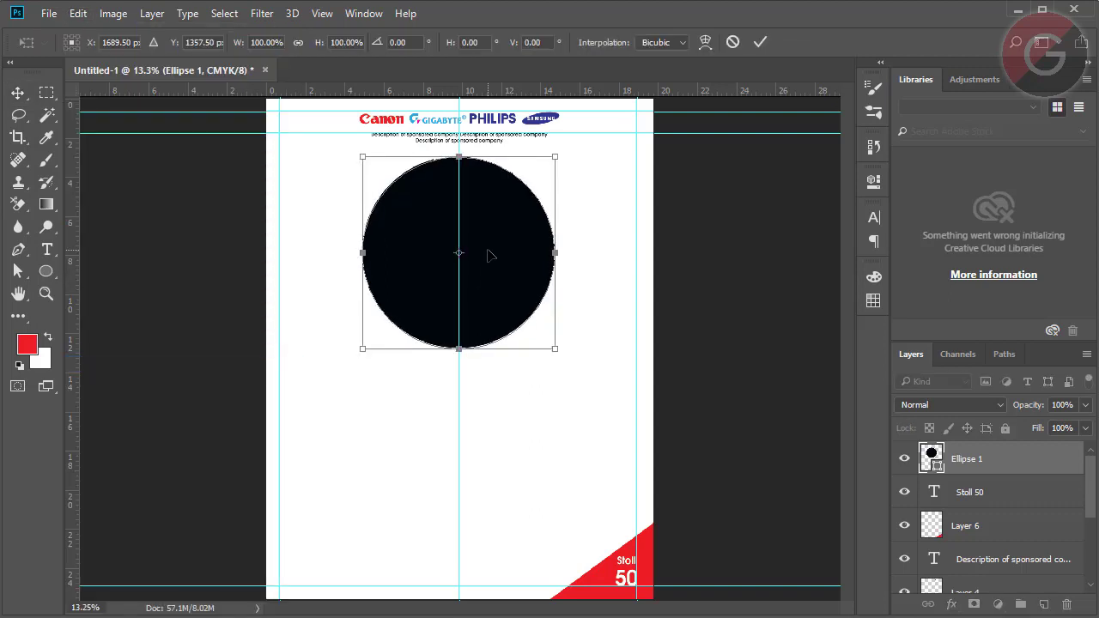
key(Down)
key(Down)
key(Down)
key(Return)
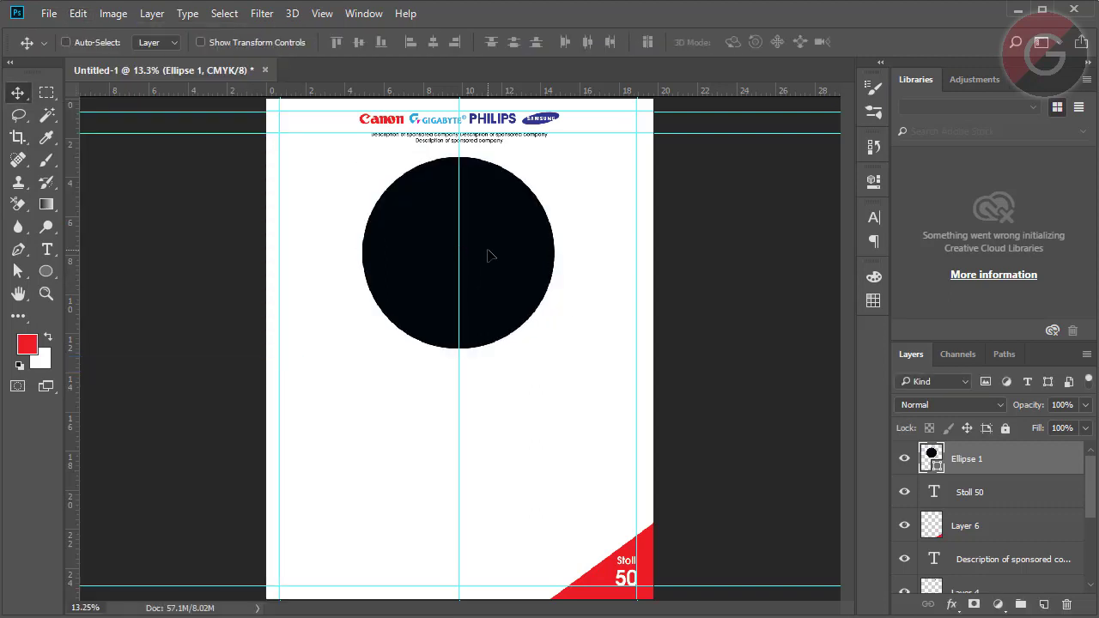
- Duplicate the Ellipse 1 layer, naming the copy Ellipse 2
right_click(956, 467)
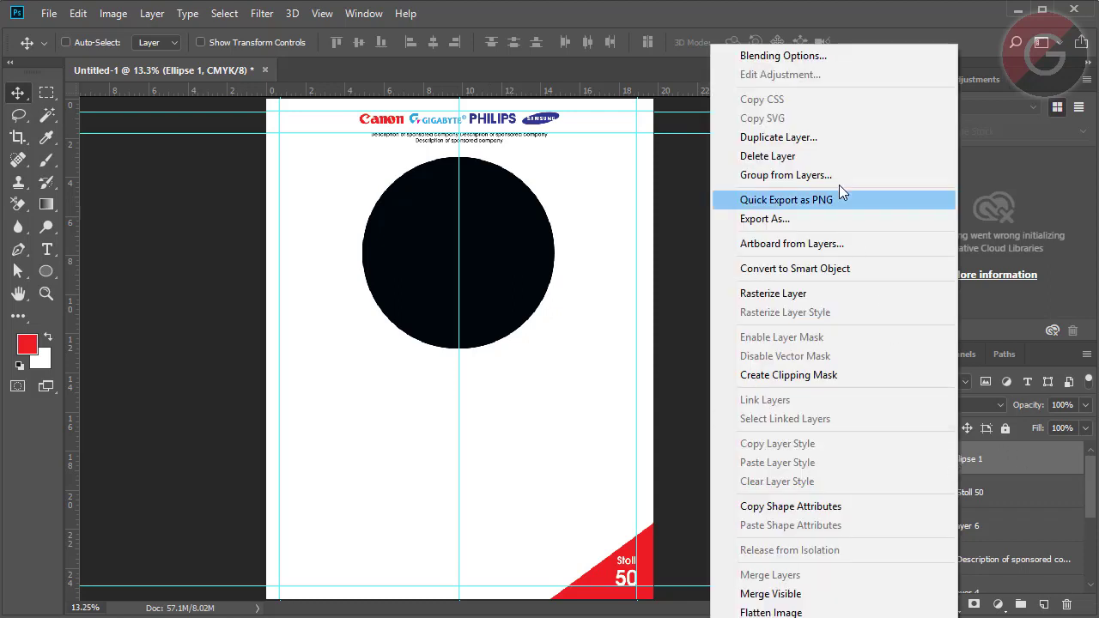
click(798, 137)
click(542, 278)
key(ctrl+shift+Left)
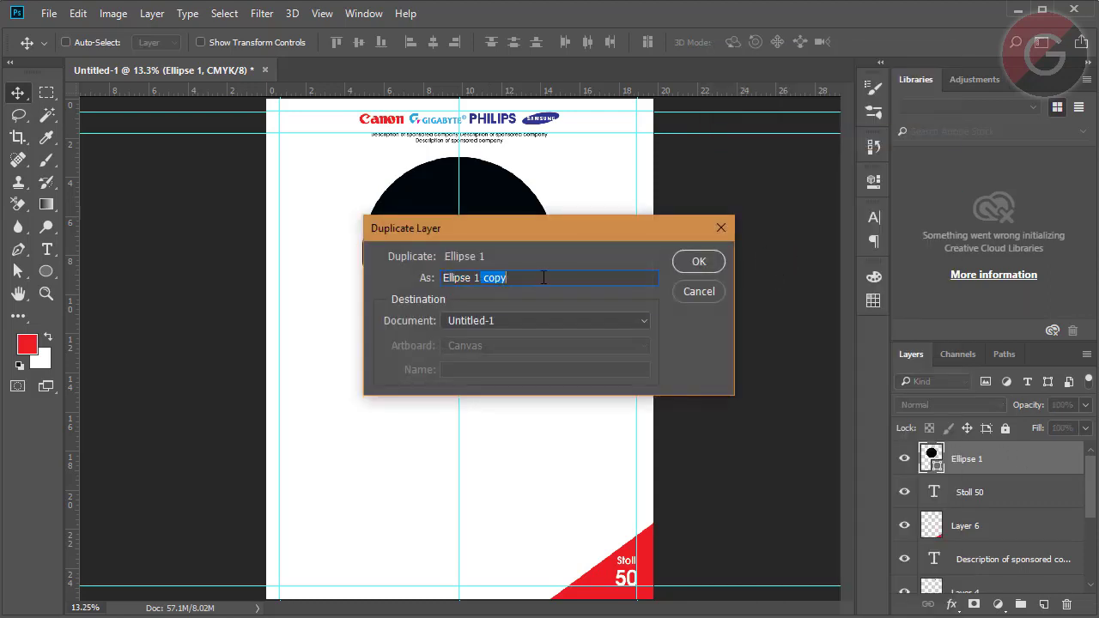
drag(543, 277, 471, 277)
text(2)
click(698, 262)
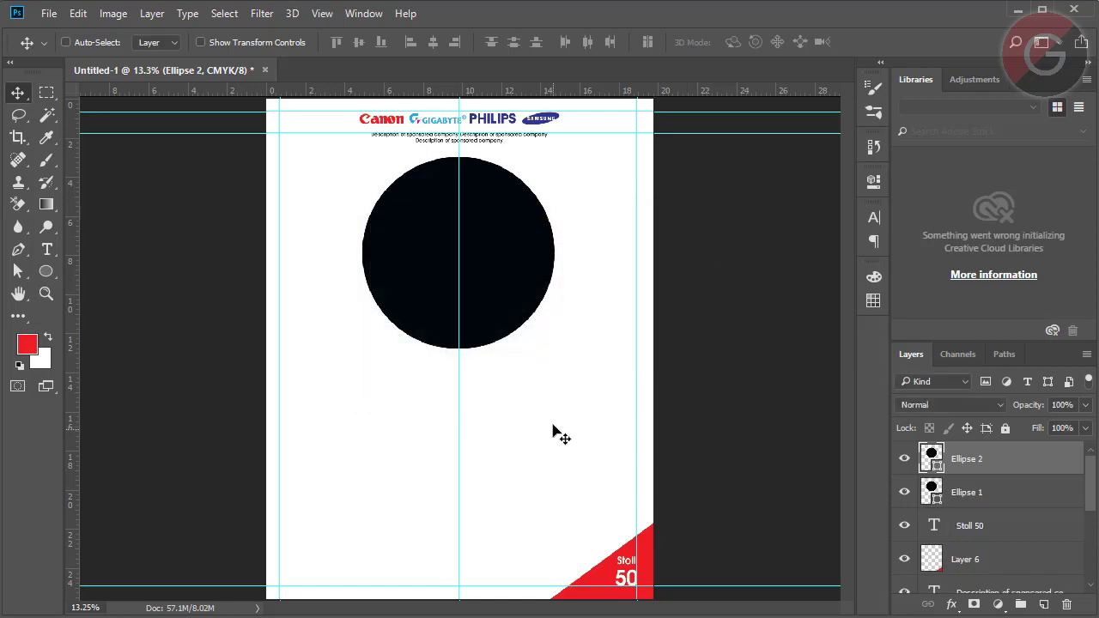
click(77, 12)
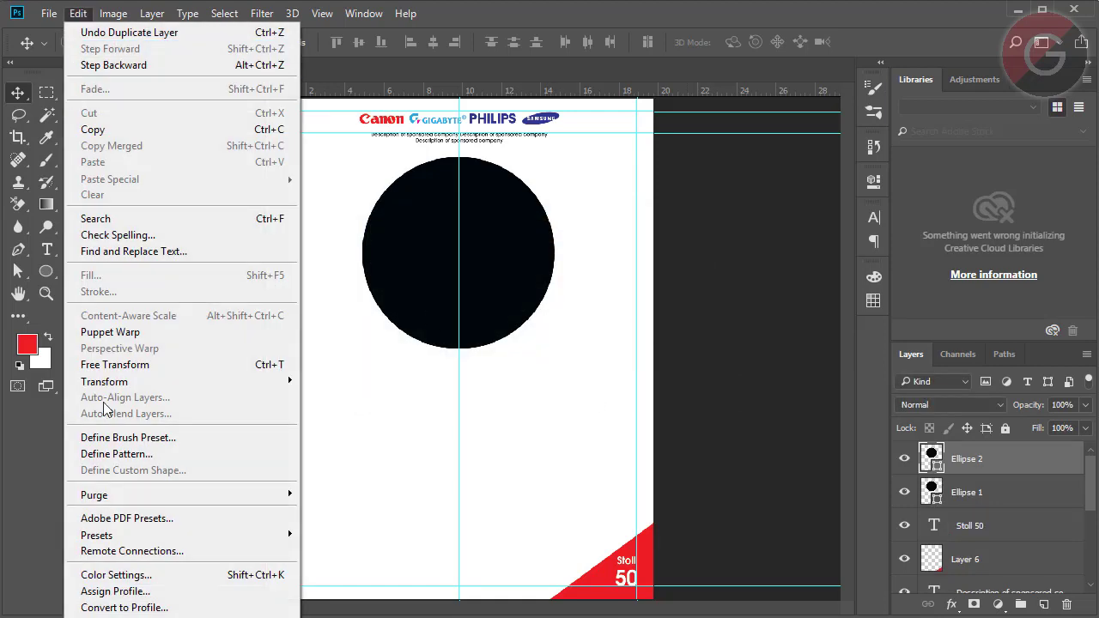
- After cancelling a Puppet Warp, scale the Ellipse 2 copy down over the big circle's upper right
click(150, 337)
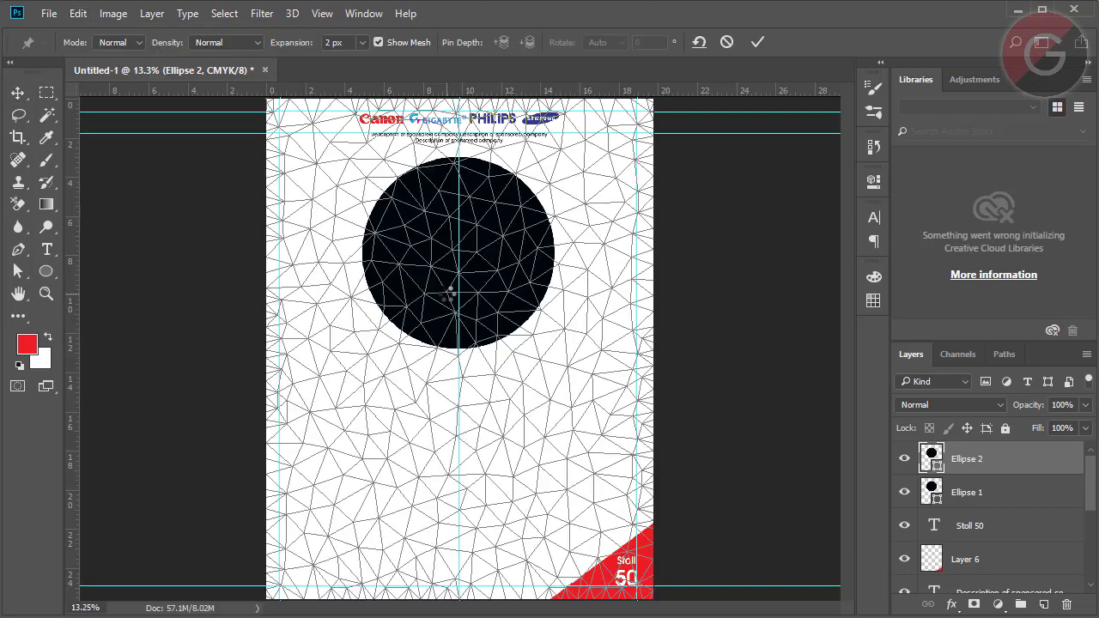
click(726, 42)
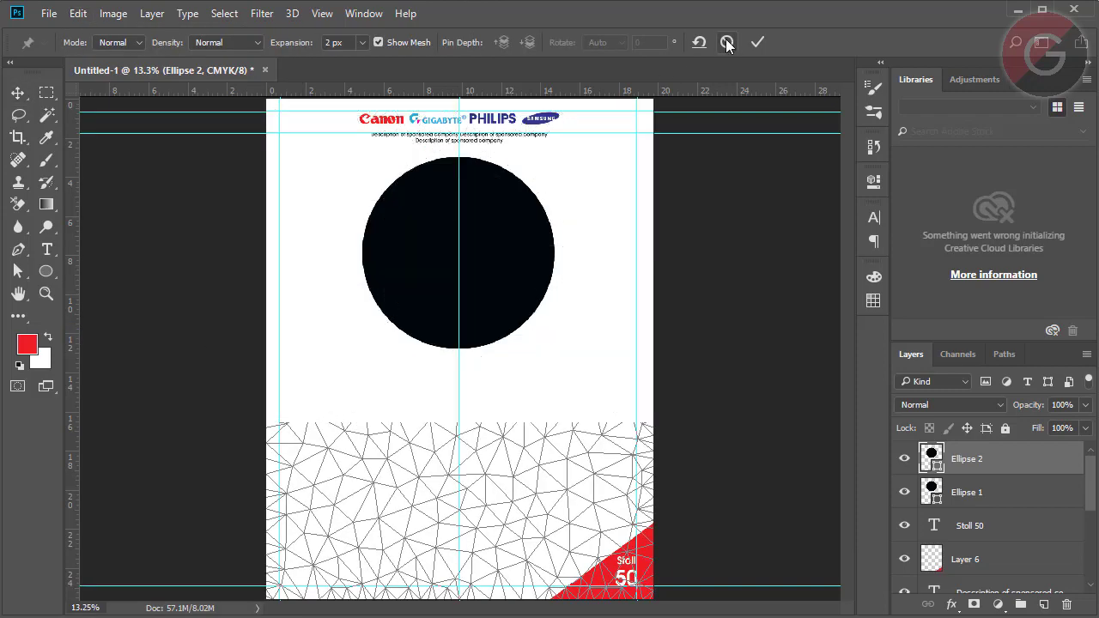
click(77, 13)
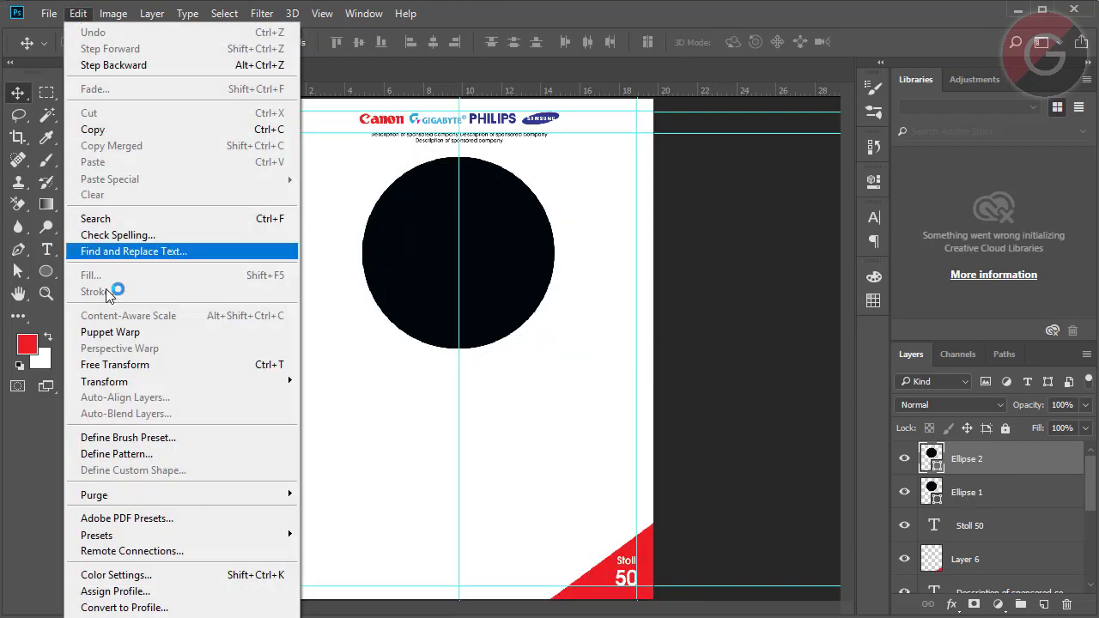
click(160, 369)
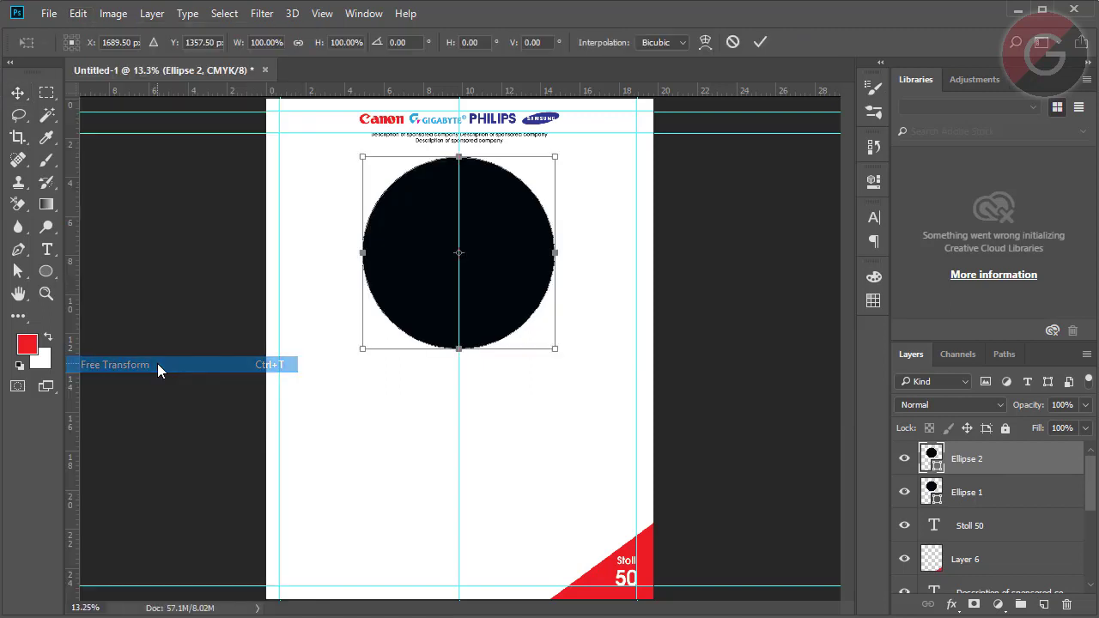
drag(358, 349, 470, 256)
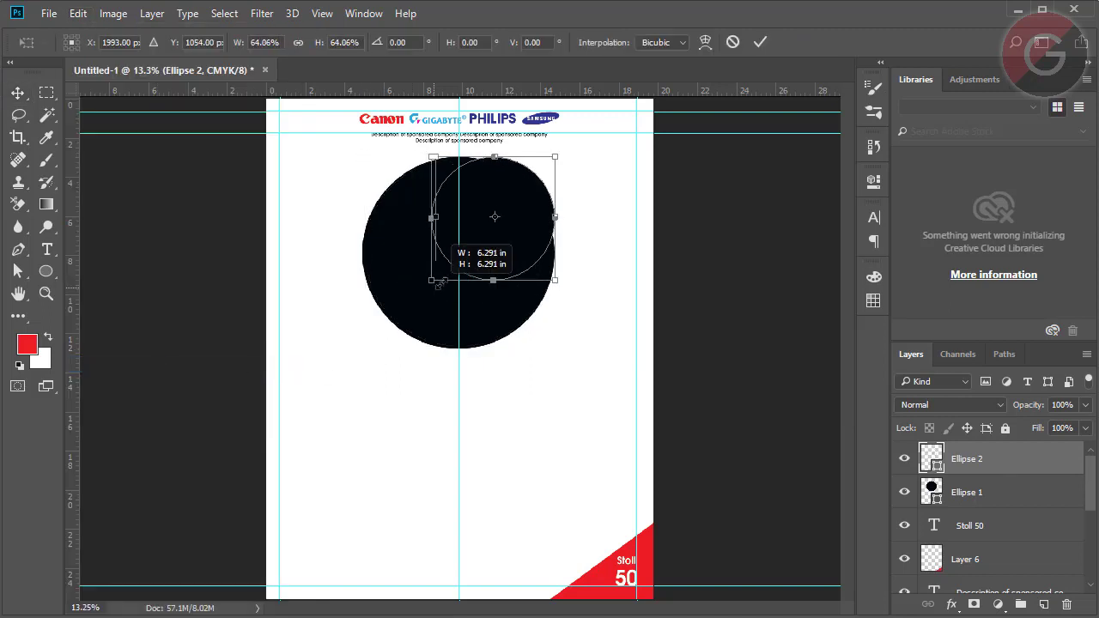
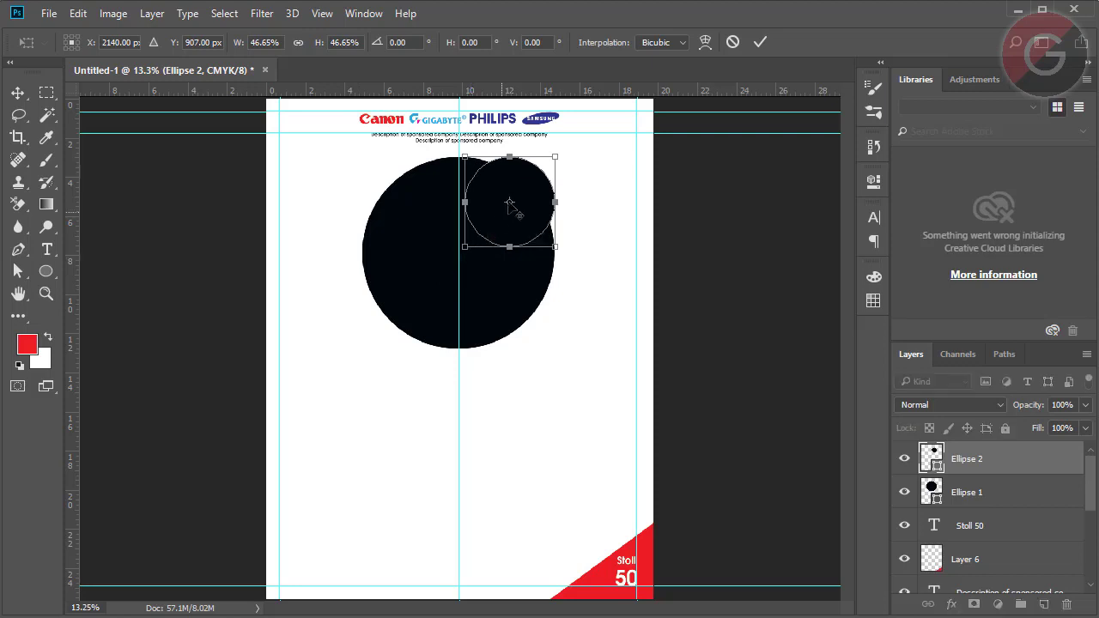
- Resize the second circle and position it at the upper right of the black circle
drag(503, 209, 532, 220)
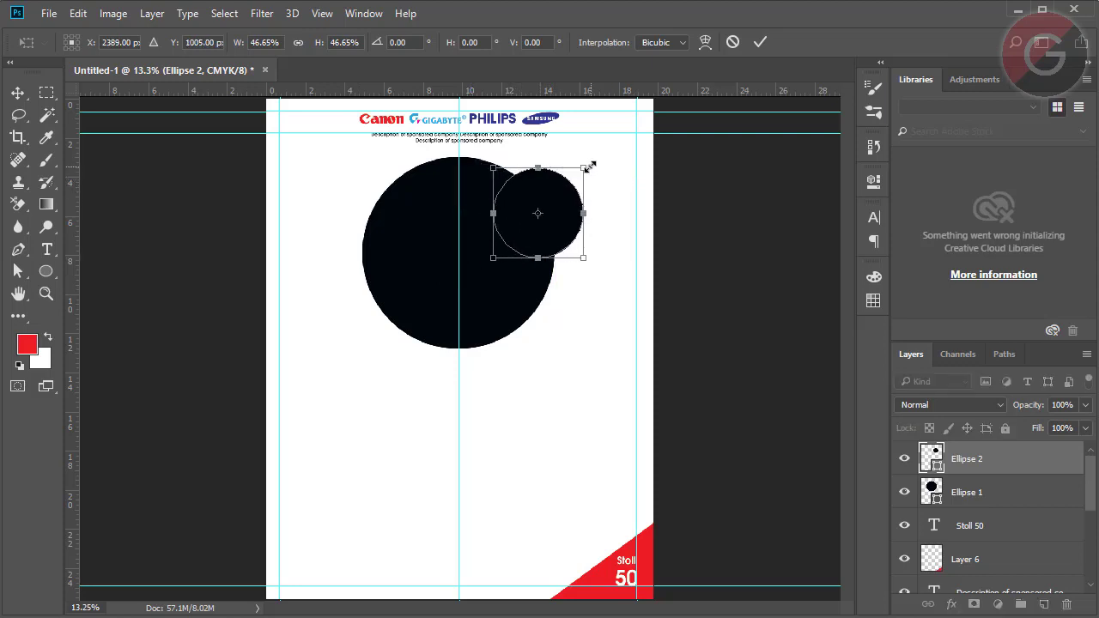
drag(588, 165, 638, 162)
drag(573, 169, 593, 177)
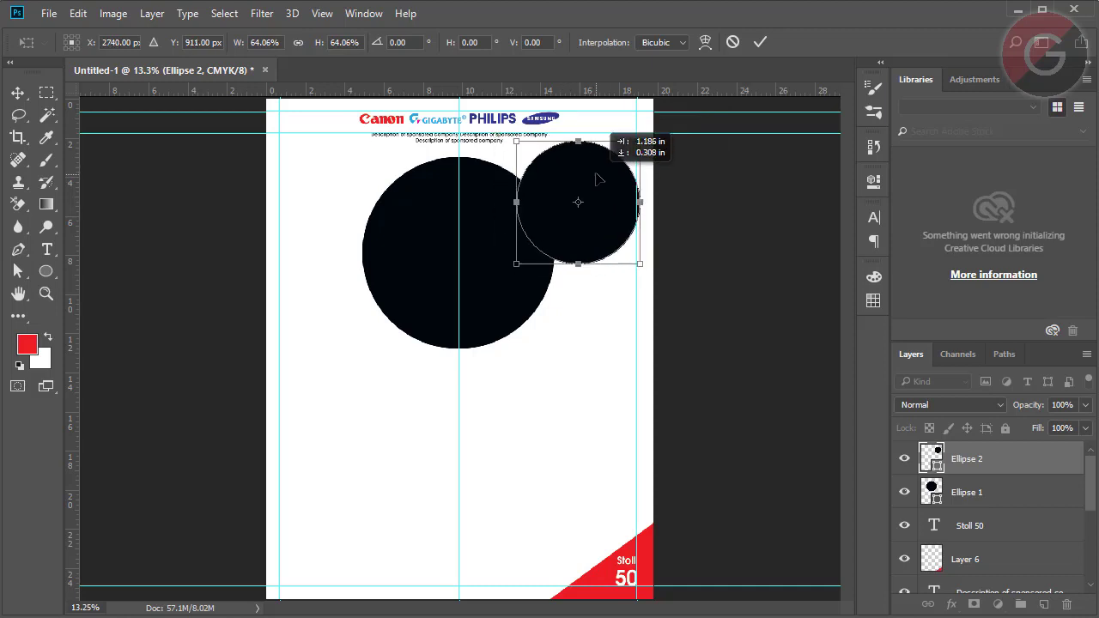
drag(598, 180, 599, 177)
drag(638, 146, 634, 150)
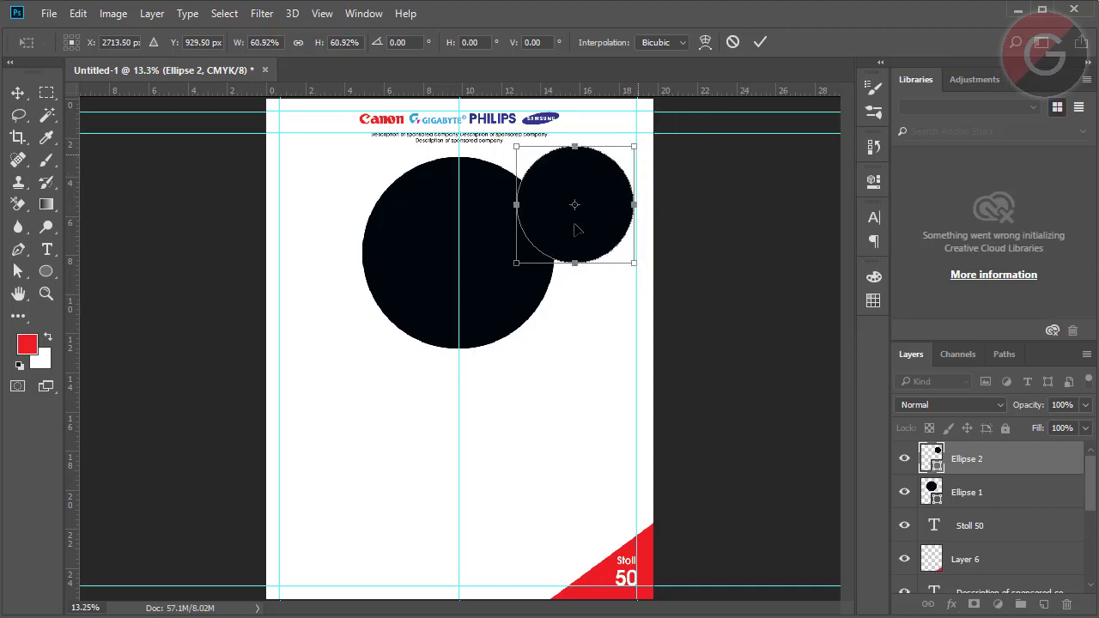
drag(516, 268, 522, 261)
key(Return)
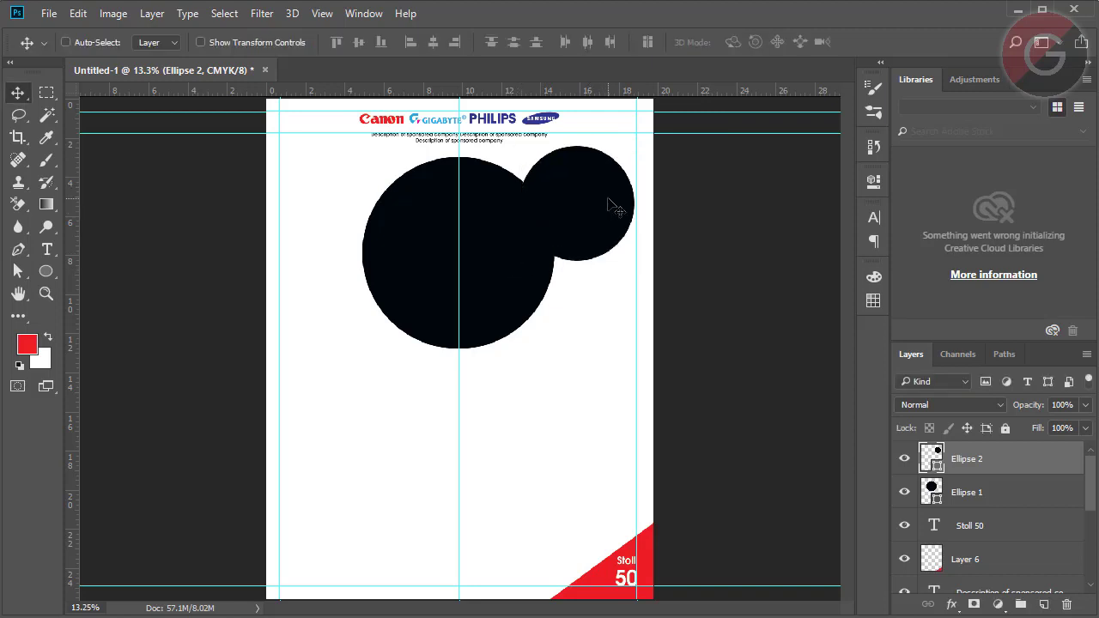
- Move Ellipse 2 below Ellipse 1 and fill it cyan-blue (1dd9fb)
drag(1048, 472, 988, 507)
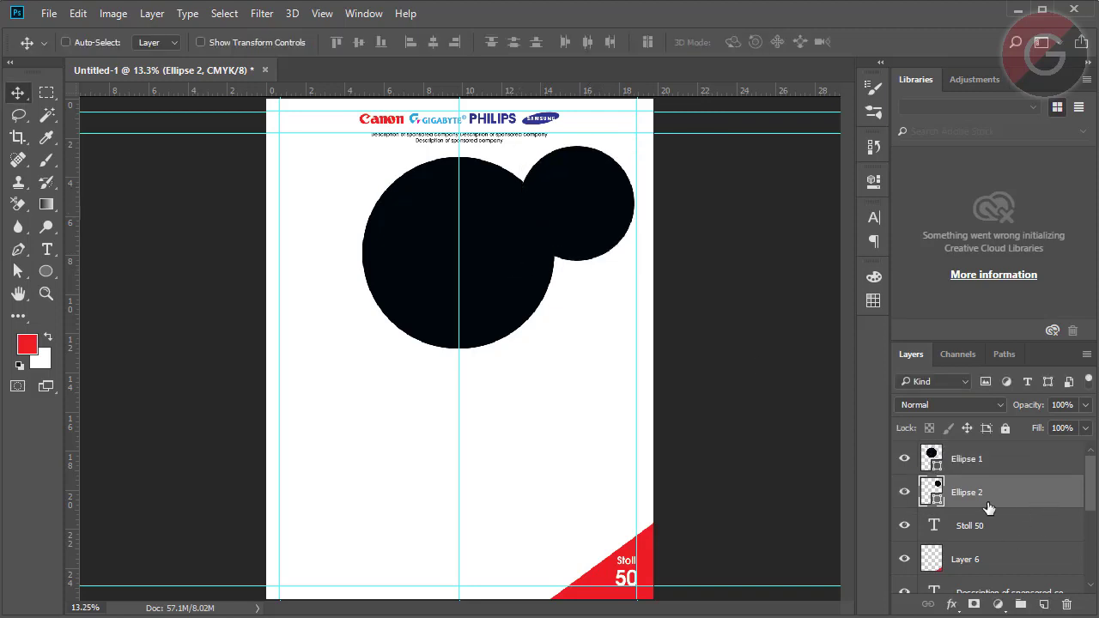
double_click(934, 489)
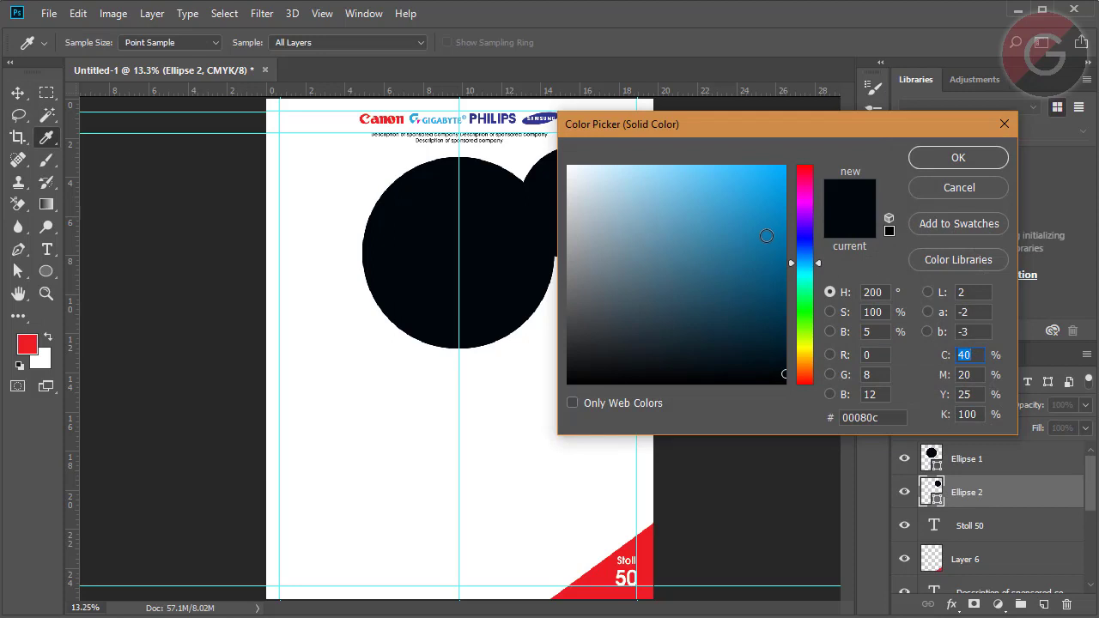
drag(766, 236, 761, 169)
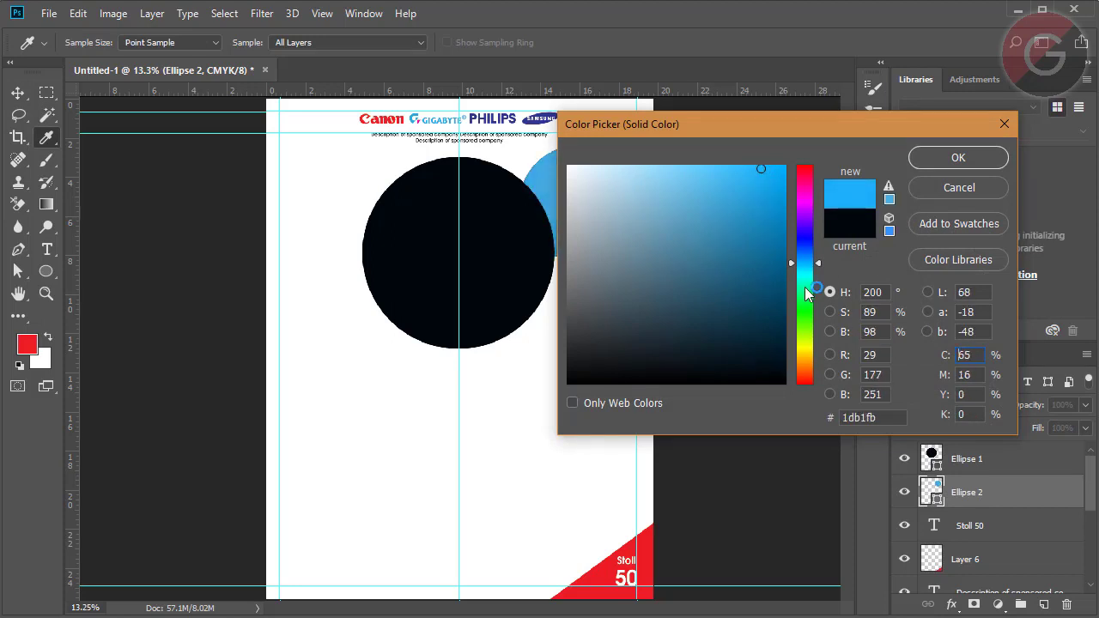
drag(804, 265, 804, 271)
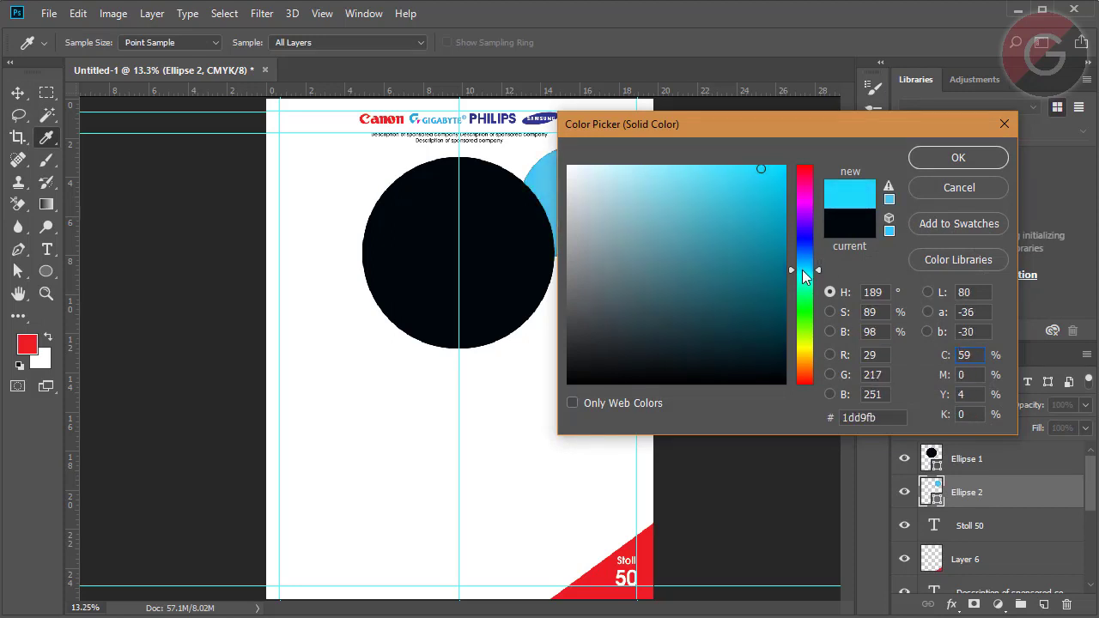
click(970, 159)
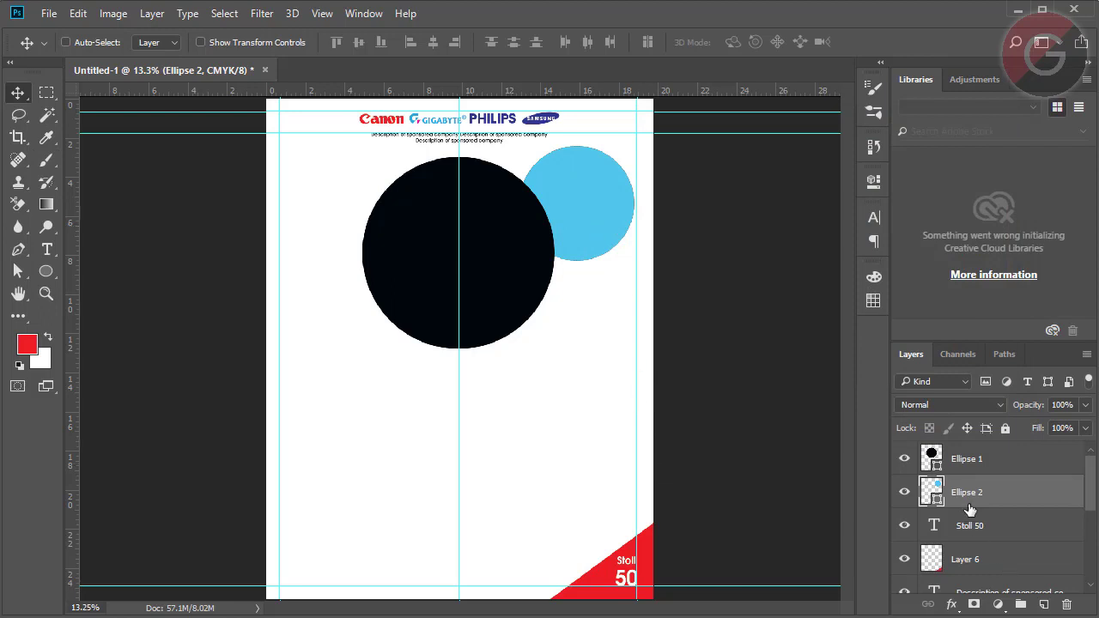
- Duplicate Ellipse 2 as 'Ellipse 3', move it down and stack it above Ellipse 1
right_click(967, 506)
click(824, 141)
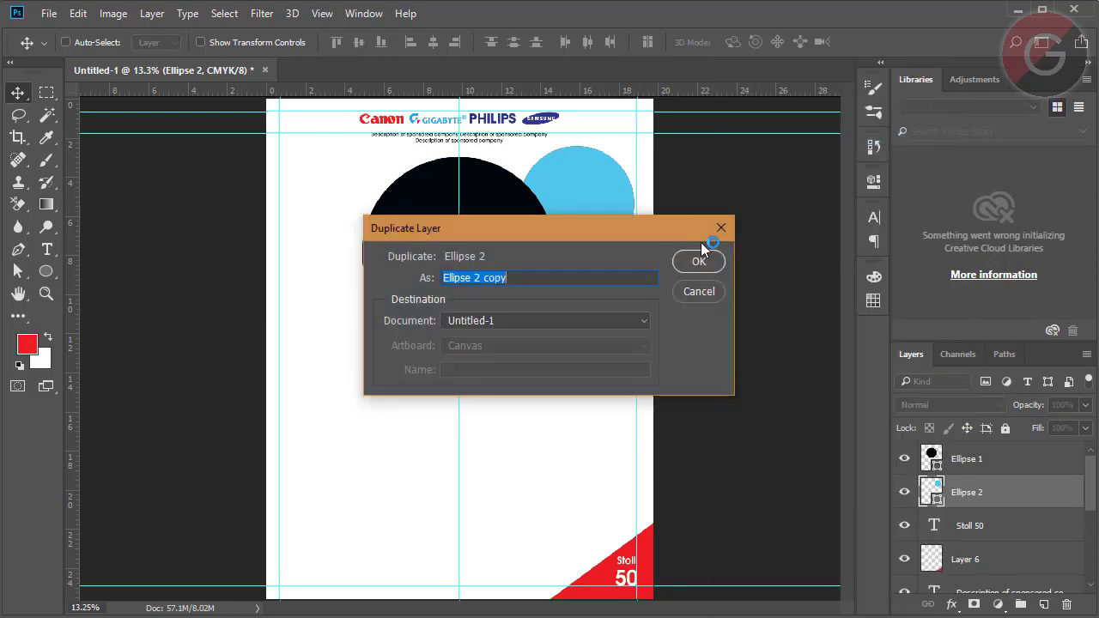
drag(475, 273, 566, 274)
text(3)
click(702, 262)
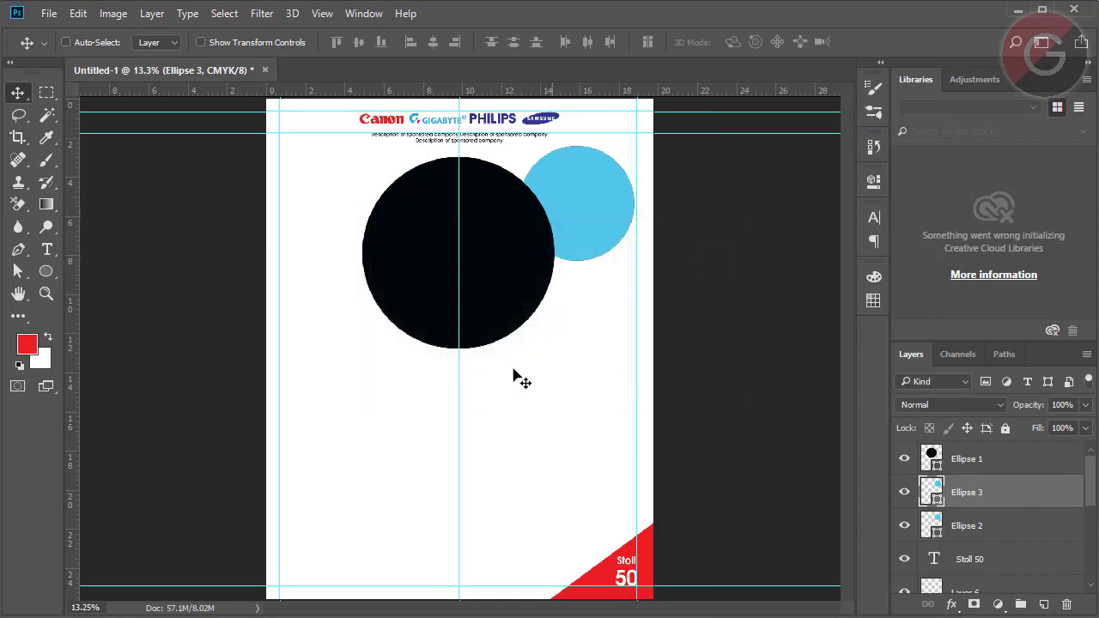
mouse_move(570, 258)
mouse_down()
mouse_move(592, 244)
mouse_move(577, 297)
mouse_up()
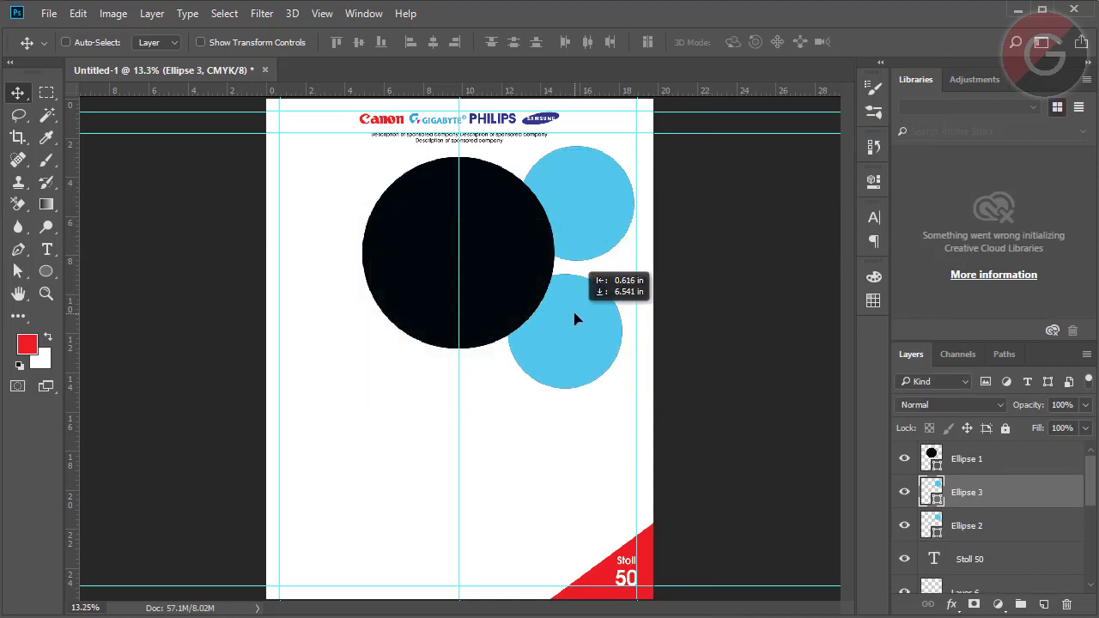
drag(966, 495, 959, 448)
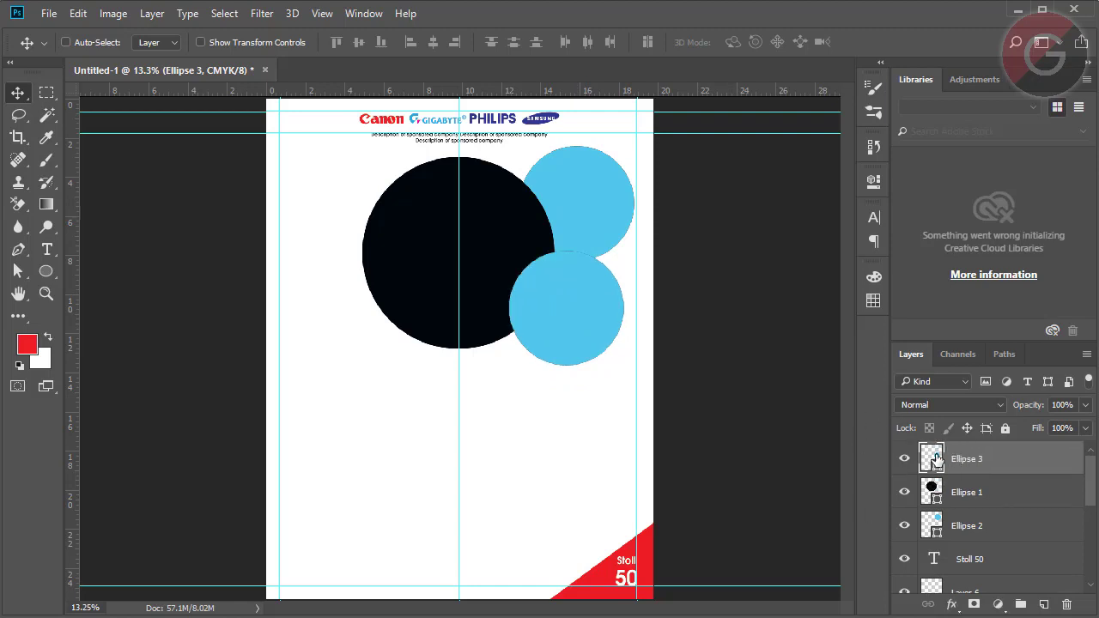
- Fill Ellipse 3 with salmon, C0 M60 Y60 K0
double_click(933, 459)
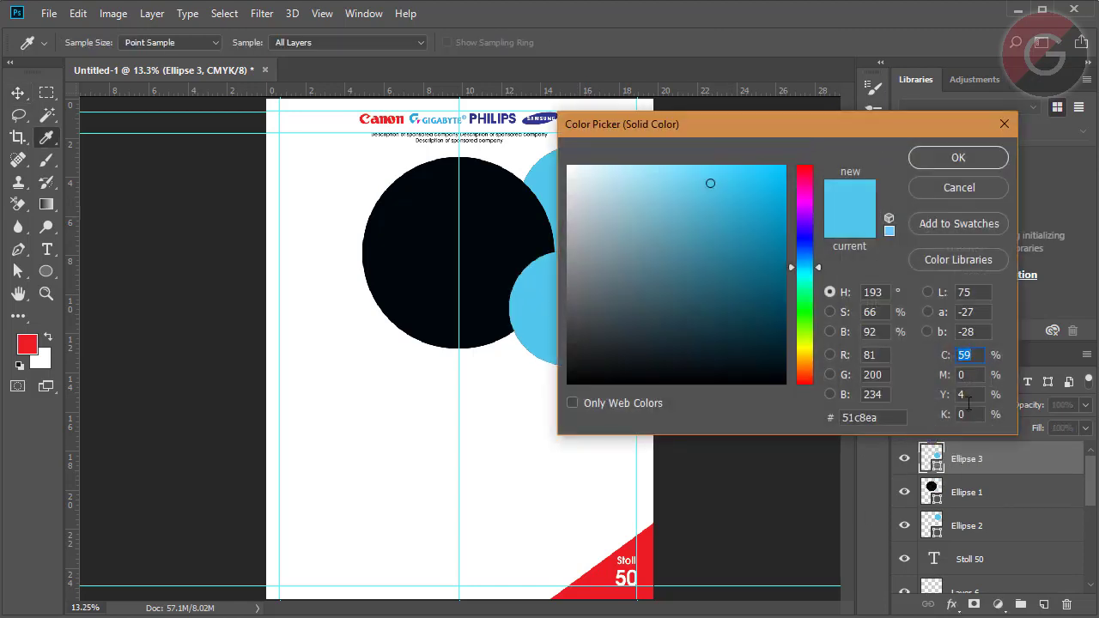
text(0)
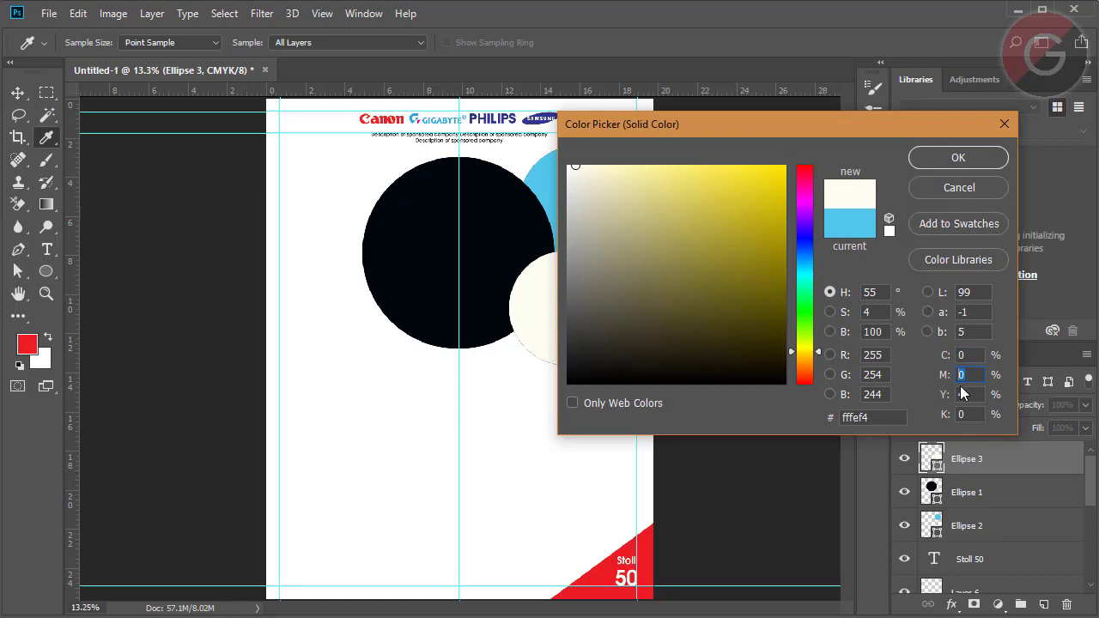
text(5)
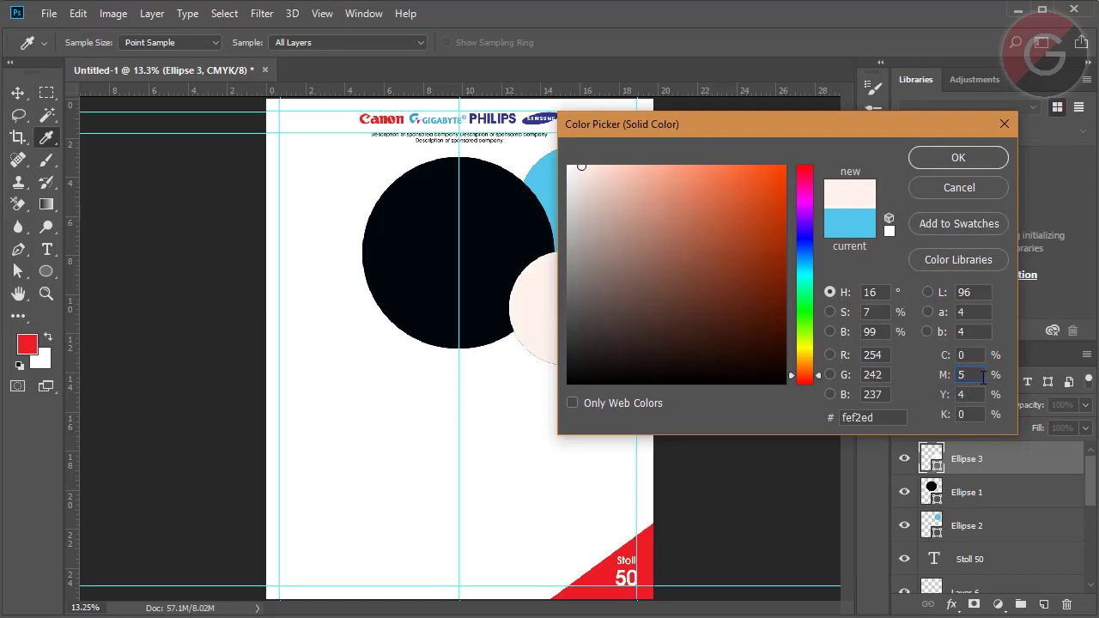
text(60)
key(Tab)
text(60)
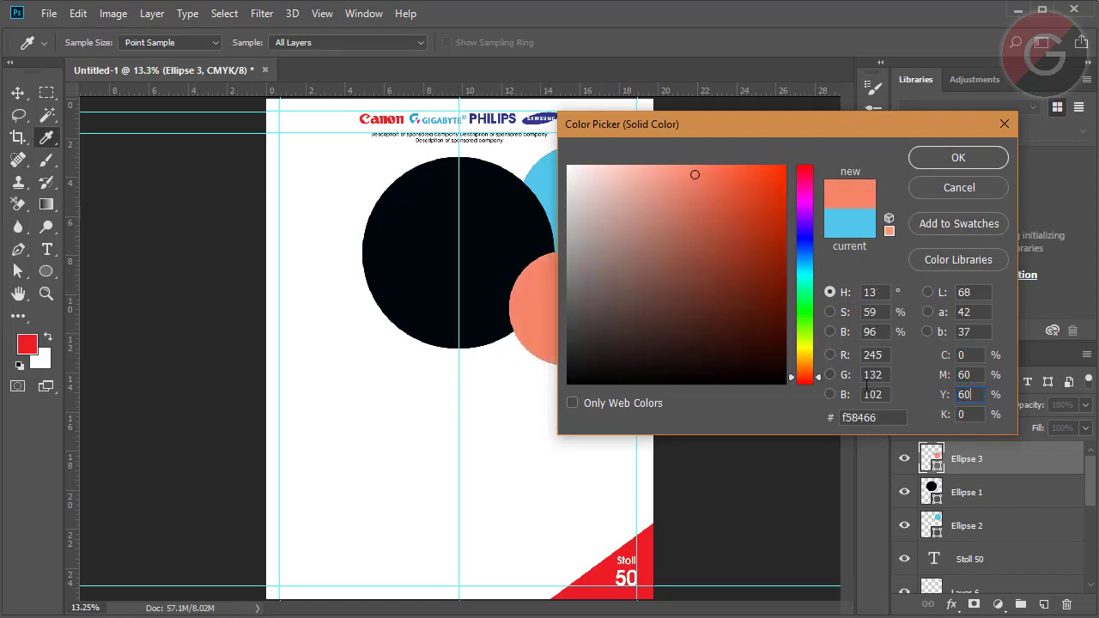
click(940, 158)
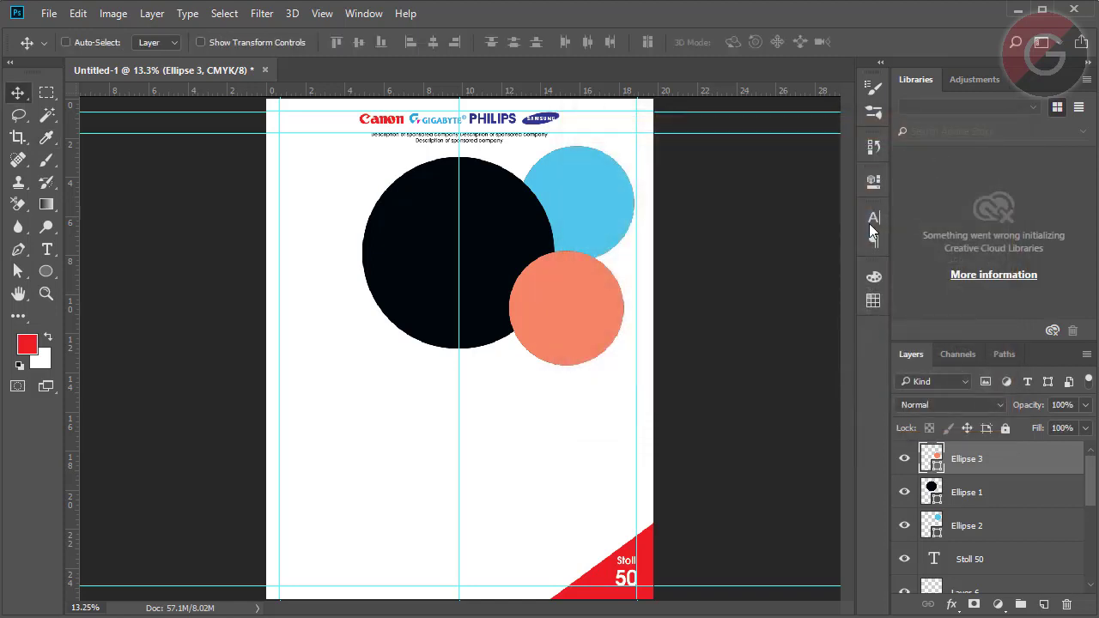
- Set Ellipse 3 to Multiply and change Ellipse 1's fill to dark slate C40 M20 Y25 K95
click(912, 405)
click(913, 461)
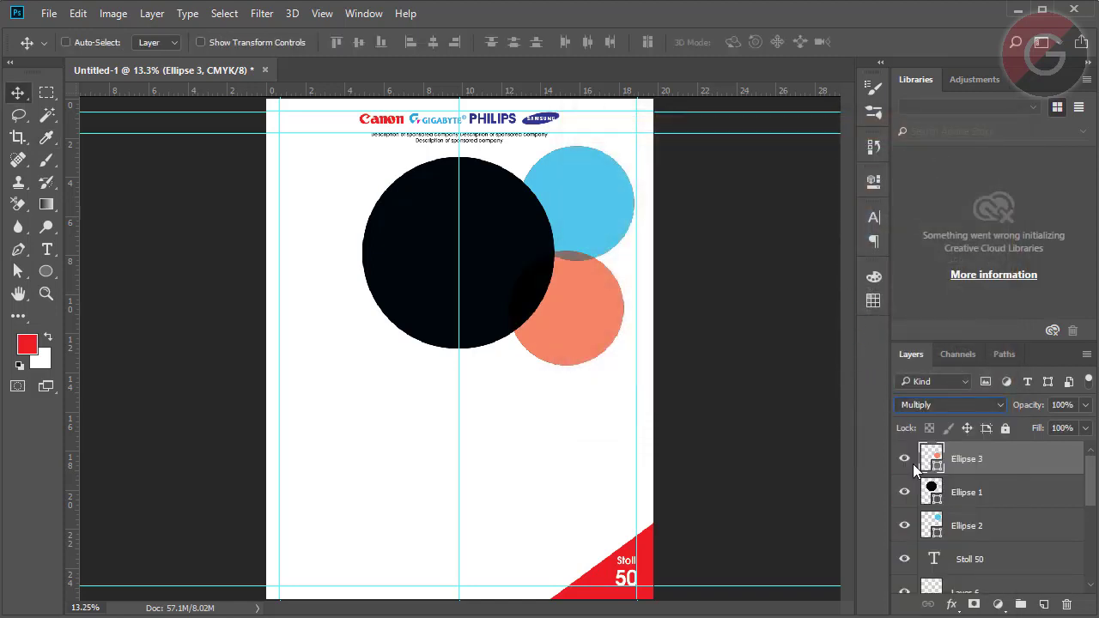
right_click(427, 228)
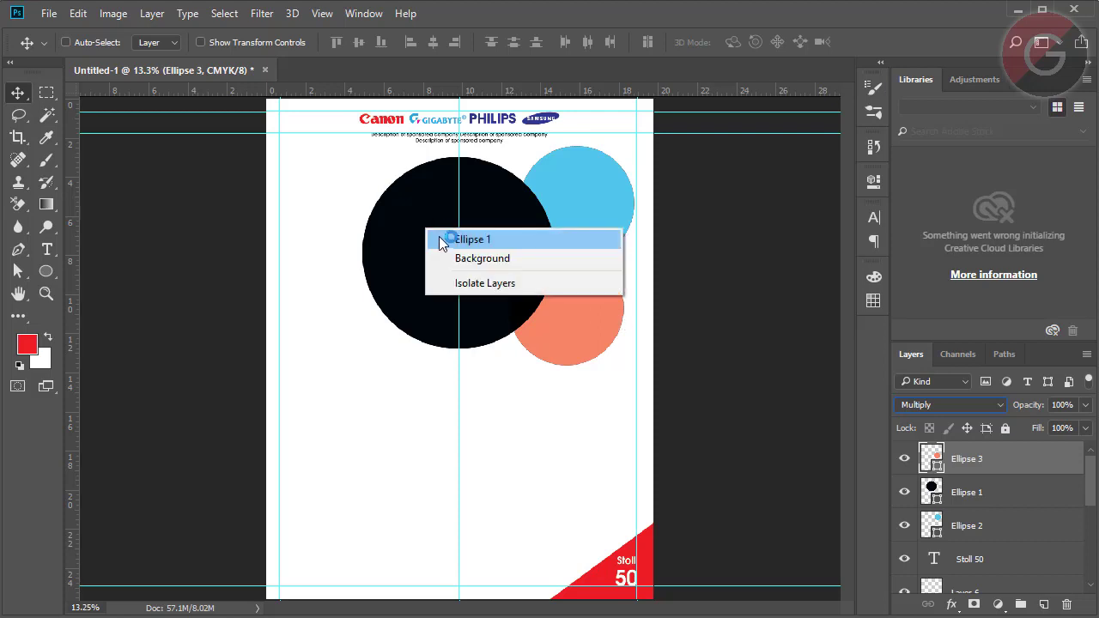
click(441, 240)
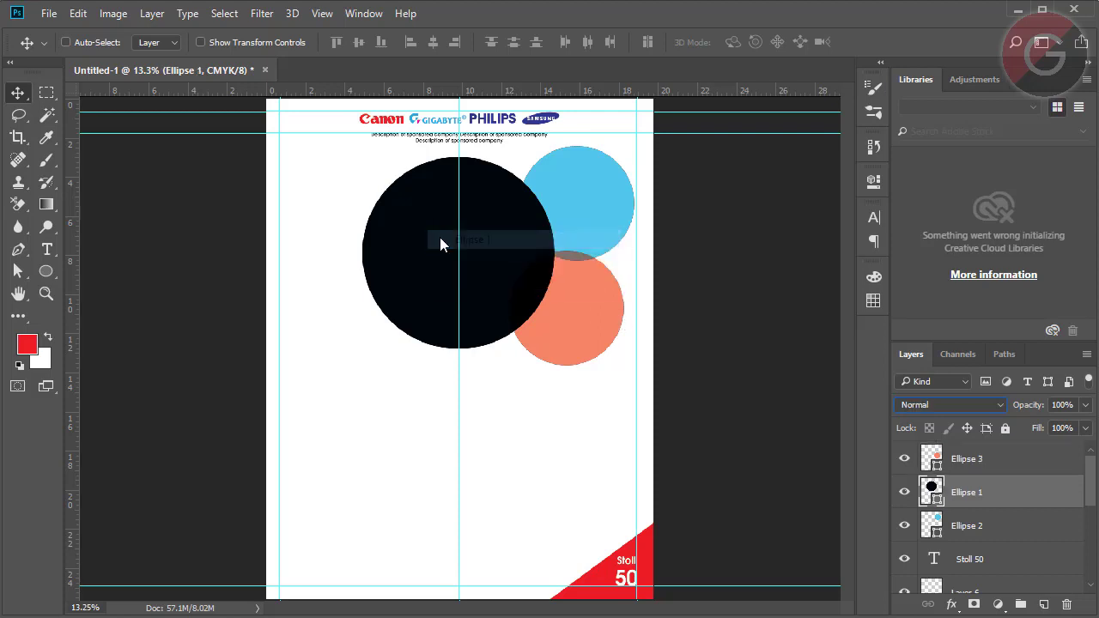
double_click(930, 485)
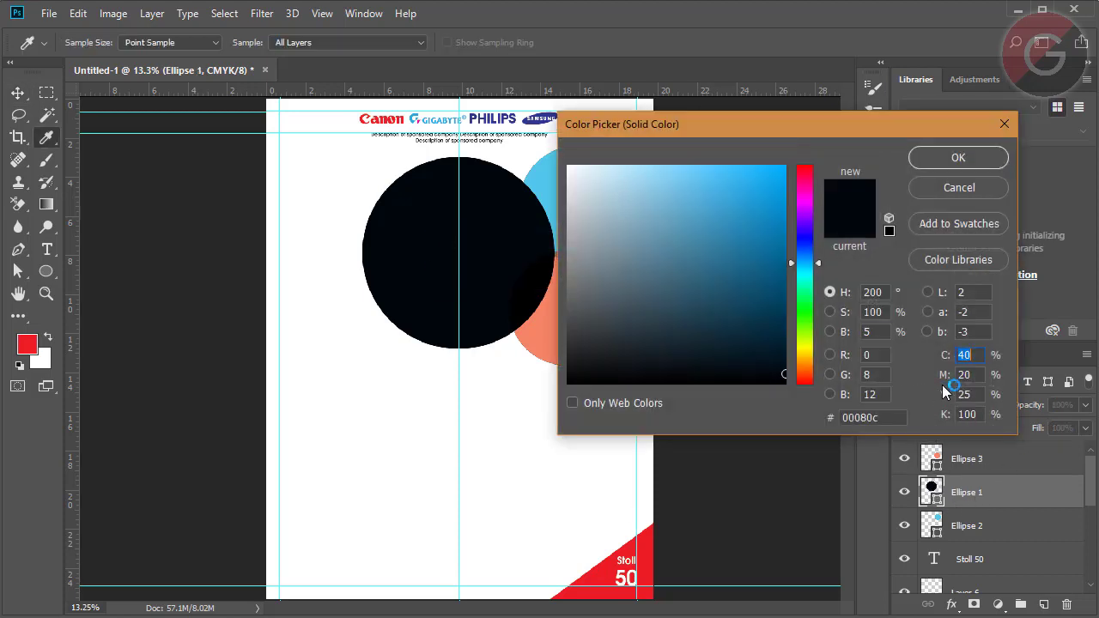
double_click(979, 413)
text(85)
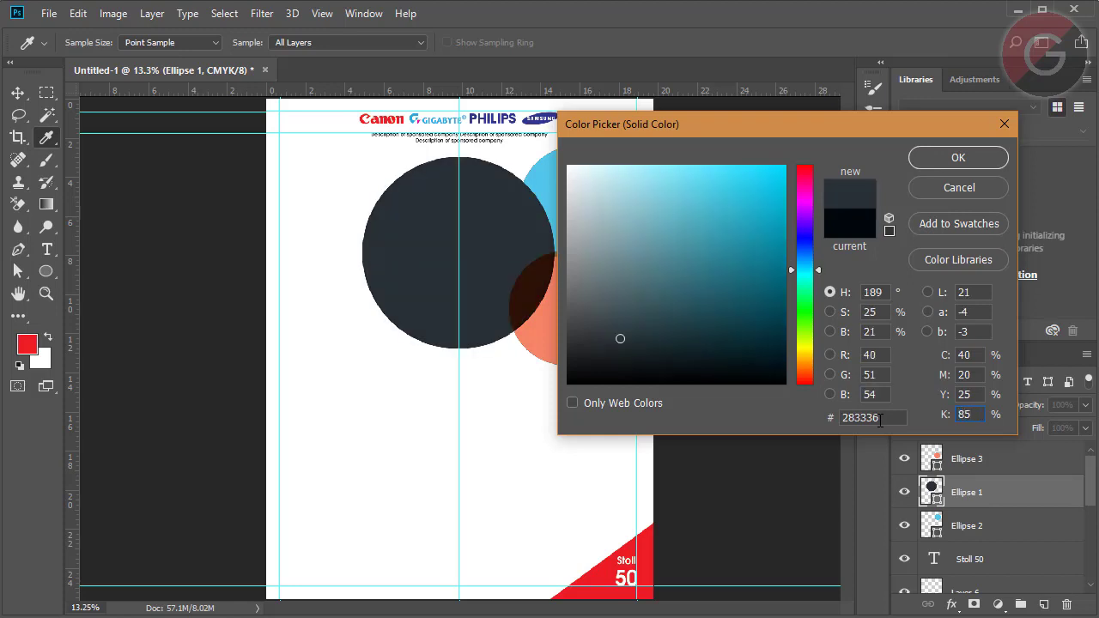
text(95)
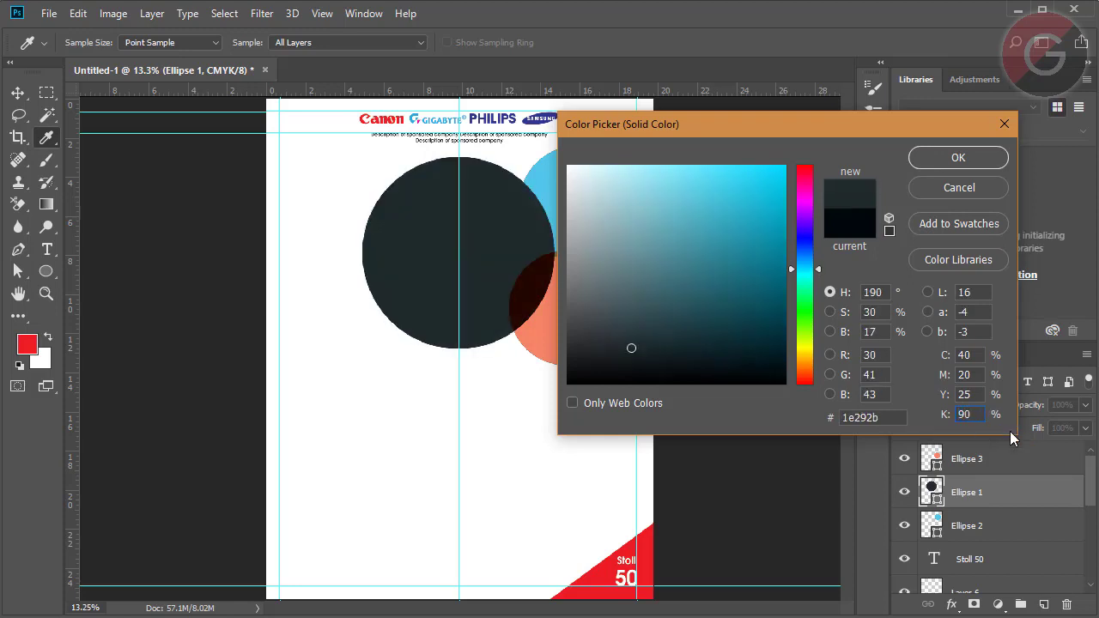
click(931, 160)
- Reposition the salmon circle and shrink it to about 80%
right_click(567, 316)
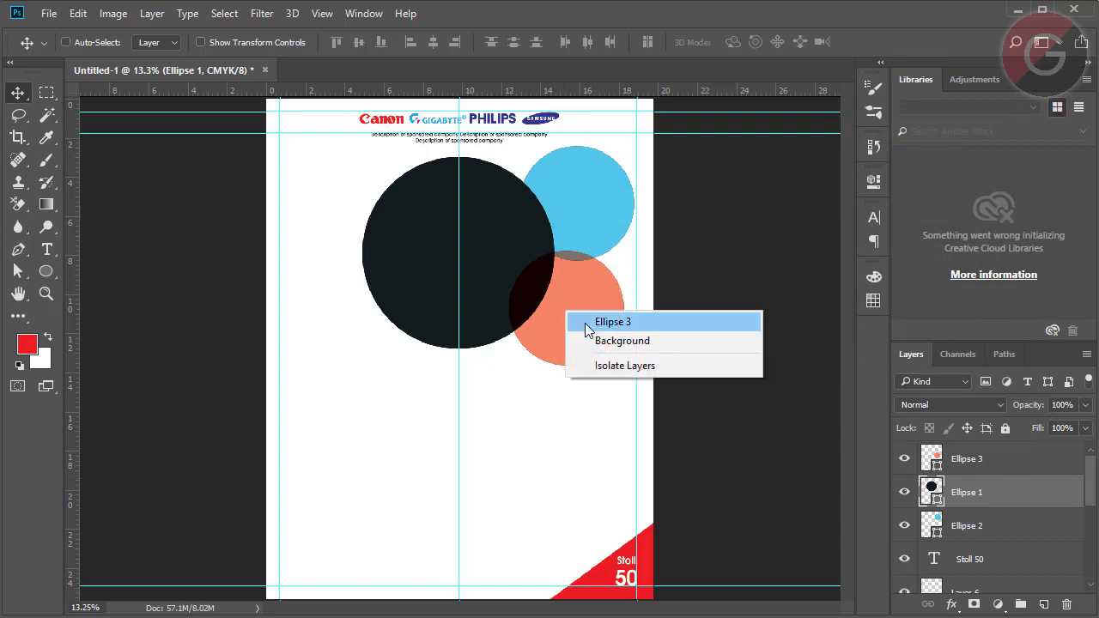
click(584, 319)
drag(586, 348, 566, 338)
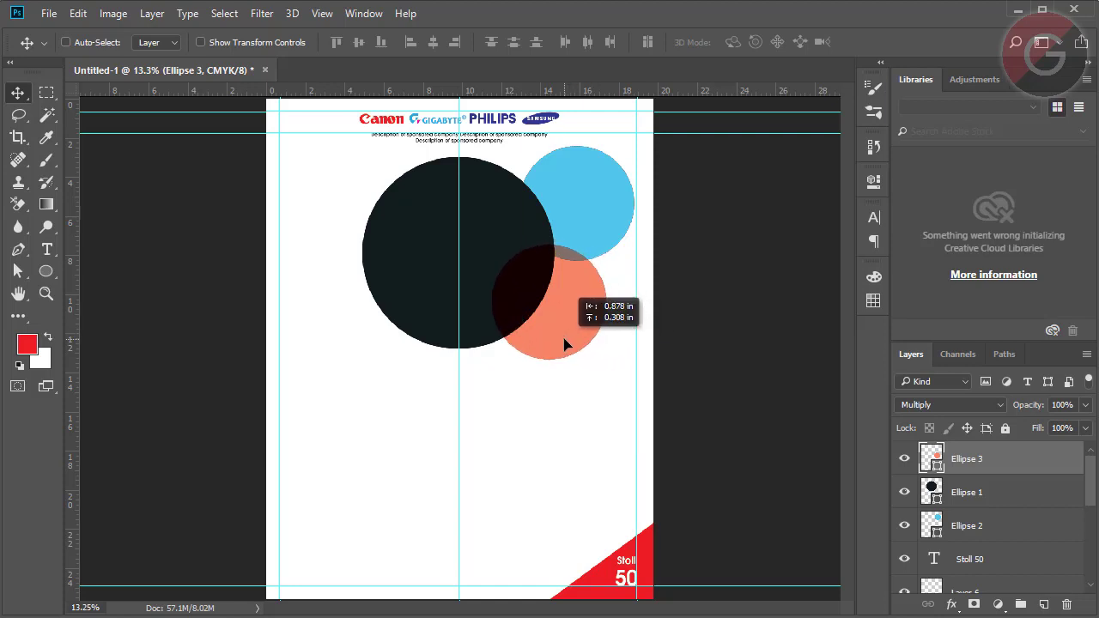
drag(567, 338, 563, 344)
click(112, 13)
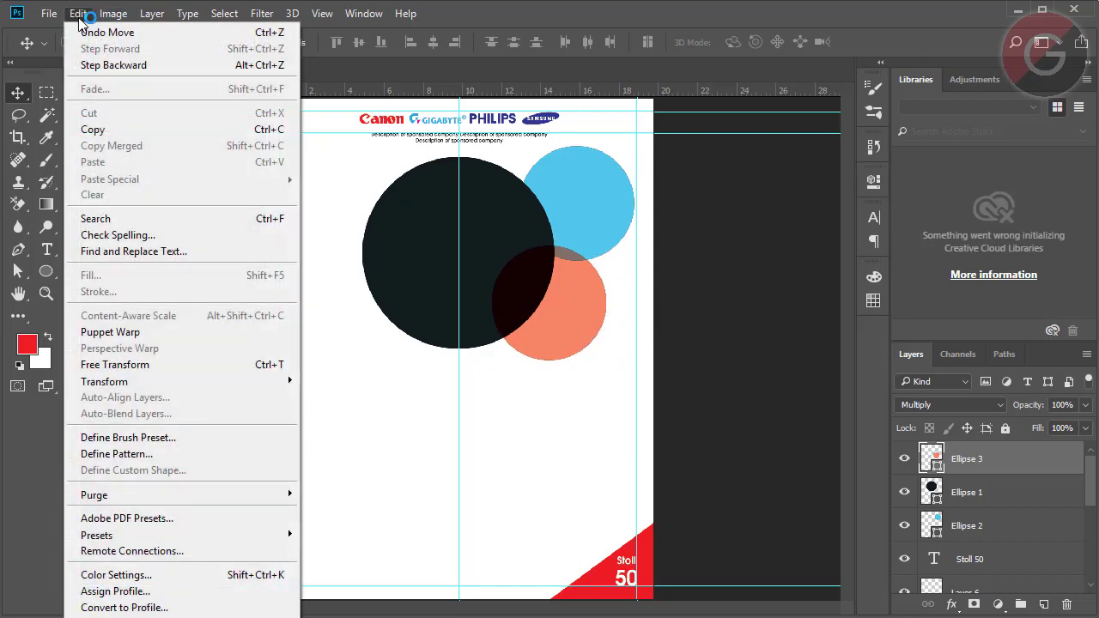
click(128, 365)
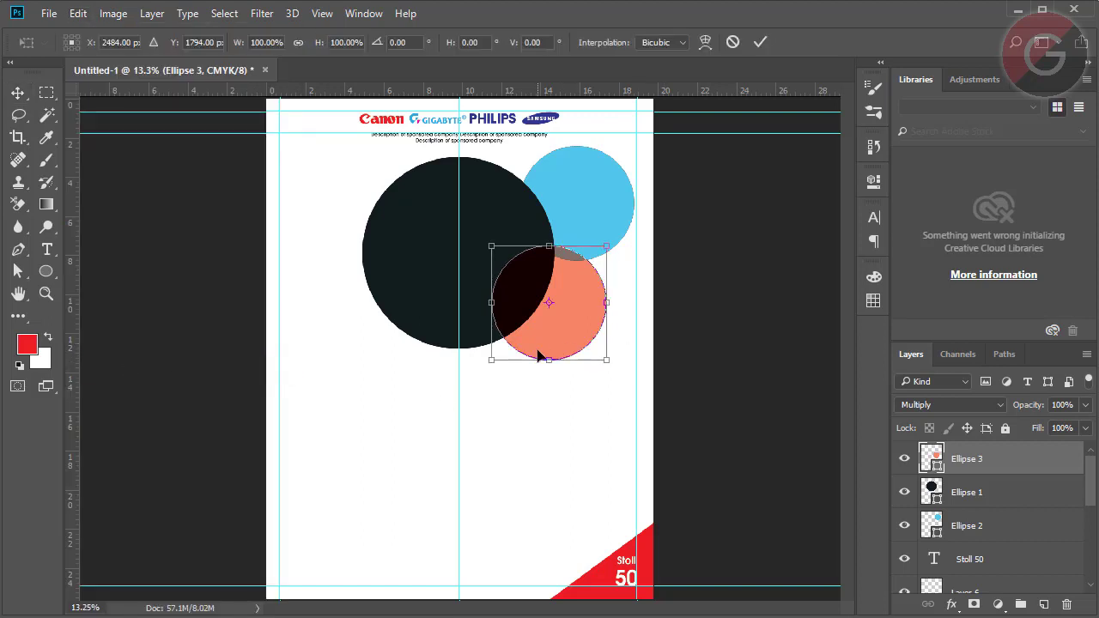
drag(605, 358, 578, 319)
key(Return)
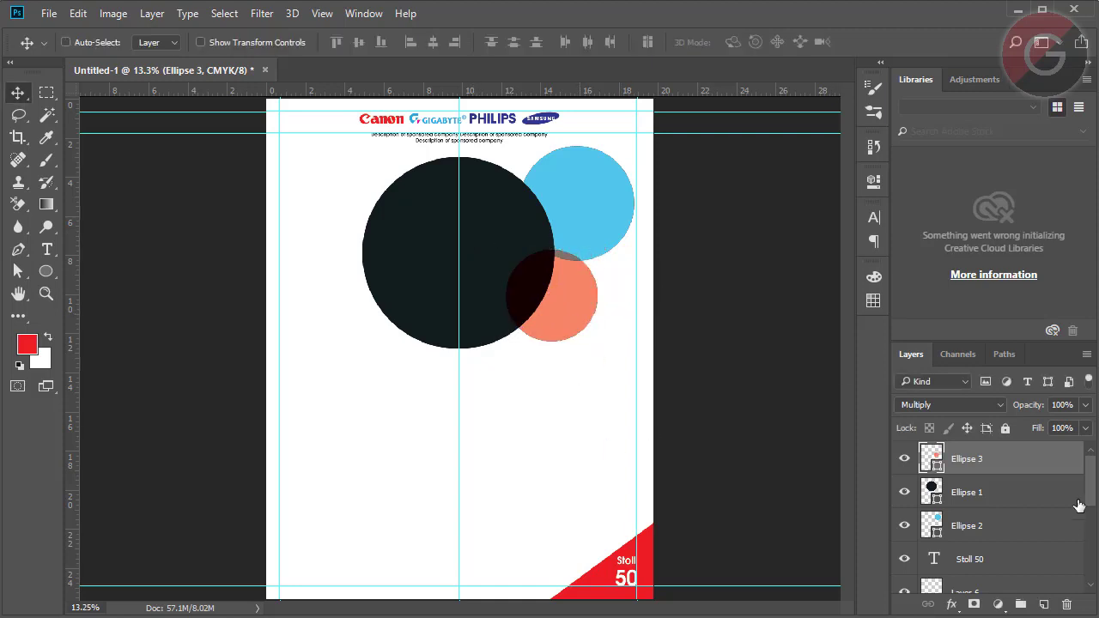
- Scale all three circle layers together to about 116% and nudge them up and left
shift+click(974, 524)
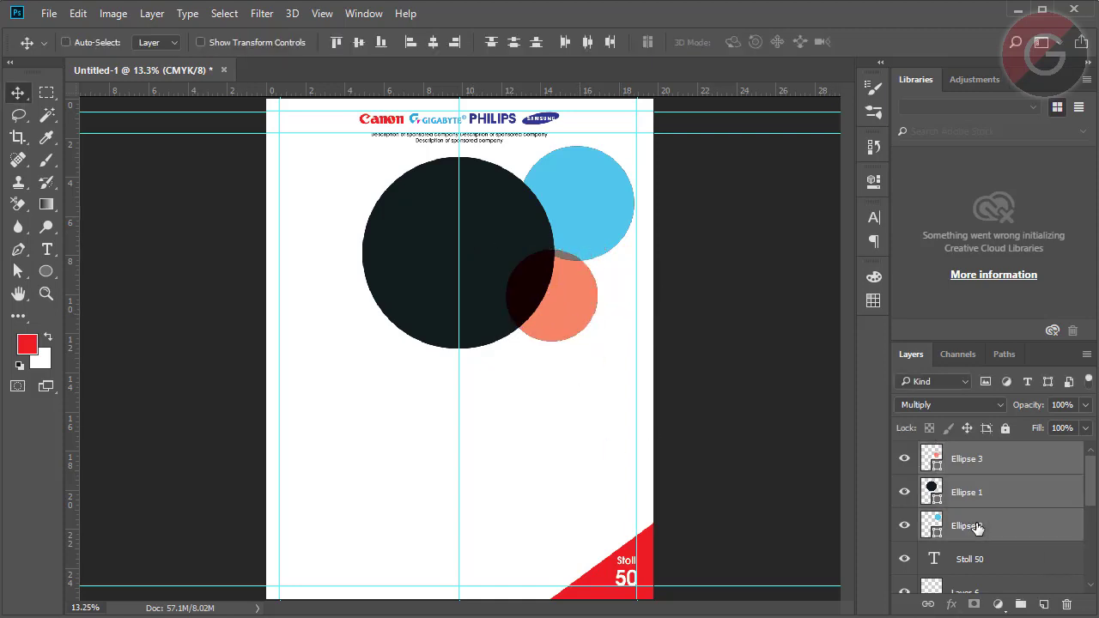
click(78, 13)
click(170, 363)
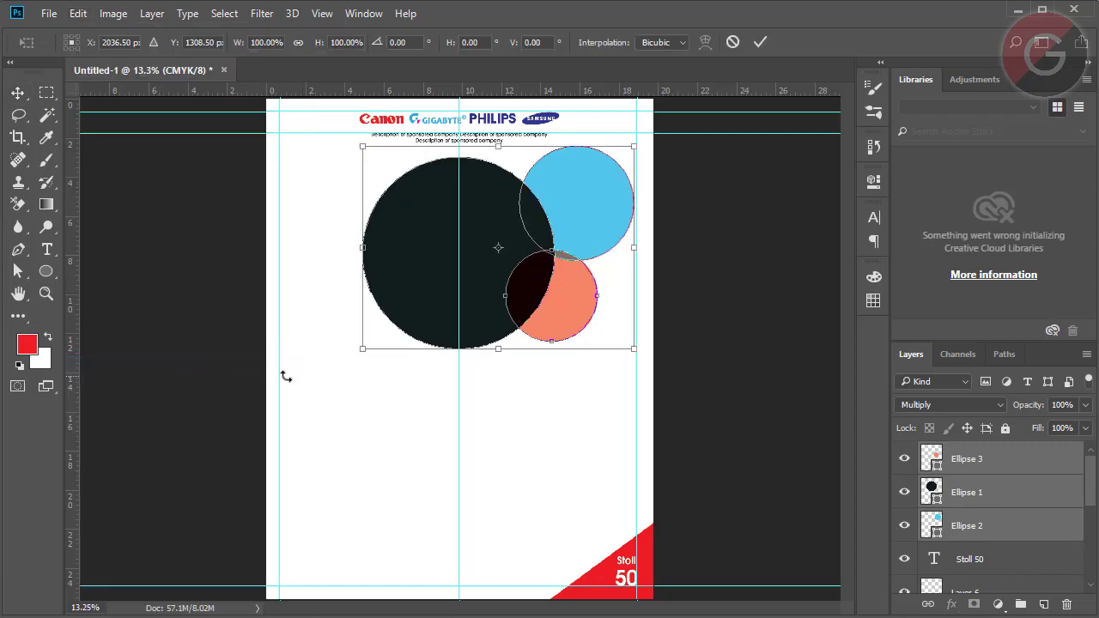
drag(636, 345, 659, 381)
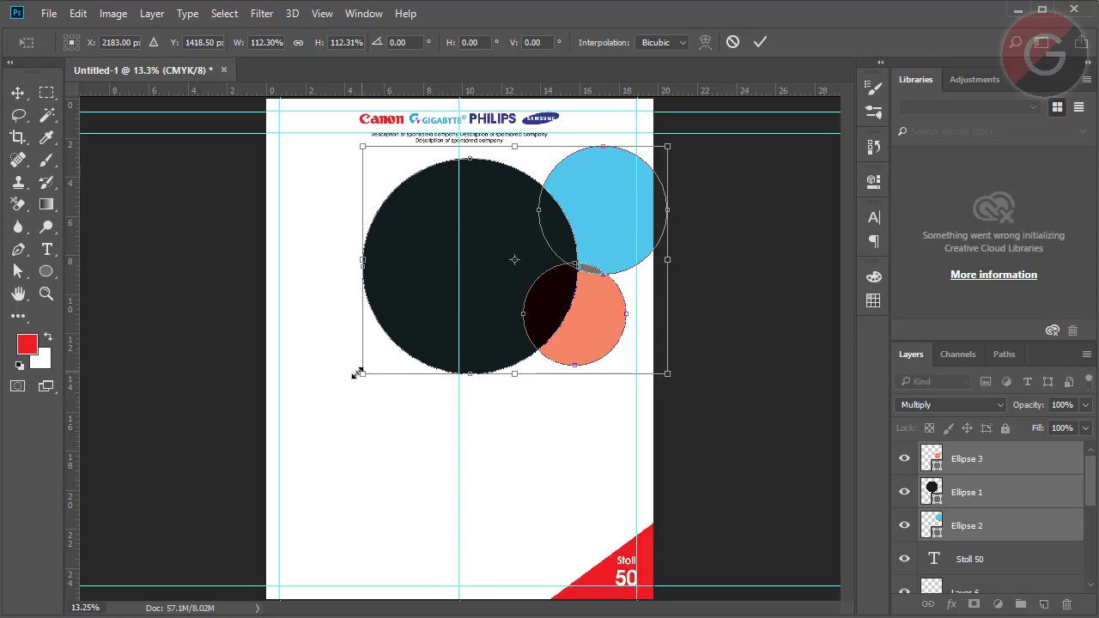
drag(358, 374, 353, 382)
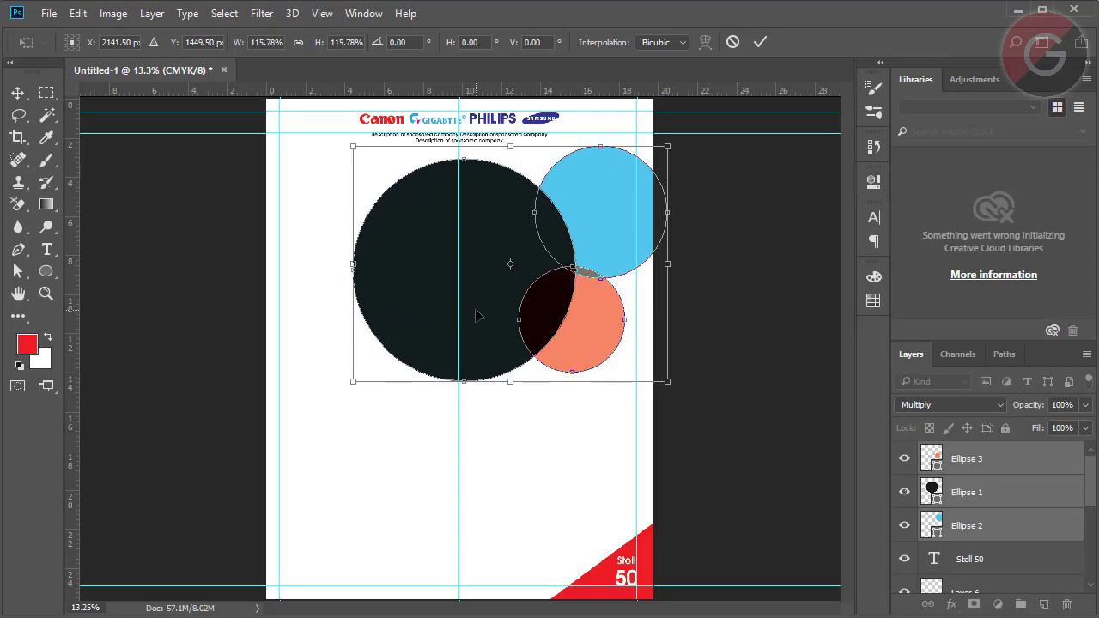
key(Left)
key(Left)
key(Left)
key(Left)
key(Left)
key(Left)
key(Up)
key(Up)
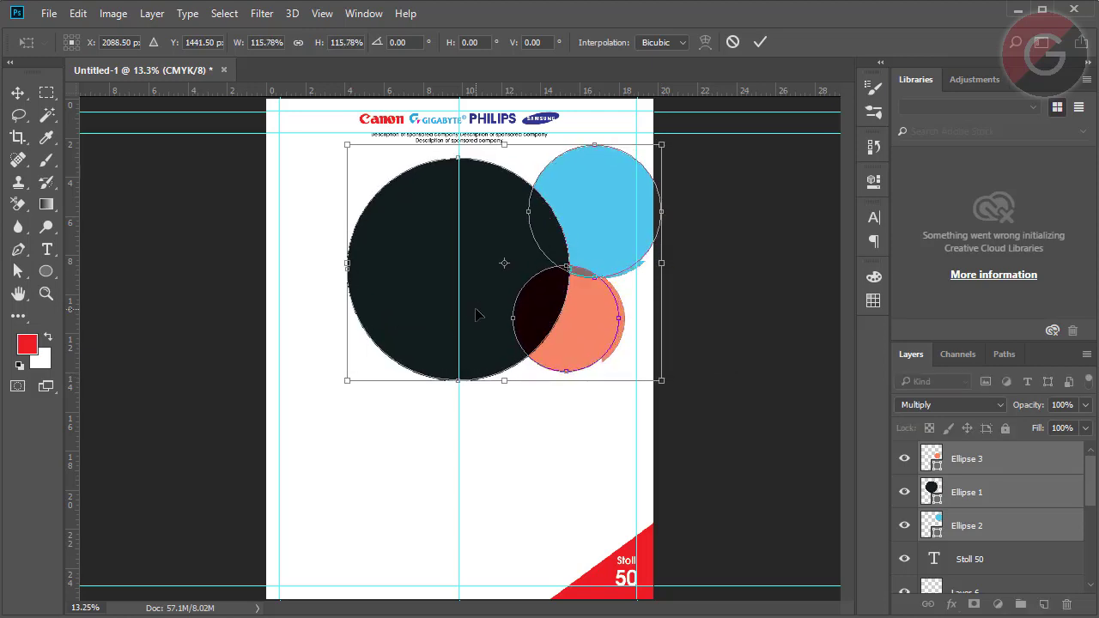
key(Up)
key(Up)
key(Up)
key(Up)
key(Up)
key(Up)
key(Up)
key(Up)
key(Up)
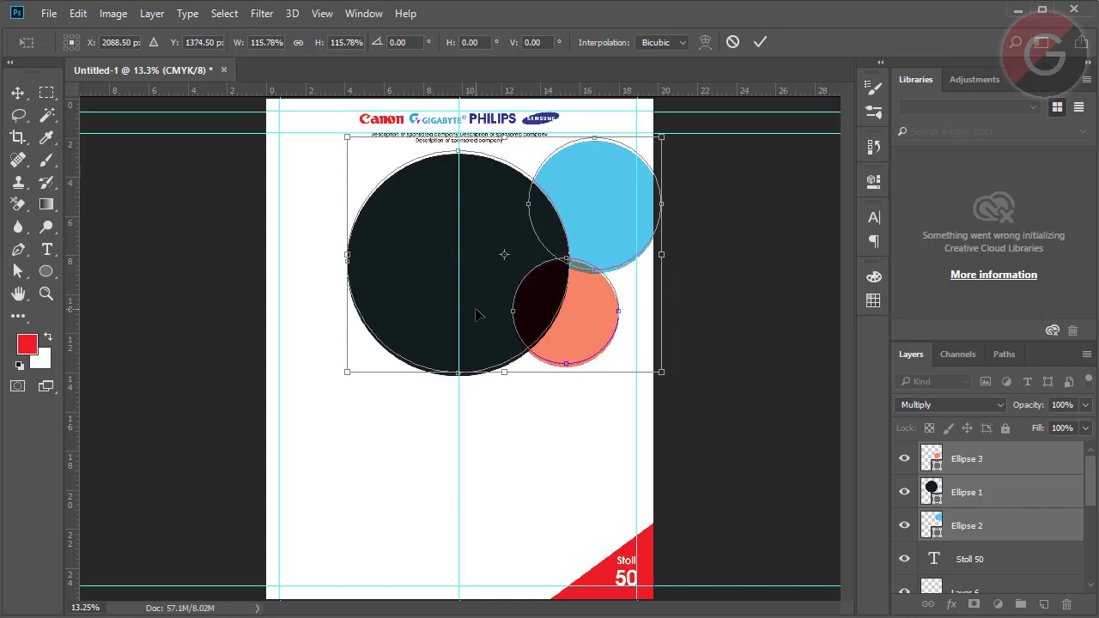
key(Up)
key(Up)
key(Down)
key(Down)
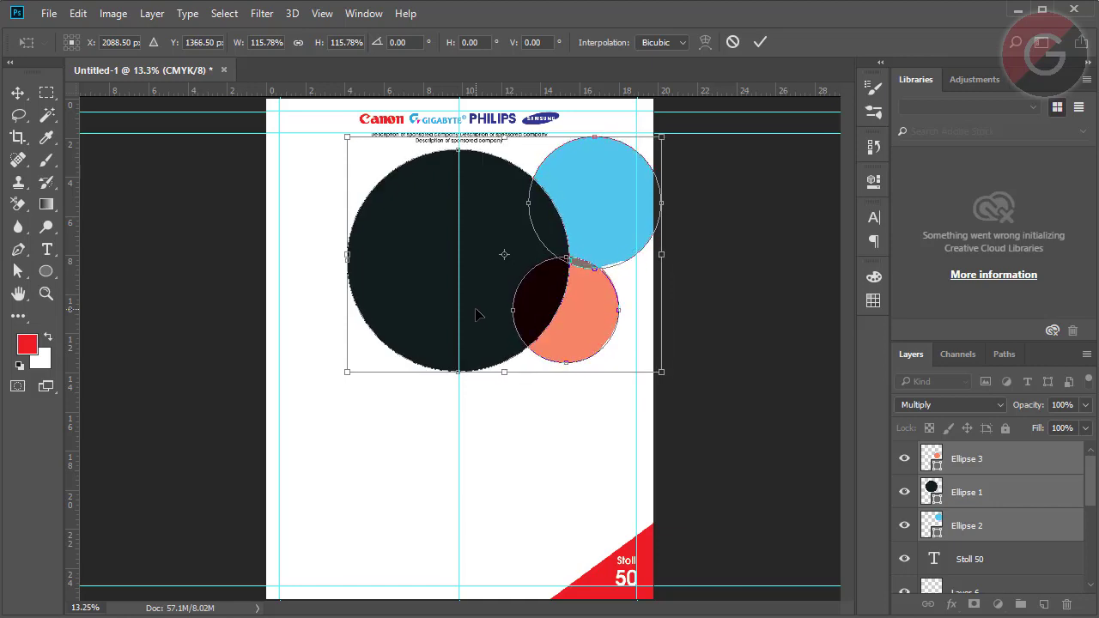
key(Return)
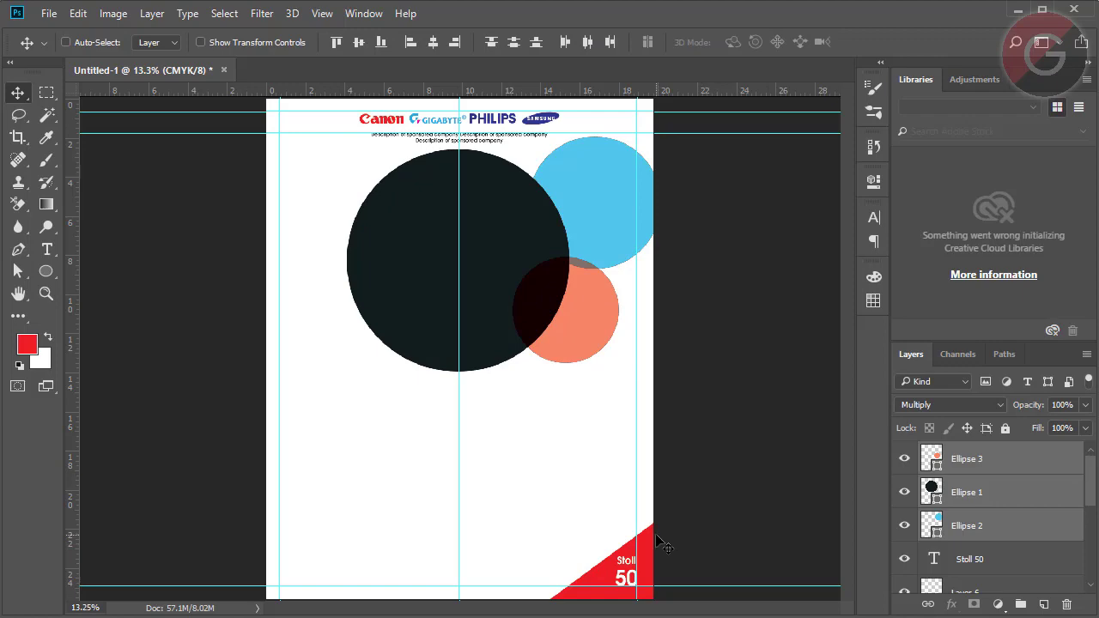
- Duplicate the orange circle's layer as 'Ellipse 4'
right_click(594, 305)
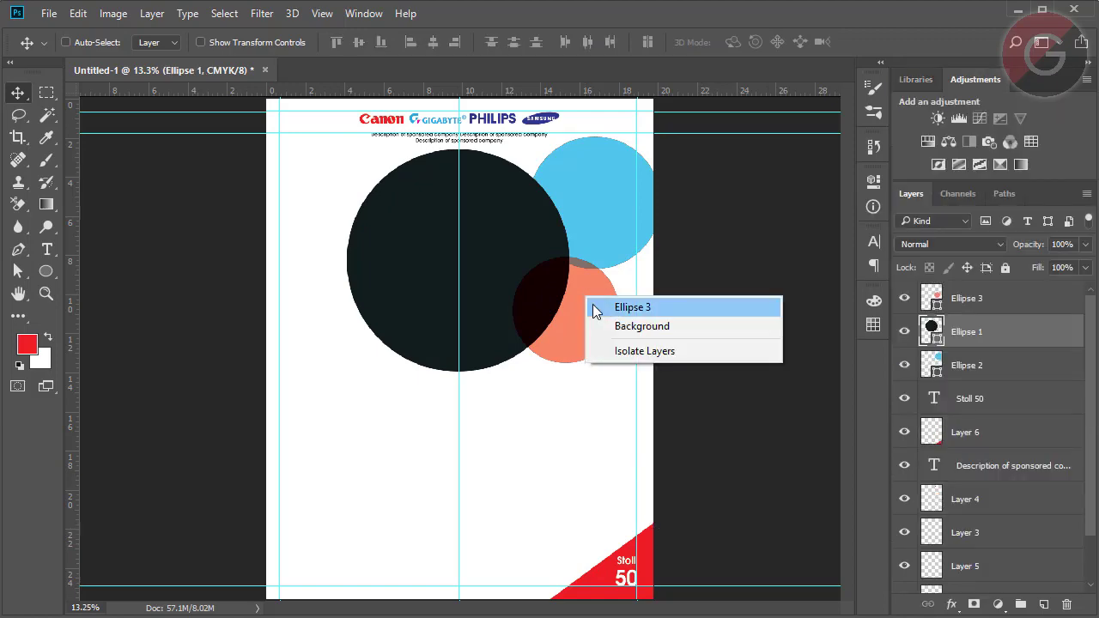
click(603, 307)
right_click(970, 302)
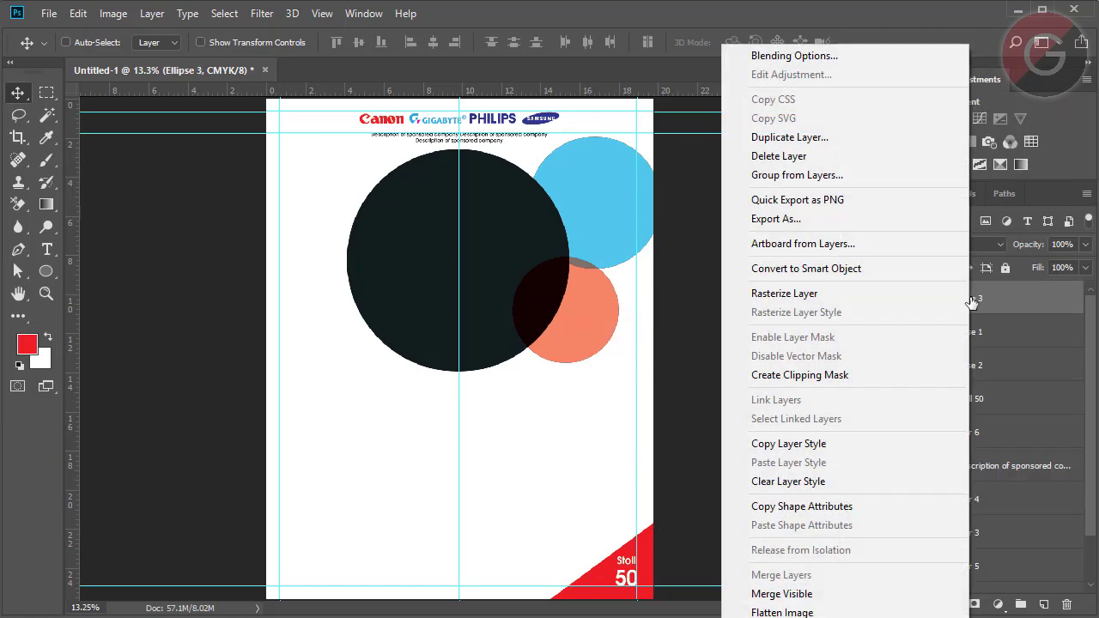
click(798, 140)
shift+click(549, 275)
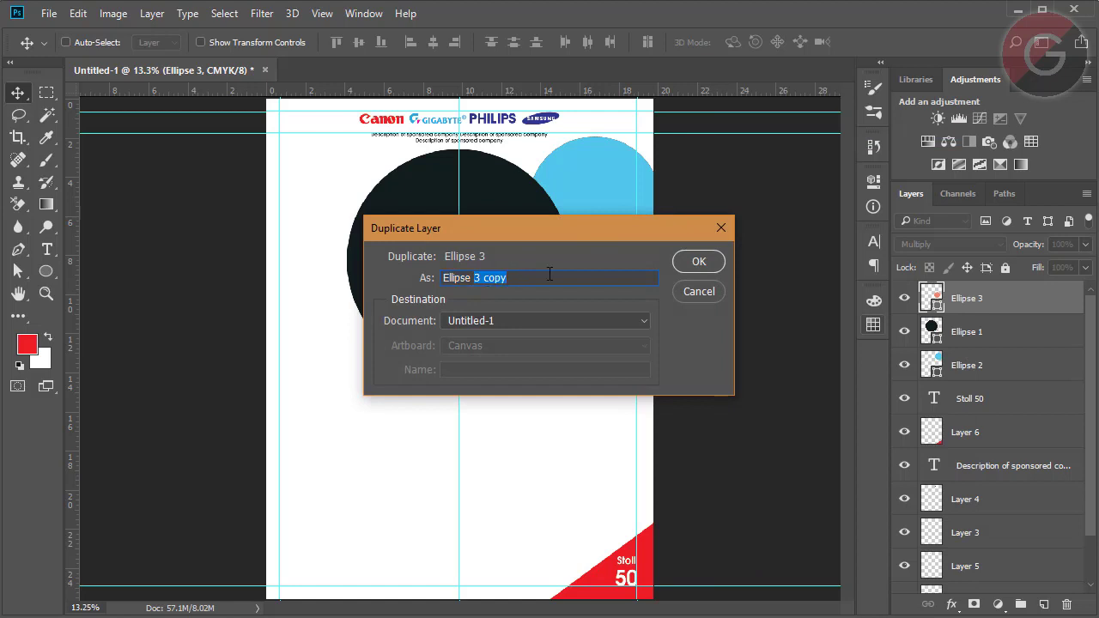
text(4)
click(698, 262)
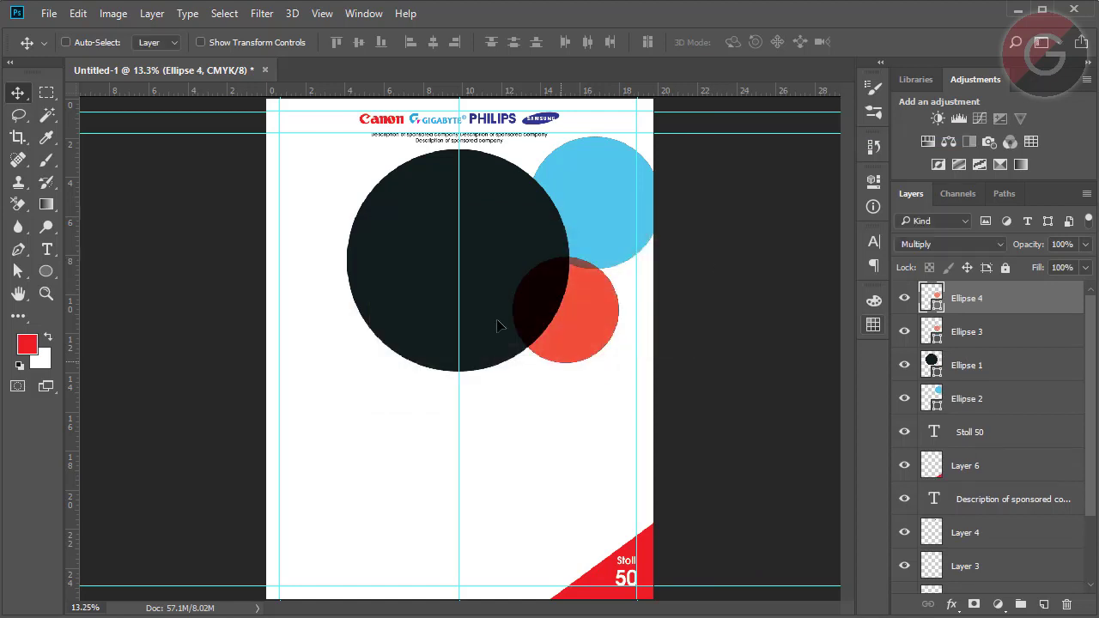
- Move Ellipse 4 to the dark circle's upper left, set Normal blending, and shrink it to about 50%
drag(569, 368, 363, 262)
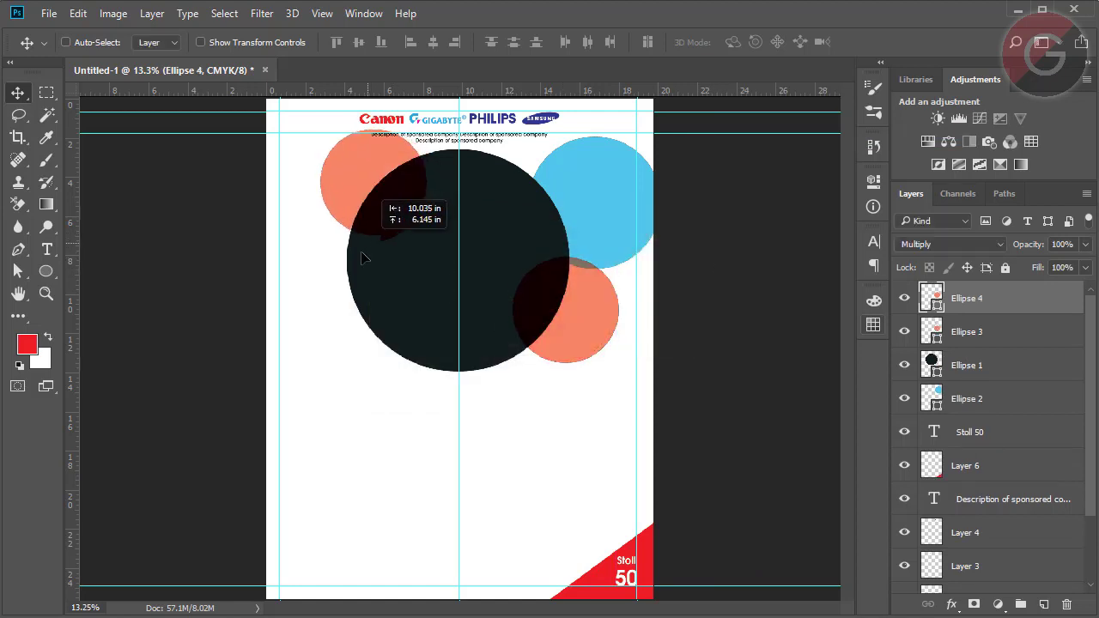
click(950, 244)
click(936, 256)
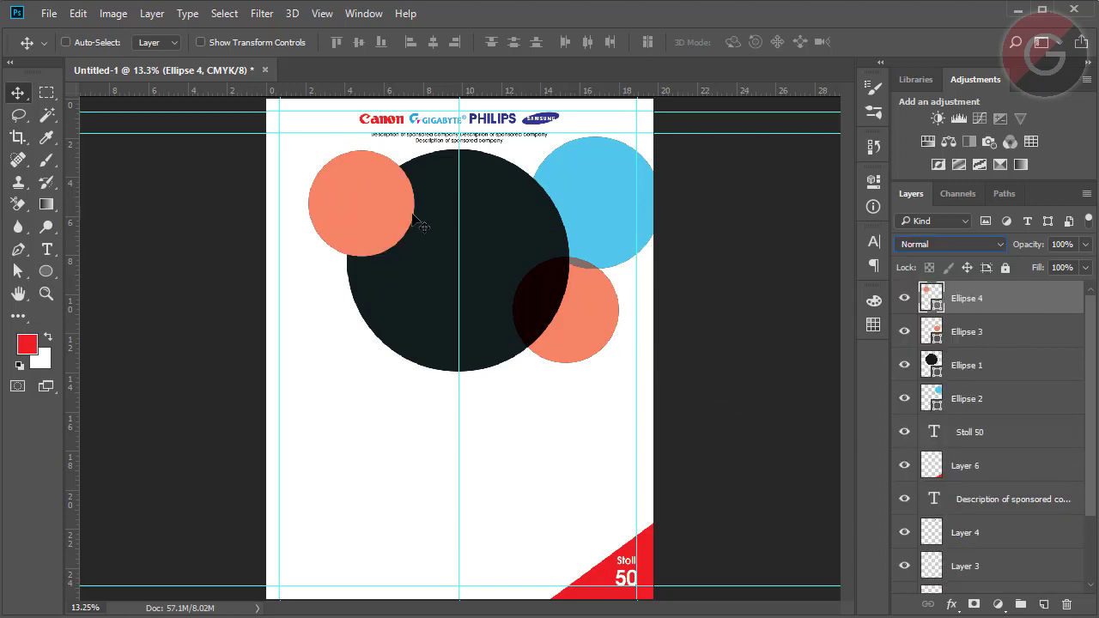
click(71, 16)
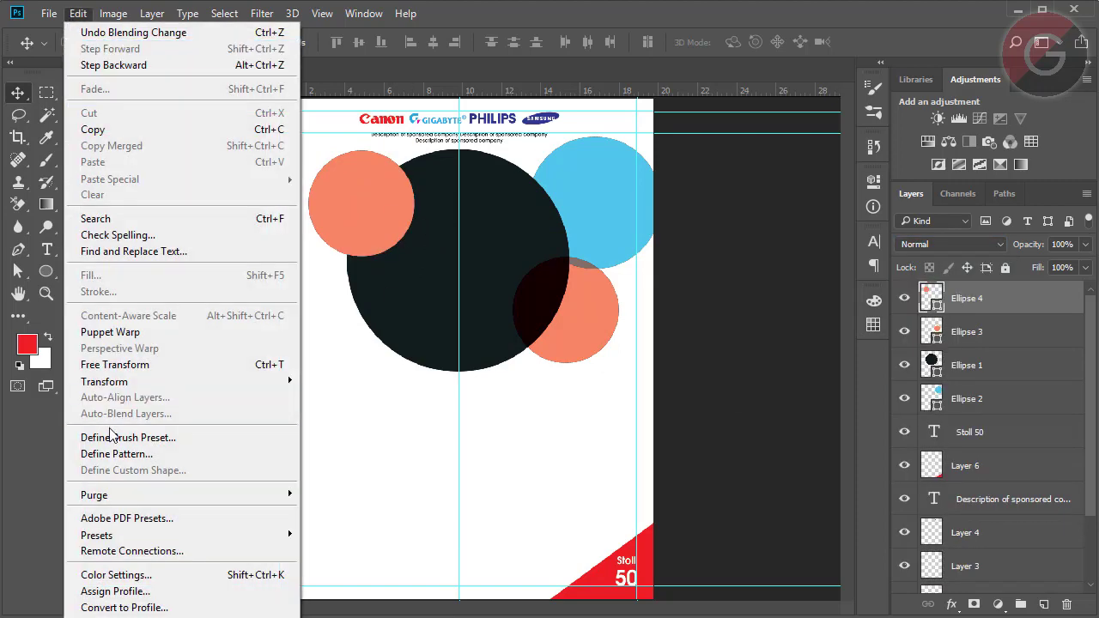
click(133, 366)
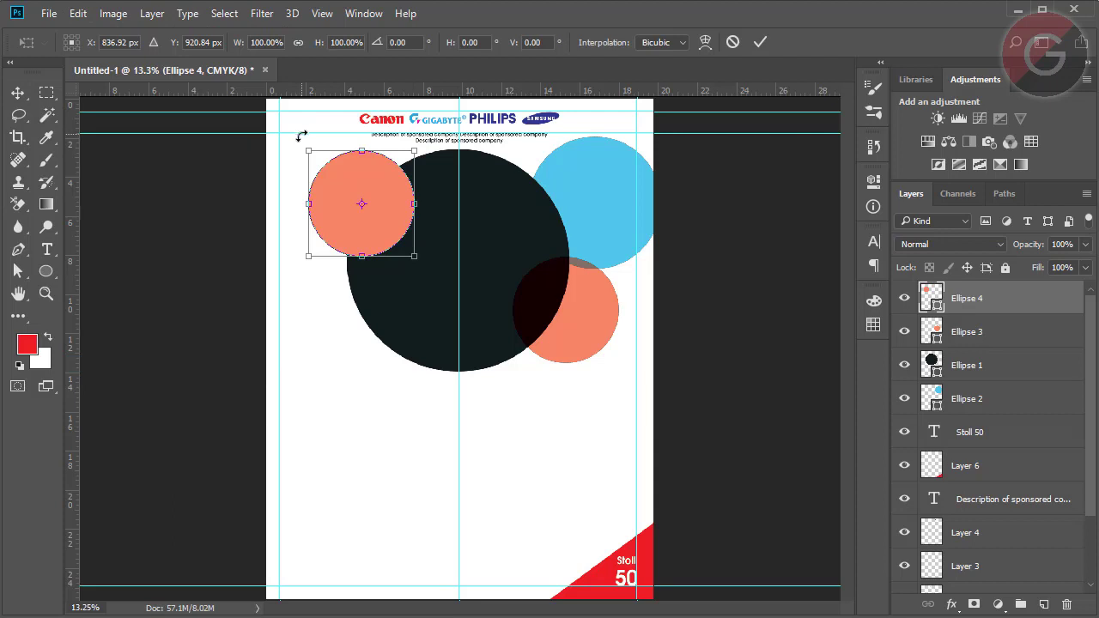
mouse_move(312, 158)
mouse_down()
mouse_move(351, 216)
mouse_move(367, 186)
mouse_move(336, 163)
mouse_up()
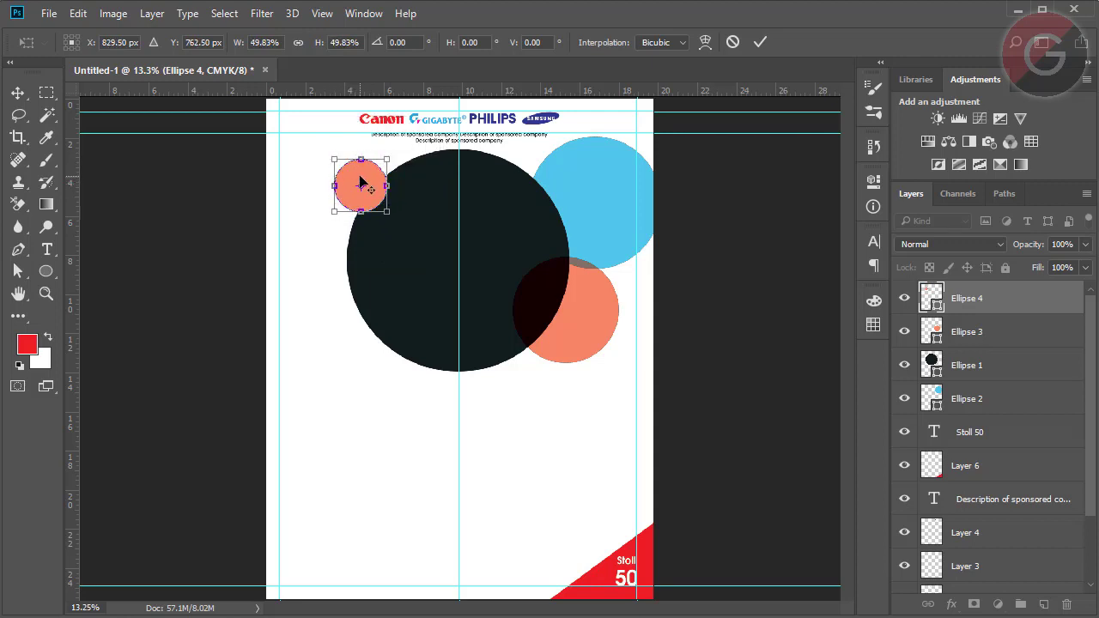
key(Return)
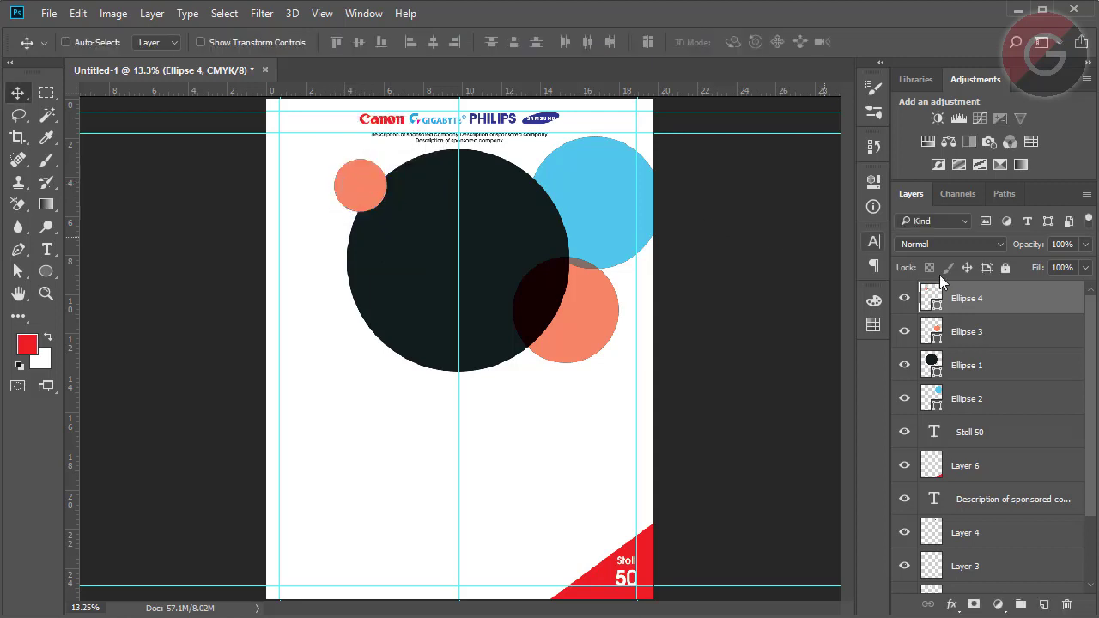
- Fill Ellipse 4 with light grey c5c5c5
double_click(931, 297)
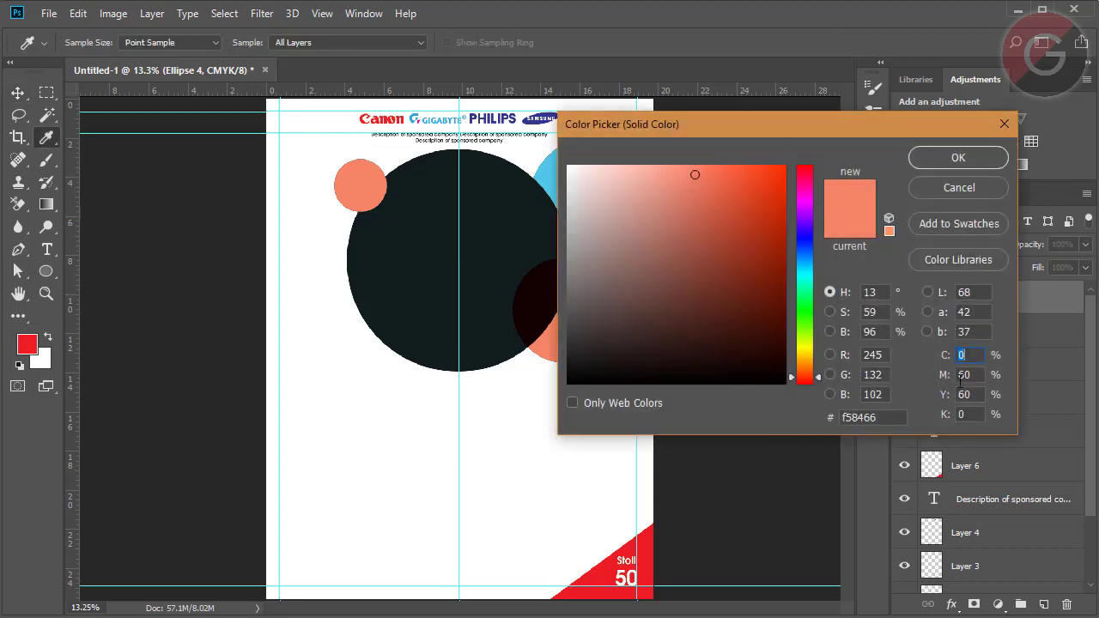
double_click(964, 374)
click(548, 222)
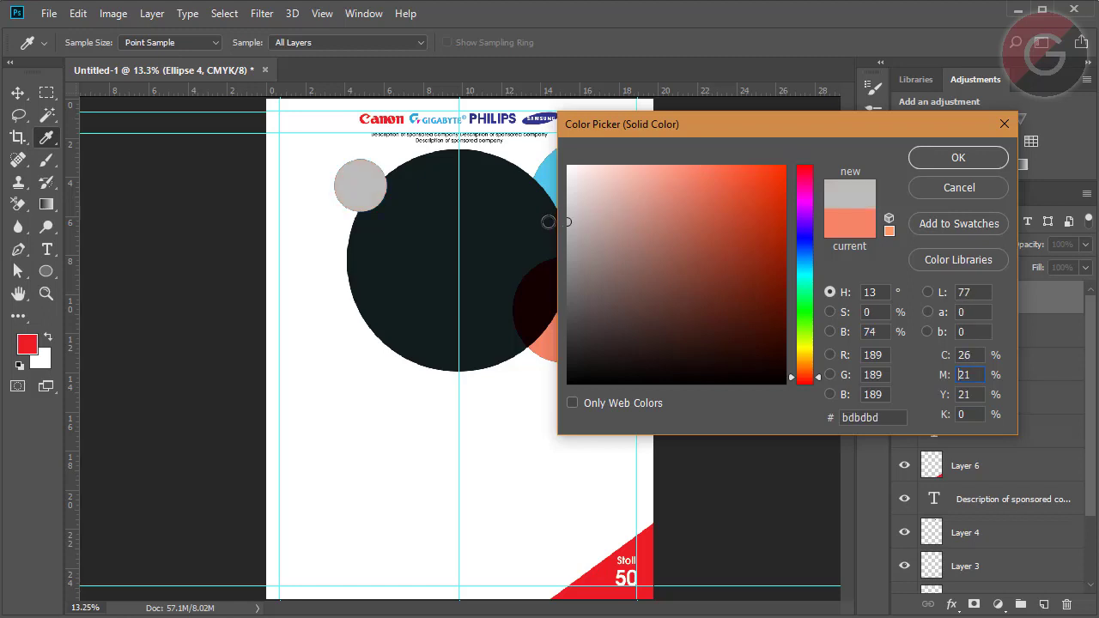
click(546, 219)
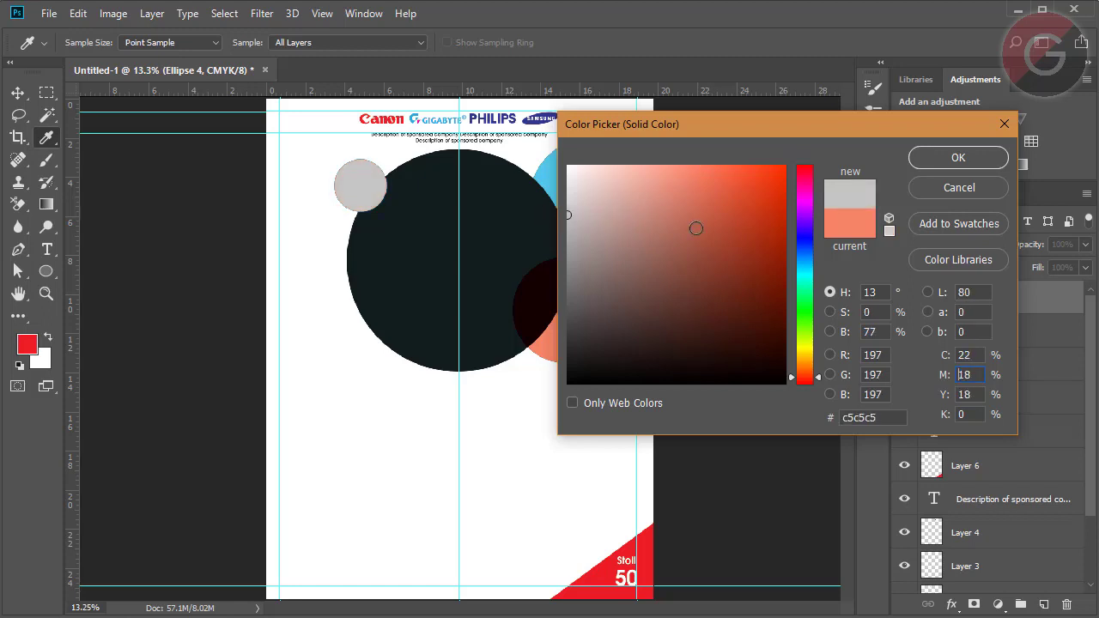
click(958, 158)
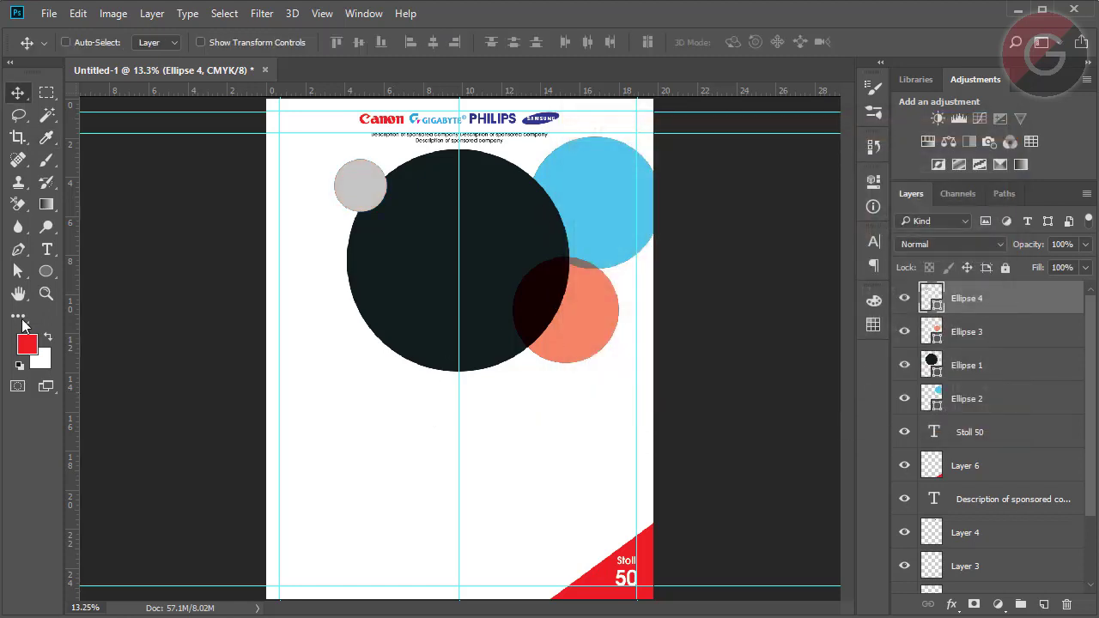
- Zoom in on the circles and type ELECTRONICS FAIR on the dark circle, setting font size and leading 60
click(45, 293)
drag(299, 121, 594, 388)
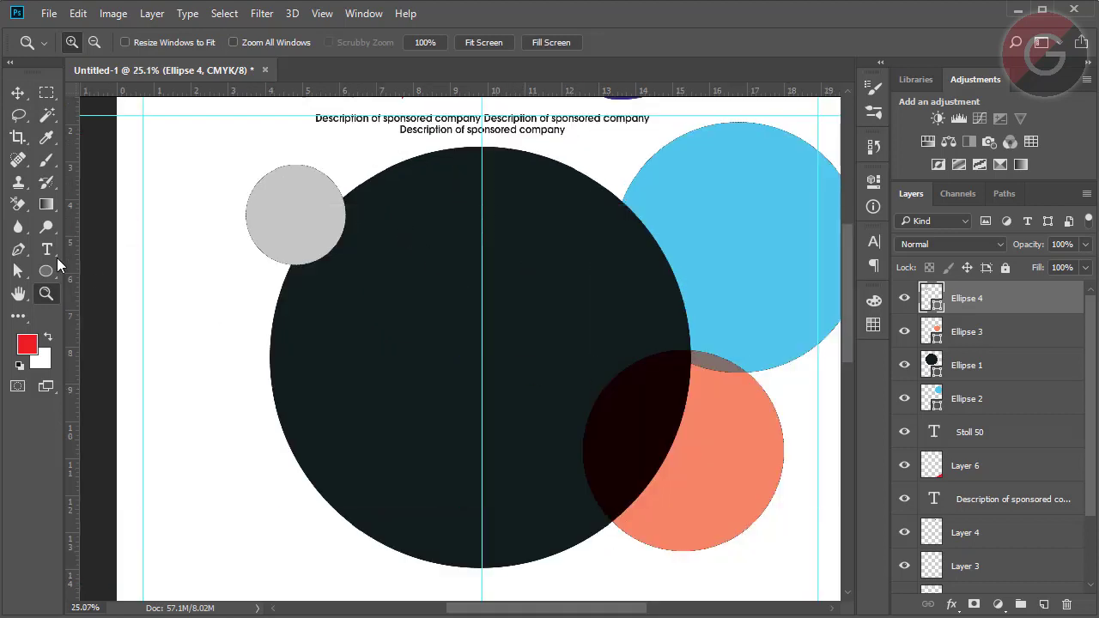
click(46, 249)
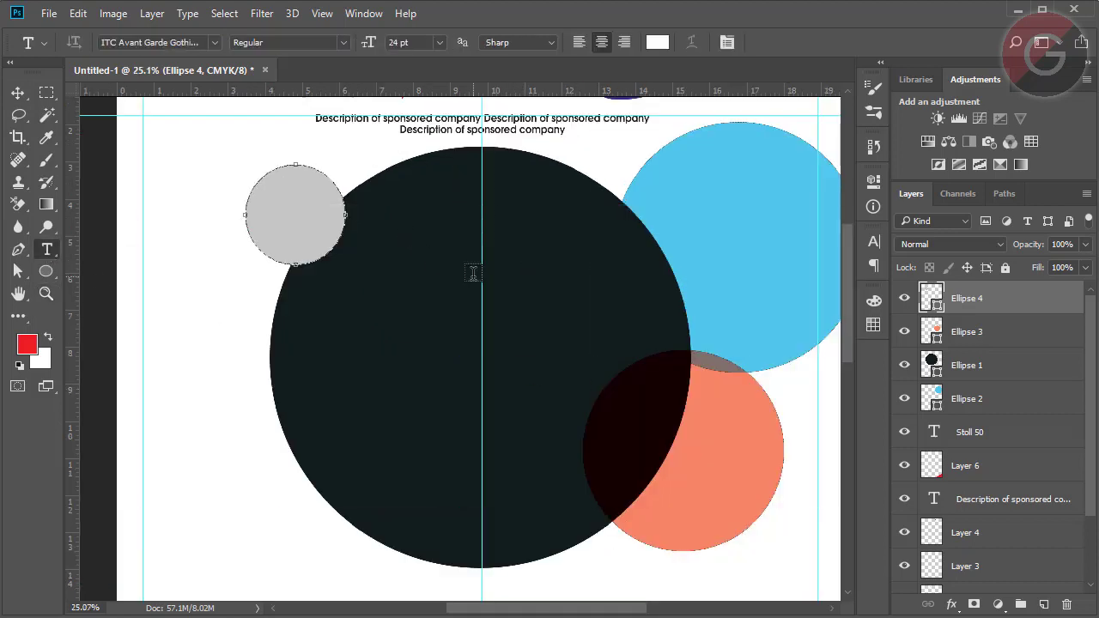
click(388, 268)
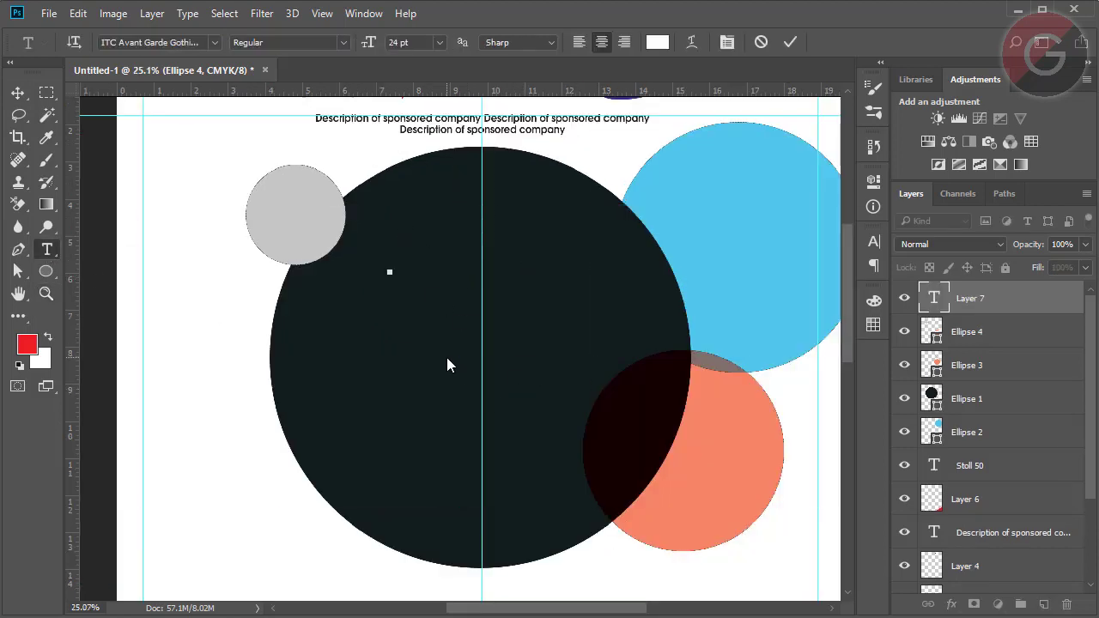
click(875, 243)
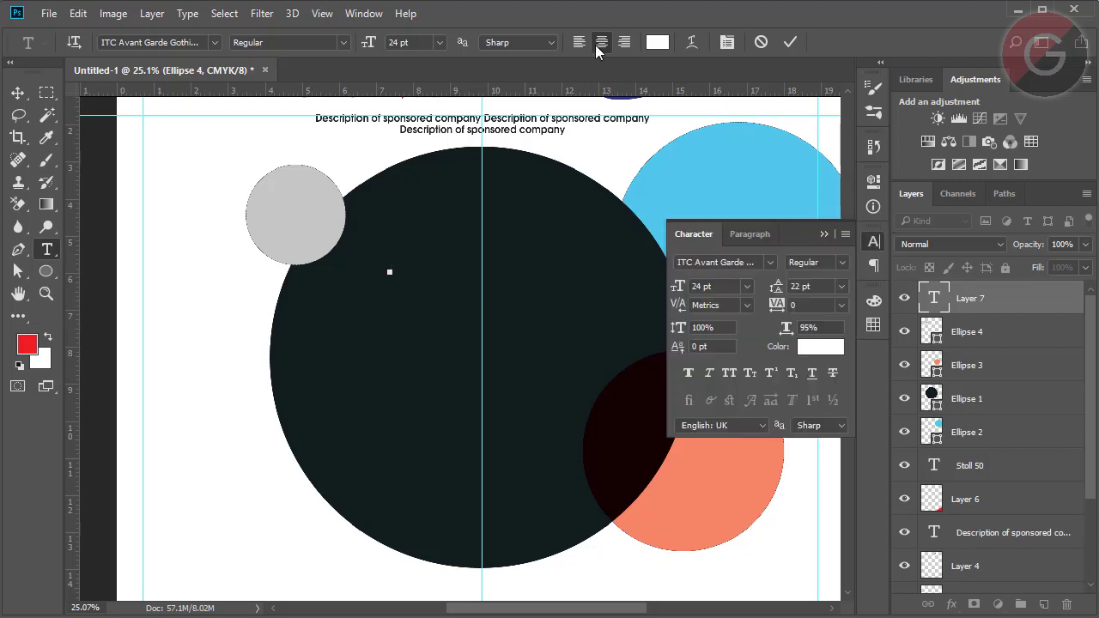
double_click(724, 286)
text(60)
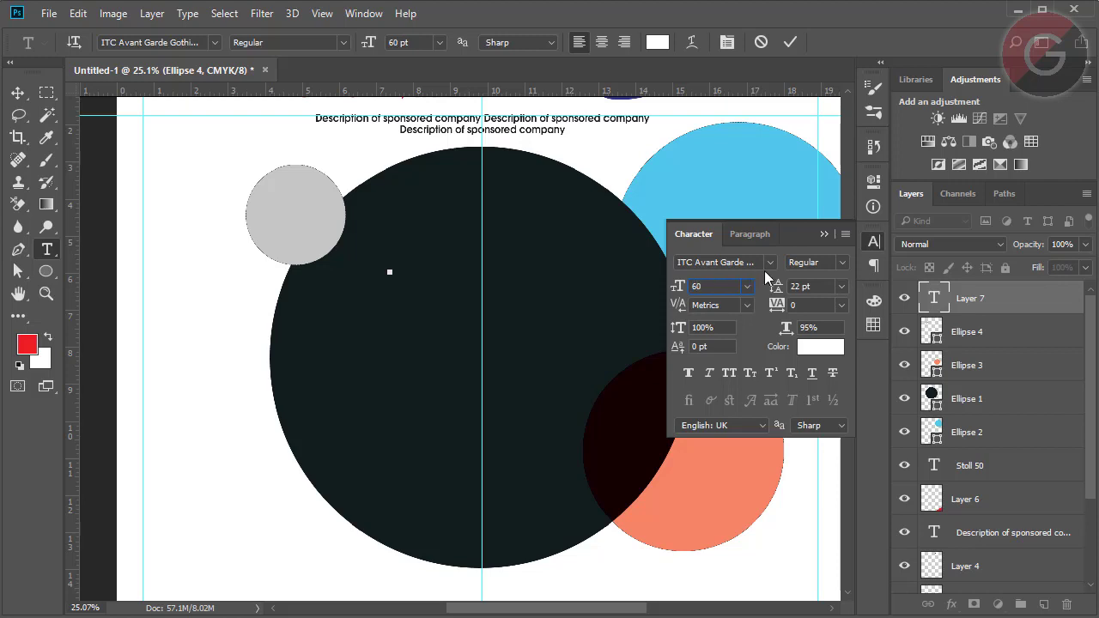
double_click(801, 286)
text(60)
click(785, 329)
text(E)
text(LEC)
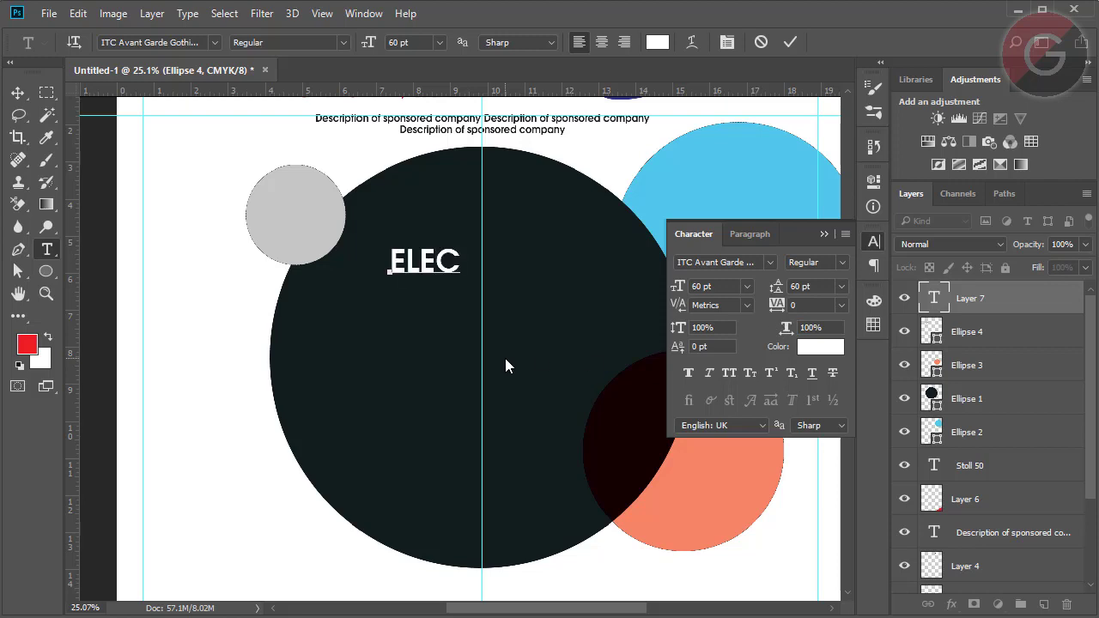
text(TRONICS )
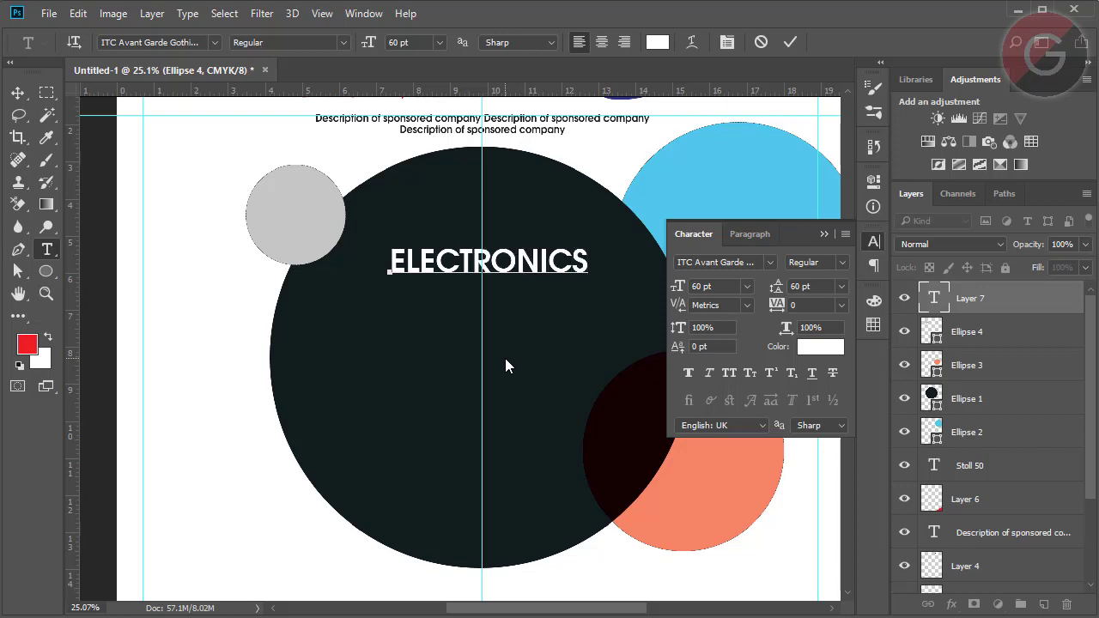
text(FAIR)
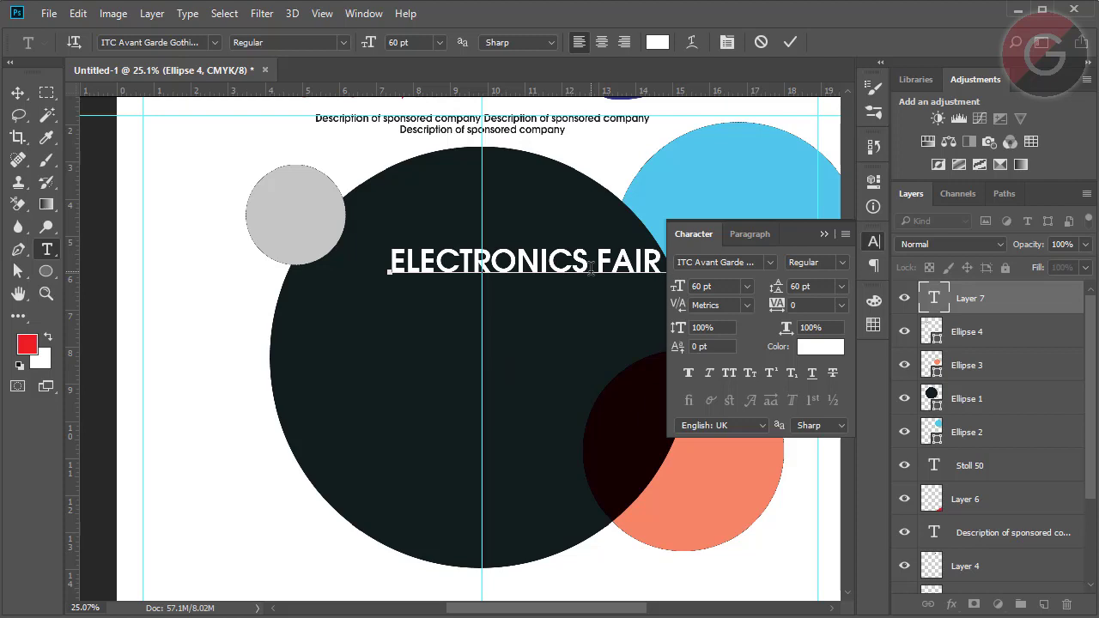
- Break the headline so FAIR 2018 sits on a second line under ELECTRONICS
click(874, 244)
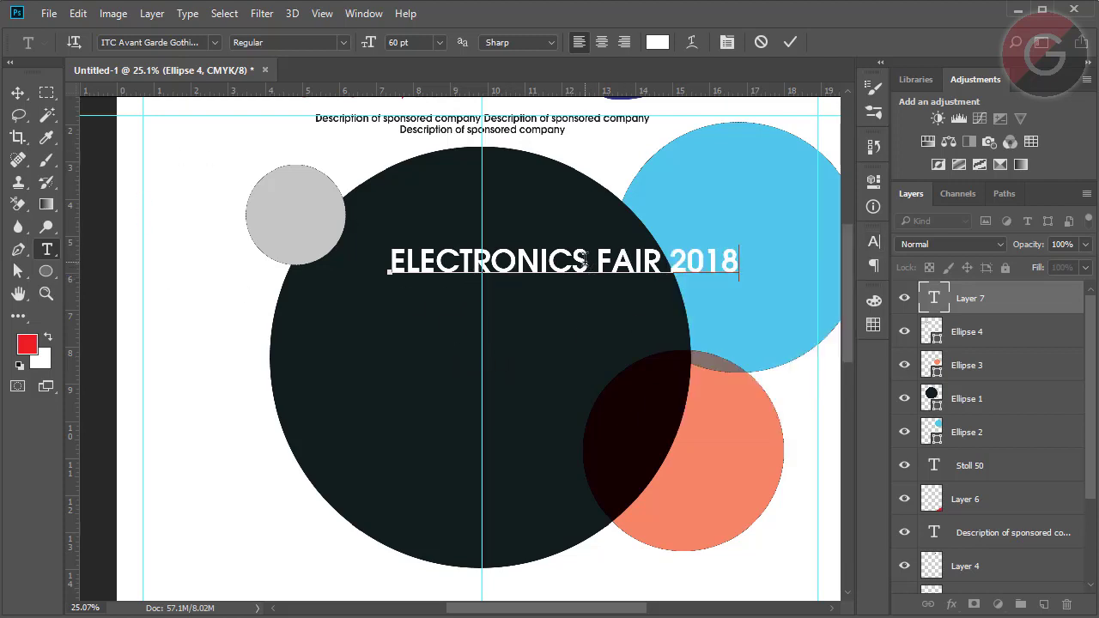
drag(660, 266, 669, 266)
key(Return)
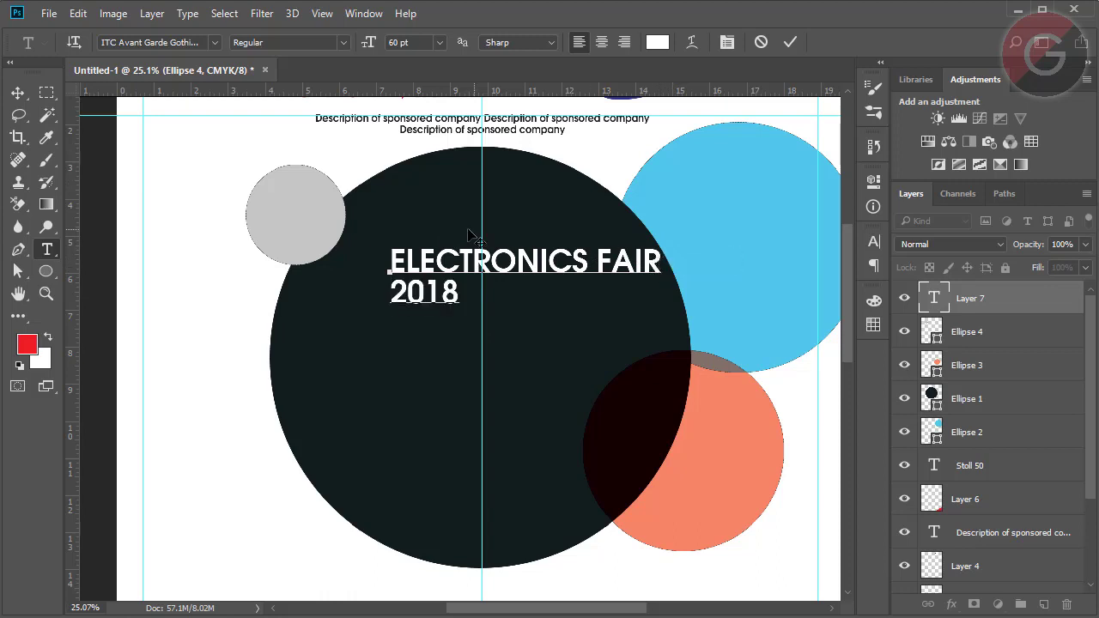
drag(588, 265, 598, 264)
key(Return)
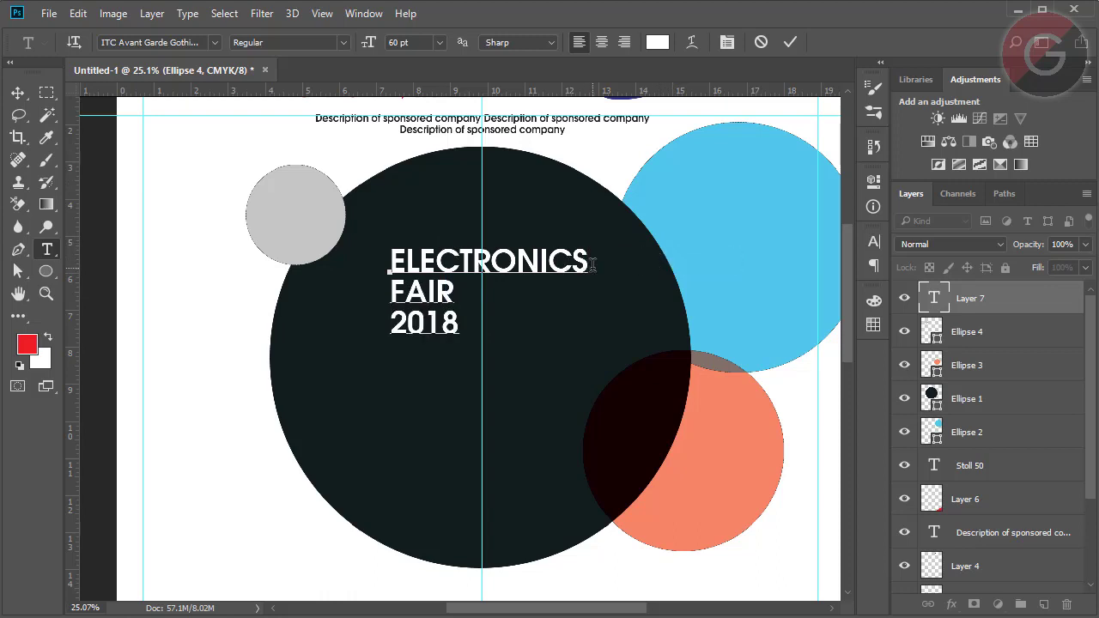
key(BackSpace)
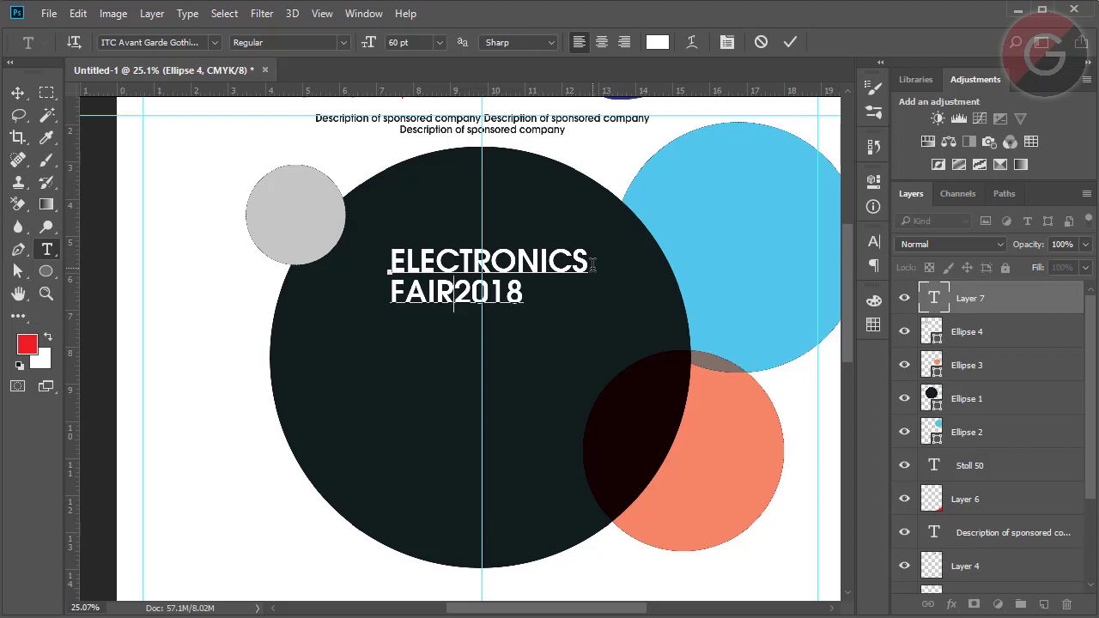
click(17, 92)
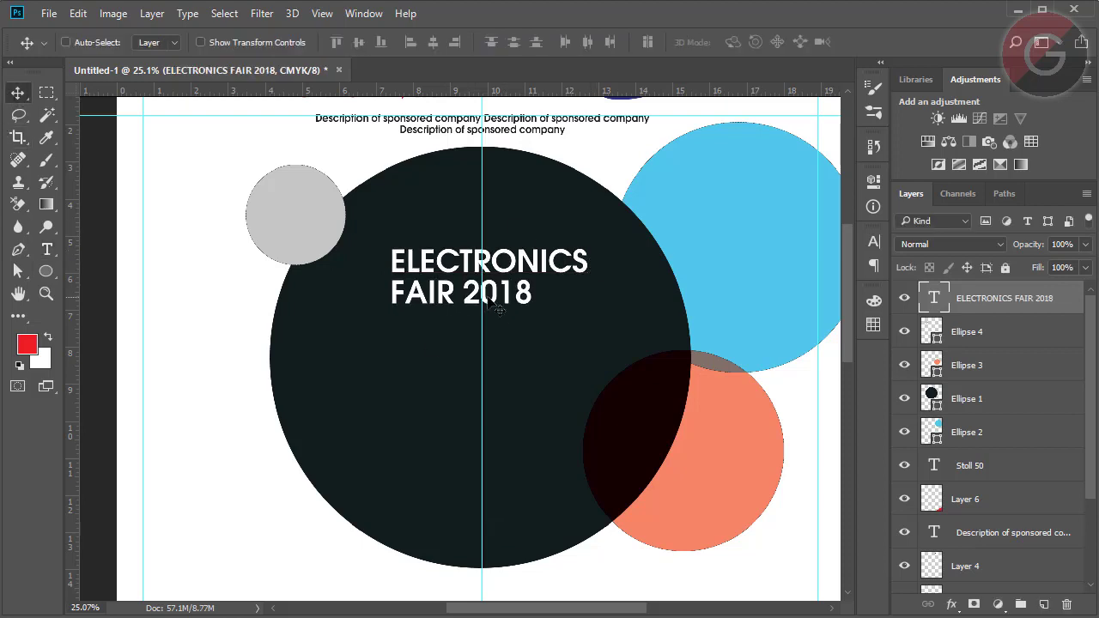
- Move the headline left and enlarge it to about 160%
drag(494, 305, 430, 327)
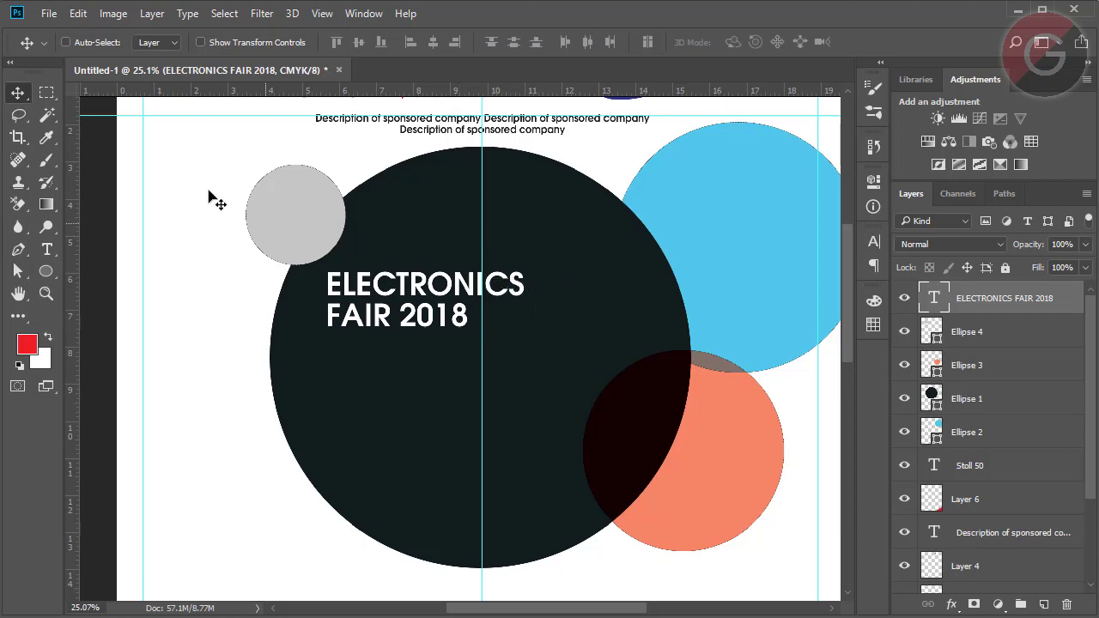
click(77, 13)
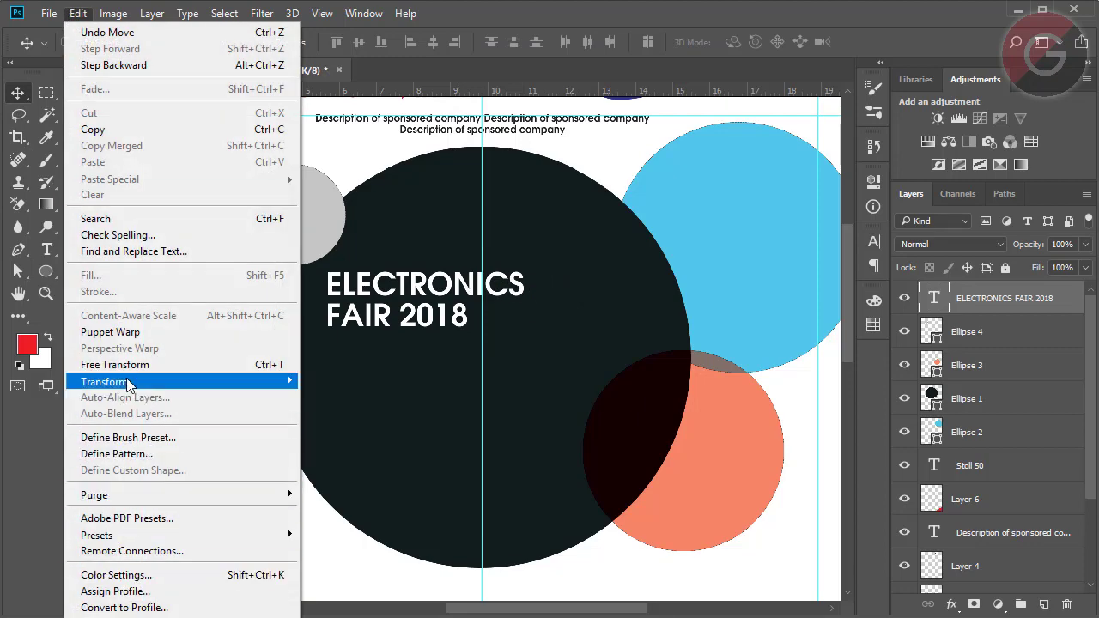
click(120, 364)
drag(525, 336, 620, 441)
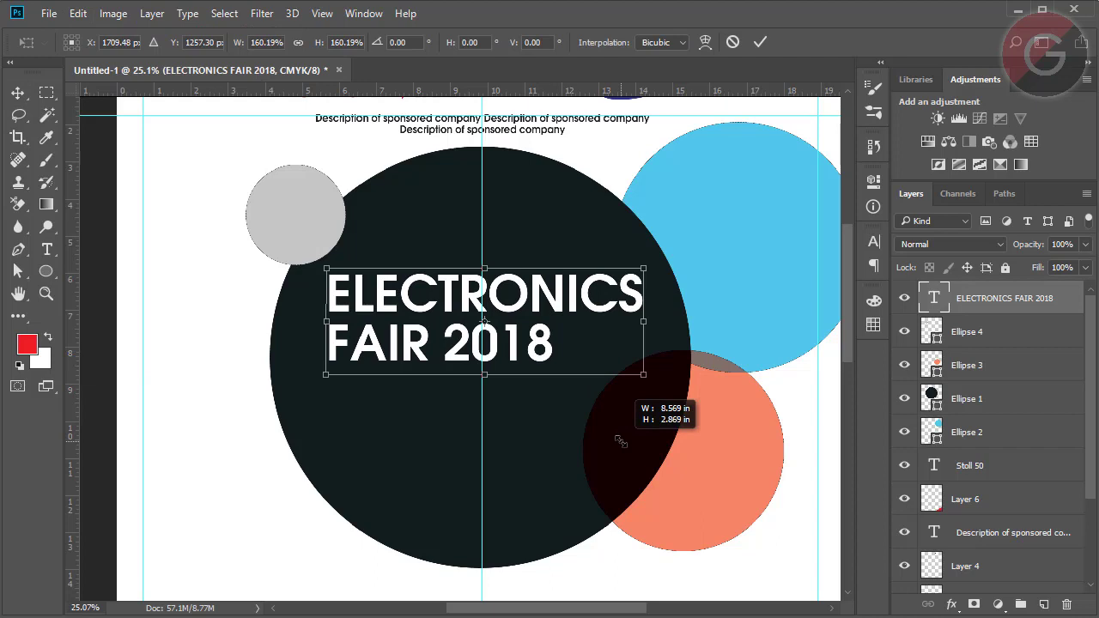
key(Return)
click(46, 249)
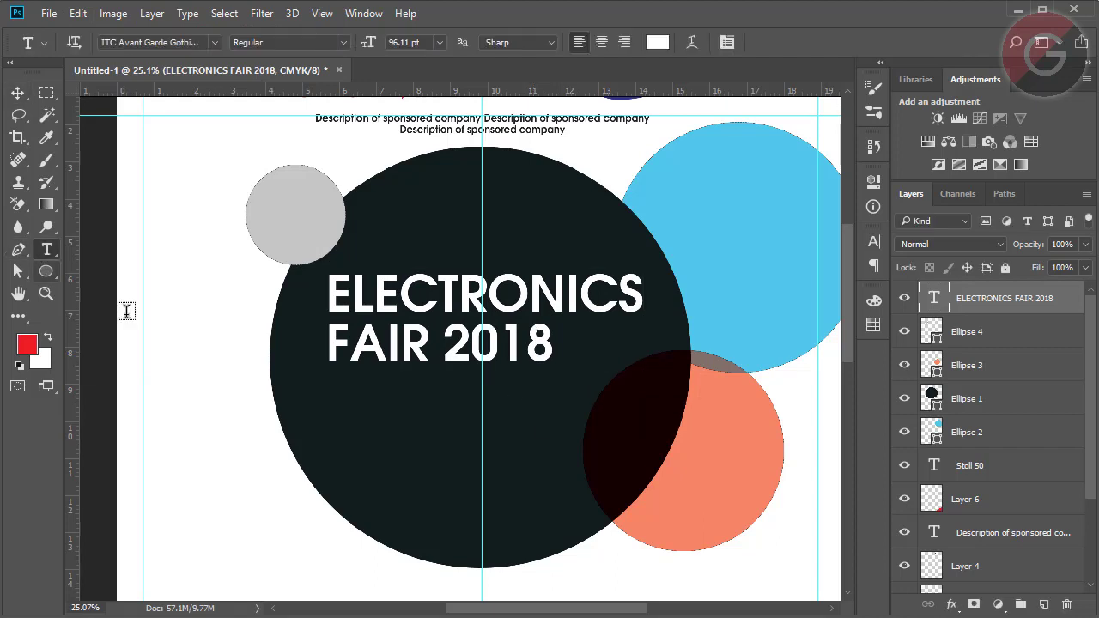
- Type an ampersand on the dark circle and colour it with the blue circle's sampled colour
click(425, 429)
text(&)
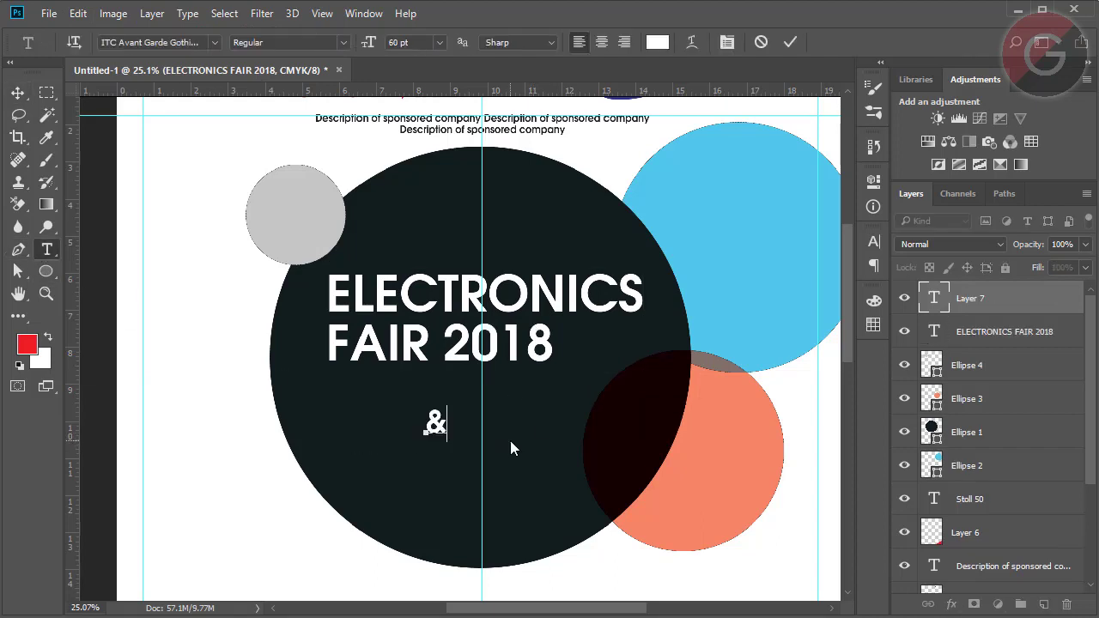
double_click(435, 424)
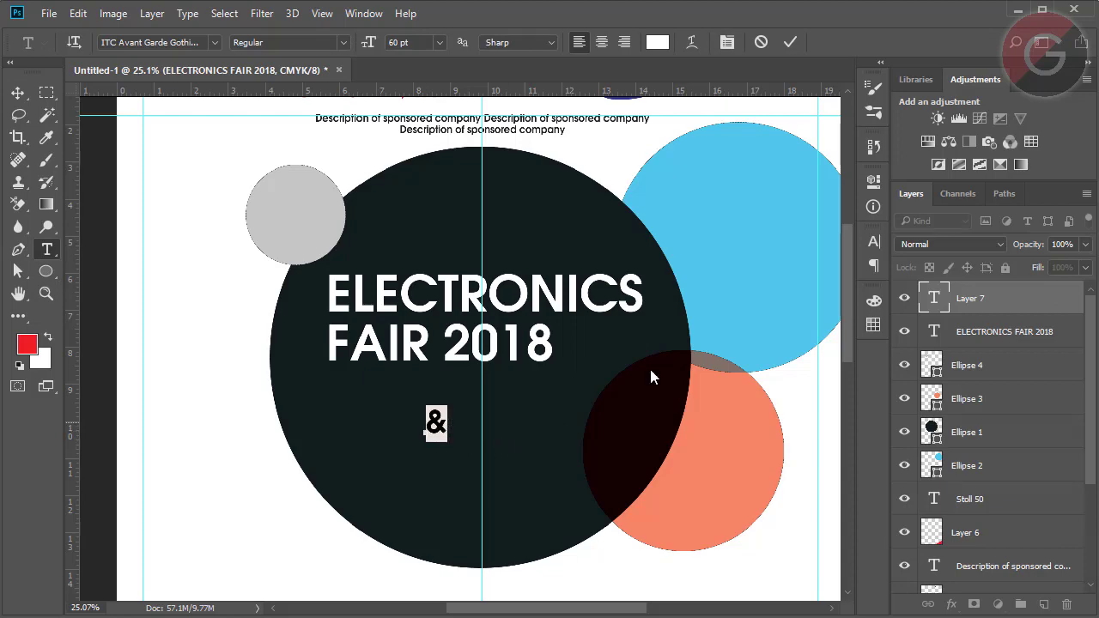
click(657, 42)
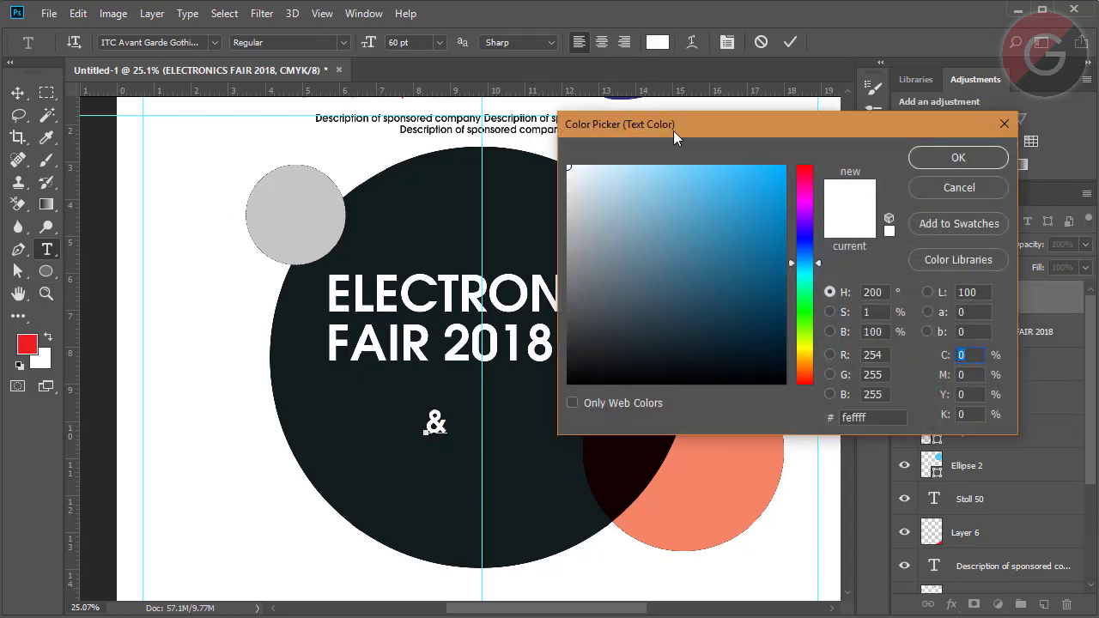
drag(673, 130, 277, 93)
click(728, 224)
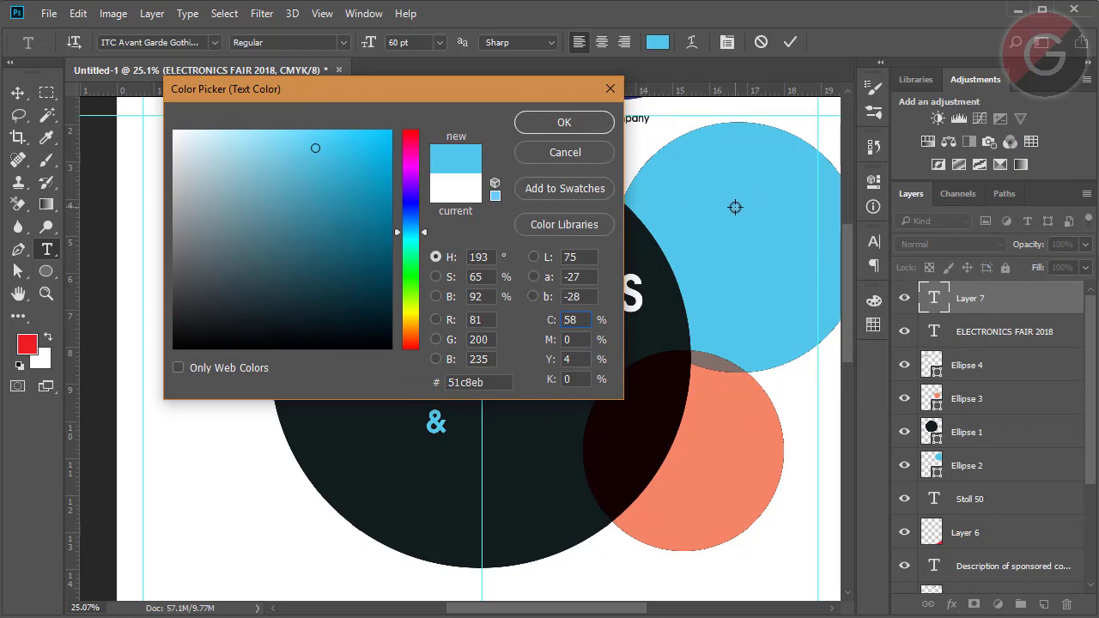
click(585, 123)
click(17, 92)
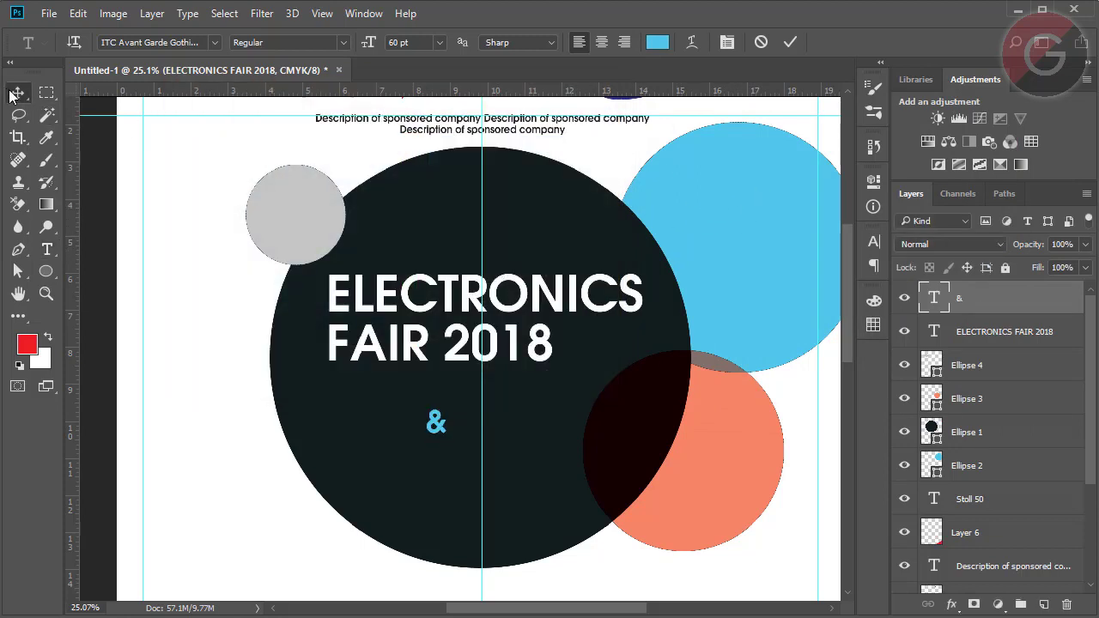
- Enlarge the ampersand to about 324% and place it beside 2018
click(79, 13)
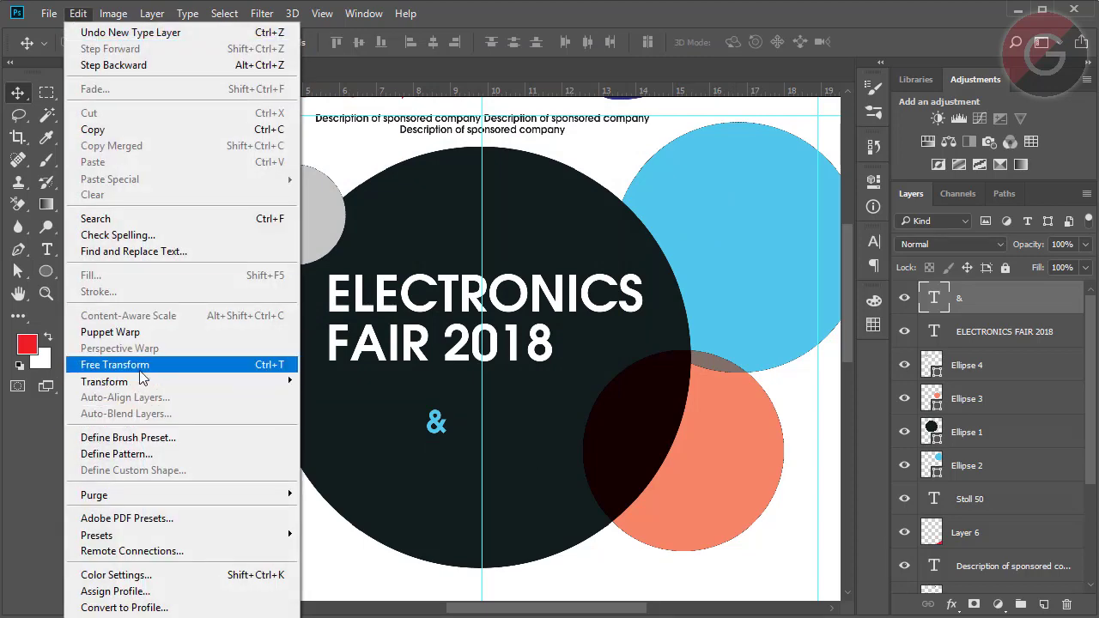
click(141, 367)
drag(449, 403, 538, 350)
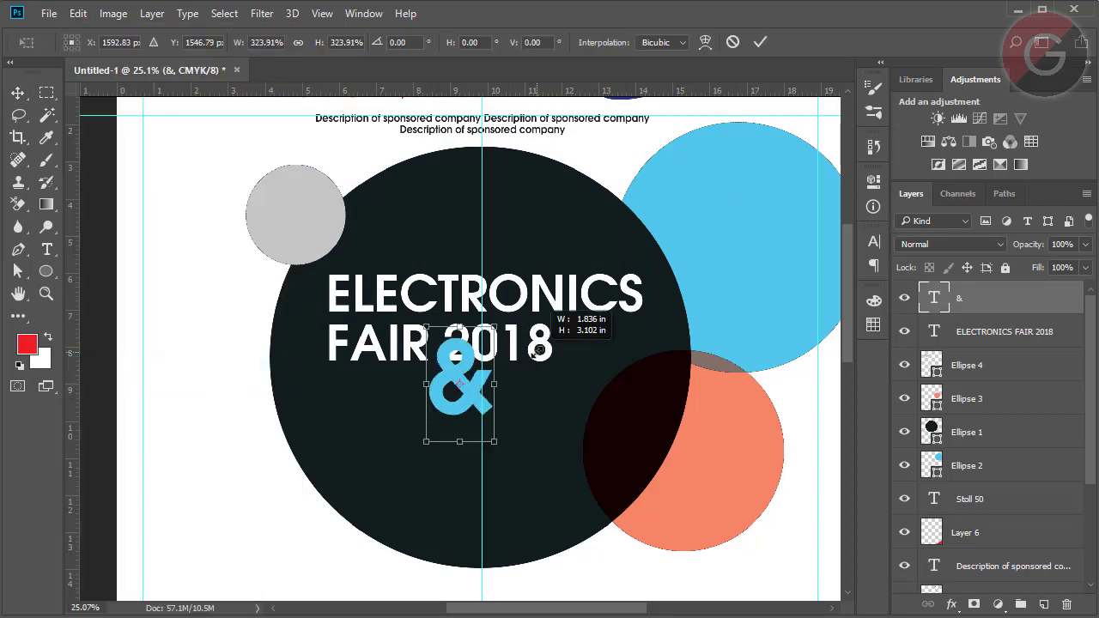
click(761, 42)
drag(488, 406, 612, 389)
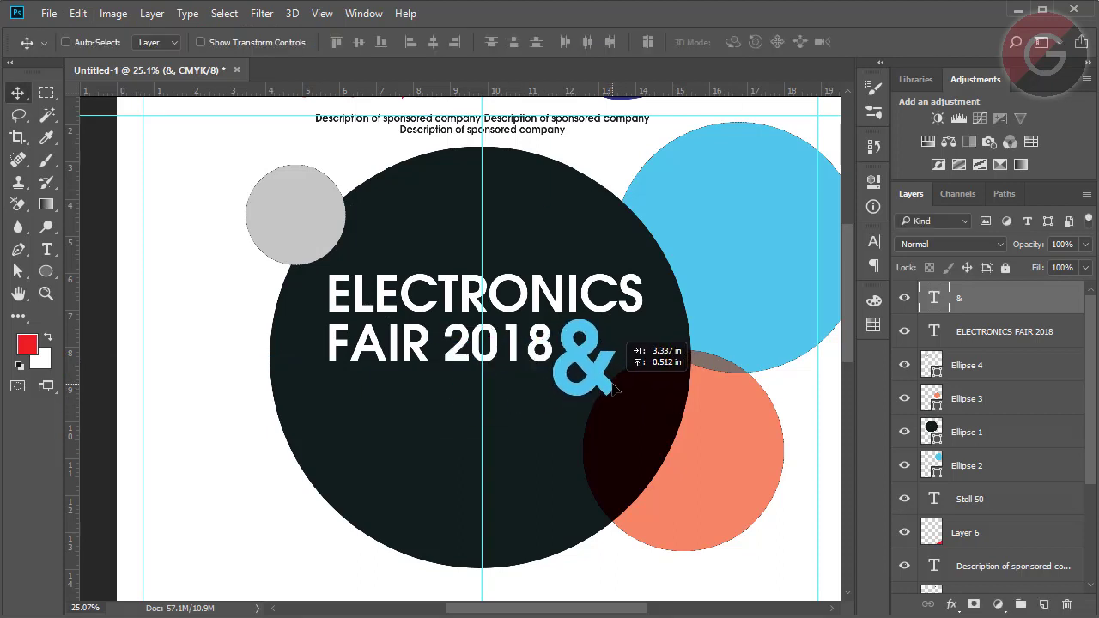
- Duplicate the ELECTRONICS FAIR 2018 layer and move the copy below the original
right_click(468, 292)
click(477, 302)
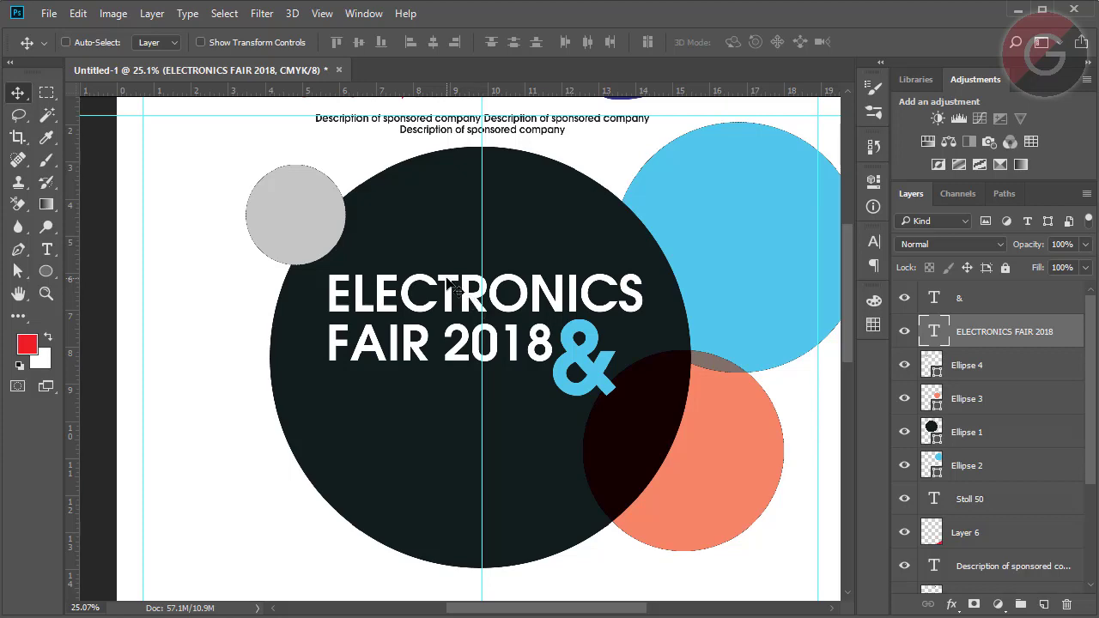
right_click(1035, 331)
click(696, 211)
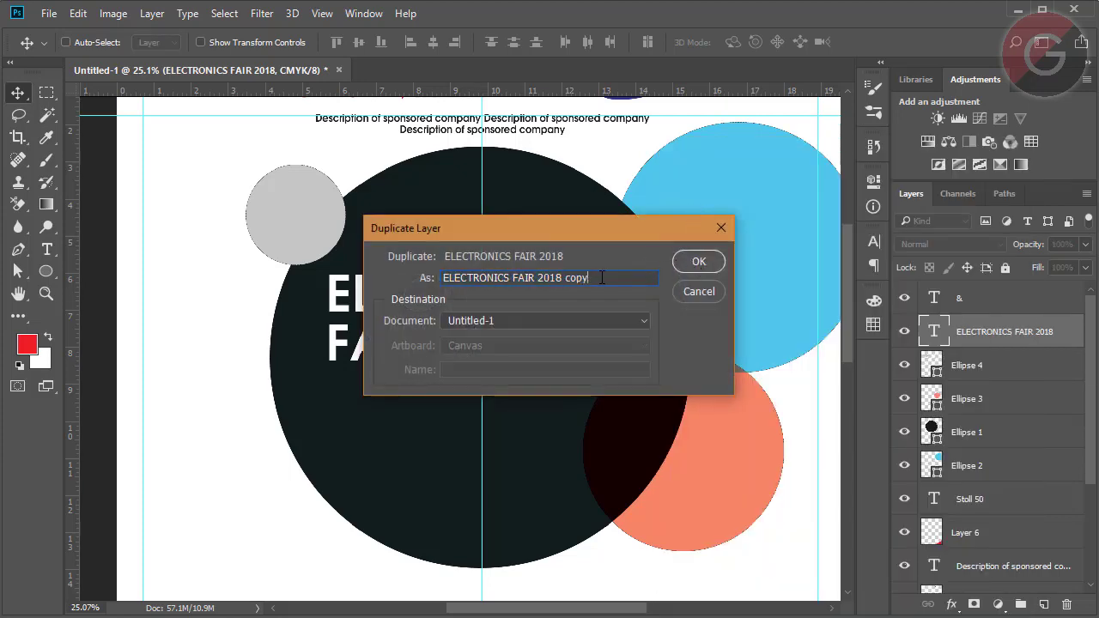
drag(589, 277, 448, 277)
click(699, 263)
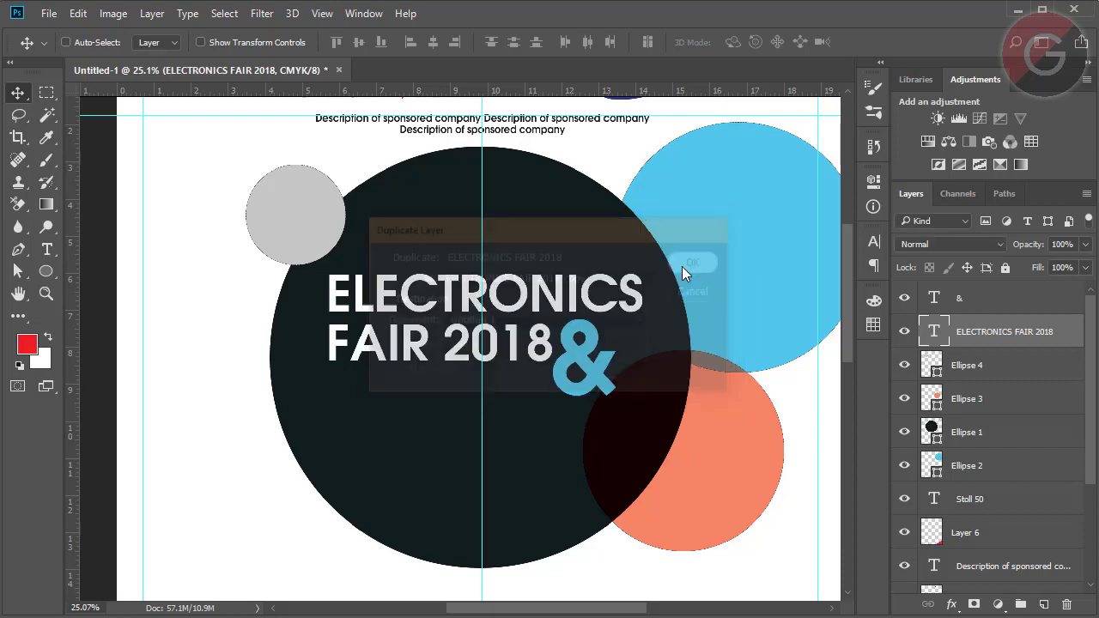
drag(472, 320, 468, 410)
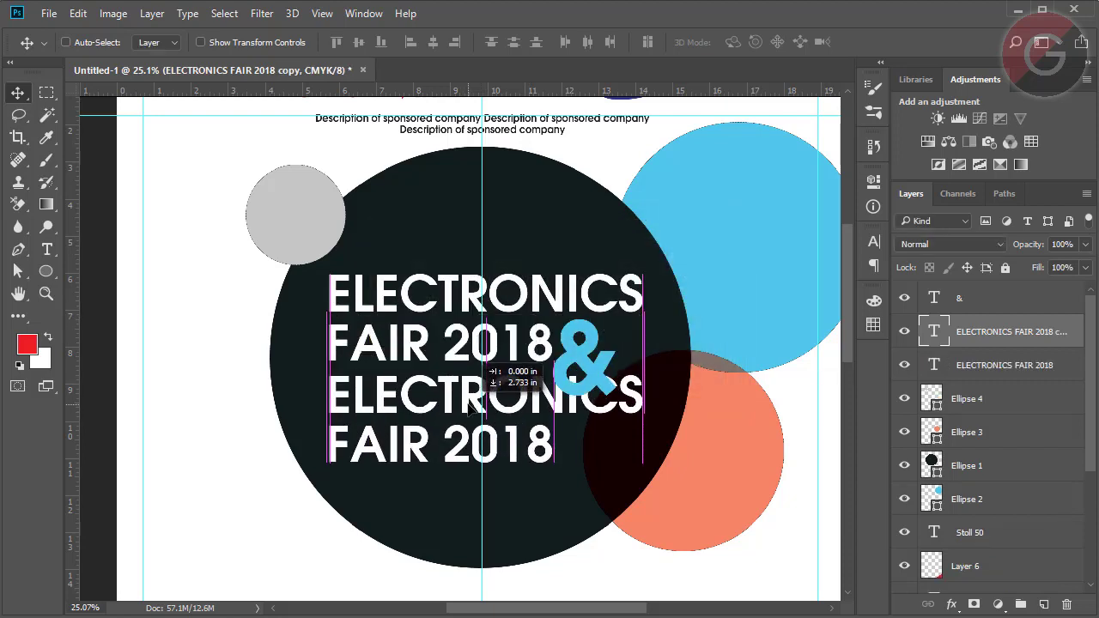
- Select both lines of the copied headline's text for editing
click(47, 249)
double_click(352, 395)
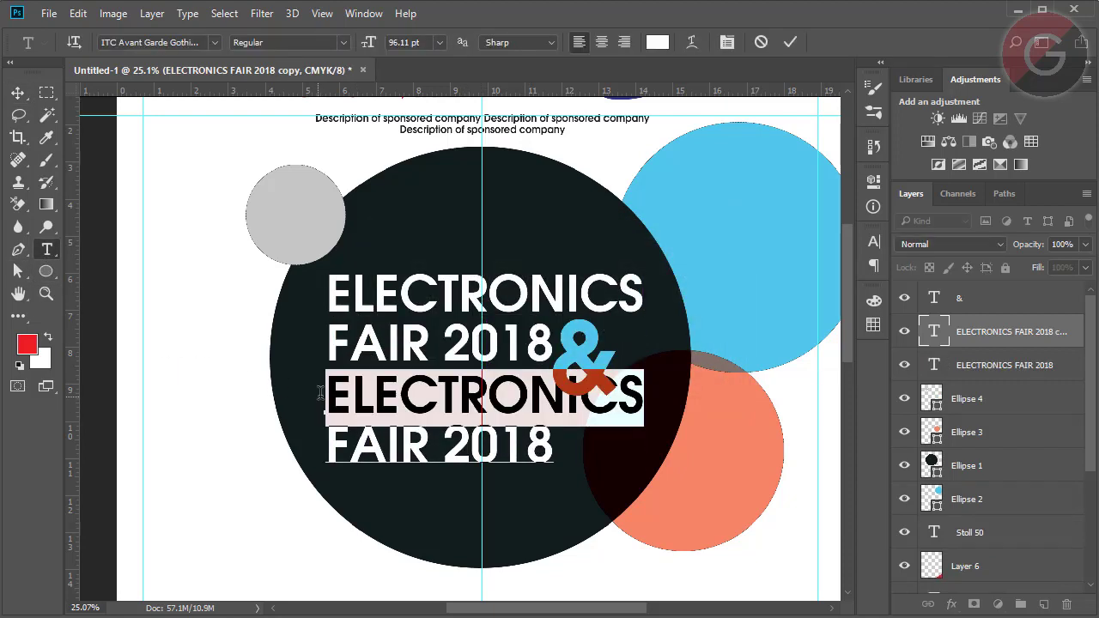
drag(326, 391, 569, 474)
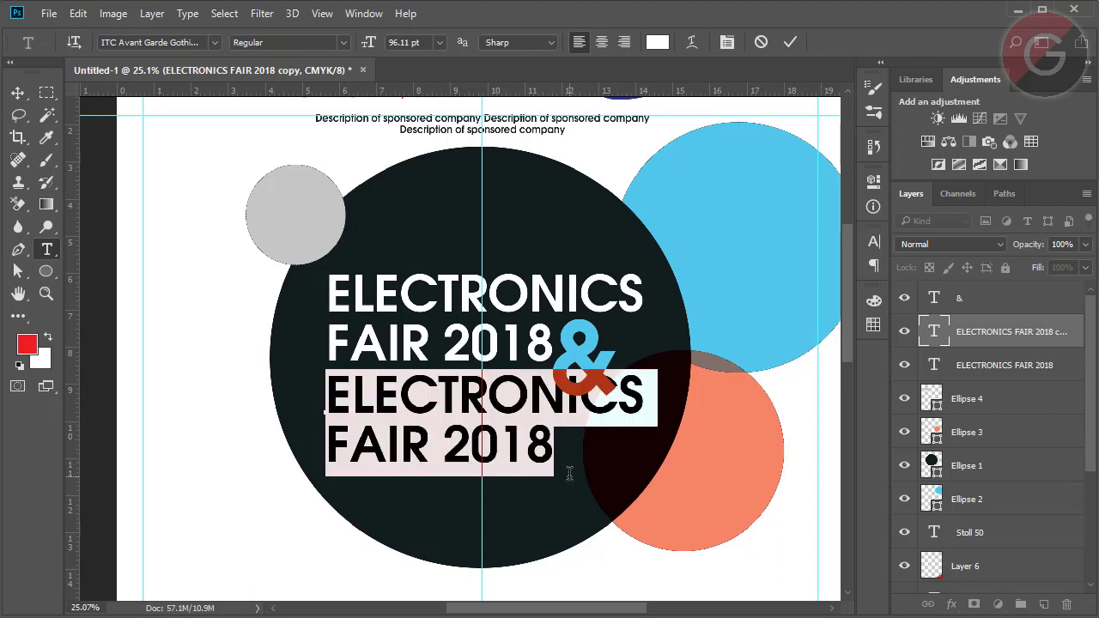
- Retype the copy as ANNUAL ASSEMBLY, scale it to about 78%, and centre it under FAIR 2018
text(ANNUAL )
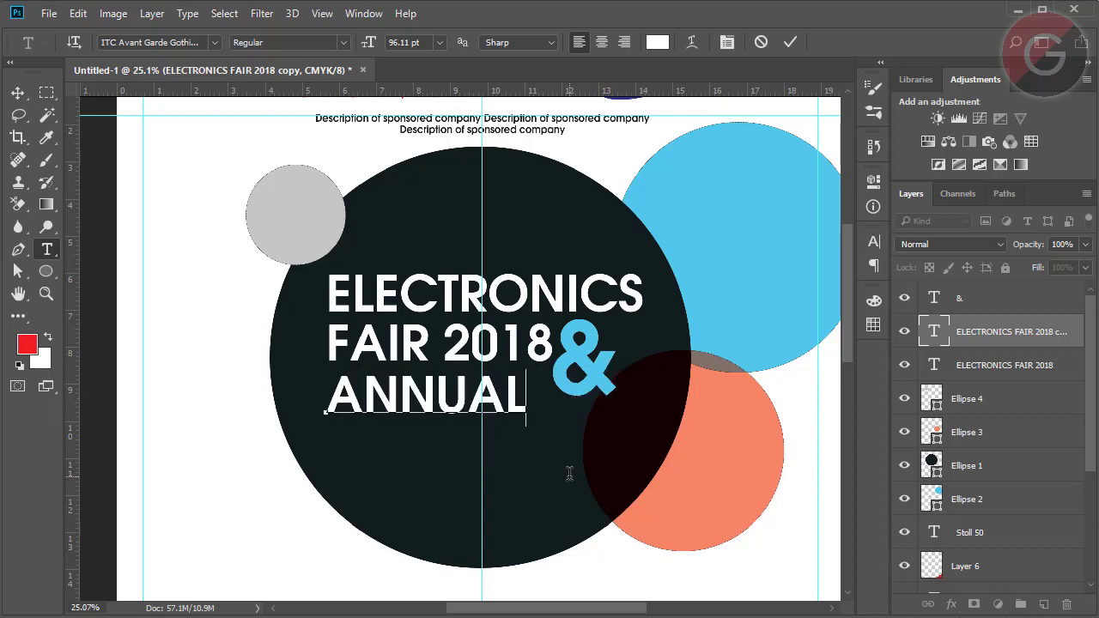
text(ASS)
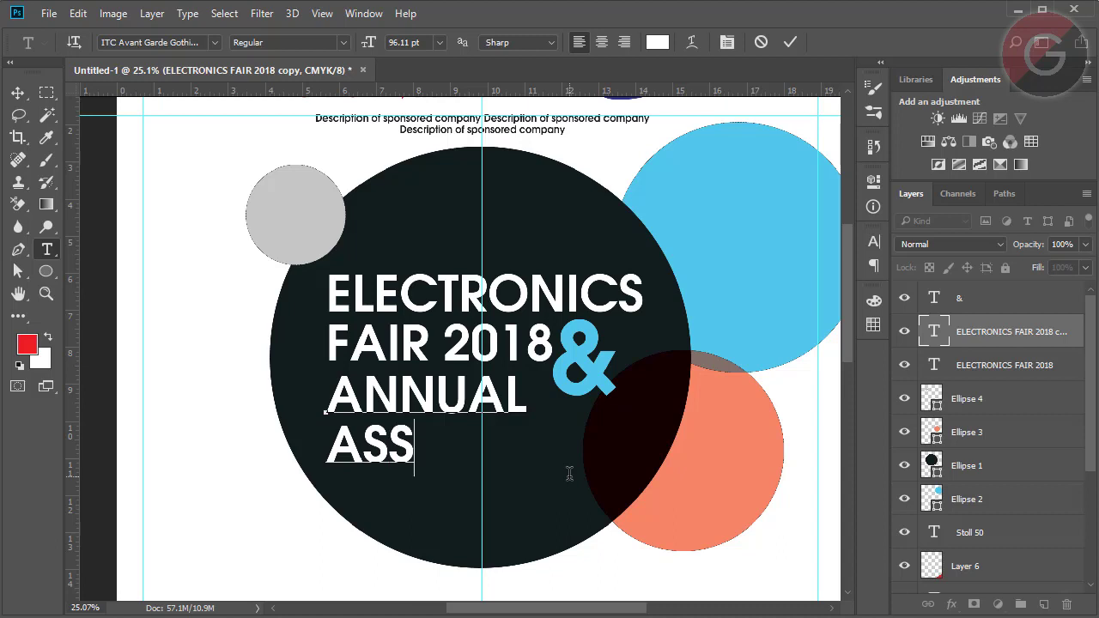
text(EMBLY)
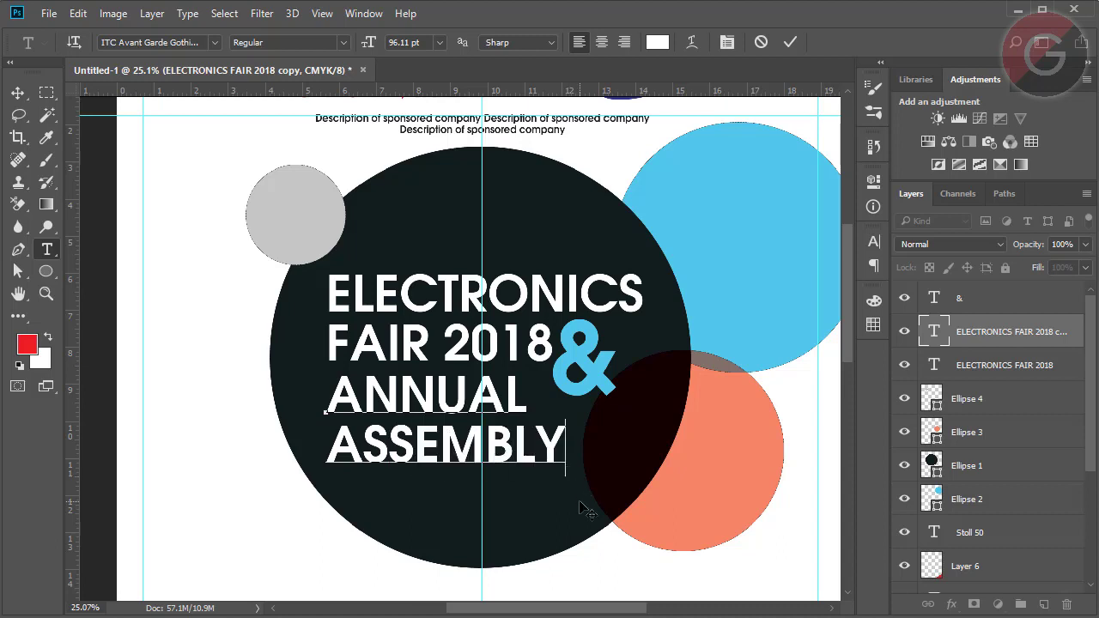
click(17, 91)
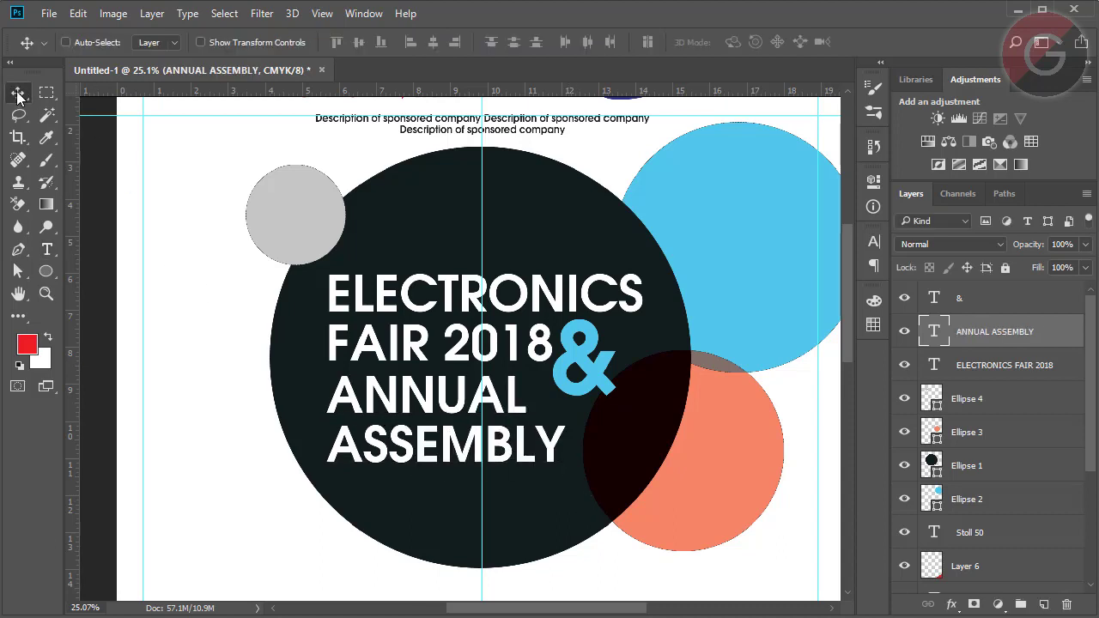
click(77, 12)
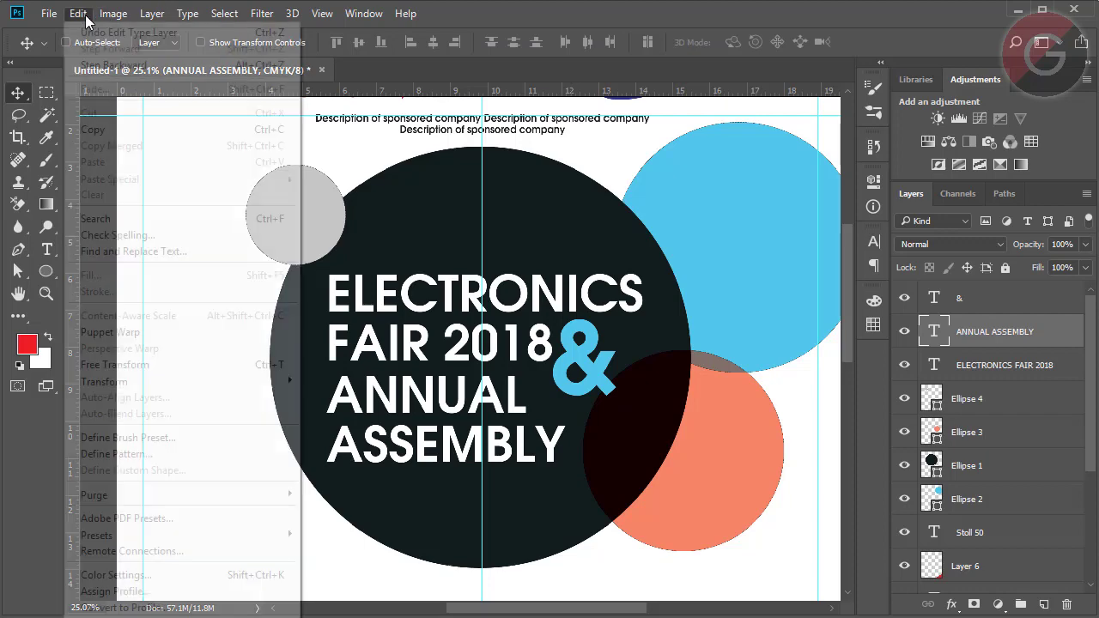
click(127, 365)
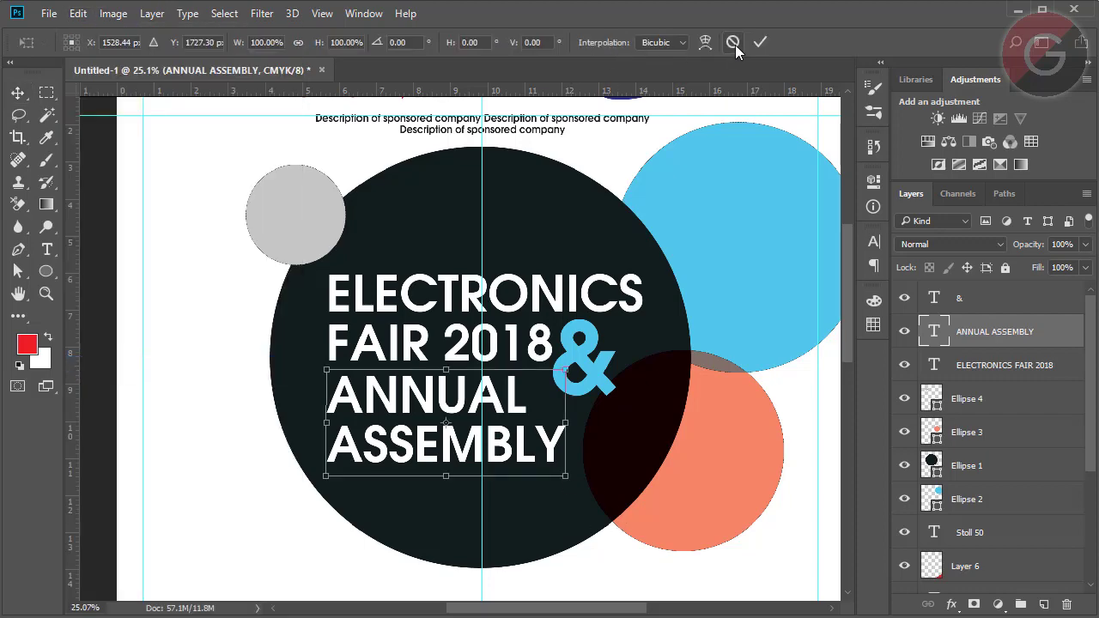
drag(563, 474, 505, 464)
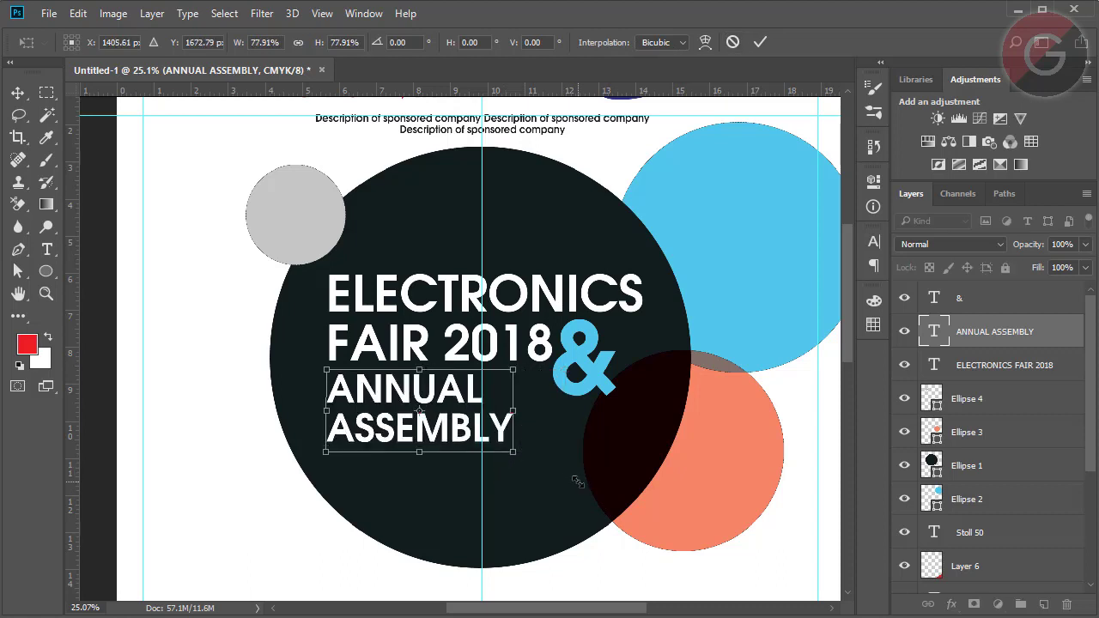
key(Return)
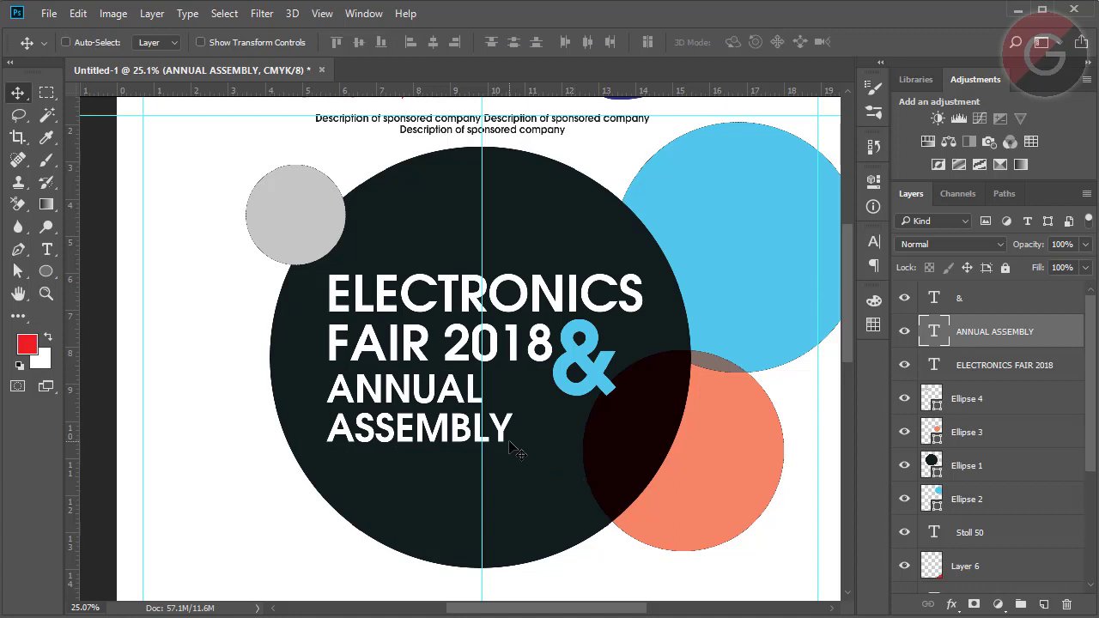
drag(513, 446, 577, 447)
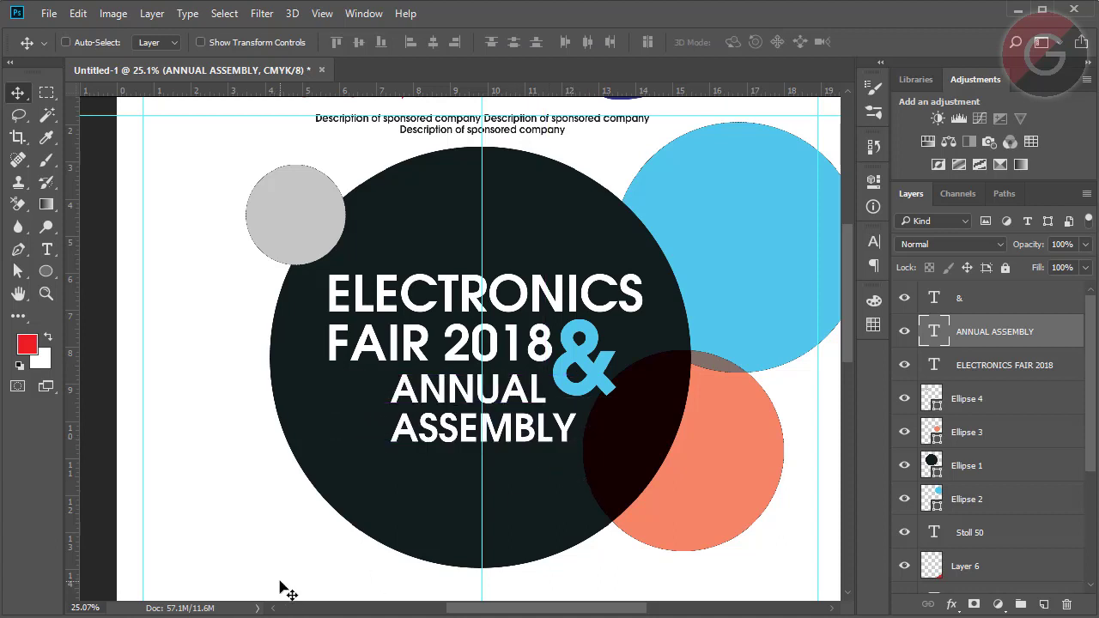
- Select the three headline text layers and scale them together to about 108%, nudged slightly left
click(1015, 367)
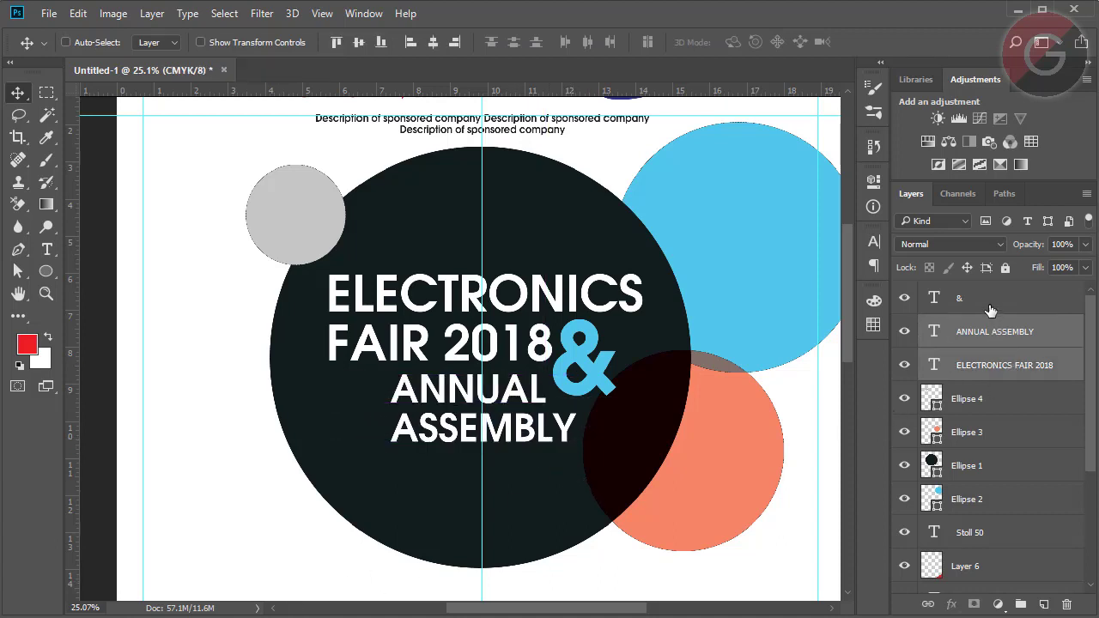
click(987, 309)
ctrl+click(987, 342)
ctrl+click(989, 371)
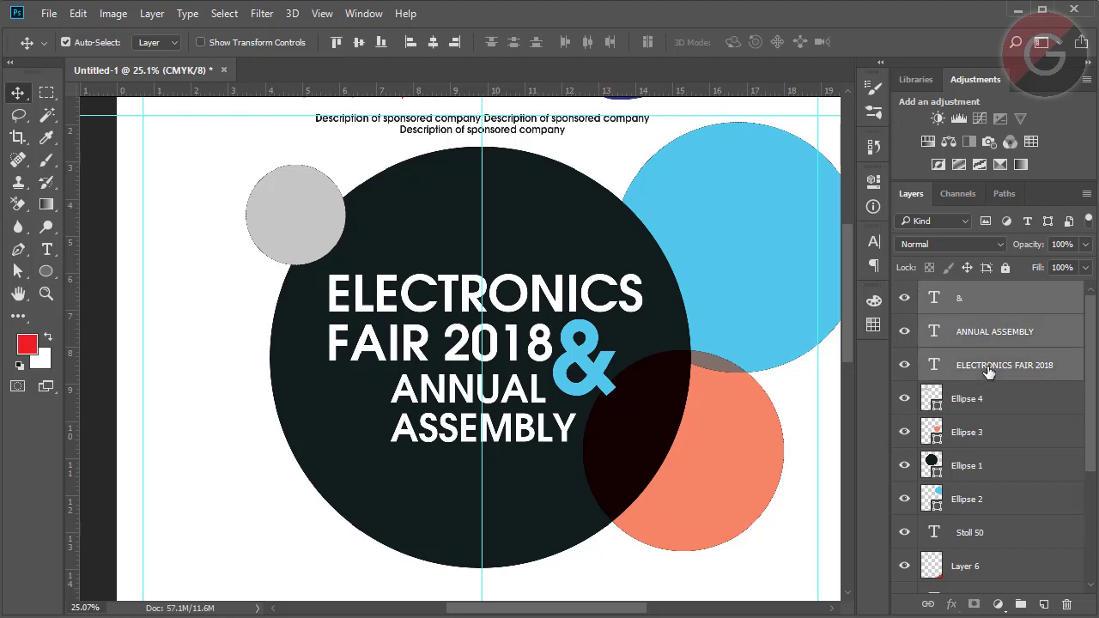
click(78, 13)
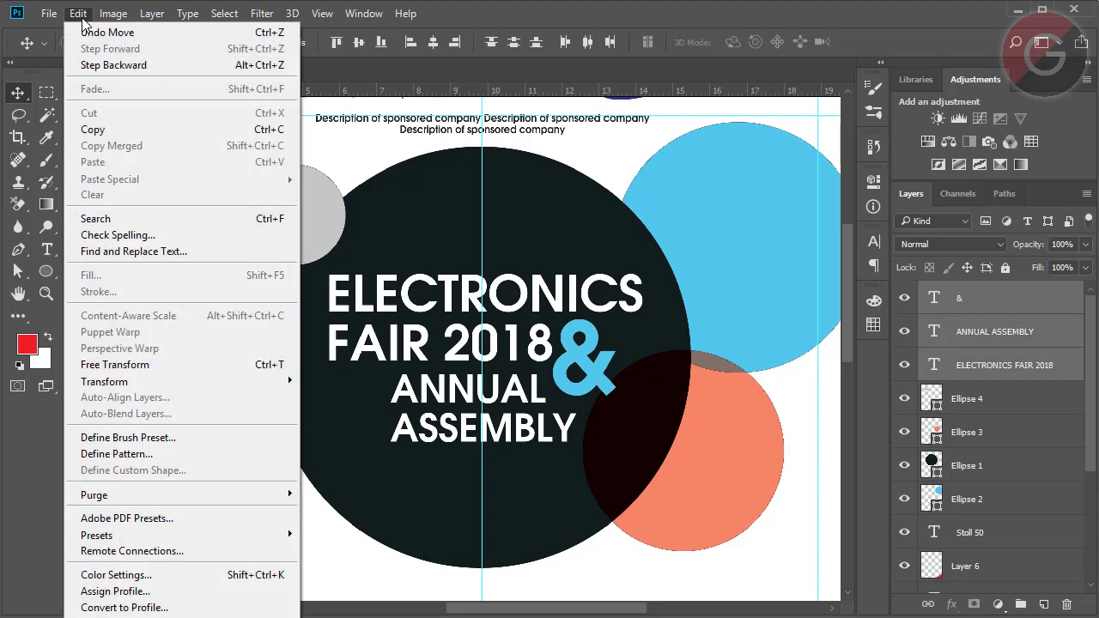
click(116, 364)
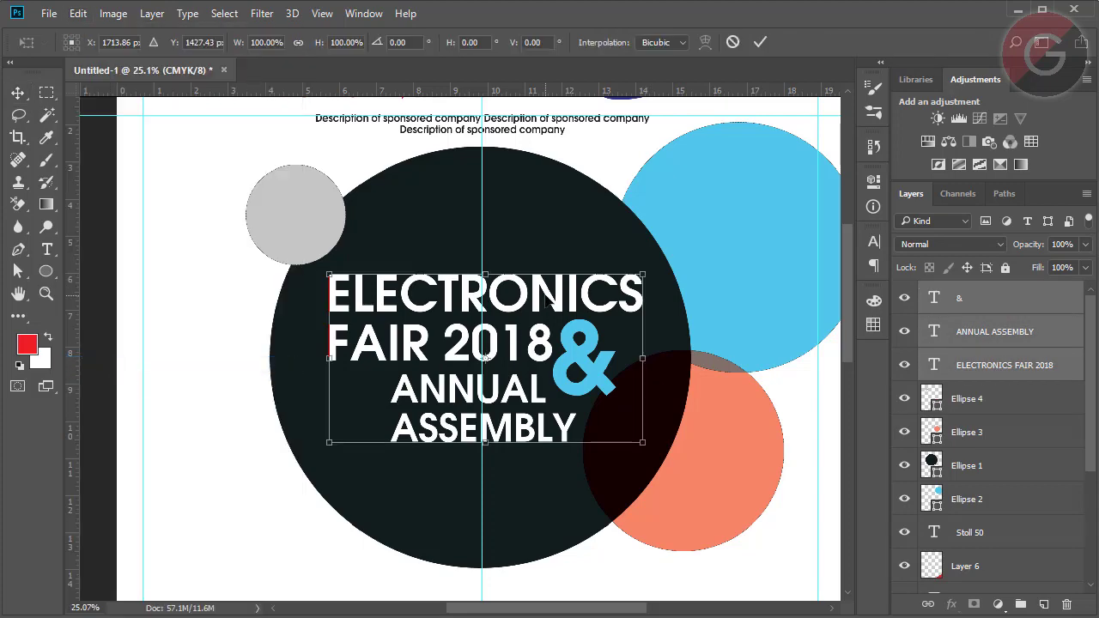
drag(547, 301, 531, 305)
drag(627, 446, 648, 467)
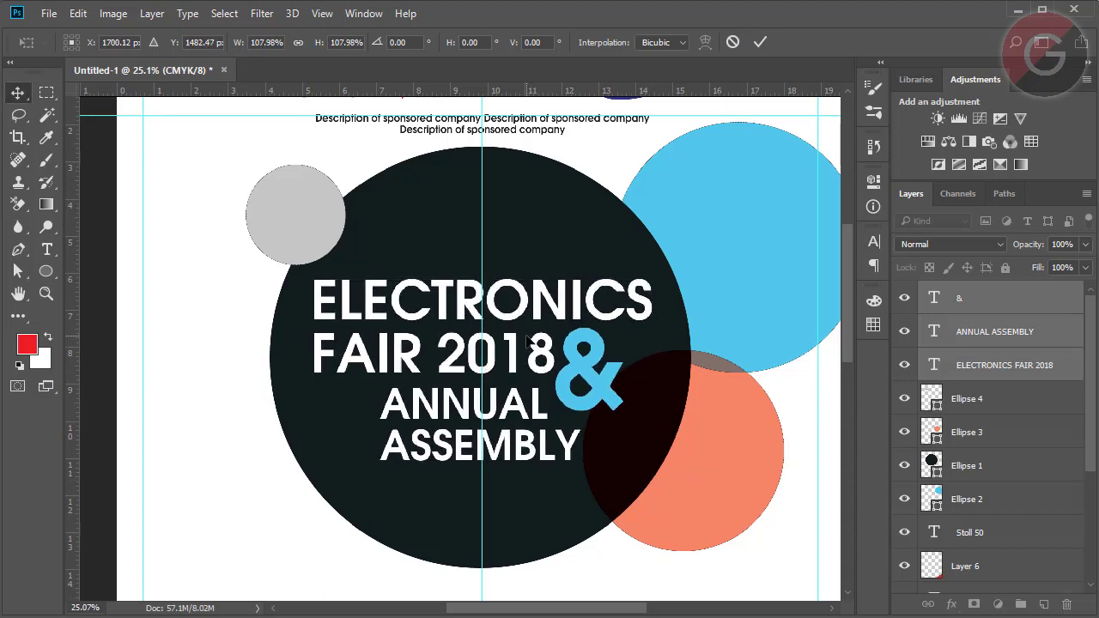
key(Return)
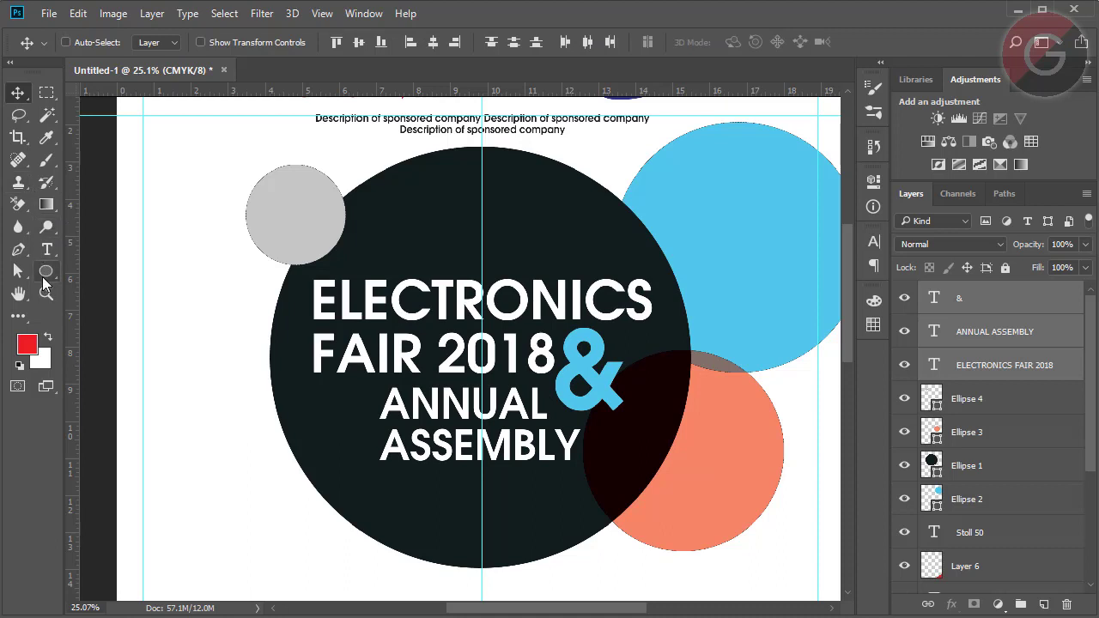
- Draw a tall rectangle just left of ANNUAL ASSEMBLY and fill it pure white
click(46, 271)
click(96, 273)
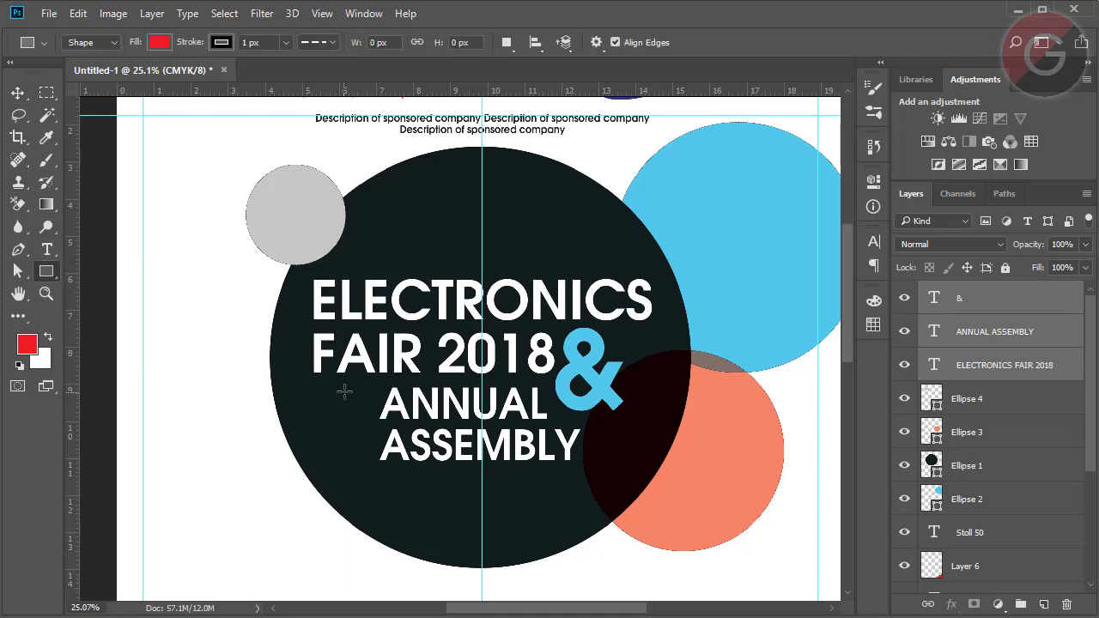
drag(354, 388, 361, 568)
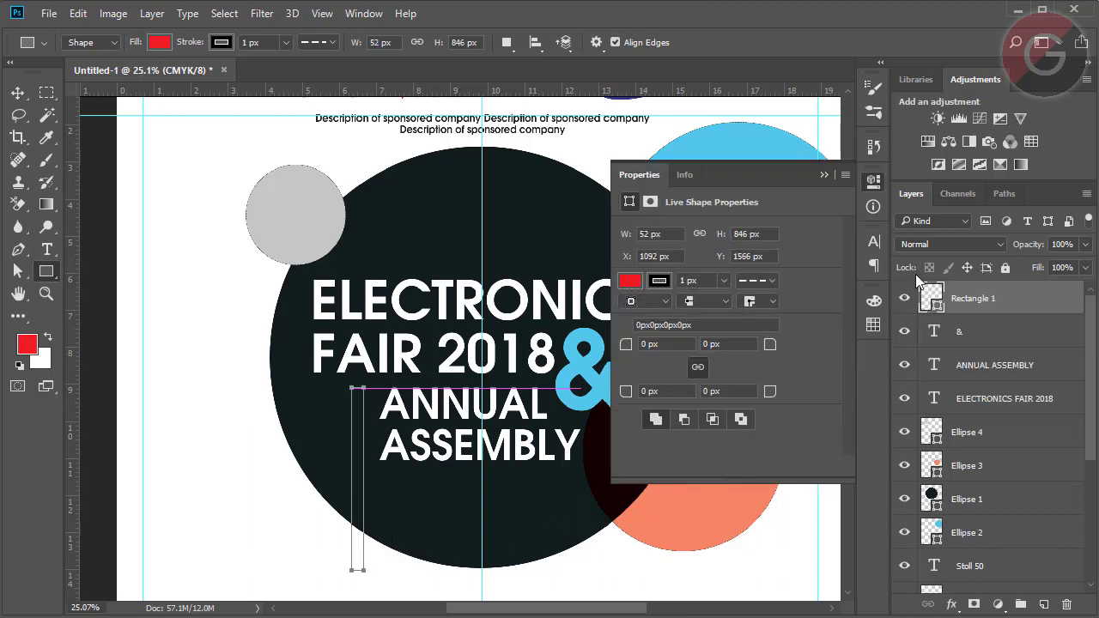
click(629, 283)
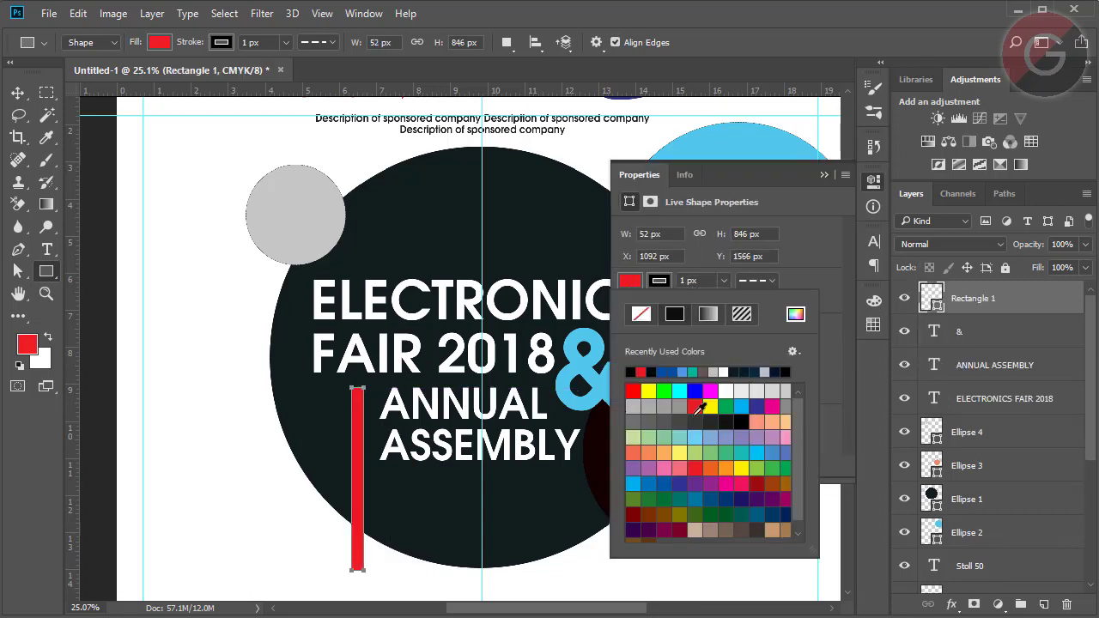
click(743, 393)
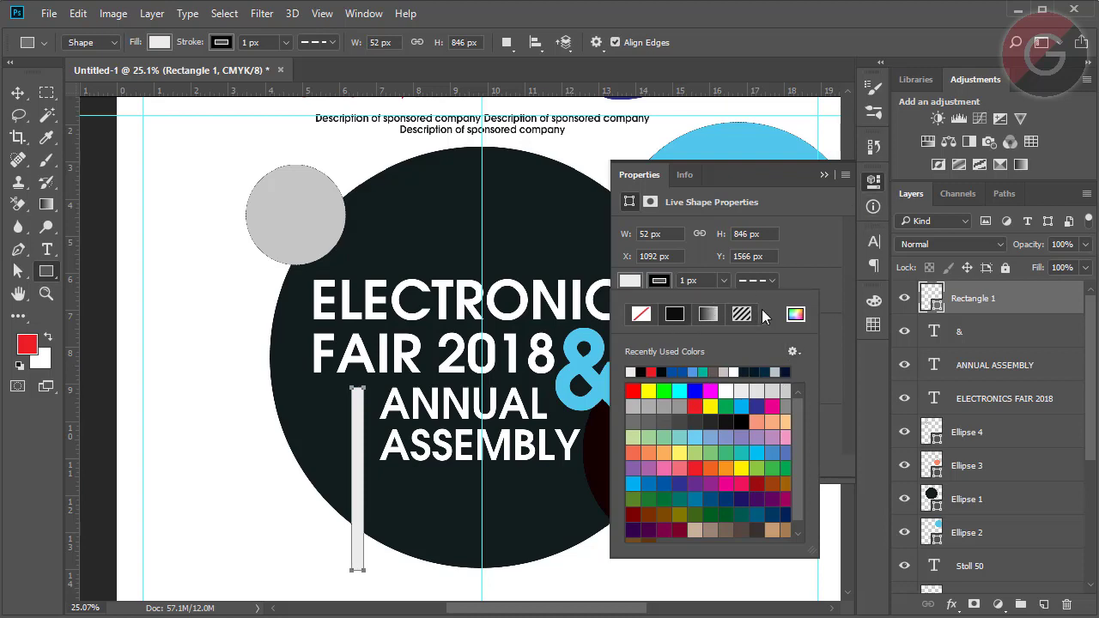
click(796, 316)
click(173, 147)
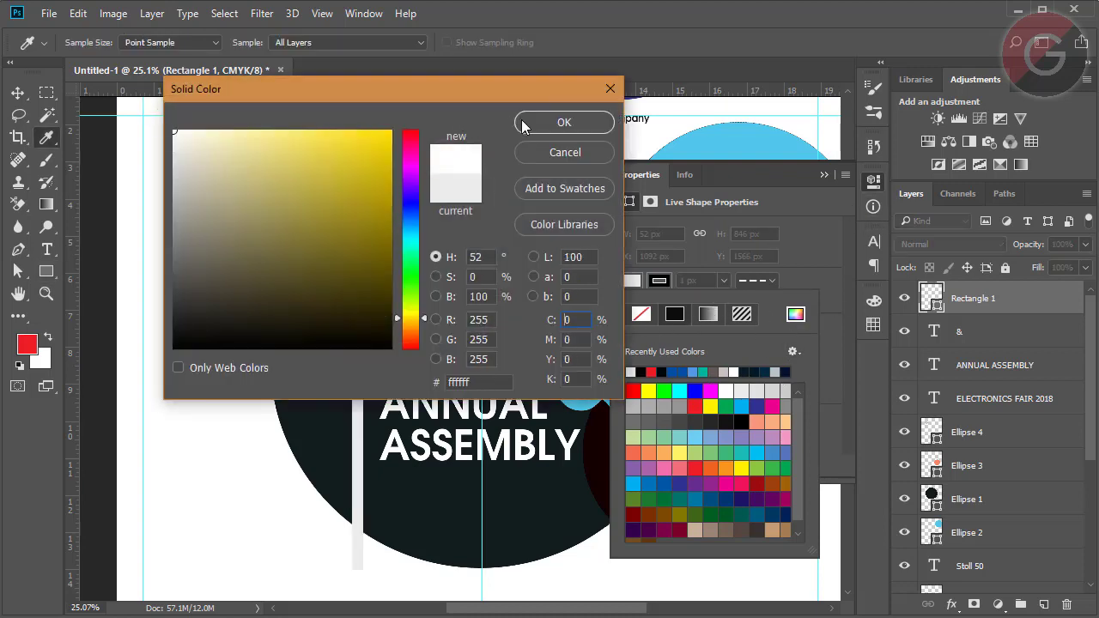
click(564, 122)
click(868, 185)
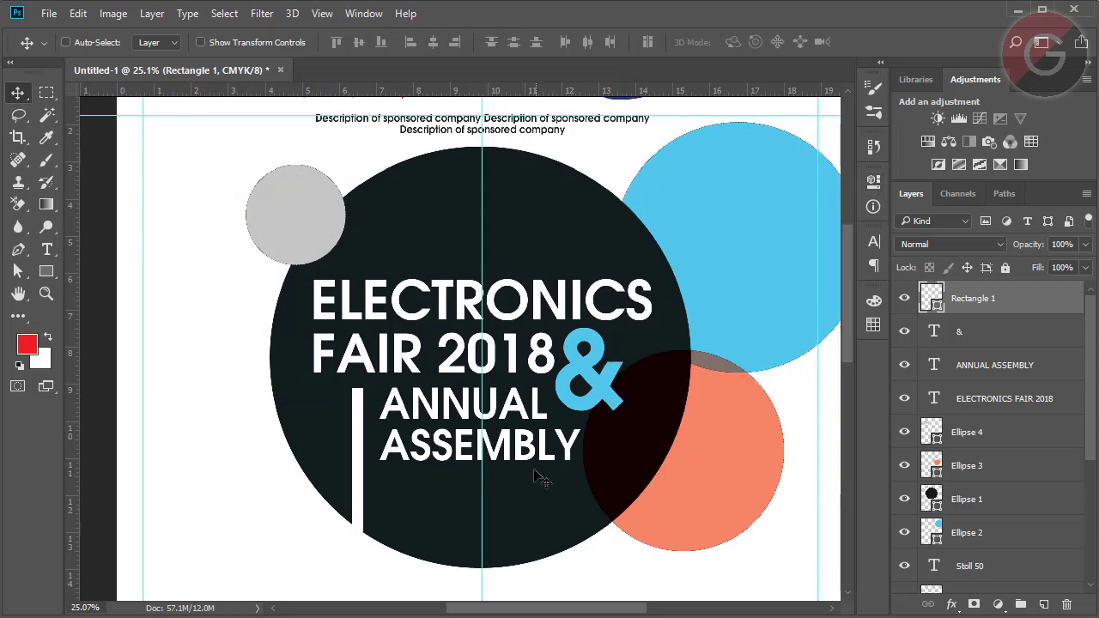
- Narrow the white bar to about 62% width, nudge it into place, and fit the poster on screen
click(77, 14)
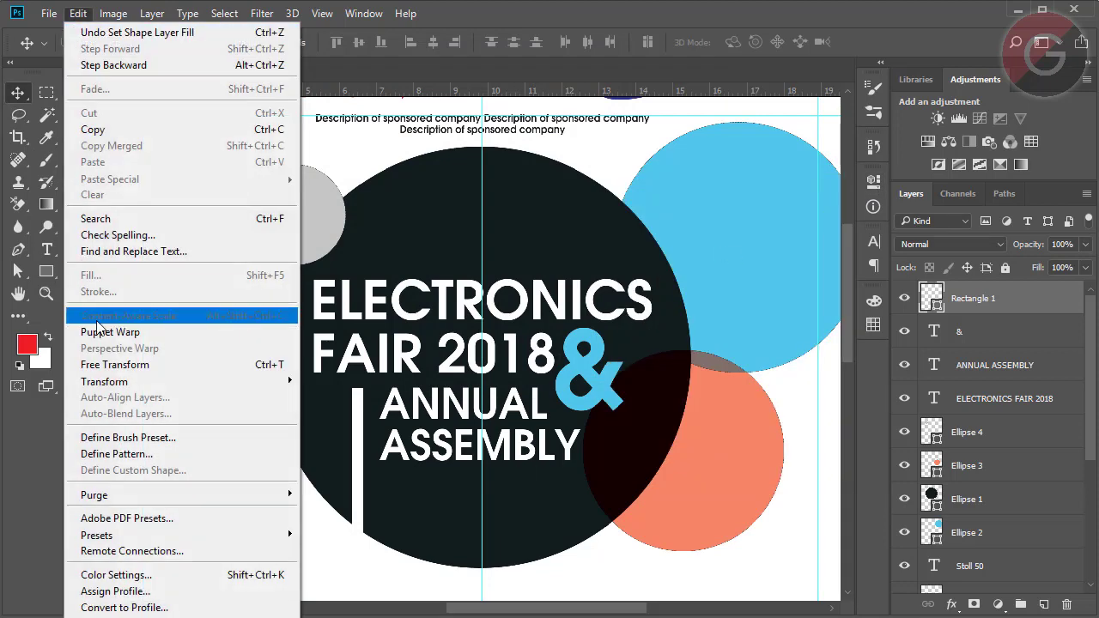
click(129, 363)
drag(353, 481, 358, 479)
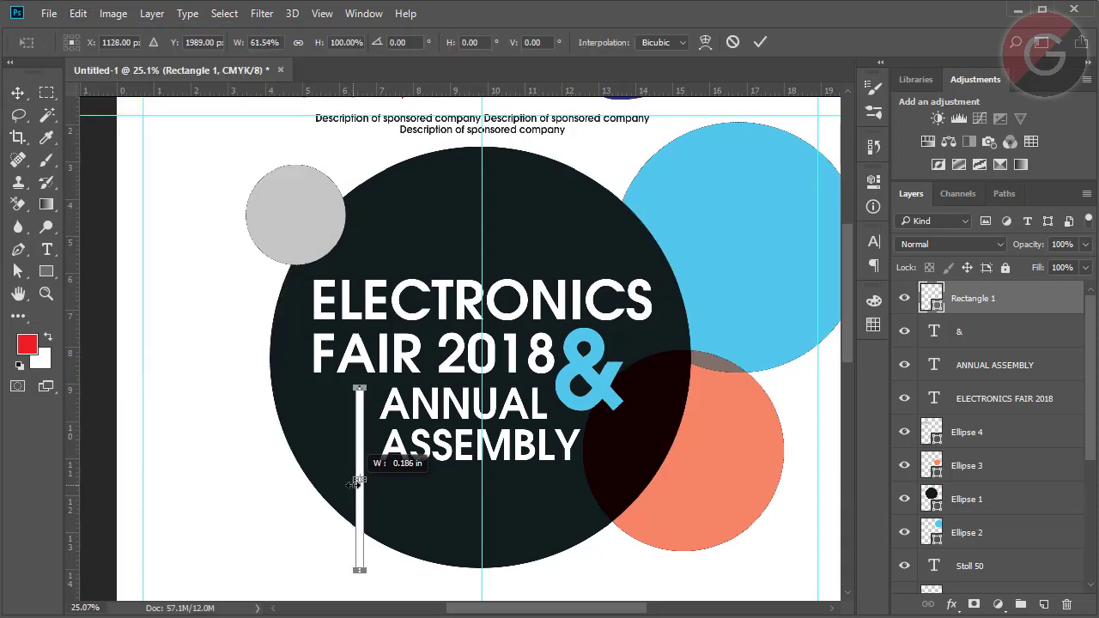
click(758, 43)
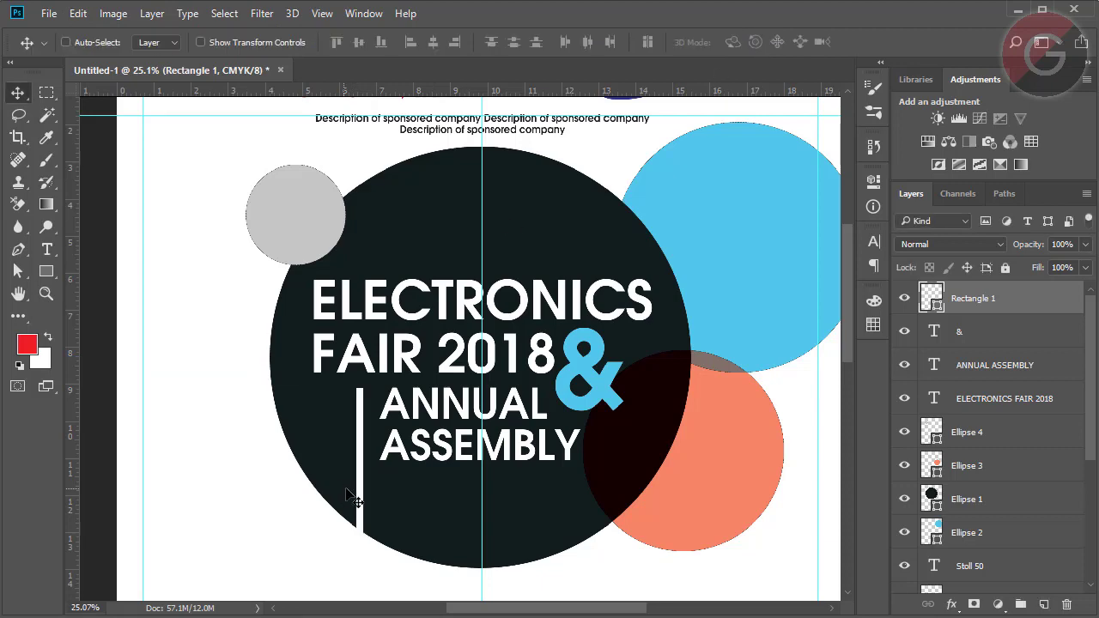
drag(348, 496, 353, 494)
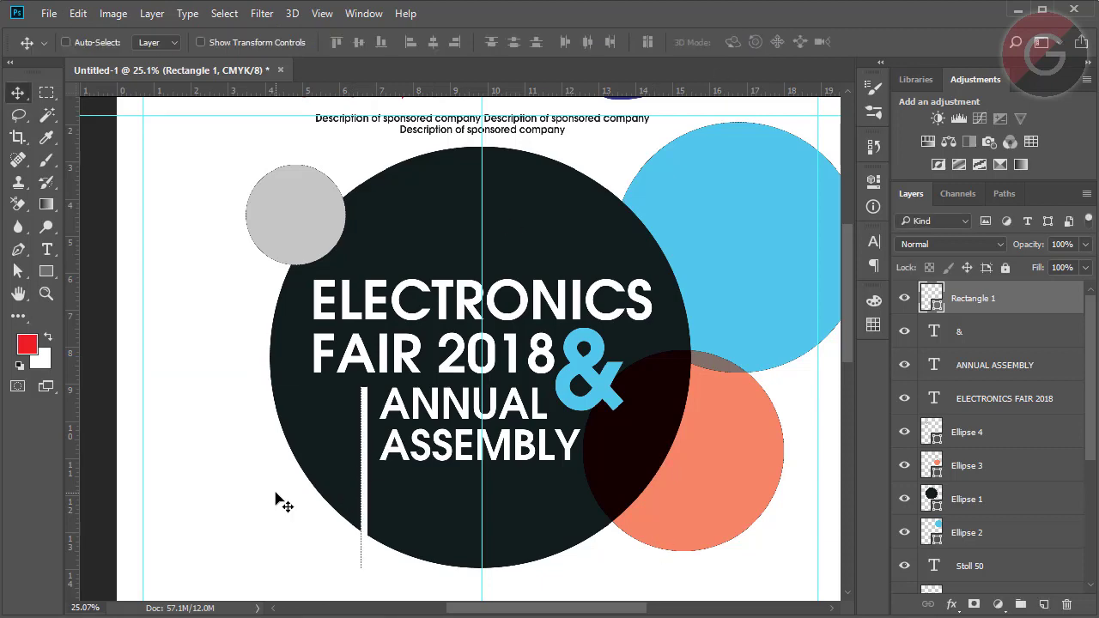
click(322, 13)
click(341, 171)
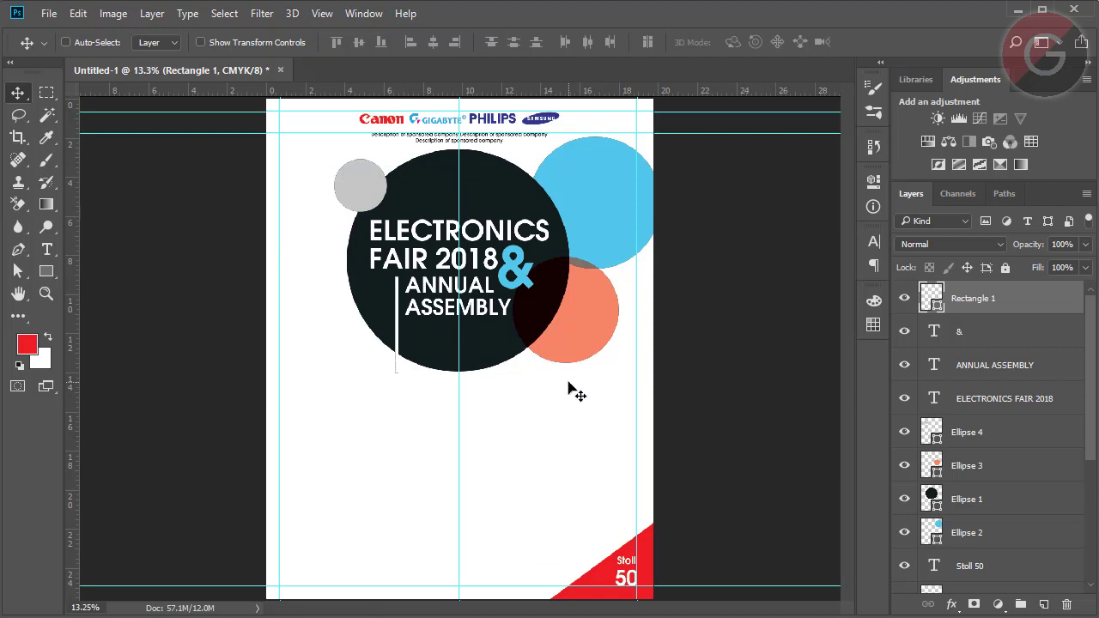
- Draw a thin rectangle in the lower poster filled with light grey CMYK 0/0/0/20
key(u)
key(ctrl+shift+alt+n)
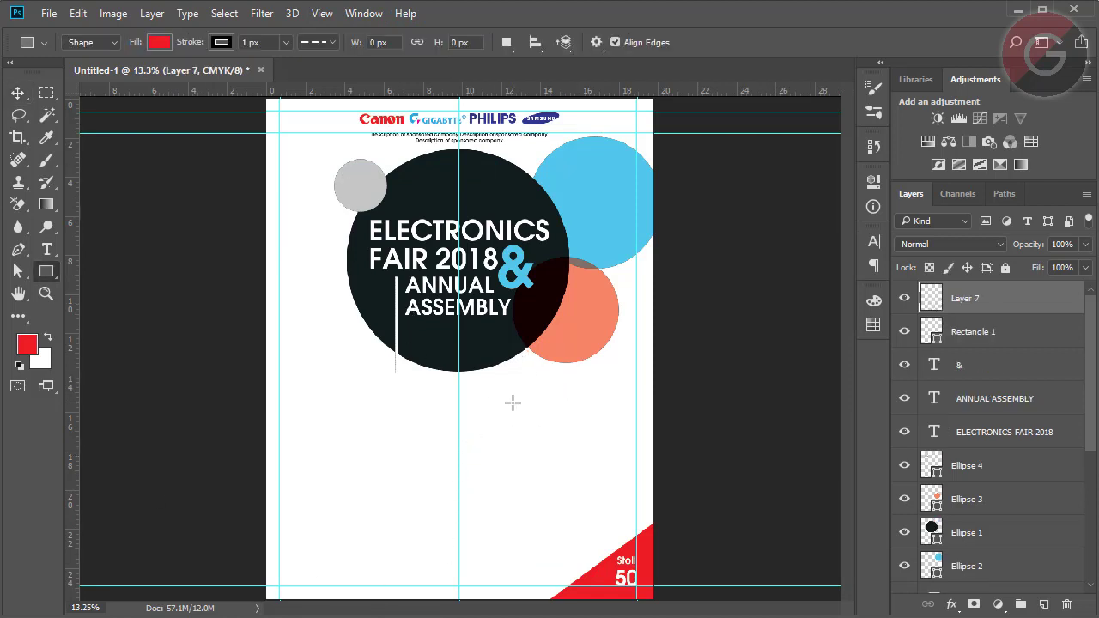
drag(512, 402, 515, 587)
click(630, 282)
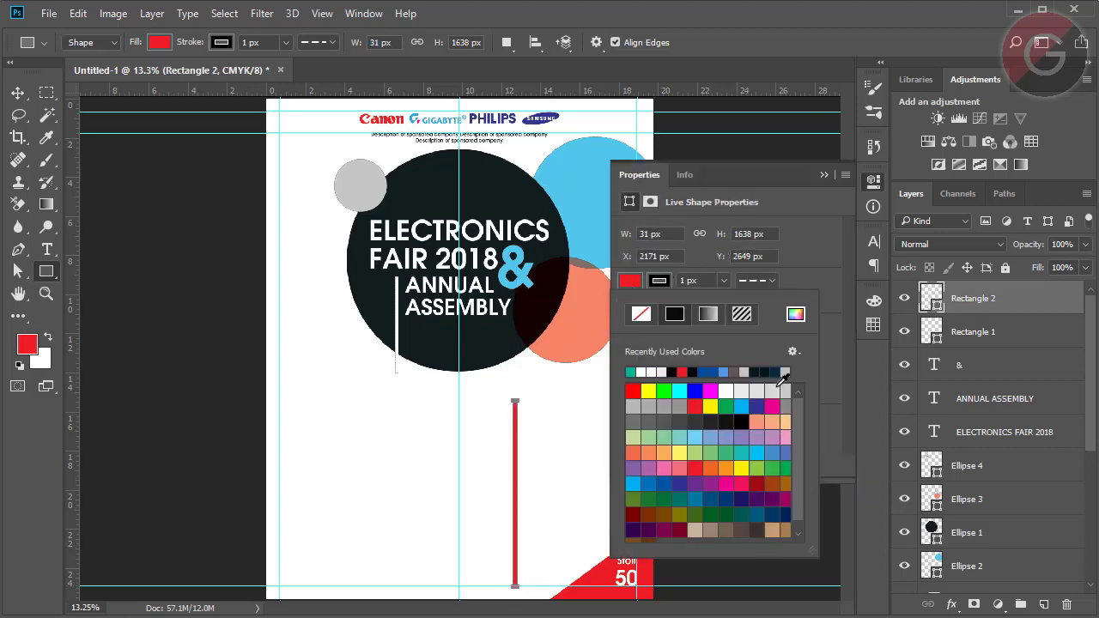
click(795, 314)
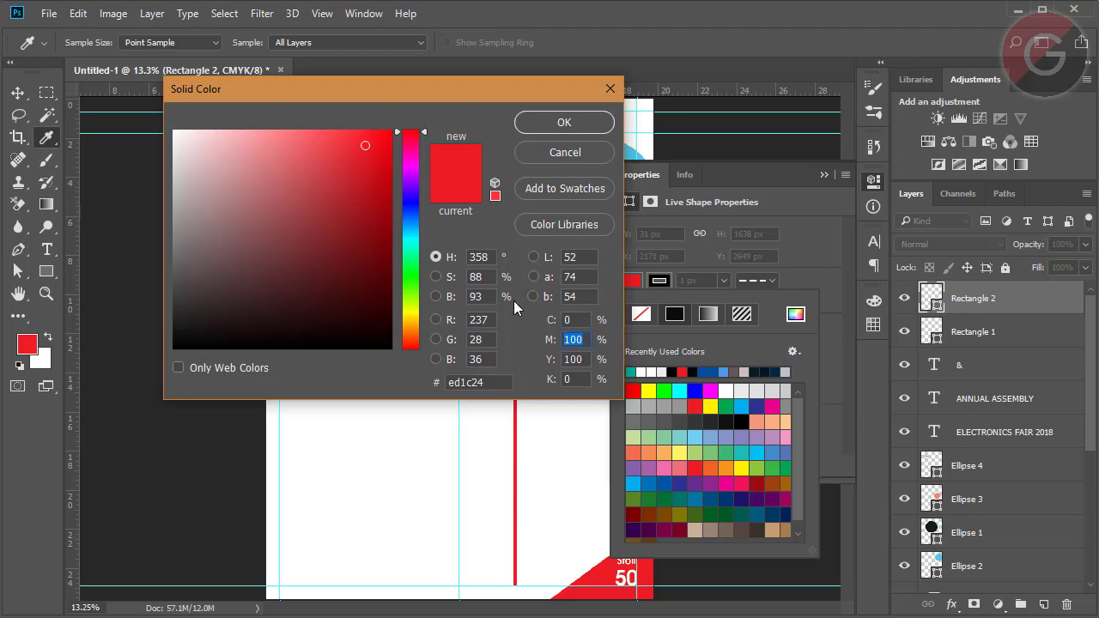
text(0)
key(Tab)
text(0)
key(Tab)
text(2)
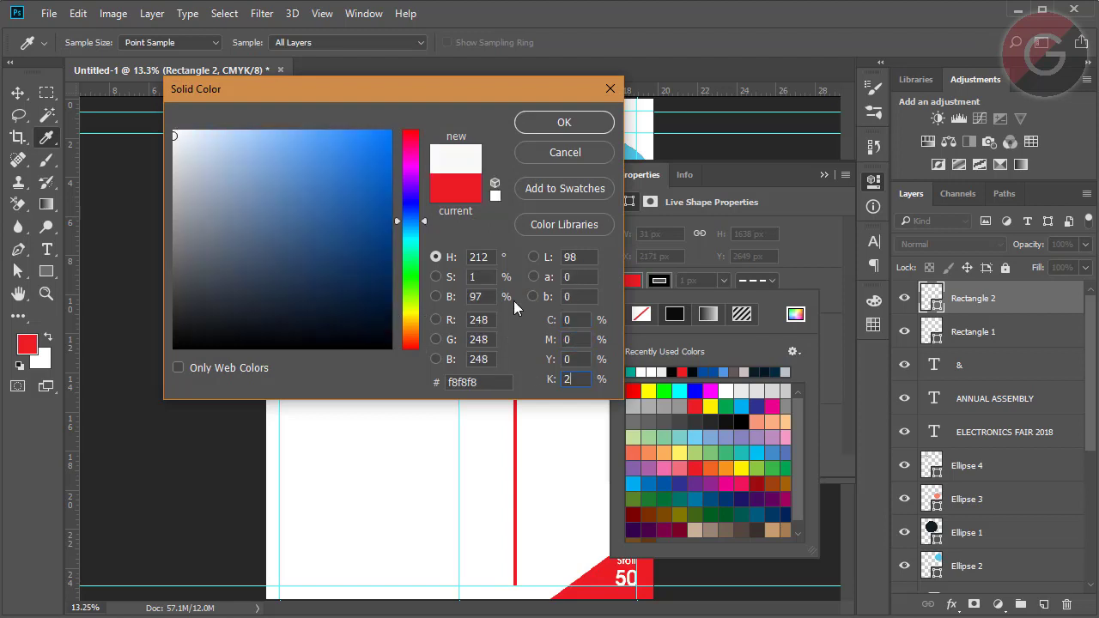
text(0)
click(575, 120)
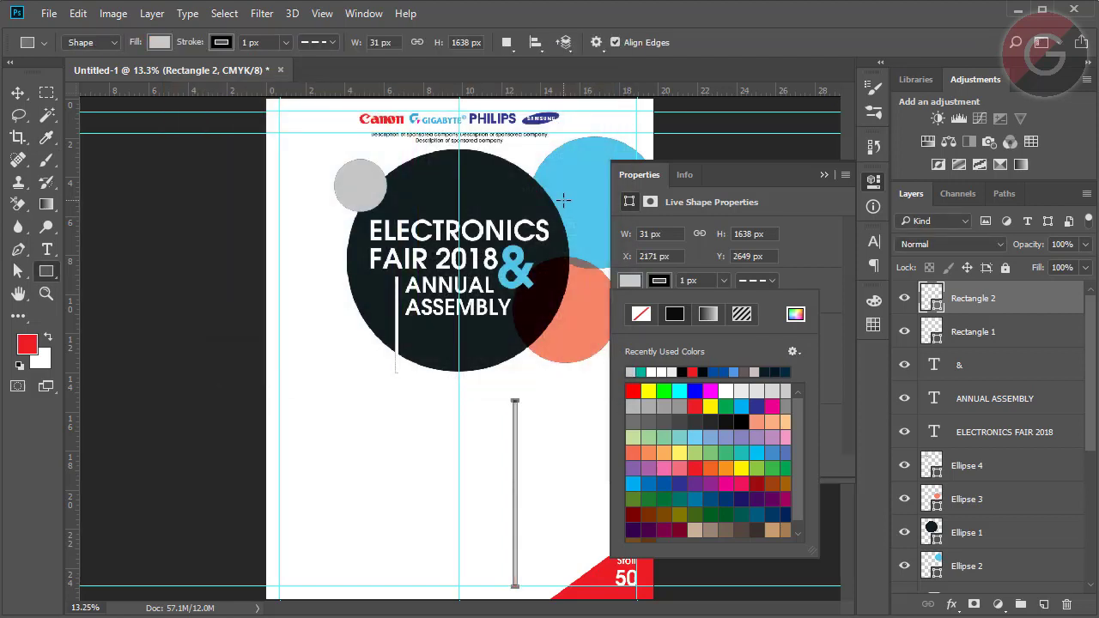
click(873, 181)
- Stretch the grey bar taller, make it narrower, and shift it slightly left
click(18, 93)
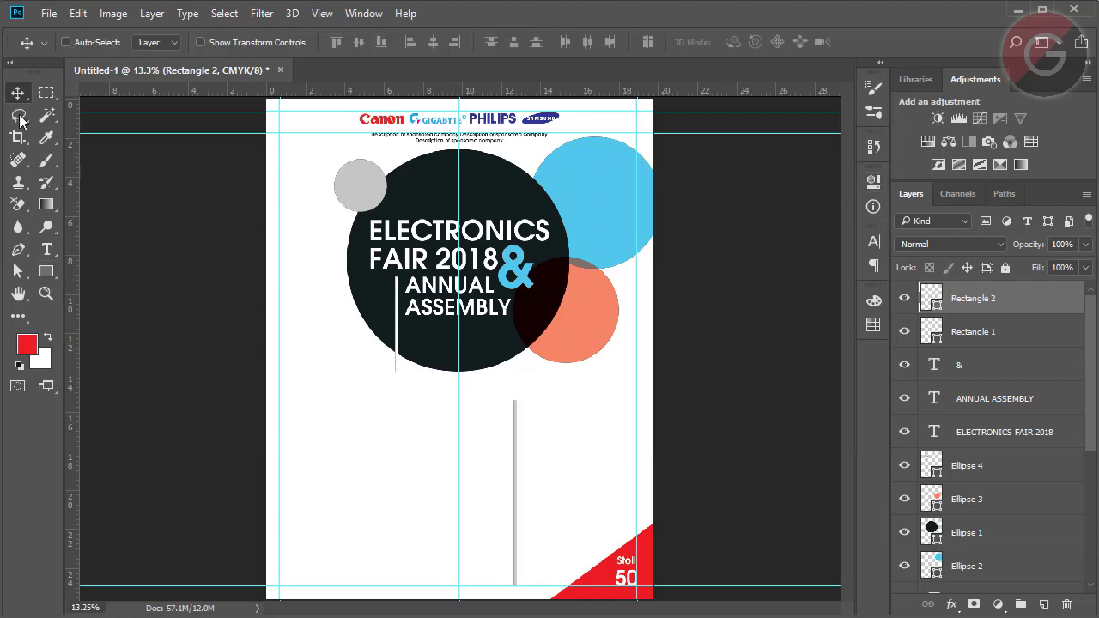
click(77, 14)
click(116, 362)
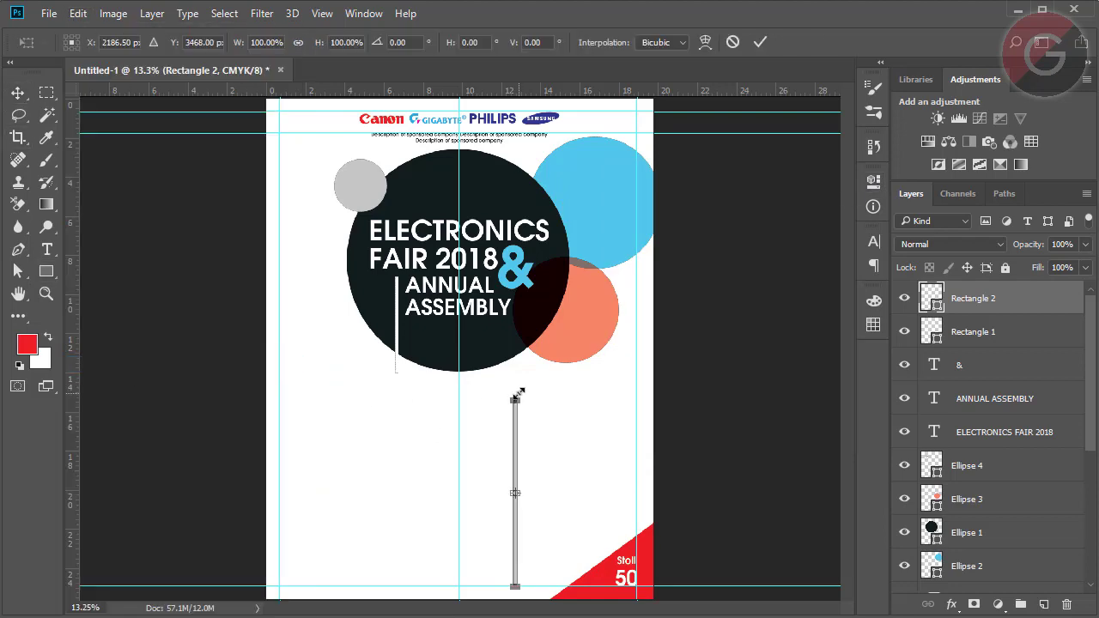
drag(516, 398, 516, 381)
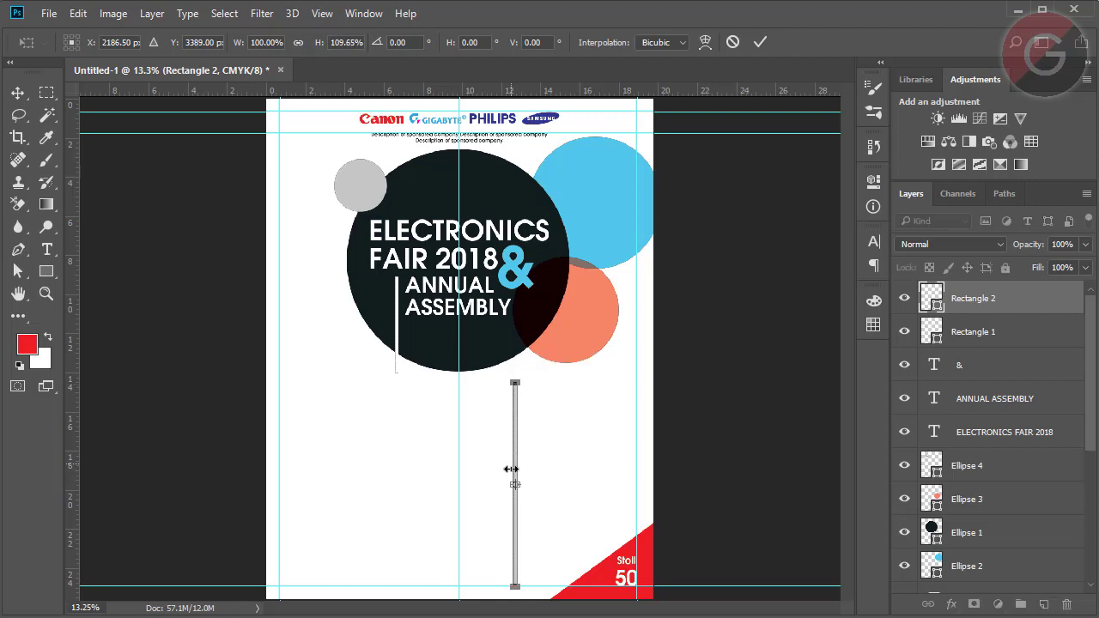
drag(511, 484, 512, 491)
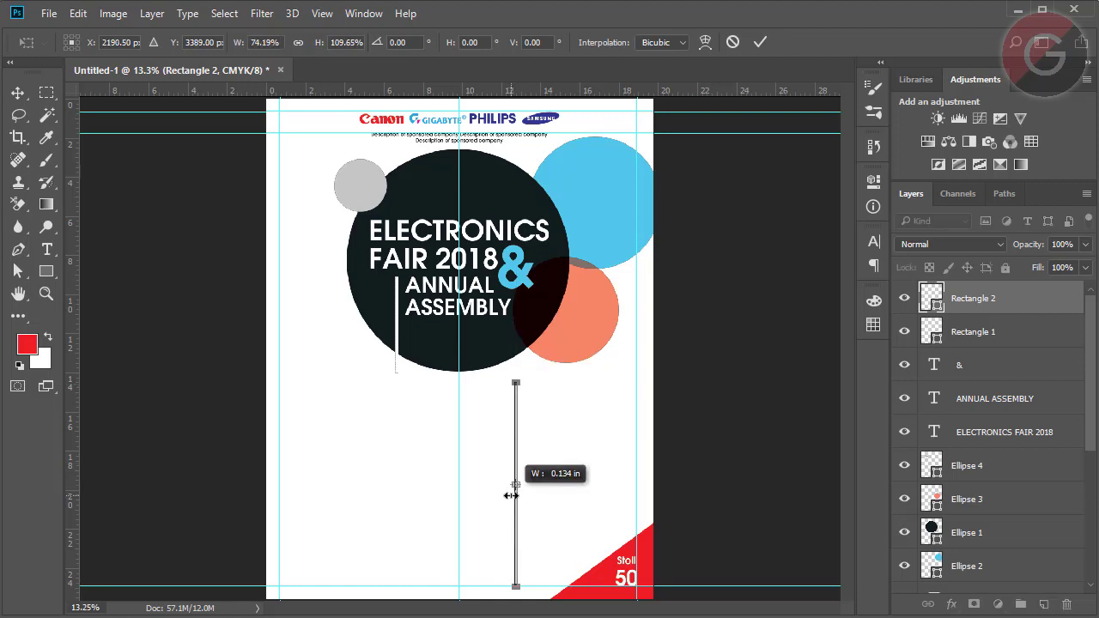
key(Return)
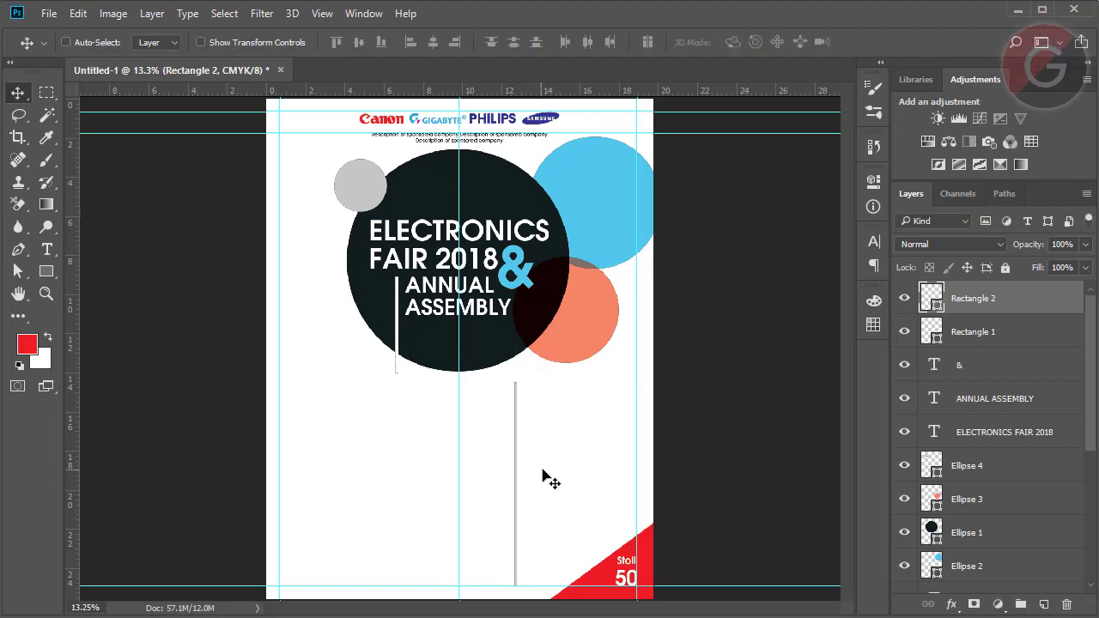
drag(543, 471, 530, 465)
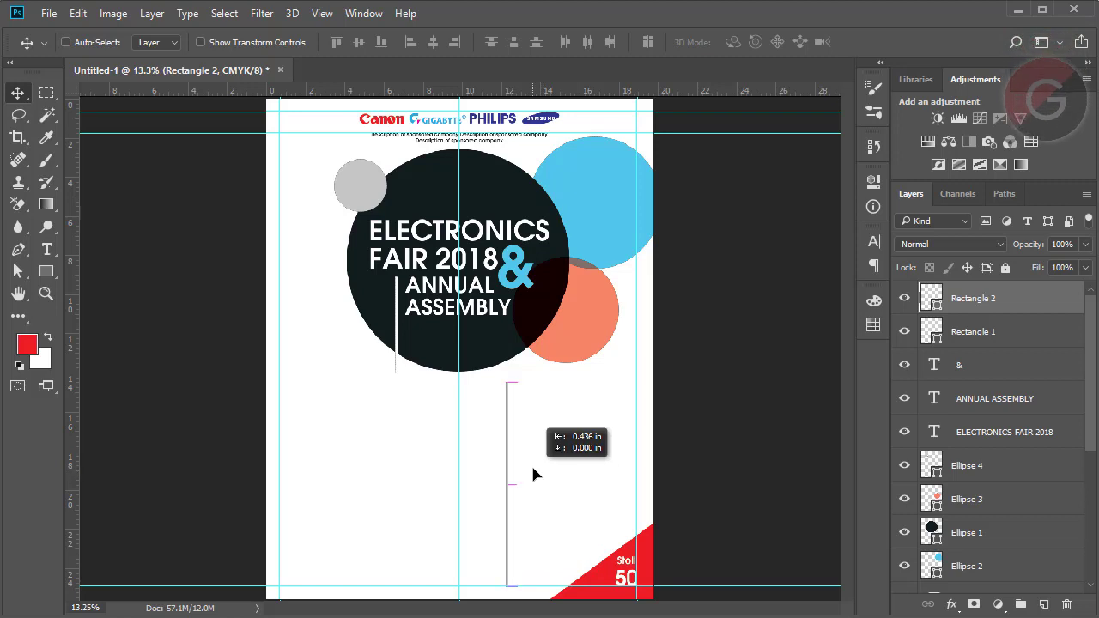
- Zoom in on the lower part of the poster and return to the shape tools
key(z)
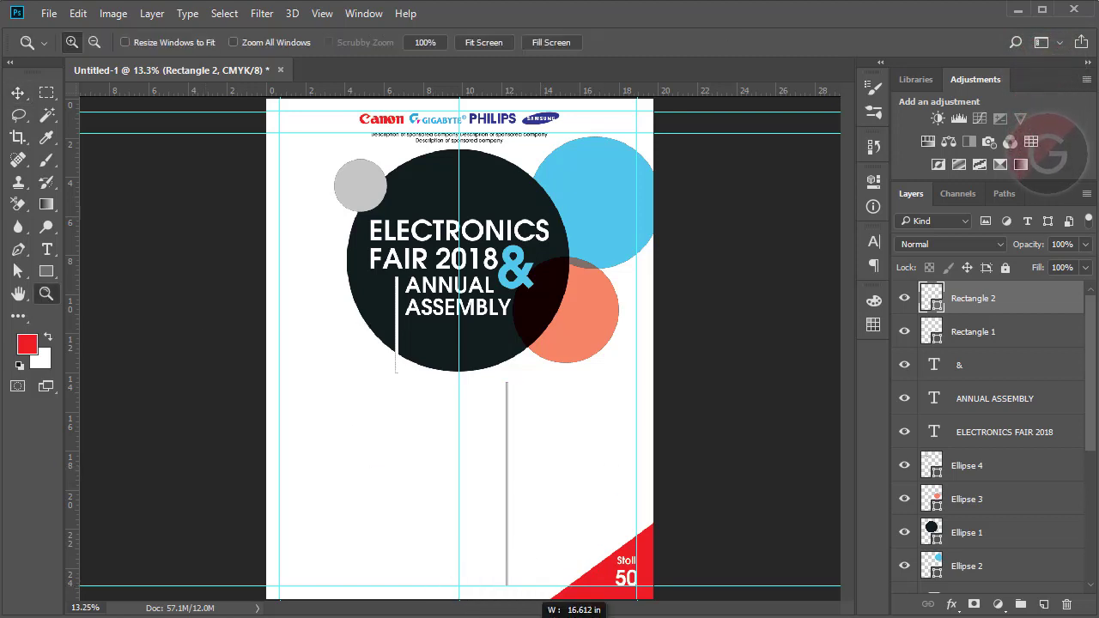
click(515, 567)
key(u)
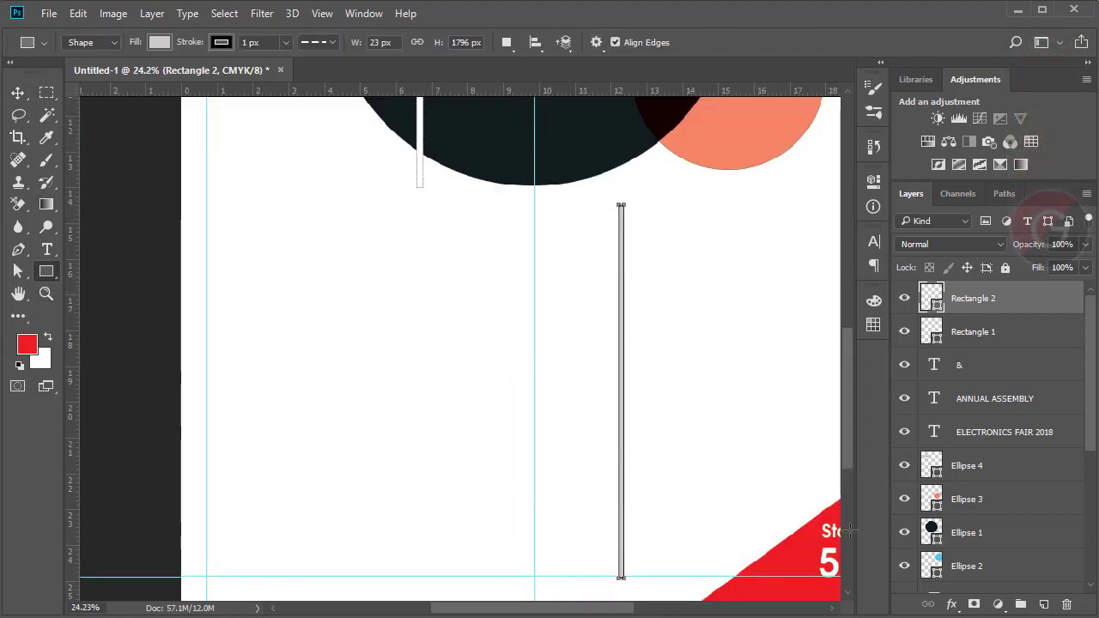
click(1044, 607)
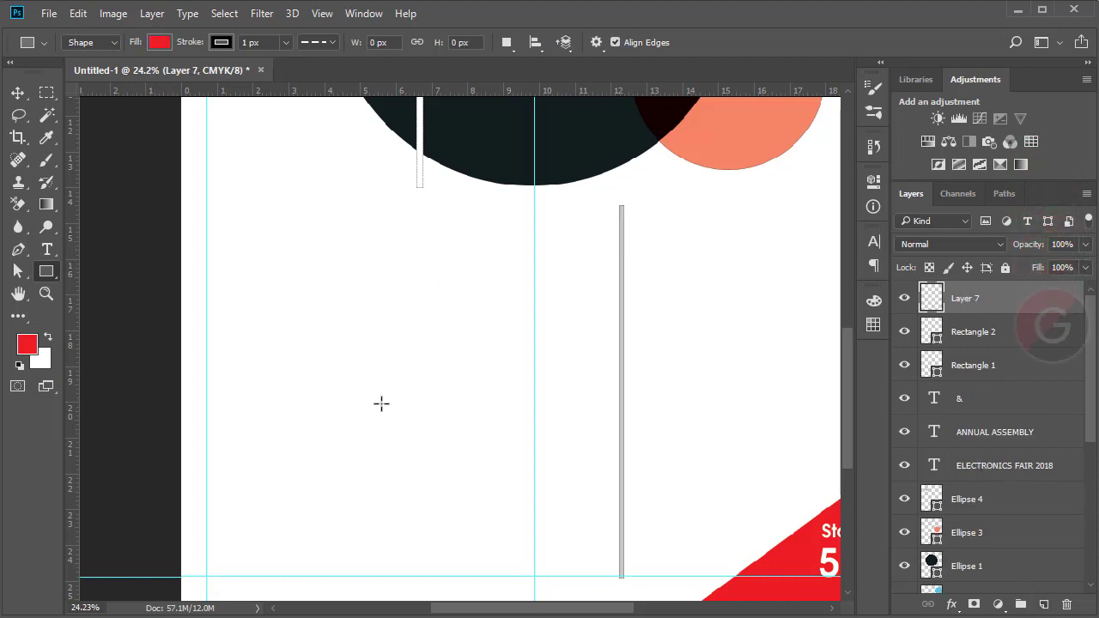
right_click(48, 270)
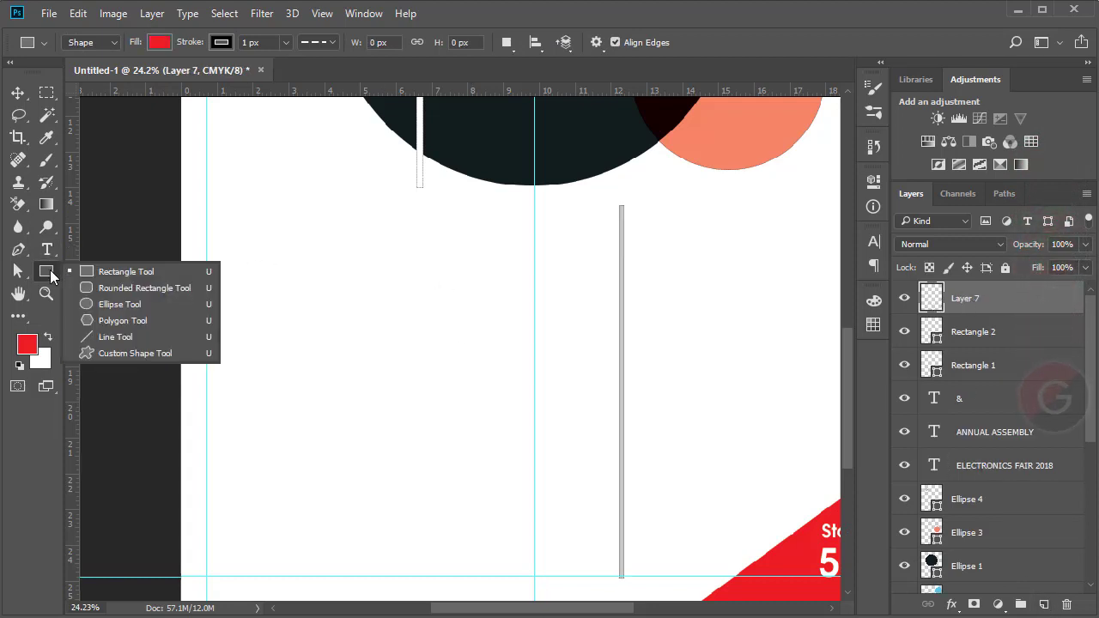
- Draw a red circle beside the grey bar, rename its Ellipse 5 layer to Photo, and nudge it up
click(94, 305)
drag(490, 242, 591, 367)
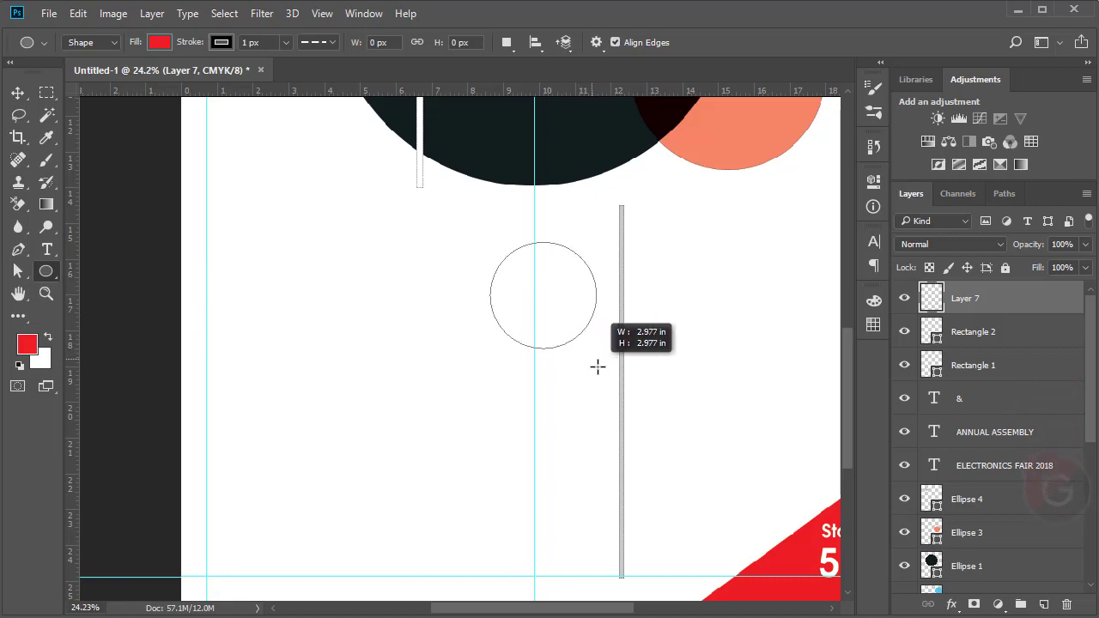
click(17, 92)
click(872, 182)
double_click(971, 298)
text(Photo)
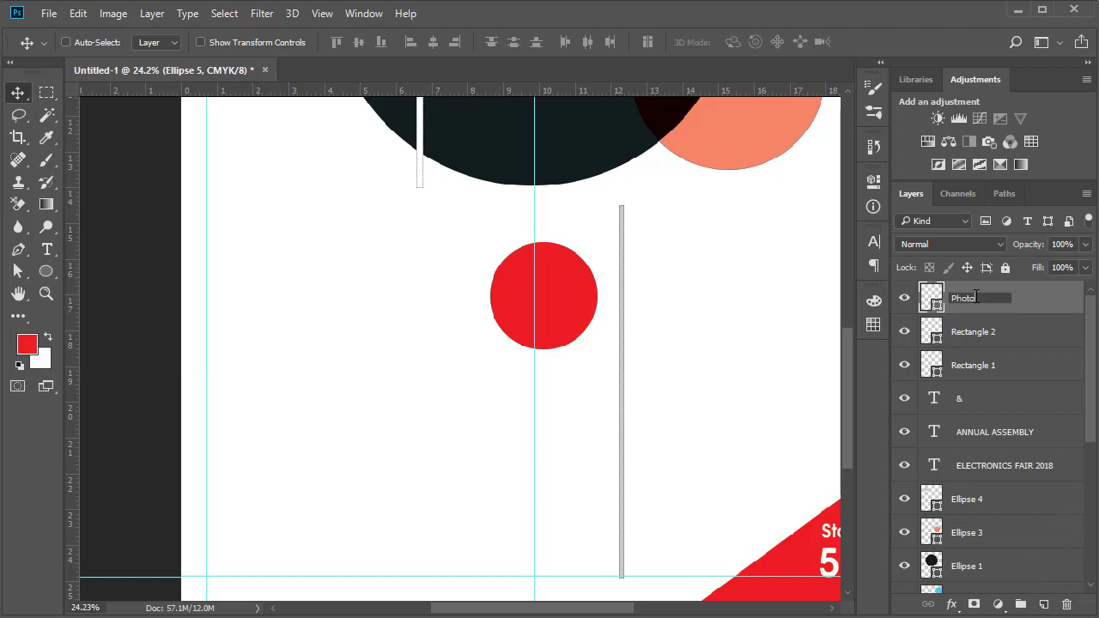
key(Return)
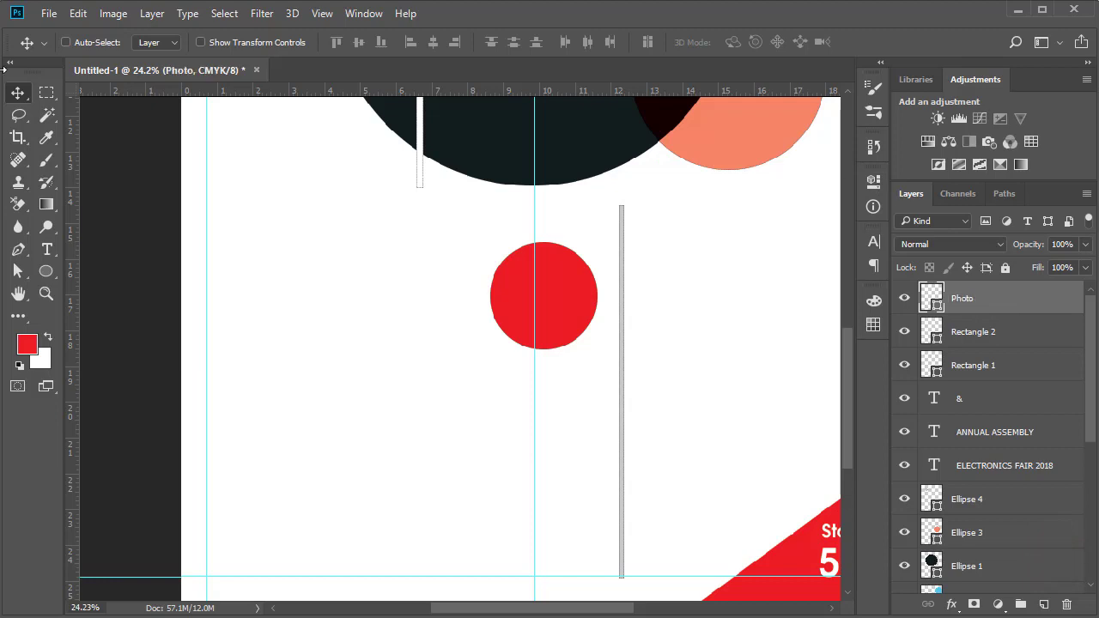
drag(592, 303, 603, 267)
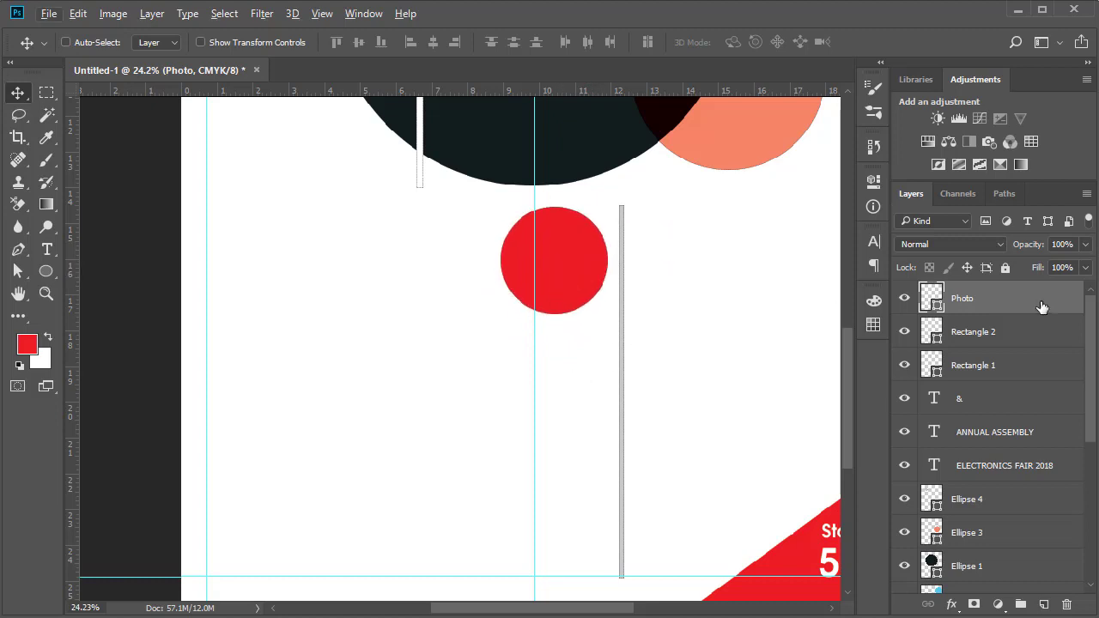
- Duplicate the Photo layer as Photo 2 and move that circle down the poster
right_click(982, 303)
click(863, 136)
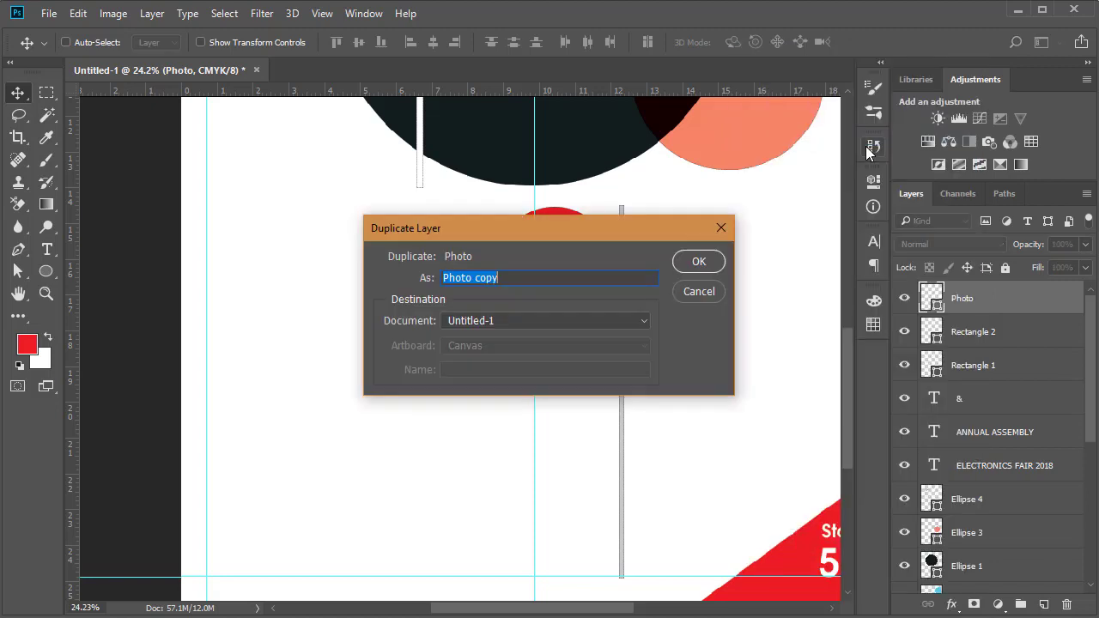
double_click(483, 279)
text(2)
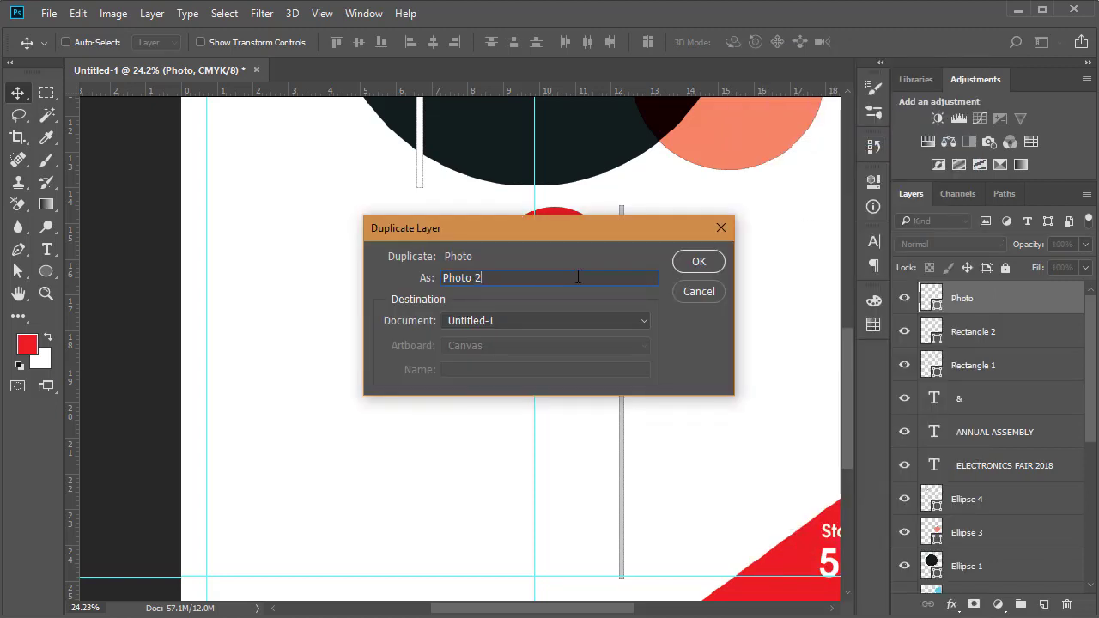
click(689, 262)
drag(557, 344, 567, 524)
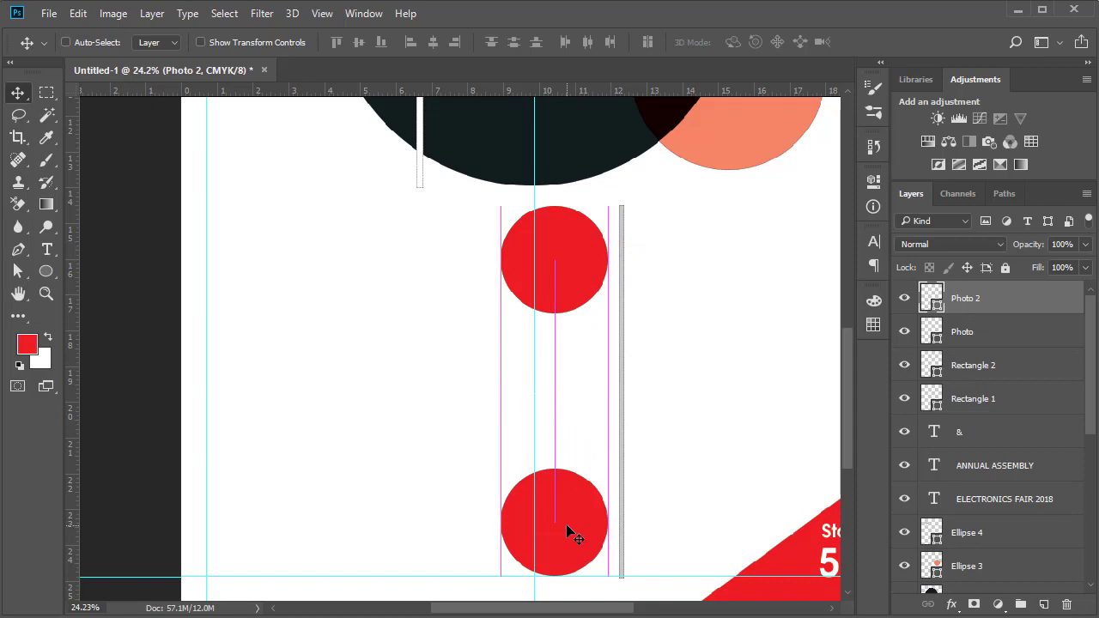
- Duplicate Photo 2 as Photo 3 and move that circle to the left side
right_click(992, 308)
click(803, 140)
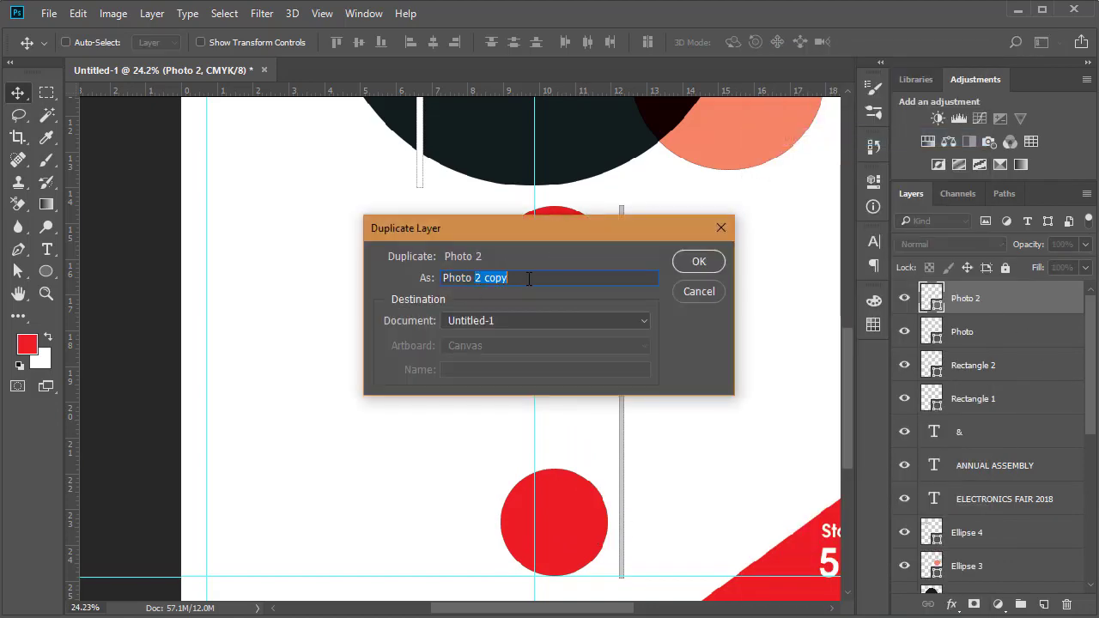
click(697, 261)
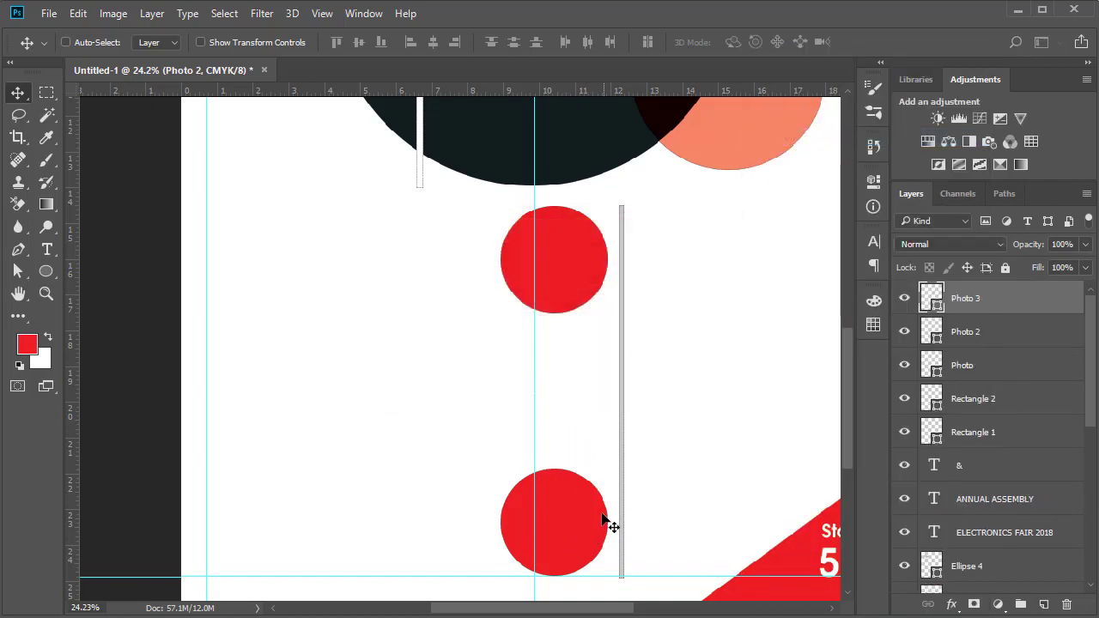
drag(578, 526, 282, 386)
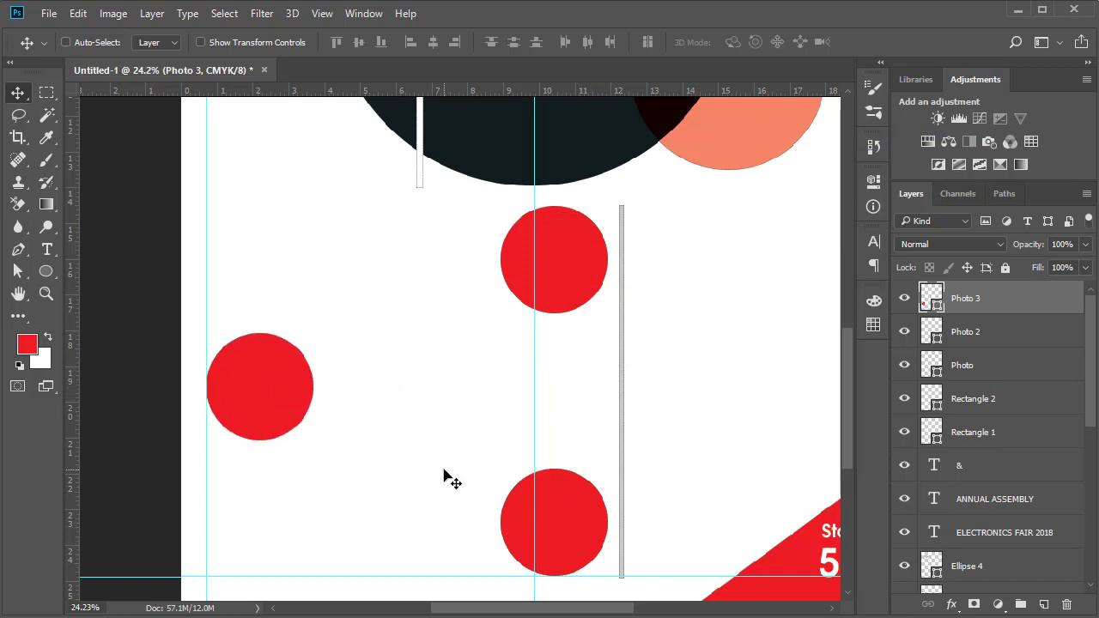
click(47, 13)
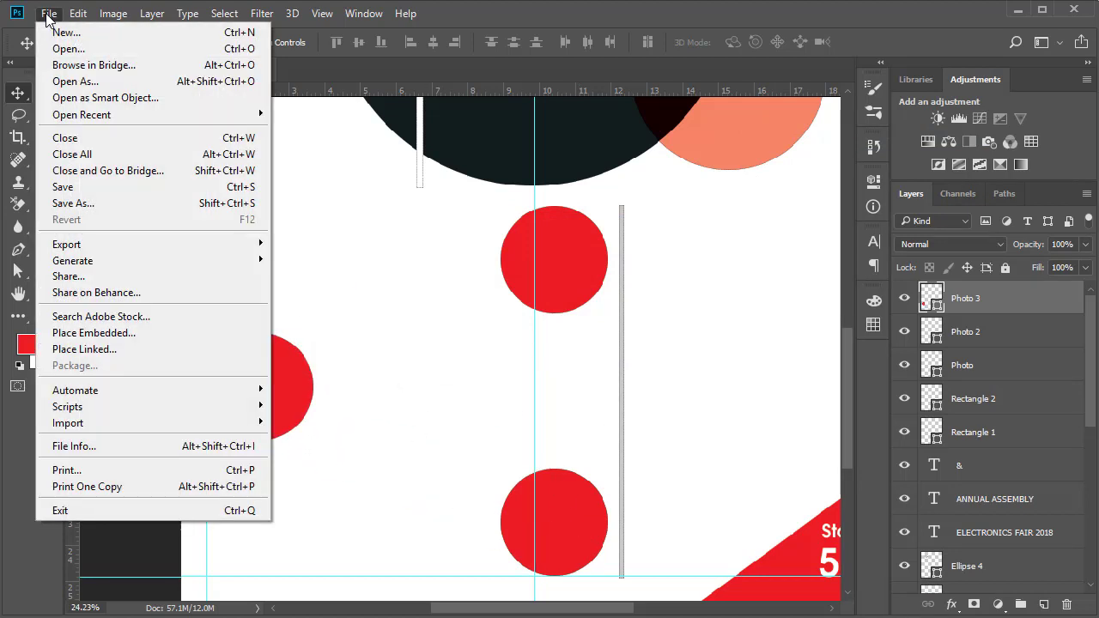
- Open the man's portrait image and drag it into the poster document
click(79, 57)
click(299, 137)
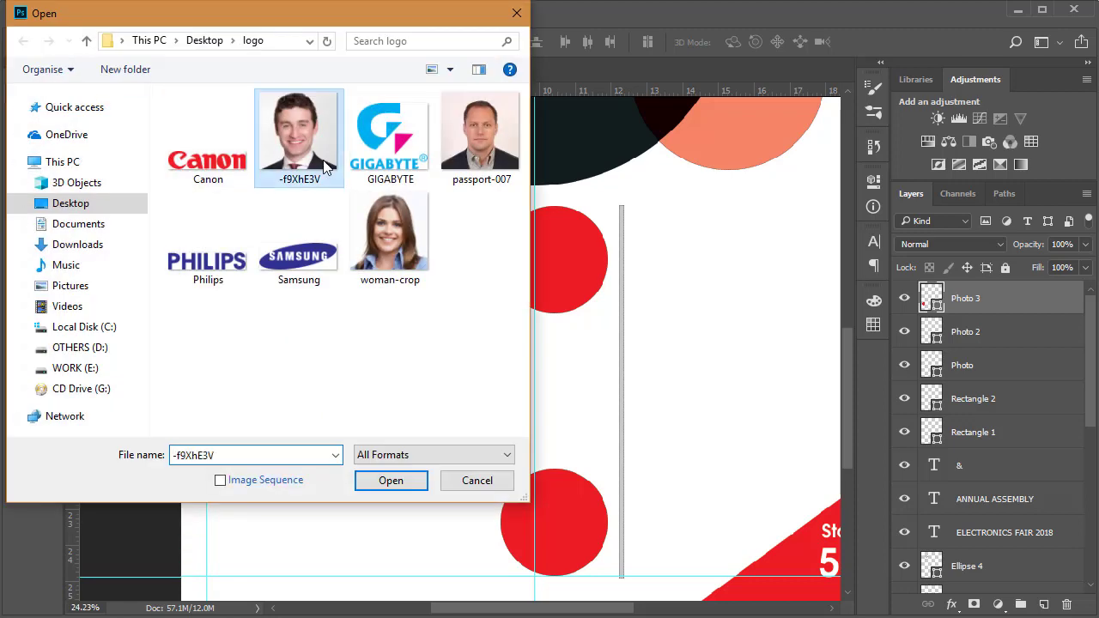
click(390, 481)
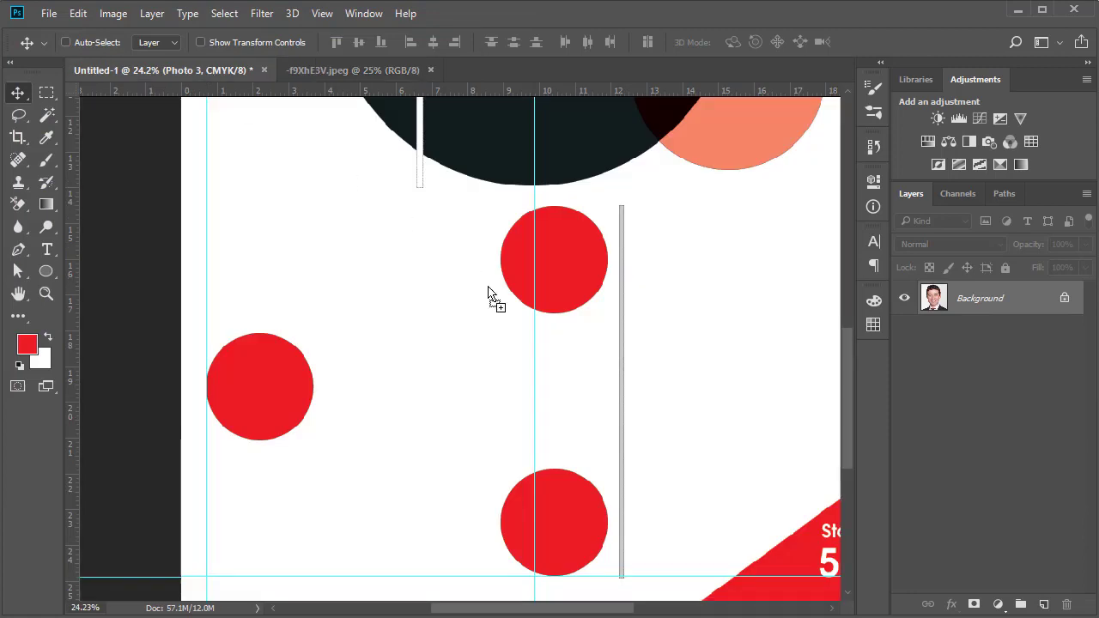
drag(462, 325, 492, 368)
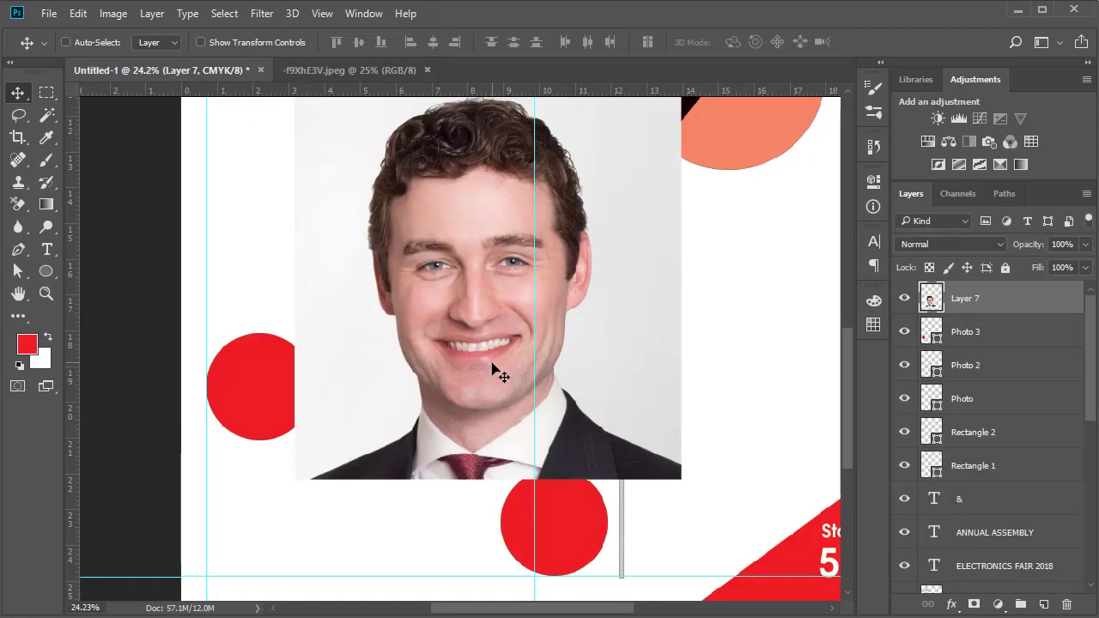
drag(449, 282, 289, 248)
- Stack Layer 7 just above the Photo layer and move the portrait over the top circle
right_click(571, 252)
click(587, 258)
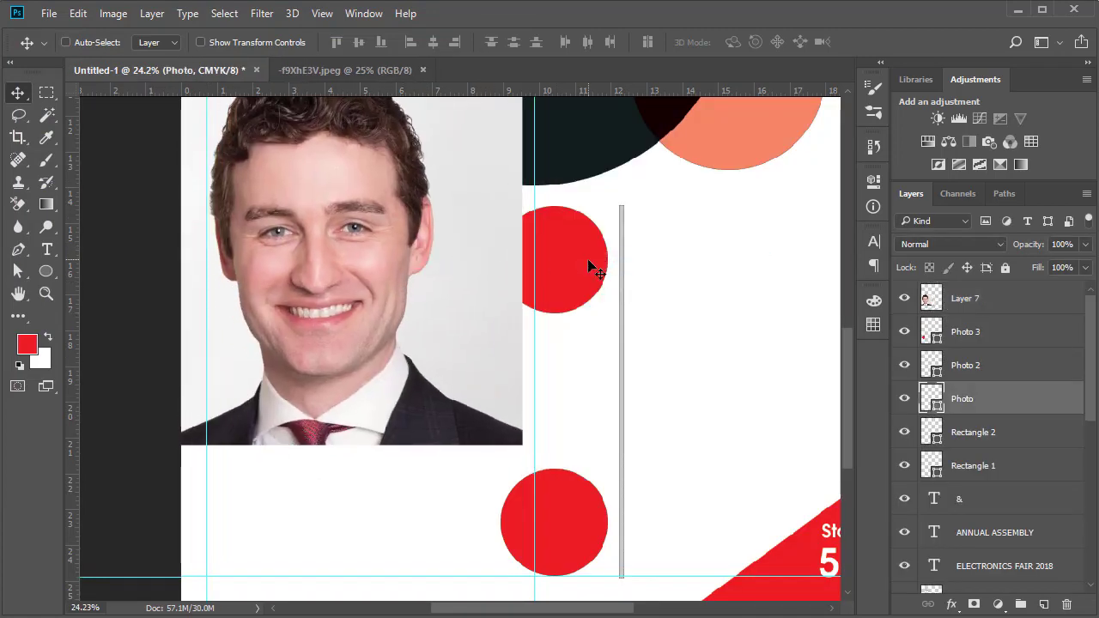
drag(966, 297, 977, 382)
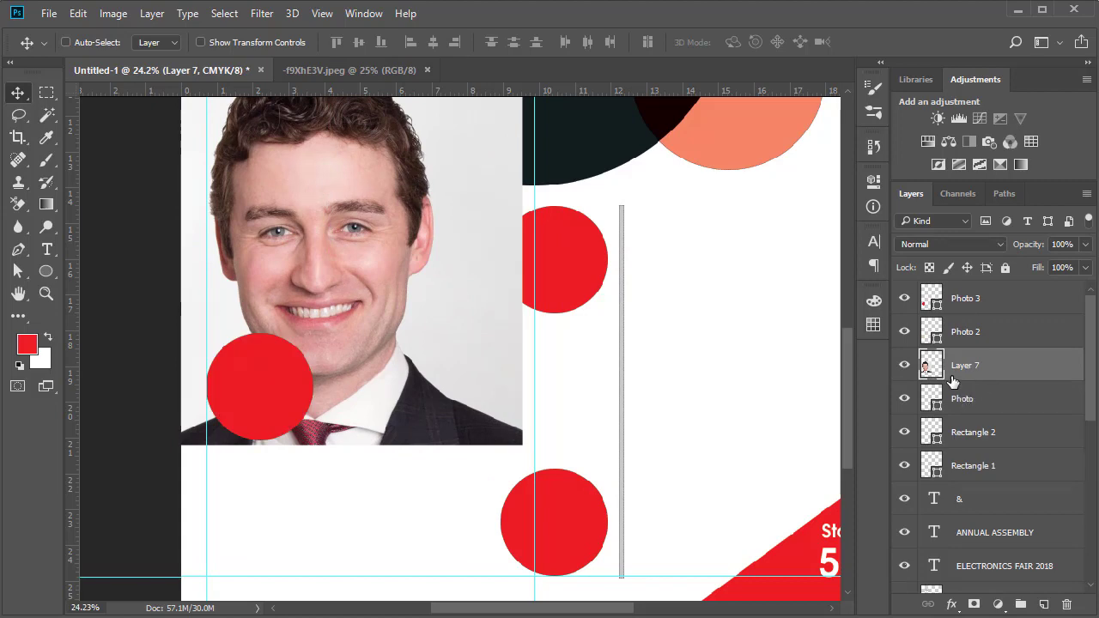
right_click(304, 204)
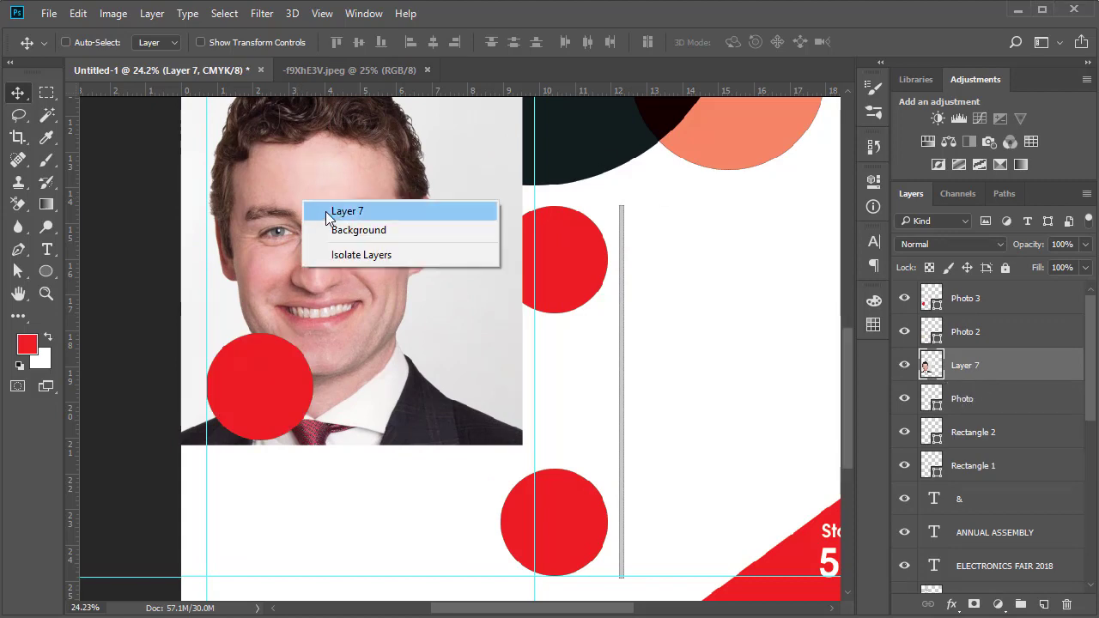
click(330, 212)
drag(295, 241, 528, 258)
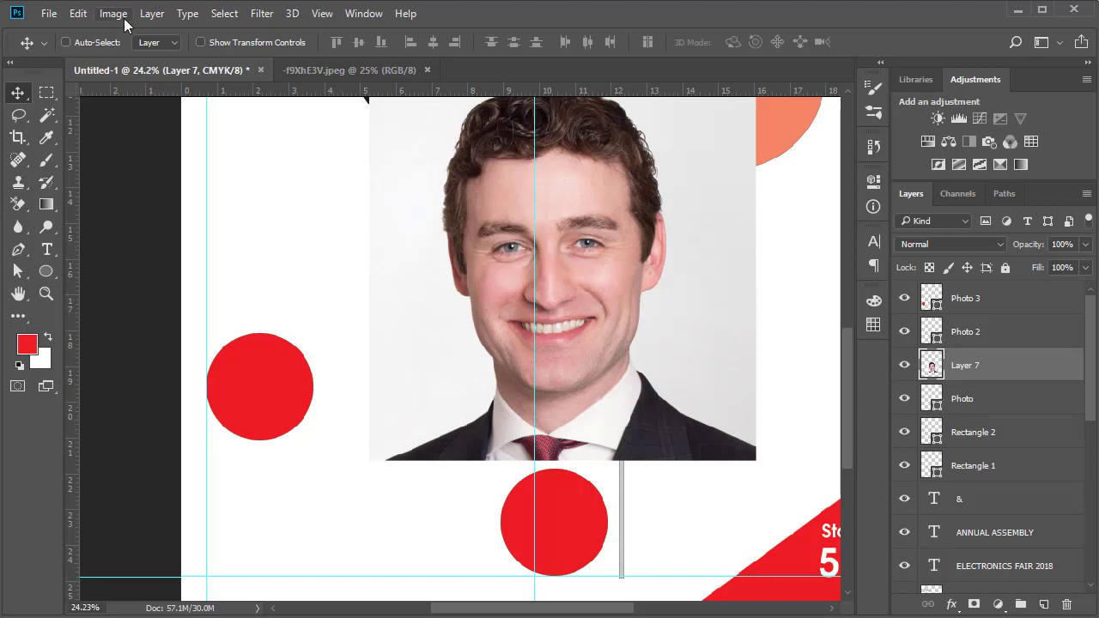
click(125, 18)
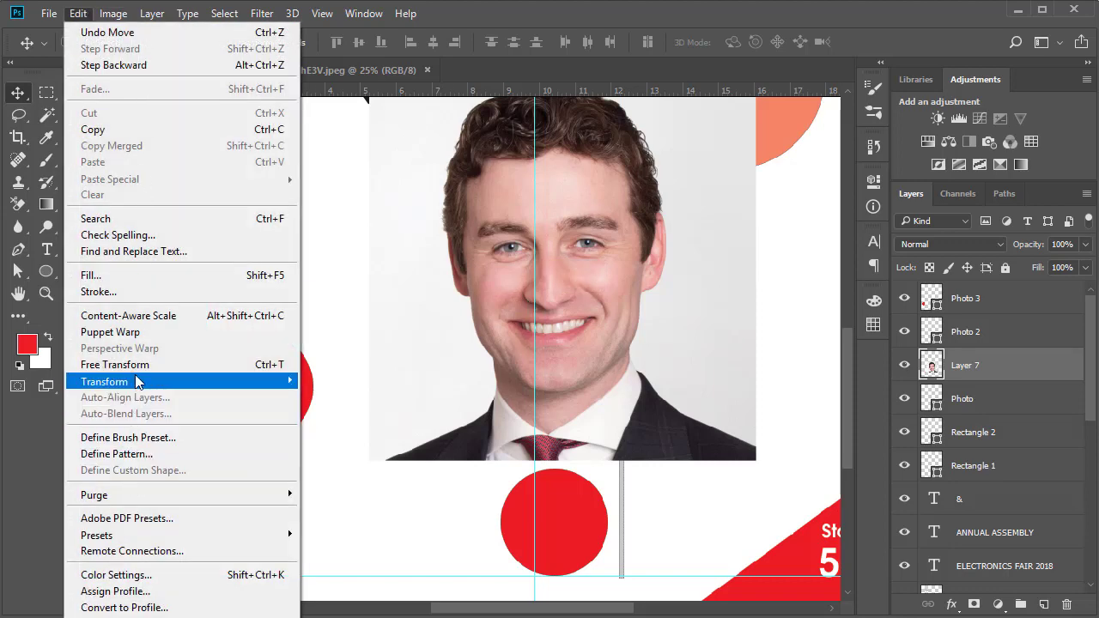
- Shrink the portrait over the top red circle and clip it to that circle
click(115, 364)
drag(369, 460, 582, 268)
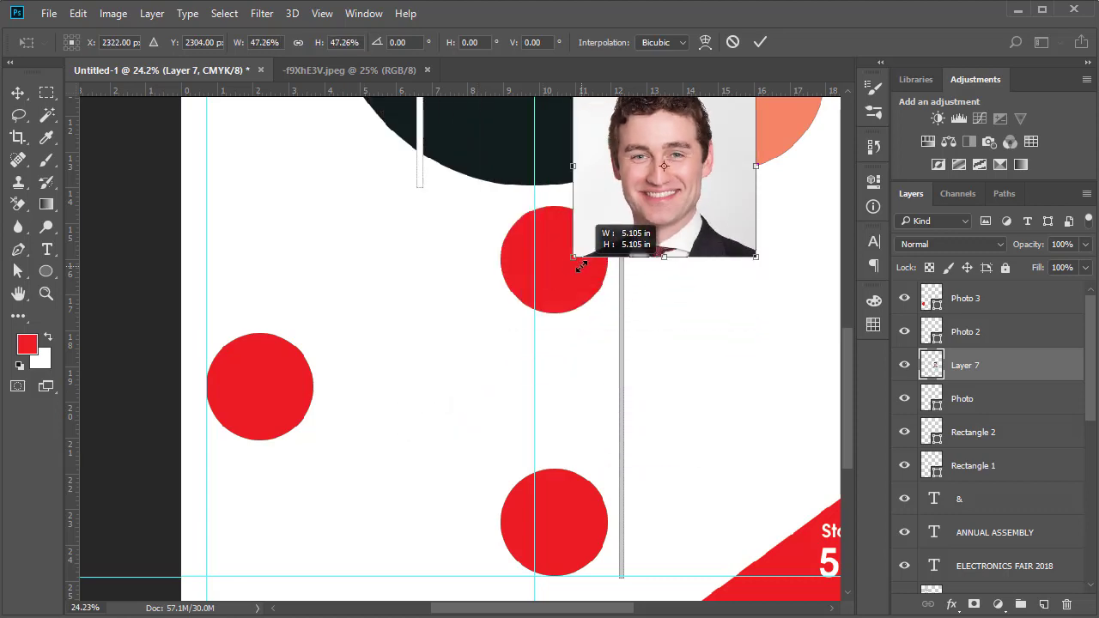
drag(715, 167, 626, 221)
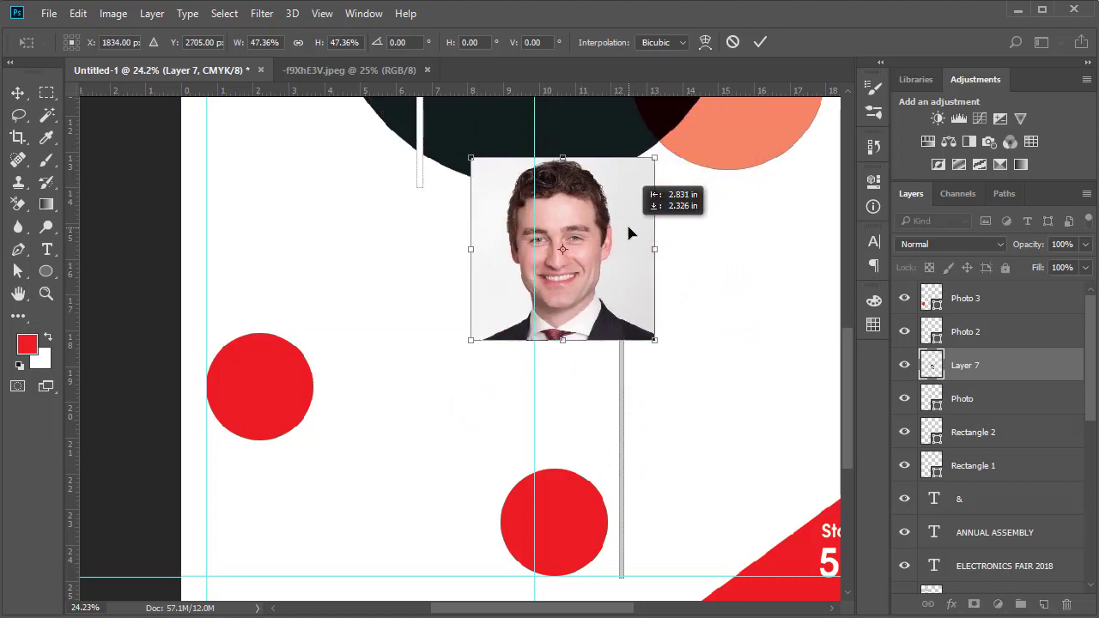
key(Return)
click(152, 13)
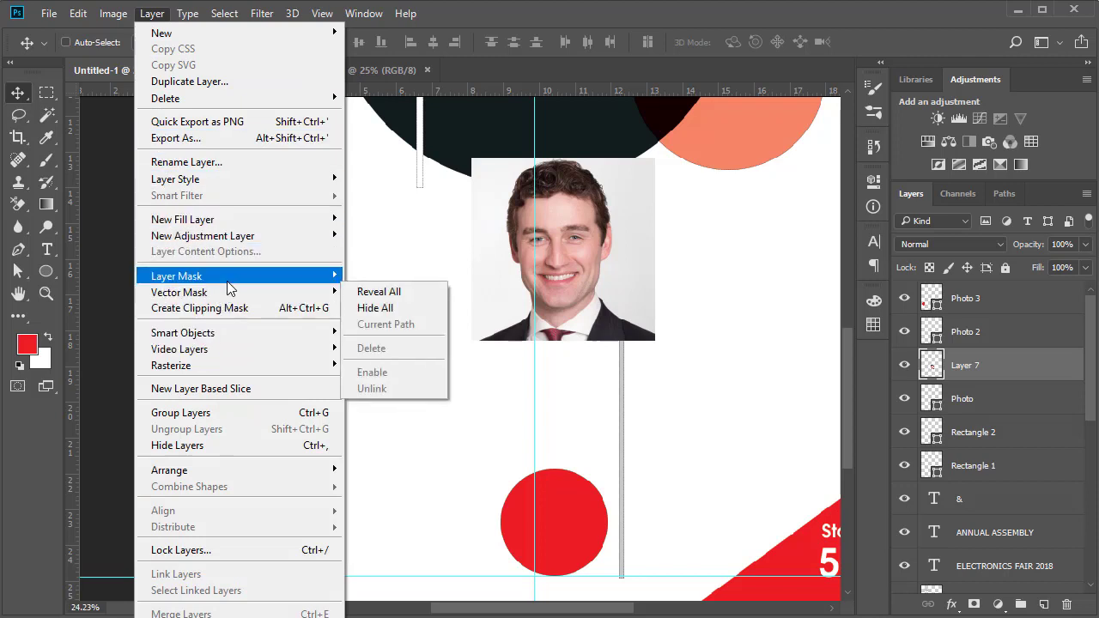
mouse_move(176, 275)
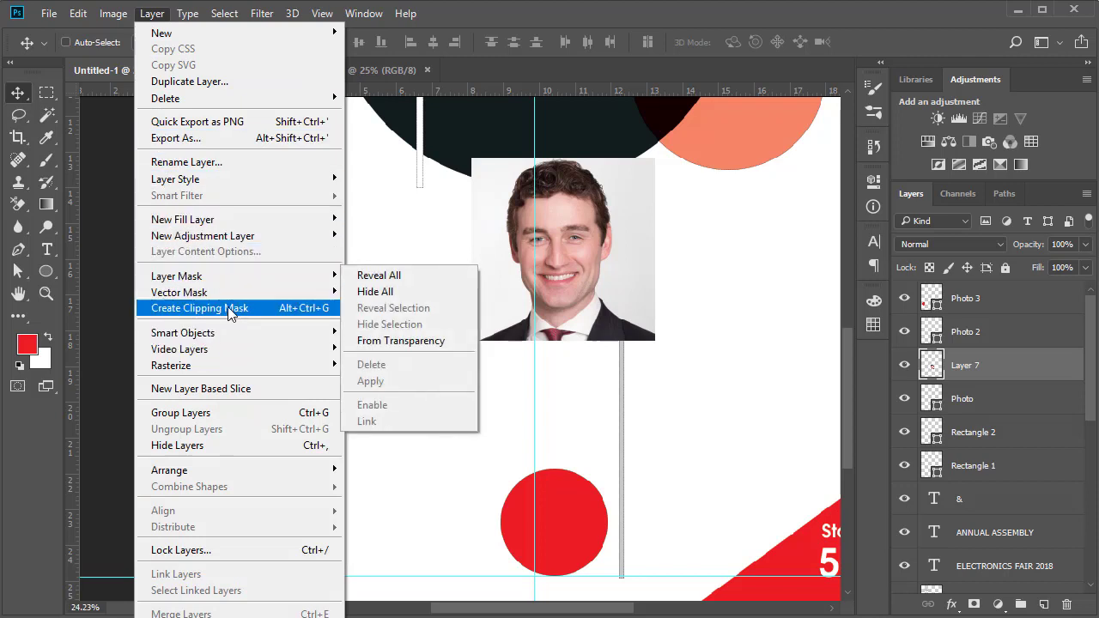
click(228, 307)
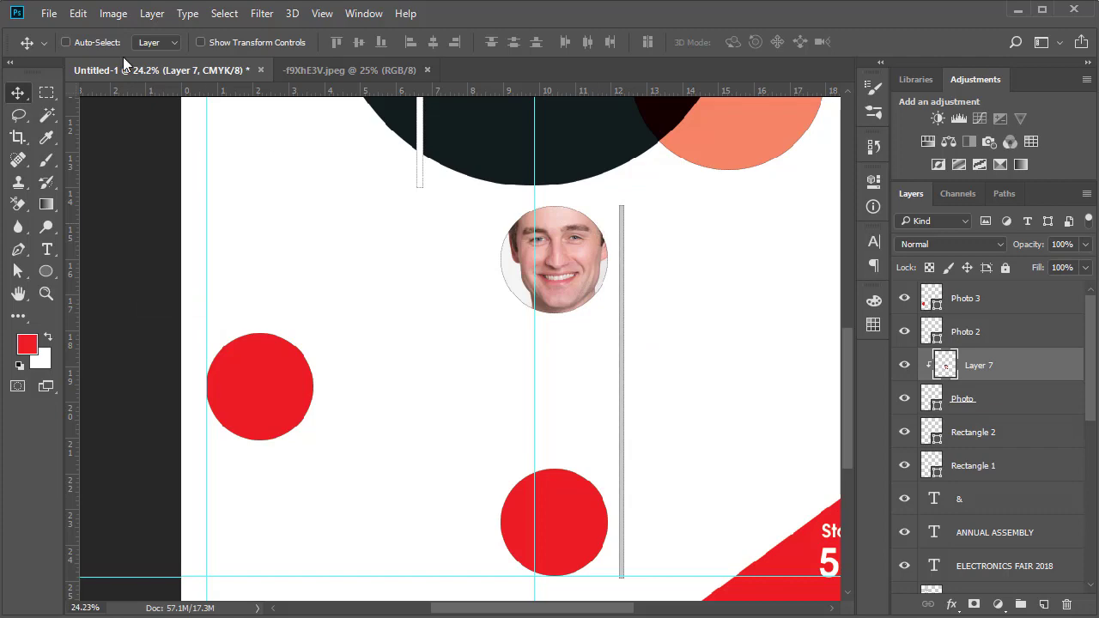
- Scale the clipped portrait down to about 60% so the face fills the circle
click(77, 13)
click(128, 364)
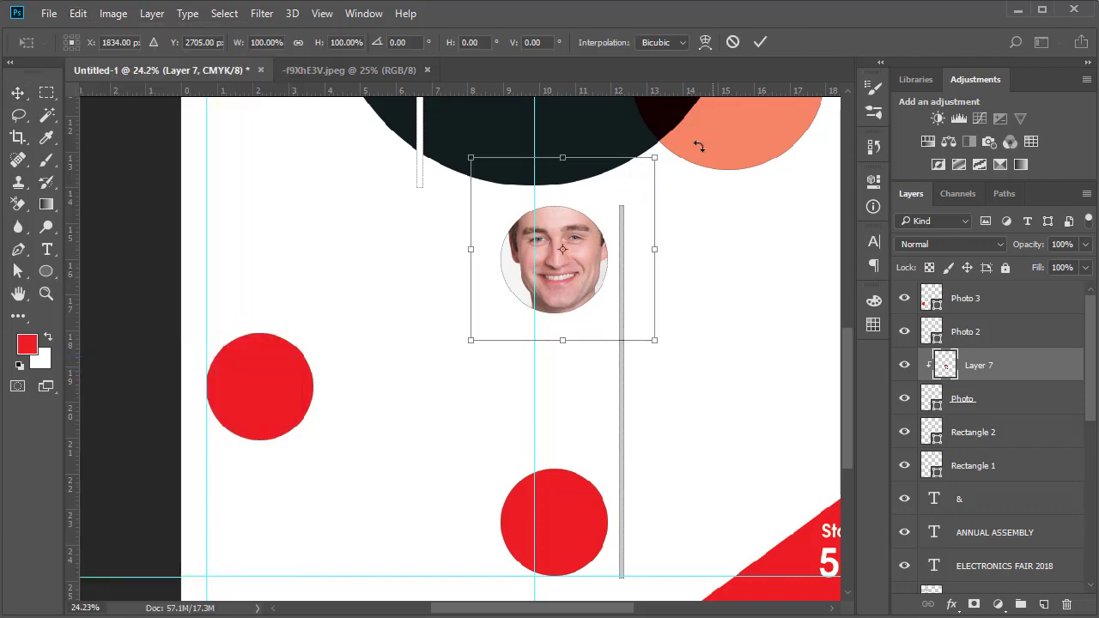
drag(655, 159, 616, 253)
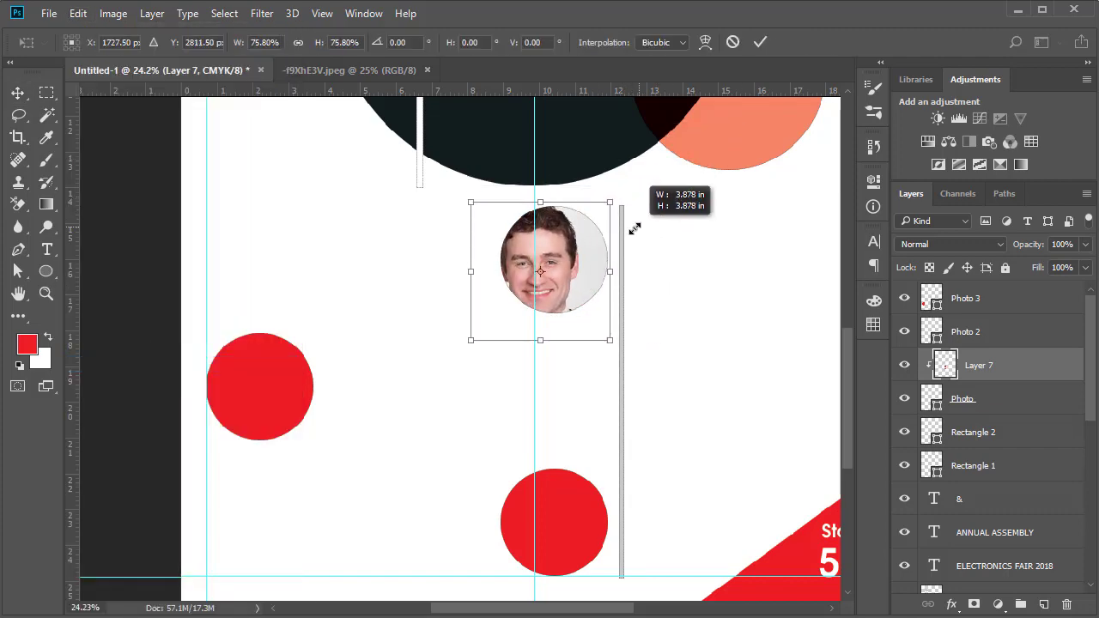
drag(470, 340, 502, 318)
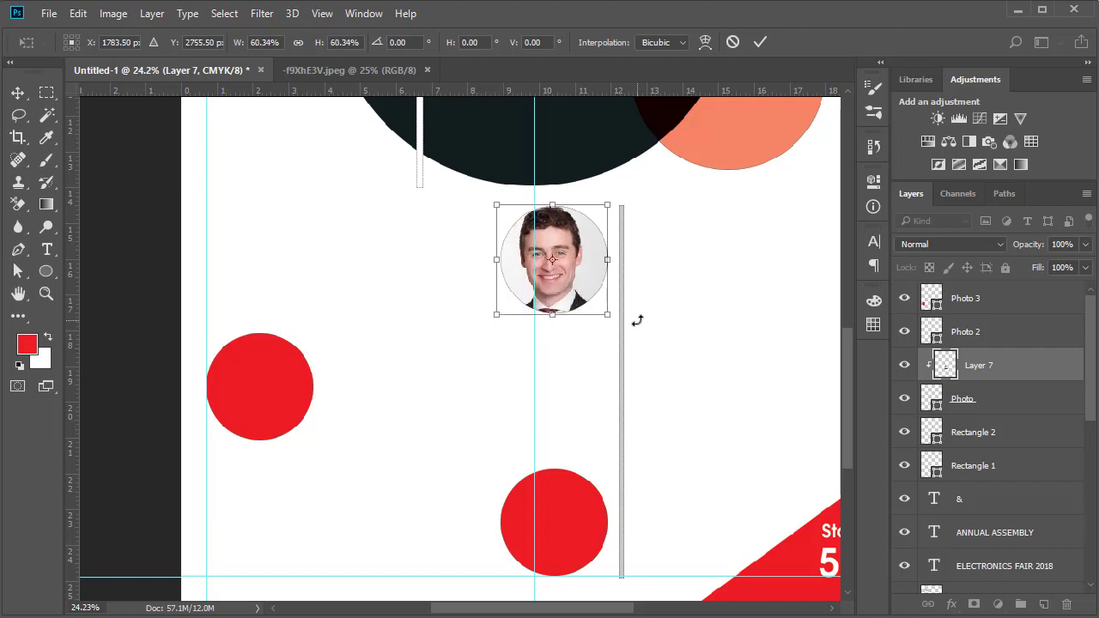
key(Right)
key(Right)
key(Right)
key(Right)
key(Right)
key(Right)
key(Right)
key(Right)
key(Right)
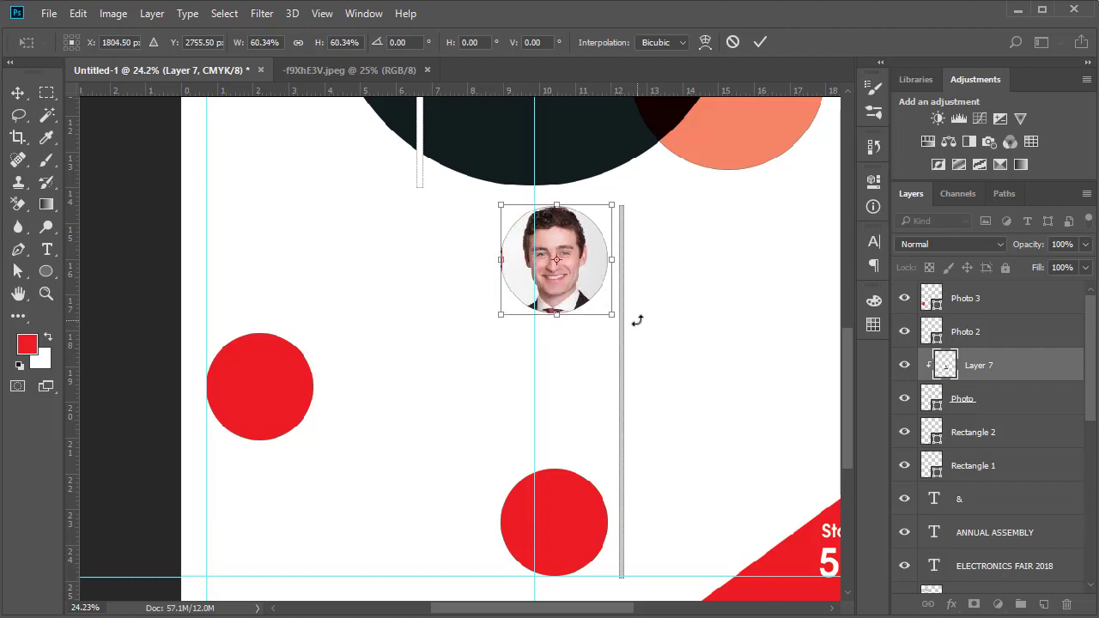
click(760, 43)
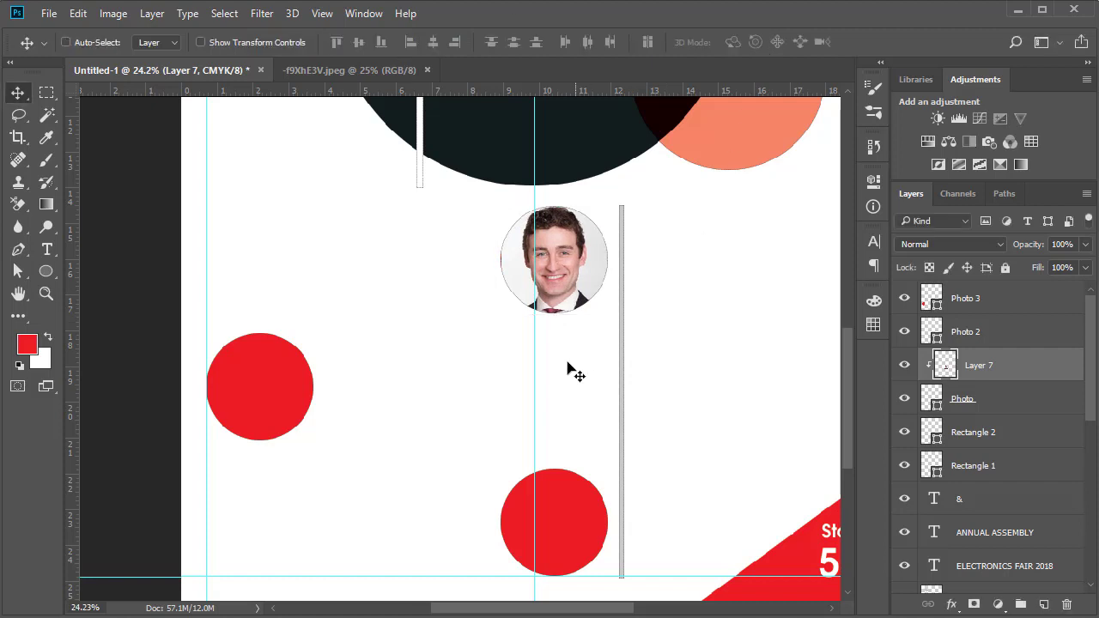
key(Left)
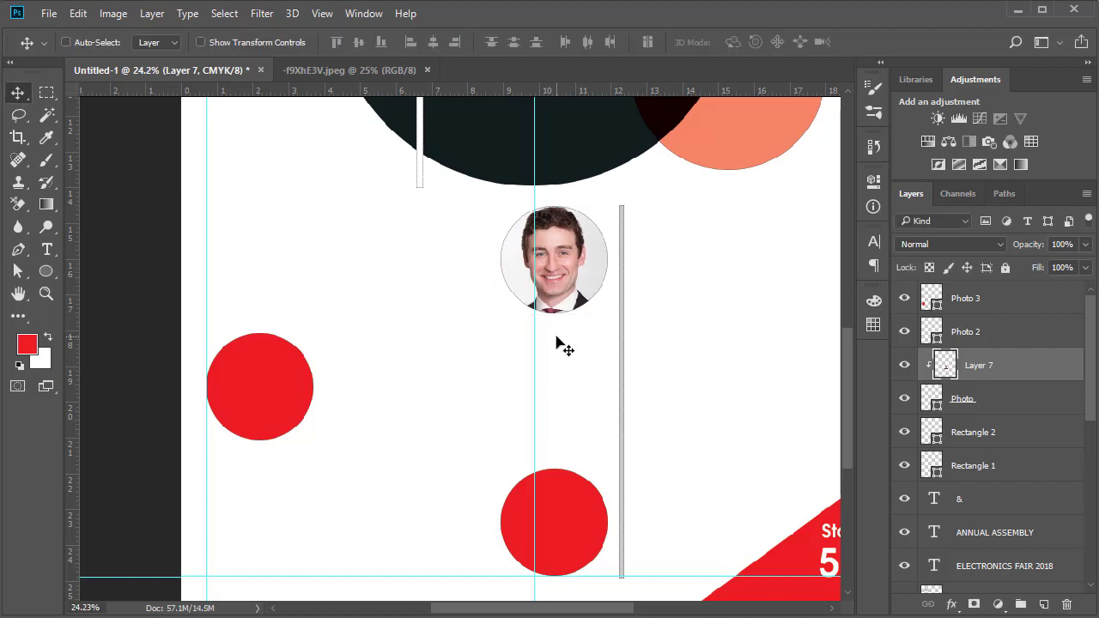
- Open woman-crop, drag it into the poster, then delete that pasted photo layer
click(49, 13)
click(52, 48)
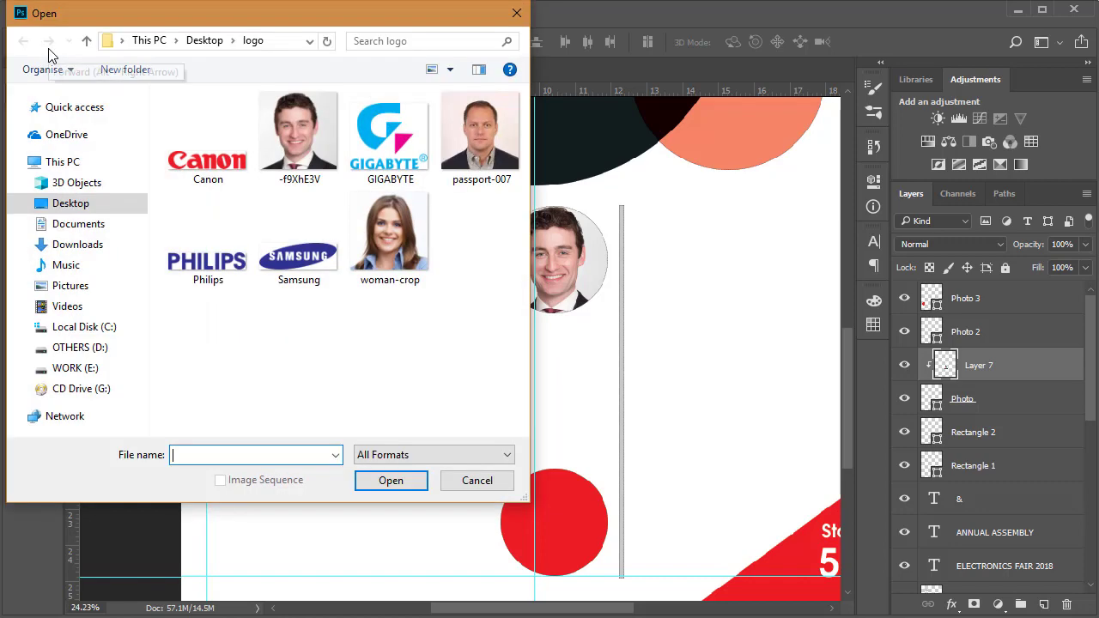
click(389, 232)
click(391, 480)
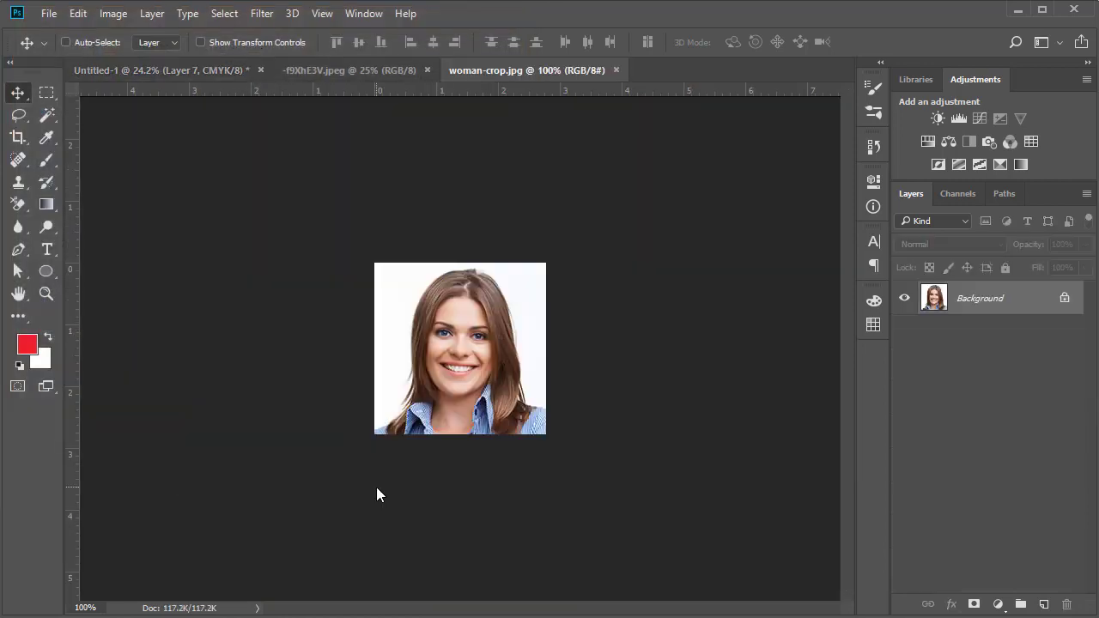
drag(463, 369, 419, 369)
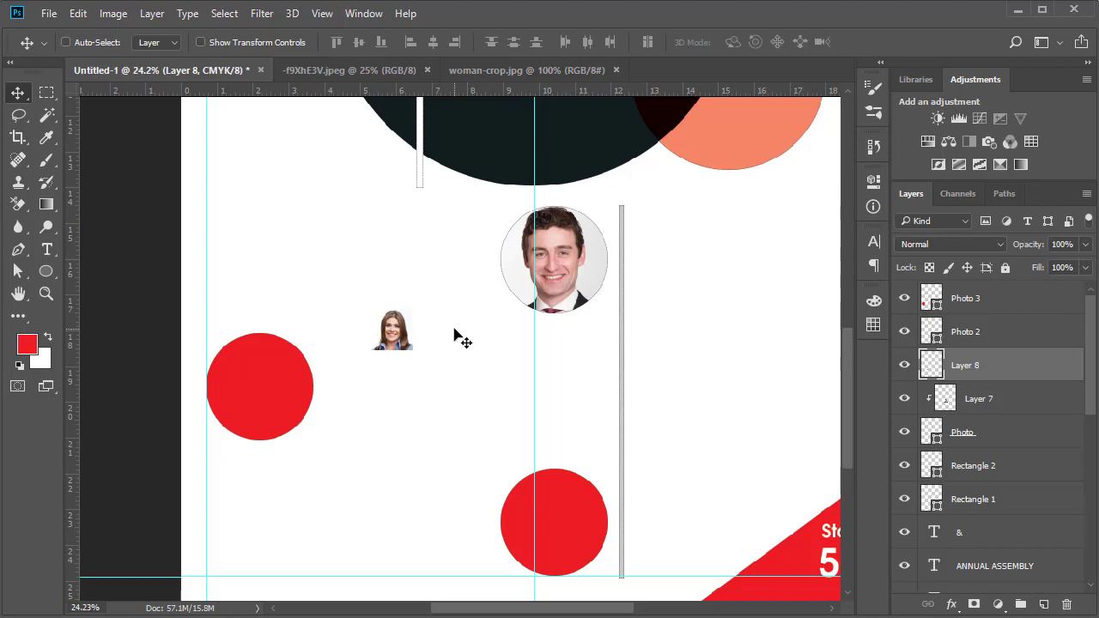
key(Delete)
- Cut the whole woman-crop image and paste it into the poster beside the left circle
click(518, 73)
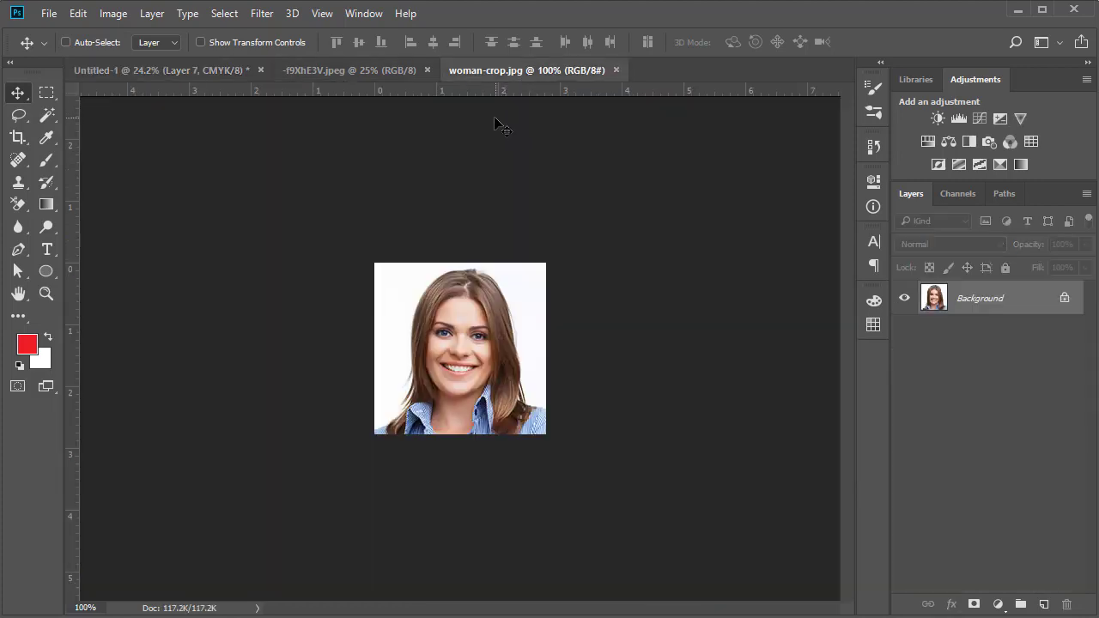
click(225, 13)
click(232, 32)
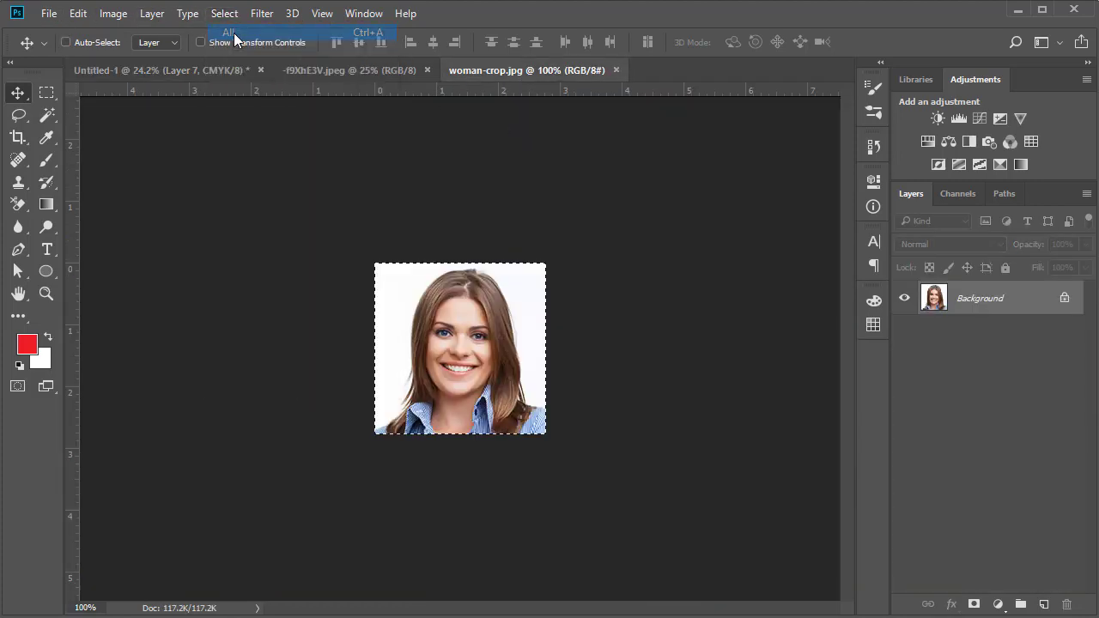
click(78, 13)
click(83, 113)
click(146, 73)
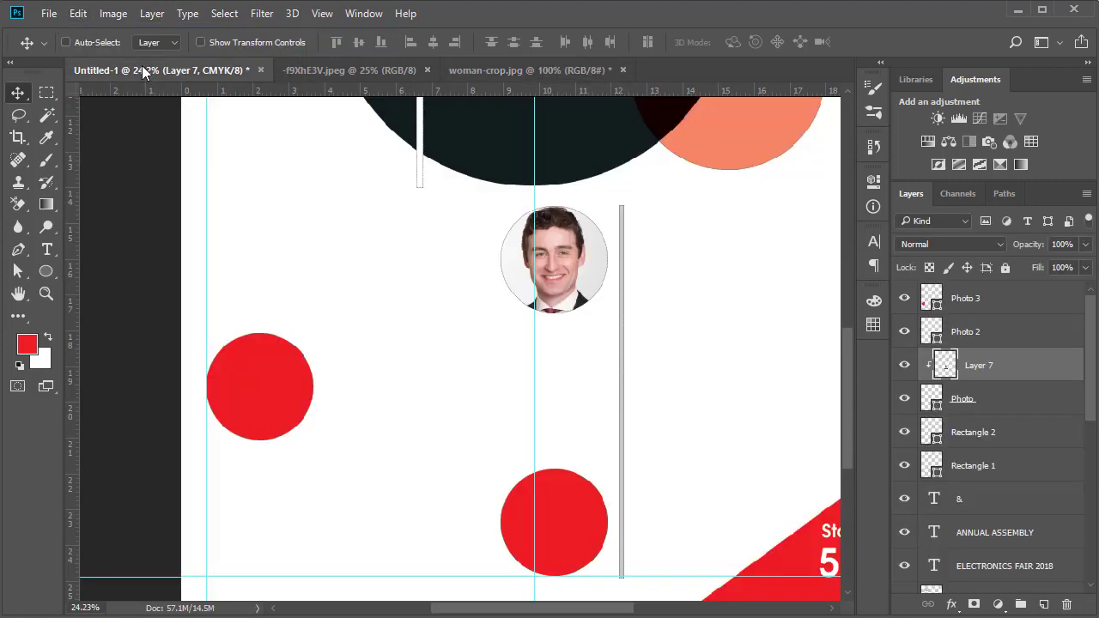
click(78, 13)
click(90, 162)
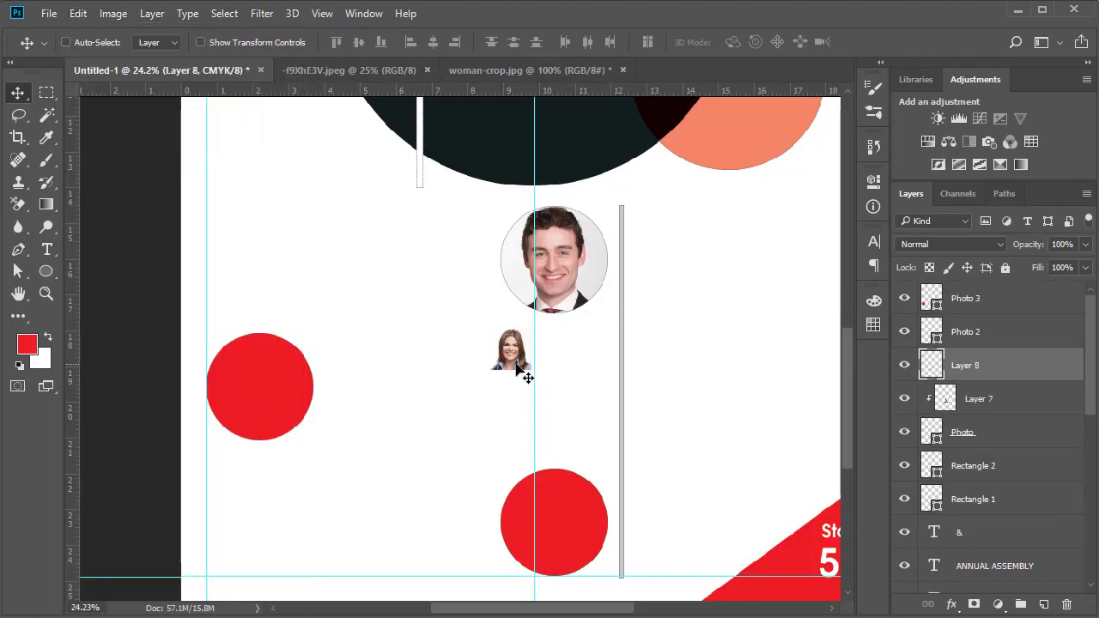
drag(520, 371, 402, 392)
click(78, 12)
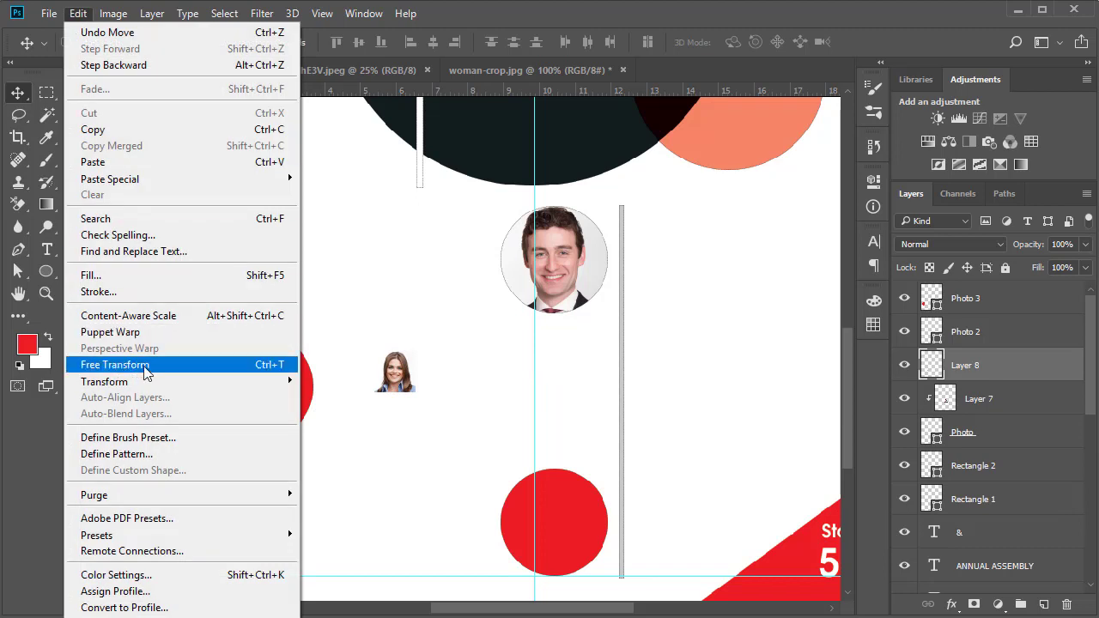
- Enlarge the woman photo to about 350%, place it over the left circle, and raise Layer 8
click(144, 367)
drag(413, 352, 542, 268)
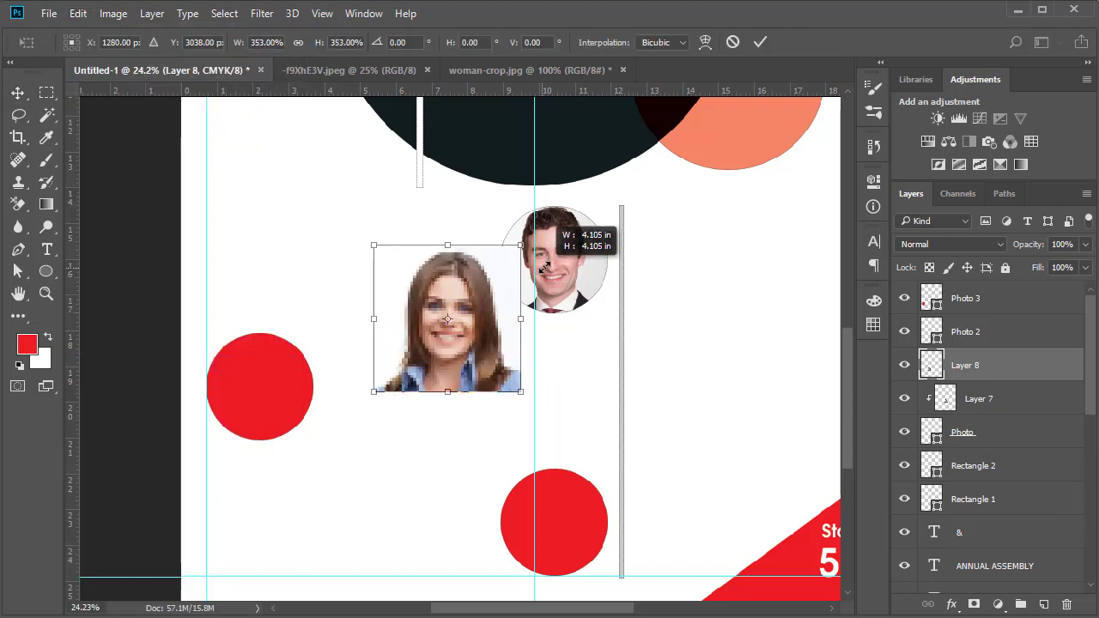
key(Return)
mouse_move(477, 347)
mouse_down()
mouse_move(263, 406)
mouse_move(283, 404)
mouse_up()
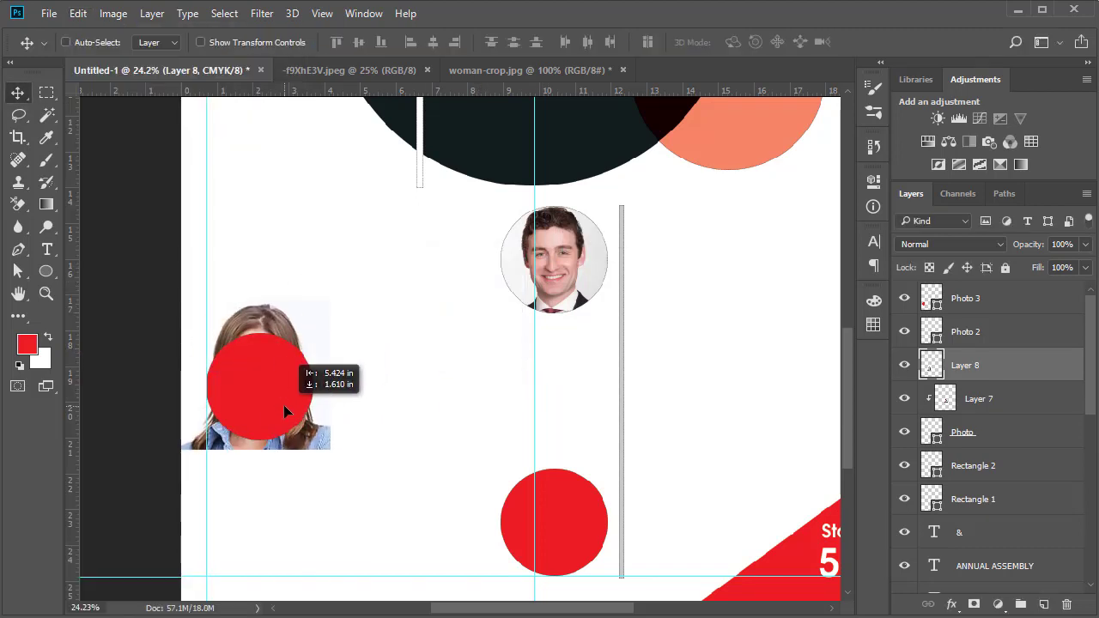
ctrl+click(279, 382)
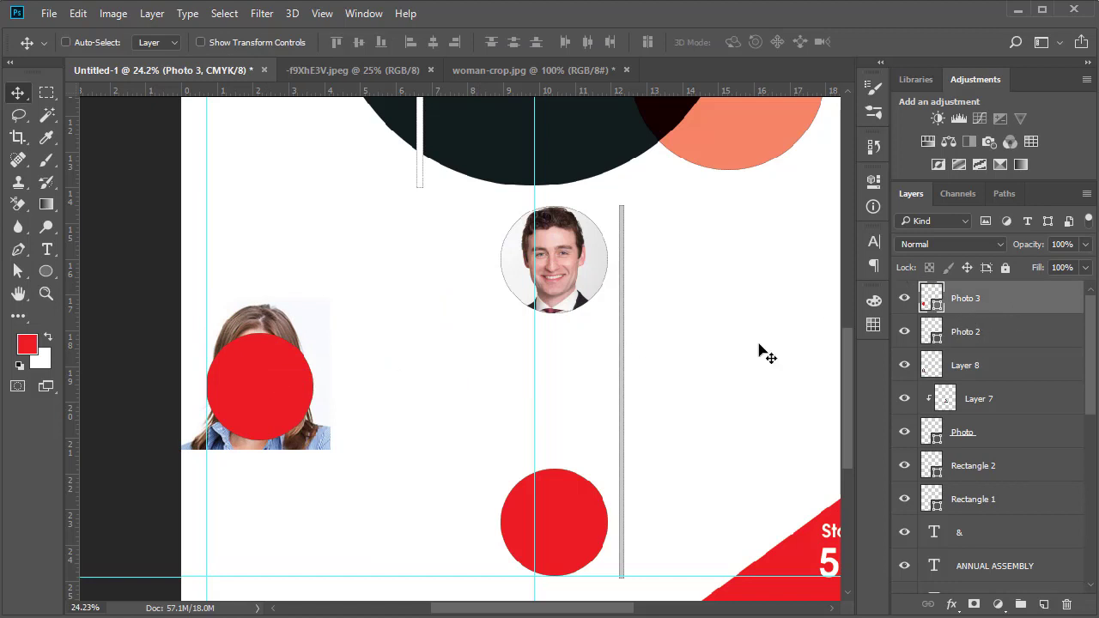
right_click(279, 330)
click(296, 335)
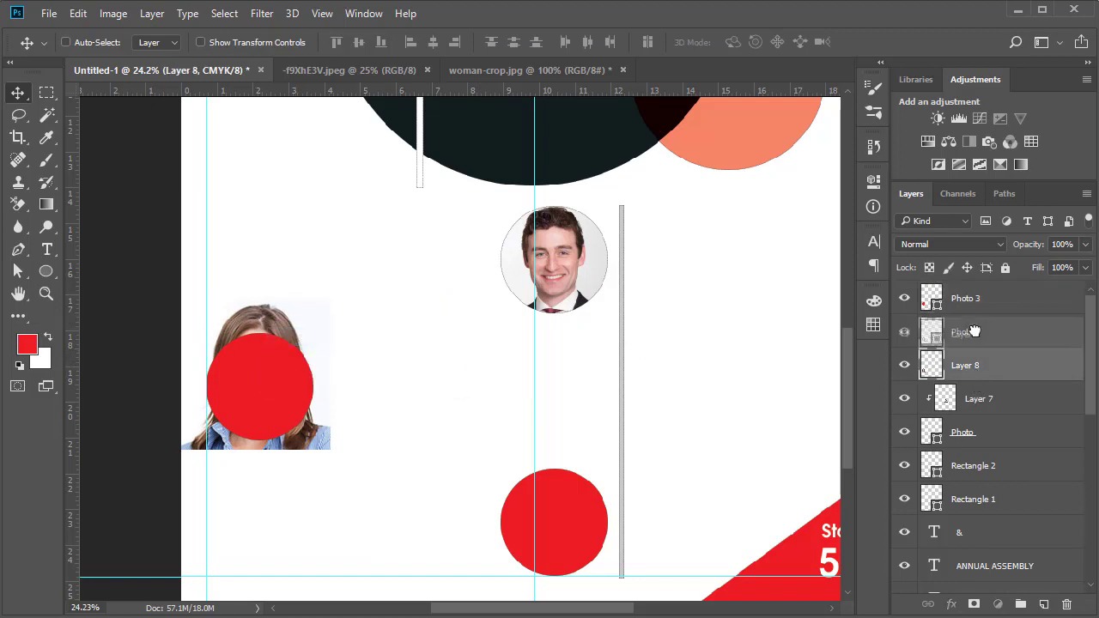
drag(976, 292, 976, 291)
- Clip the woman photo to the left circle and shrink it to about 73%
click(152, 13)
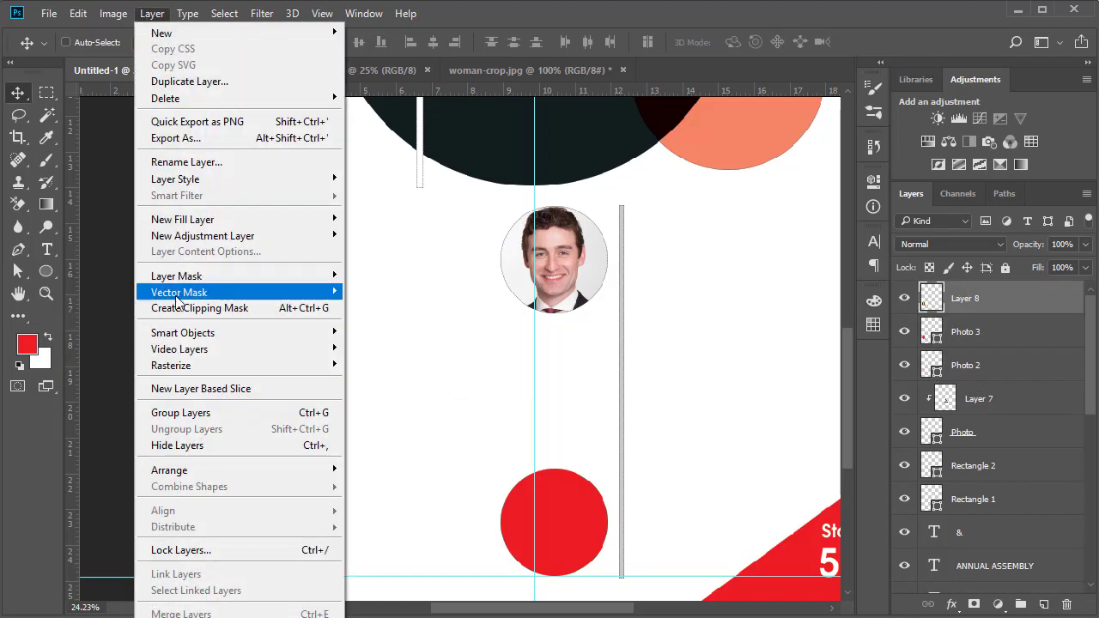
click(203, 315)
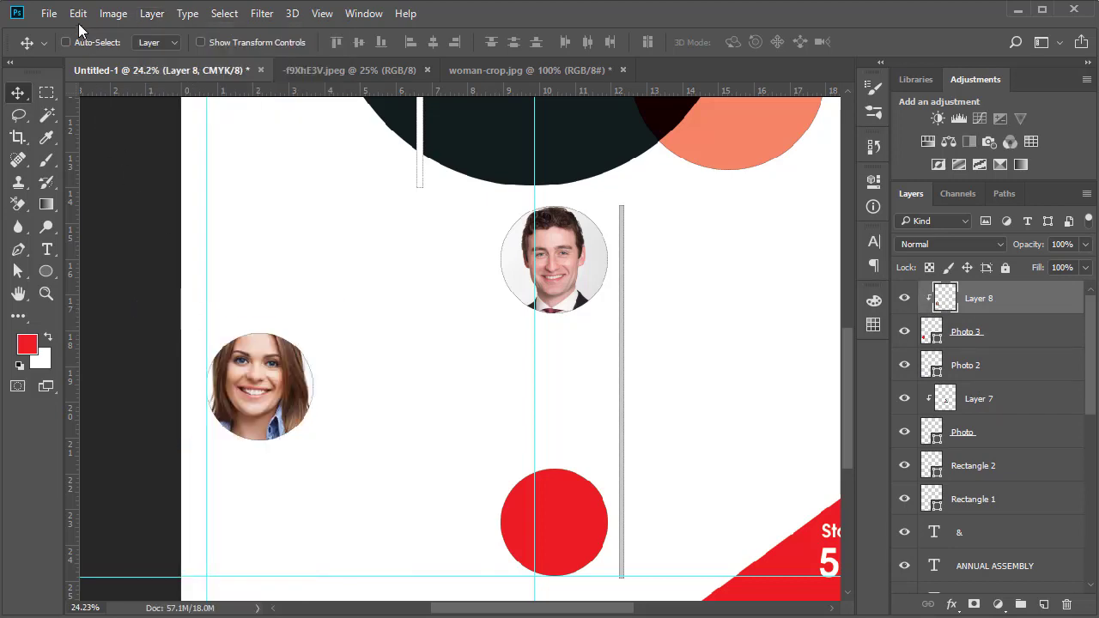
click(78, 13)
click(69, 361)
drag(328, 303, 318, 314)
drag(180, 447, 205, 428)
drag(289, 318, 290, 335)
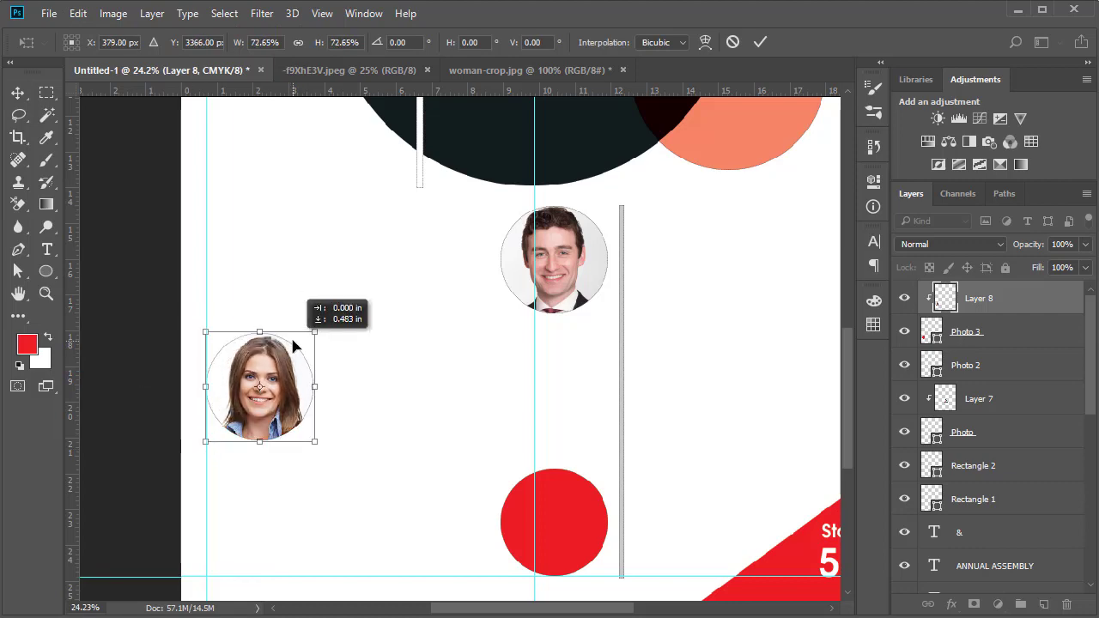
key(Return)
- Open the passport-007 photo in Photoshop
click(49, 14)
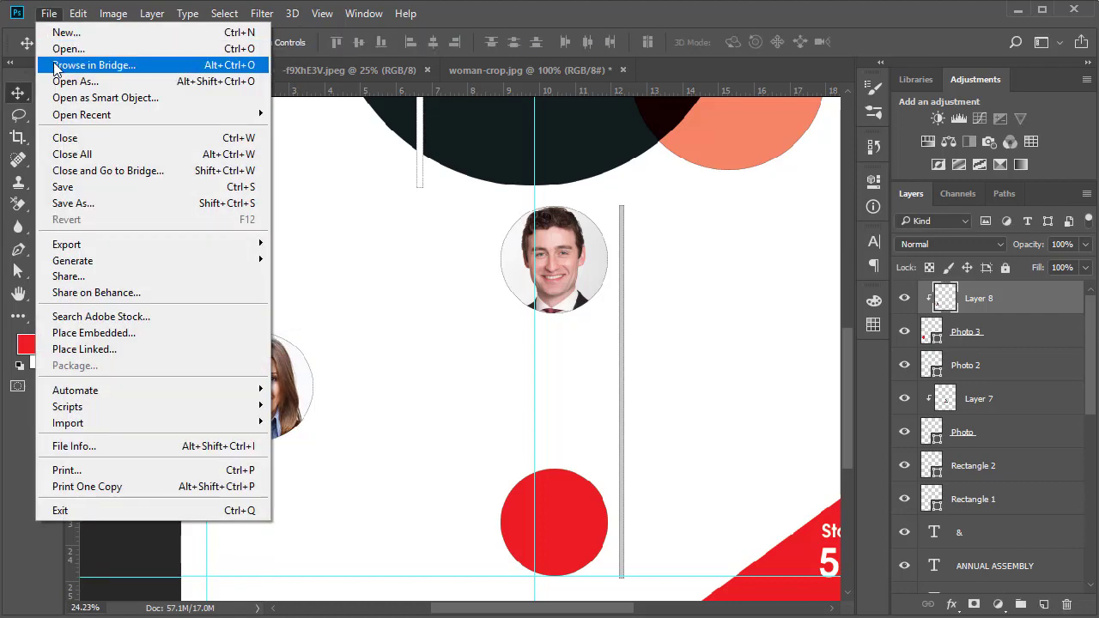
click(58, 51)
click(399, 237)
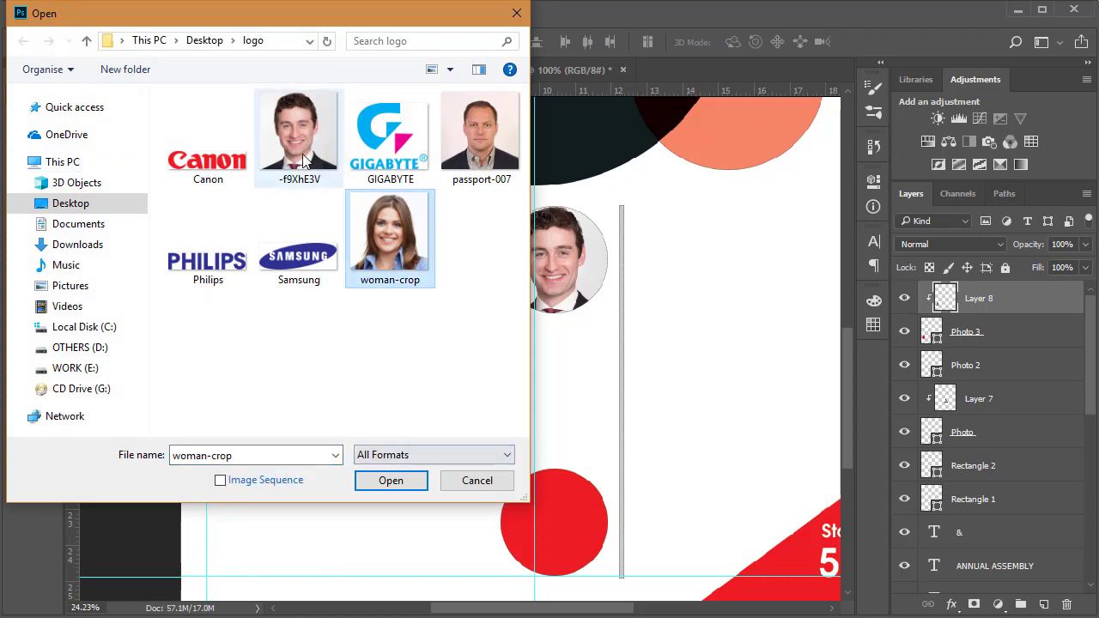
click(464, 150)
click(391, 480)
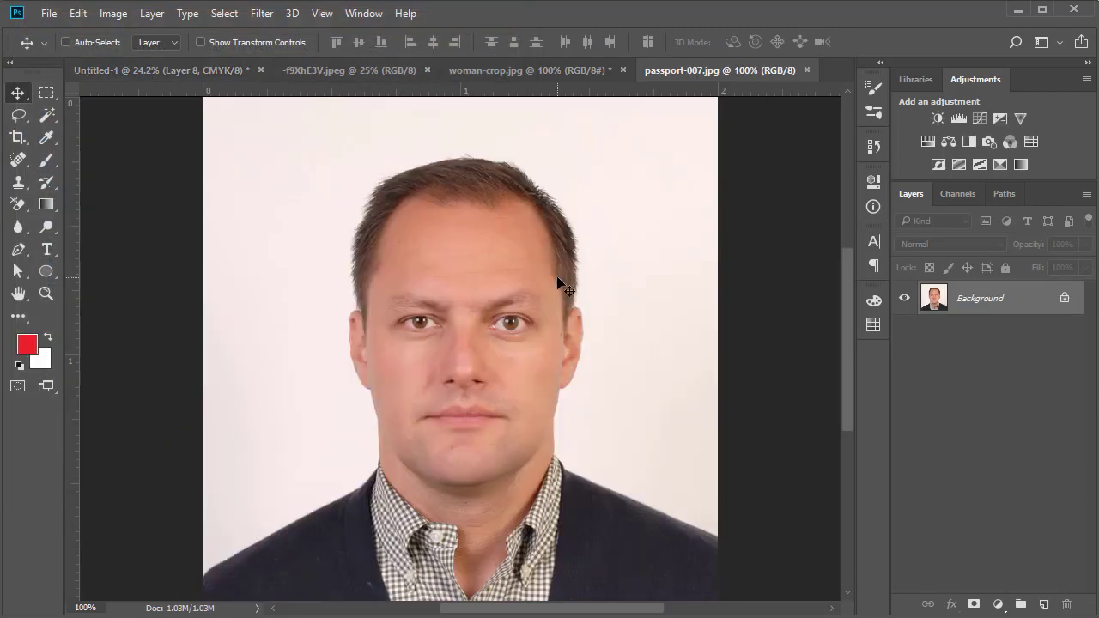
drag(560, 287, 183, 71)
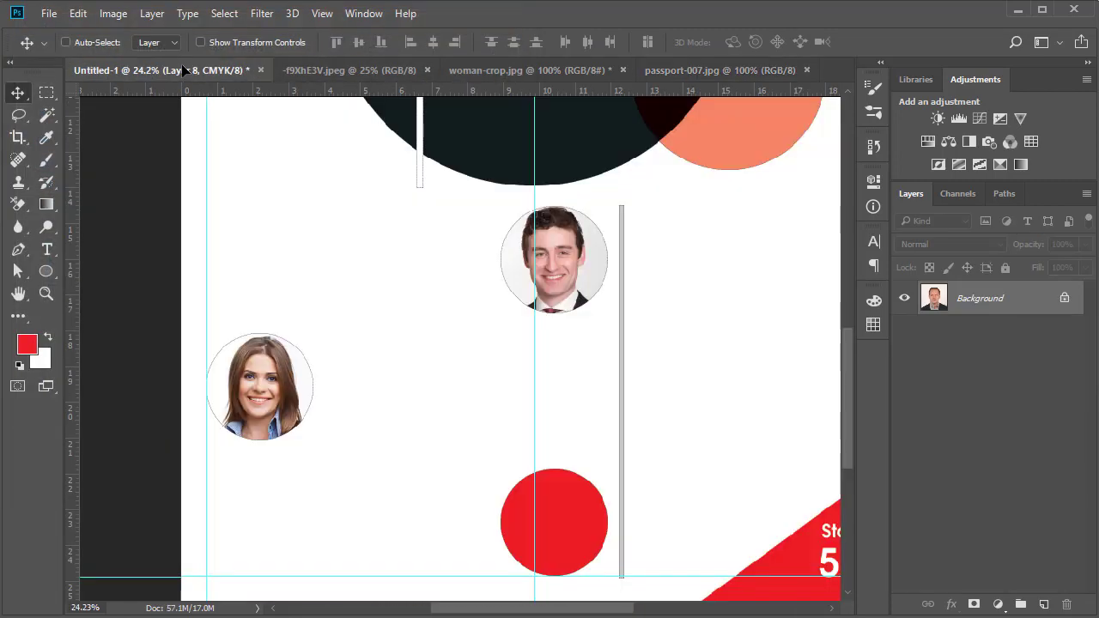
click(678, 70)
- Cut the whole passport photo, paste it over the lower red circle, and clip it
click(223, 12)
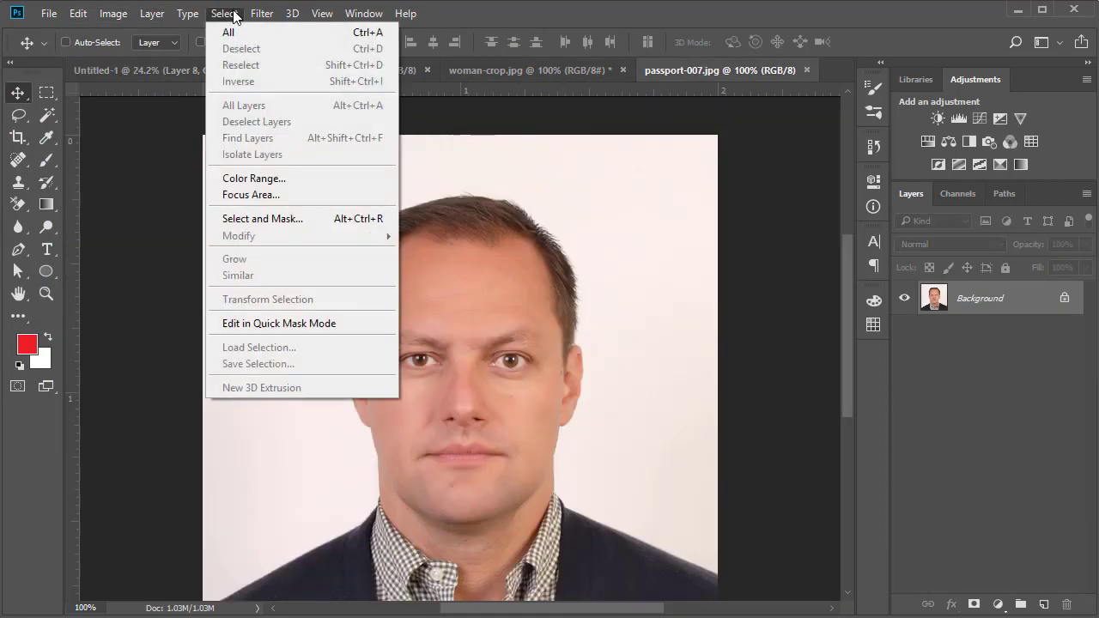
click(228, 32)
click(78, 13)
click(86, 112)
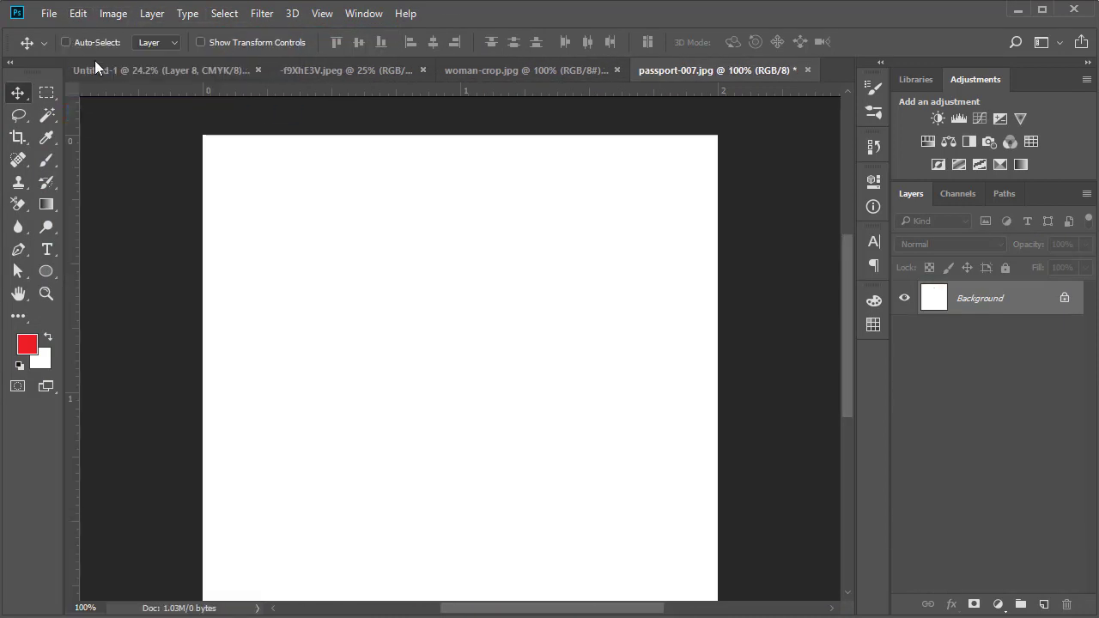
click(104, 69)
click(78, 13)
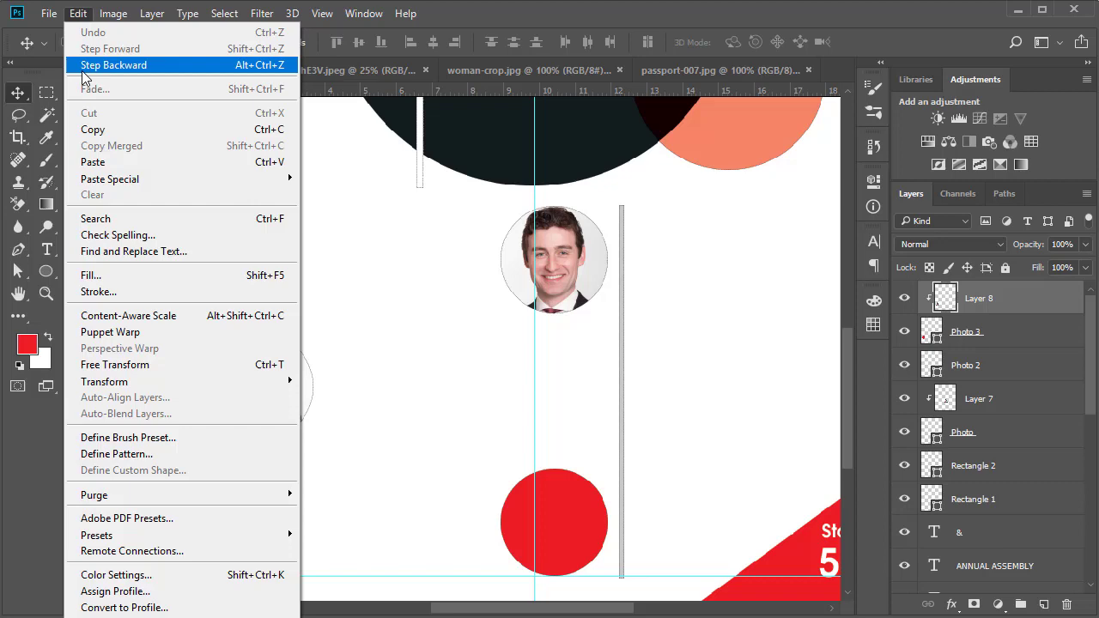
click(89, 162)
drag(510, 364, 554, 530)
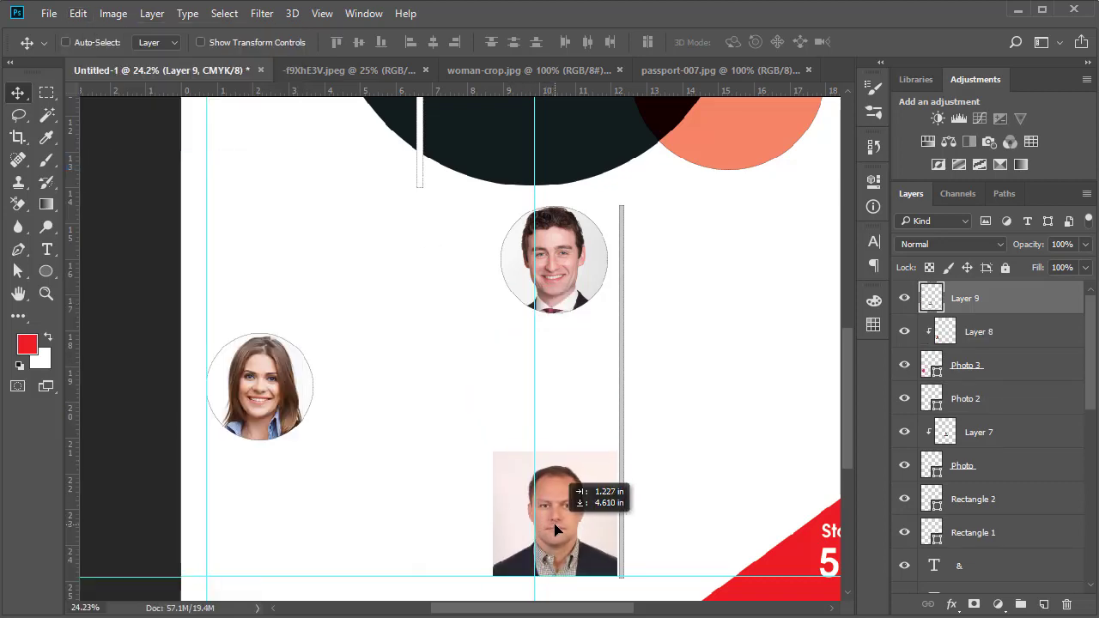
click(152, 13)
click(189, 306)
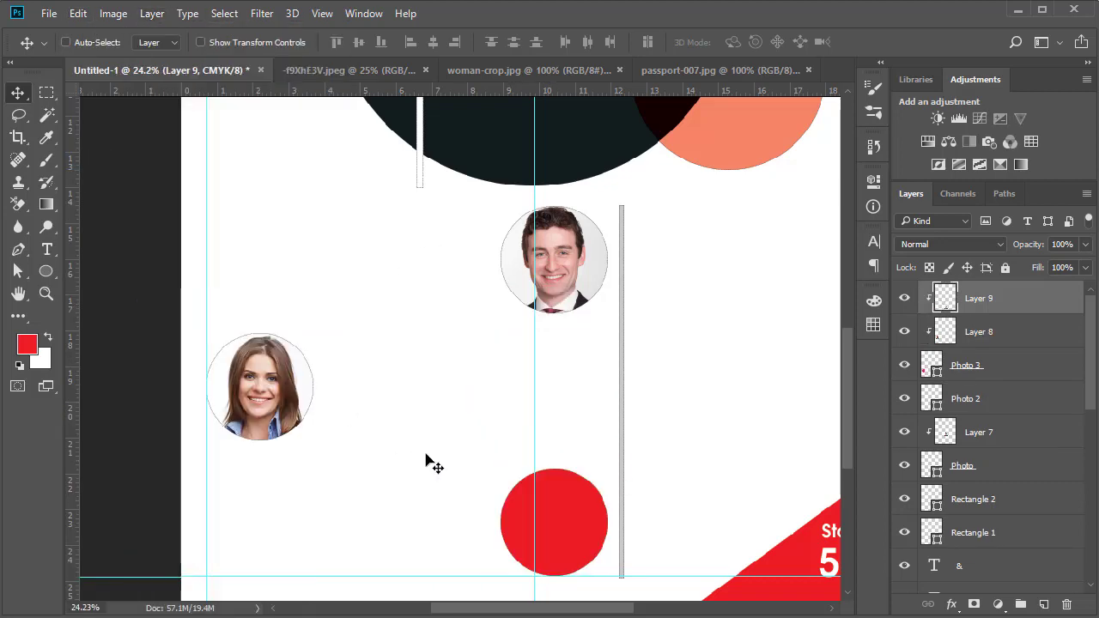
click(77, 13)
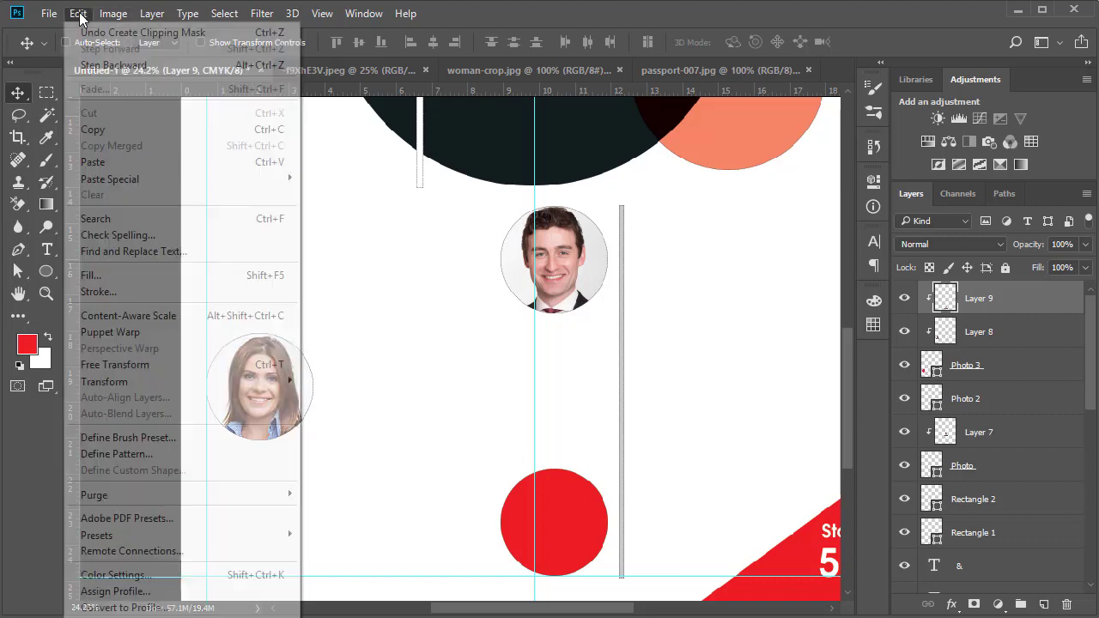
- Place Layer 9 directly above the Photo 2 circle and clip the man's photo into the lower circle
click(86, 33)
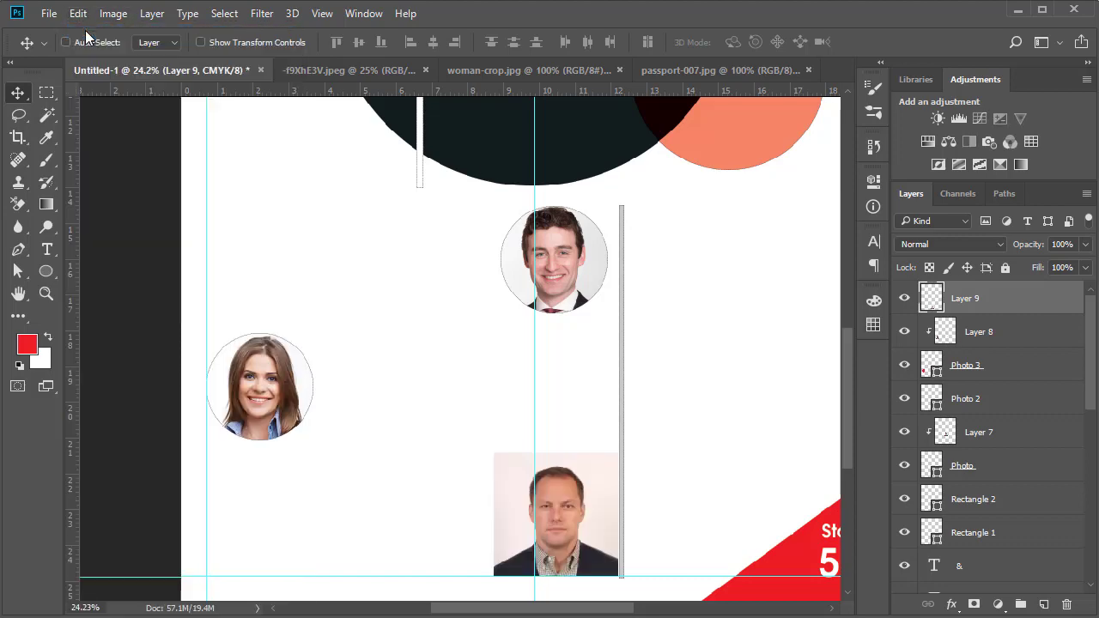
drag(577, 512, 464, 487)
ctrl+click(563, 519)
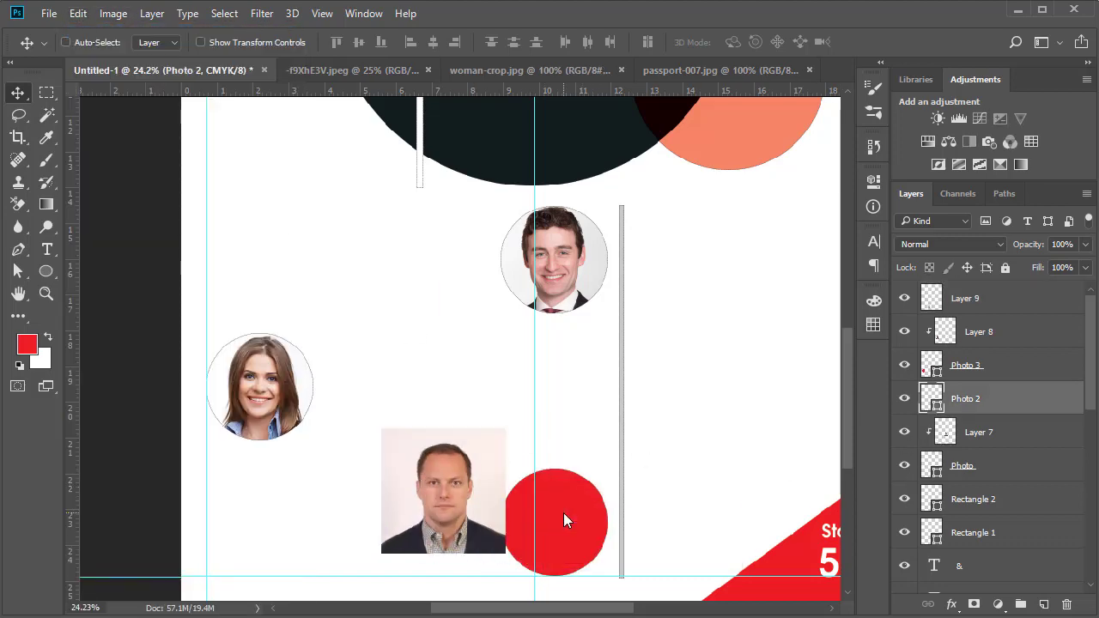
right_click(464, 485)
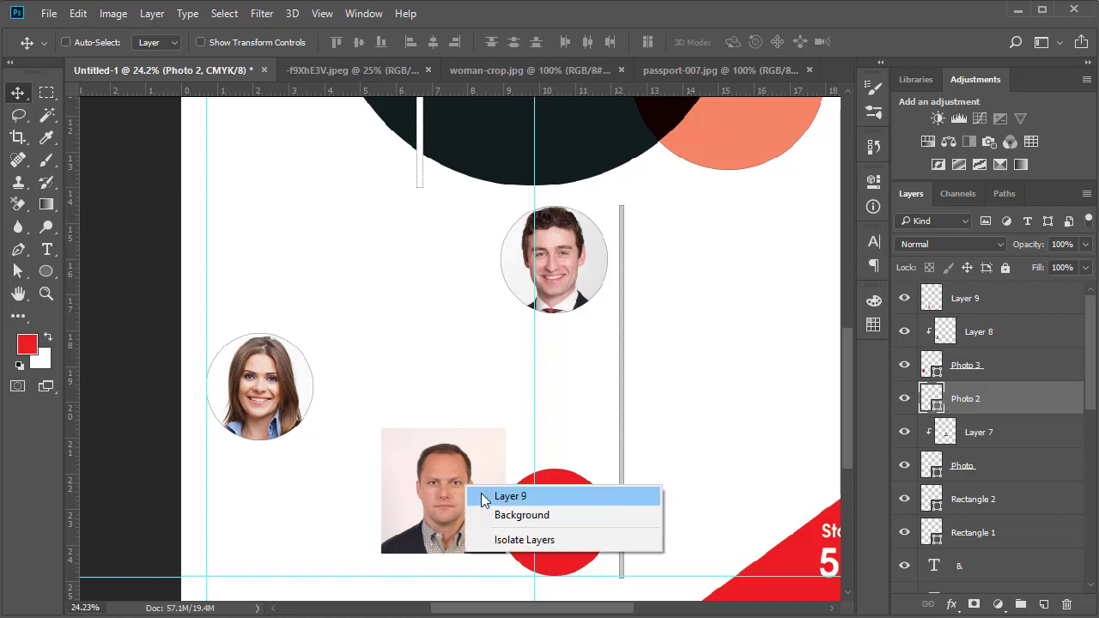
click(482, 495)
drag(993, 307, 993, 382)
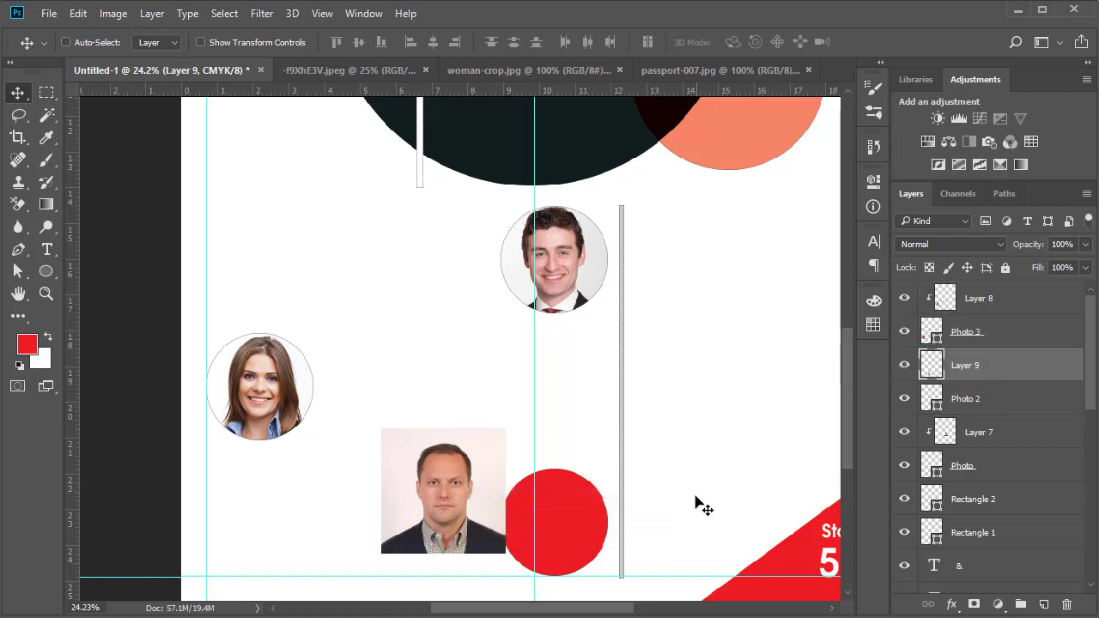
drag(434, 497, 545, 523)
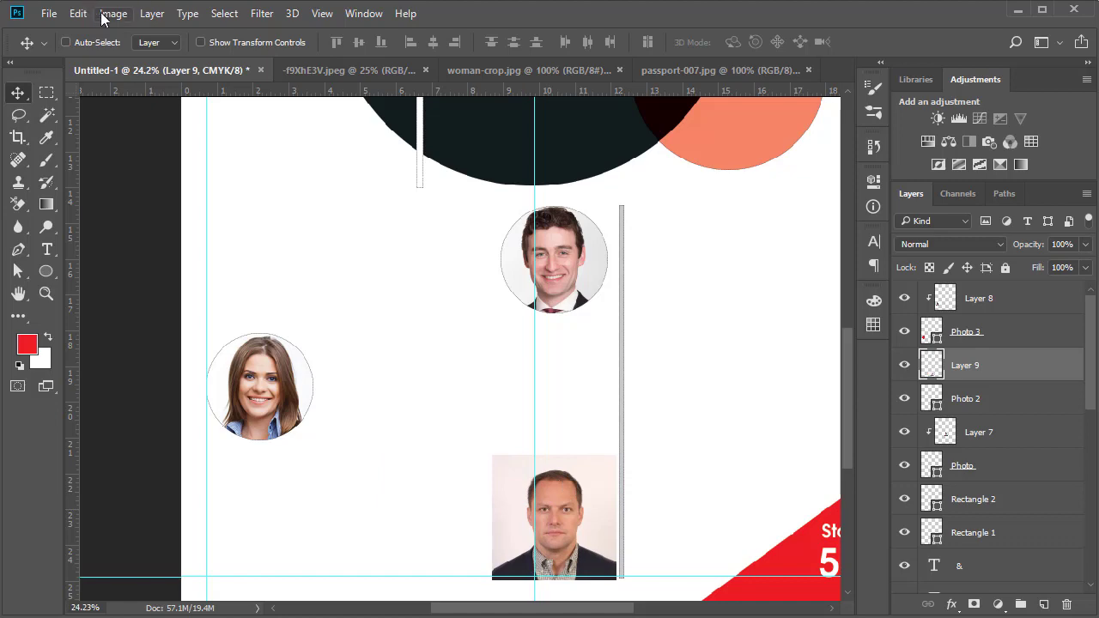
click(152, 13)
click(199, 308)
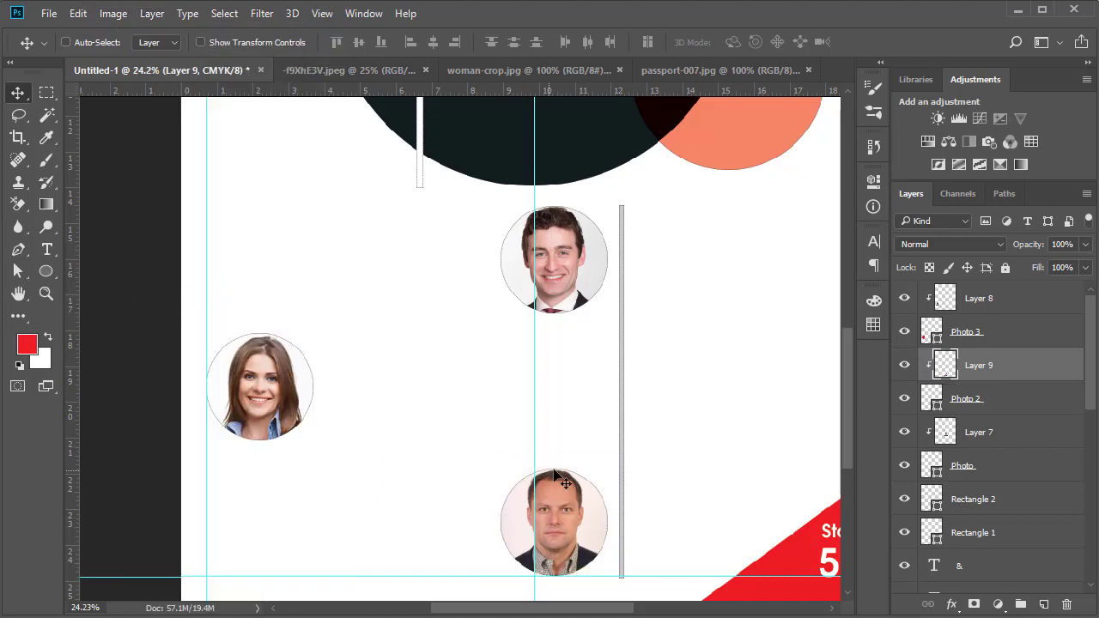
- Rescale the man's lower portrait to about 97.67% with Free Transform and apply it
click(77, 13)
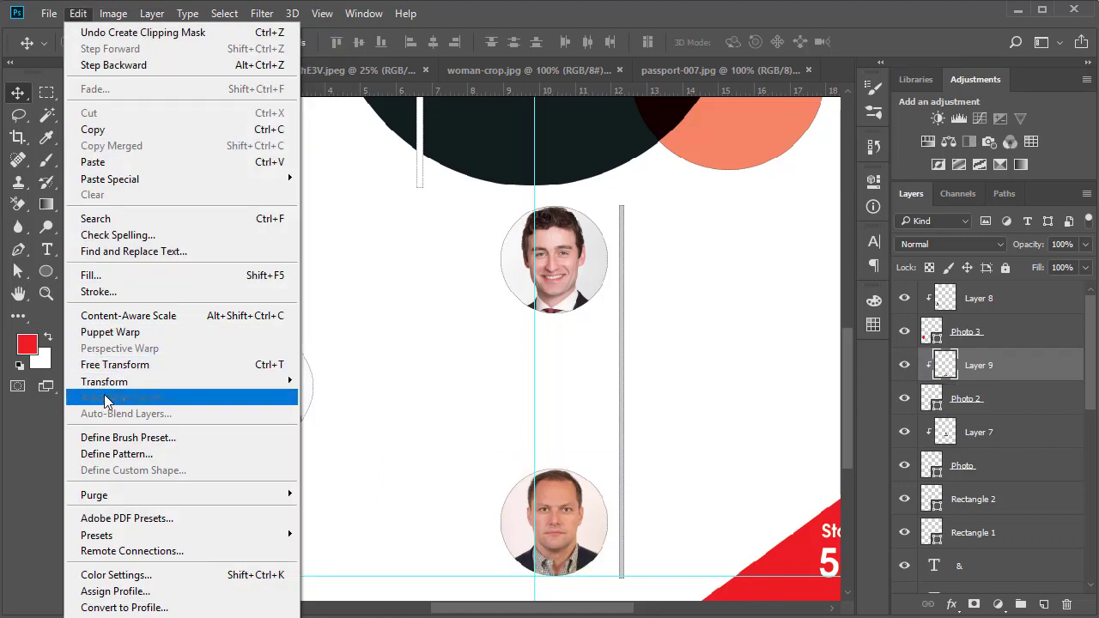
click(120, 371)
drag(617, 452, 612, 459)
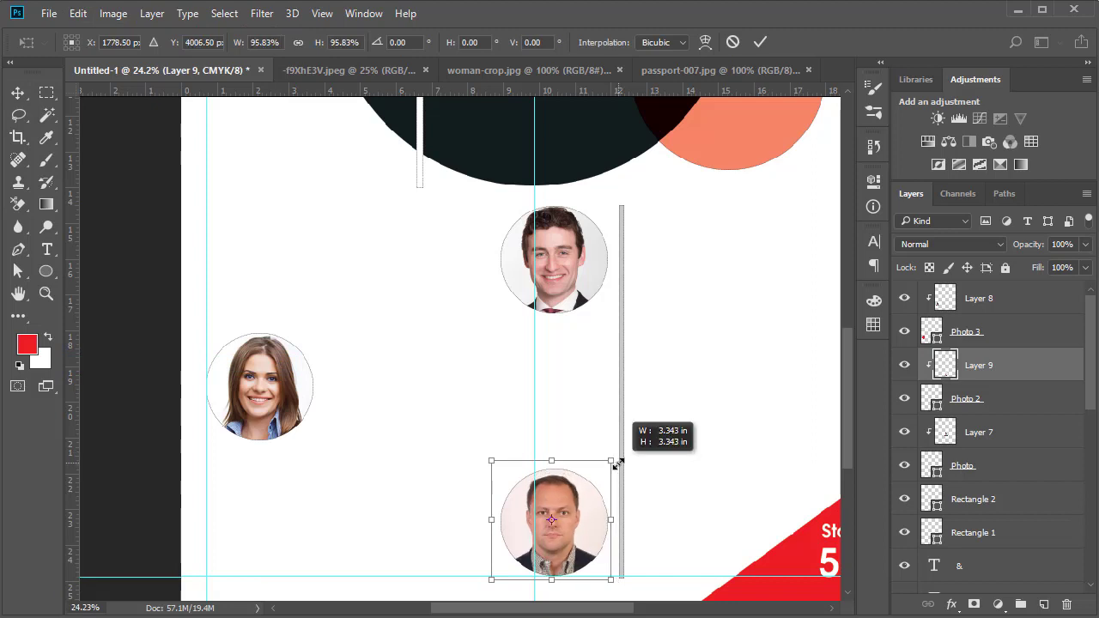
drag(494, 580, 494, 580)
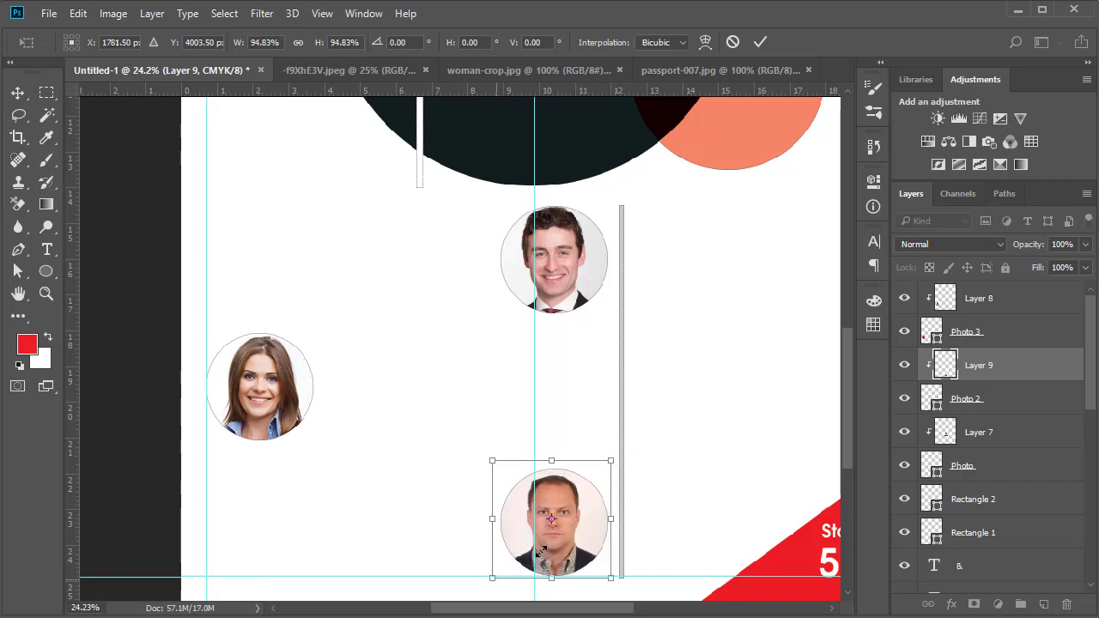
drag(608, 458, 614, 455)
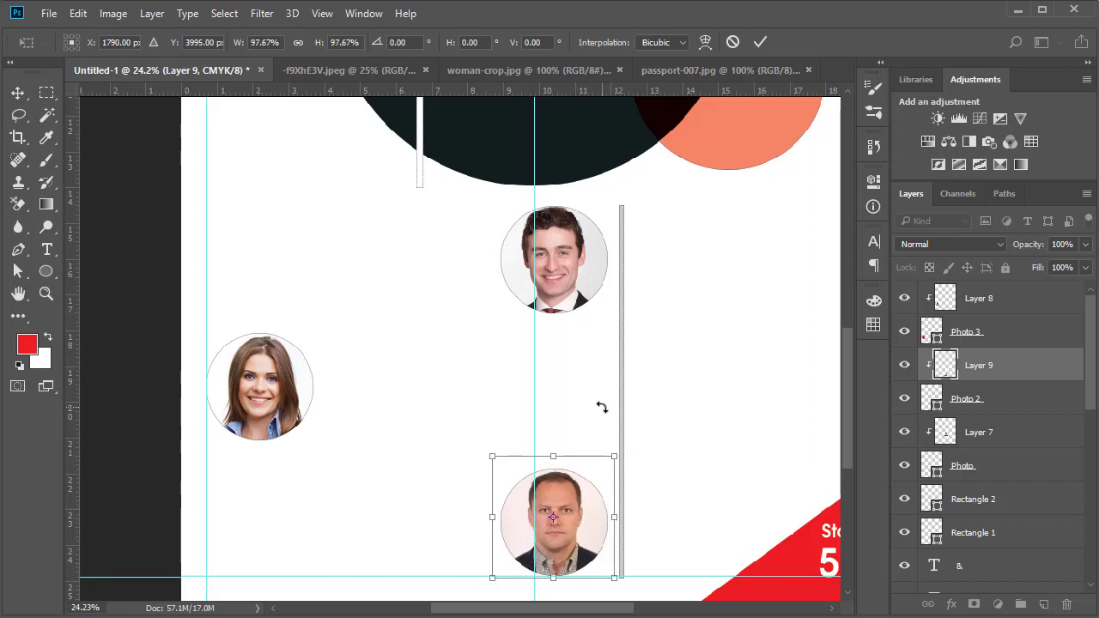
click(760, 43)
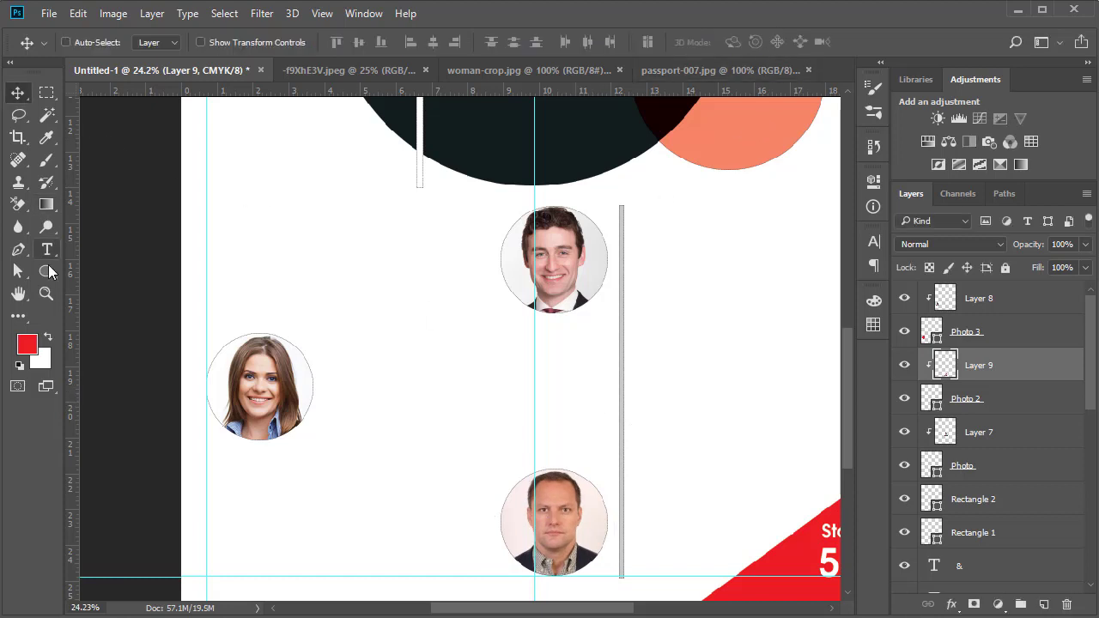
- Draw a horizontal line above the woman's portrait and give it a grey stroke
mouse_move(47, 271)
mouse_down()
mouse_move(94, 269)
mouse_move(129, 336)
mouse_up()
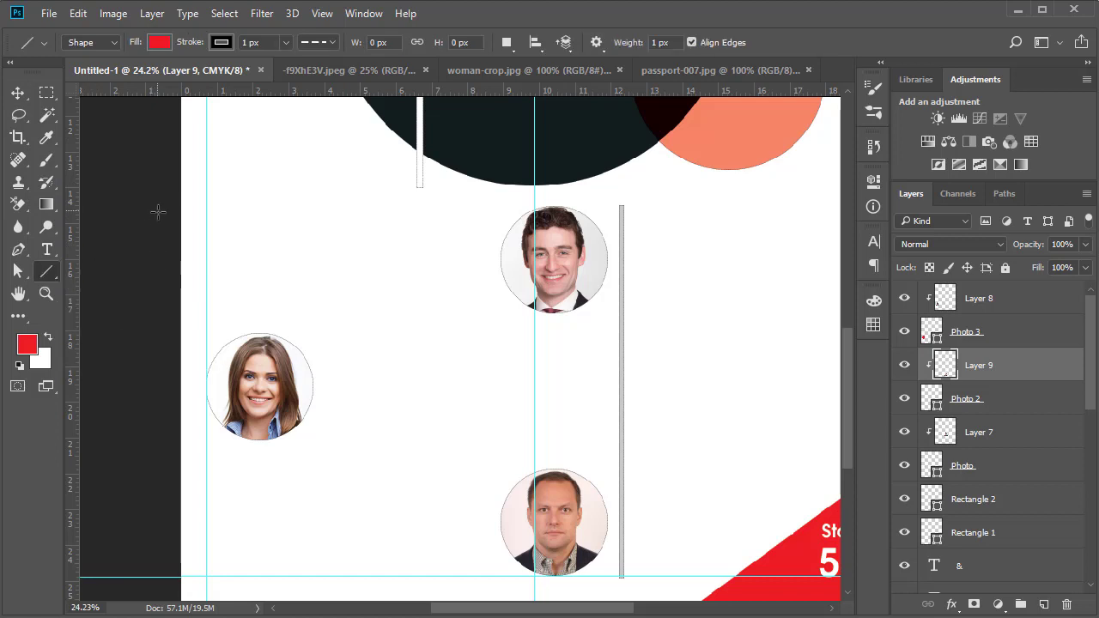
drag(158, 216, 419, 217)
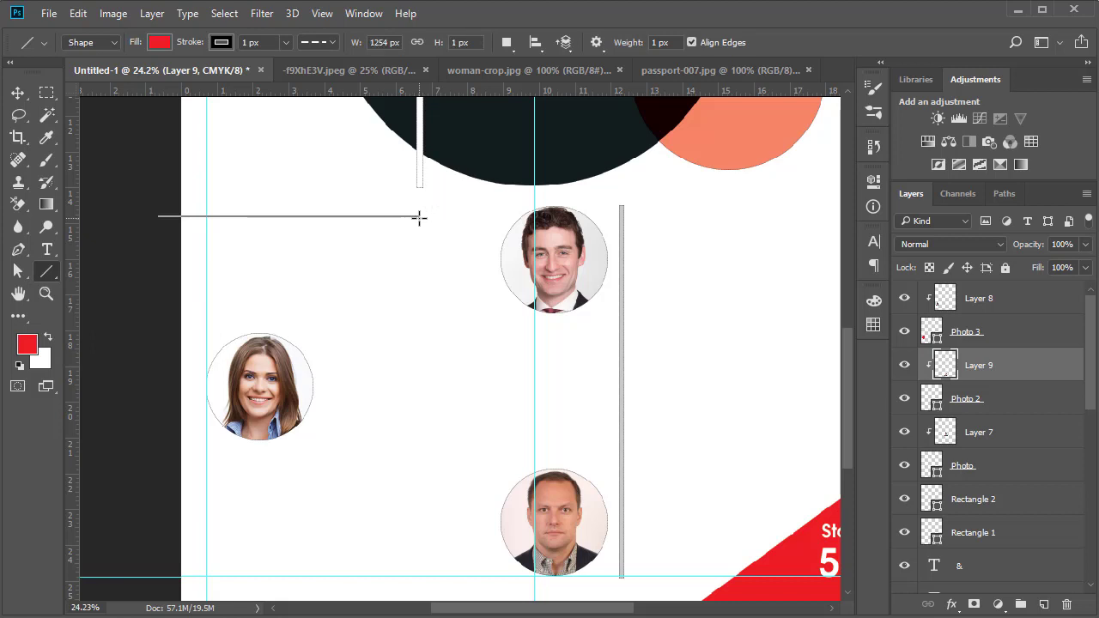
click(285, 42)
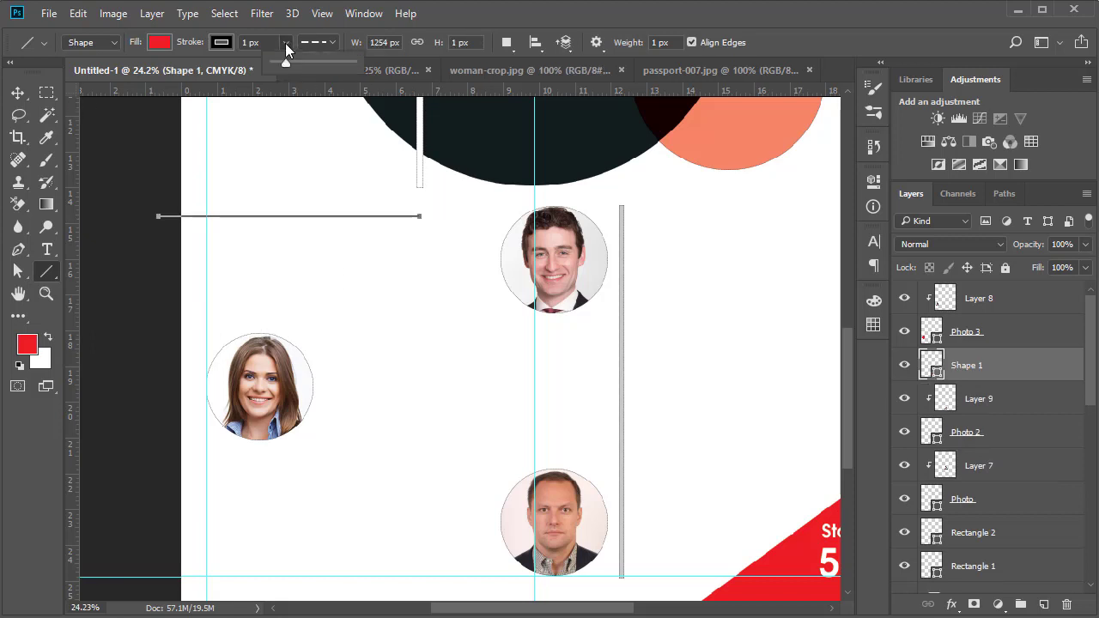
click(284, 65)
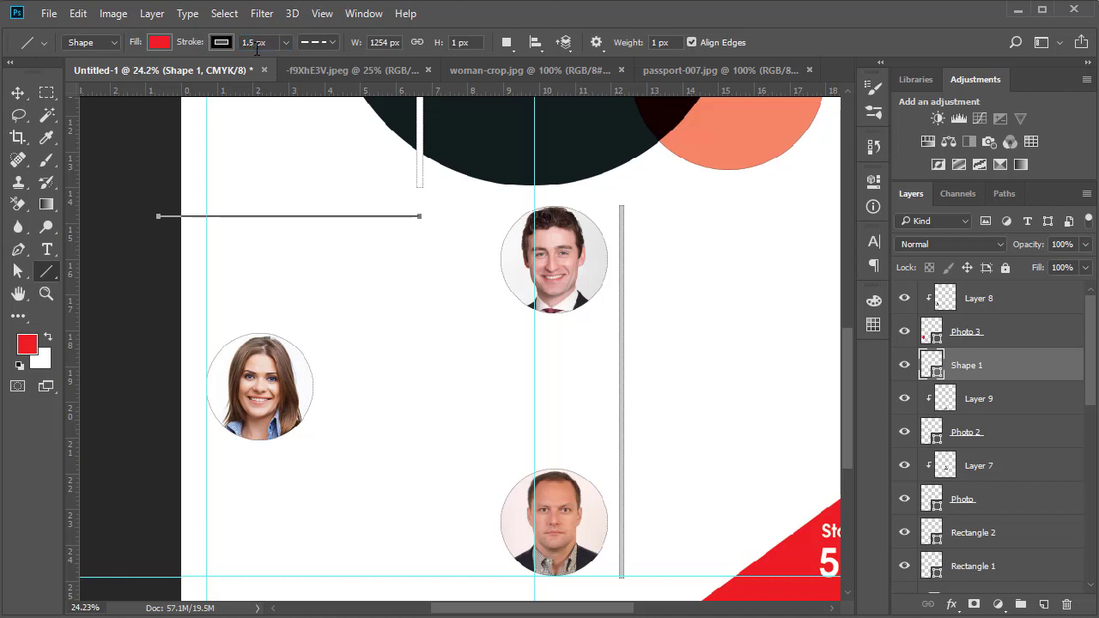
click(222, 42)
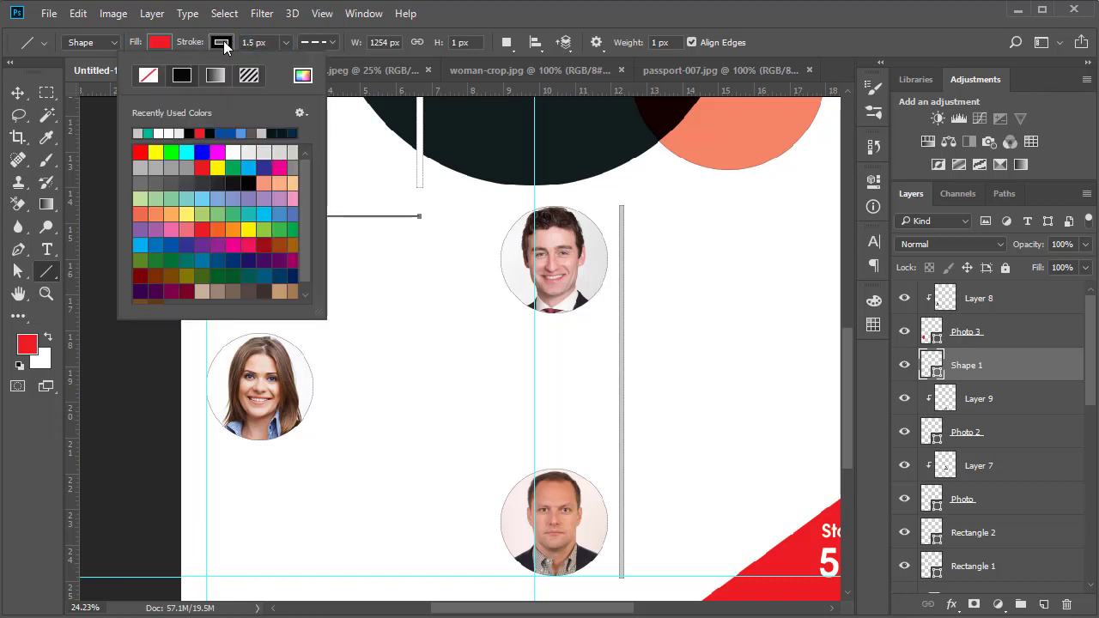
click(154, 168)
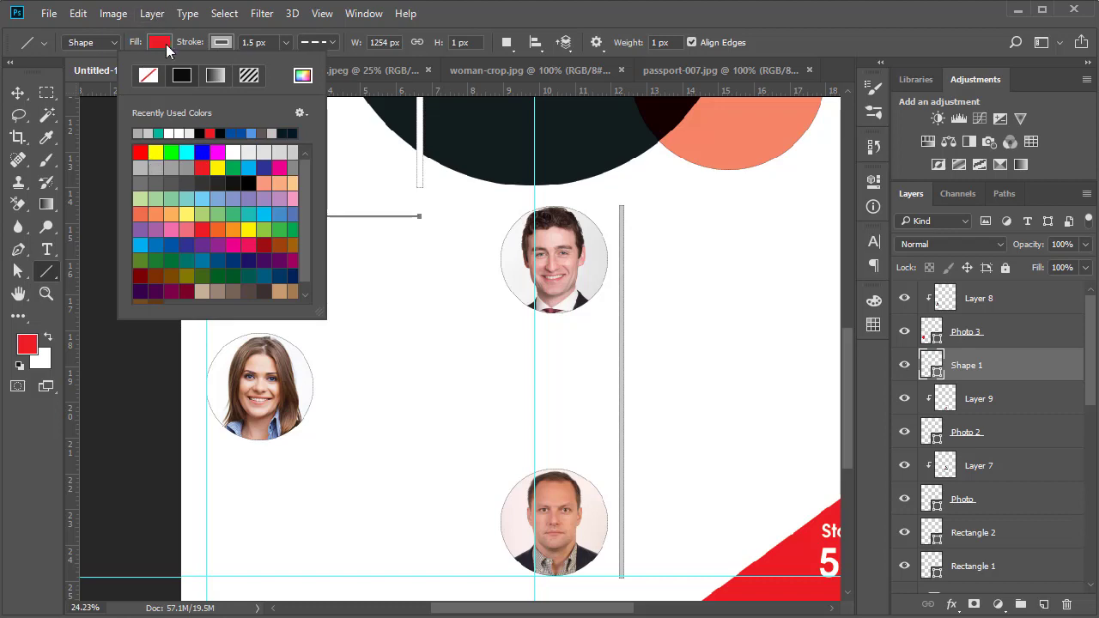
click(161, 43)
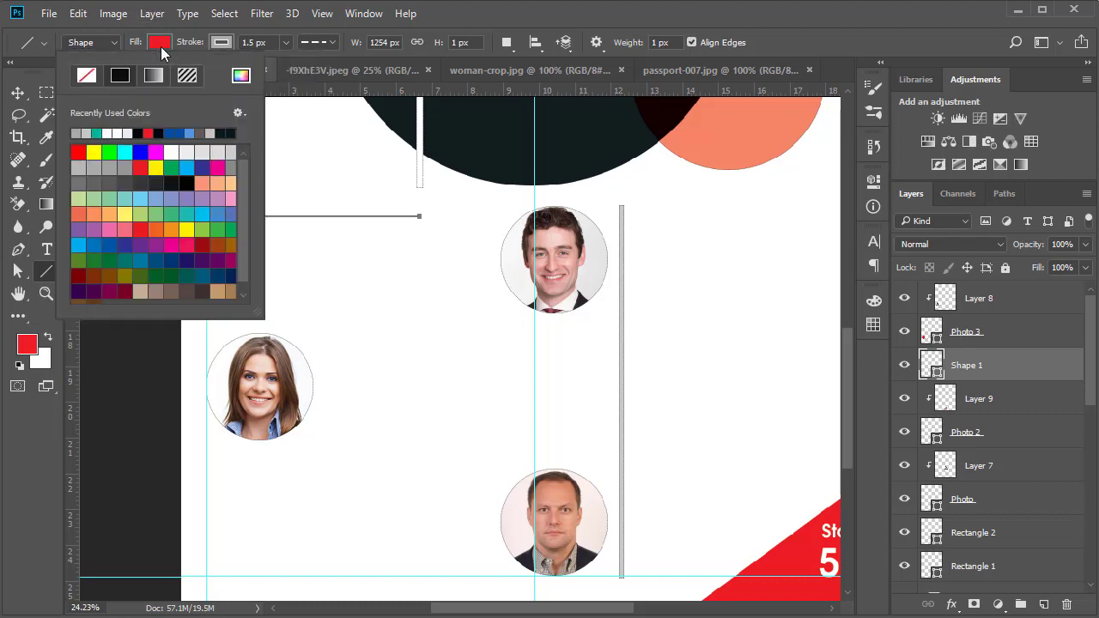
click(17, 92)
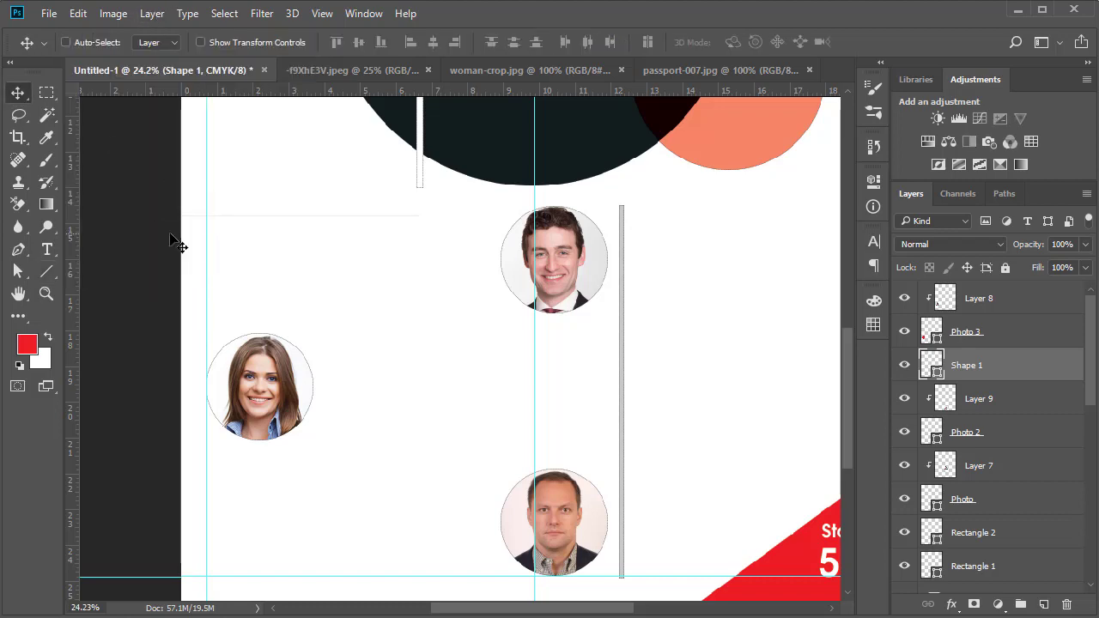
click(77, 13)
click(400, 202)
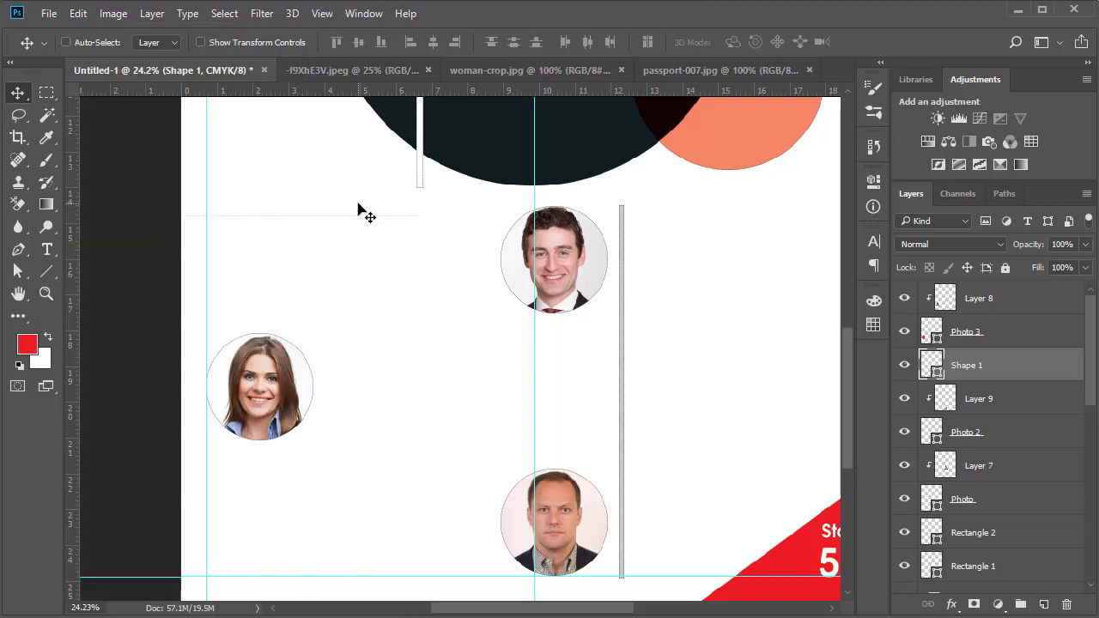
- Set the line's fill to grey and its stroke width to 2 px
click(47, 271)
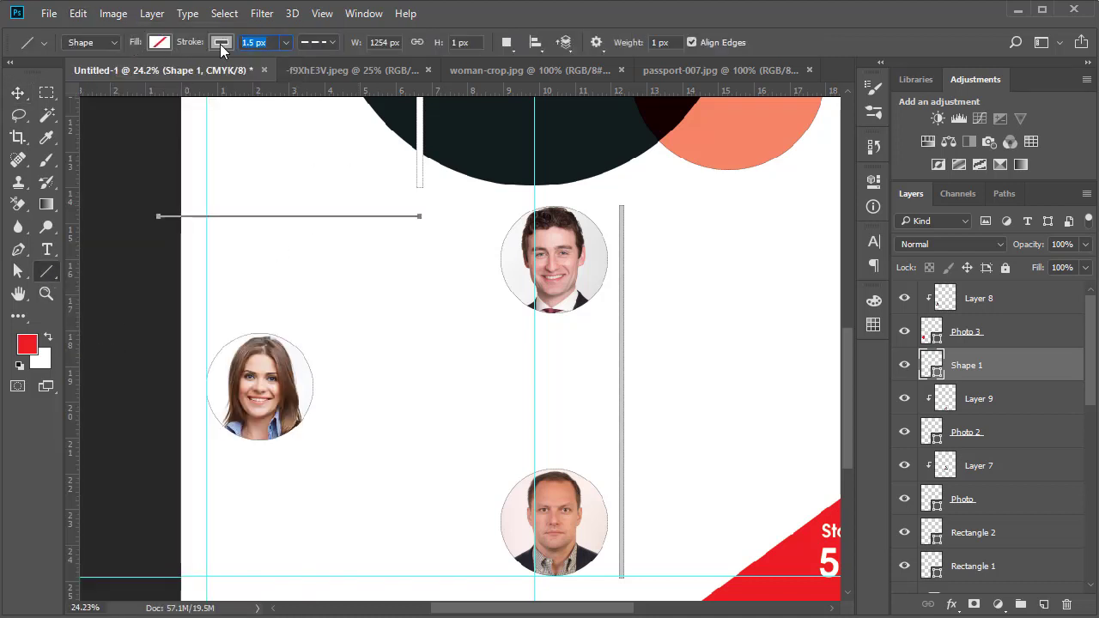
click(162, 43)
click(104, 168)
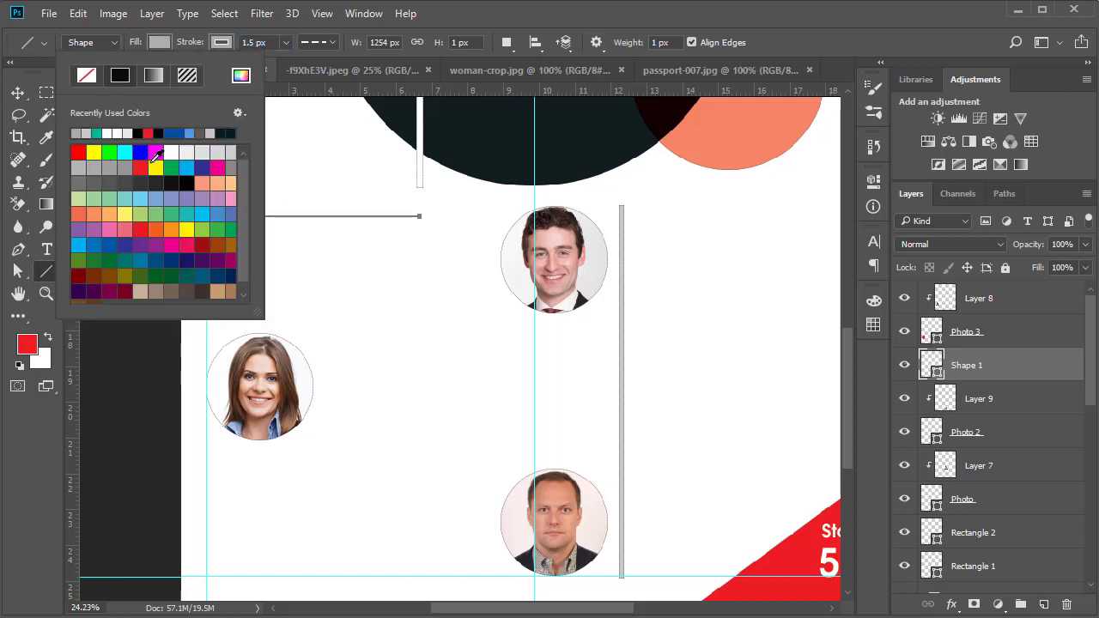
click(221, 42)
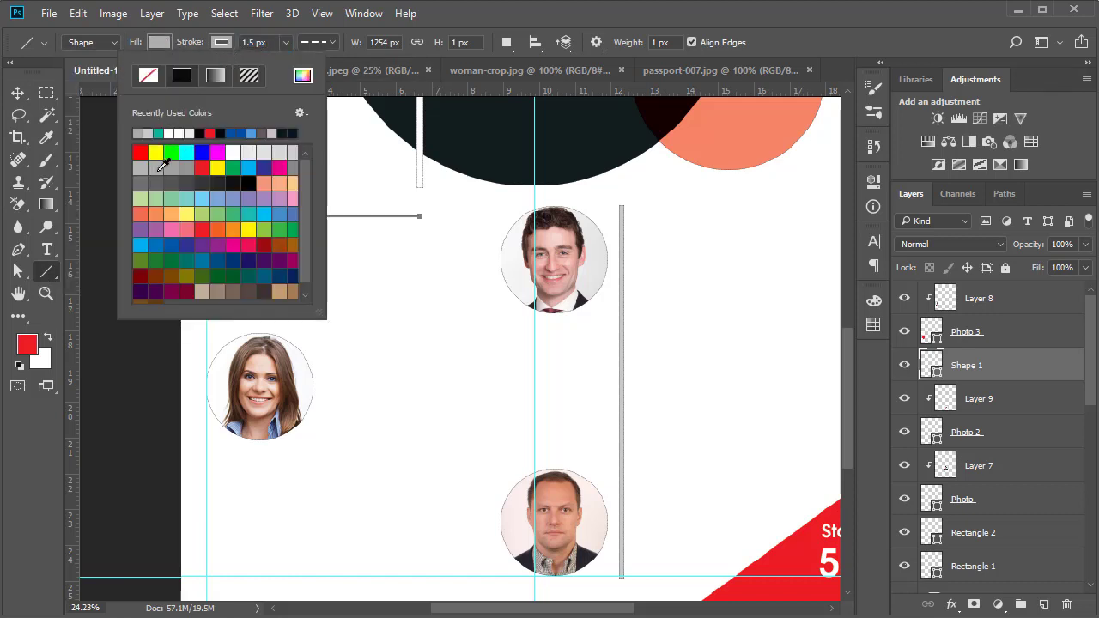
click(258, 42)
text(2)
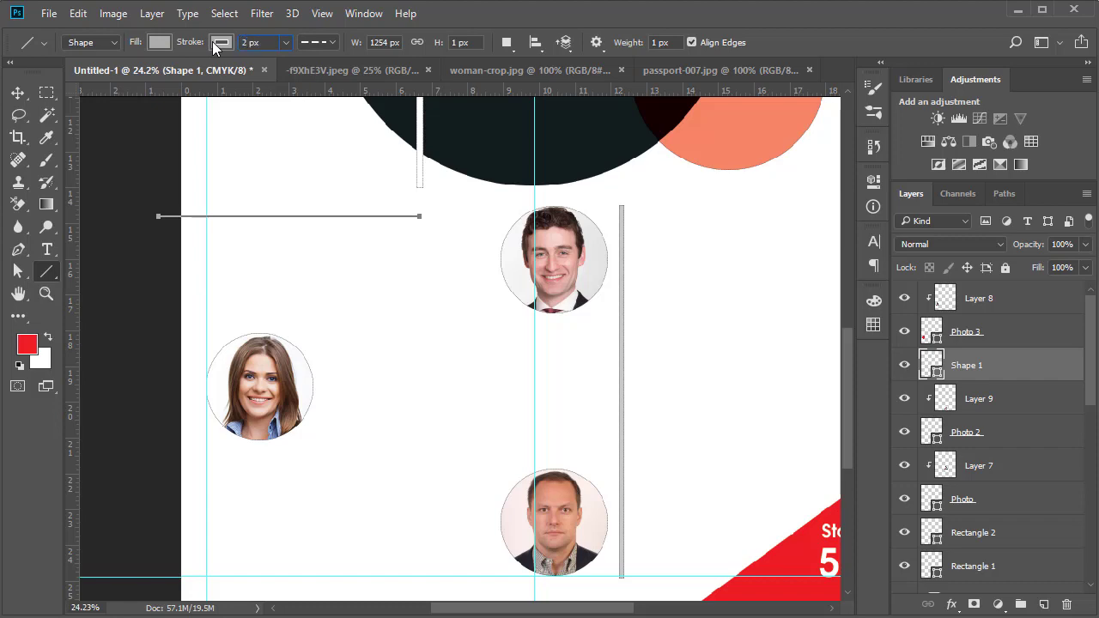
key(Return)
- Stretch the divider line's height to 500% with Free Transform and apply it
click(22, 96)
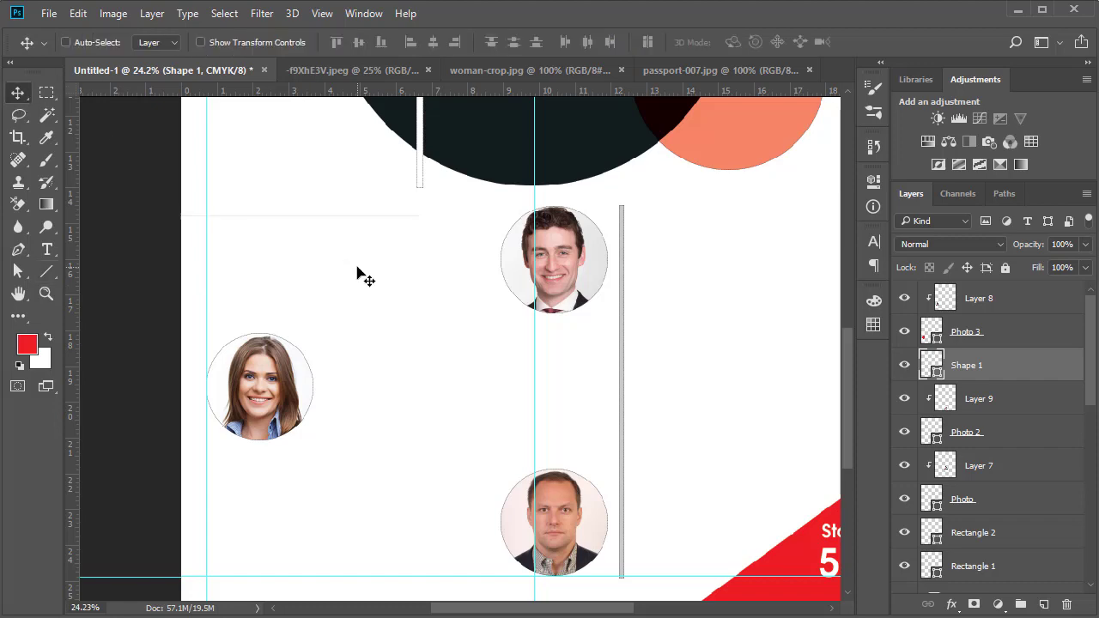
click(76, 14)
click(171, 373)
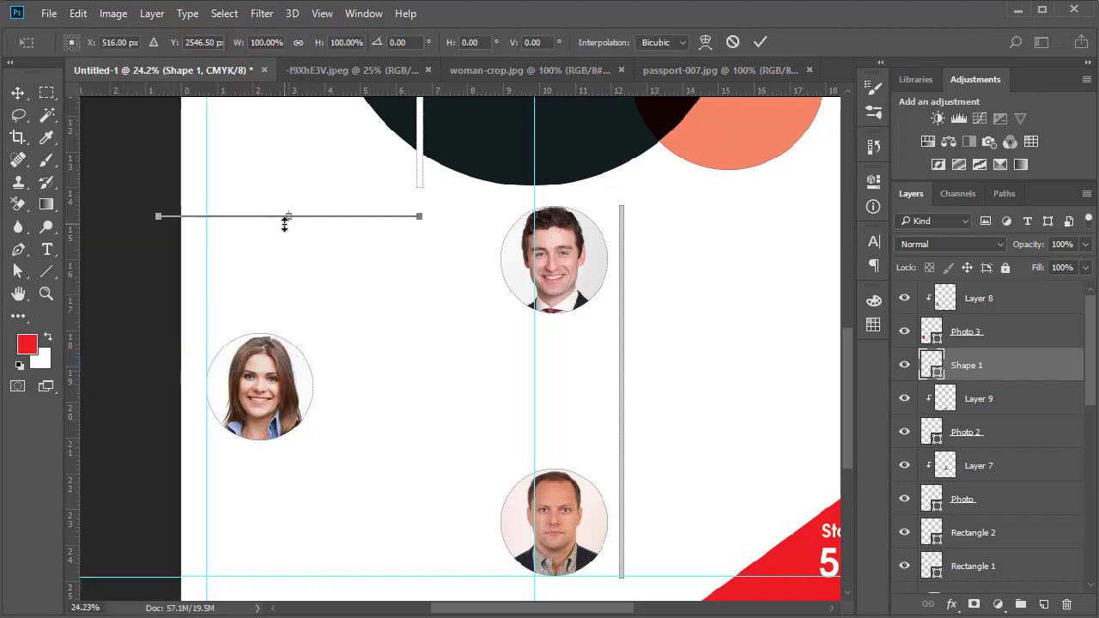
drag(285, 223, 307, 223)
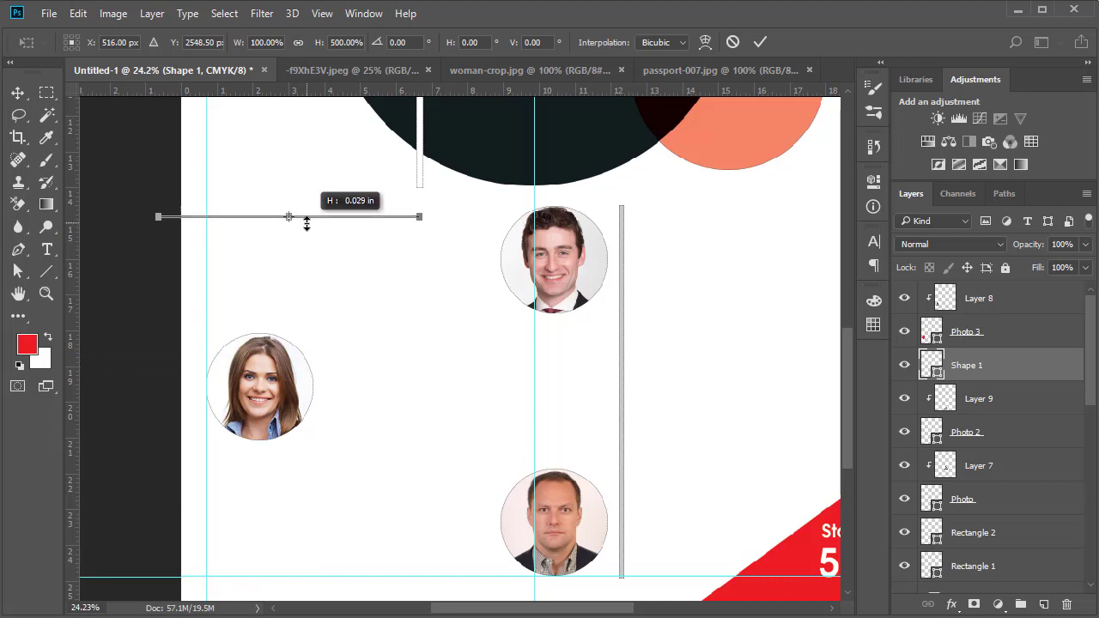
drag(306, 223, 306, 220)
key(Return)
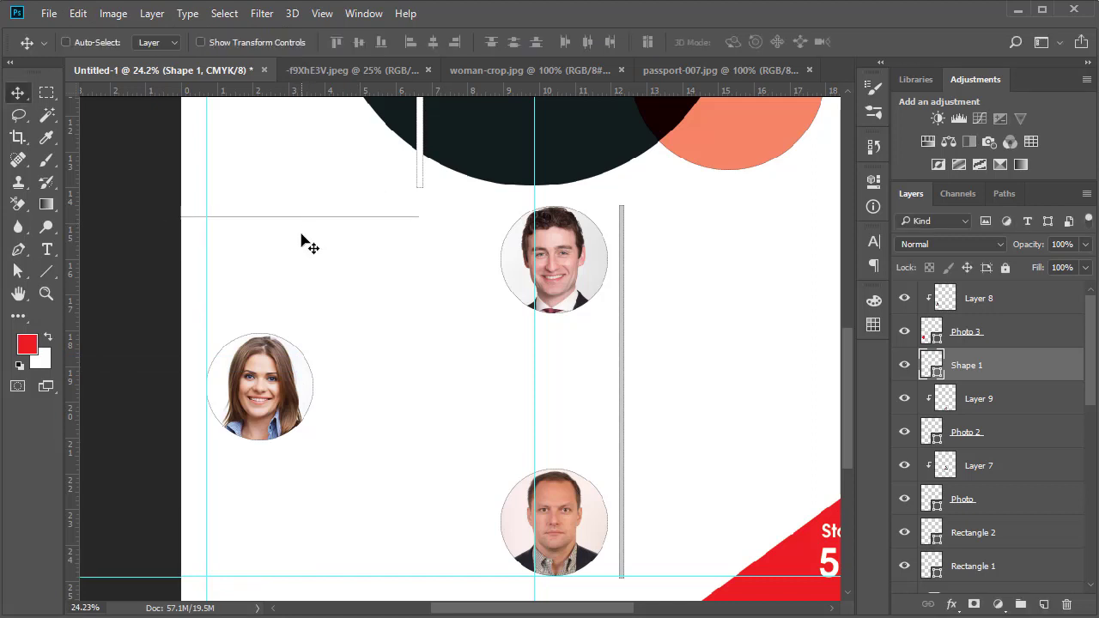
click(47, 249)
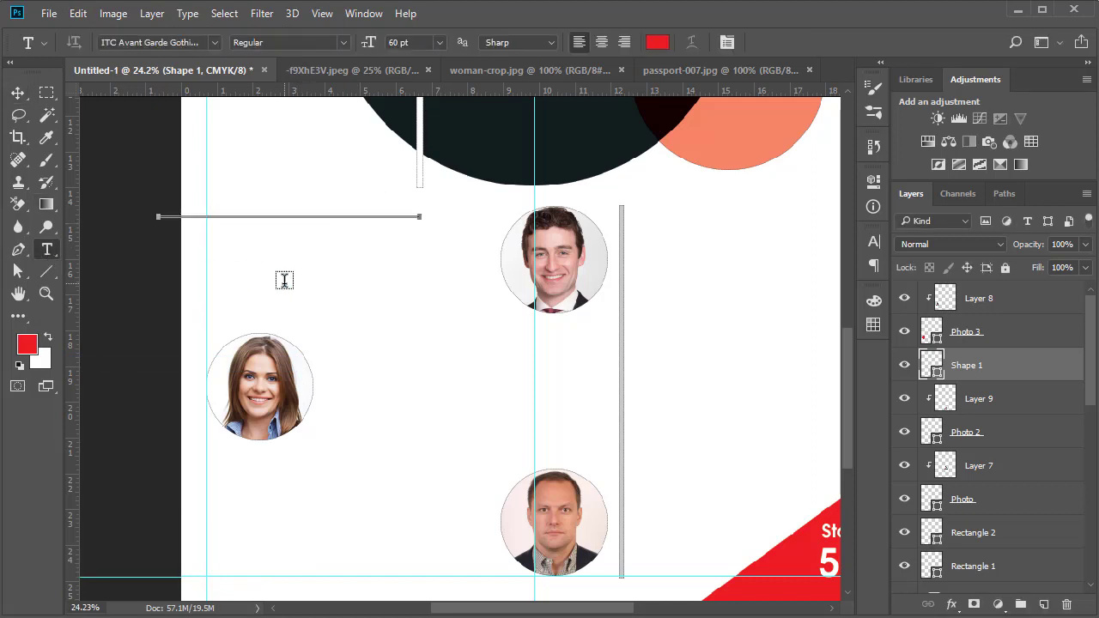
- Type 'Director' above the divider and set it in ITC Avant Garde Gothic Book
click(262, 201)
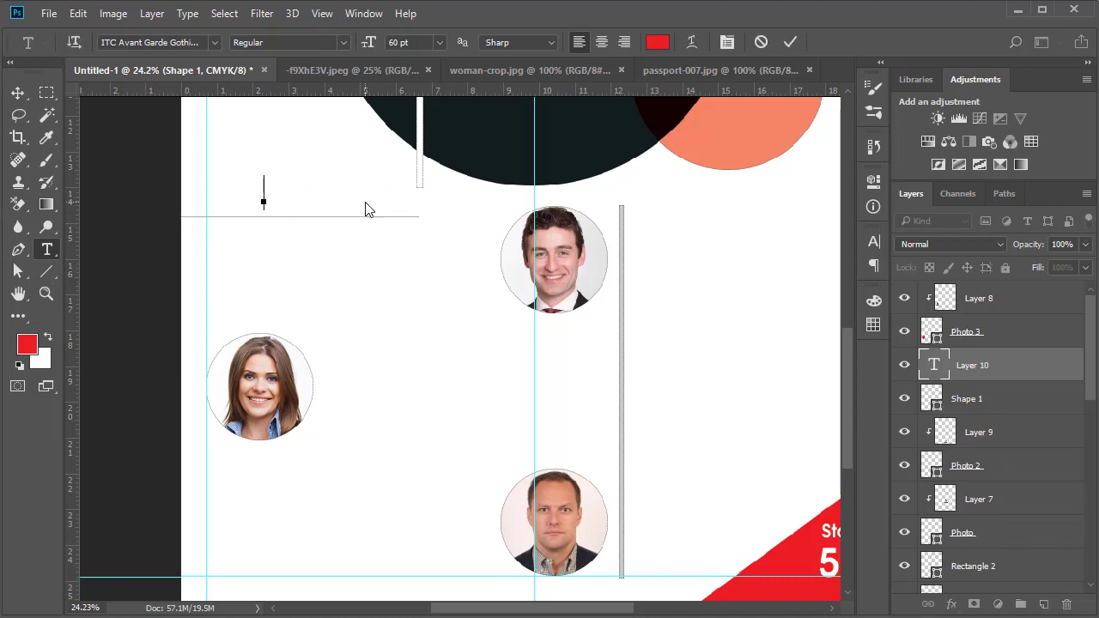
text(Director)
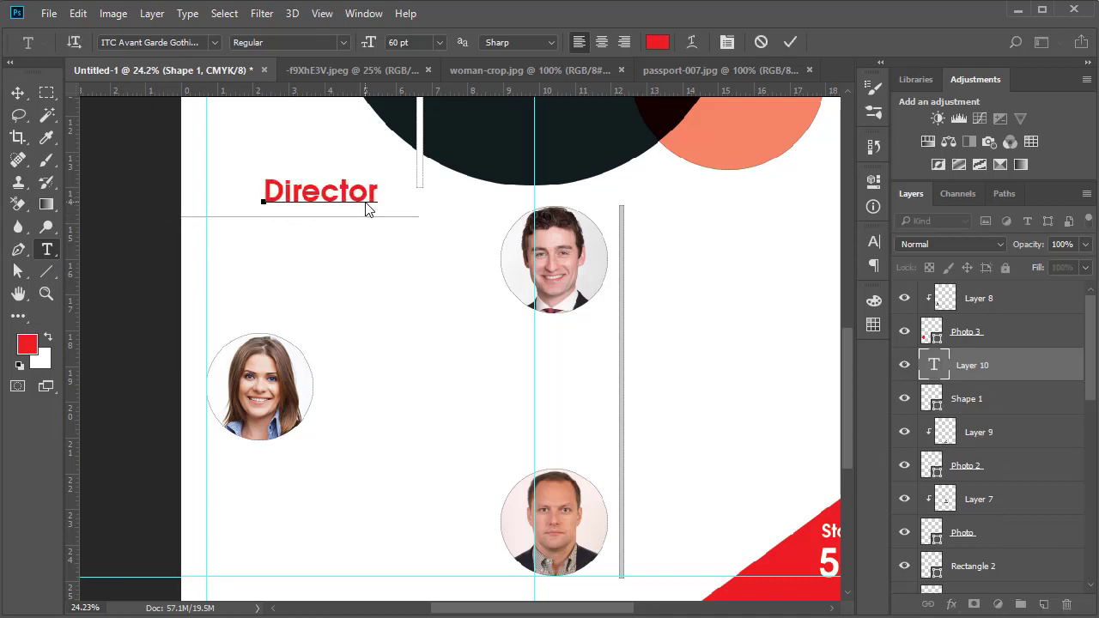
drag(370, 198, 261, 195)
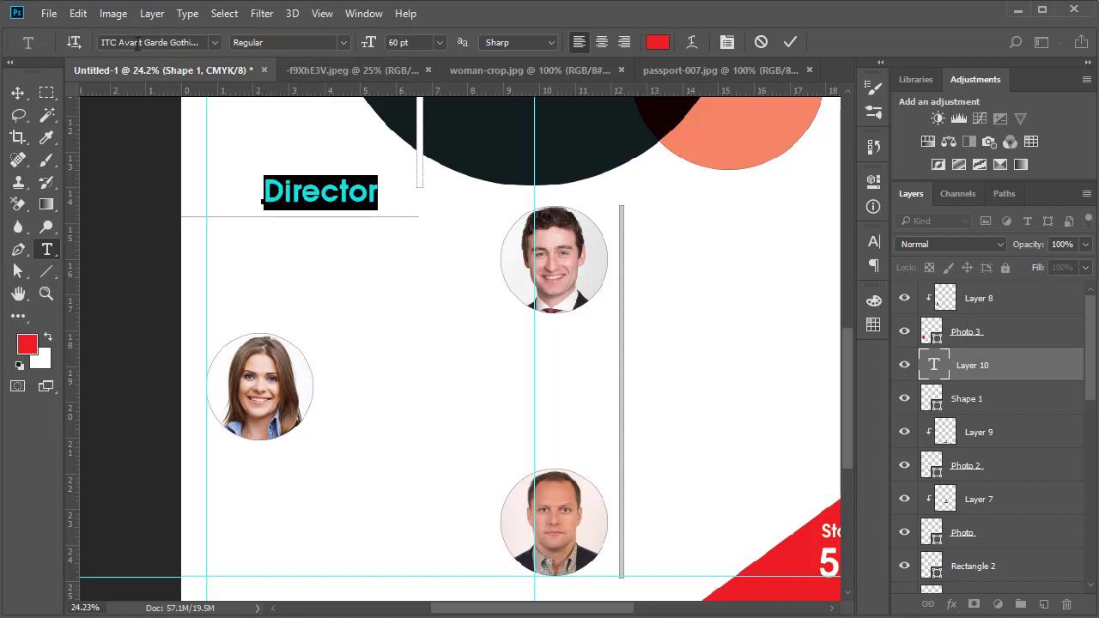
click(216, 42)
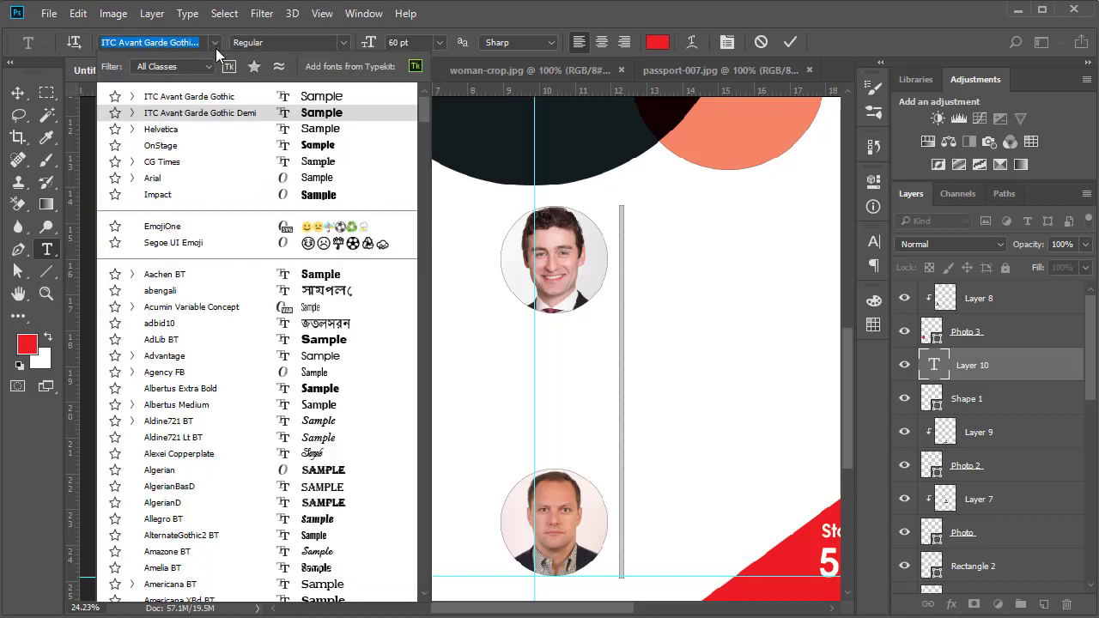
click(203, 97)
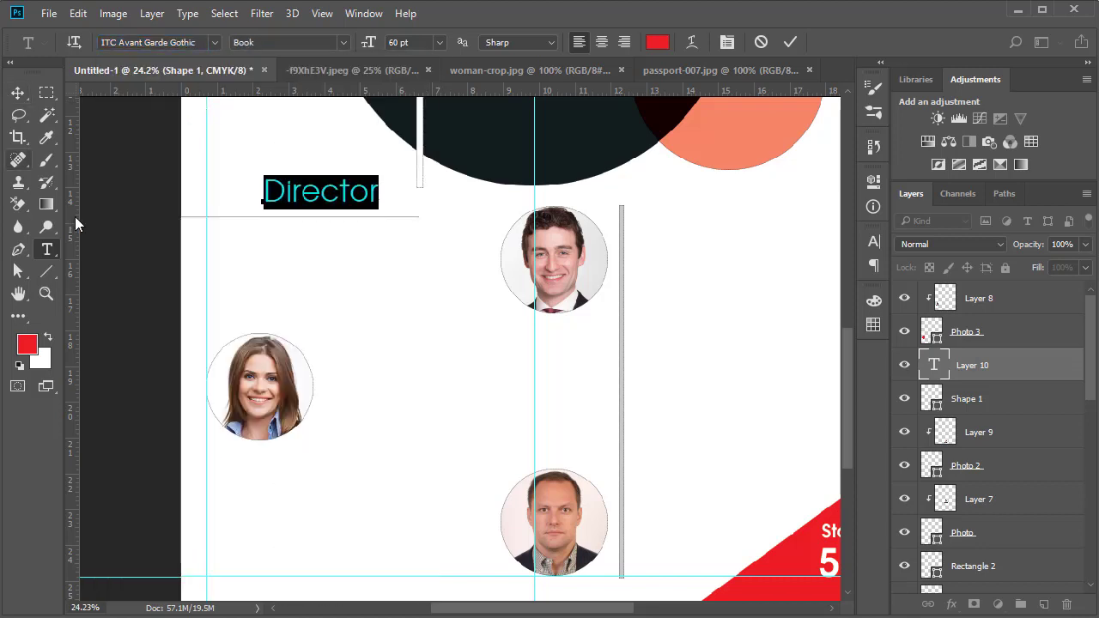
- Colour the Director text C0 M0 Y0 K100 and move it down onto the divider line
click(656, 43)
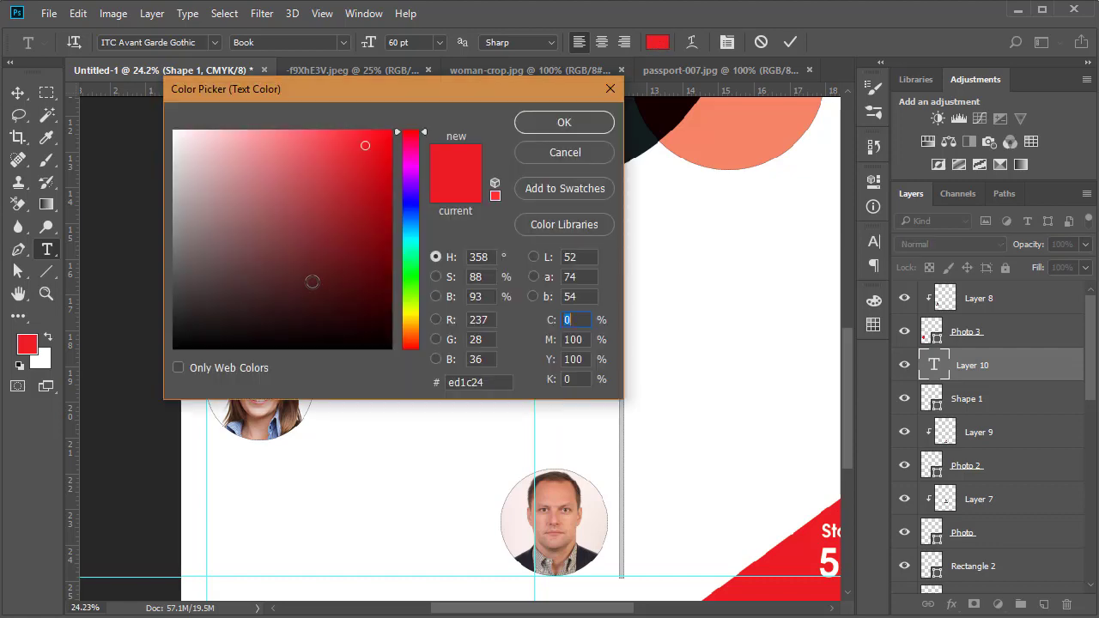
key(Tab)
text(0)
key(Tab)
text(0)
key(Tab)
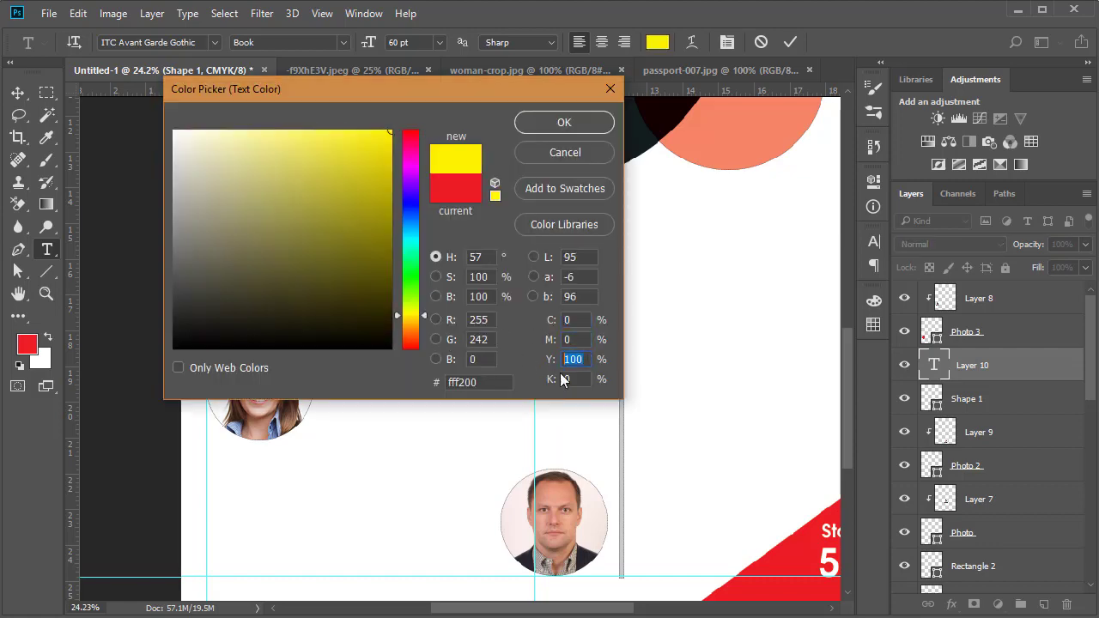
text(100)
click(567, 130)
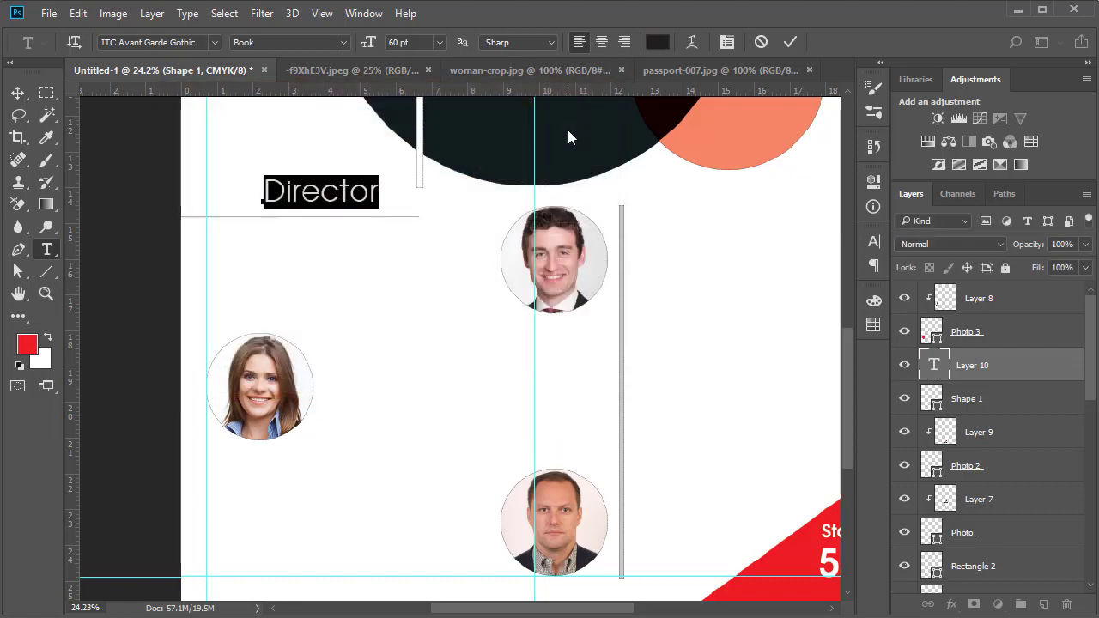
click(17, 95)
drag(273, 212, 318, 224)
- Right-align the Director text and set it to 26 pt with 150 tracking
click(47, 249)
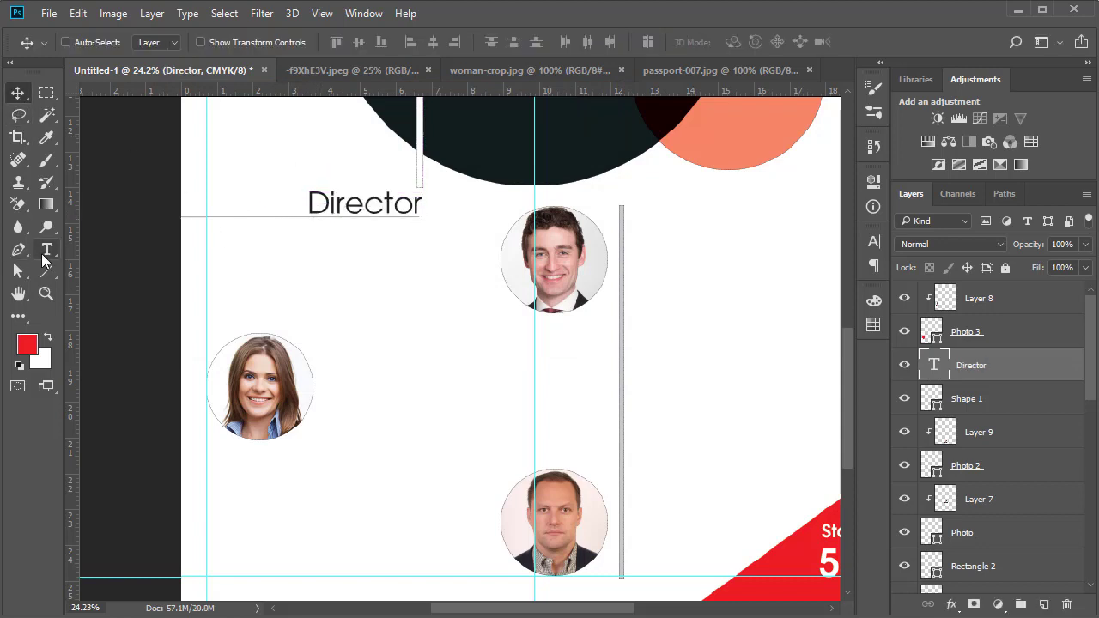
click(624, 42)
double_click(263, 202)
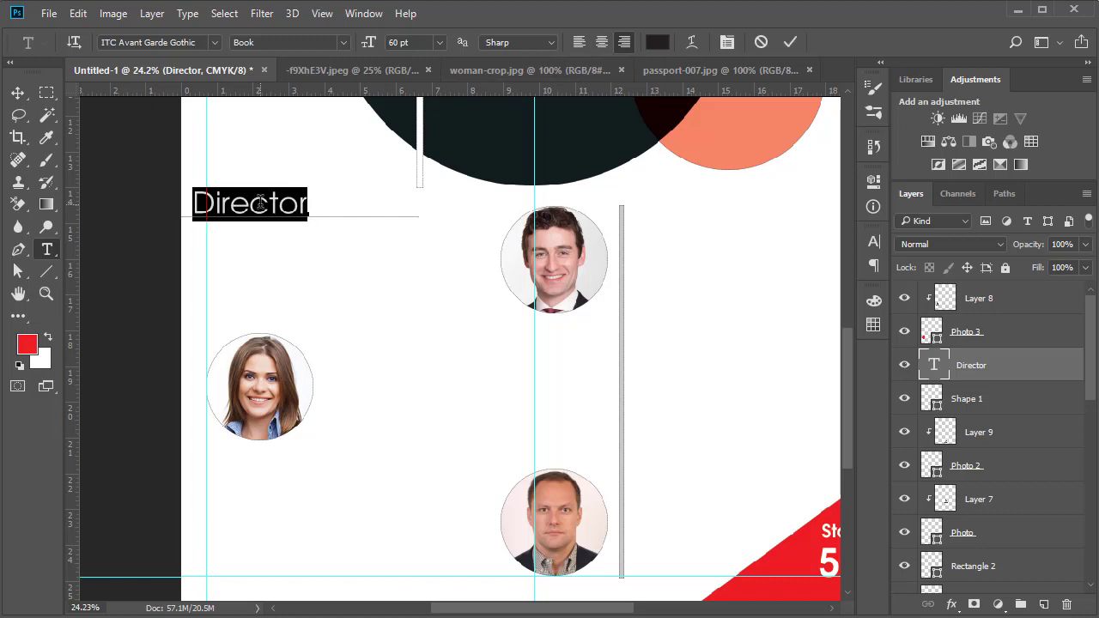
click(873, 241)
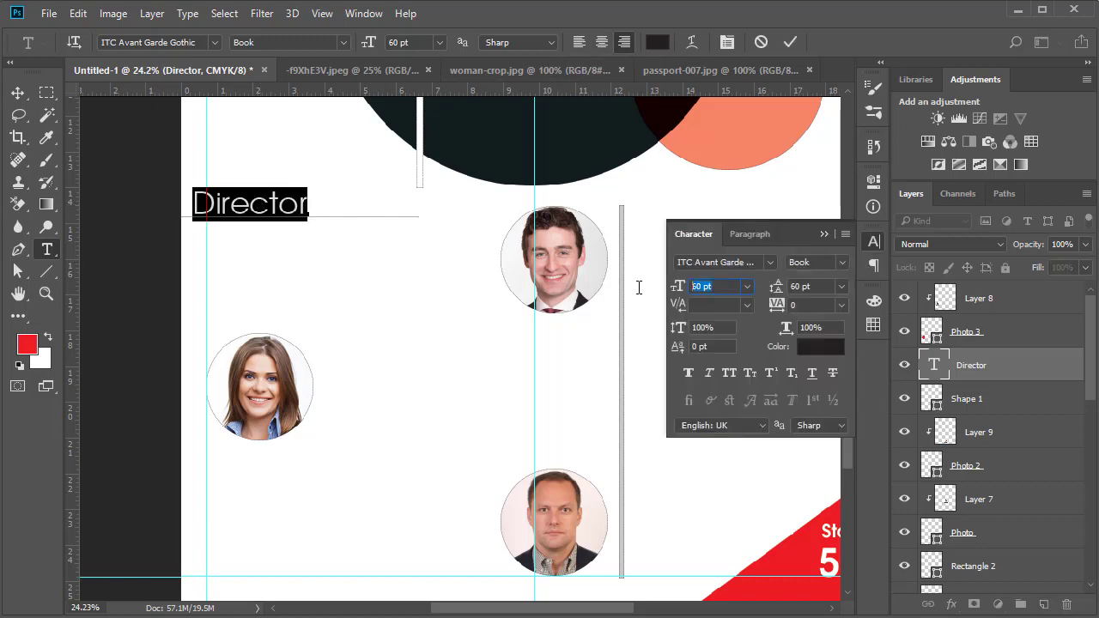
text(30)
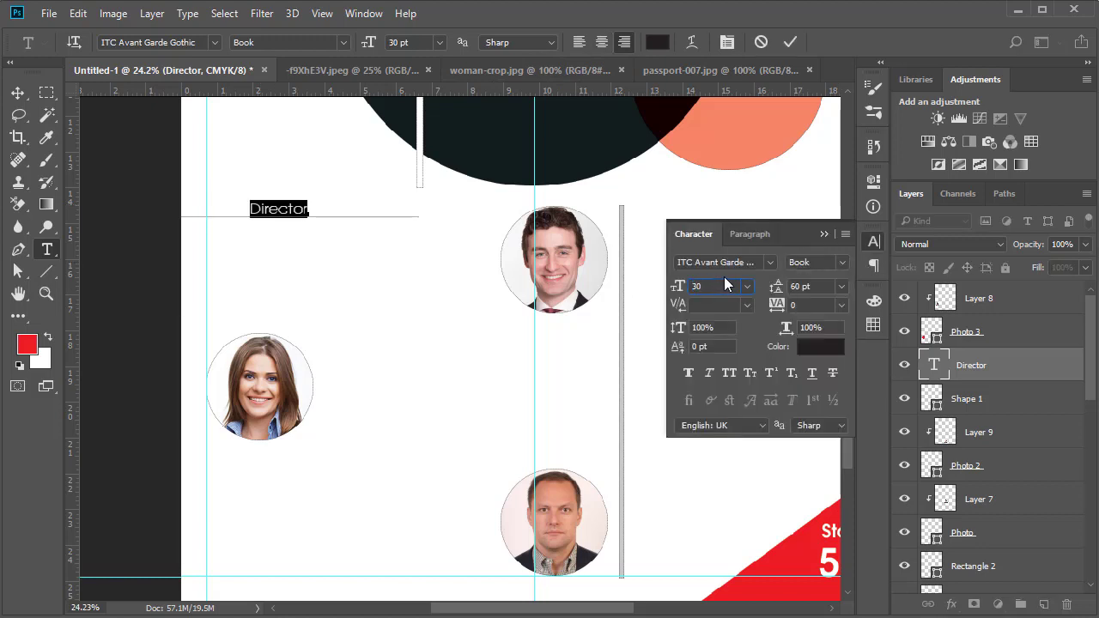
key(Return)
text(26)
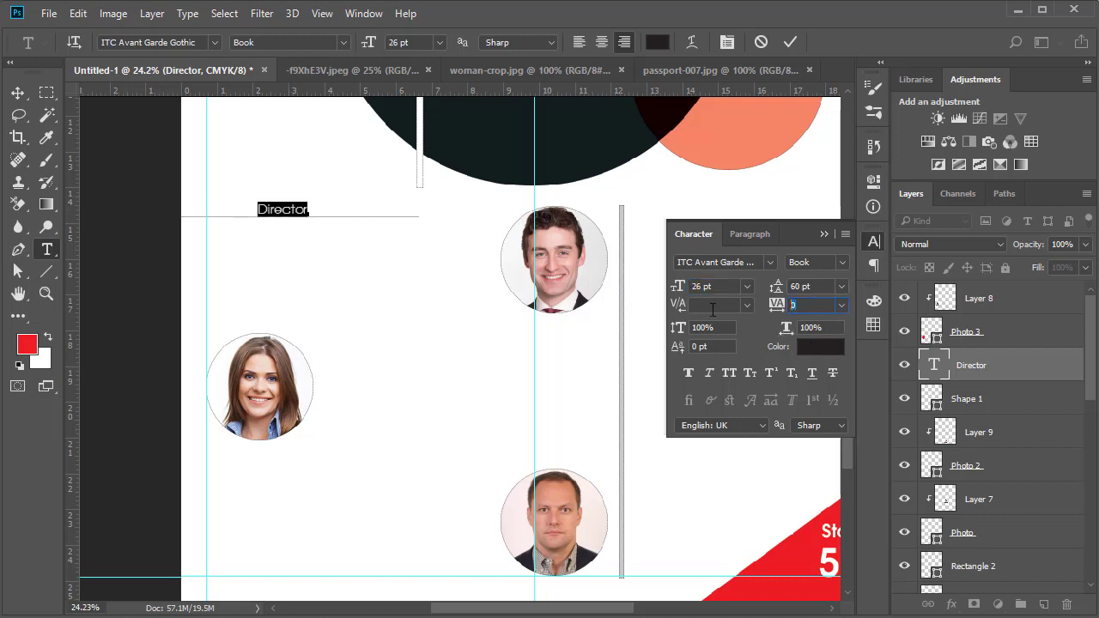
text(0)
key(Return)
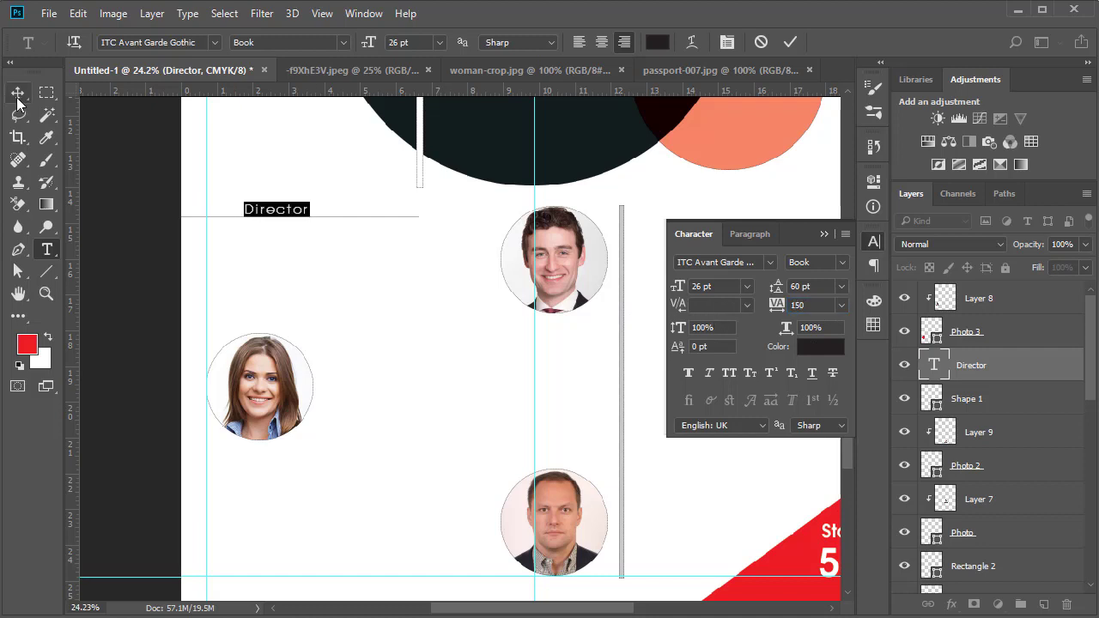
- Move the Director label right to sit above the divider's right end
click(17, 92)
drag(249, 225, 400, 293)
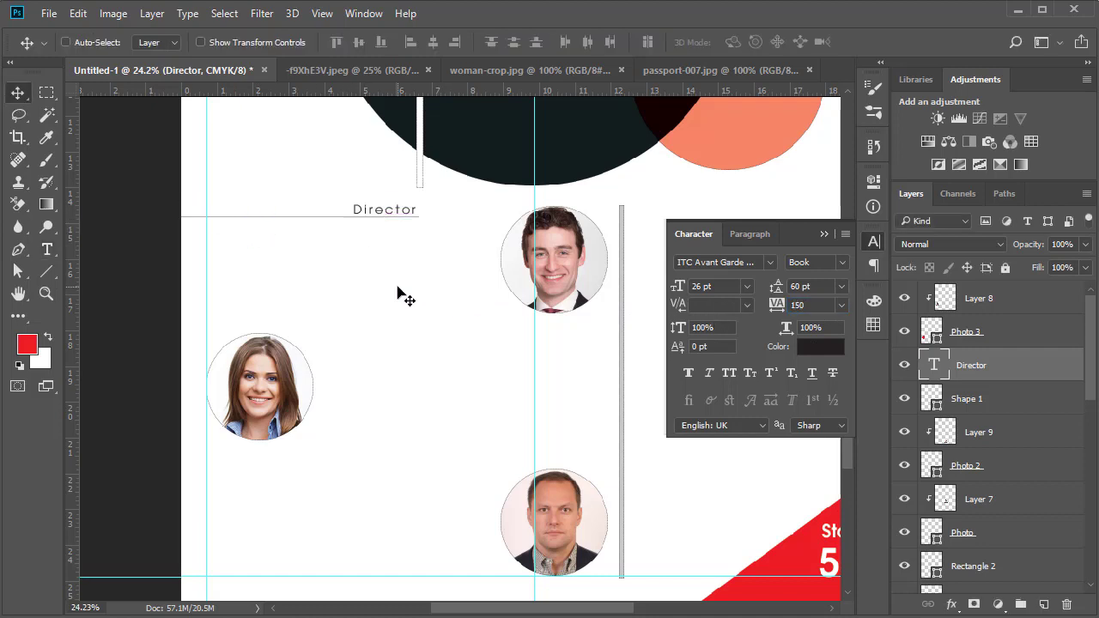
drag(400, 294, 401, 295)
- Type the director's full name as new text and position it beside the top-right portrait
key(t)
click(342, 275)
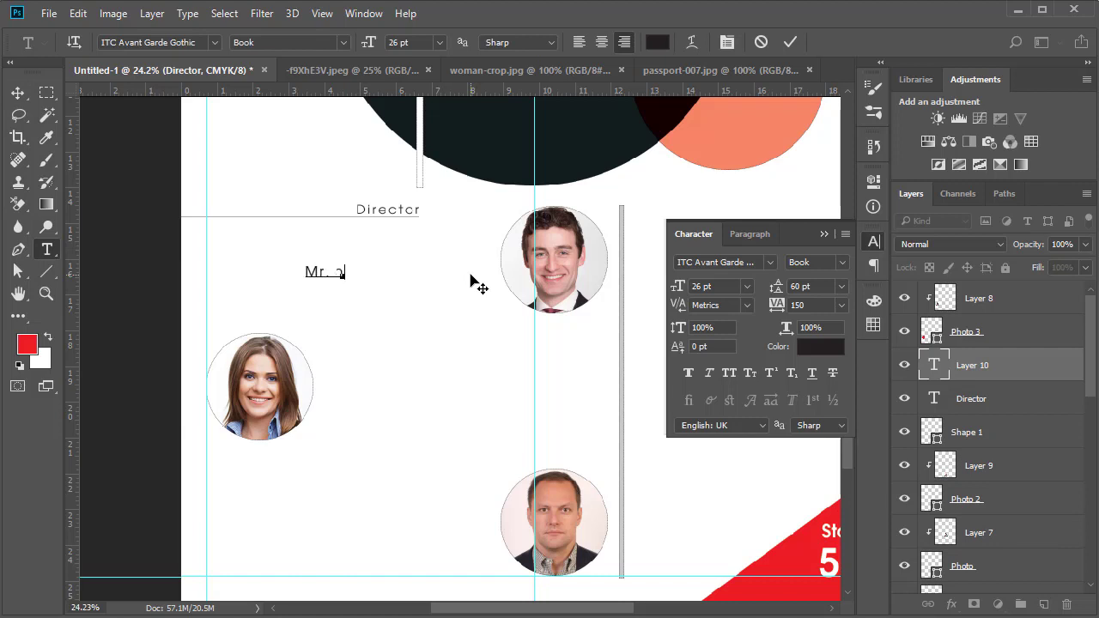
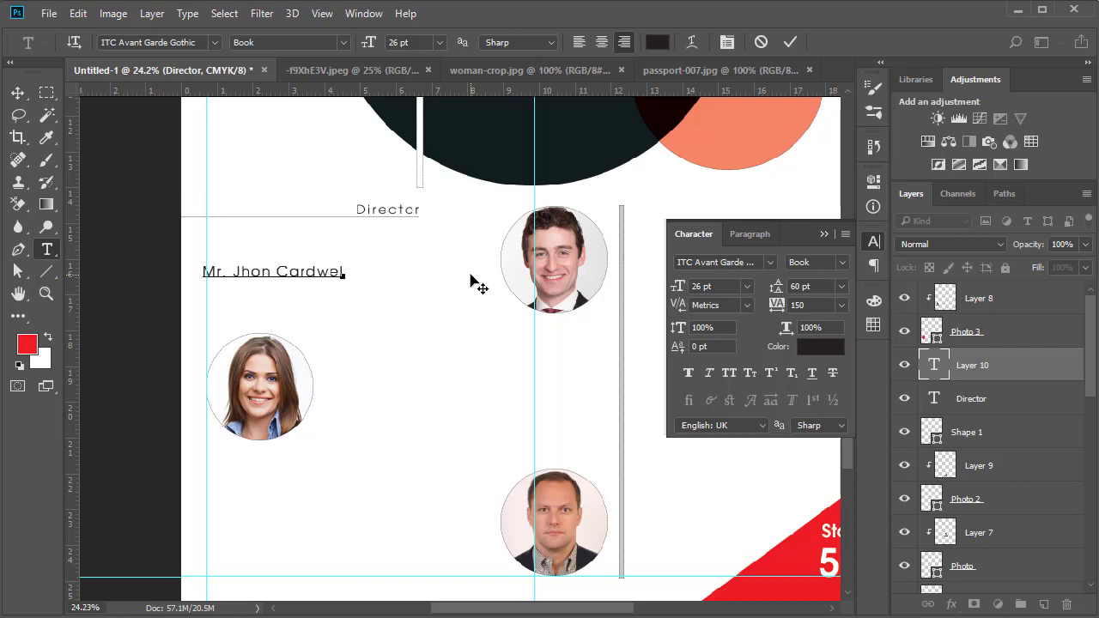
click(790, 42)
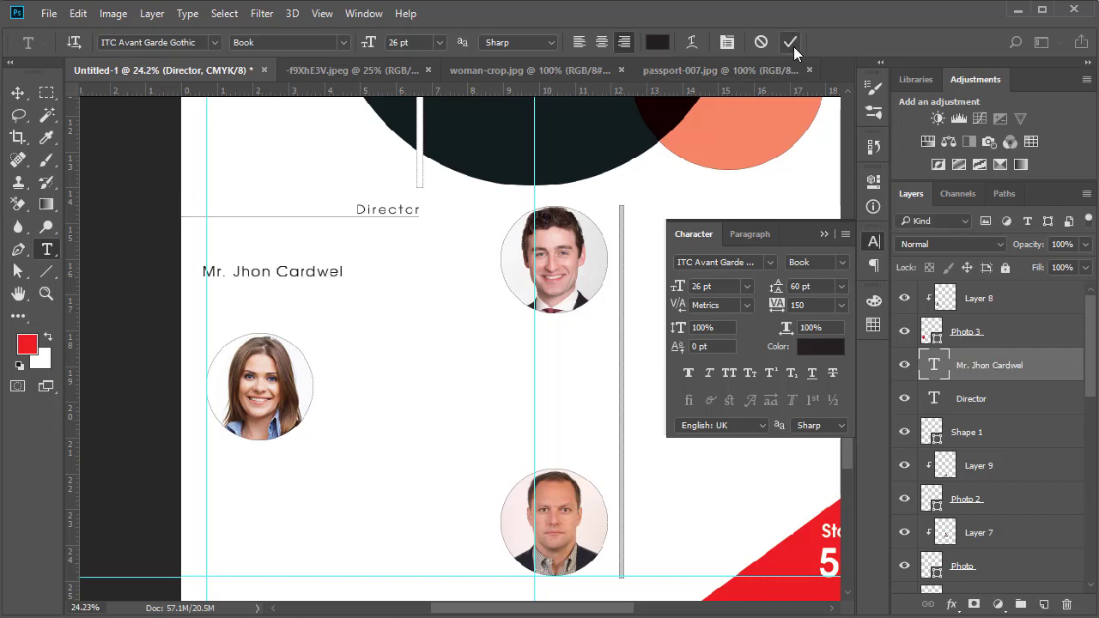
click(17, 92)
drag(289, 302, 384, 257)
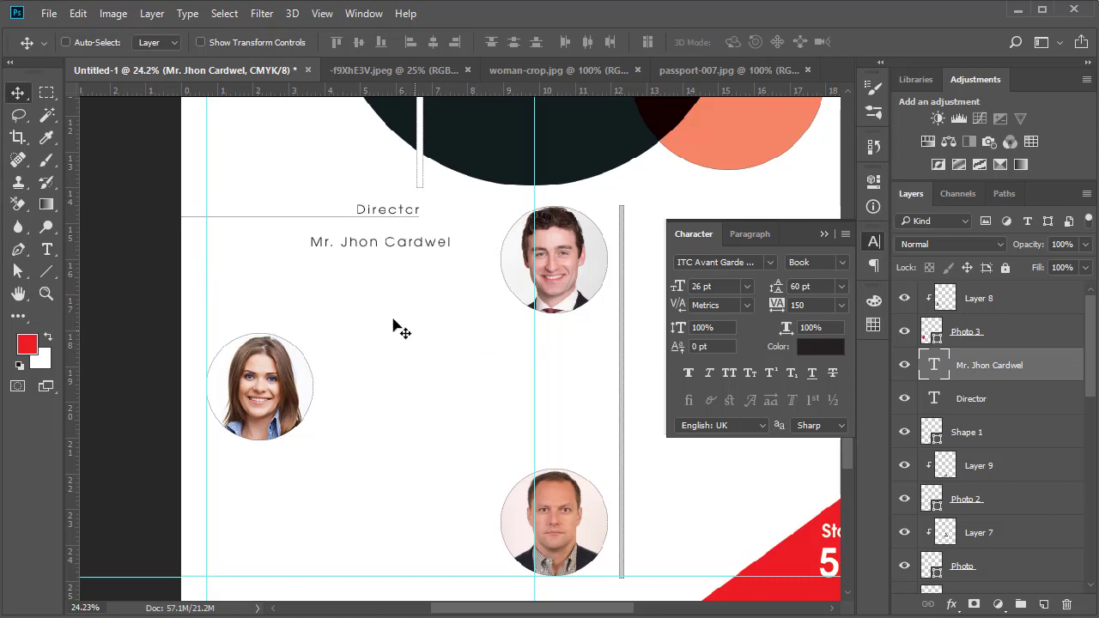
drag(393, 325, 460, 367)
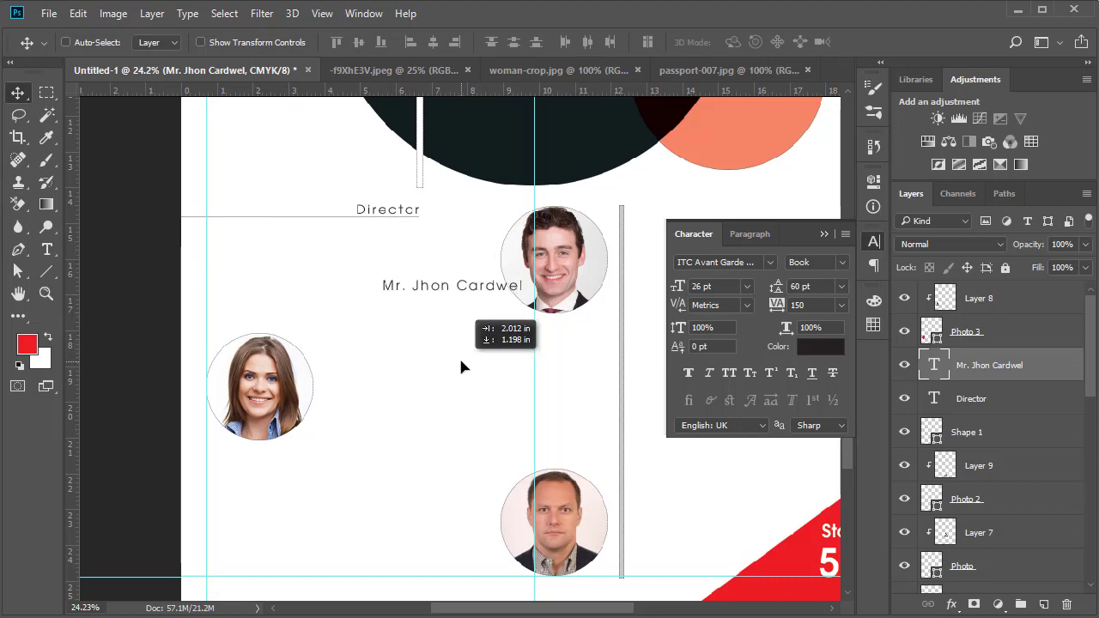
- Delete the stray empty text layer from the Layers panel
key(t)
click(456, 294)
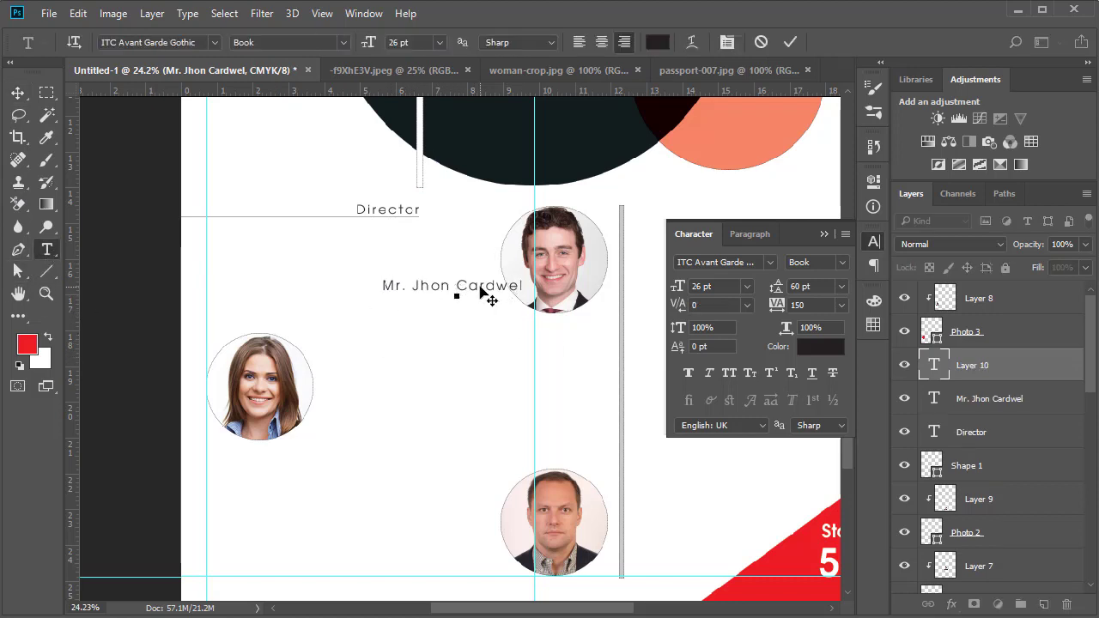
click(17, 91)
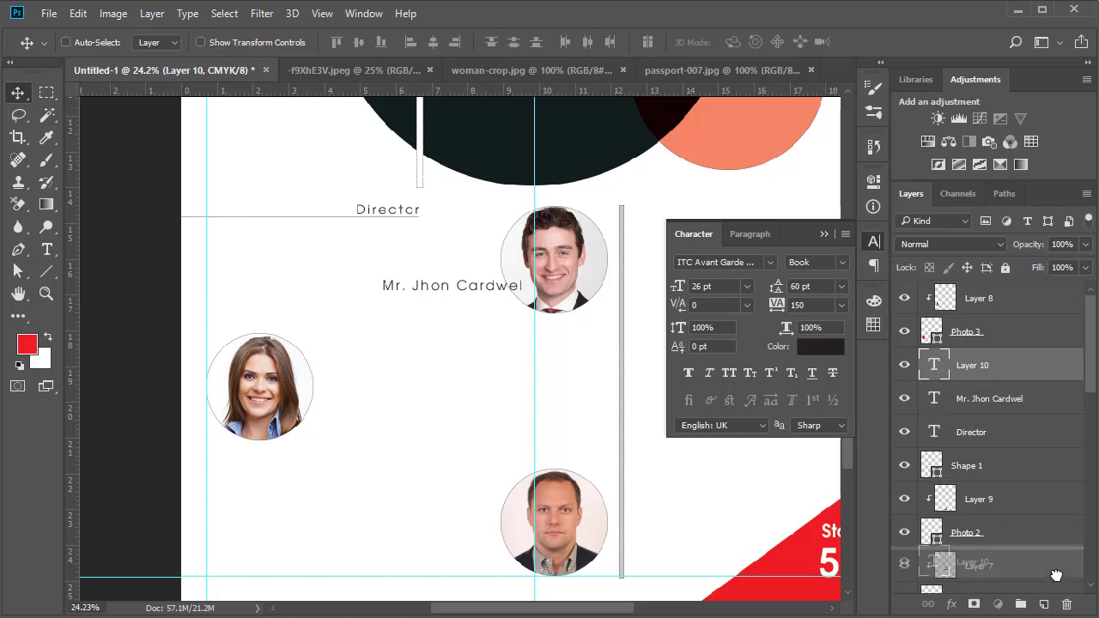
drag(1044, 367, 1066, 605)
click(47, 249)
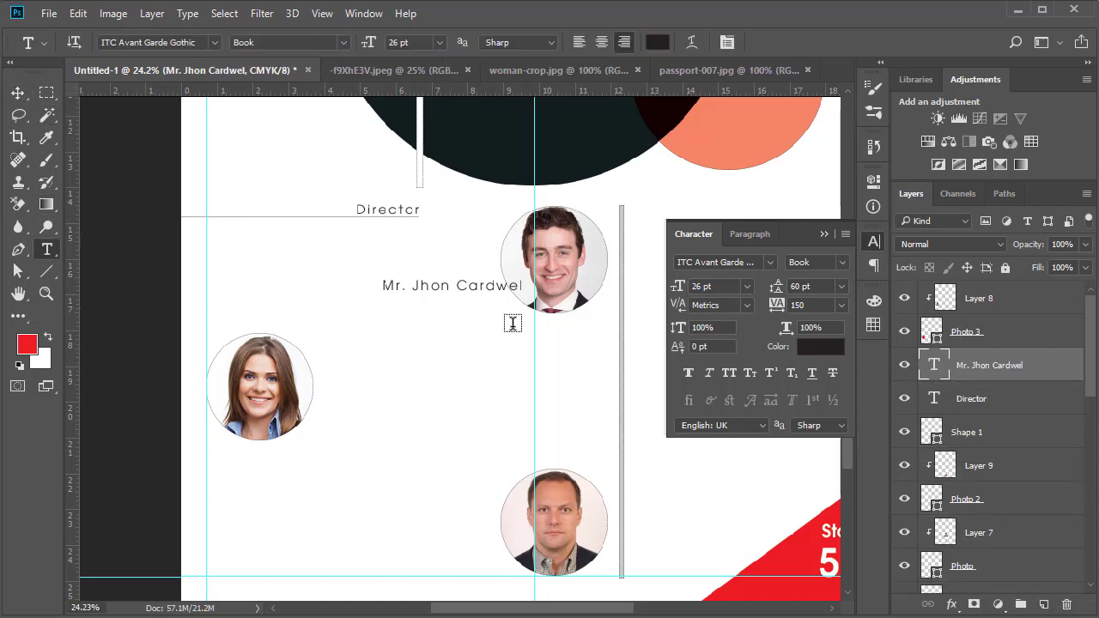
- Set the name line's leading to Auto and its tracking to 0
triple_click(484, 289)
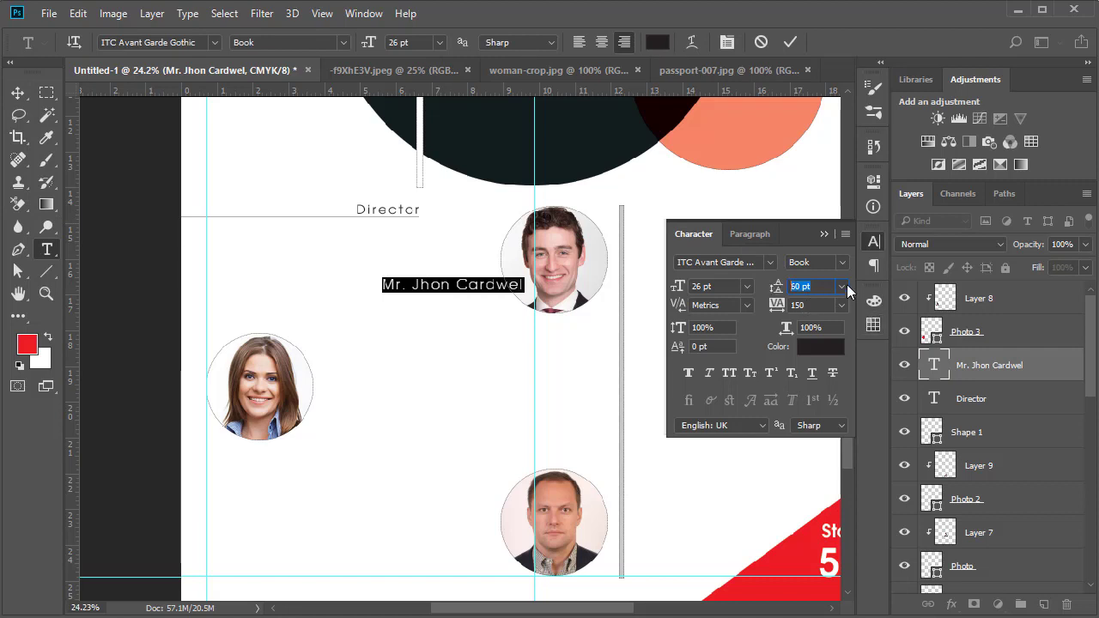
click(842, 287)
click(830, 307)
click(807, 306)
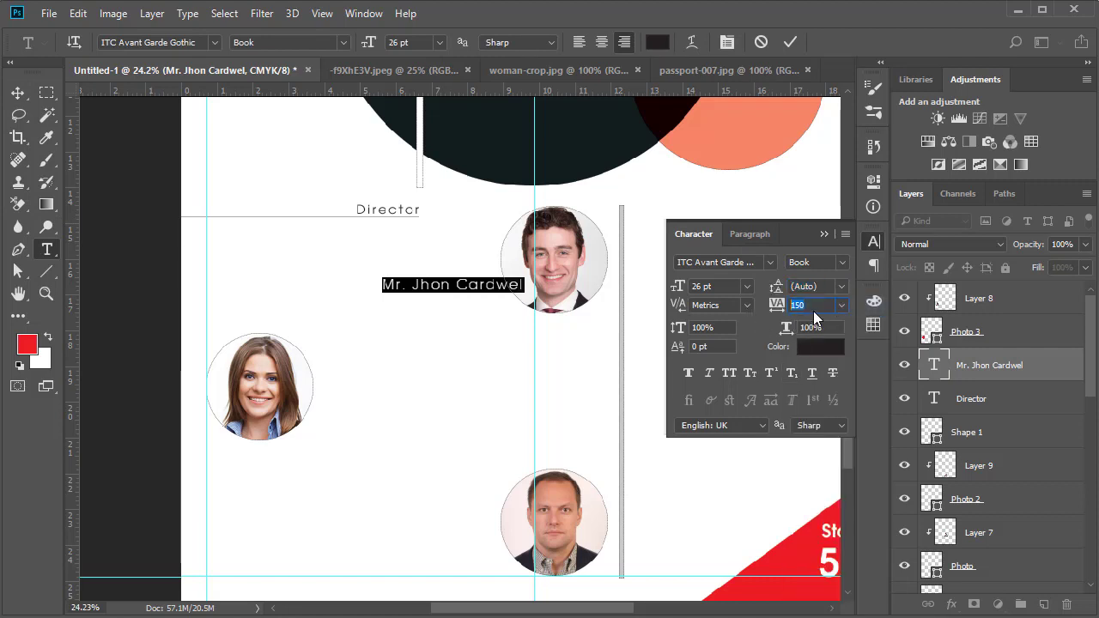
text(0)
key(Return)
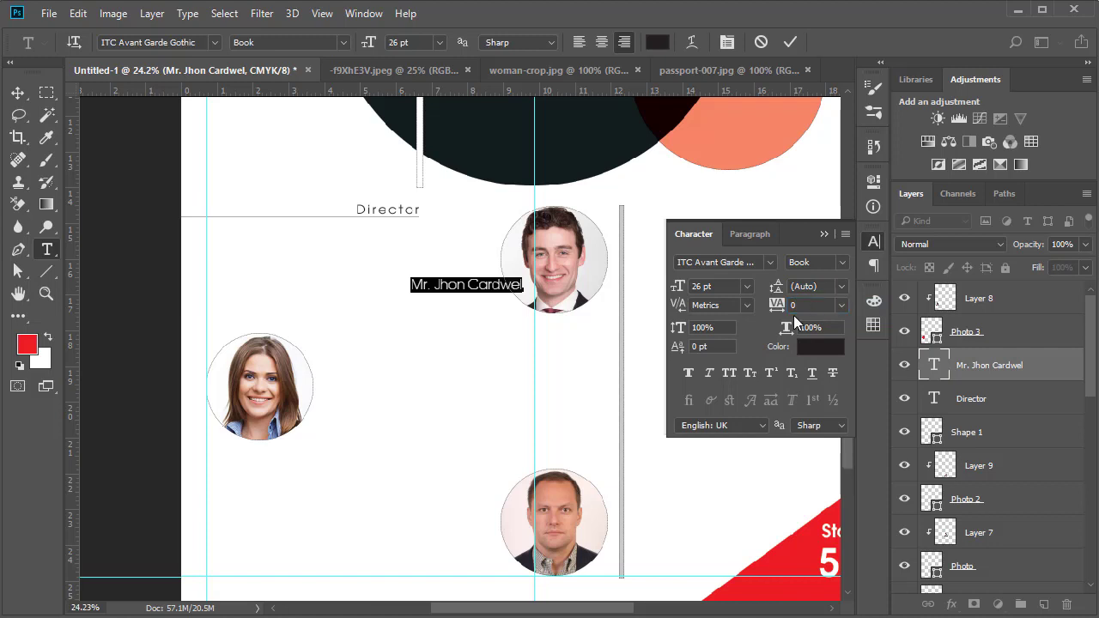
click(18, 94)
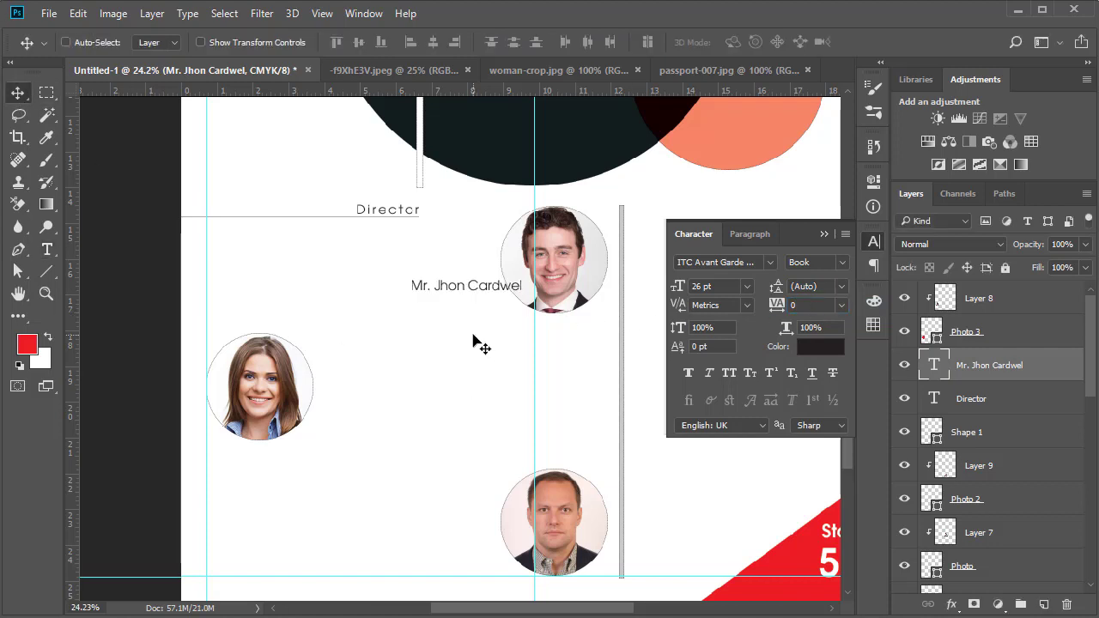
- Set the name line's font size to 34 pt
click(77, 13)
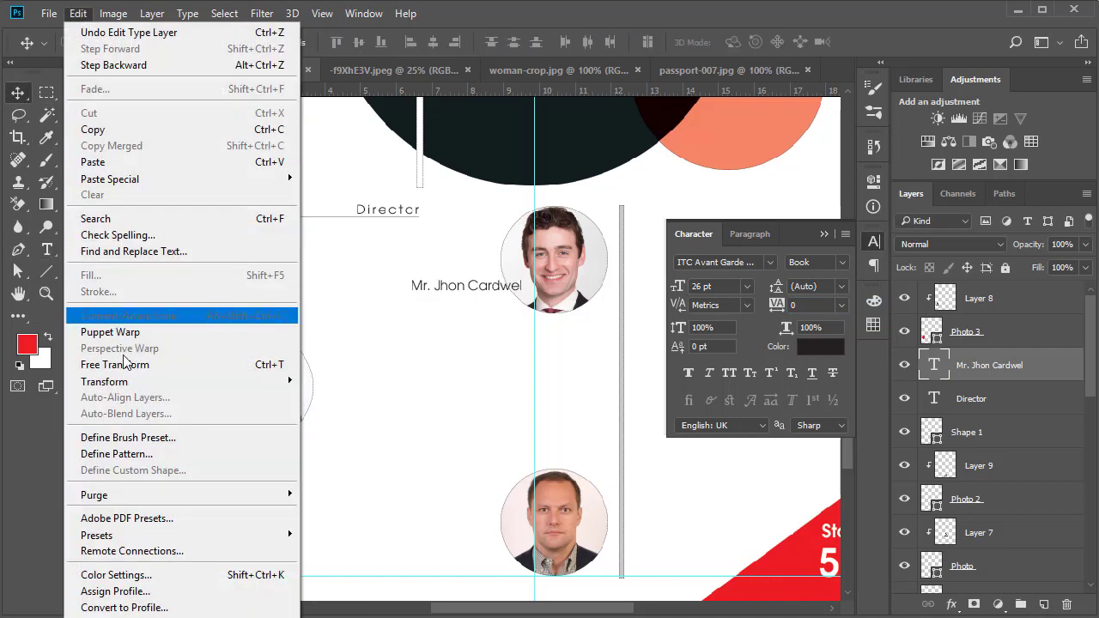
key(Escape)
click(47, 249)
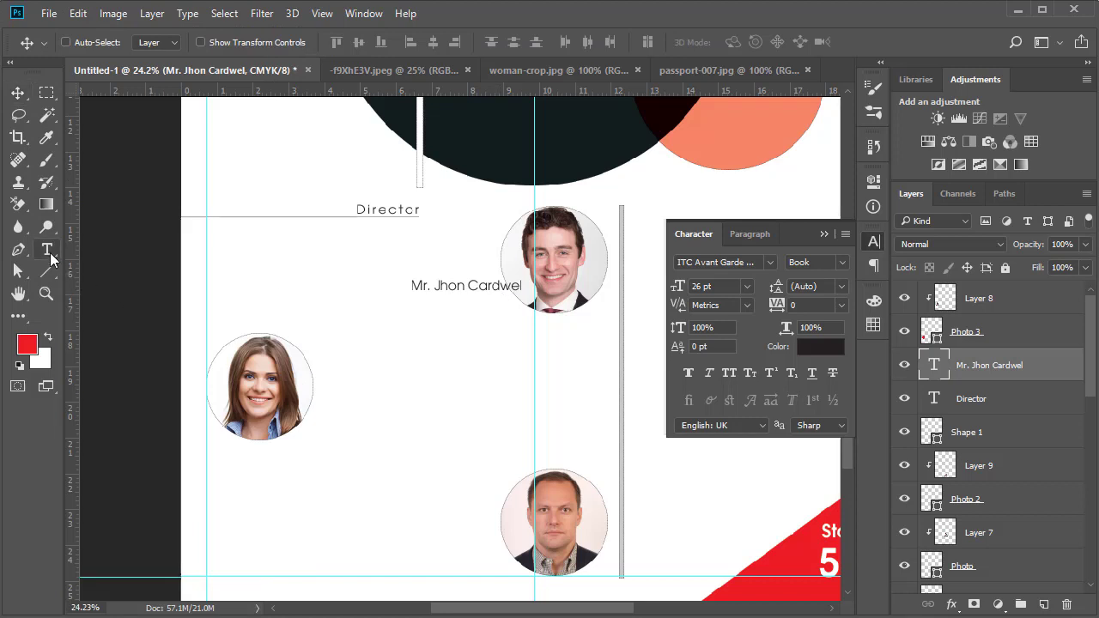
double_click(488, 286)
click(488, 286)
click(719, 286)
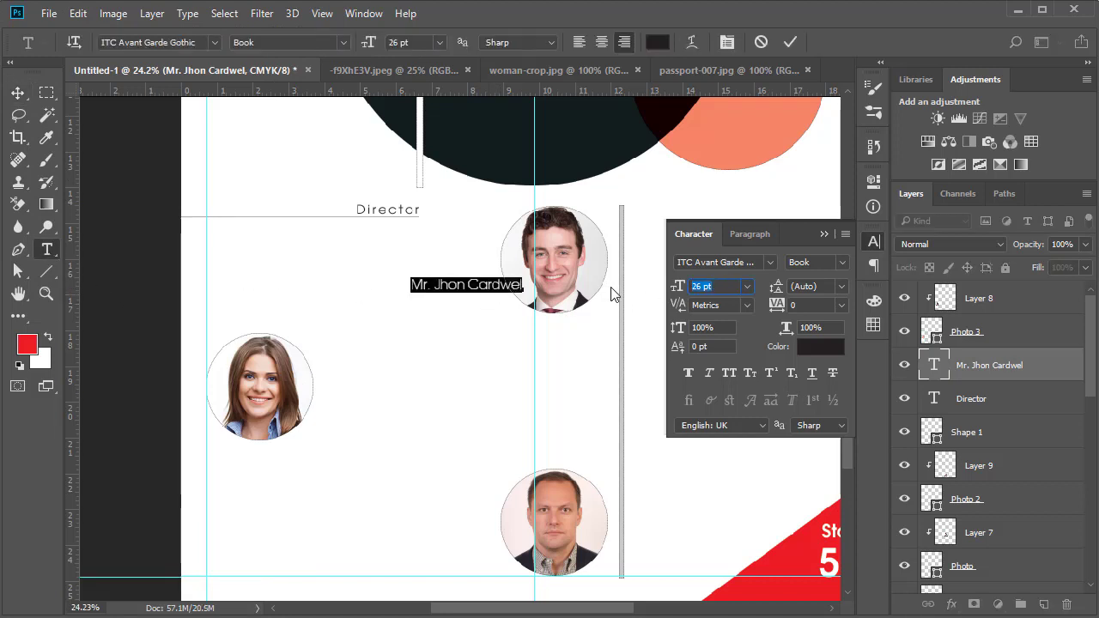
text(40)
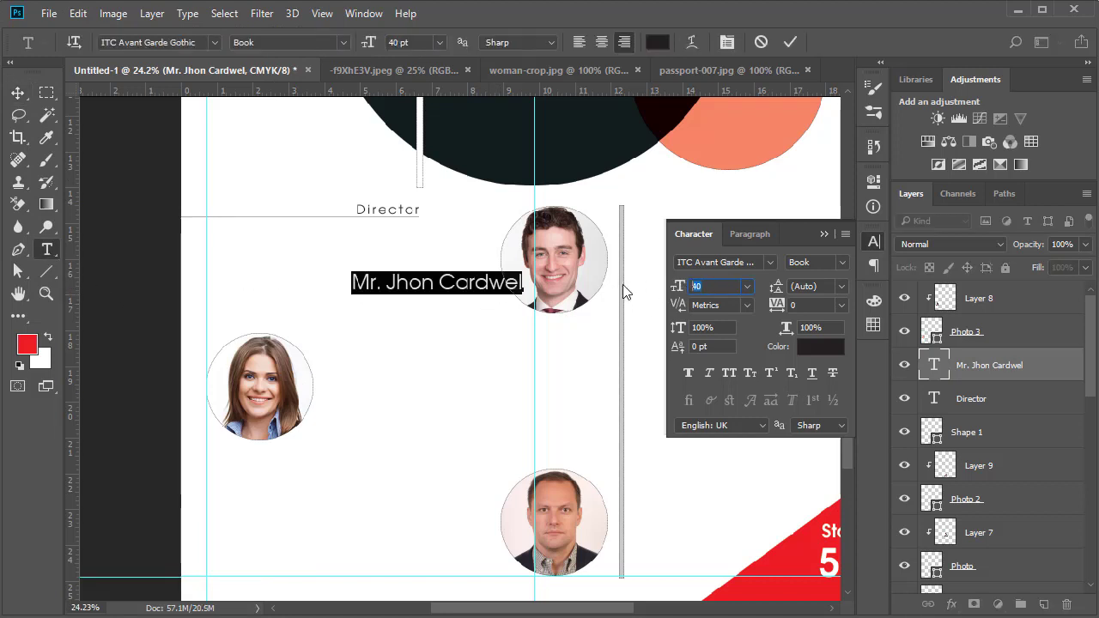
text(34)
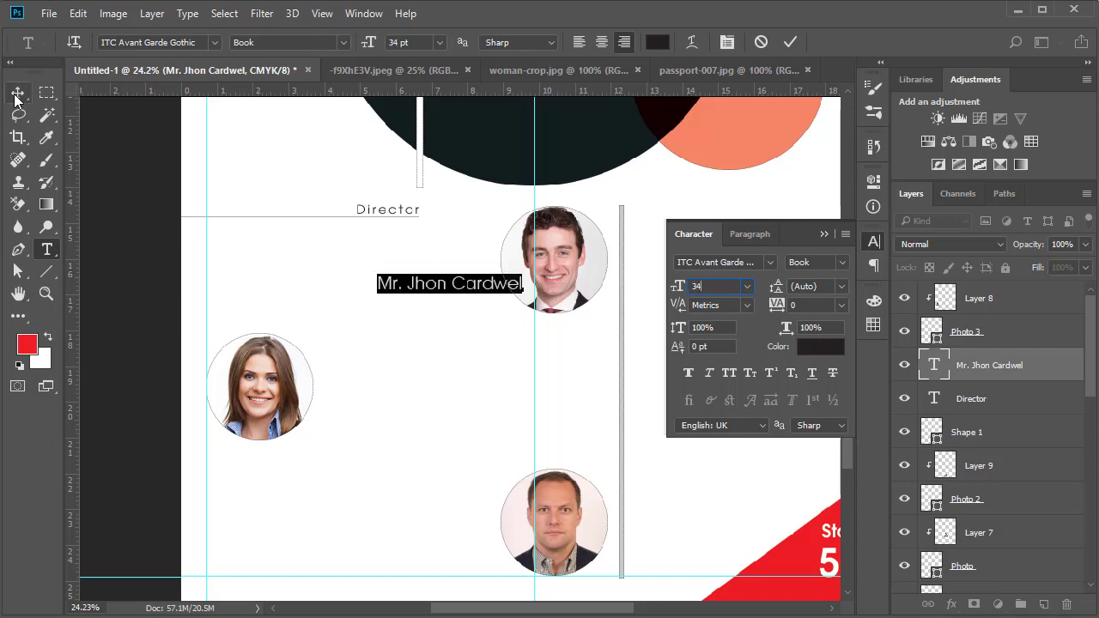
click(16, 95)
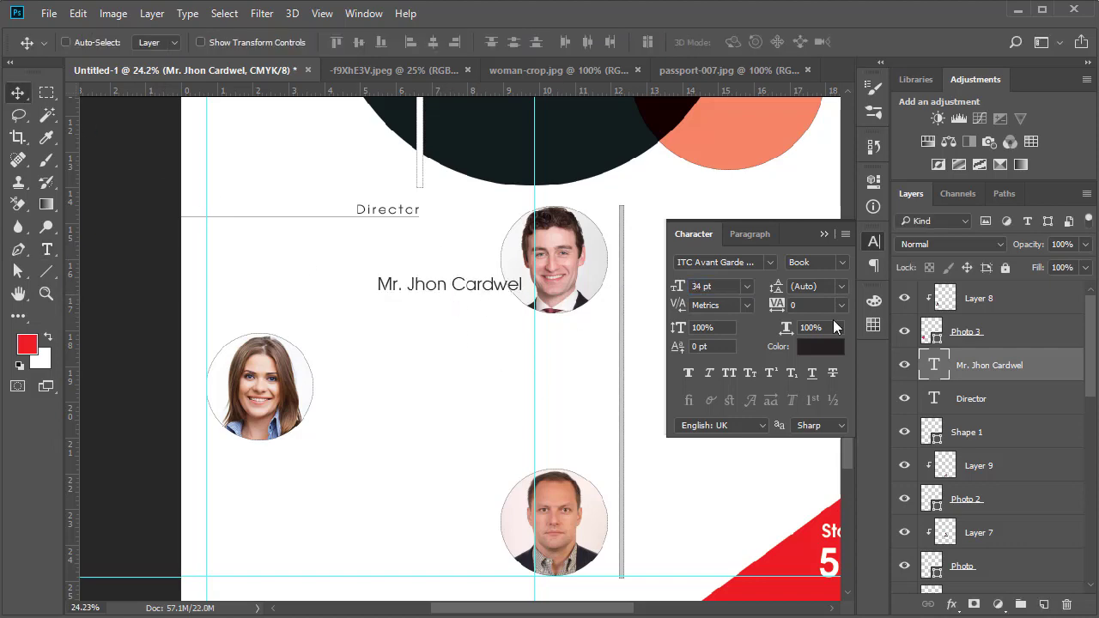
- Duplicate the name layer as 'Title' and move it just below the name
right_click(976, 371)
click(684, 212)
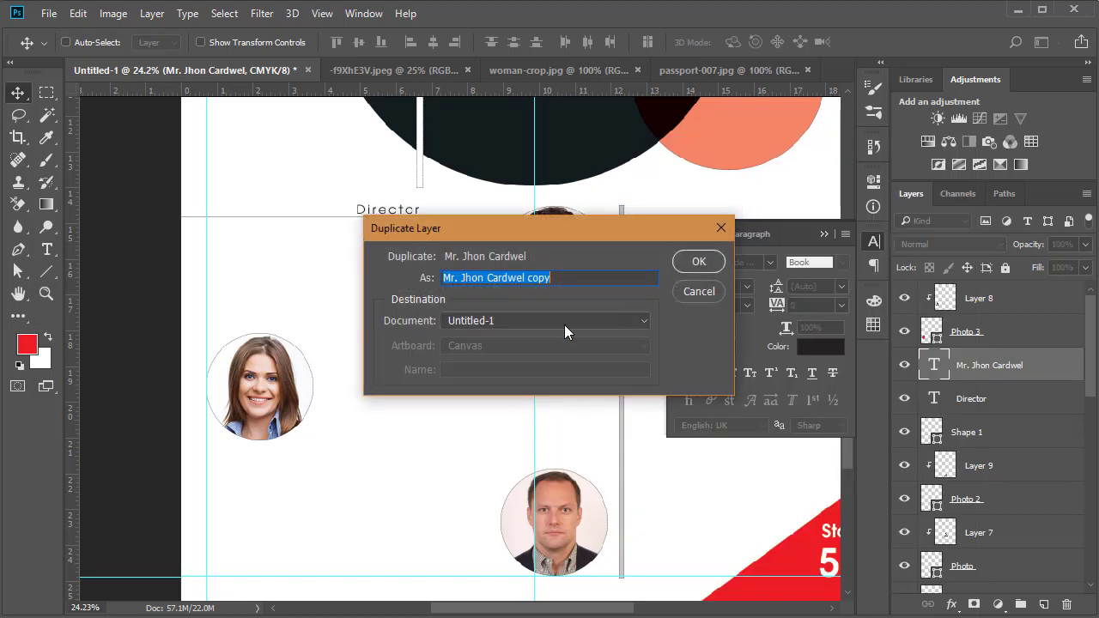
text(Title)
click(692, 266)
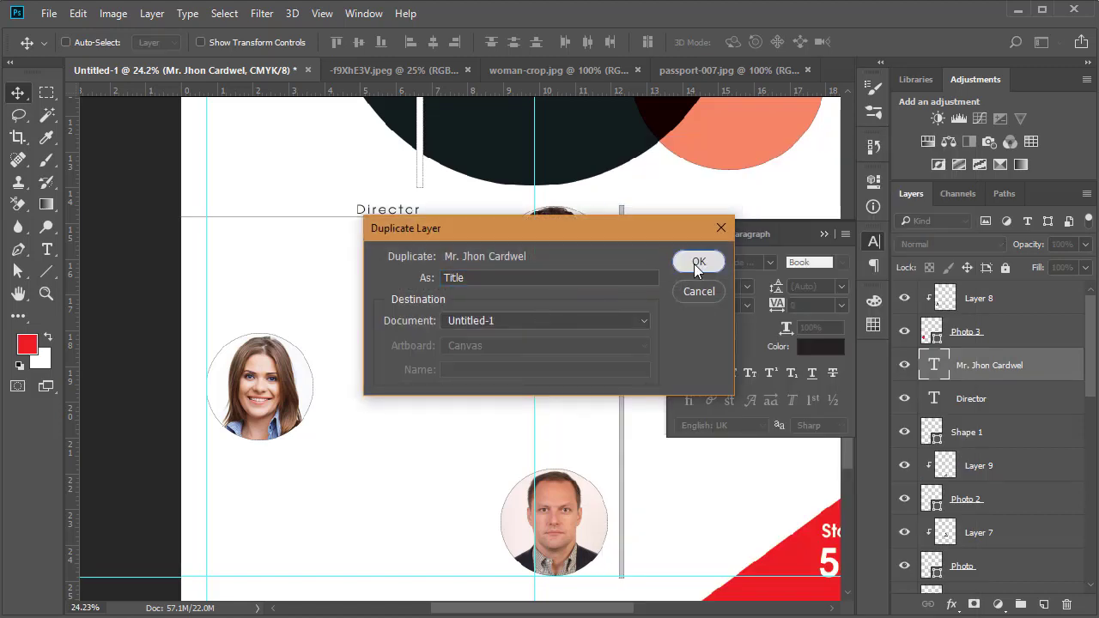
drag(478, 302, 470, 318)
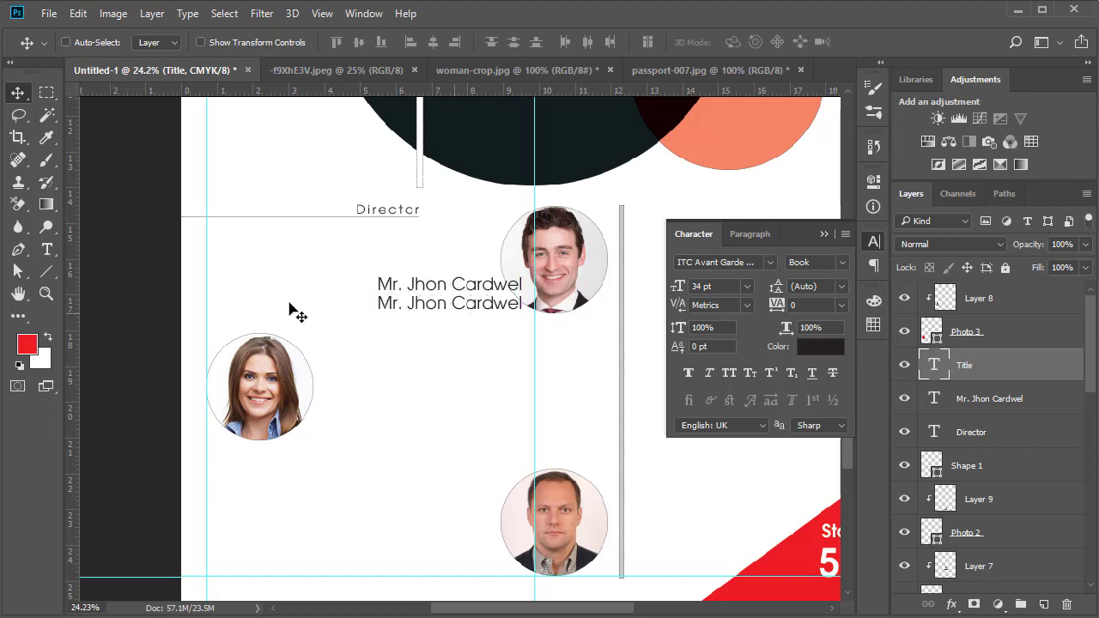
- Replace the Title layer's text with 'Director'
click(47, 249)
click(483, 305)
triple_click(484, 305)
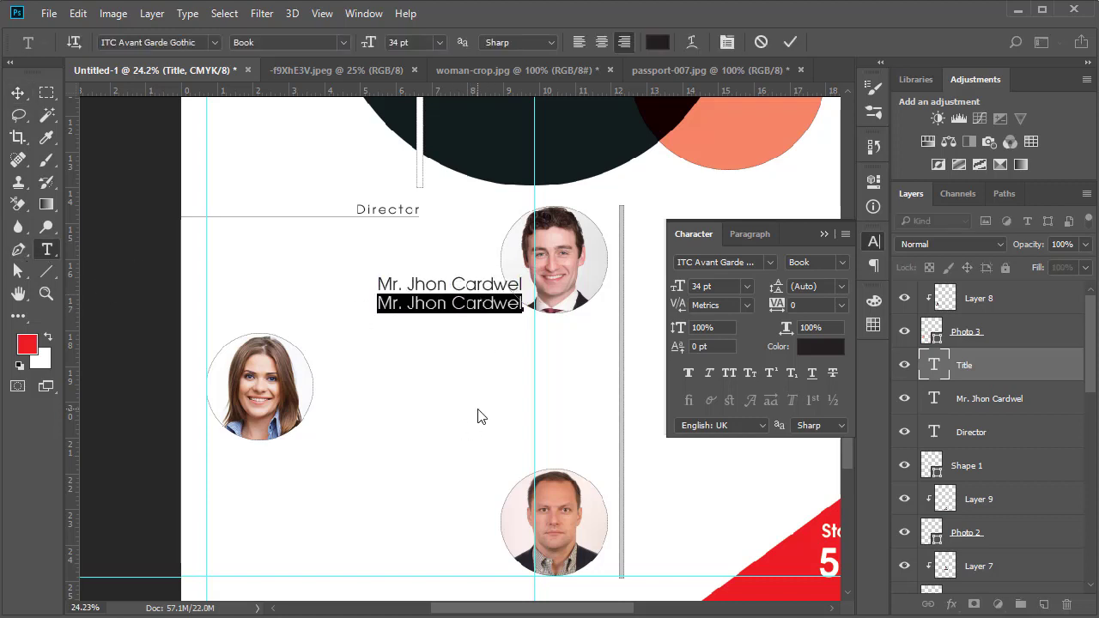
text(Dire)
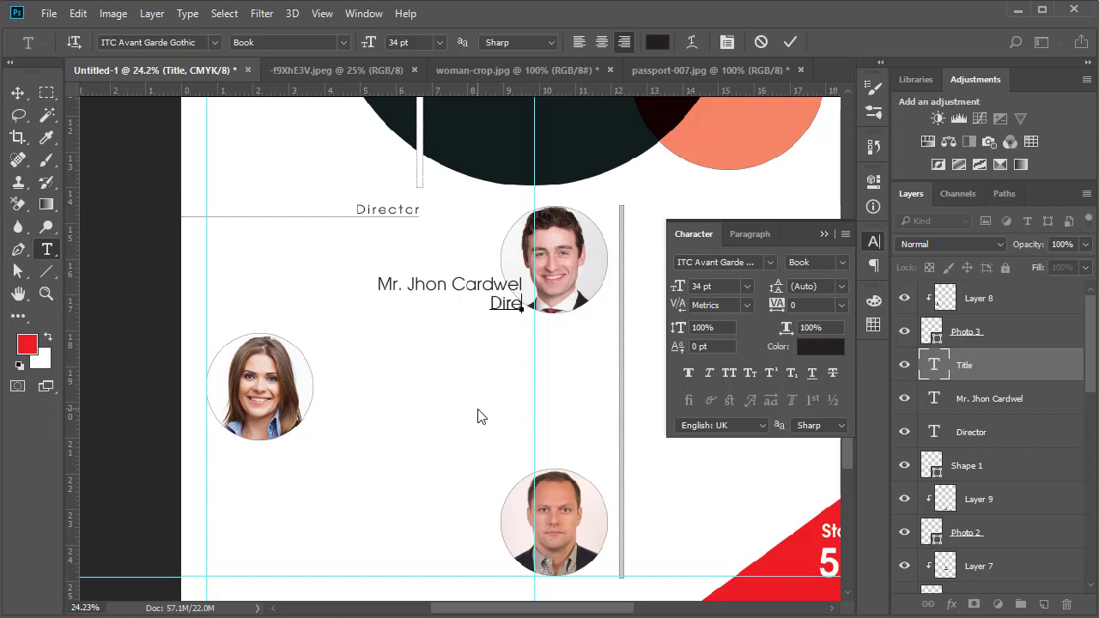
text(ctor)
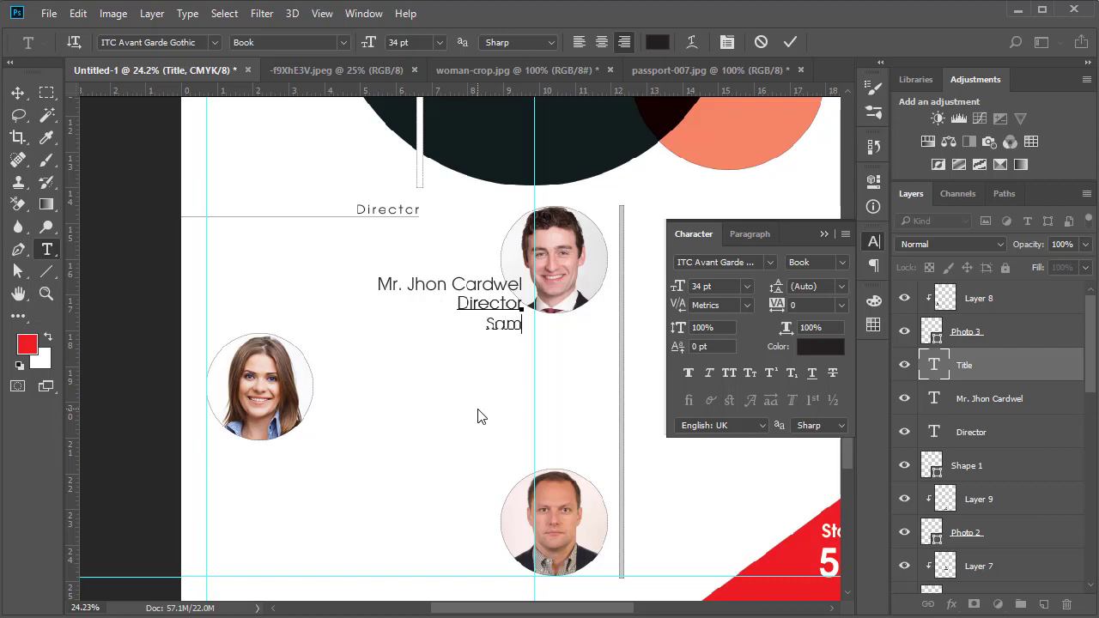
- Set the Director caption's font size to 24 pt
click(18, 91)
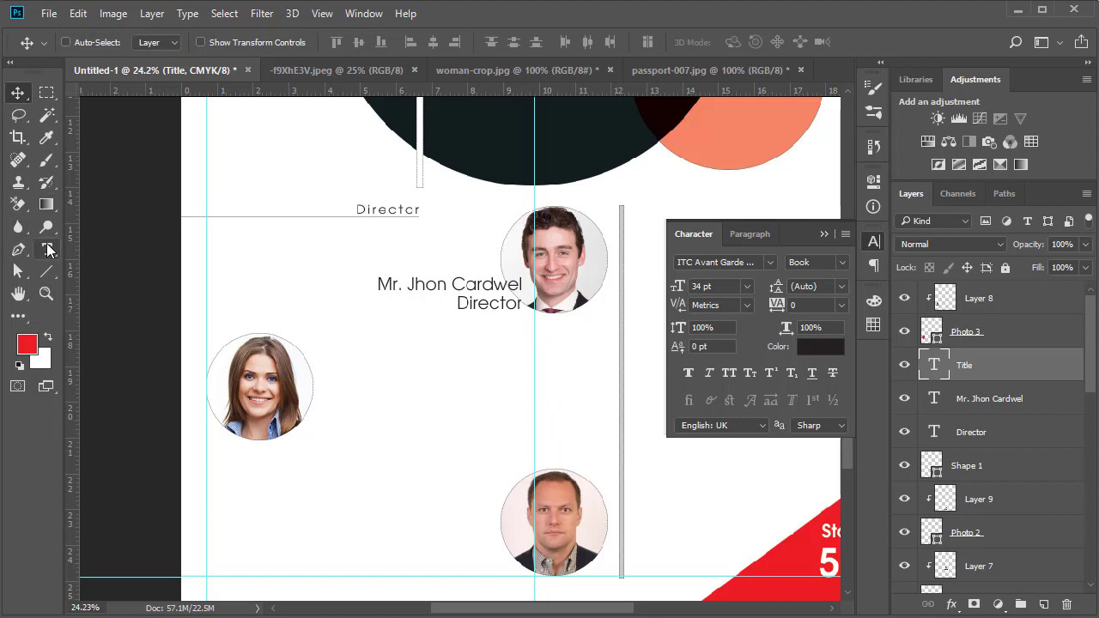
click(46, 249)
double_click(481, 309)
click(684, 287)
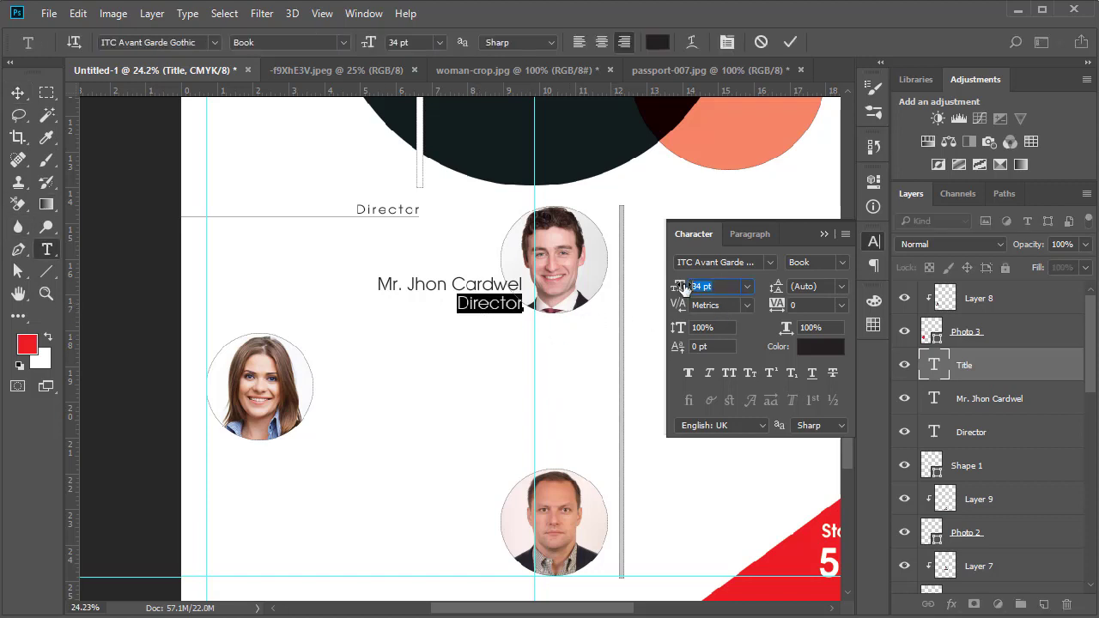
text(26)
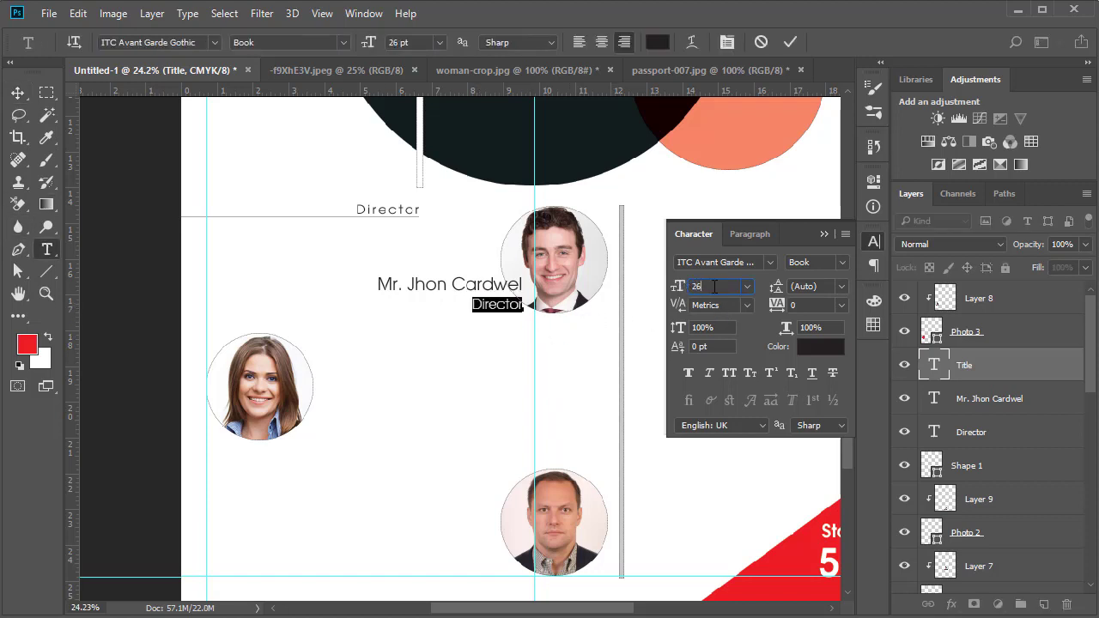
key(Down)
key(Down)
- Move the caption up under the name, then nudge name and caption slightly right
click(17, 92)
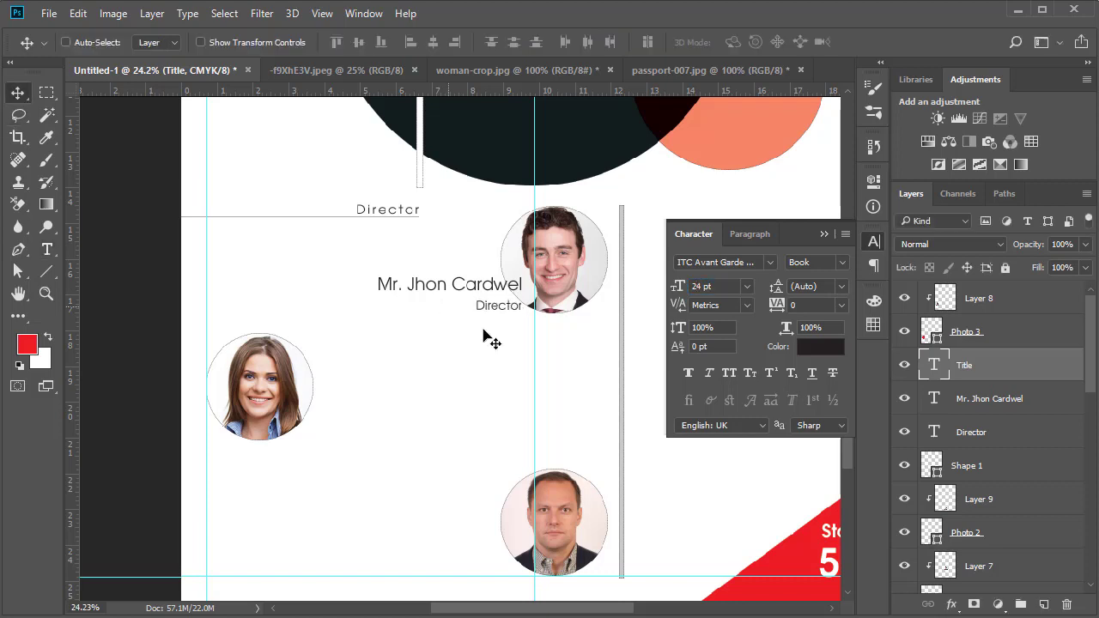
drag(517, 330, 515, 322)
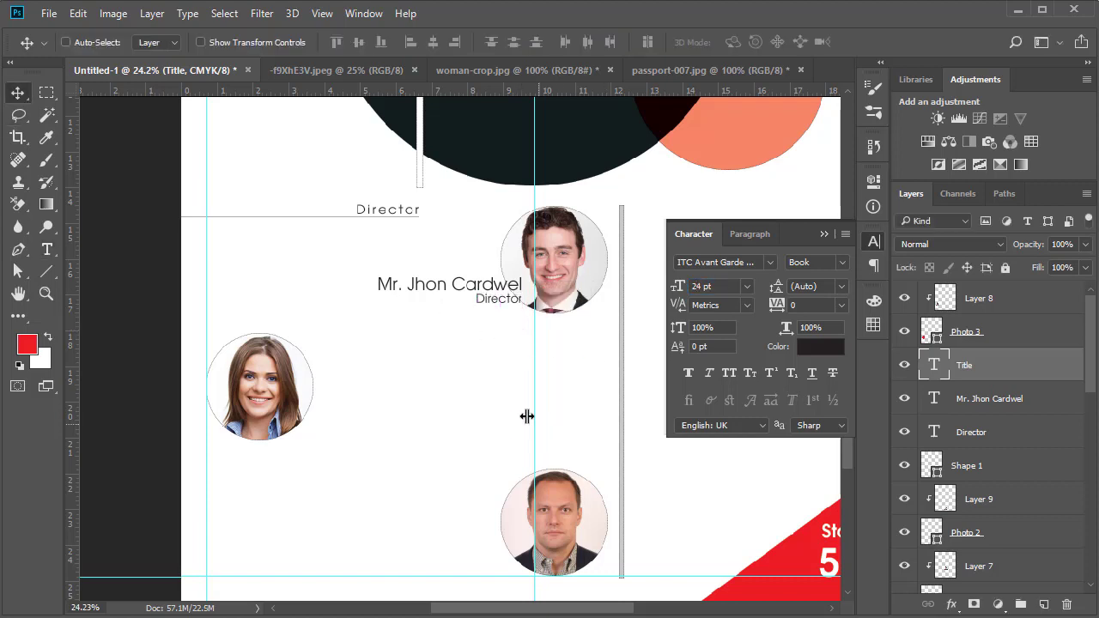
ctrl+click(1000, 405)
key(shift+Right)
key(shift+Right)
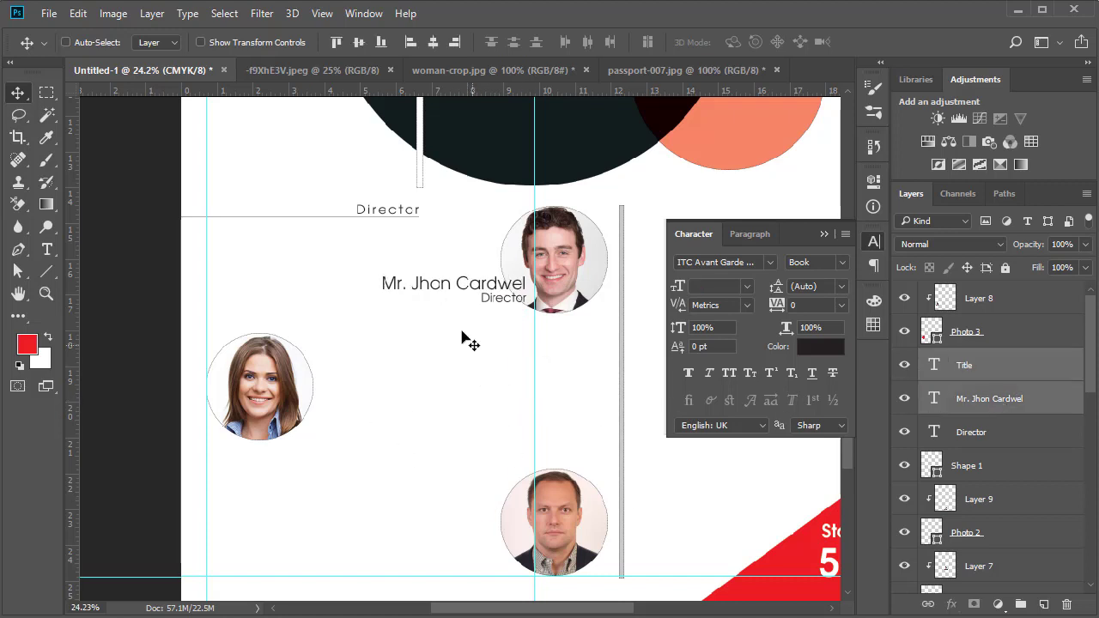
right_click(438, 292)
click(448, 300)
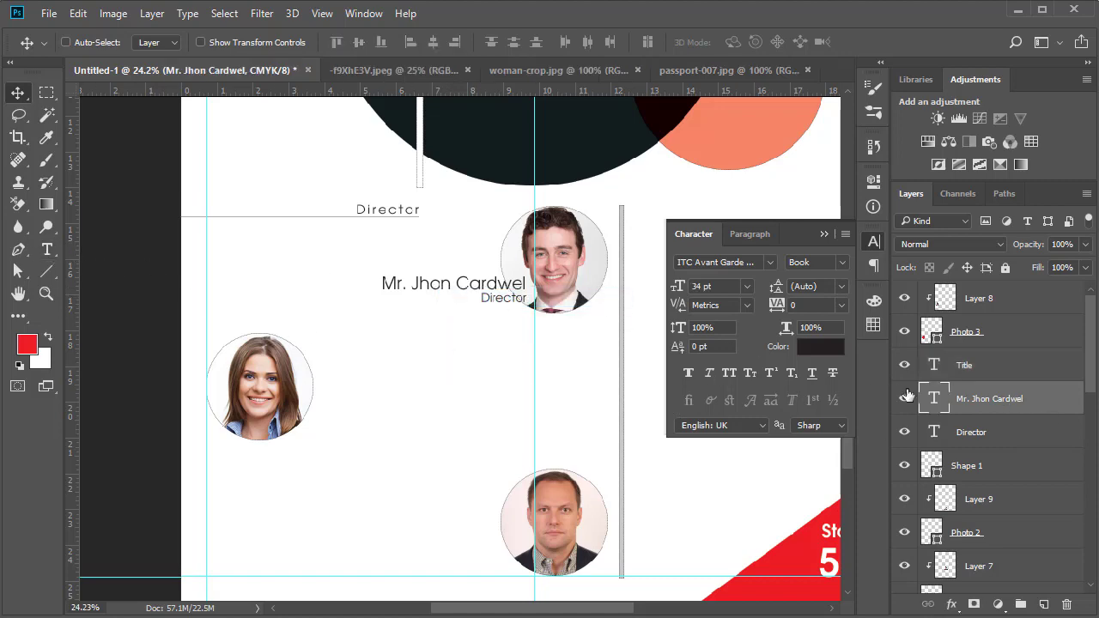
right_click(970, 405)
click(653, 211)
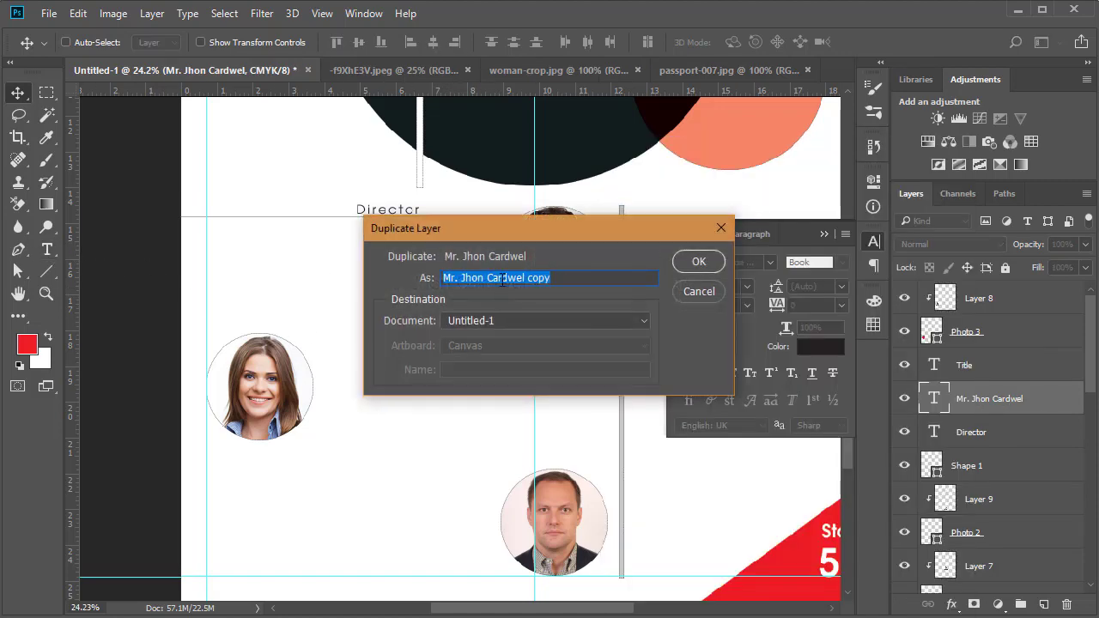
drag(461, 277, 547, 275)
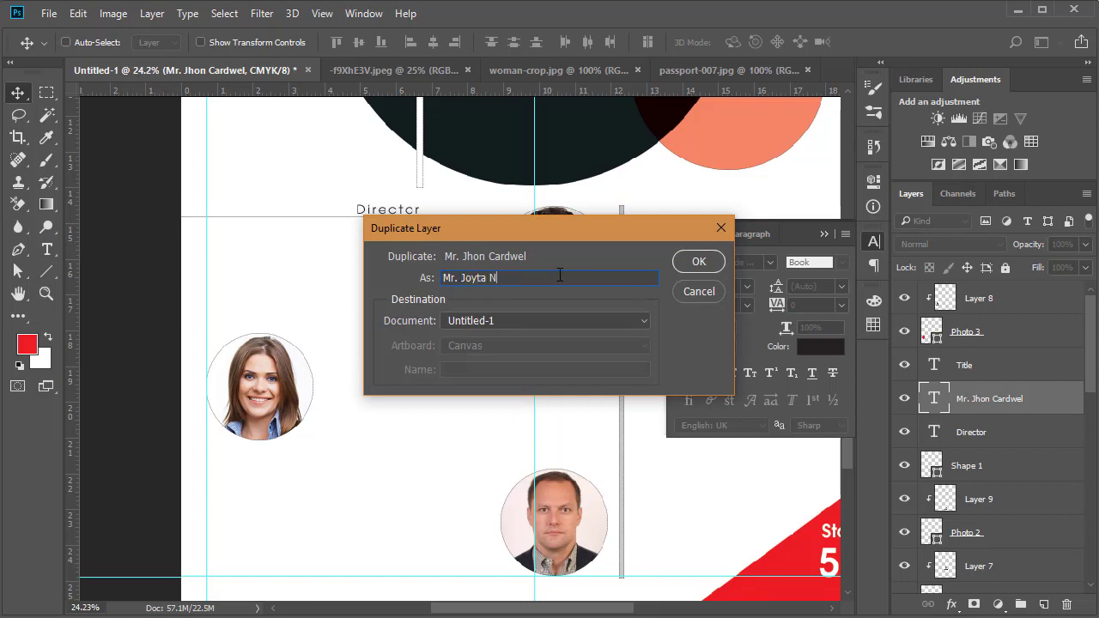
click(698, 261)
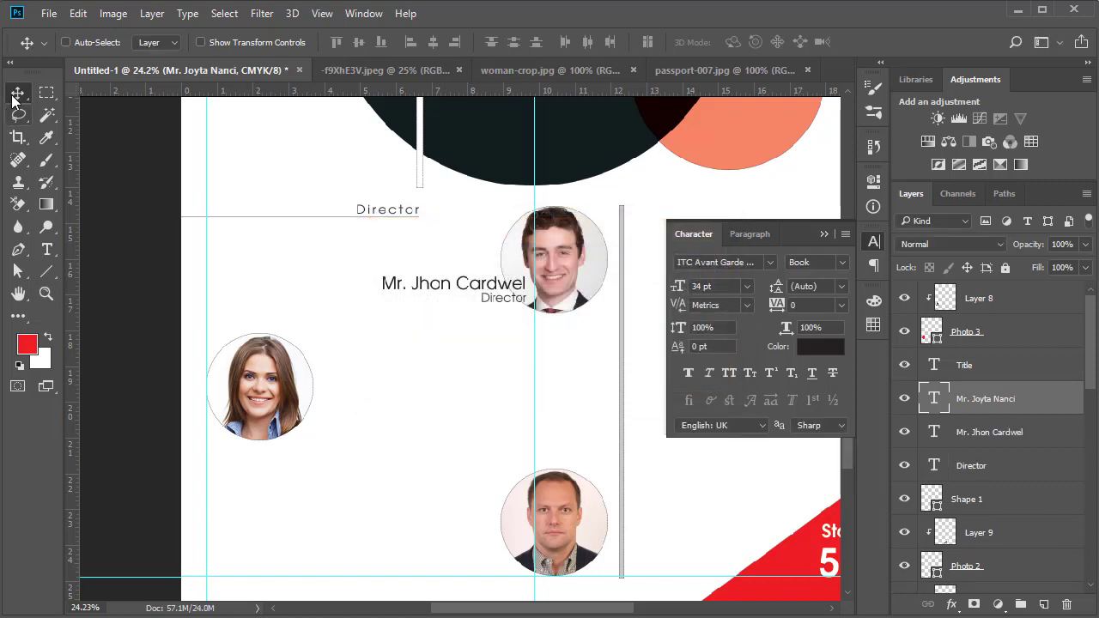
- Rename the duplicate name layer in the Layers panel
double_click(977, 399)
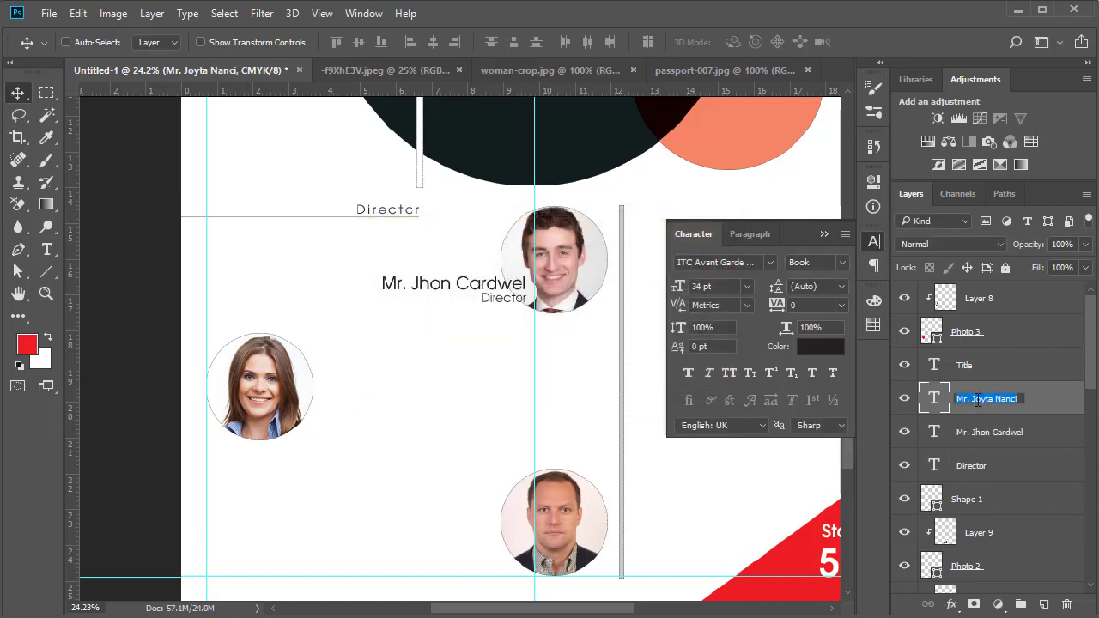
right_click(996, 401)
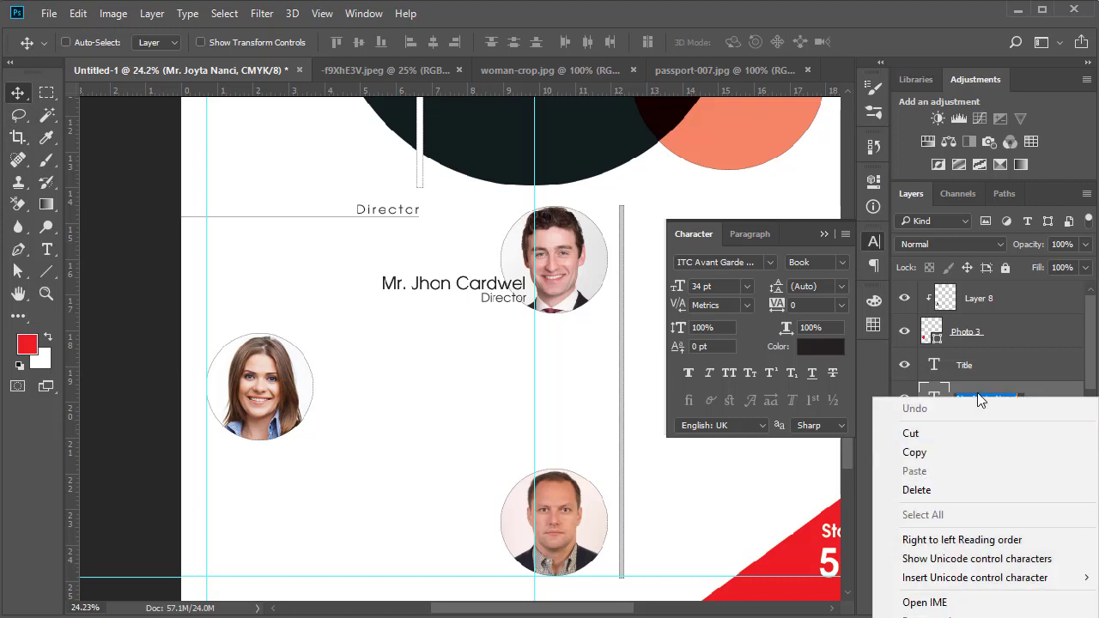
key(Escape)
click(1025, 400)
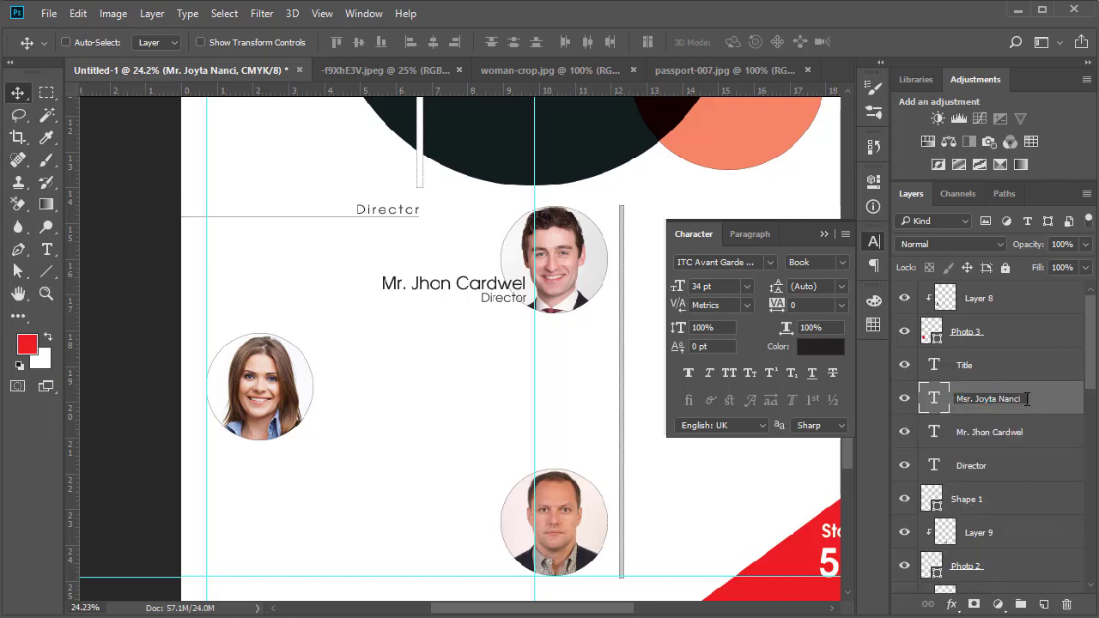
key(ctrl+a)
right_click(976, 397)
key(Escape)
click(983, 395)
key(Return)
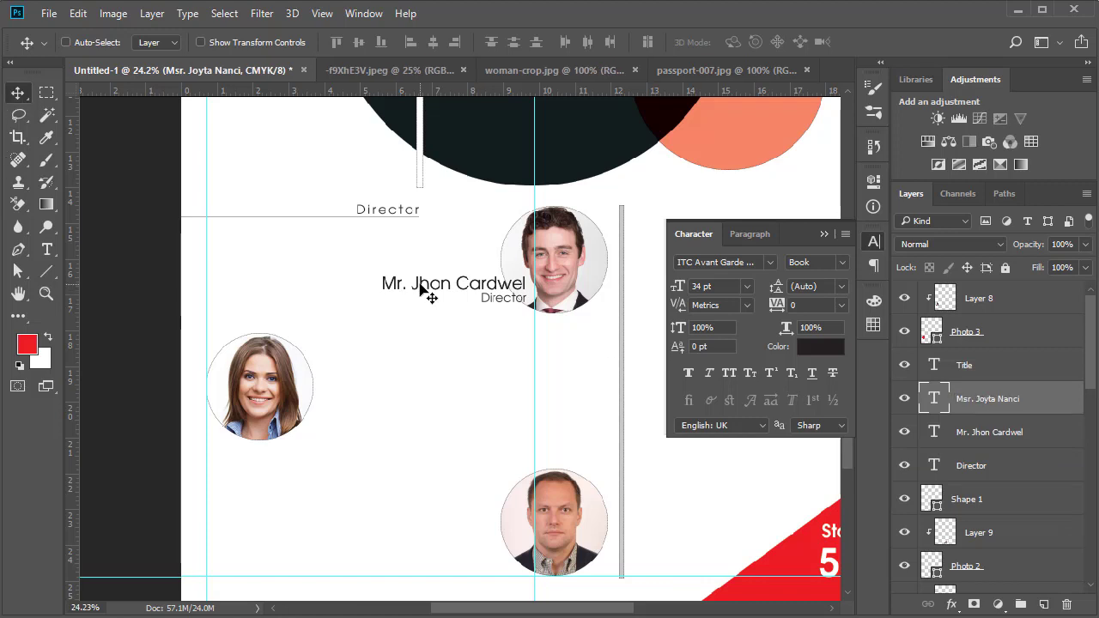
- Move the duplicate name beside the woman's portrait and out of the photo clipping
drag(421, 290, 395, 391)
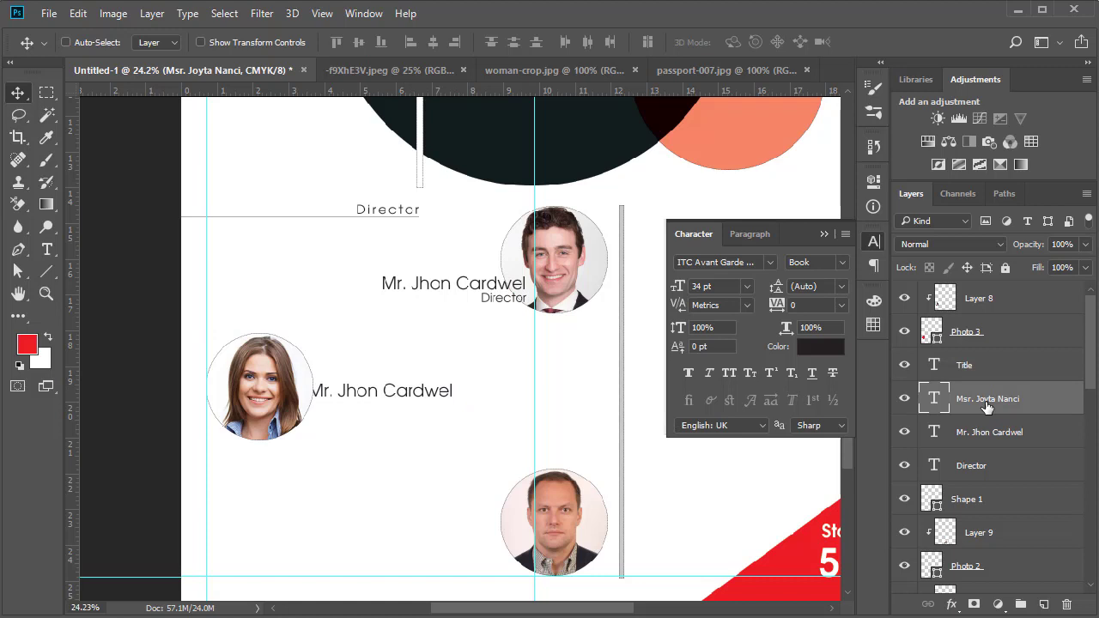
mouse_move(987, 407)
mouse_down()
mouse_move(993, 349)
mouse_move(996, 403)
mouse_up()
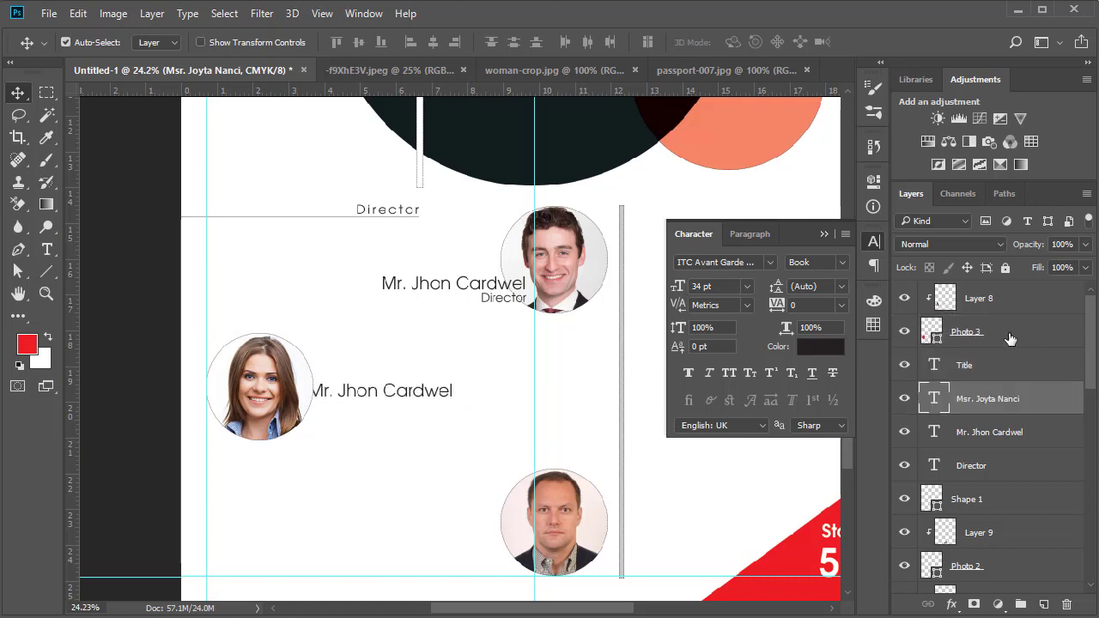
drag(368, 404, 382, 397)
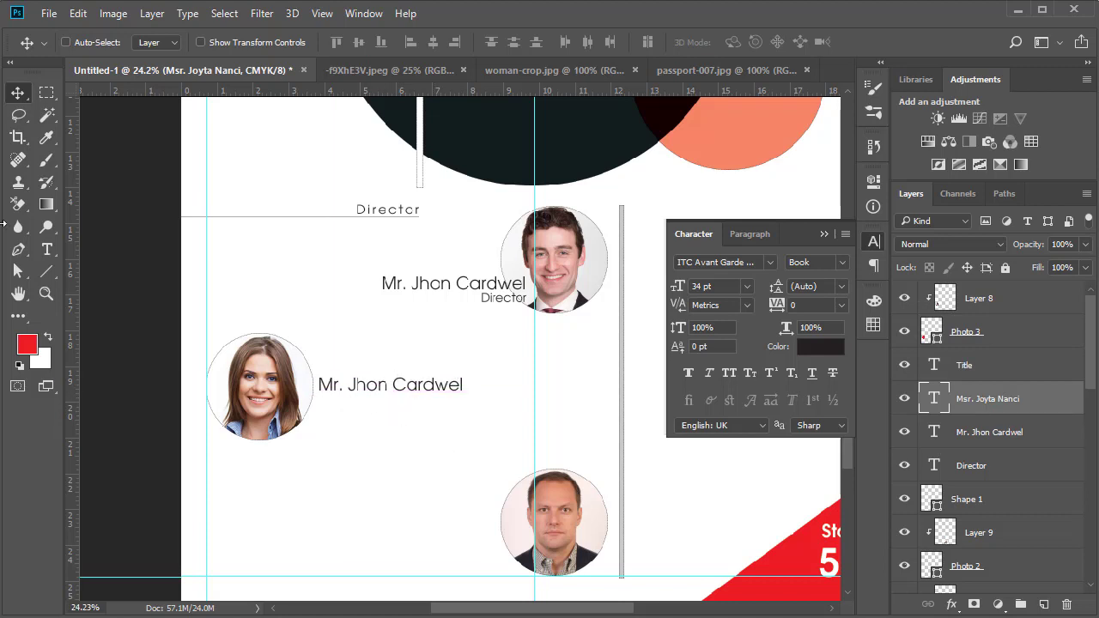
click(46, 249)
- Replace the copied name text with the woman's name using Edit > Paste
click(385, 392)
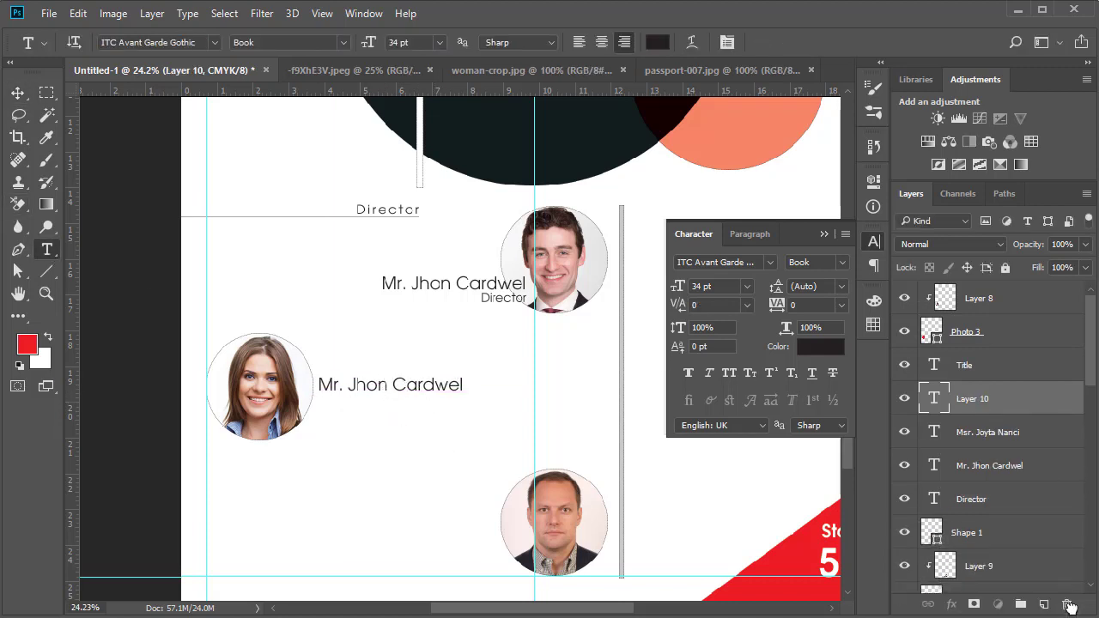
key(Escape)
triple_click(363, 384)
click(77, 13)
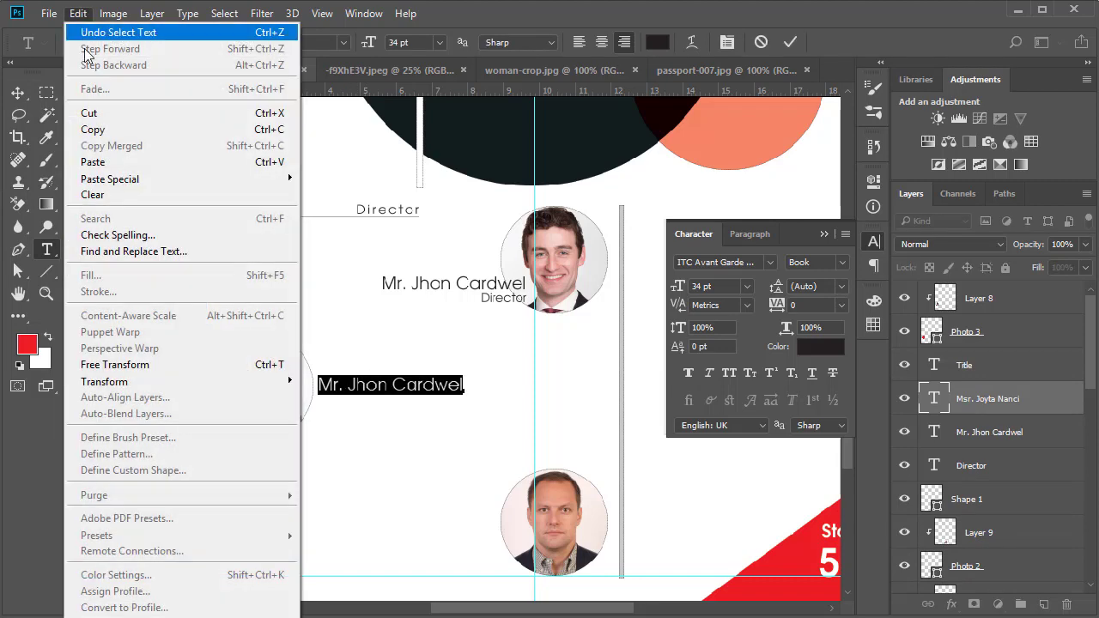
click(107, 165)
click(18, 92)
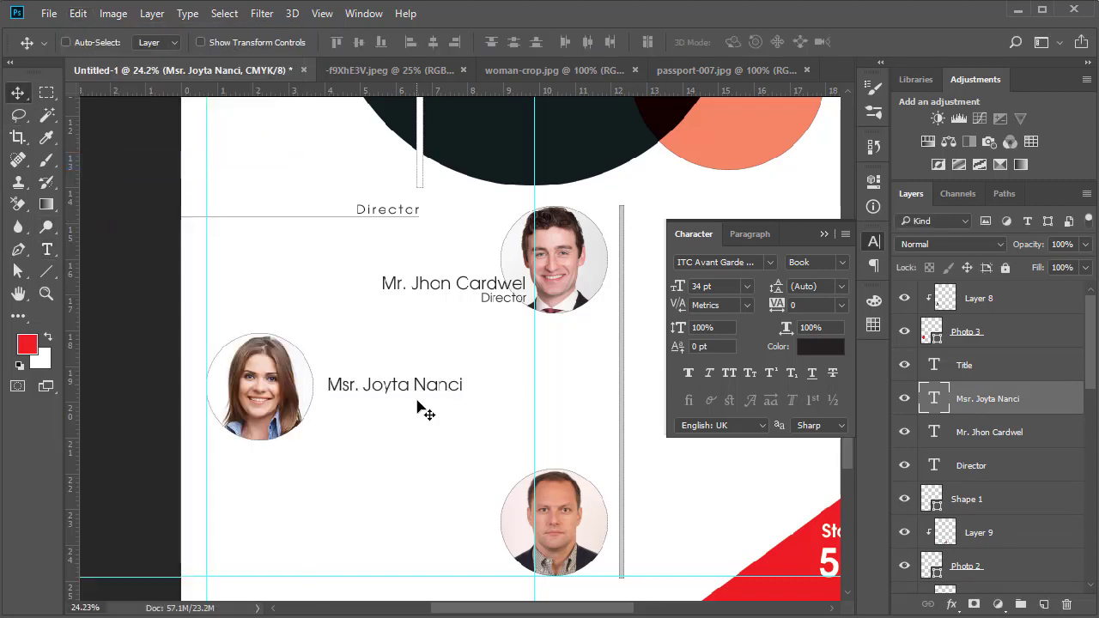
- Move her name layer to the top of the stack and shift it left toward her photo
right_click(421, 394)
click(455, 398)
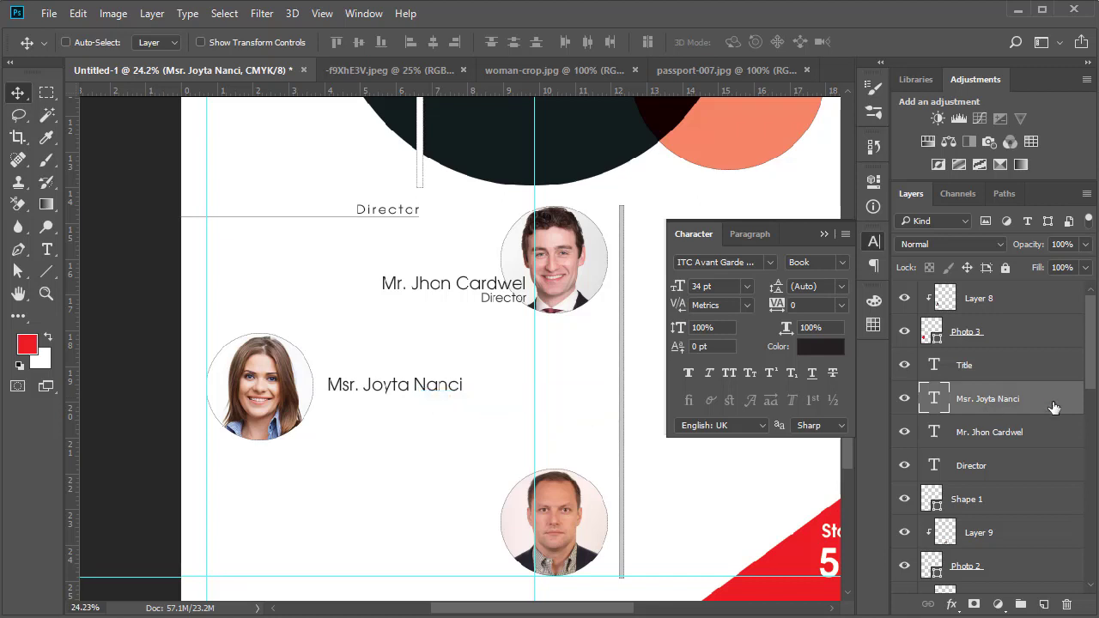
drag(987, 398, 987, 288)
drag(455, 413, 424, 398)
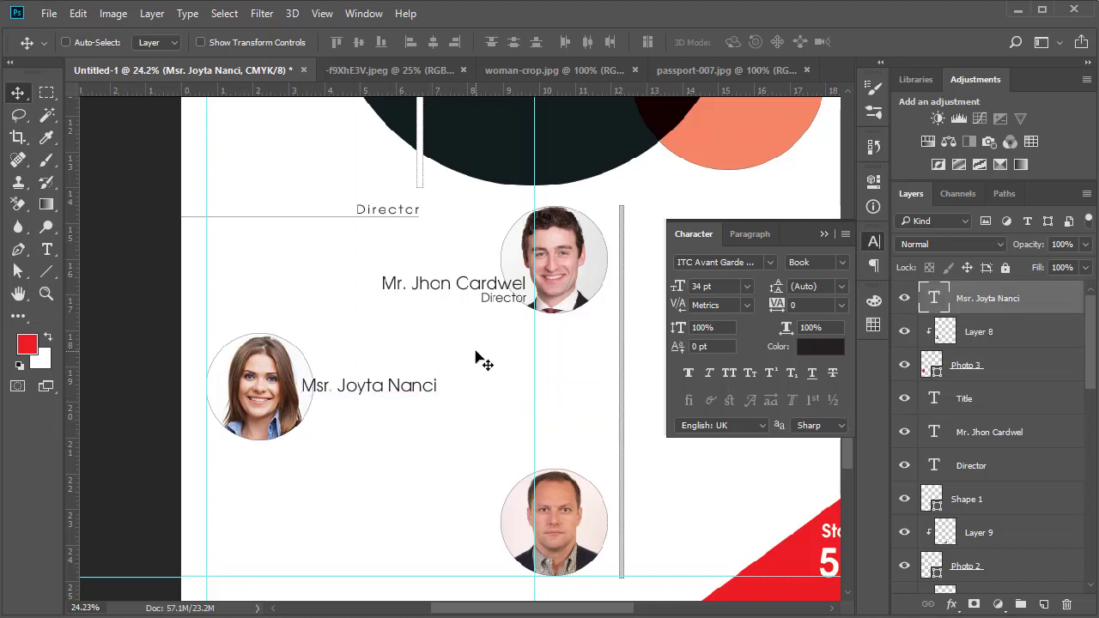
right_click(387, 395)
click(386, 399)
- Duplicate the Director caption layer and place the copy beneath the woman's name
click(964, 398)
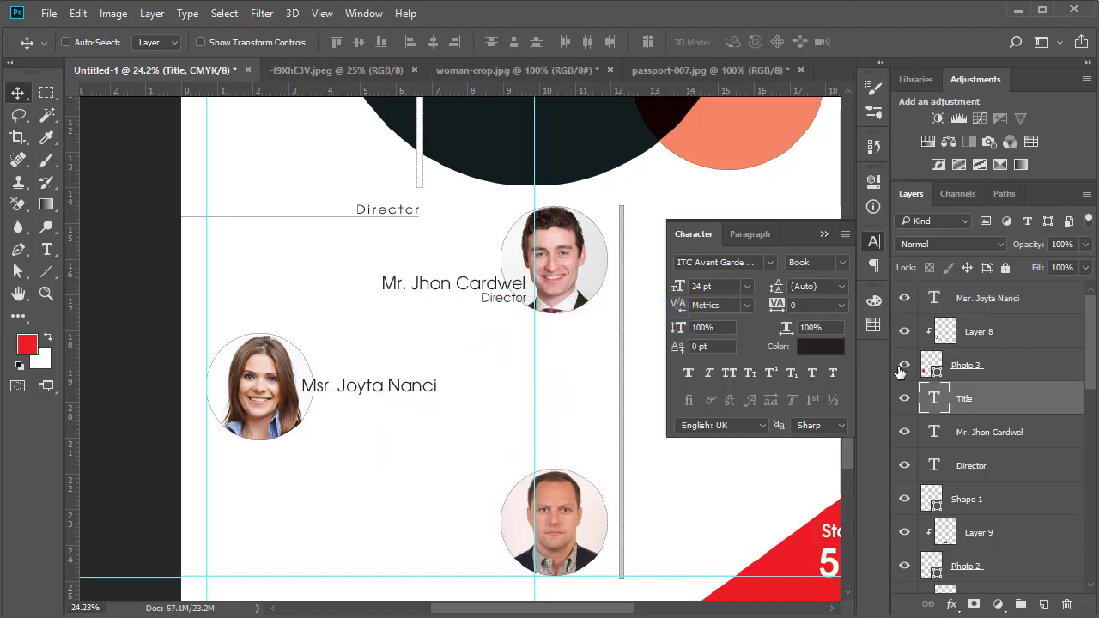
right_click(964, 399)
click(676, 212)
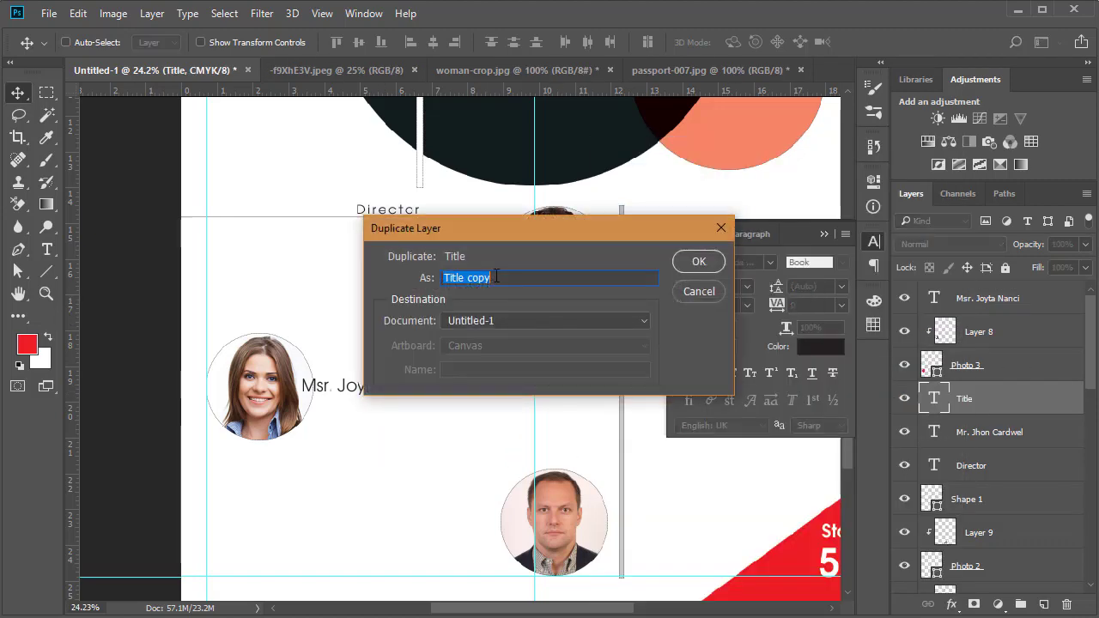
click(698, 261)
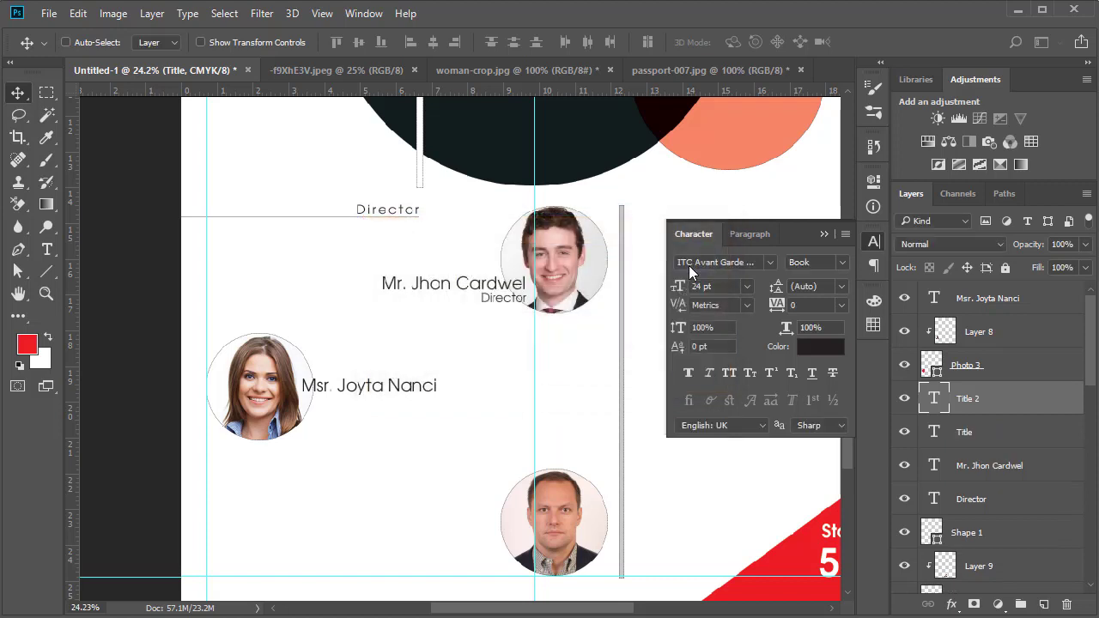
drag(970, 398, 981, 316)
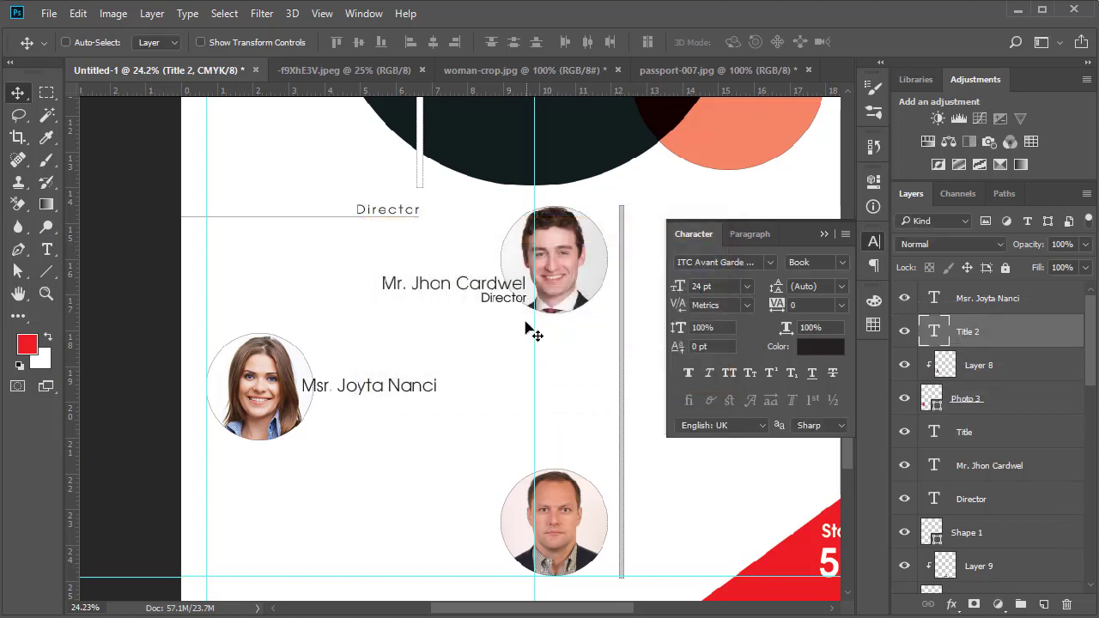
mouse_move(524, 326)
mouse_down()
mouse_move(346, 431)
mouse_move(433, 430)
mouse_up()
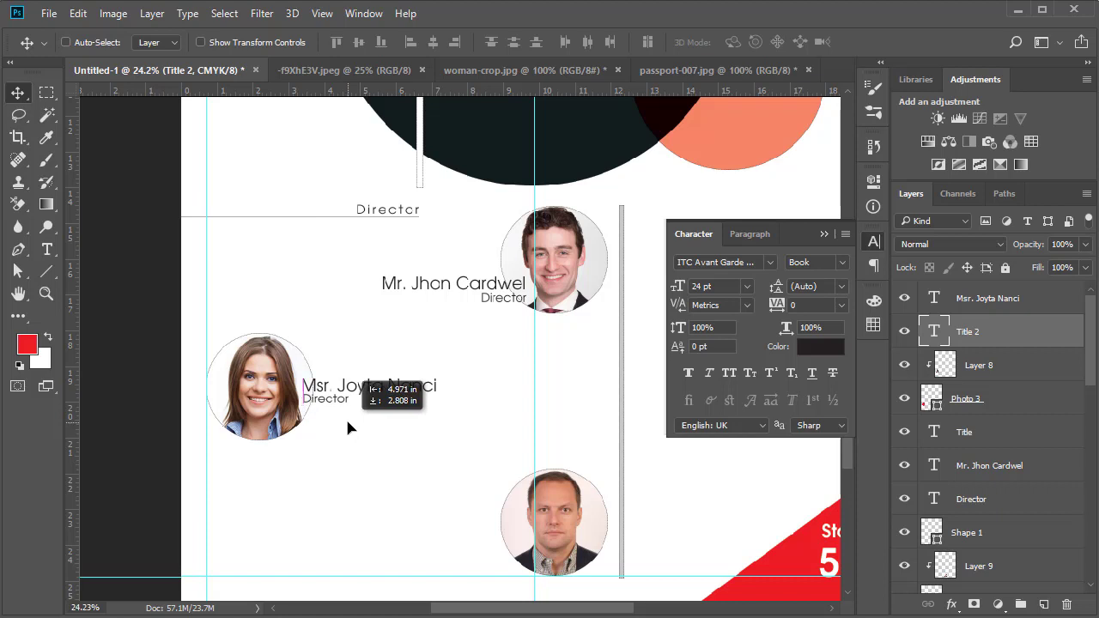
- Change the copied caption's text from Director to Member
click(46, 249)
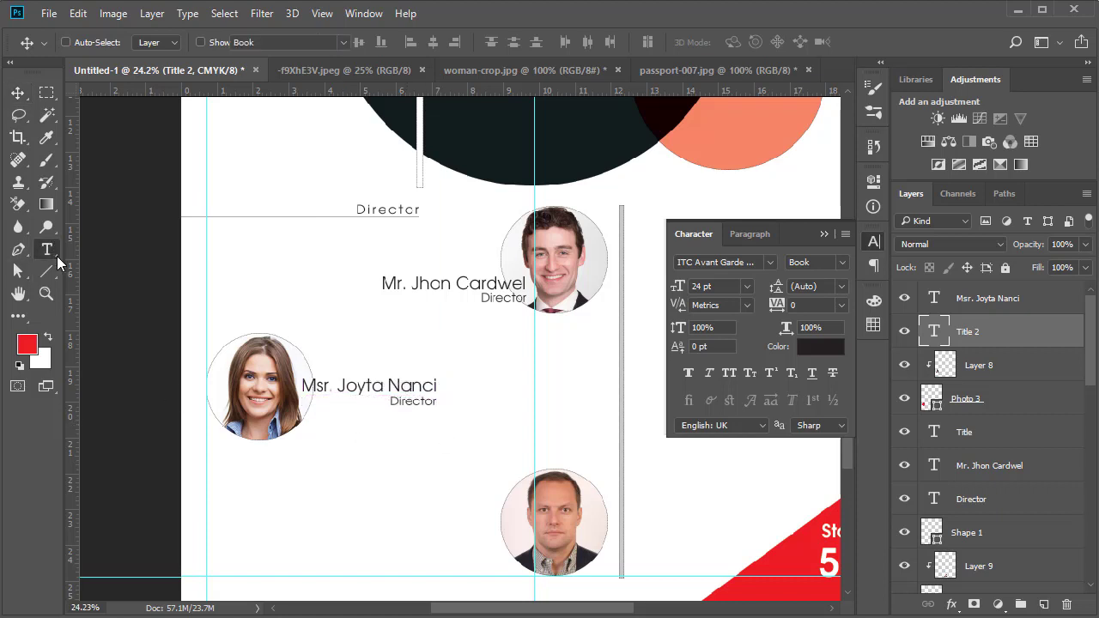
double_click(402, 403)
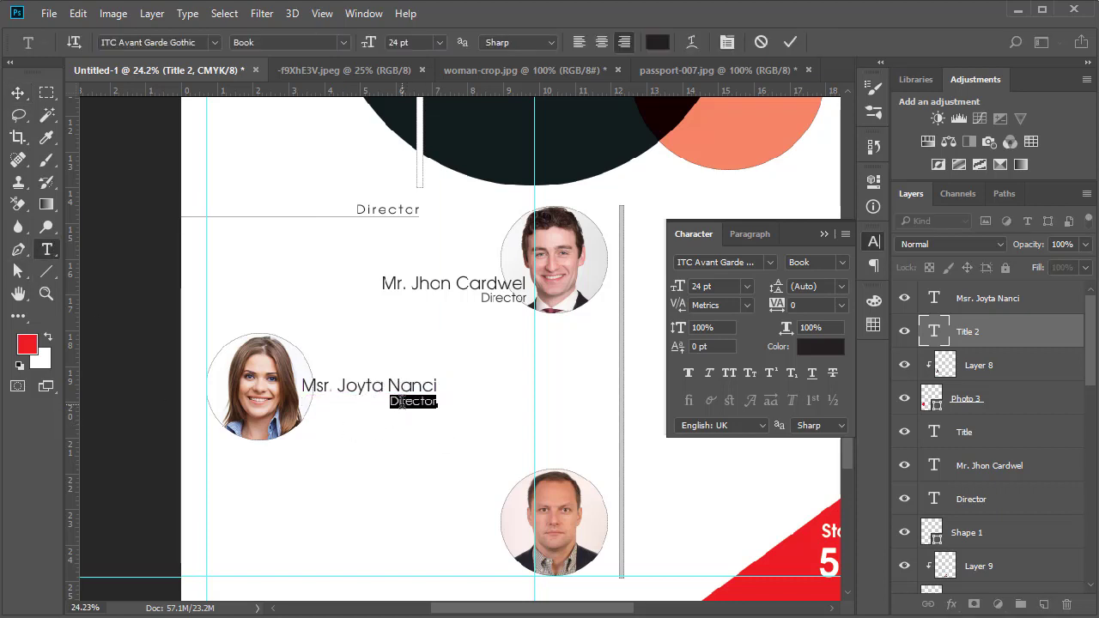
text(Member)
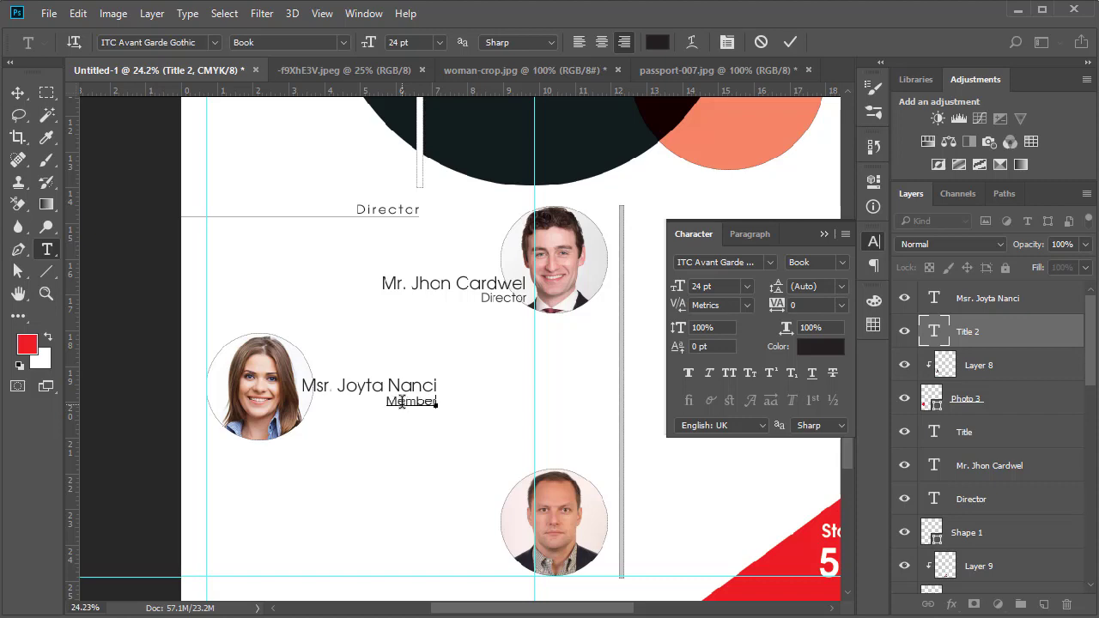
key(ctrl+Return)
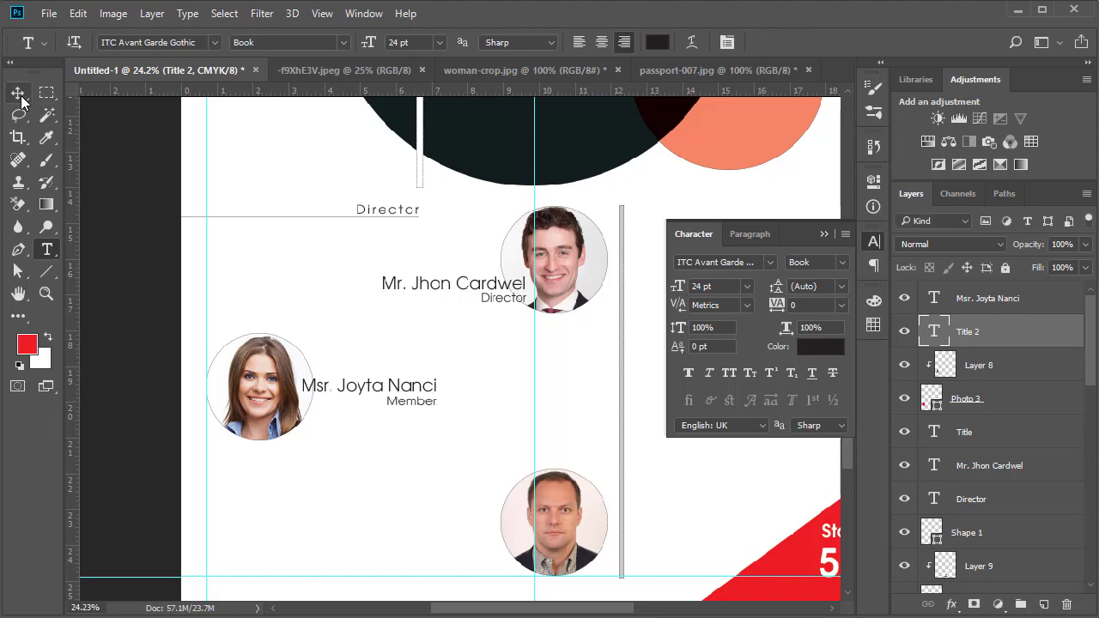
click(17, 92)
- Duplicate the Member caption and move the copy beside the bottom portrait
right_click(978, 335)
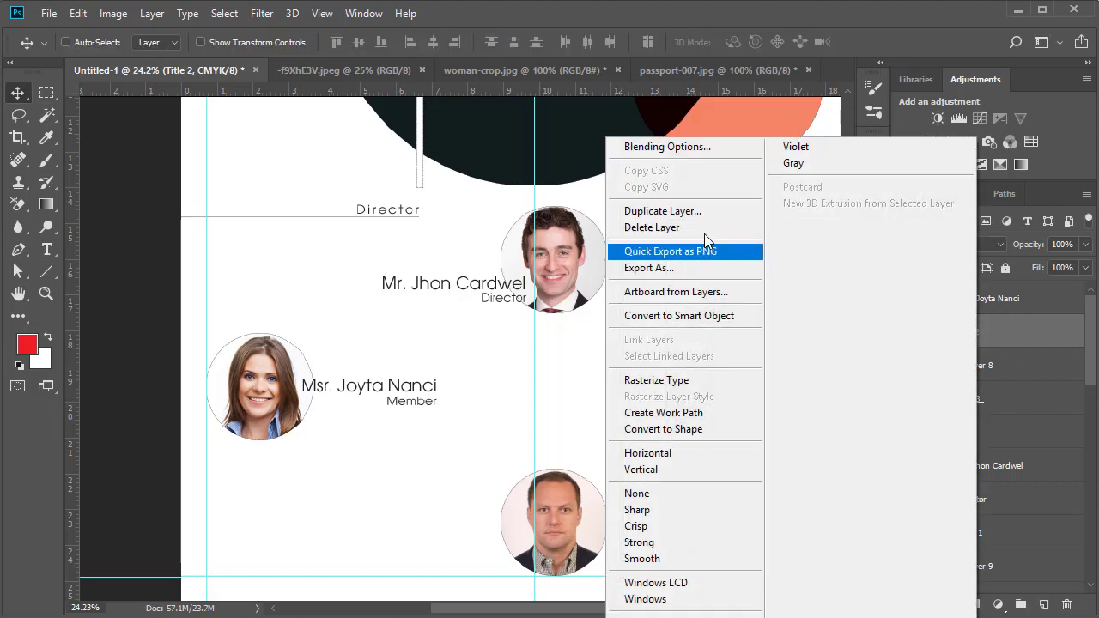
click(661, 210)
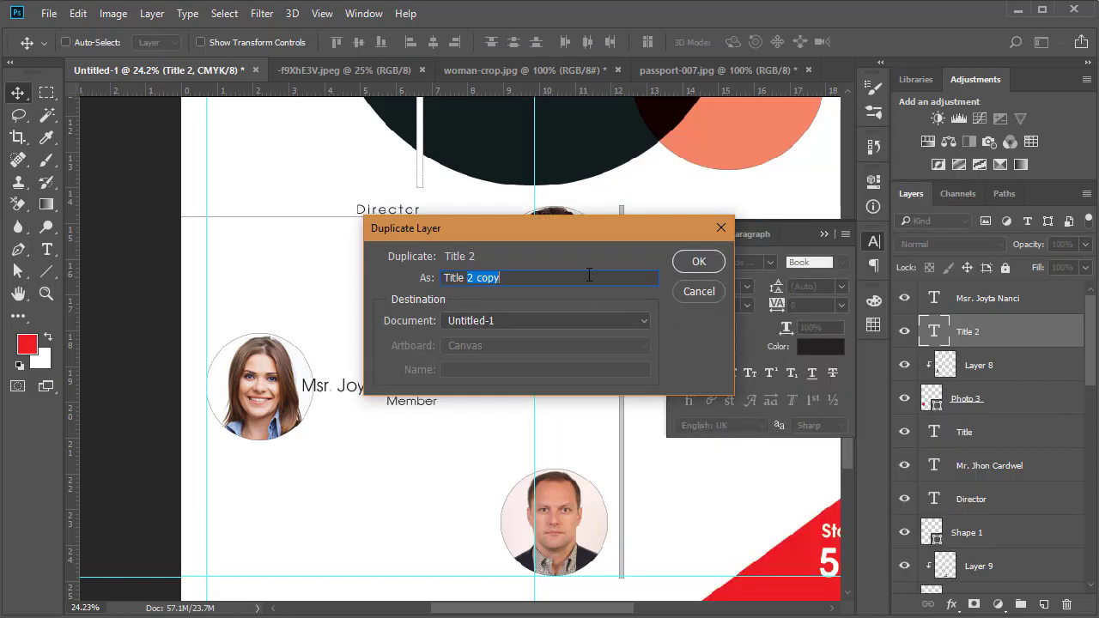
text(3)
click(704, 264)
mouse_move(409, 406)
mouse_down()
mouse_move(441, 547)
mouse_move(462, 566)
mouse_up()
- Start duplicating the woman's name layer and edit the copy's layer name
right_click(411, 388)
click(442, 396)
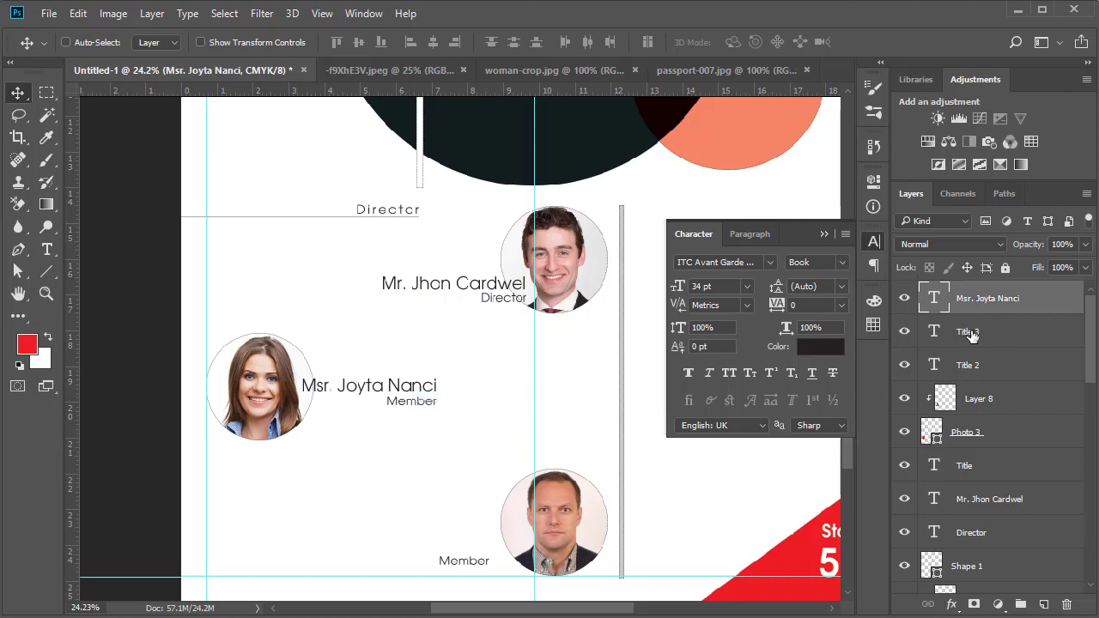
right_click(982, 308)
click(661, 212)
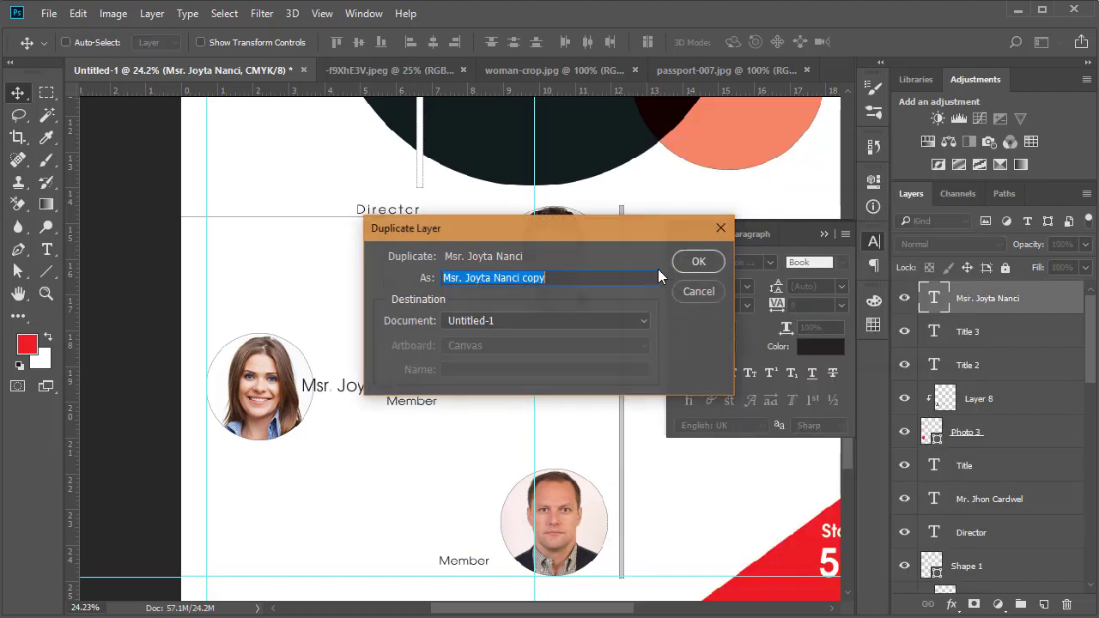
click(471, 280)
key(BackSpace)
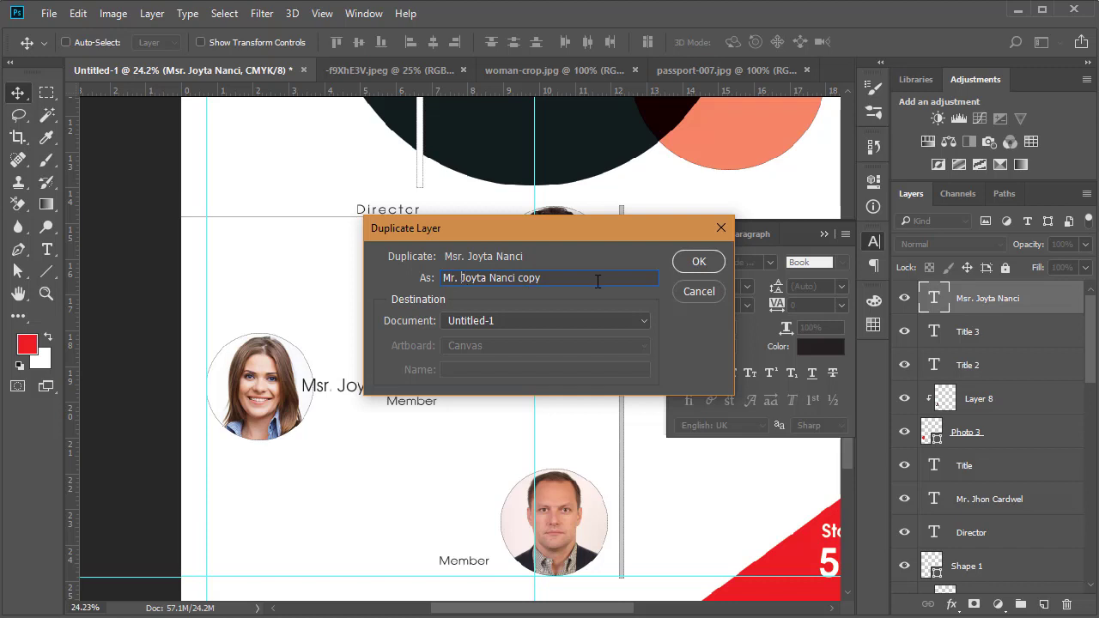
text(S)
key(BackSpace)
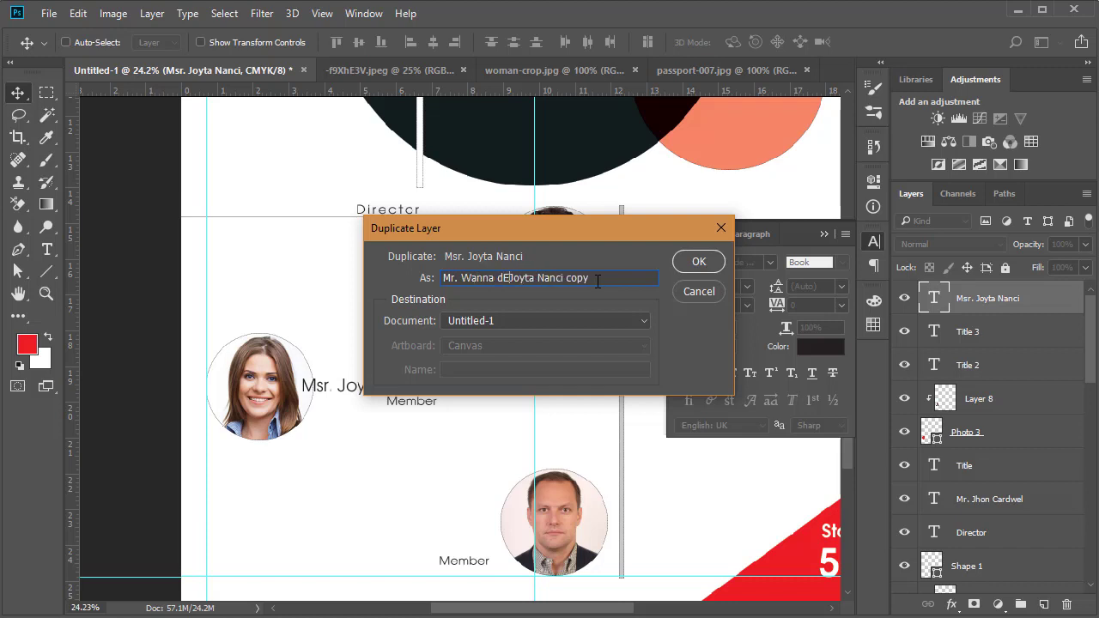
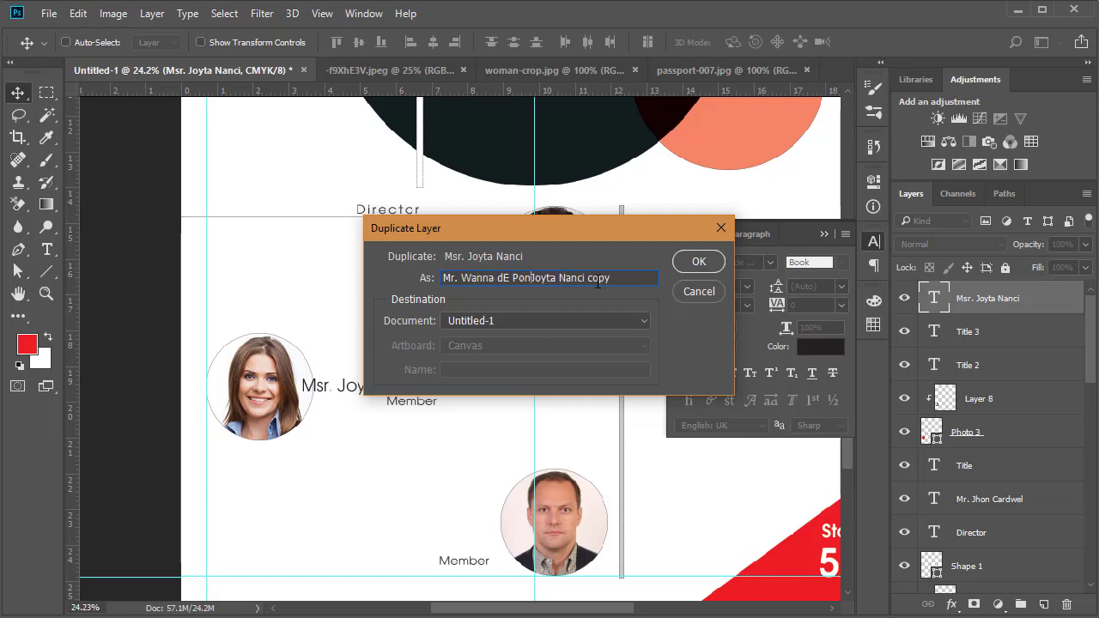
- Name the duplicate after the bottom man, copy that name, and confirm the layer
key(shift+End)
key(Delete)
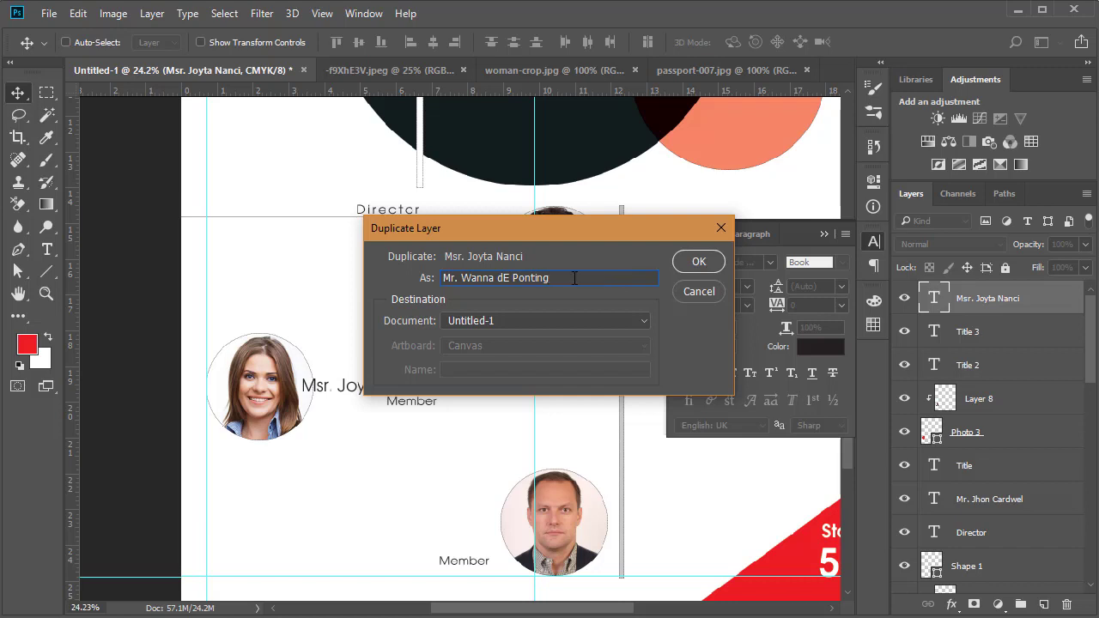
drag(574, 277, 475, 280)
right_click(477, 275)
click(508, 327)
click(699, 264)
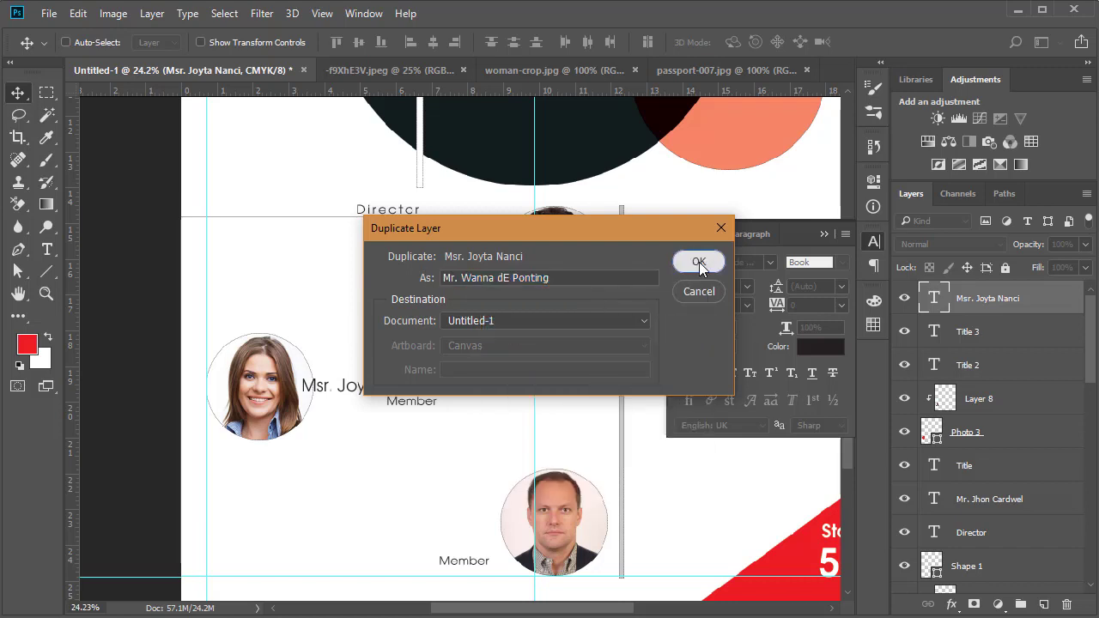
- Move the name copy beside the bottom portrait and paste the bottom man's name into it
mouse_move(344, 397)
mouse_down()
mouse_move(407, 546)
mouse_move(423, 540)
mouse_up()
click(47, 250)
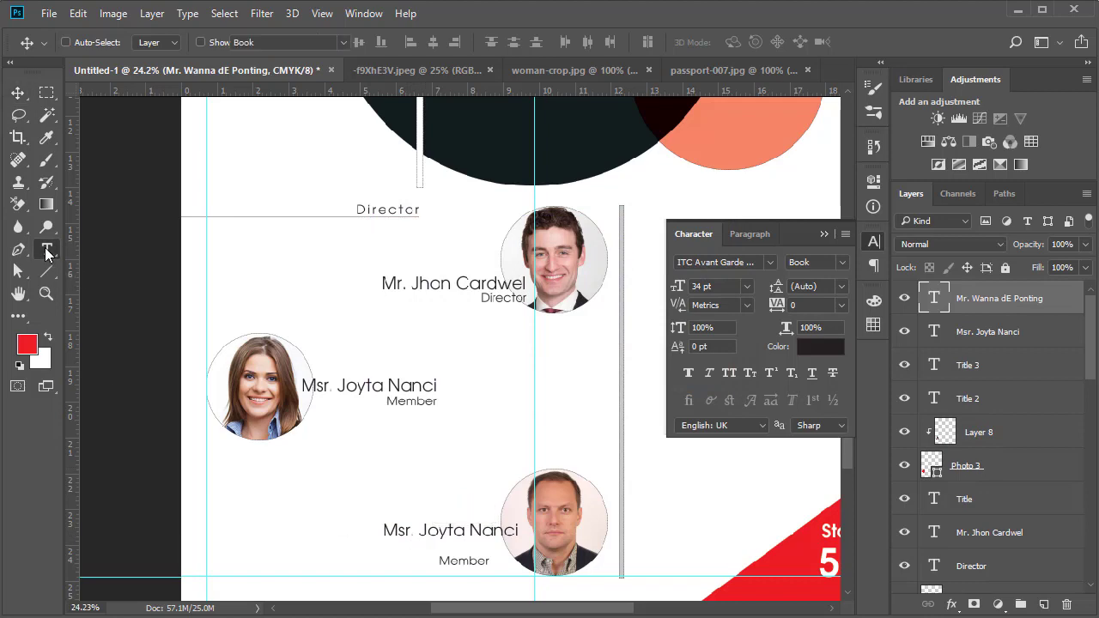
triple_click(472, 532)
click(77, 13)
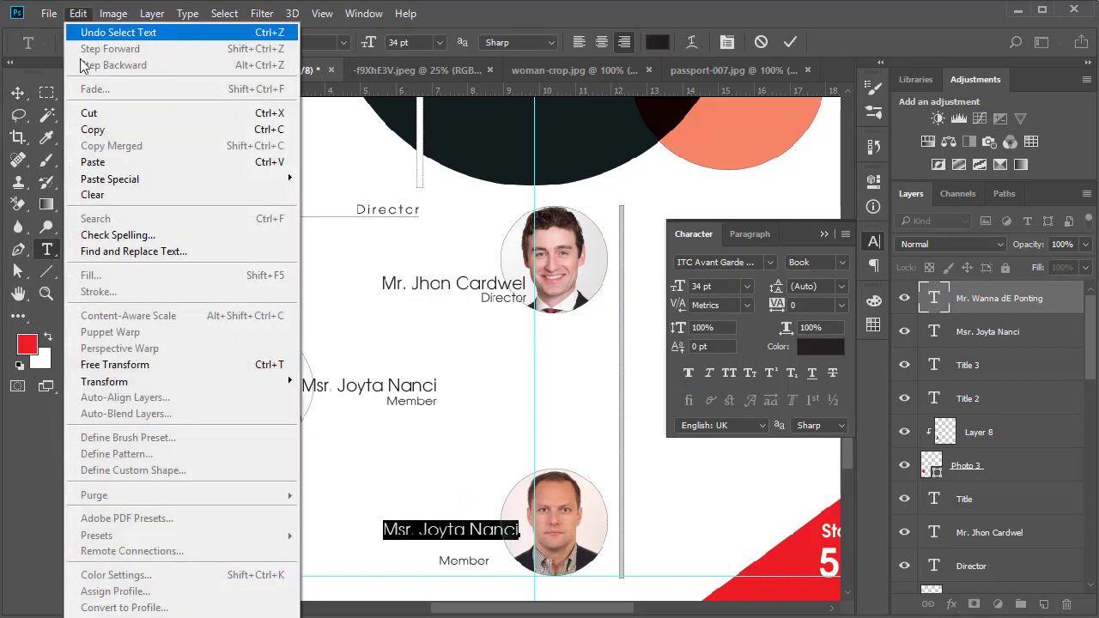
click(93, 162)
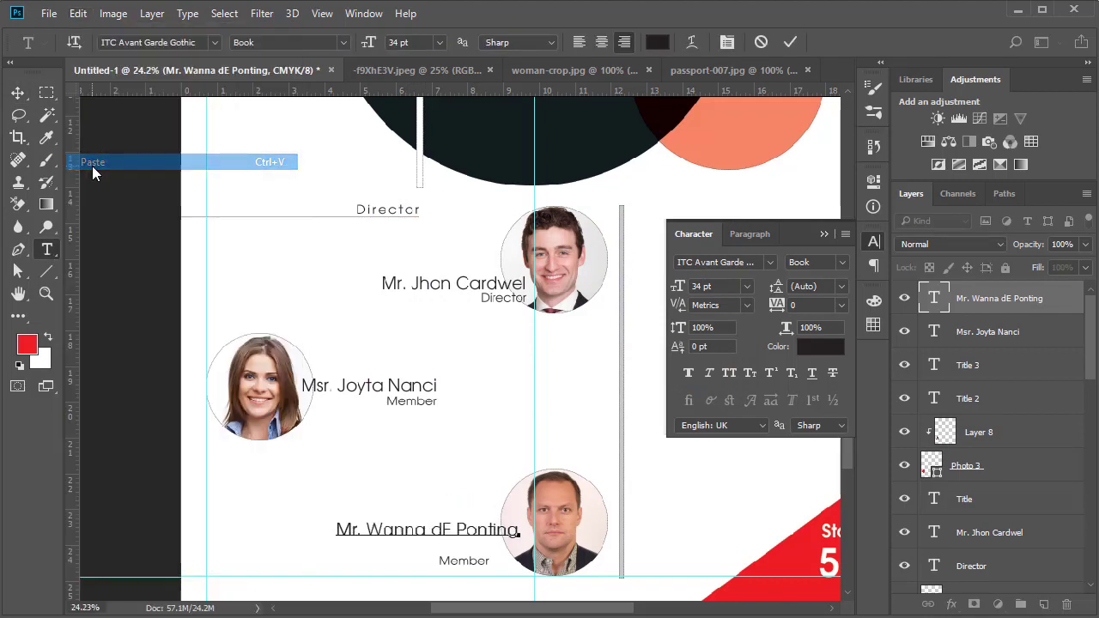
click(18, 95)
- Align the lower Member caption under the new name and the Director caption under the top name
right_click(461, 568)
click(468, 570)
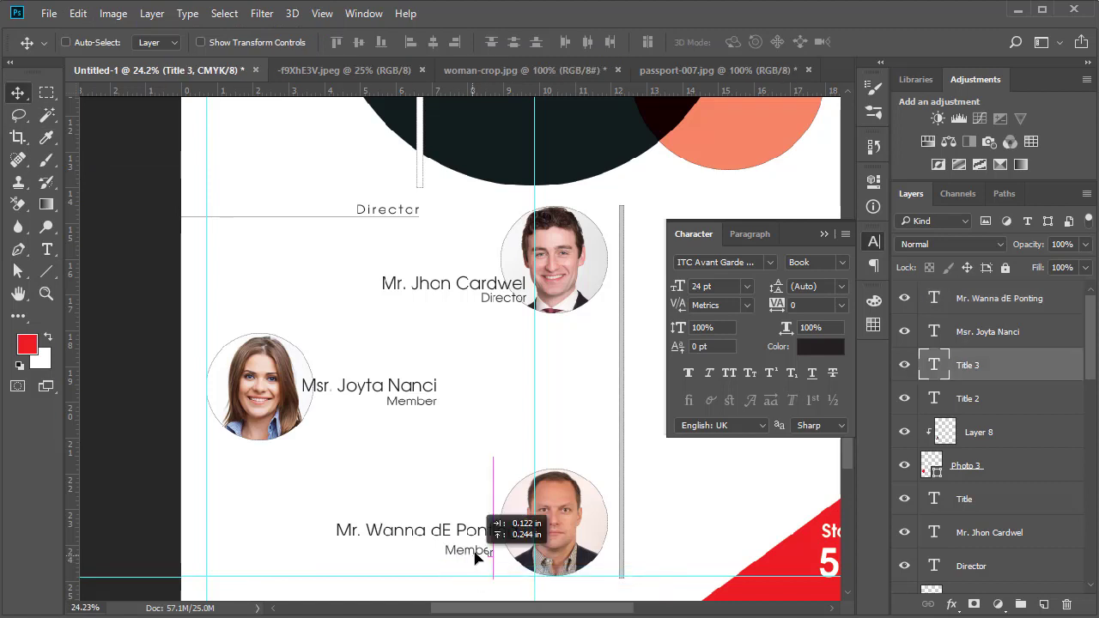
mouse_move(467, 572)
mouse_down()
mouse_move(495, 556)
mouse_move(368, 552)
mouse_up()
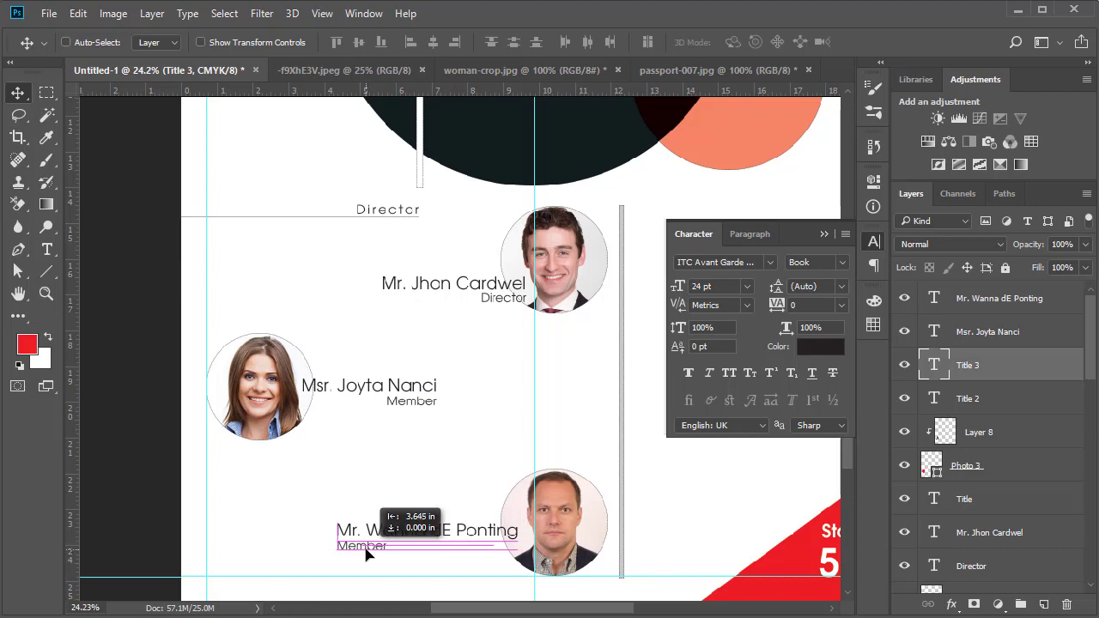
right_click(502, 308)
click(515, 313)
drag(515, 311, 418, 312)
- Select the top name, Director heading and rule line layers together
right_click(469, 297)
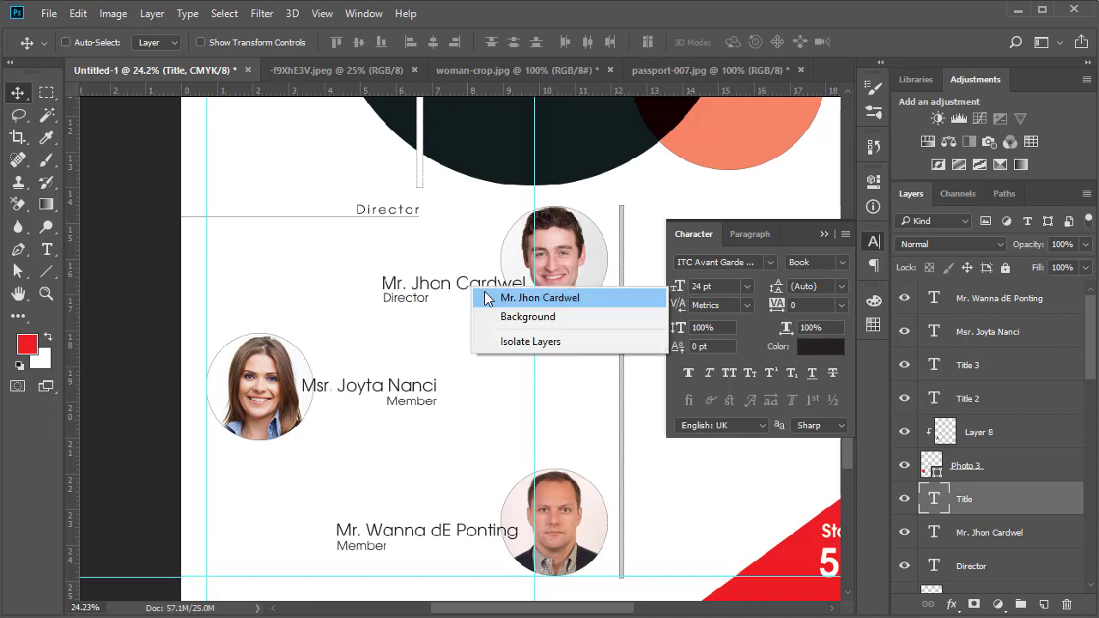
shift+click(564, 297)
right_click(576, 251)
key(Escape)
right_click(398, 214)
shift+click(408, 221)
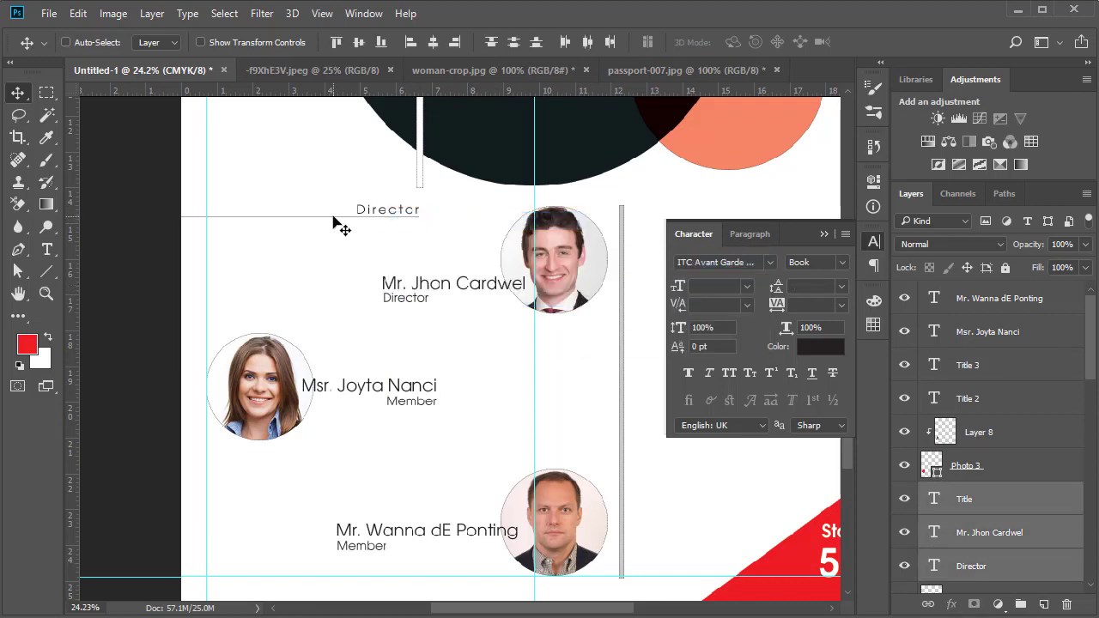
right_click(335, 220)
shift+click(356, 225)
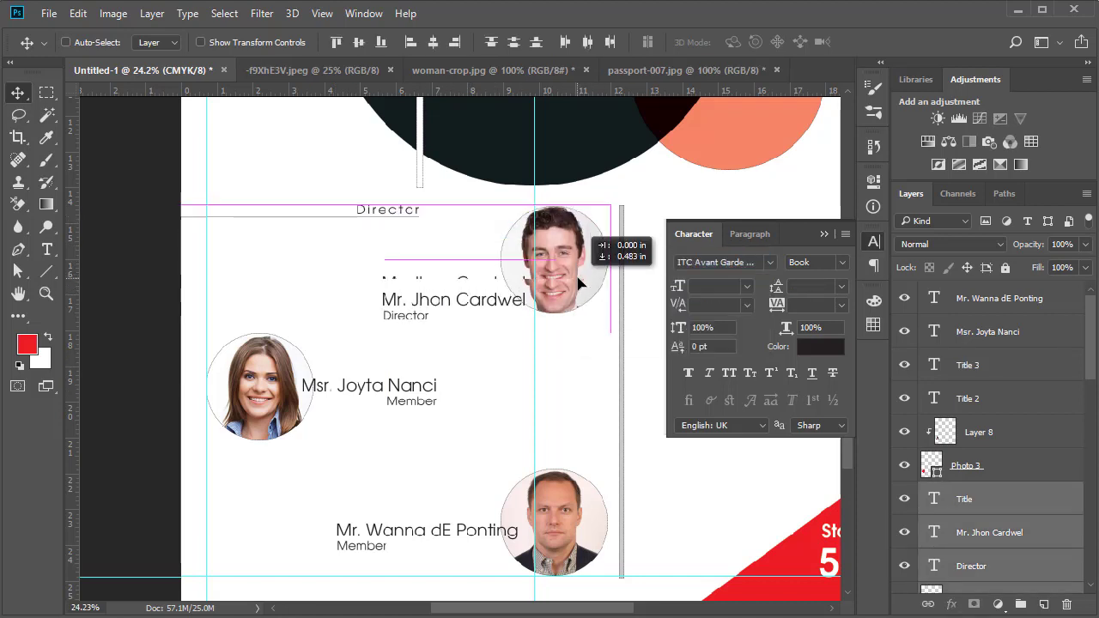
drag(588, 275, 609, 265)
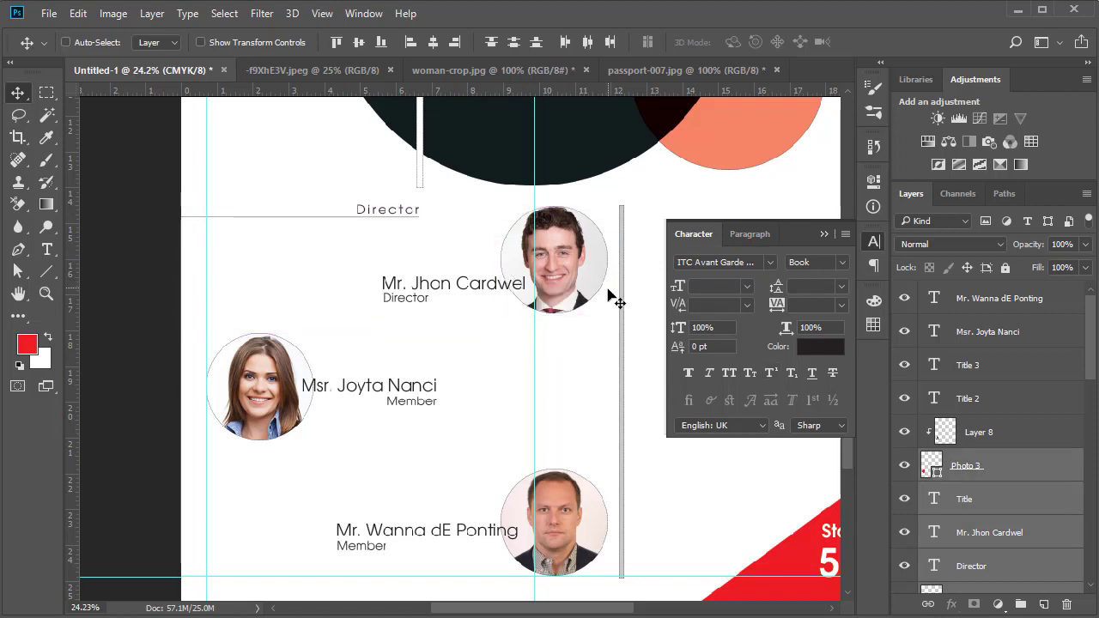
ctrl+click(993, 477)
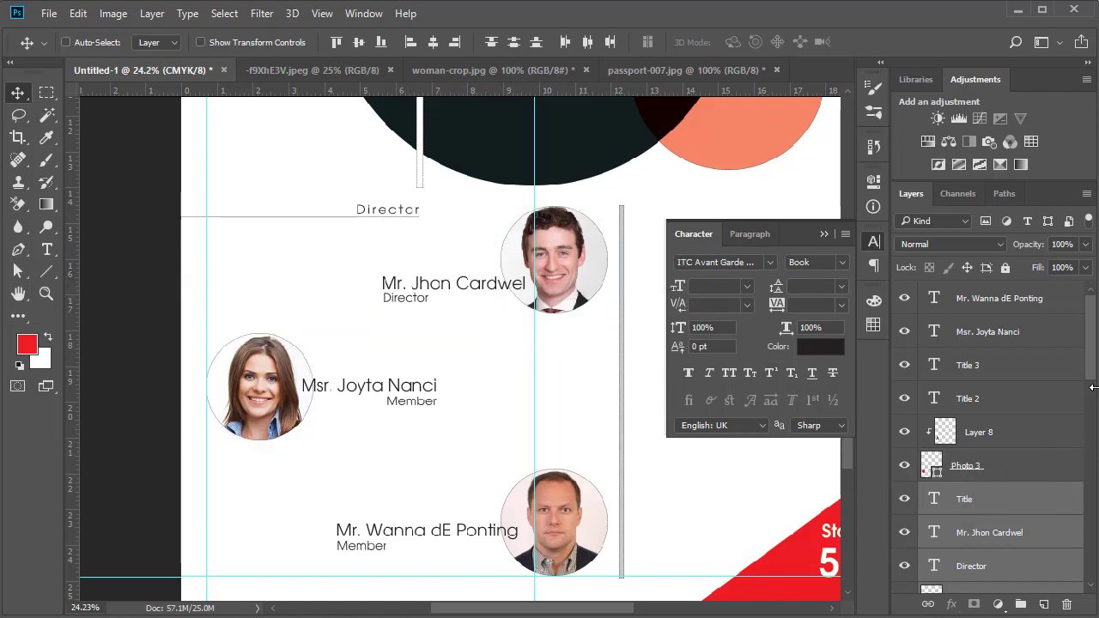
- Move the heading, rule line and top name block down
scroll(987, 429, down, 5)
right_click(589, 276)
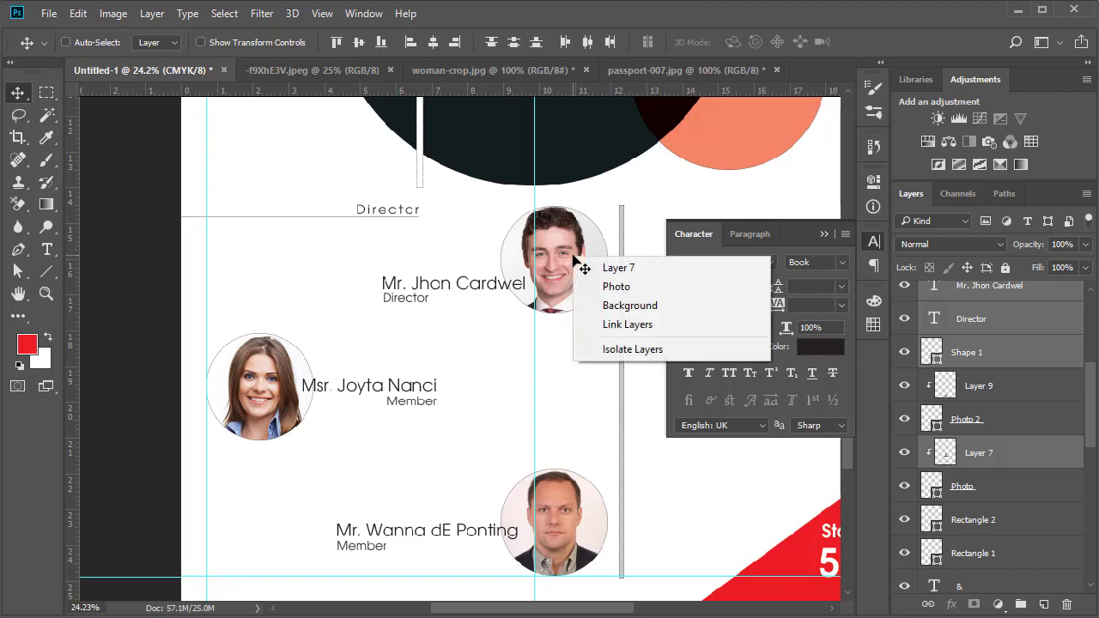
click(618, 267)
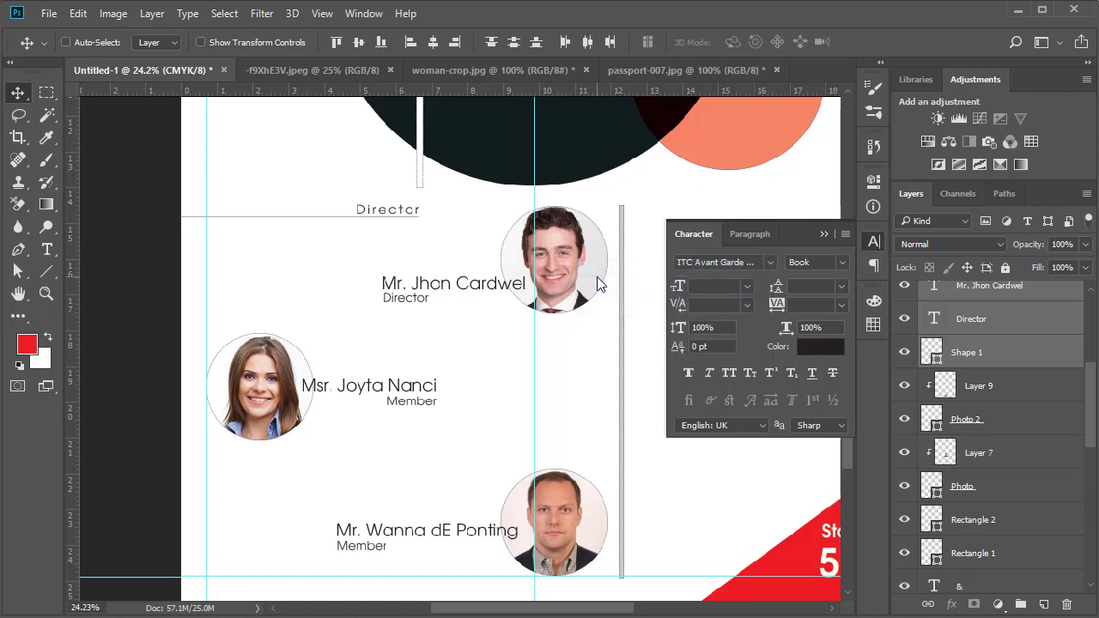
drag(548, 244, 545, 295)
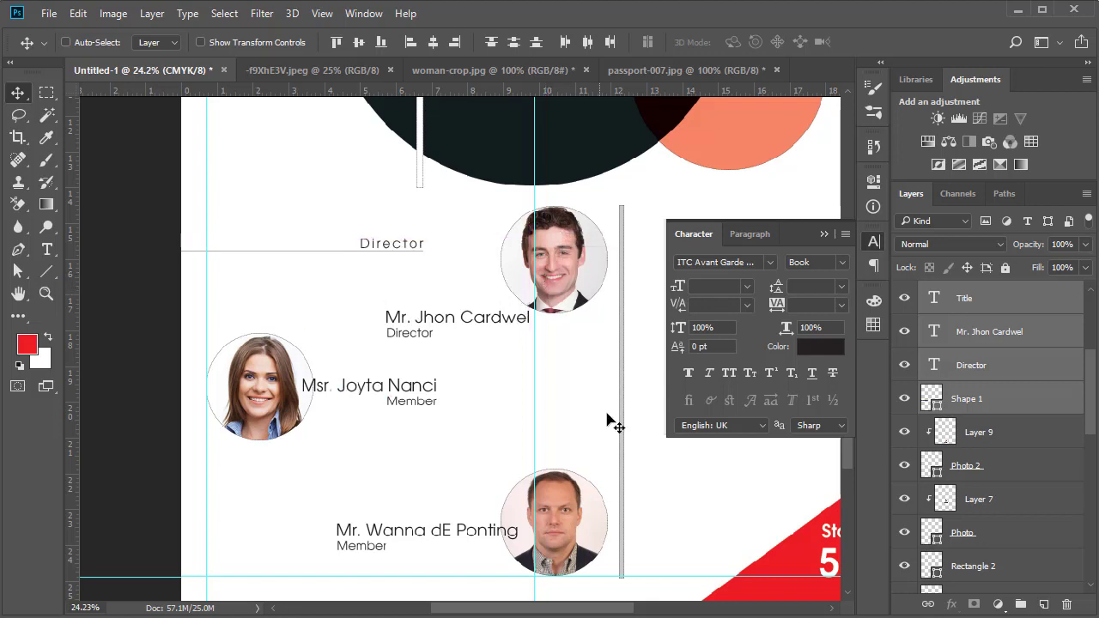
- Select only the rule line layer
right_click(347, 256)
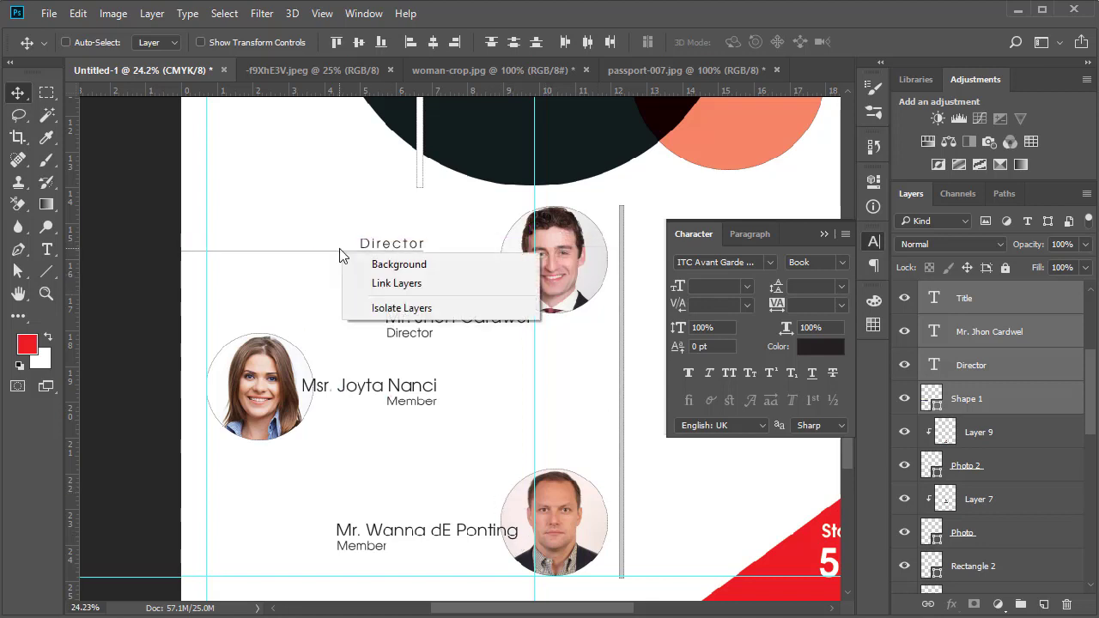
click(333, 255)
right_click(332, 255)
click(307, 254)
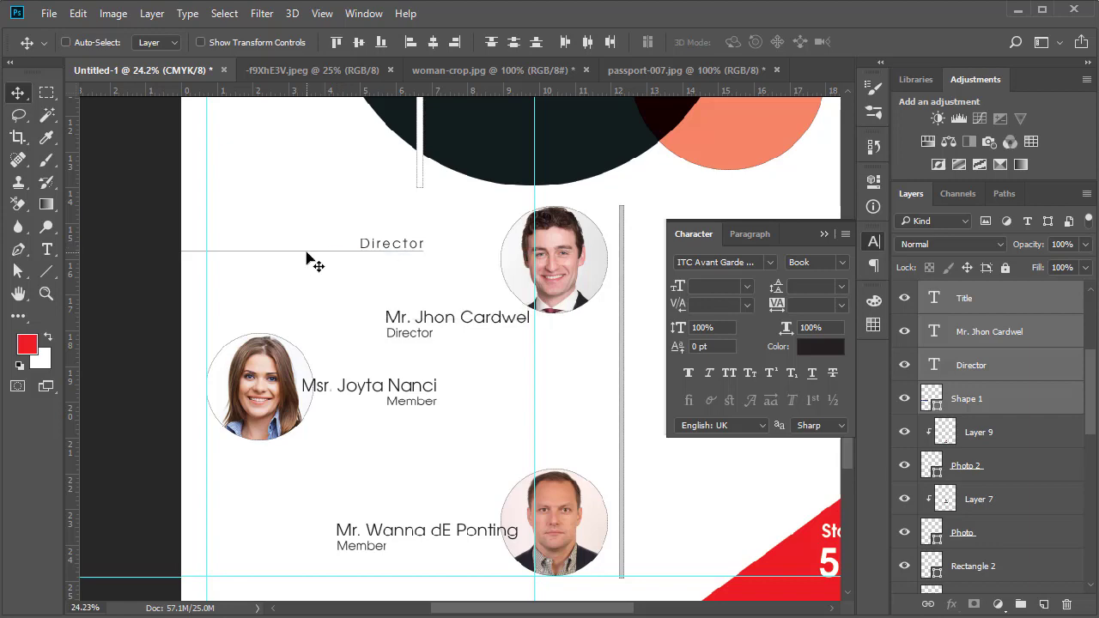
right_click(315, 257)
click(331, 257)
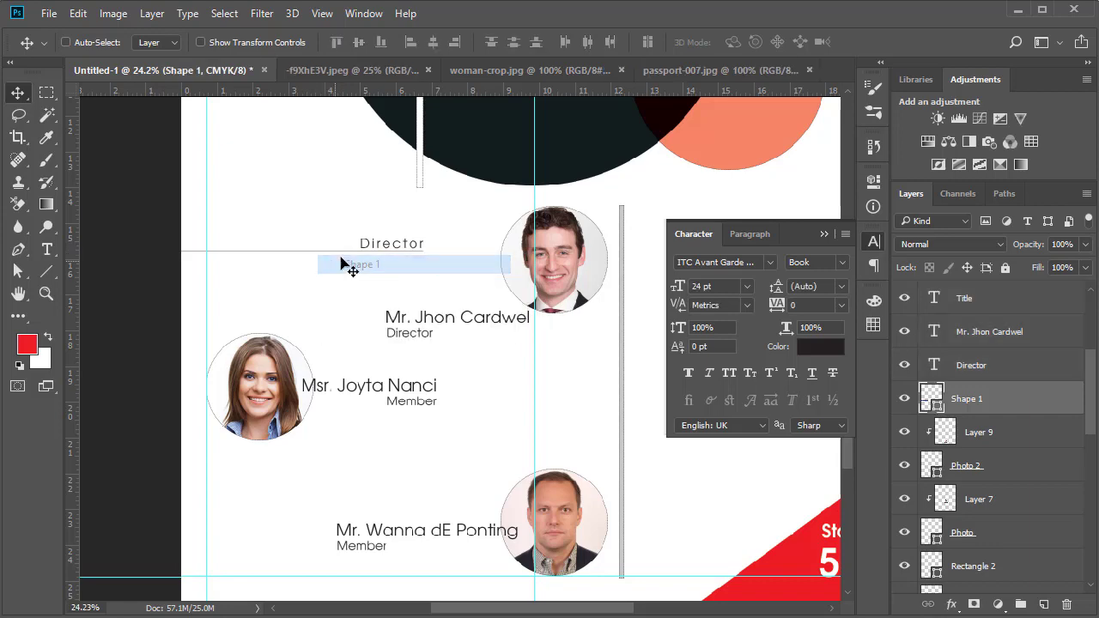
right_click(976, 417)
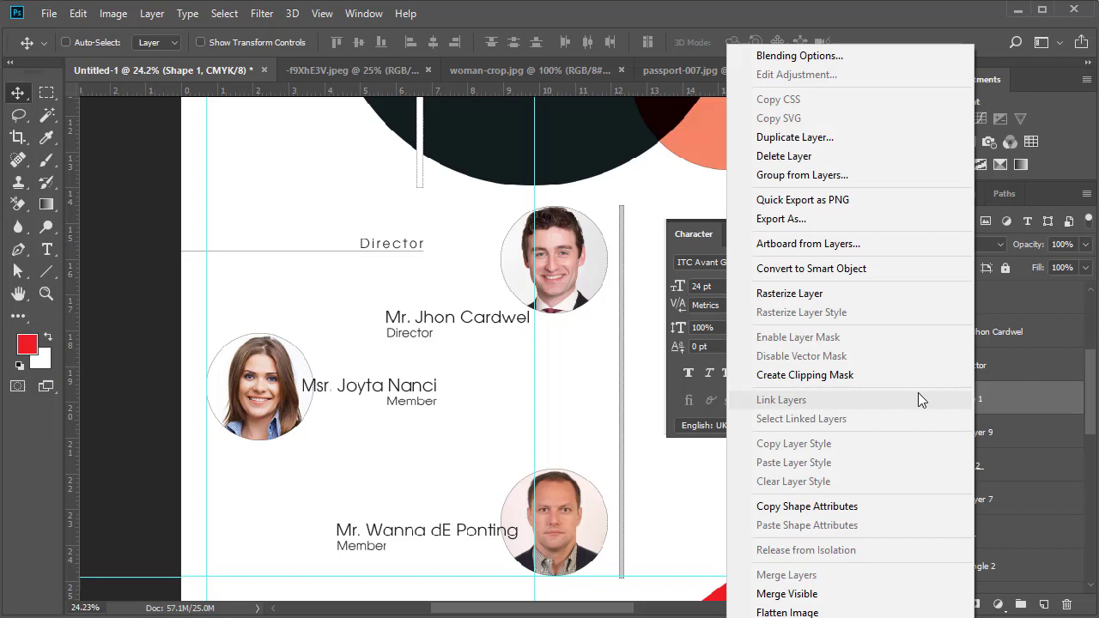
- Duplicate the rule line as Shape 2 and move it above the bottom name
click(815, 135)
click(498, 277)
drag(509, 277, 474, 277)
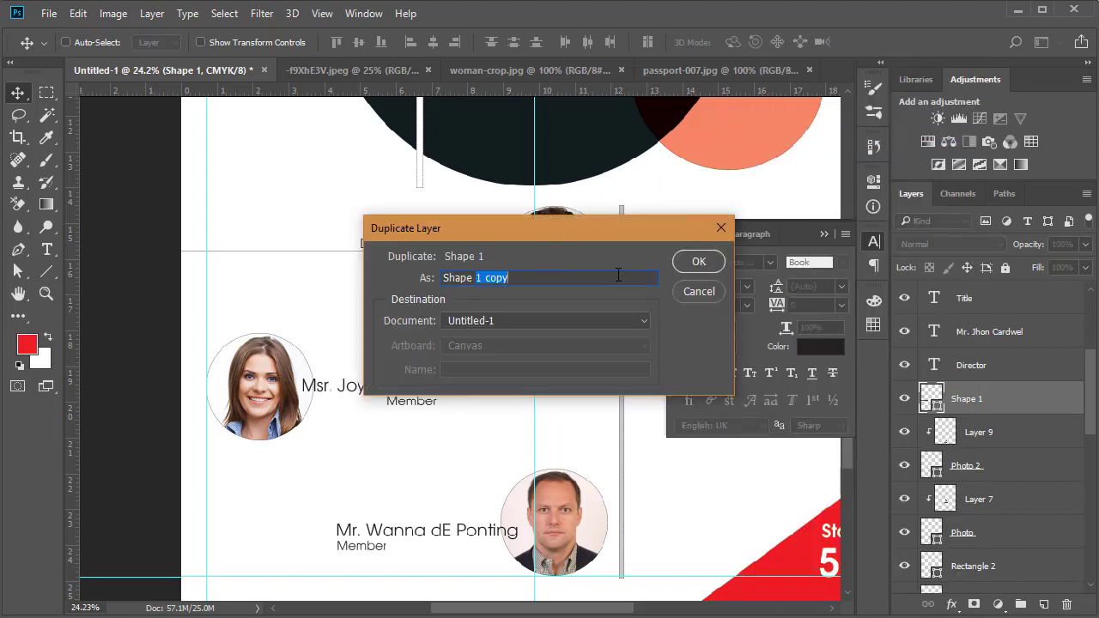
text(2)
key(Return)
mouse_move(335, 265)
mouse_down()
mouse_move(383, 491)
mouse_move(458, 475)
mouse_move(383, 486)
mouse_move(414, 513)
mouse_up()
- Duplicate the Director heading and move the copy onto the lower line
right_click(391, 247)
click(429, 251)
right_click(978, 365)
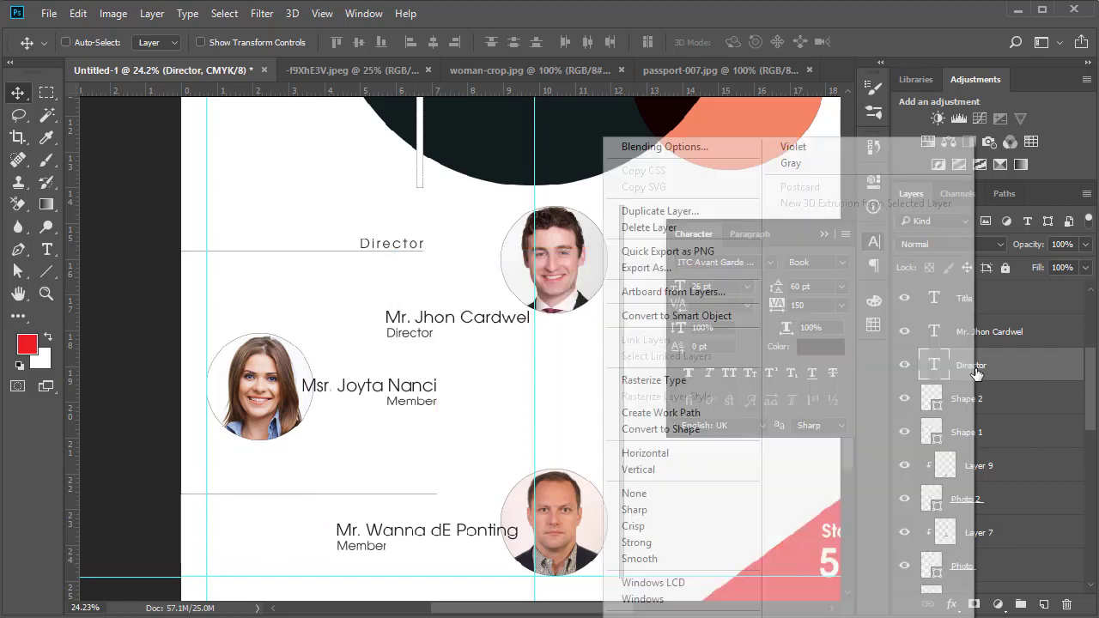
click(655, 214)
click(707, 265)
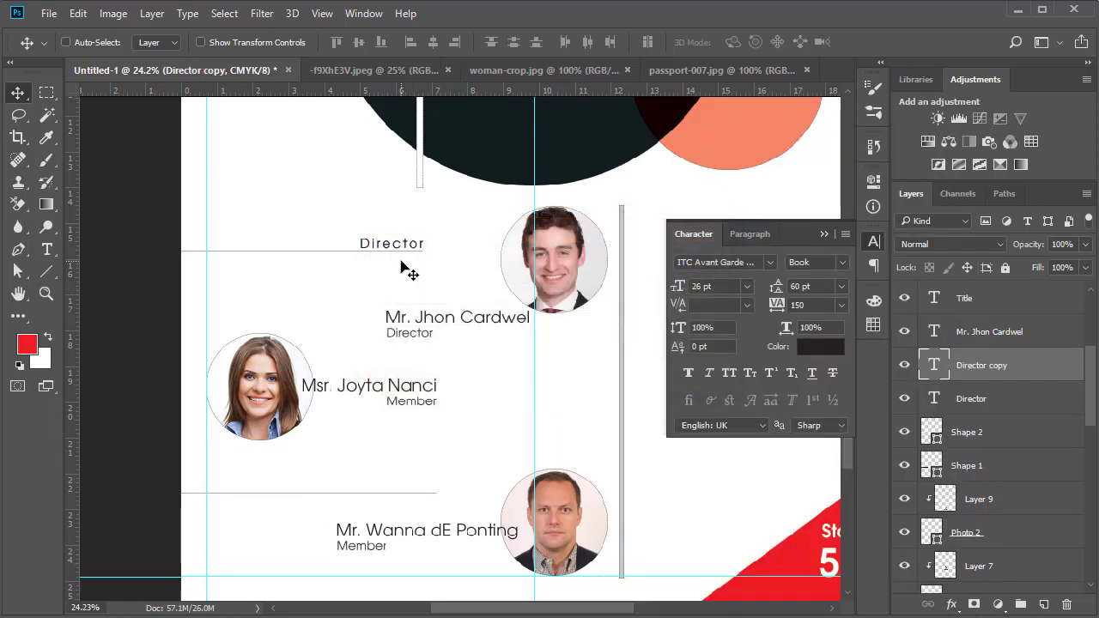
drag(404, 258, 402, 493)
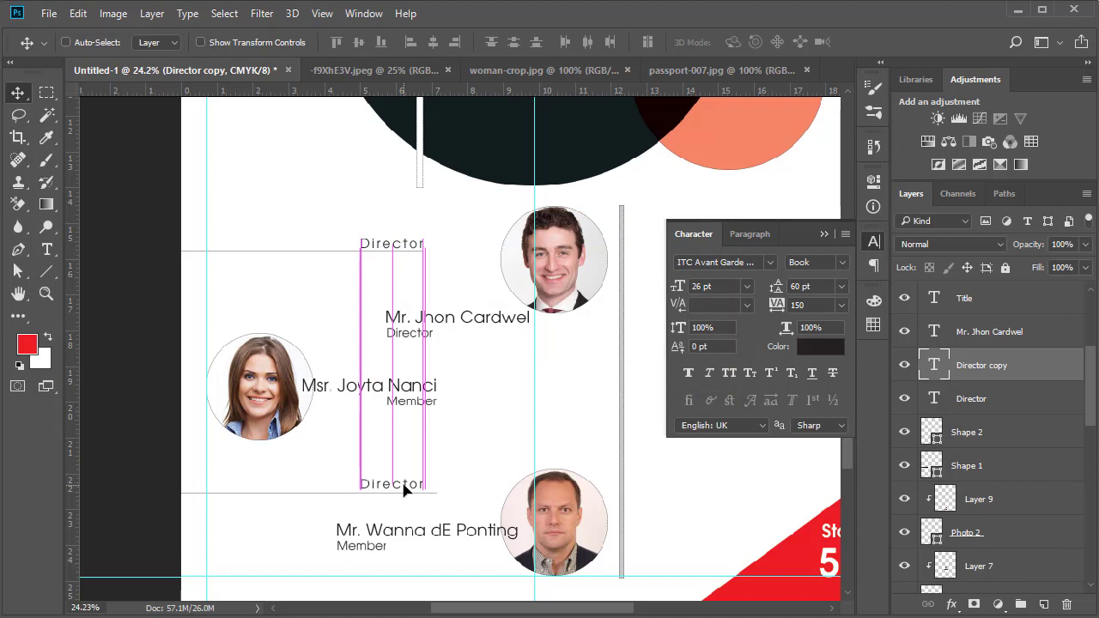
- Change the lower heading to 'Assistant Professor', align it to the line's end, and nudge it down
click(47, 250)
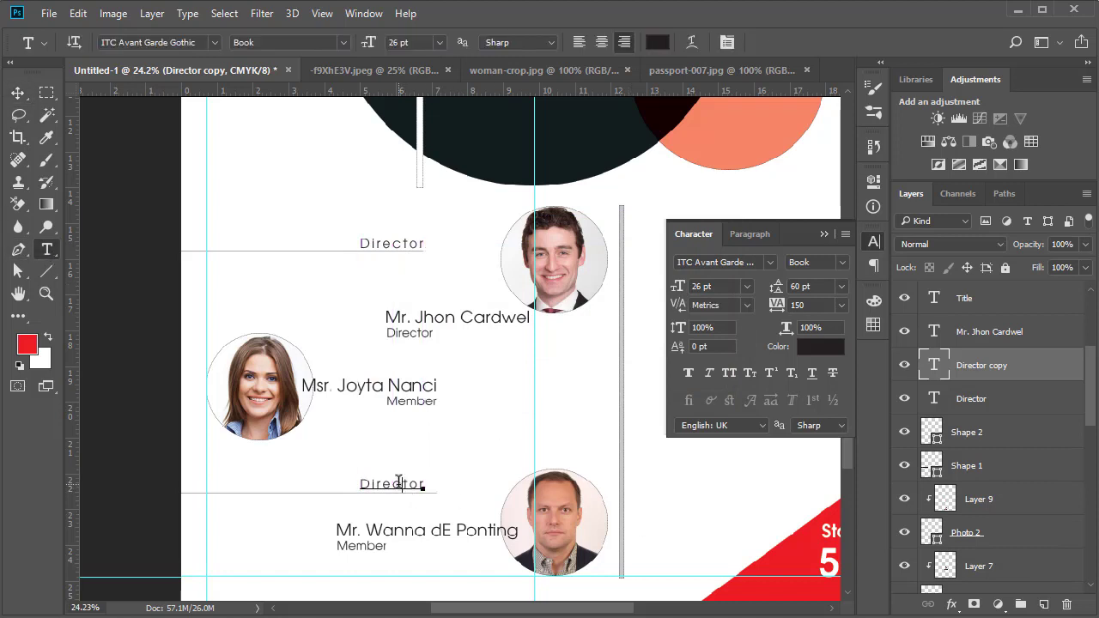
double_click(398, 484)
text(As)
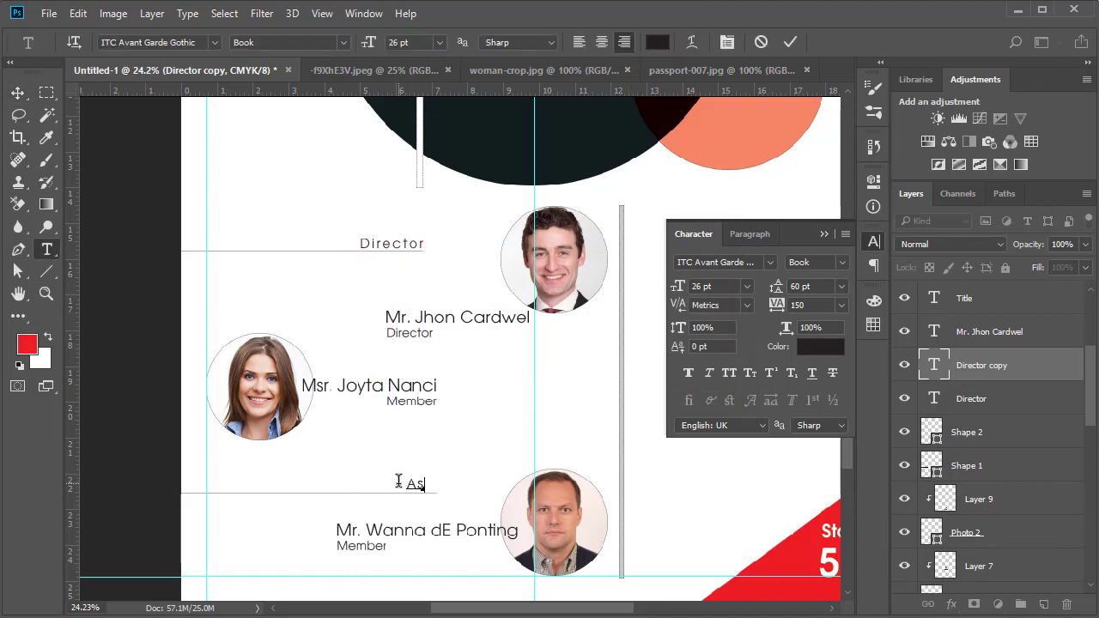
text(sistant )
text(Profe)
text(ssor)
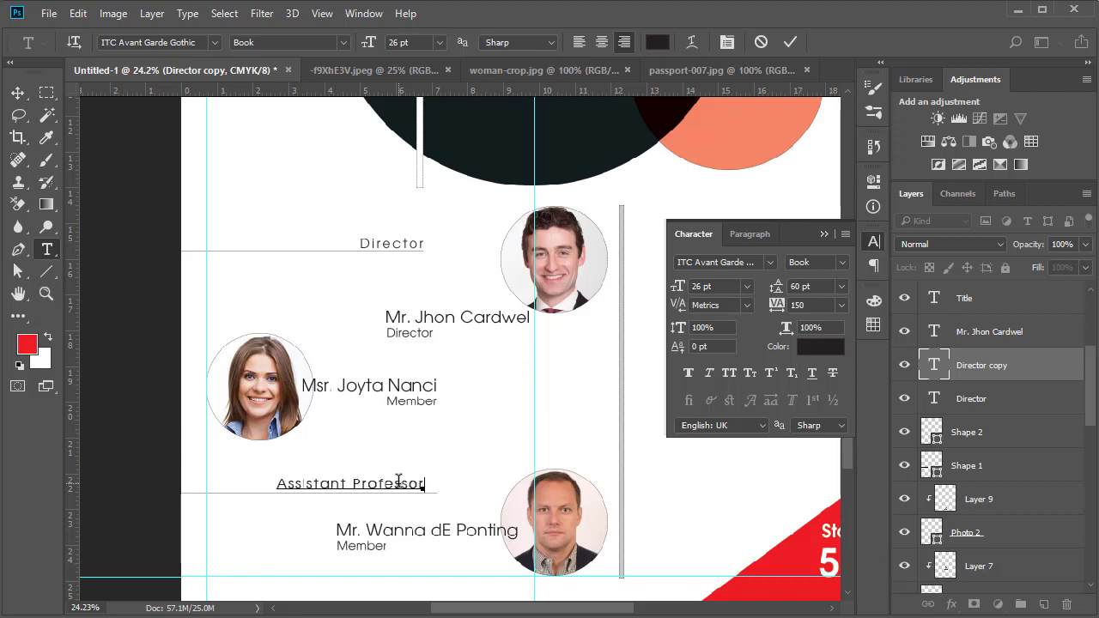
key(ctrl+Return)
key(v)
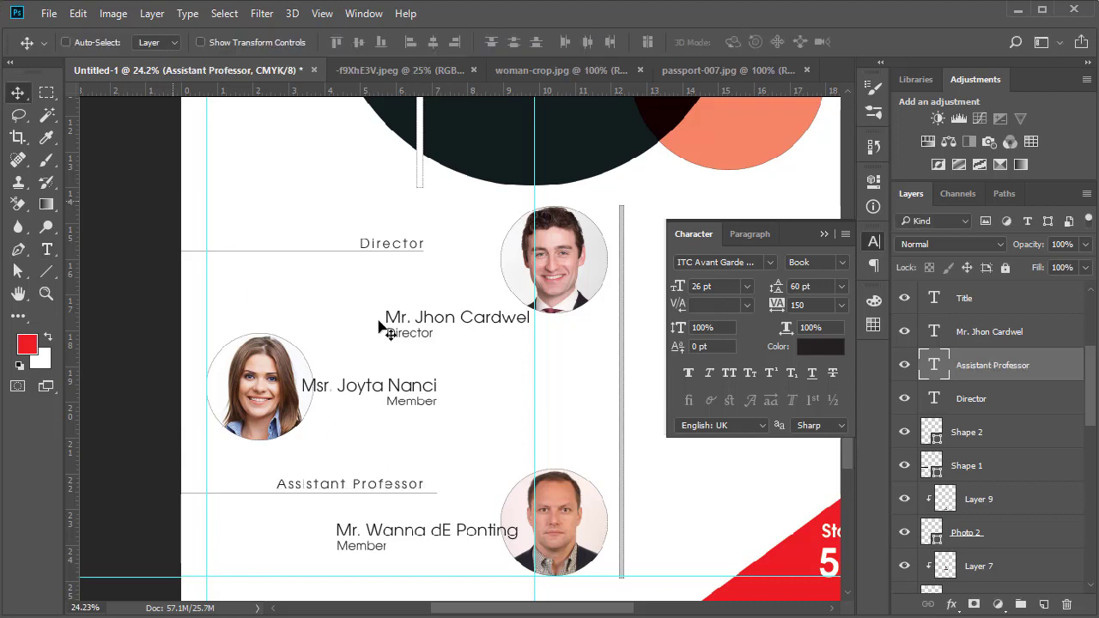
drag(381, 493, 393, 493)
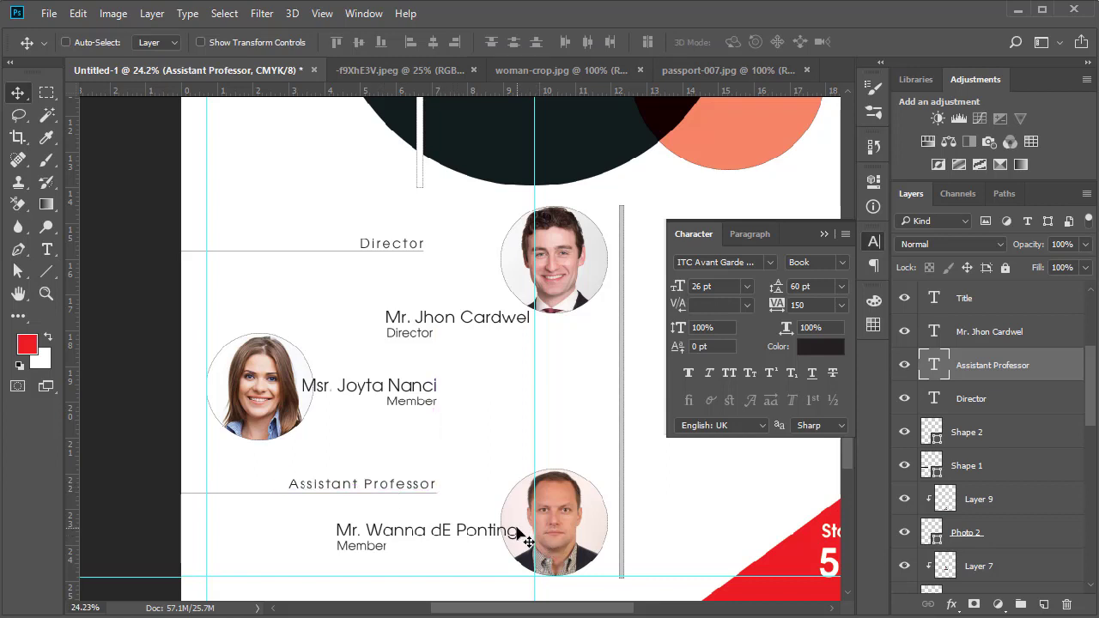
key(shift+Down)
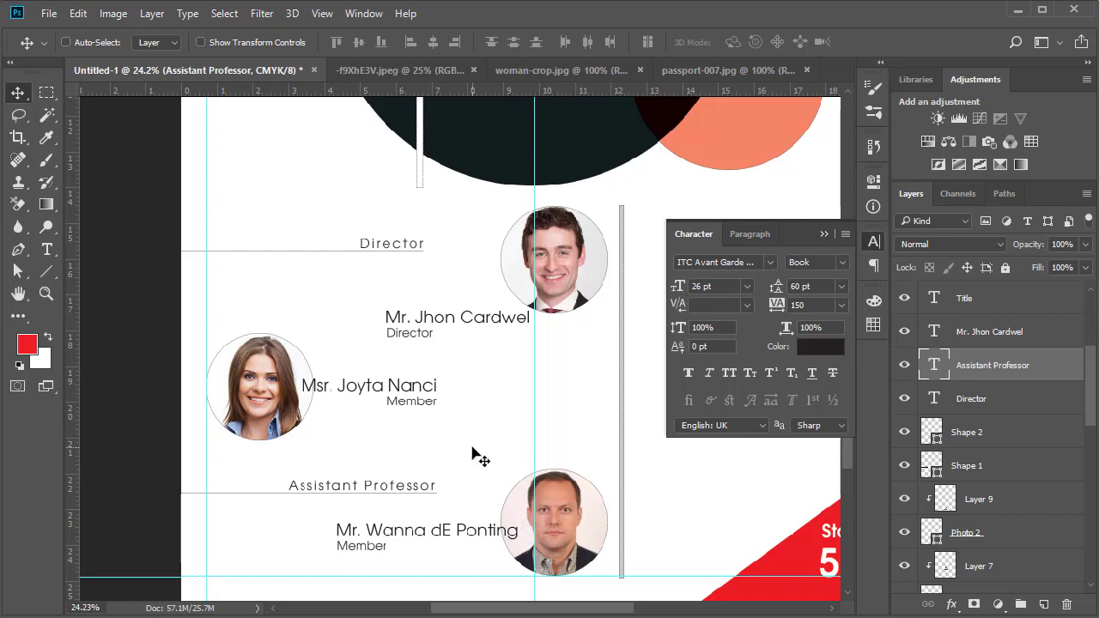
click(322, 14)
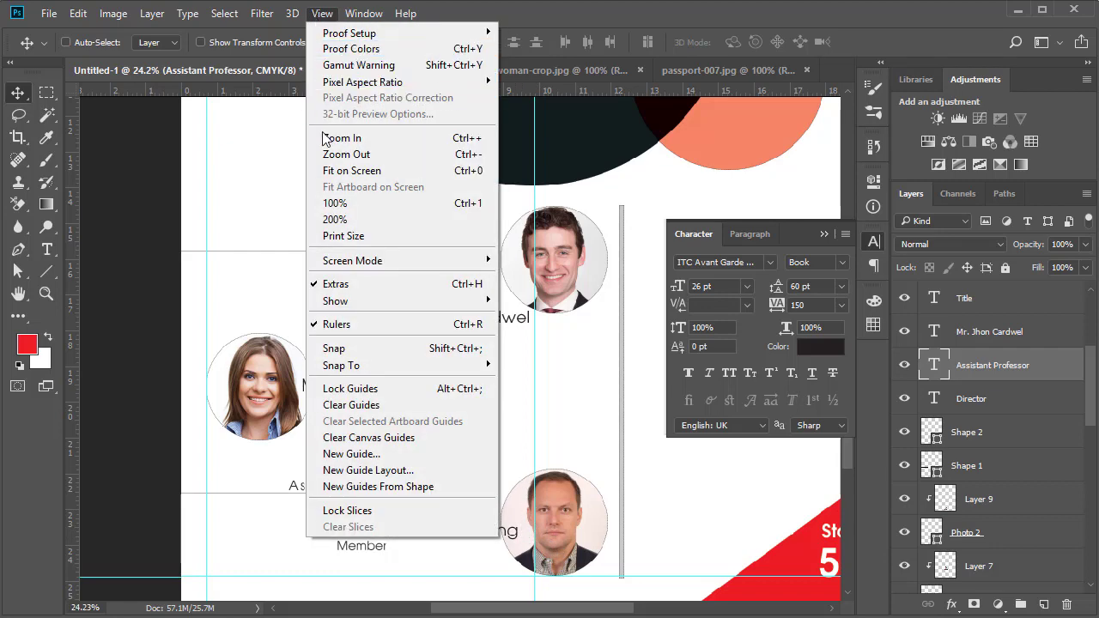
- Move the top portrait (Layer 7 and Photo) down about 30 px
click(325, 173)
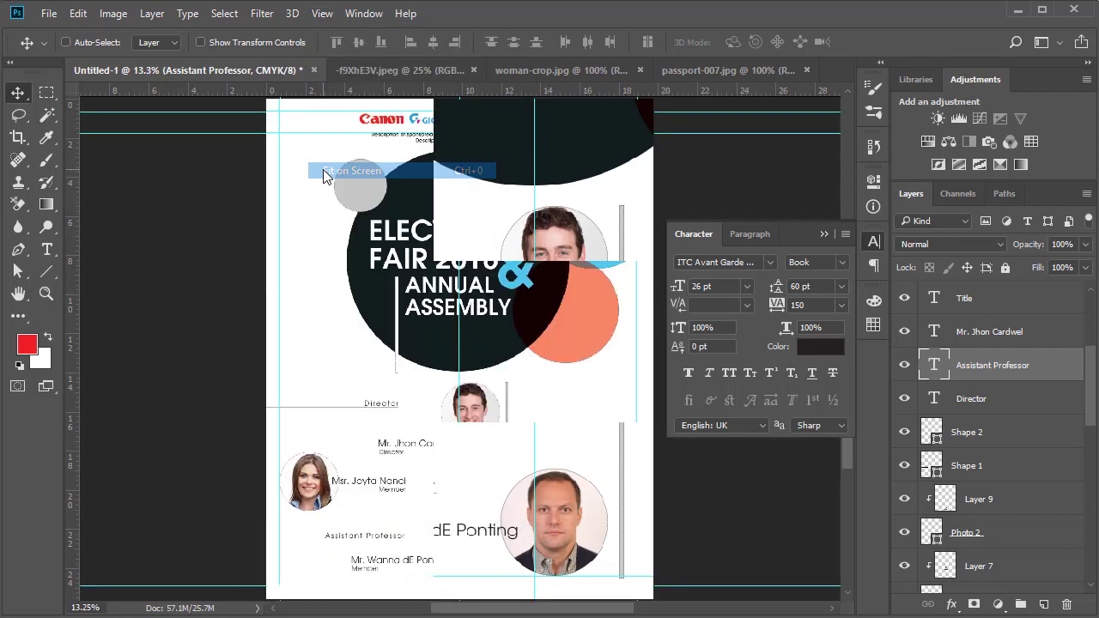
click(46, 294)
drag(177, 311, 566, 592)
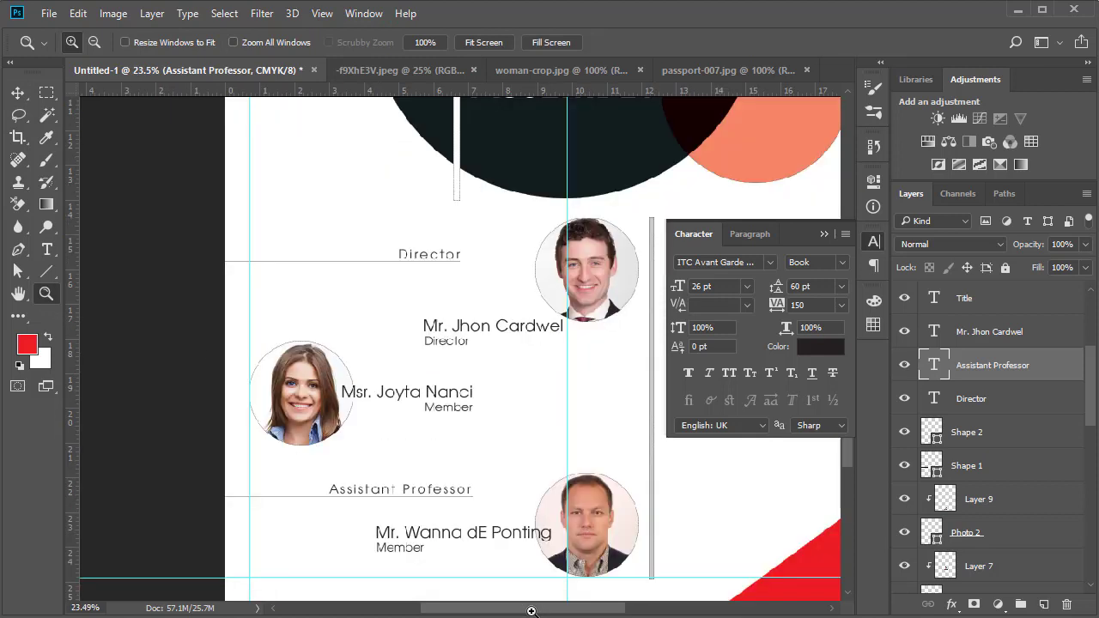
click(17, 92)
right_click(602, 272)
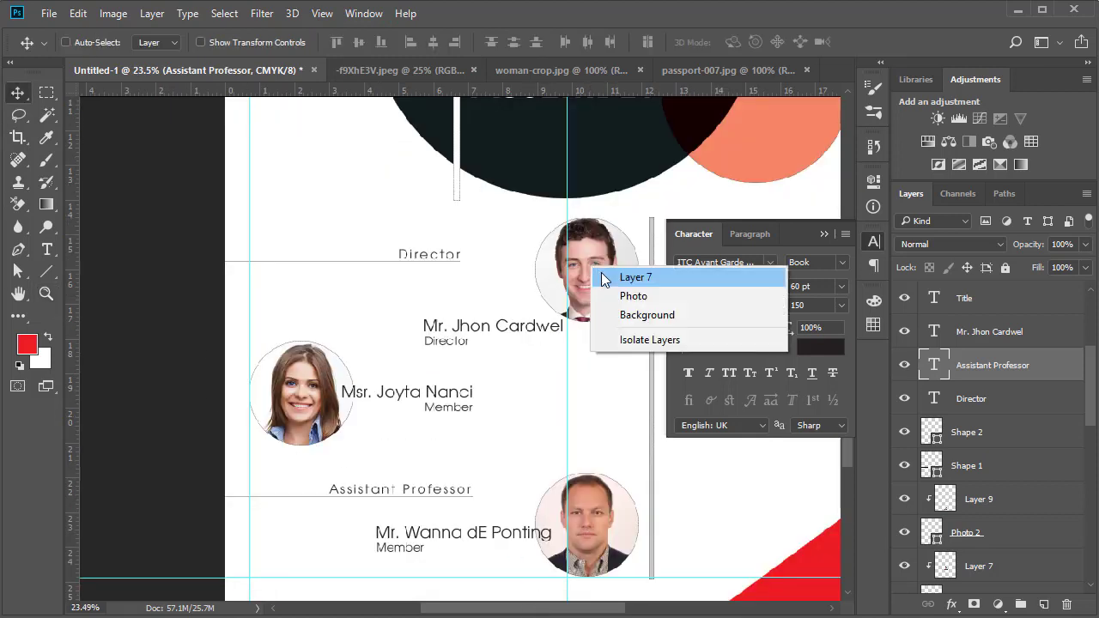
click(606, 275)
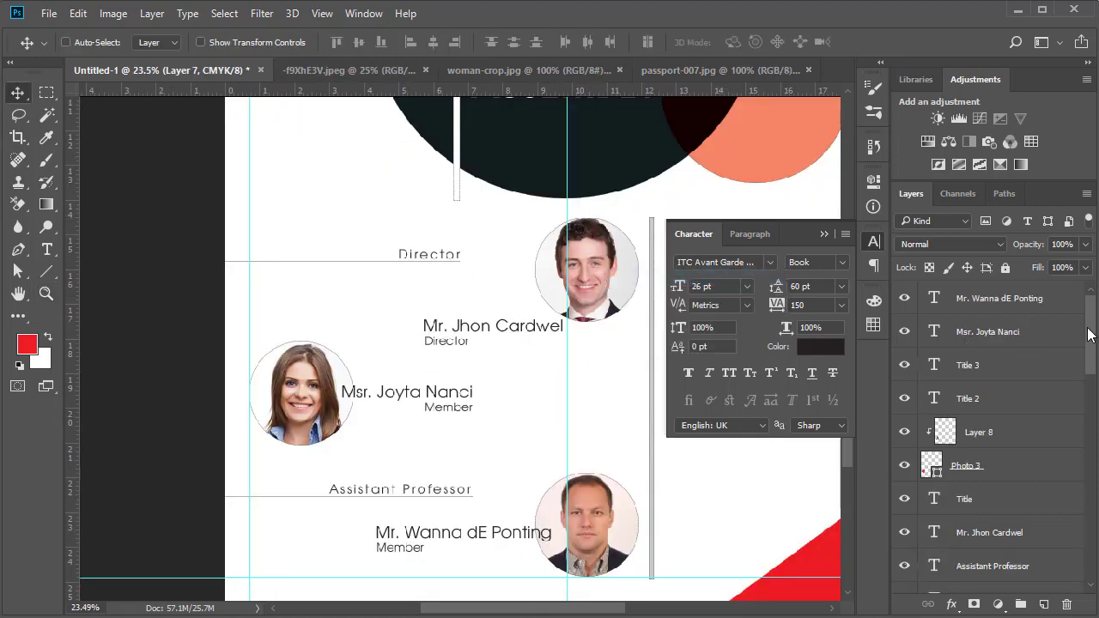
drag(1090, 339, 1091, 405)
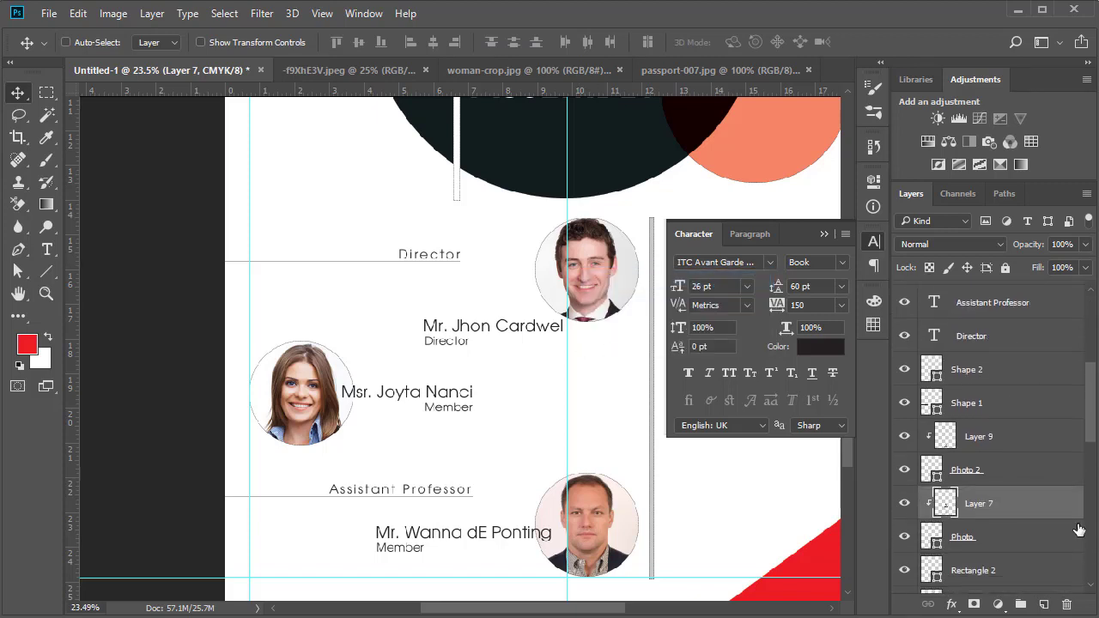
shift+click(1021, 538)
drag(594, 349, 601, 375)
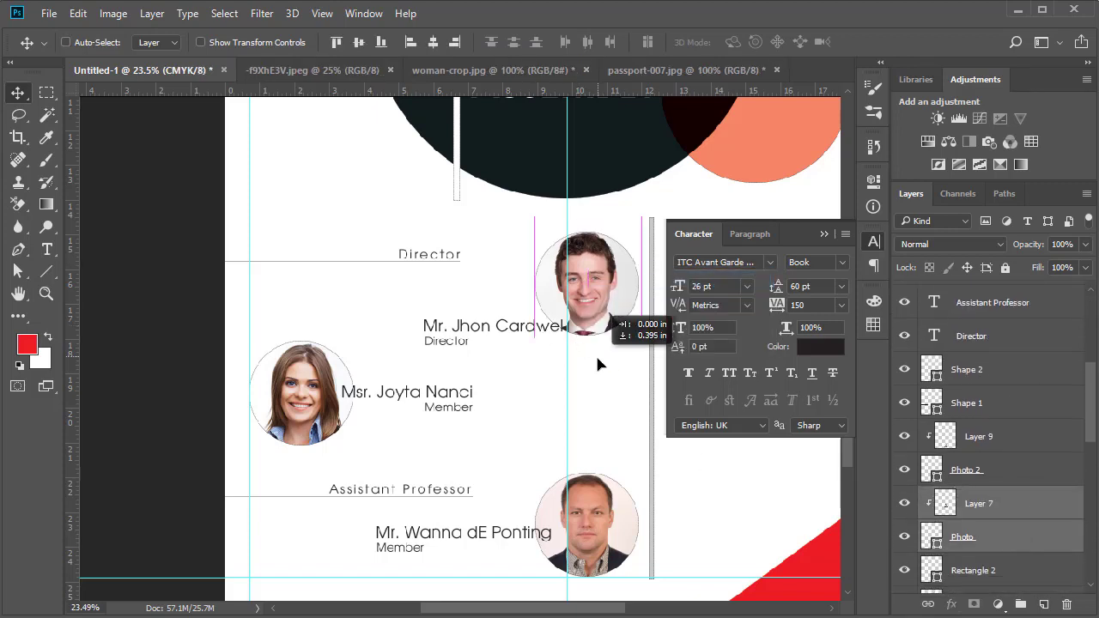
- Move the Director label and its Shape 1 line down together
right_click(387, 271)
key(Escape)
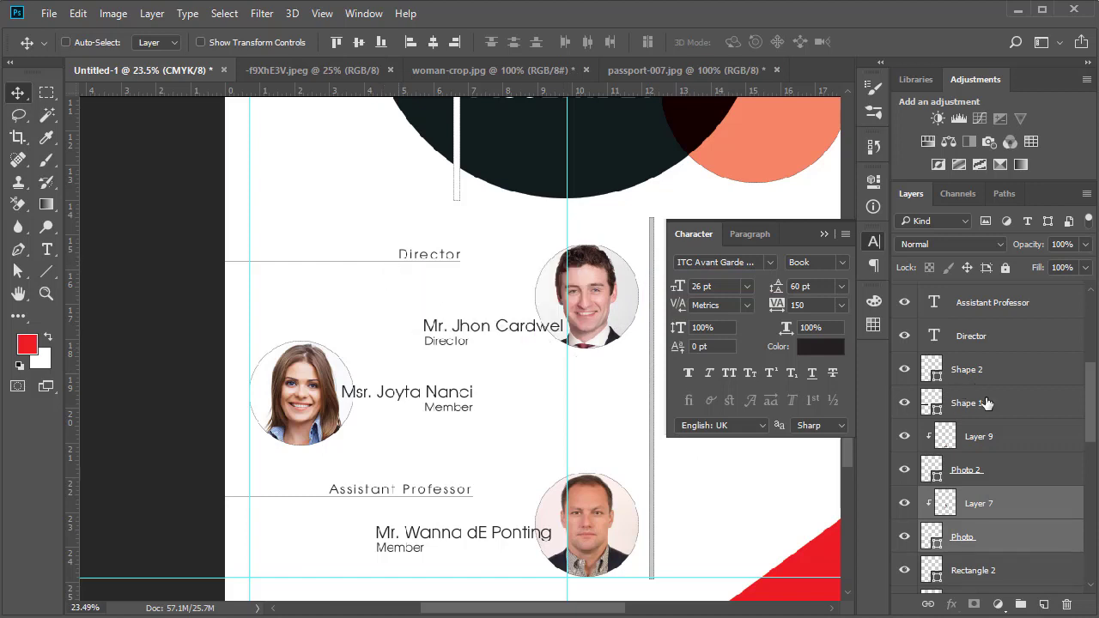
click(987, 404)
click(903, 403)
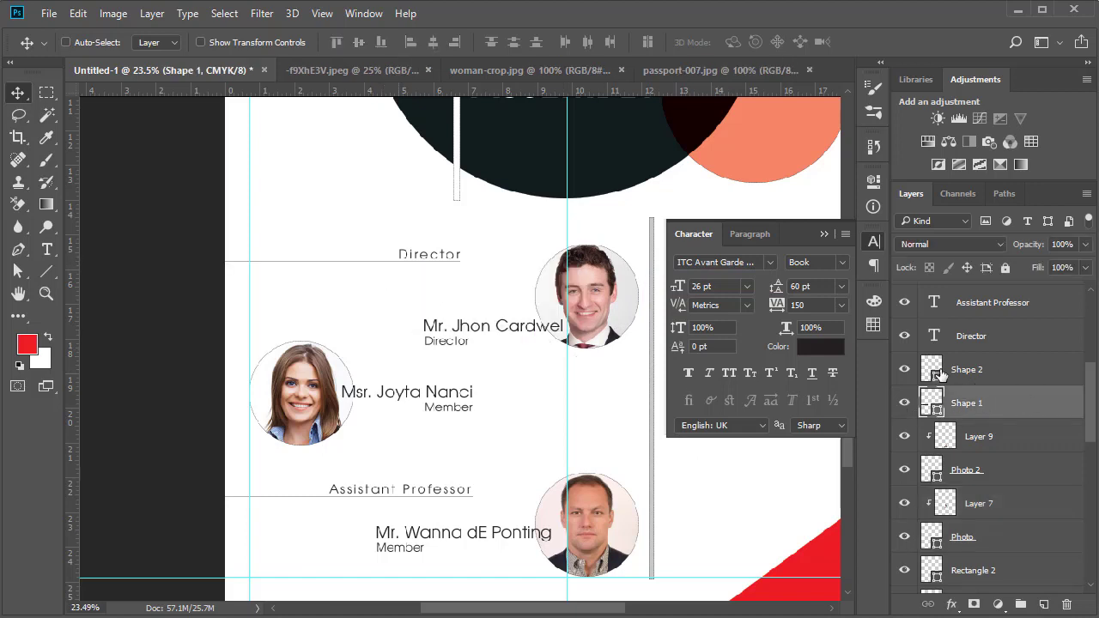
right_click(438, 258)
click(466, 266)
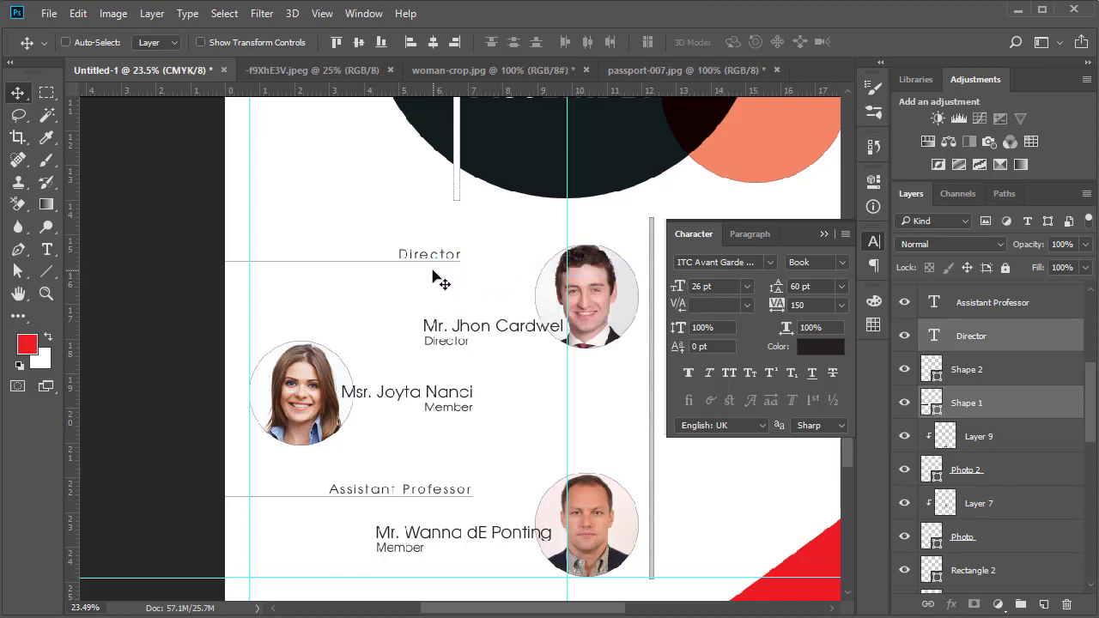
drag(432, 272, 438, 312)
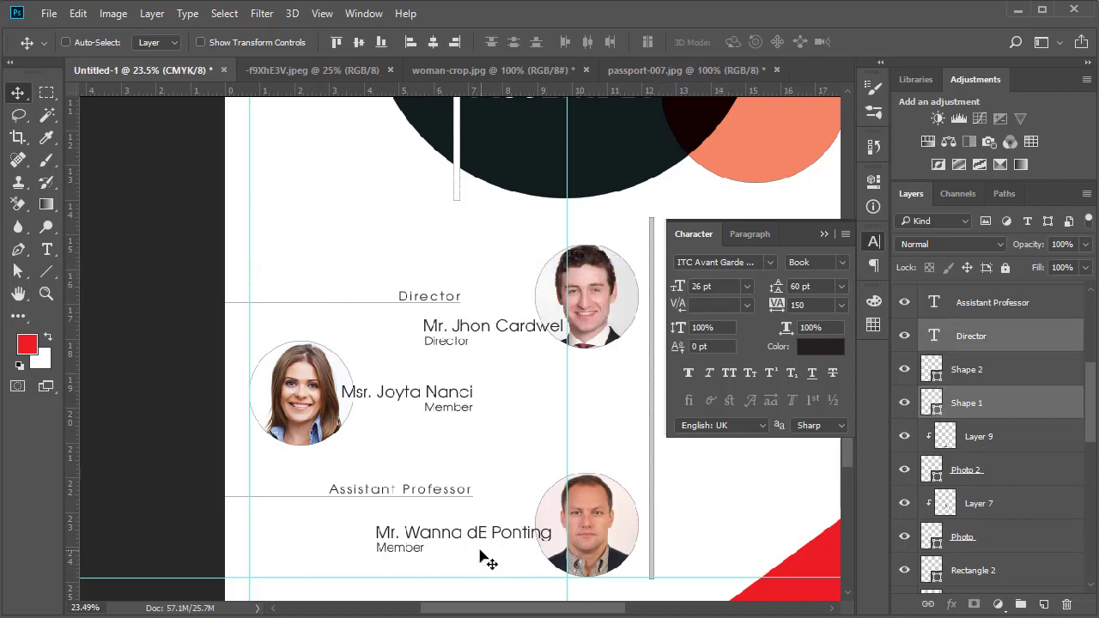
- Raise the Assistant Professor label and its Shape 2 line about 17 px
right_click(433, 501)
click(433, 500)
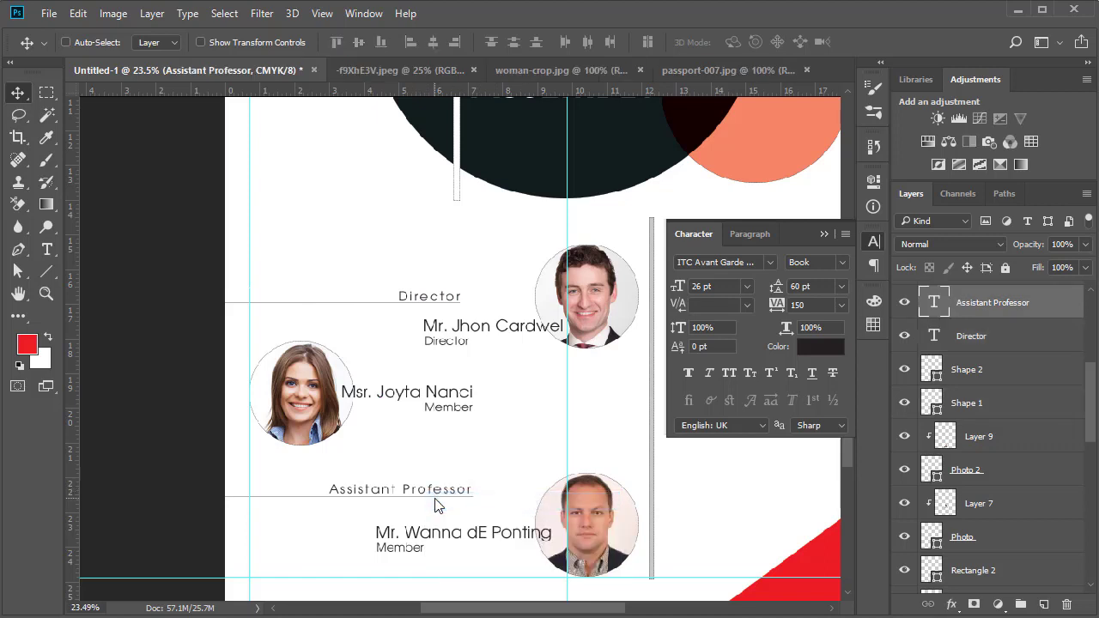
ctrl+click(1011, 378)
drag(446, 520, 443, 505)
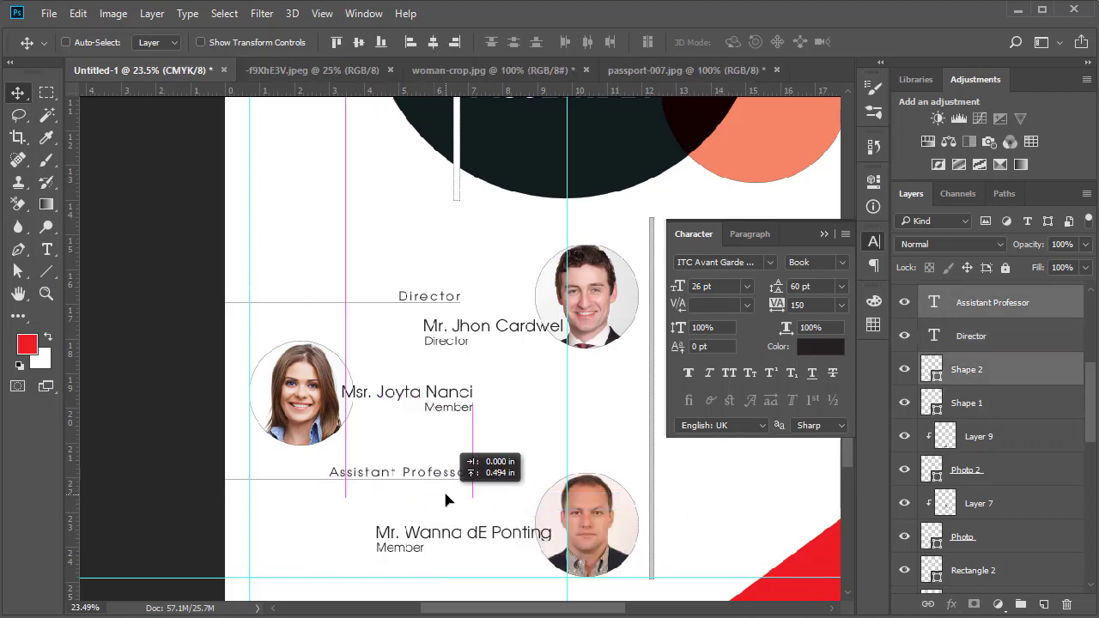
ctrl+click(451, 539)
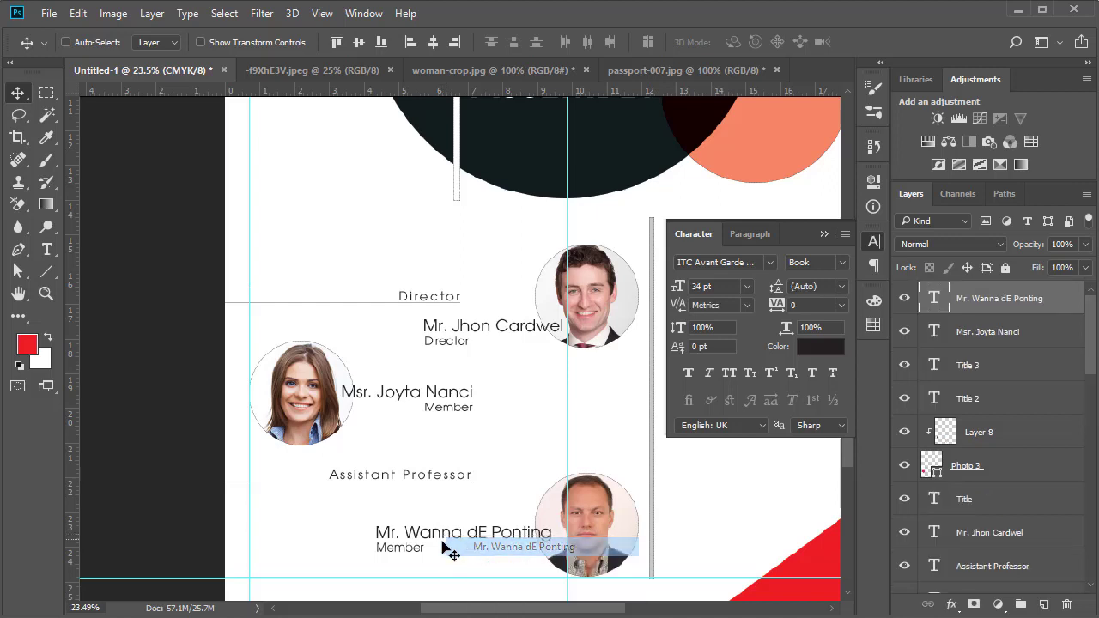
ctrl+shift+click(413, 554)
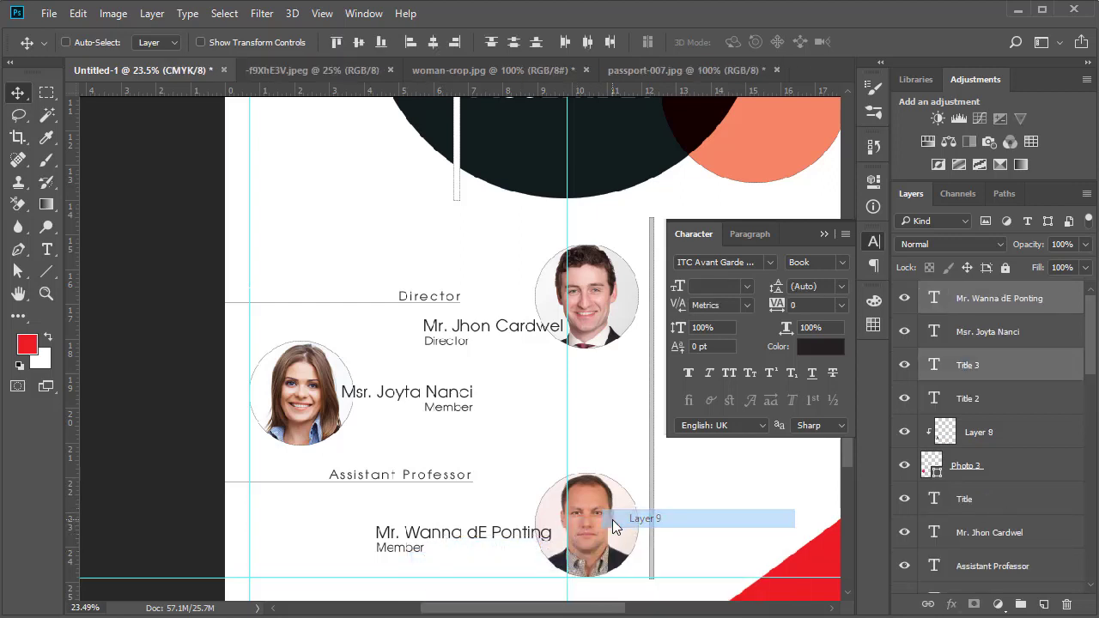
mouse_move(1088, 369)
mouse_down()
mouse_move(1080, 591)
mouse_move(1083, 467)
mouse_up()
right_click(573, 533)
click(609, 515)
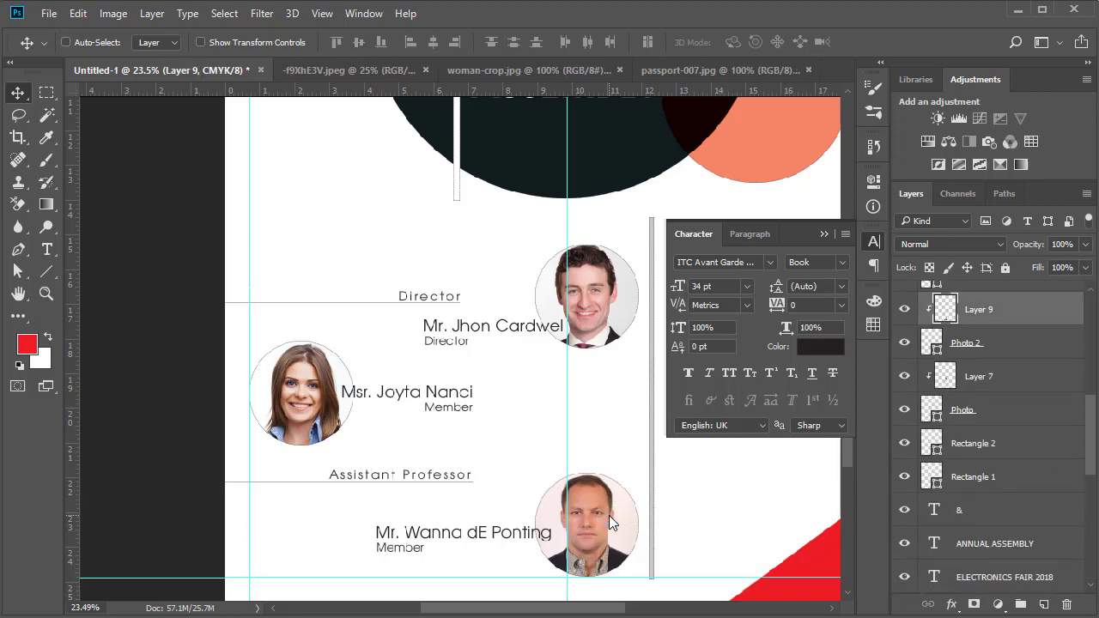
ctrl+click(1009, 344)
right_click(497, 540)
key(Escape)
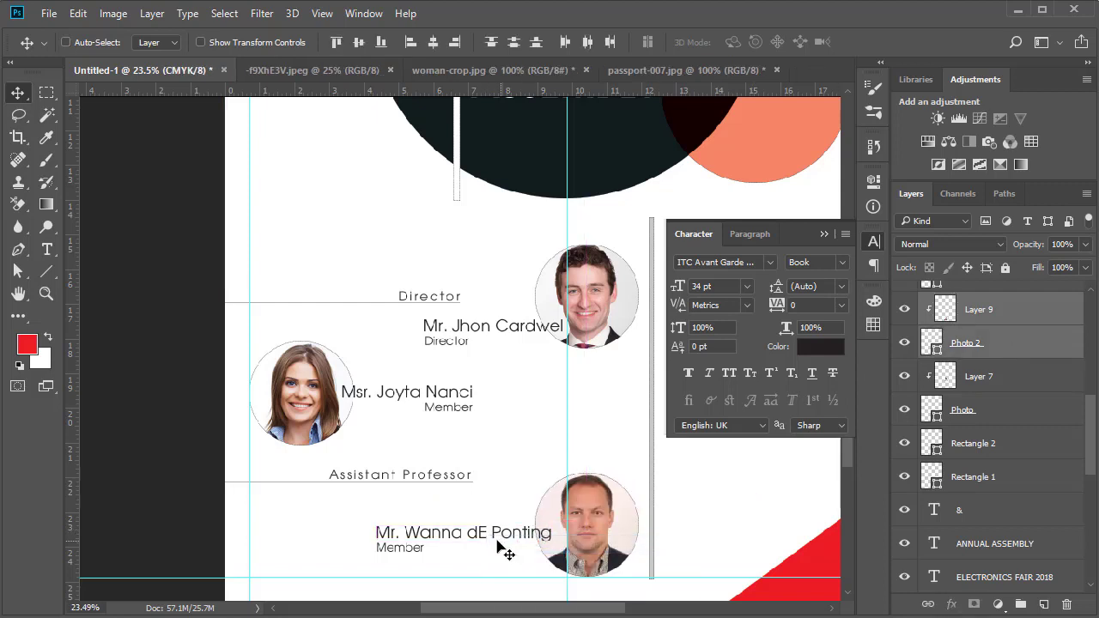
drag(588, 535, 588, 507)
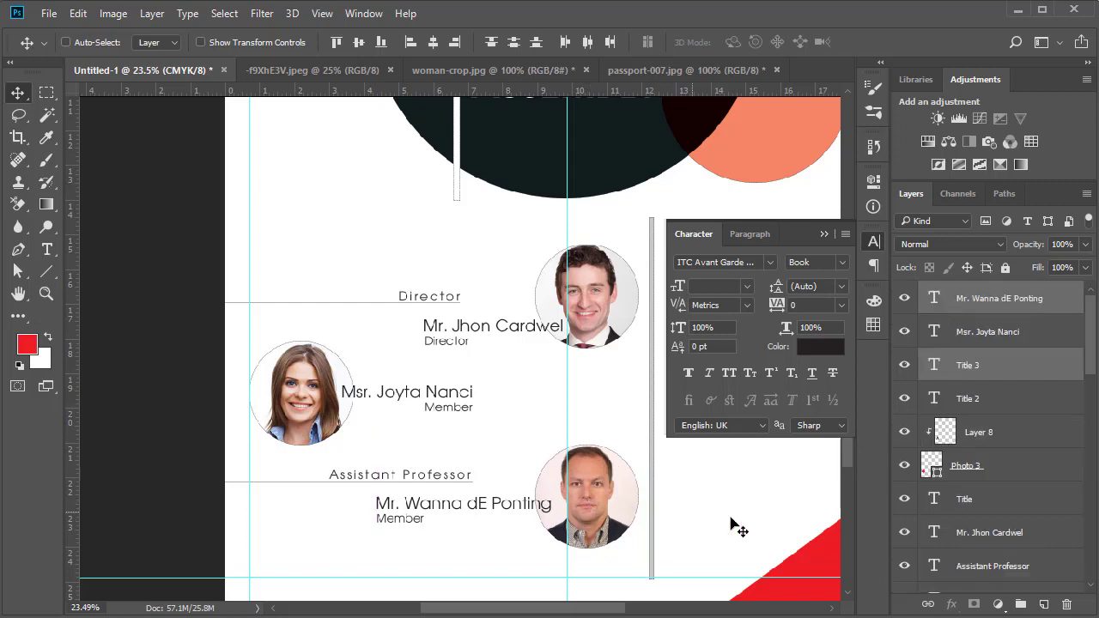
key(space)
mouse_move(714, 478)
mouse_down()
mouse_move(392, 461)
mouse_move(415, 470)
mouse_up()
click(47, 249)
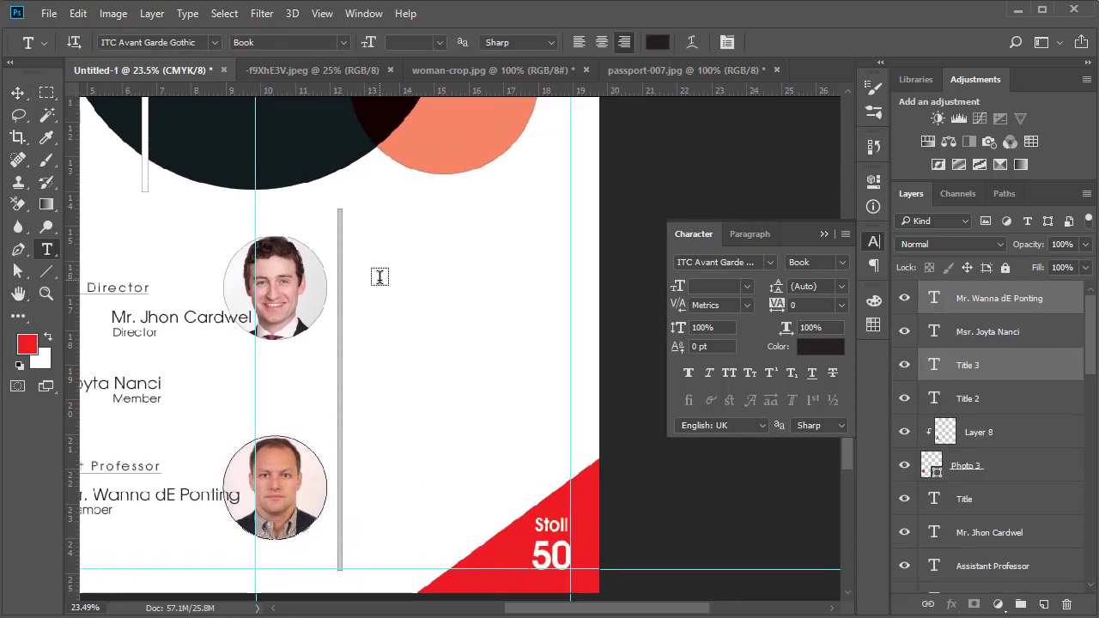
- Add a 40 pt text 'Date: 24 December 2018' to the right of the portraits
click(374, 270)
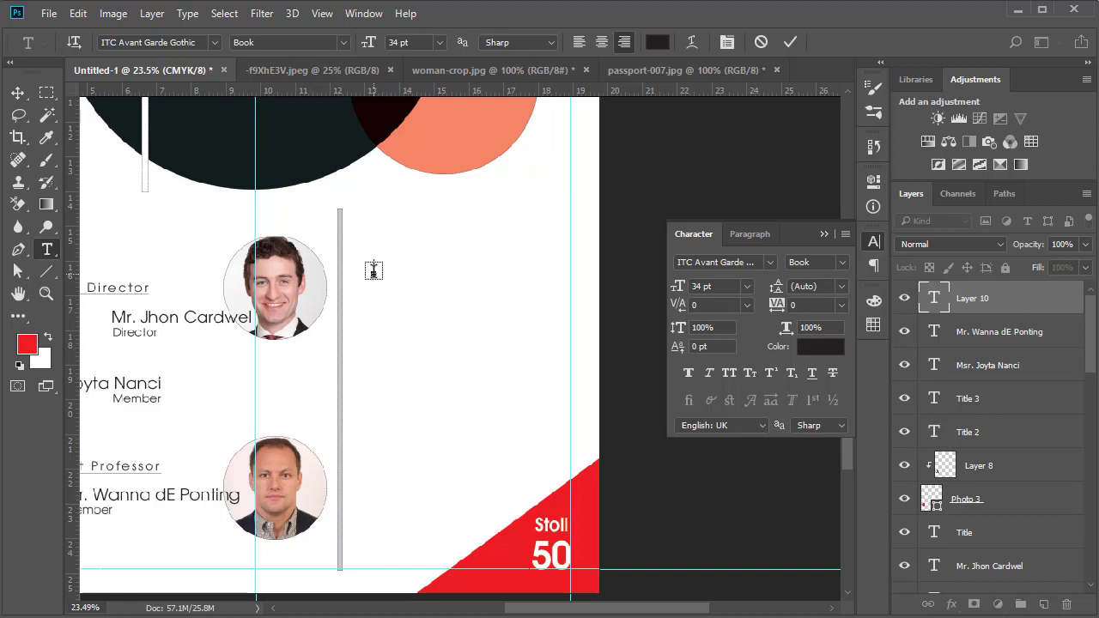
click(704, 286)
text(40)
key(Return)
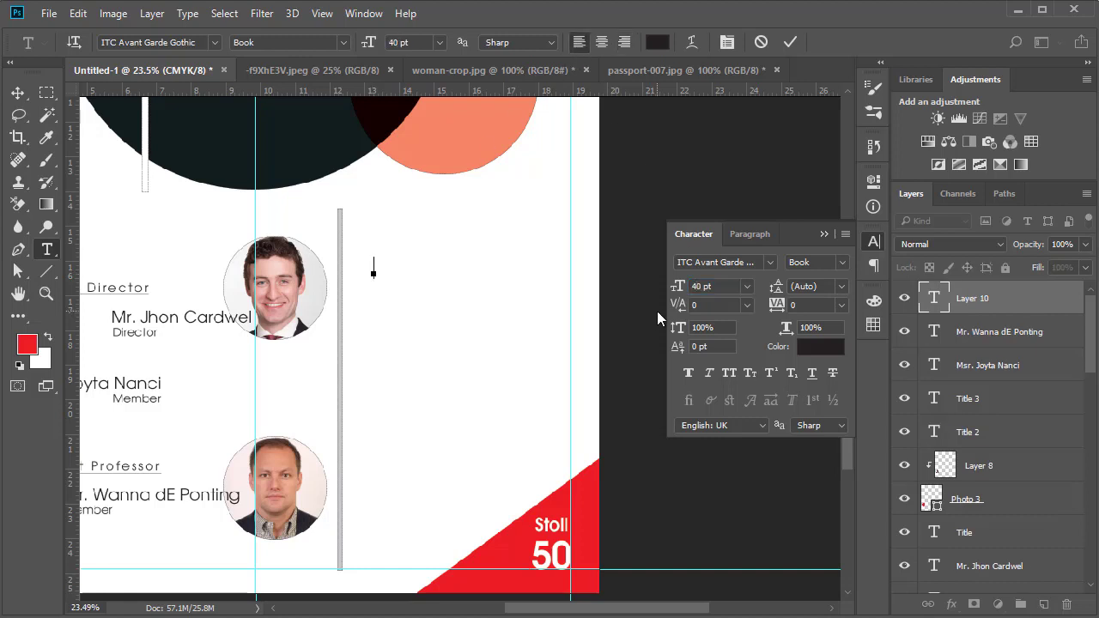
text(Date: )
text(24 Dece)
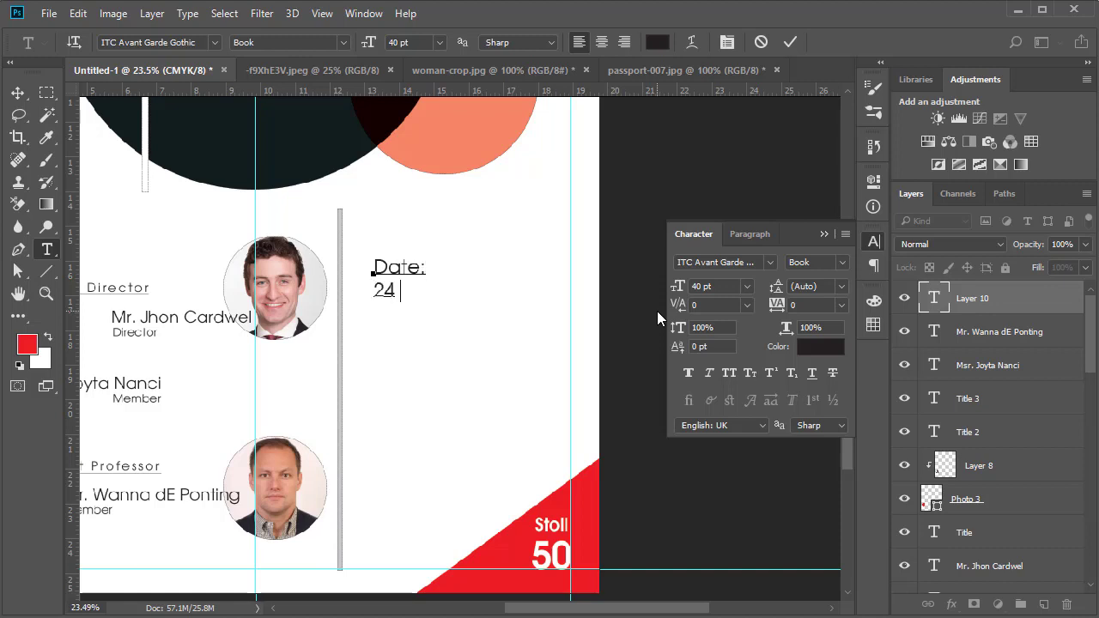
text(mber)
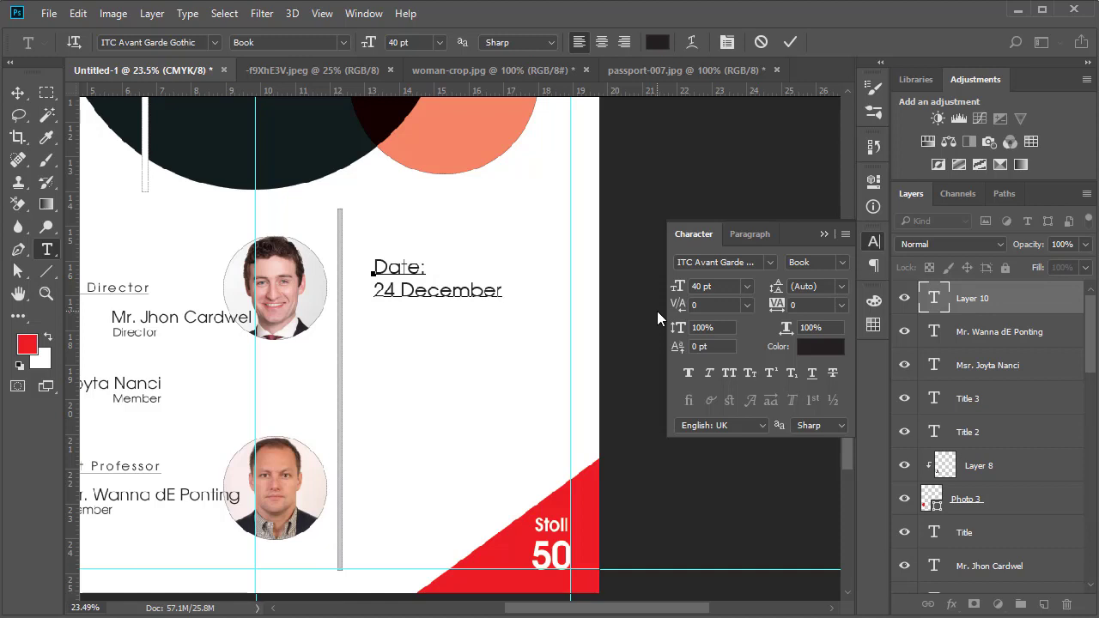
text( 2018)
key(ctrl+Return)
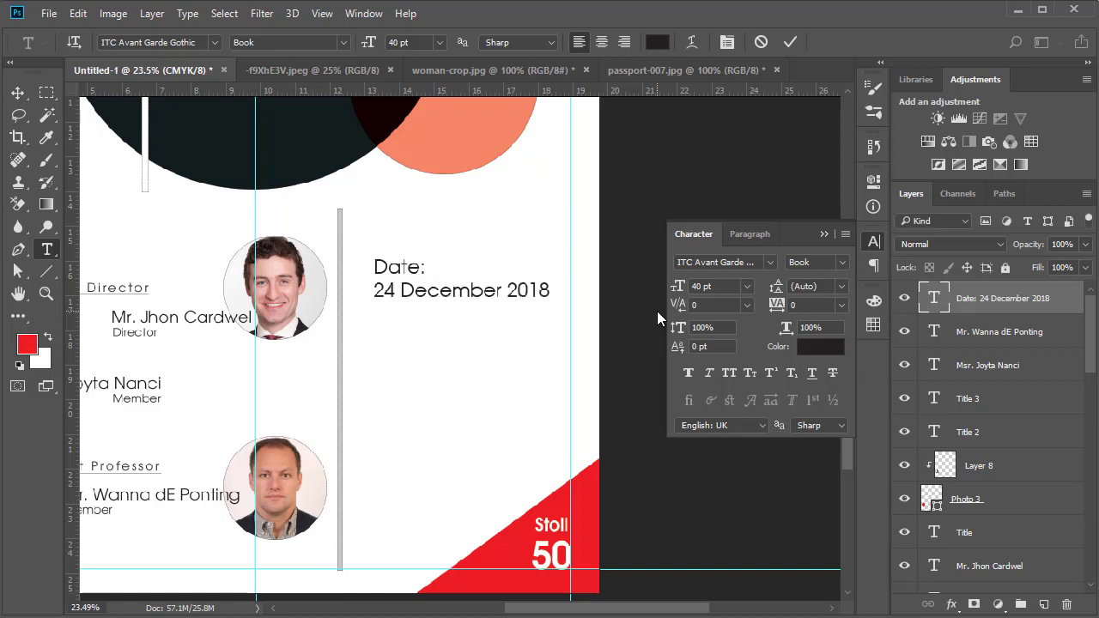
- Add the 'Venue: New Market Conference Hall Newyork' lines and move the block down about 60 px
click(526, 289)
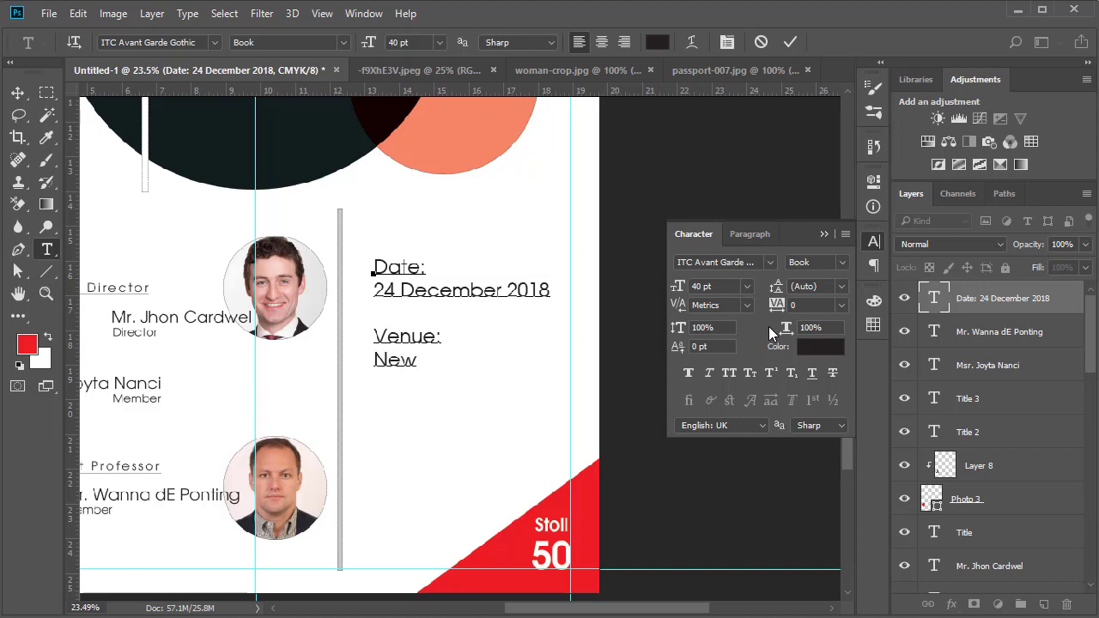
text(Market)
key(Return)
text(Conferen)
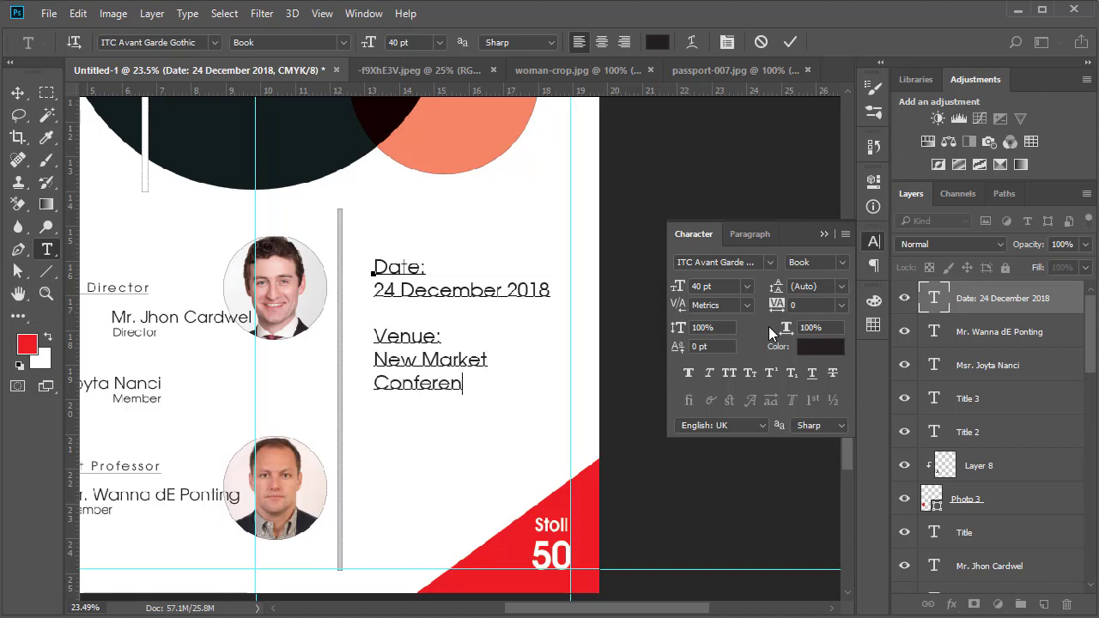
text(ce Hall)
key(Return)
text(Newyo)
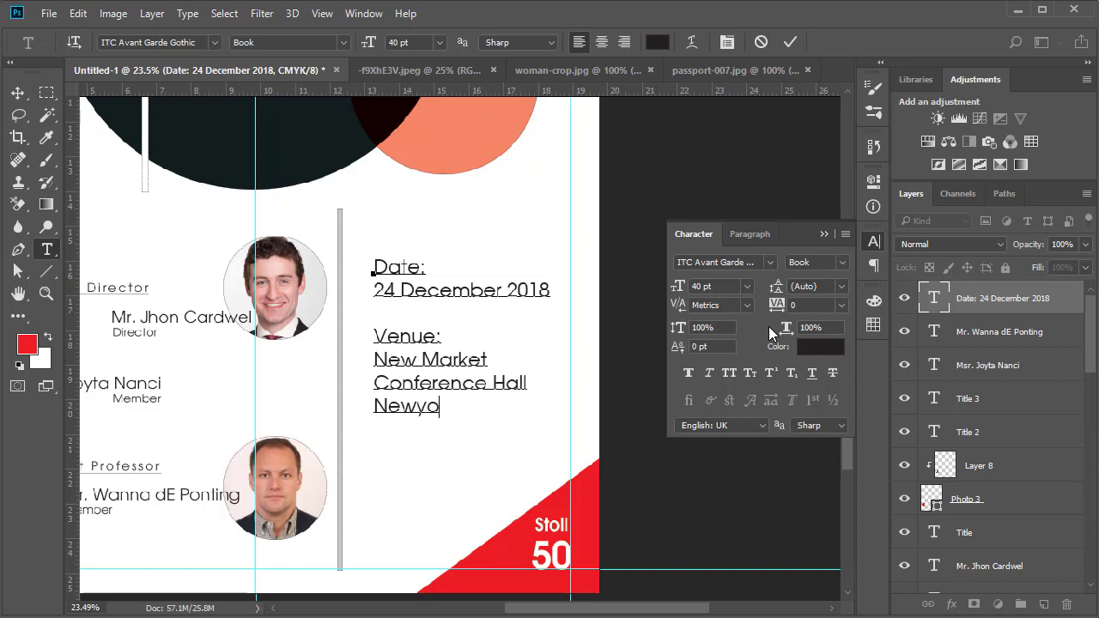
text(rk)
key(BackSpace)
click(18, 93)
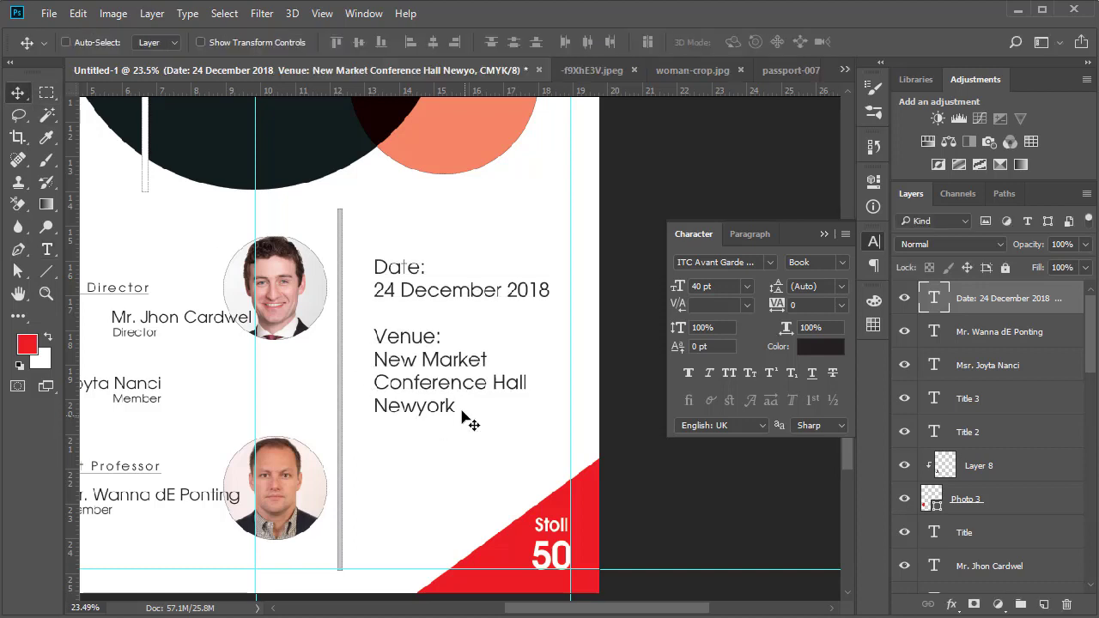
drag(462, 416, 457, 467)
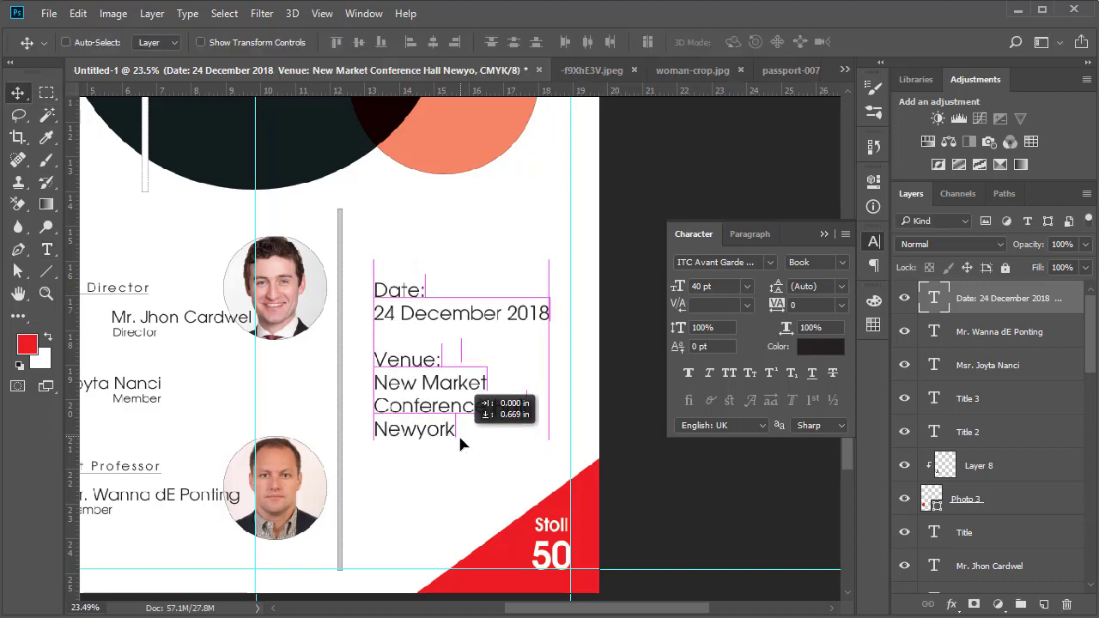
- Set tracking and kerning to 0 for the whole date and venue text
click(46, 249)
double_click(407, 319)
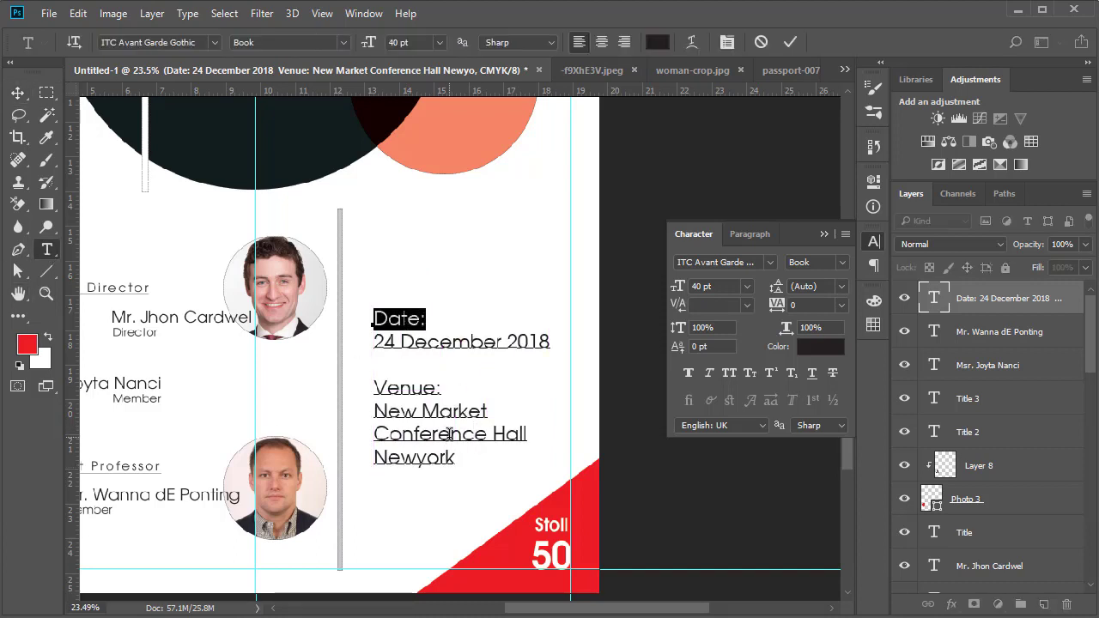
drag(471, 461, 373, 319)
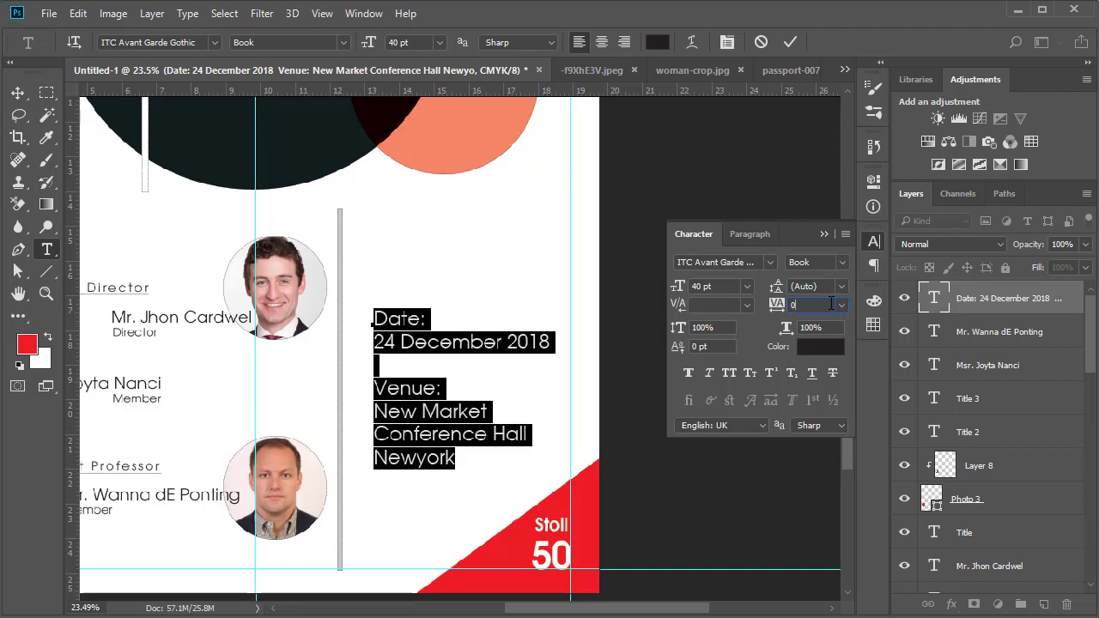
click(841, 305)
click(826, 445)
click(746, 304)
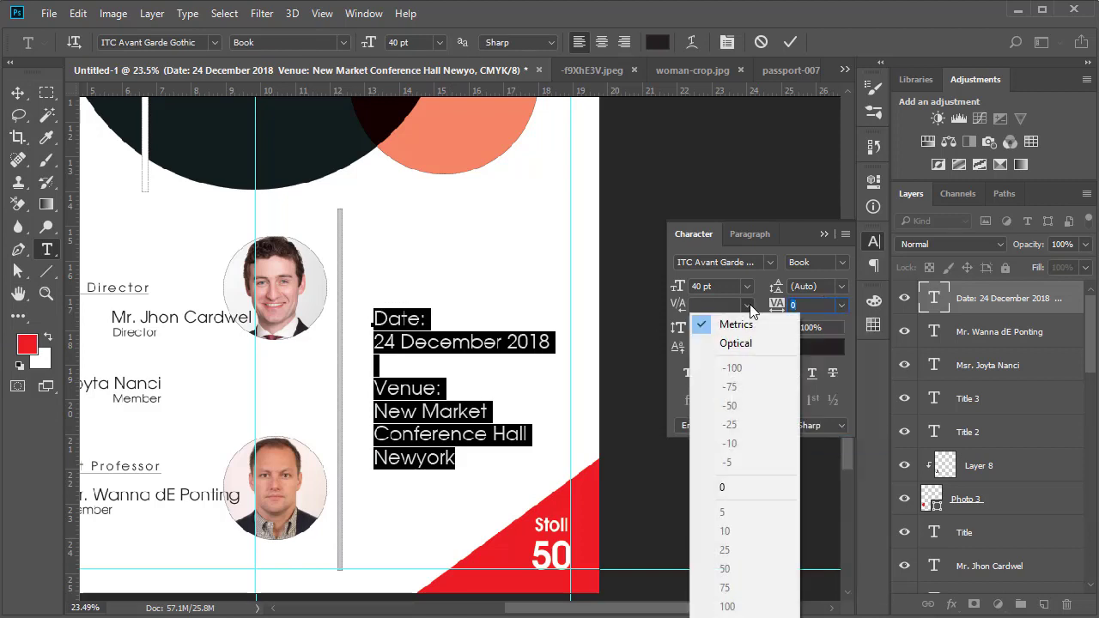
click(725, 486)
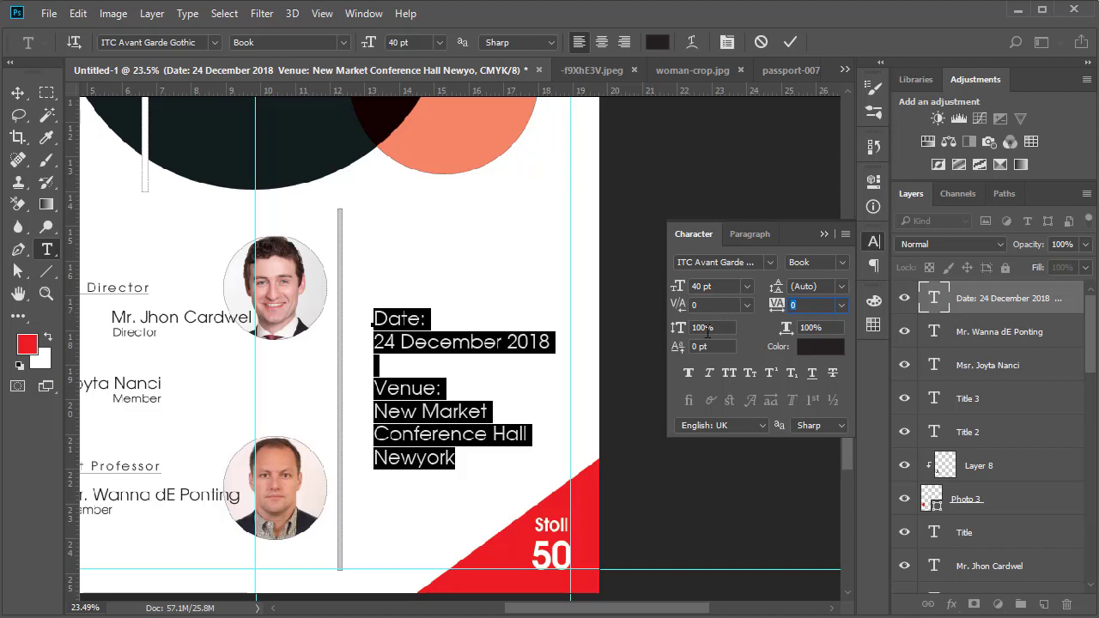
click(731, 343)
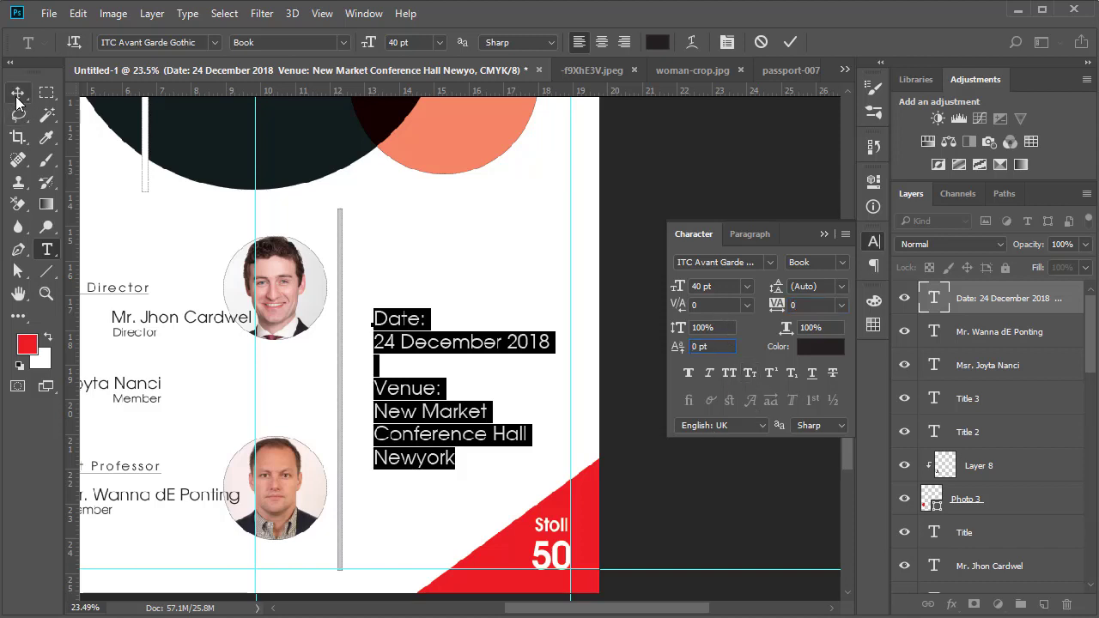
- Enlarge the word Date: to 45 pt and re-dock the floating document window
double_click(388, 317)
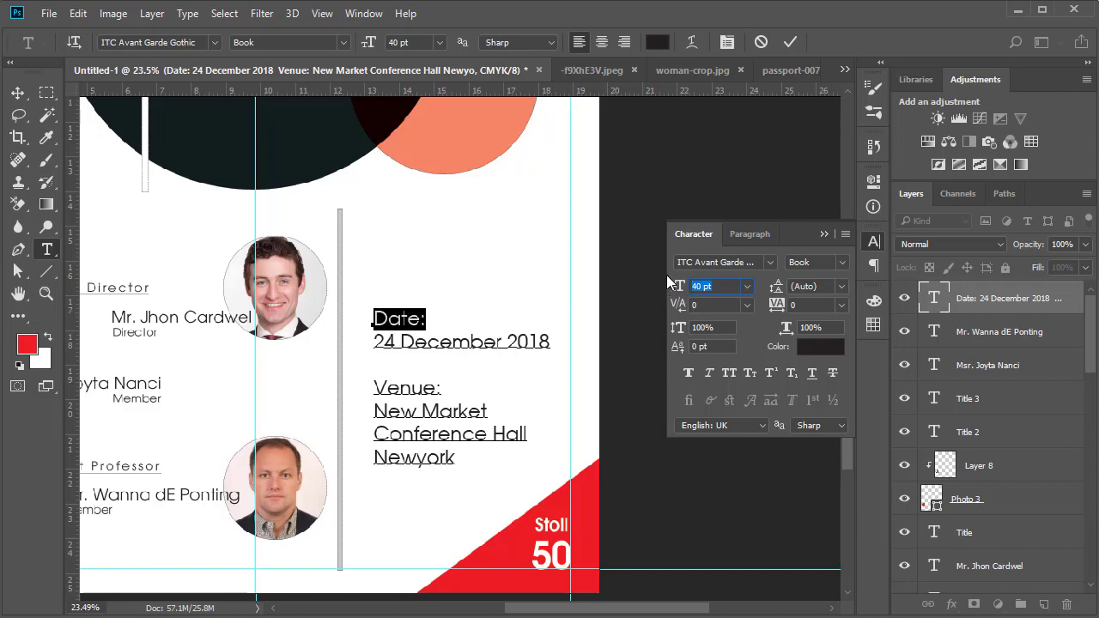
text(42)
key(Up)
key(Up)
key(Up)
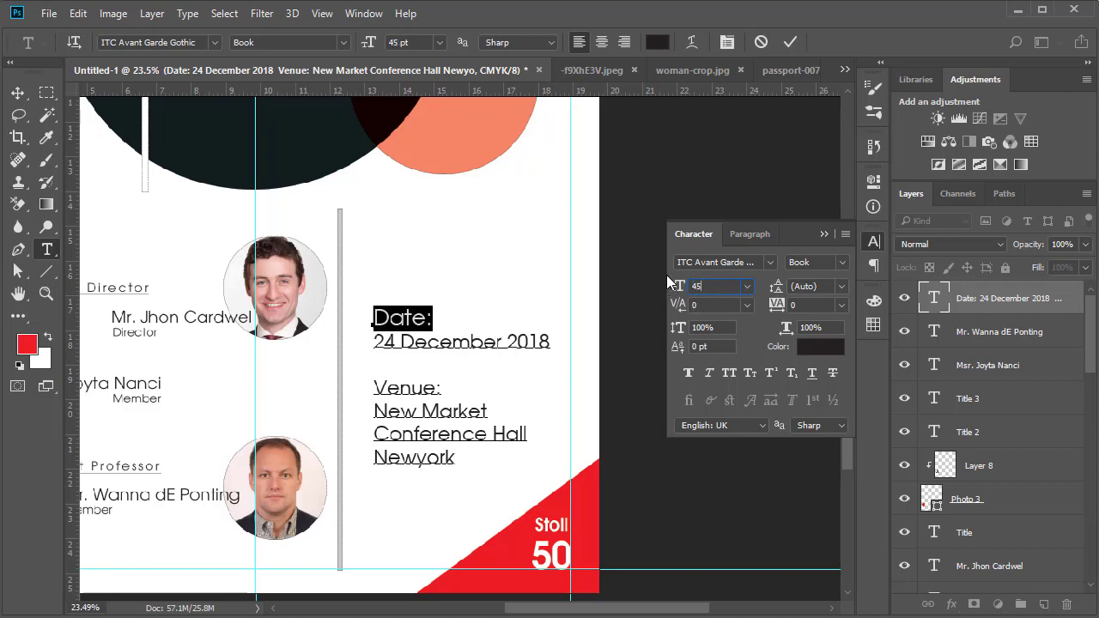
drag(784, 69, 803, 206)
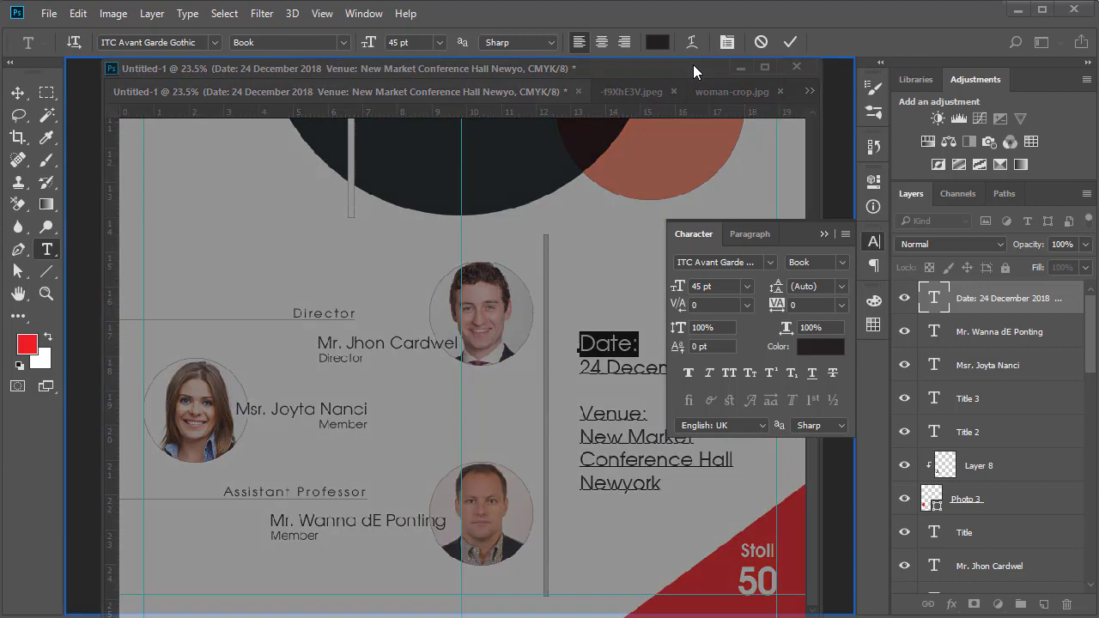
drag(642, 167, 693, 64)
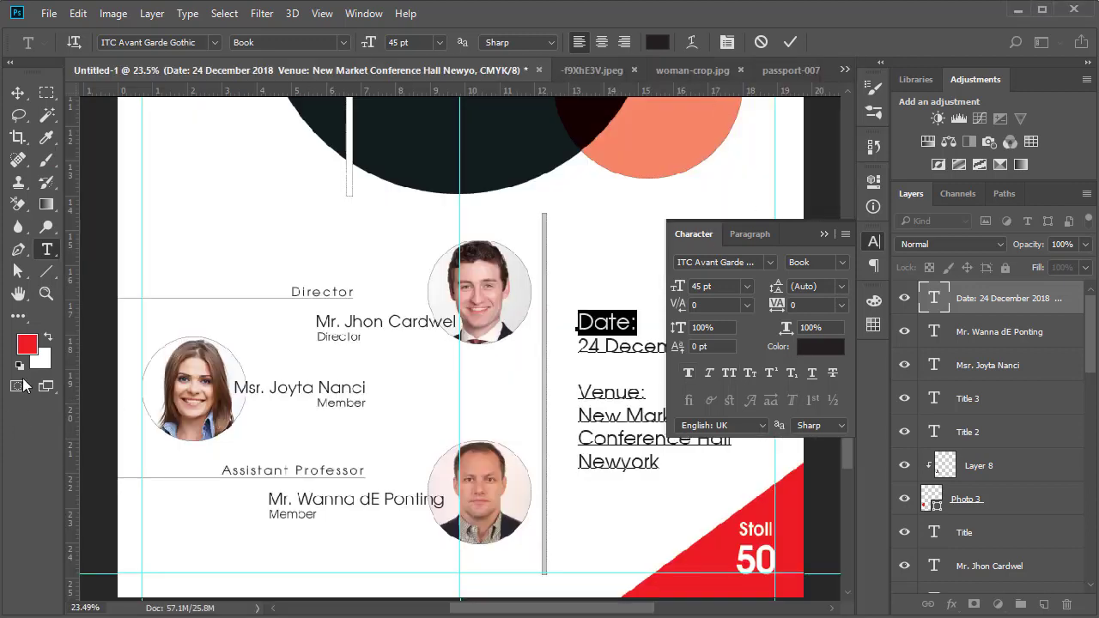
- Reselect the word Date: and bring up its text colour picker, leaving line spacing unchanged
click(18, 294)
click(47, 249)
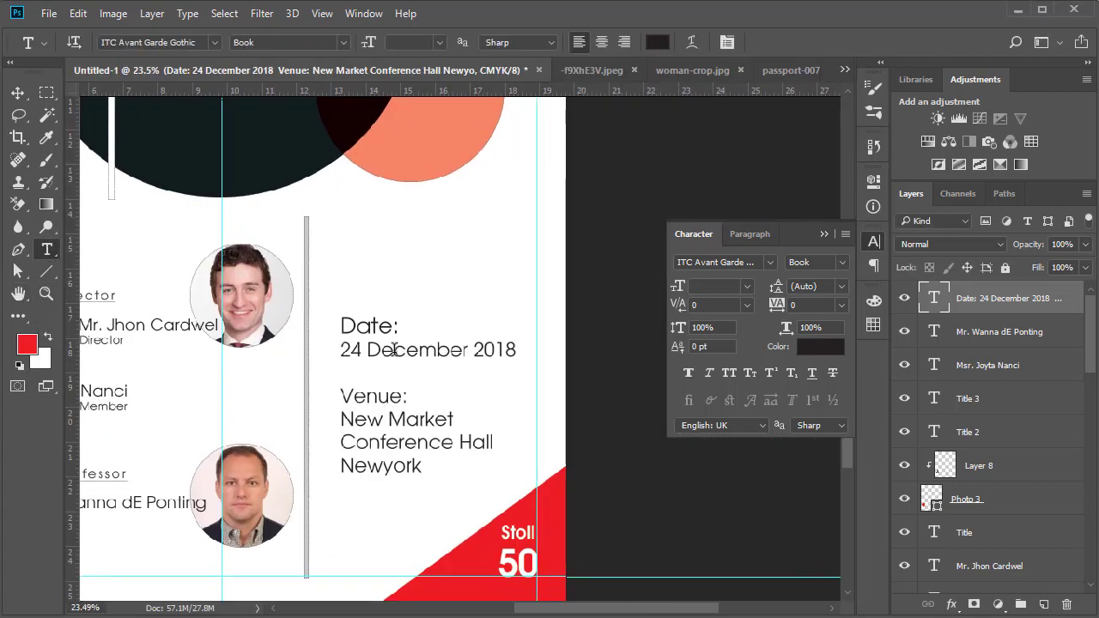
click(369, 325)
drag(341, 324, 400, 326)
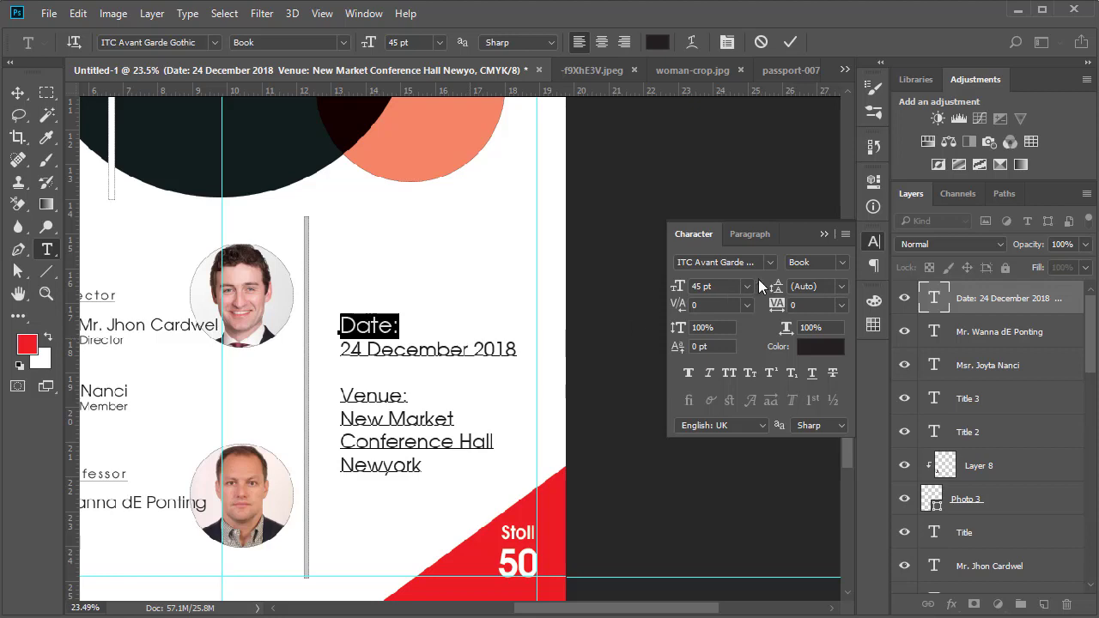
click(841, 286)
click(846, 292)
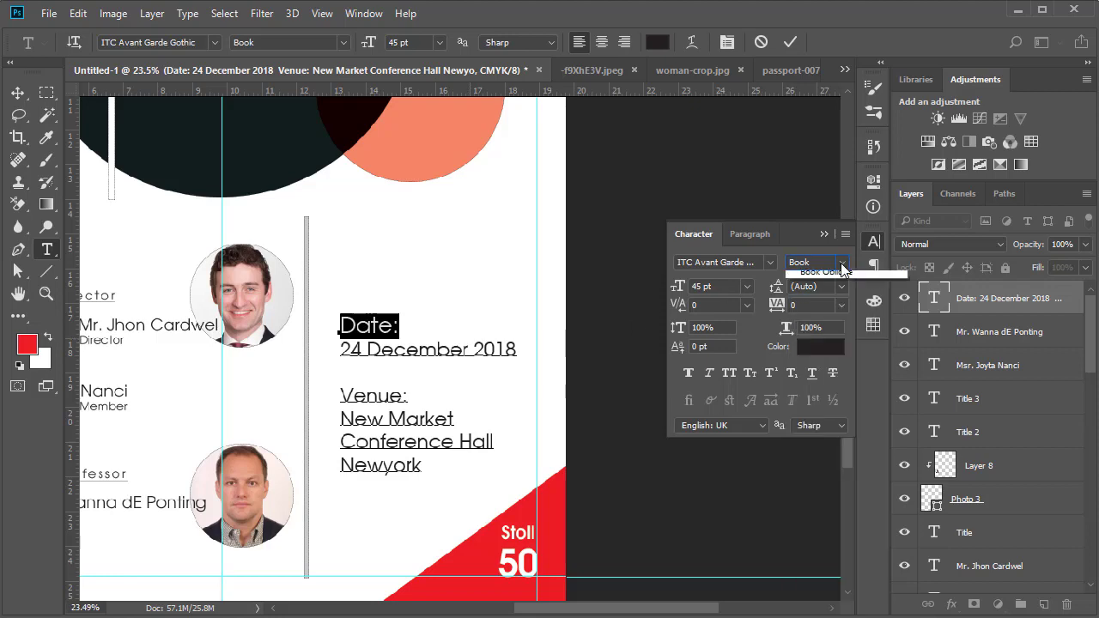
click(817, 350)
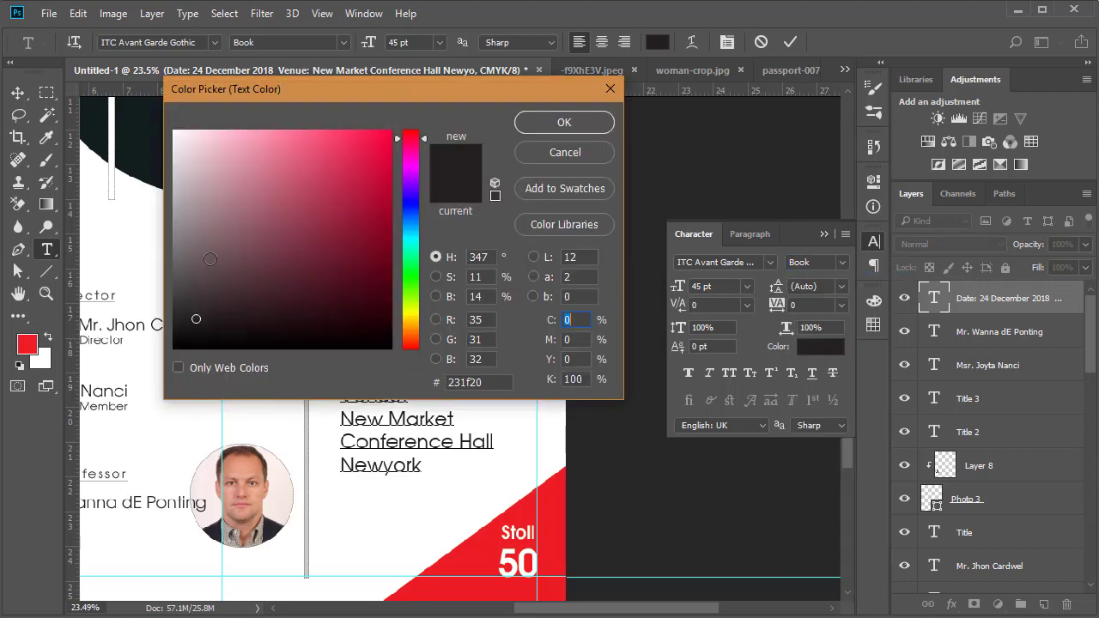
- Colour the Date: and Venue: labels grey with K 50
click(575, 379)
text(50)
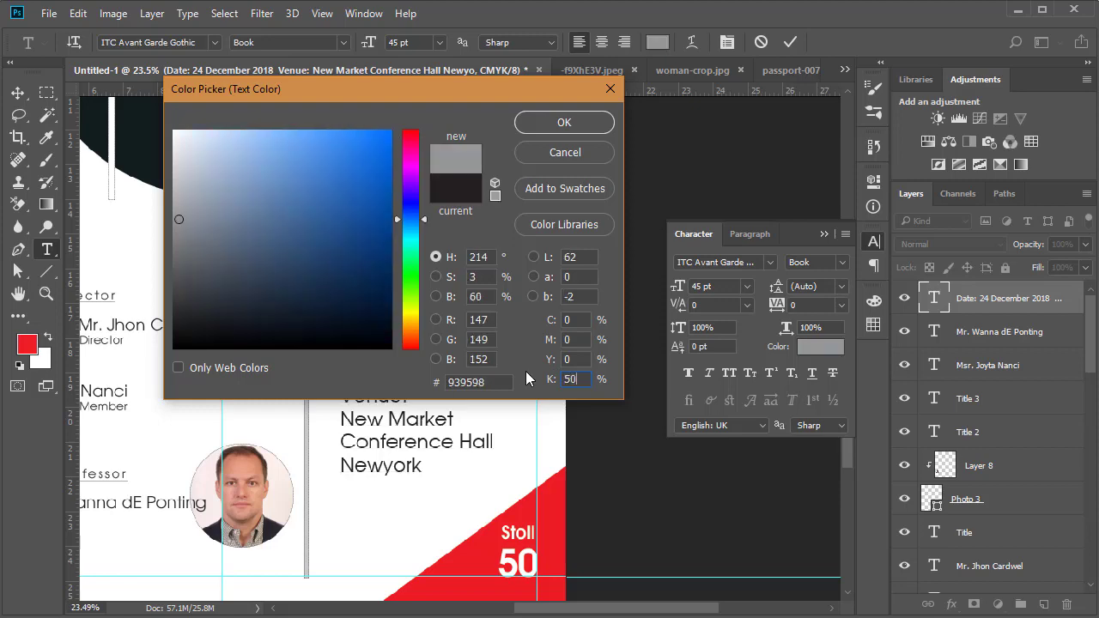
click(564, 122)
drag(340, 396, 414, 399)
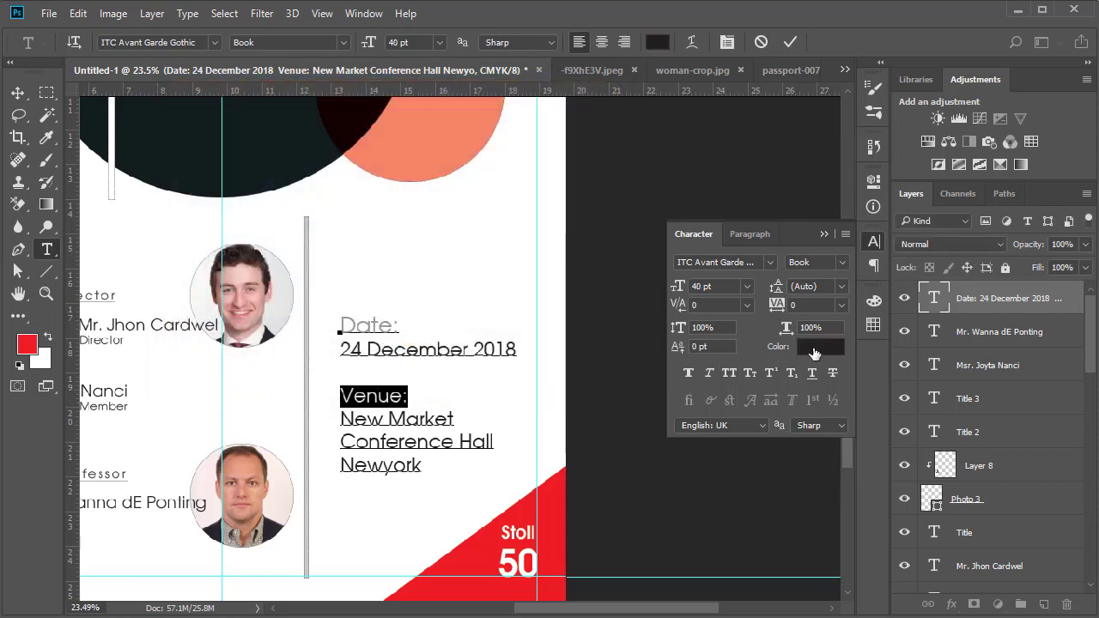
click(813, 350)
click(576, 379)
text(50)
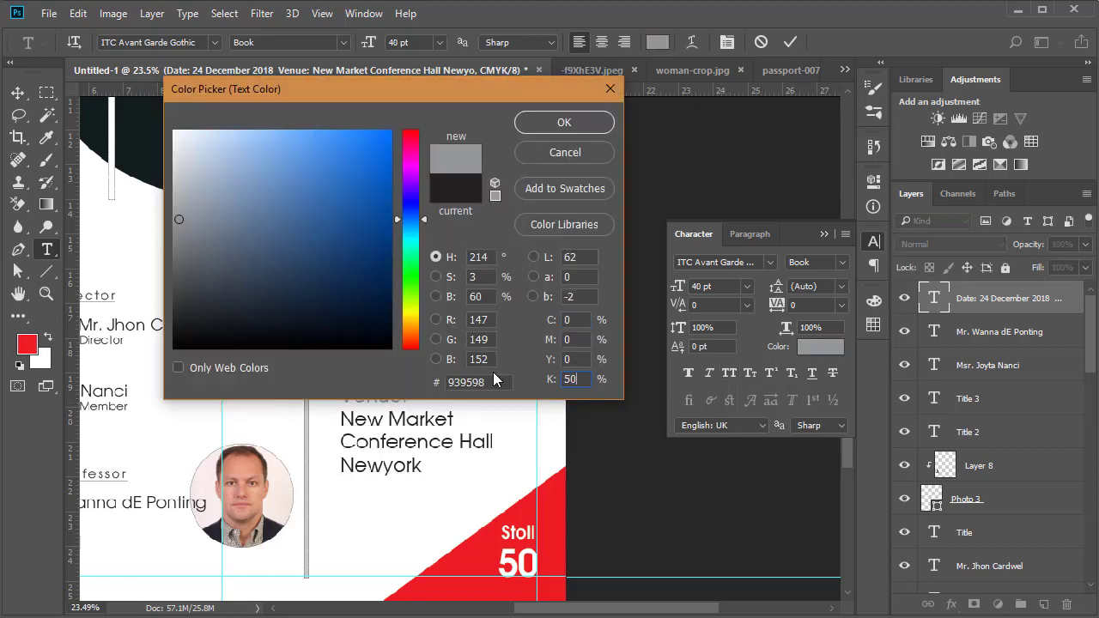
click(564, 122)
- Make the 24 in the date 60 pt and red (C0 M100 Y100 K0)
double_click(360, 348)
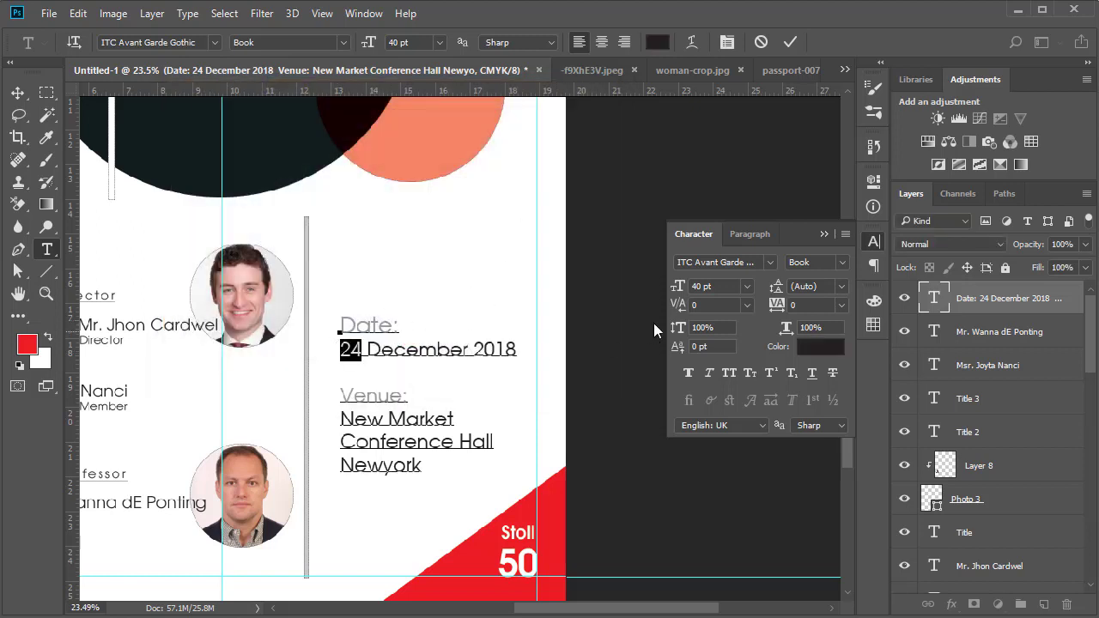
text(60)
key(Return)
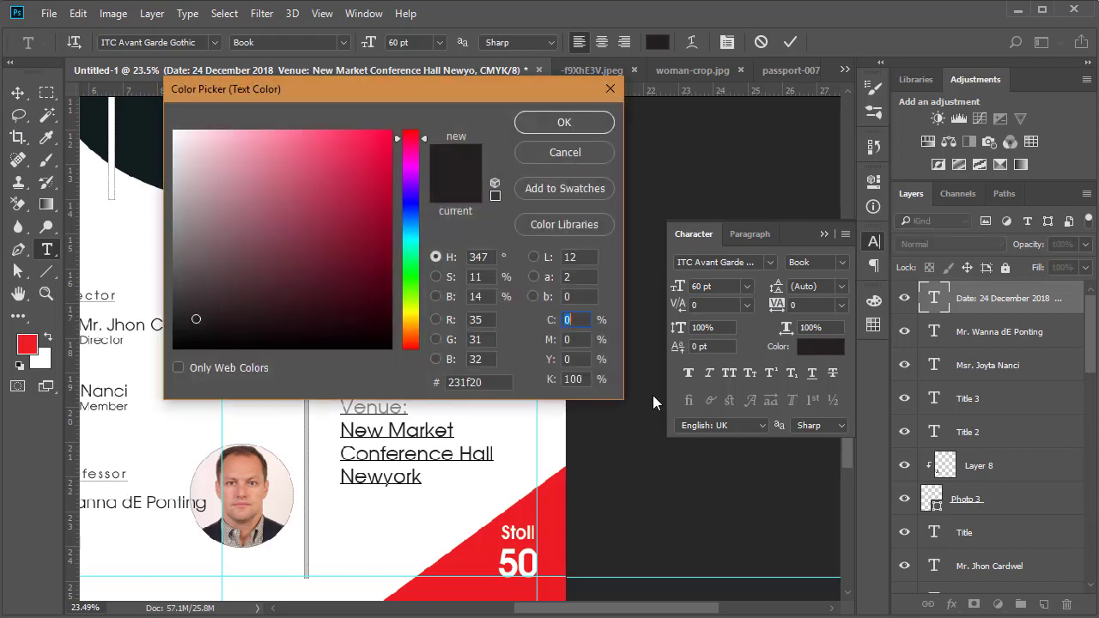
click(822, 347)
text(100)
key(Tab)
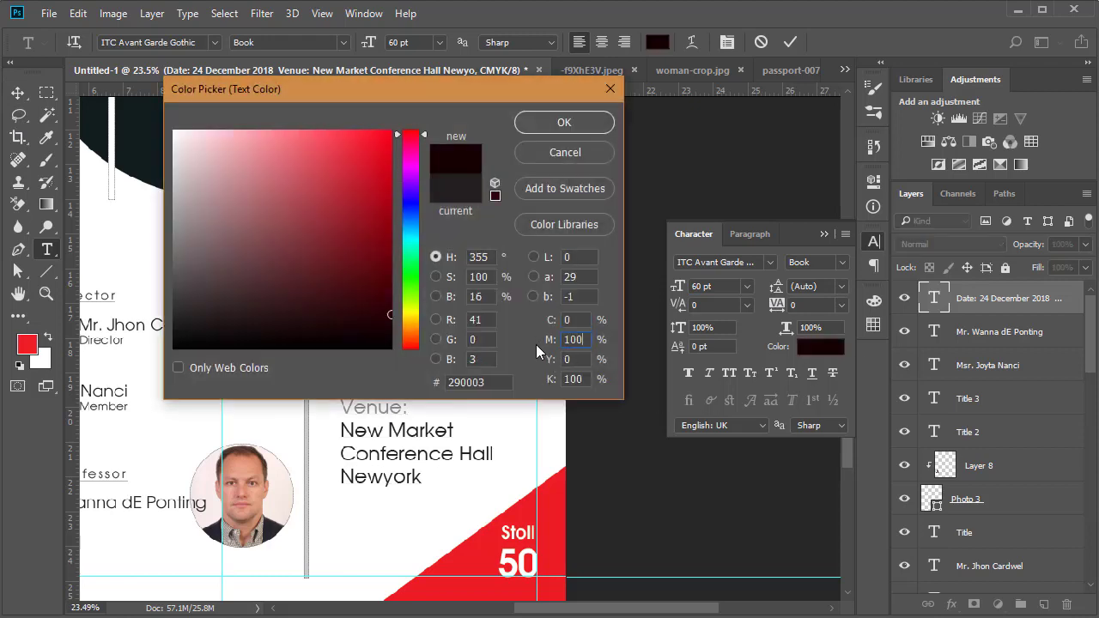
text(100)
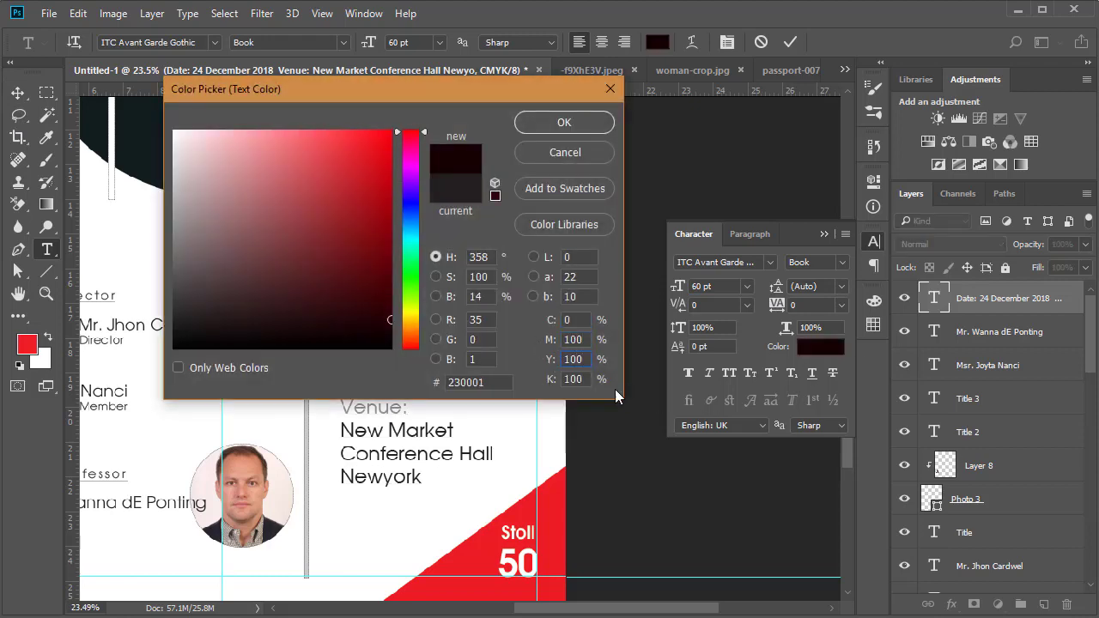
text(0)
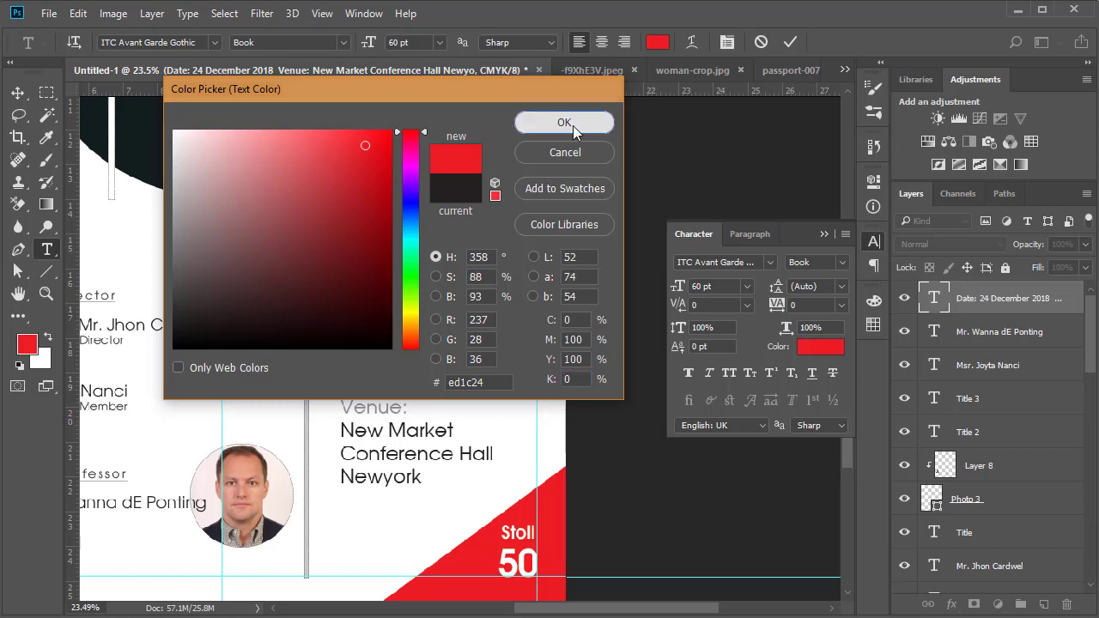
click(564, 122)
key(ctrl+Return)
- Nudge the Rectangle 2 grey divider bar slightly to the right
key(v)
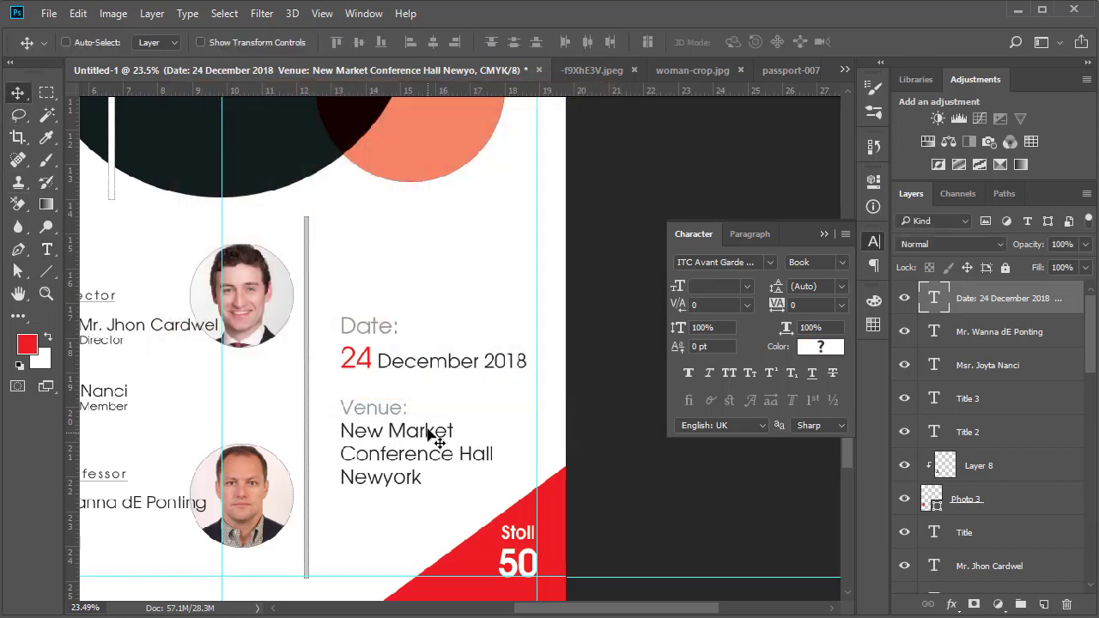
right_click(308, 388)
click(319, 394)
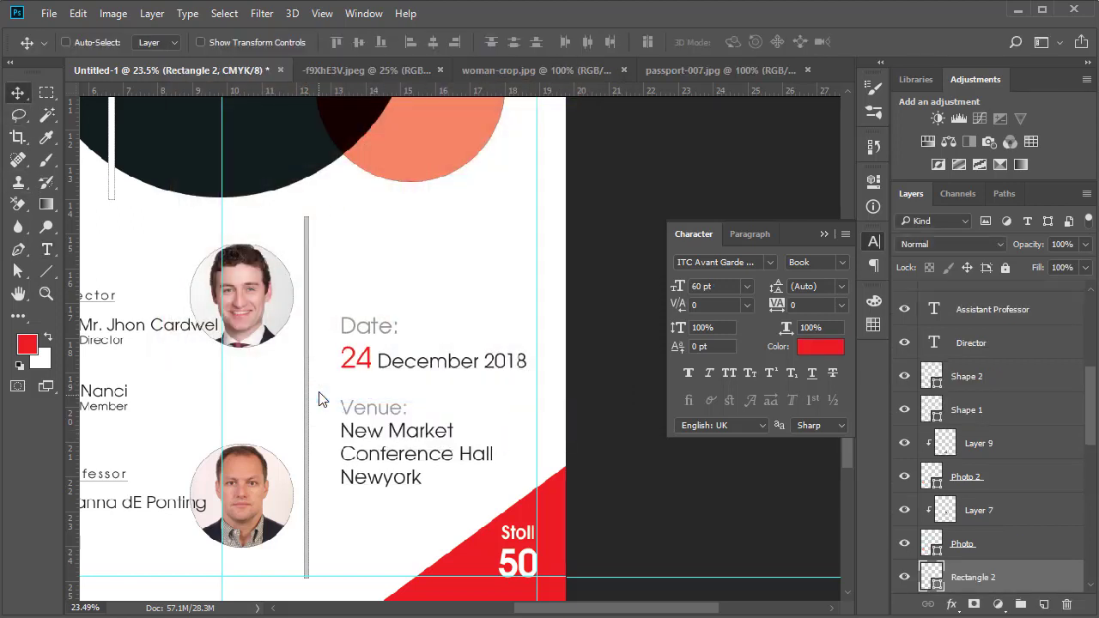
key(shift+Right)
key(shift+Right)
key(shift+Right)
key(shift+Right)
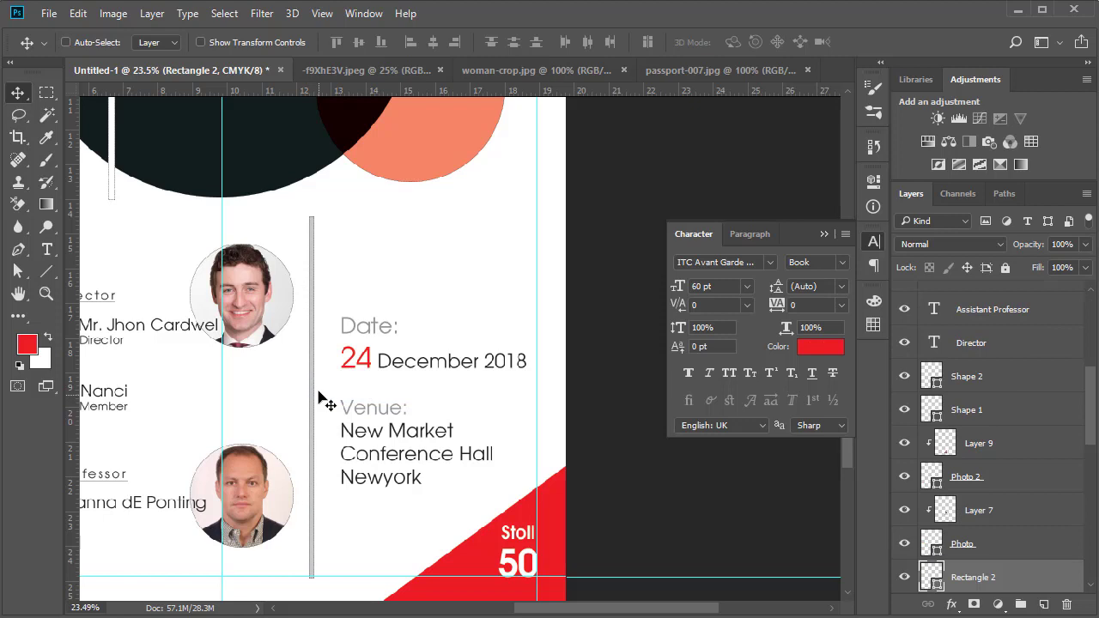
key(shift+Right)
key(shift+Right)
key(shift+Right)
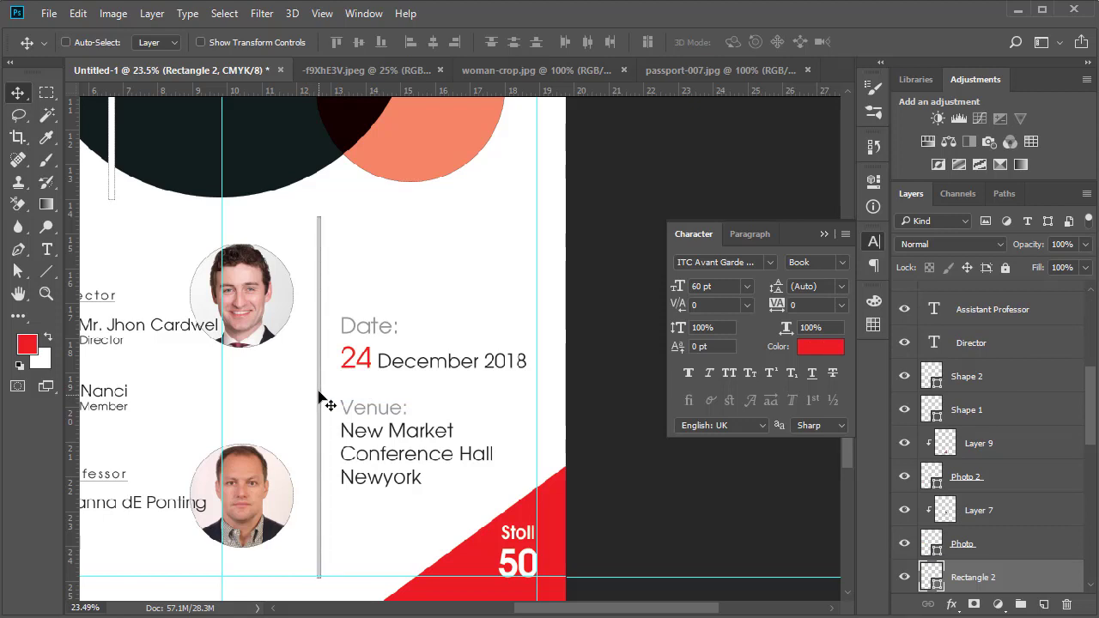
- Fit the flyer on screen and remove the horizontal guides
click(322, 14)
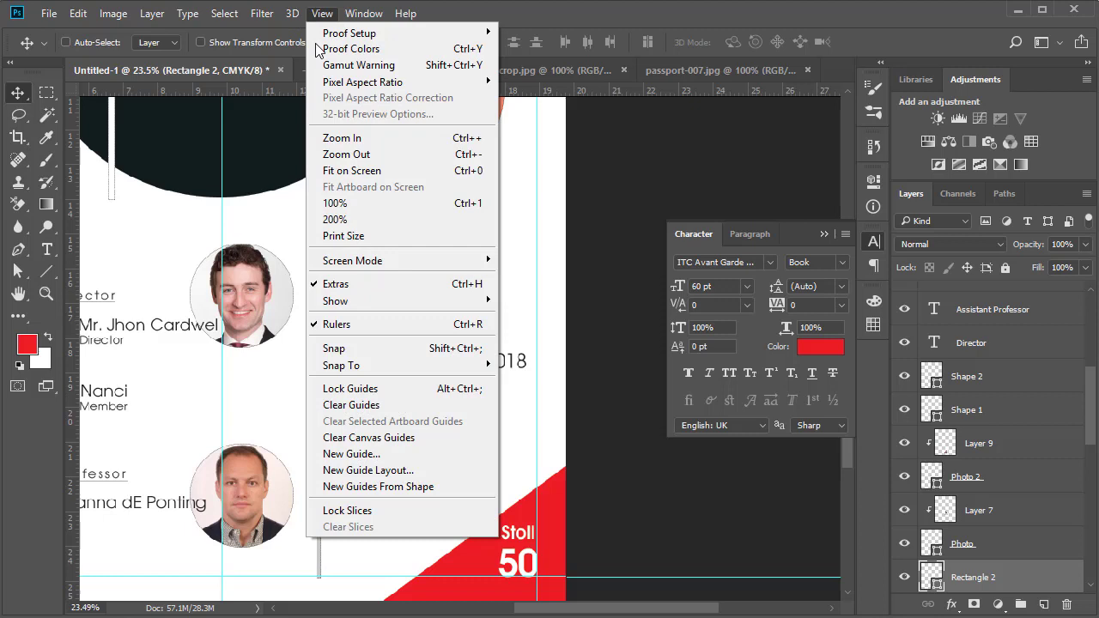
click(331, 170)
drag(275, 112, 283, 43)
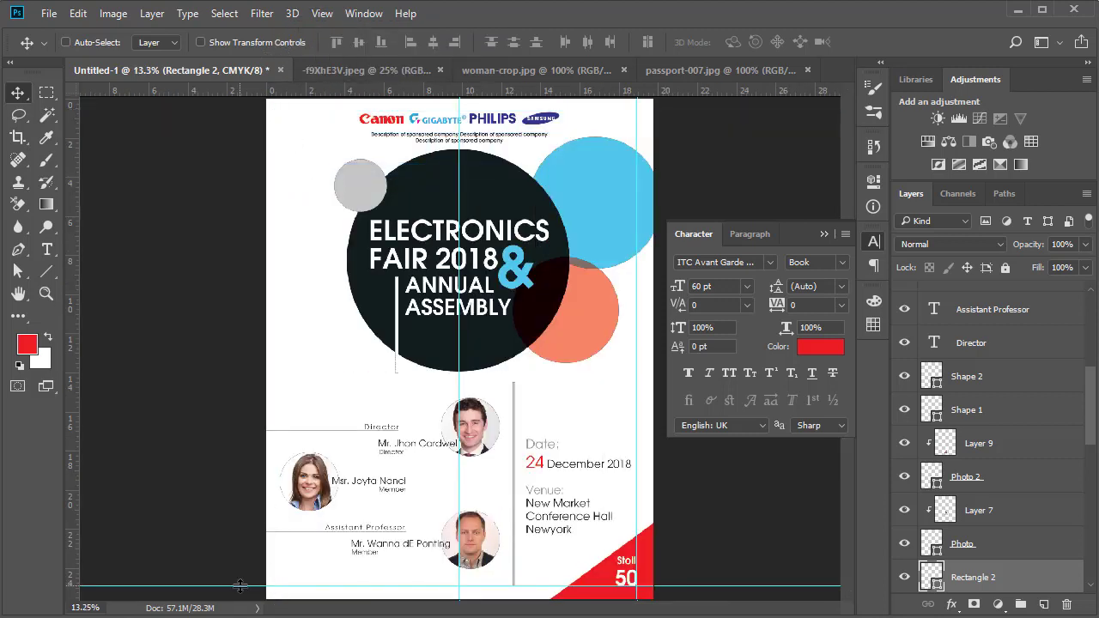
drag(245, 585, 73, 502)
- Close the Character panel and extra photos without saving, then remove the vertical guides
click(872, 243)
click(440, 69)
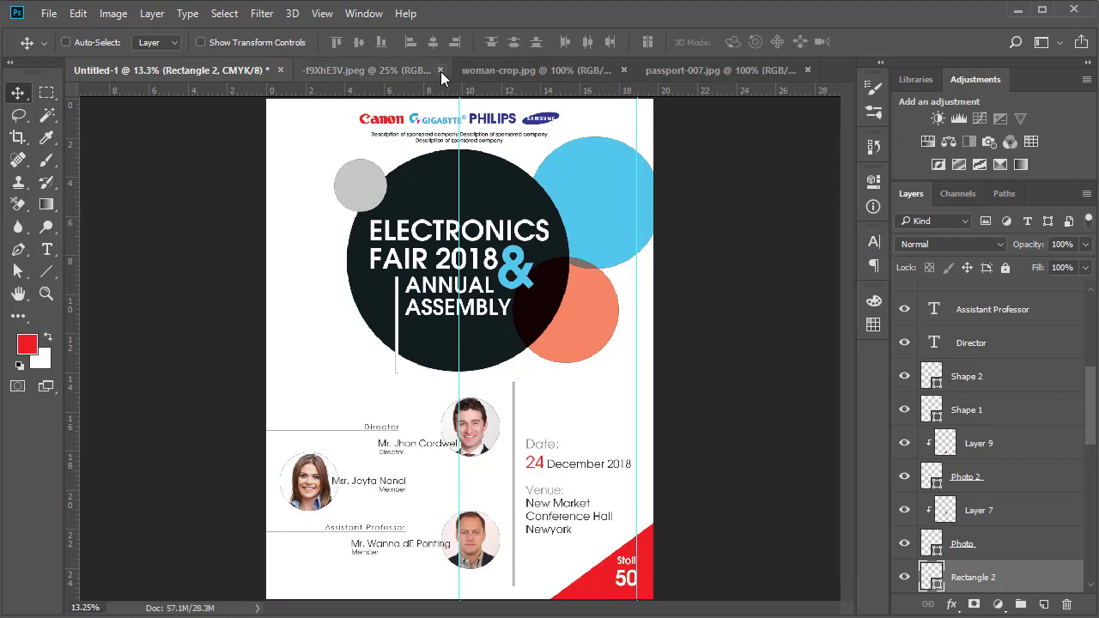
click(475, 69)
click(525, 255)
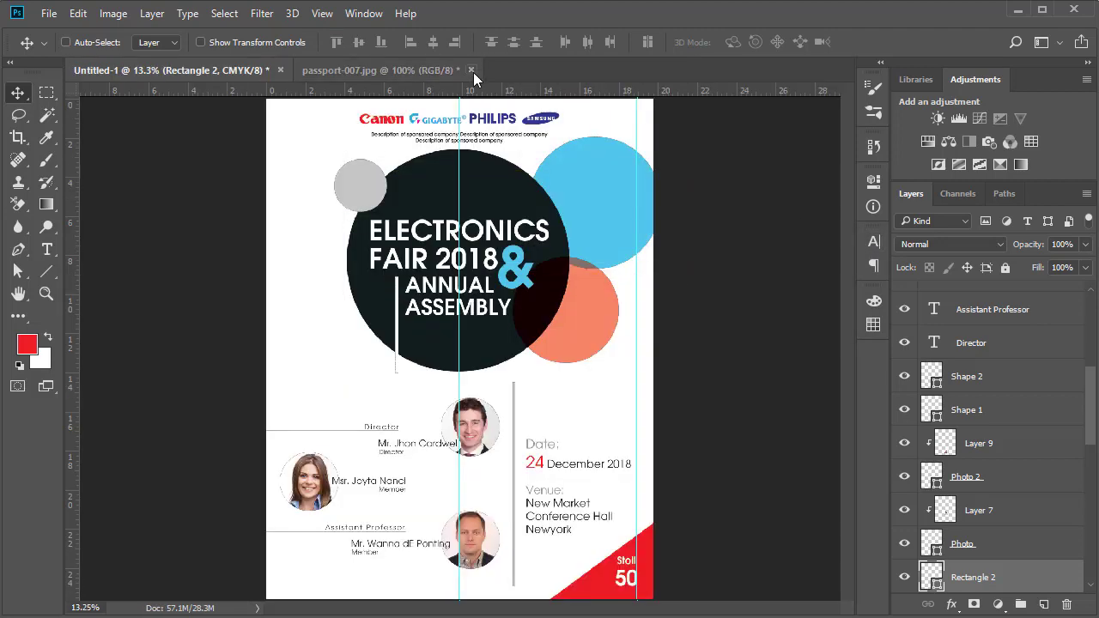
click(471, 70)
click(528, 254)
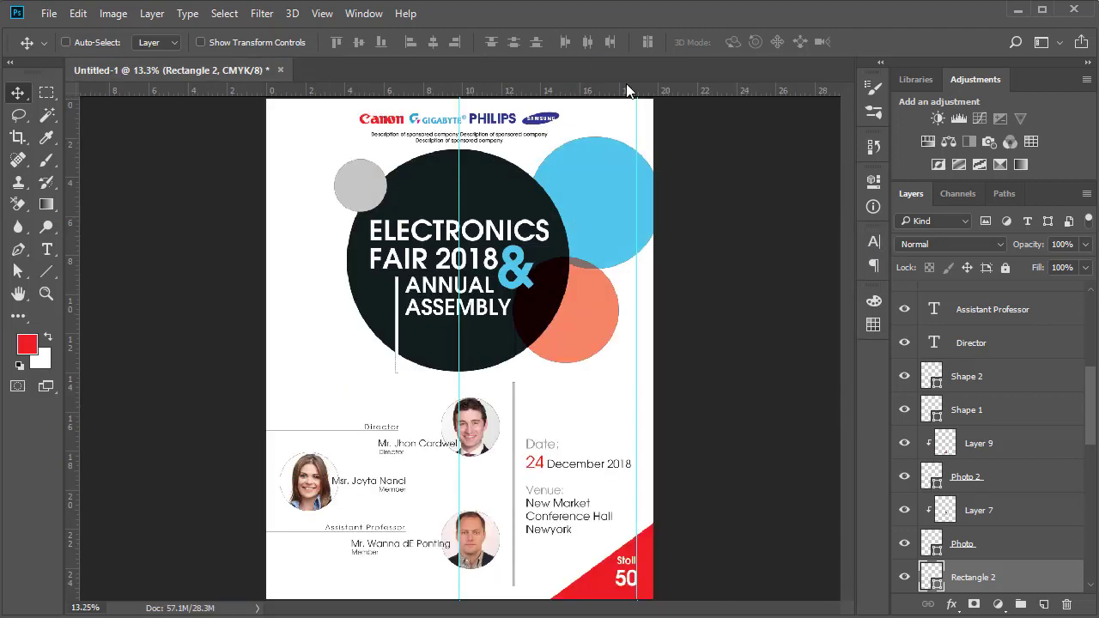
drag(636, 116, 643, 30)
drag(462, 146, 462, 86)
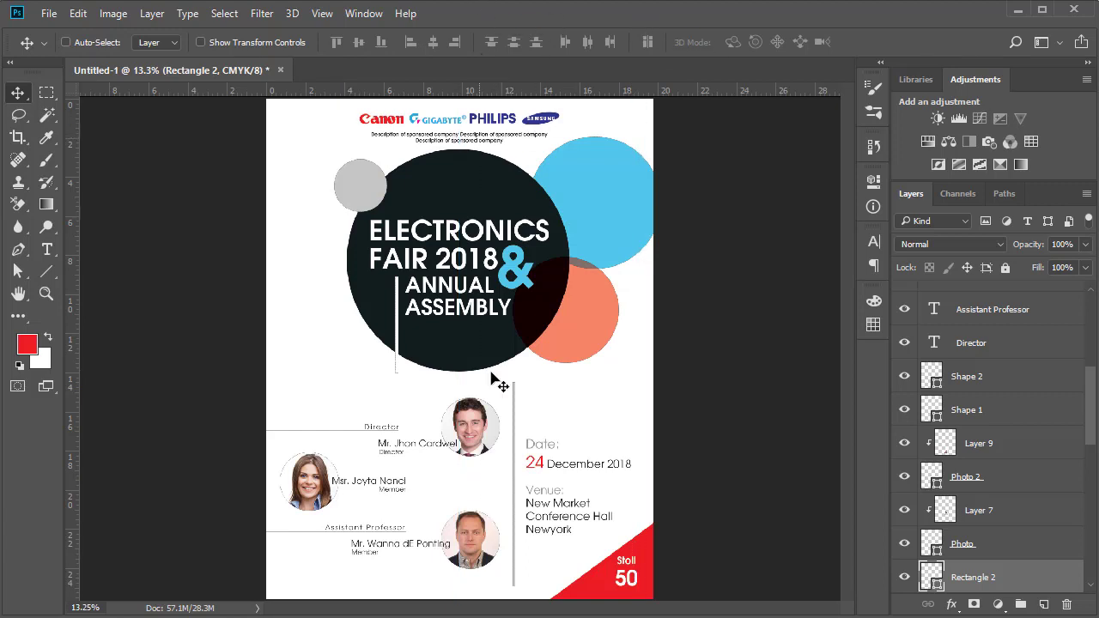